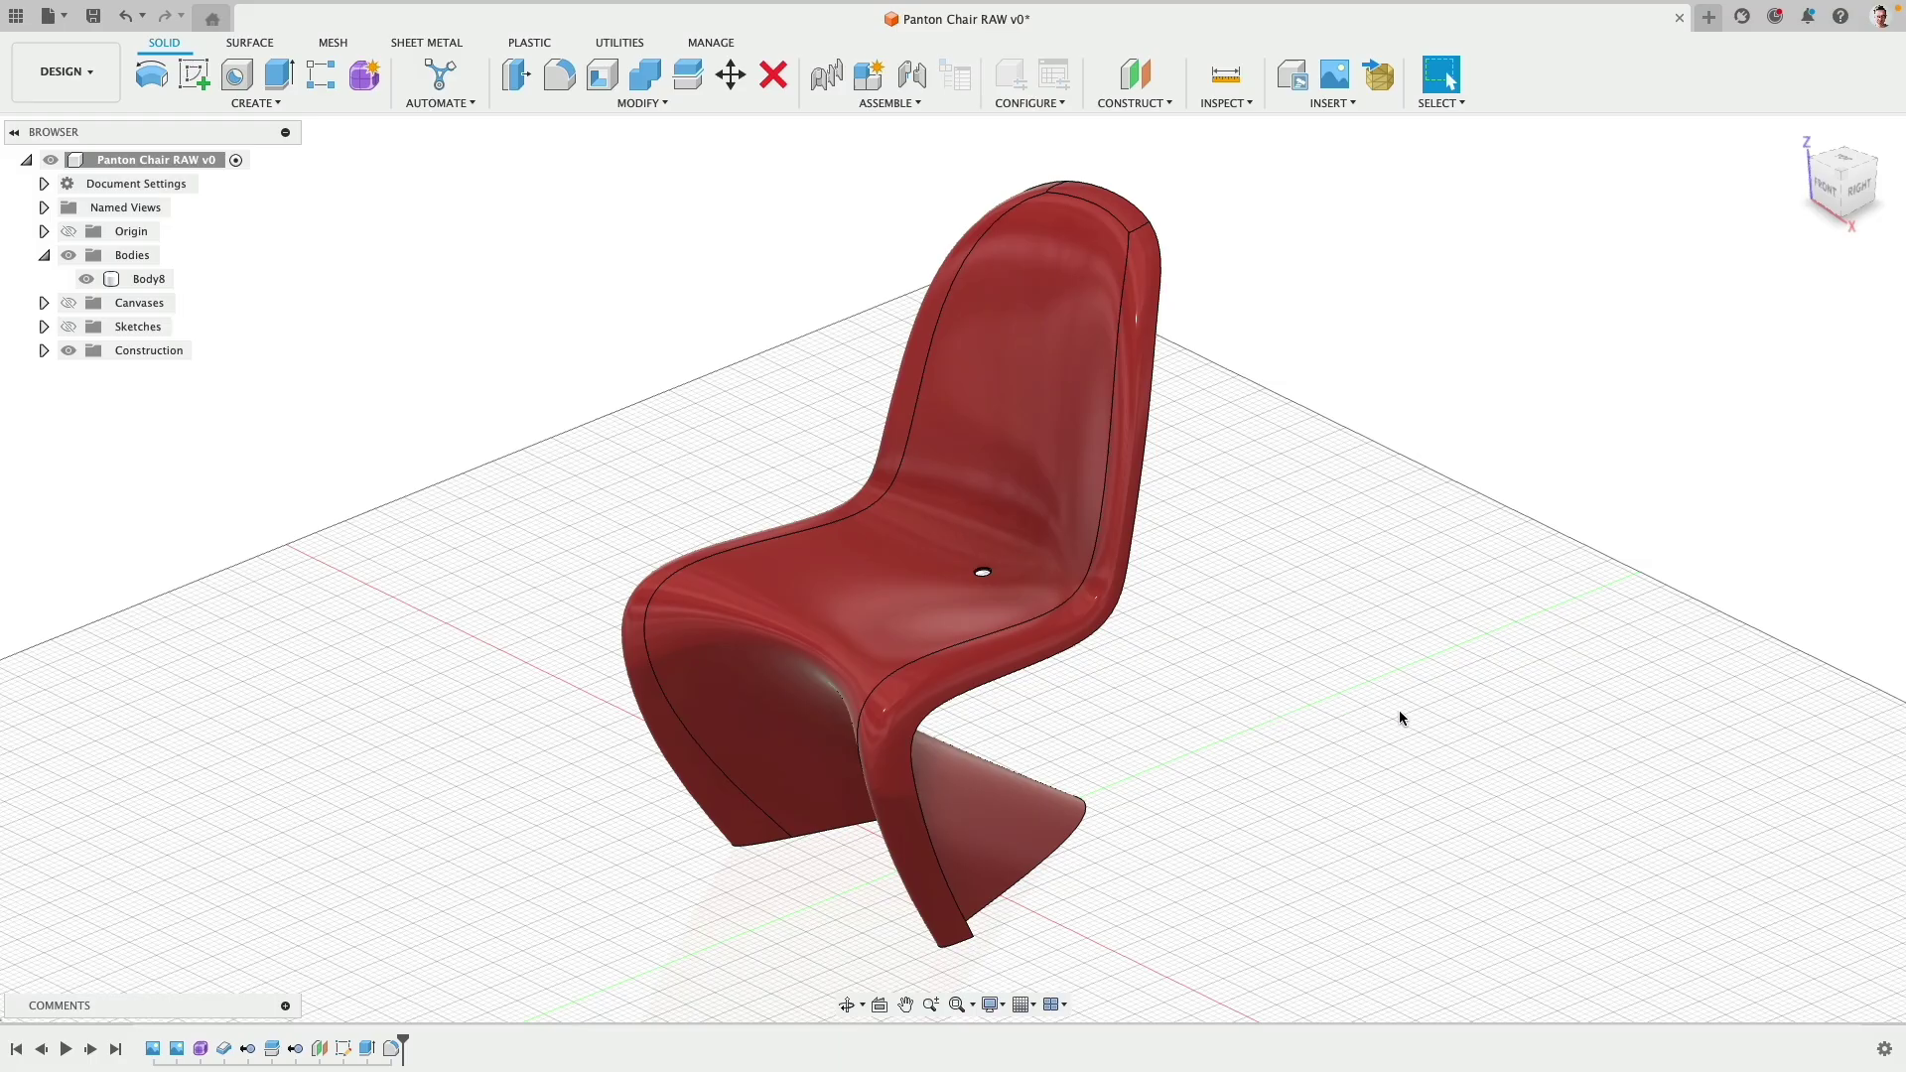
Step: Inspect the finished chair model and the T-spline form behind it, and leave the form without edits
middle_click_drag(1430, 725, 926, 867, "shift")
middle_click_drag(766, 708, 764, 718, "shift")
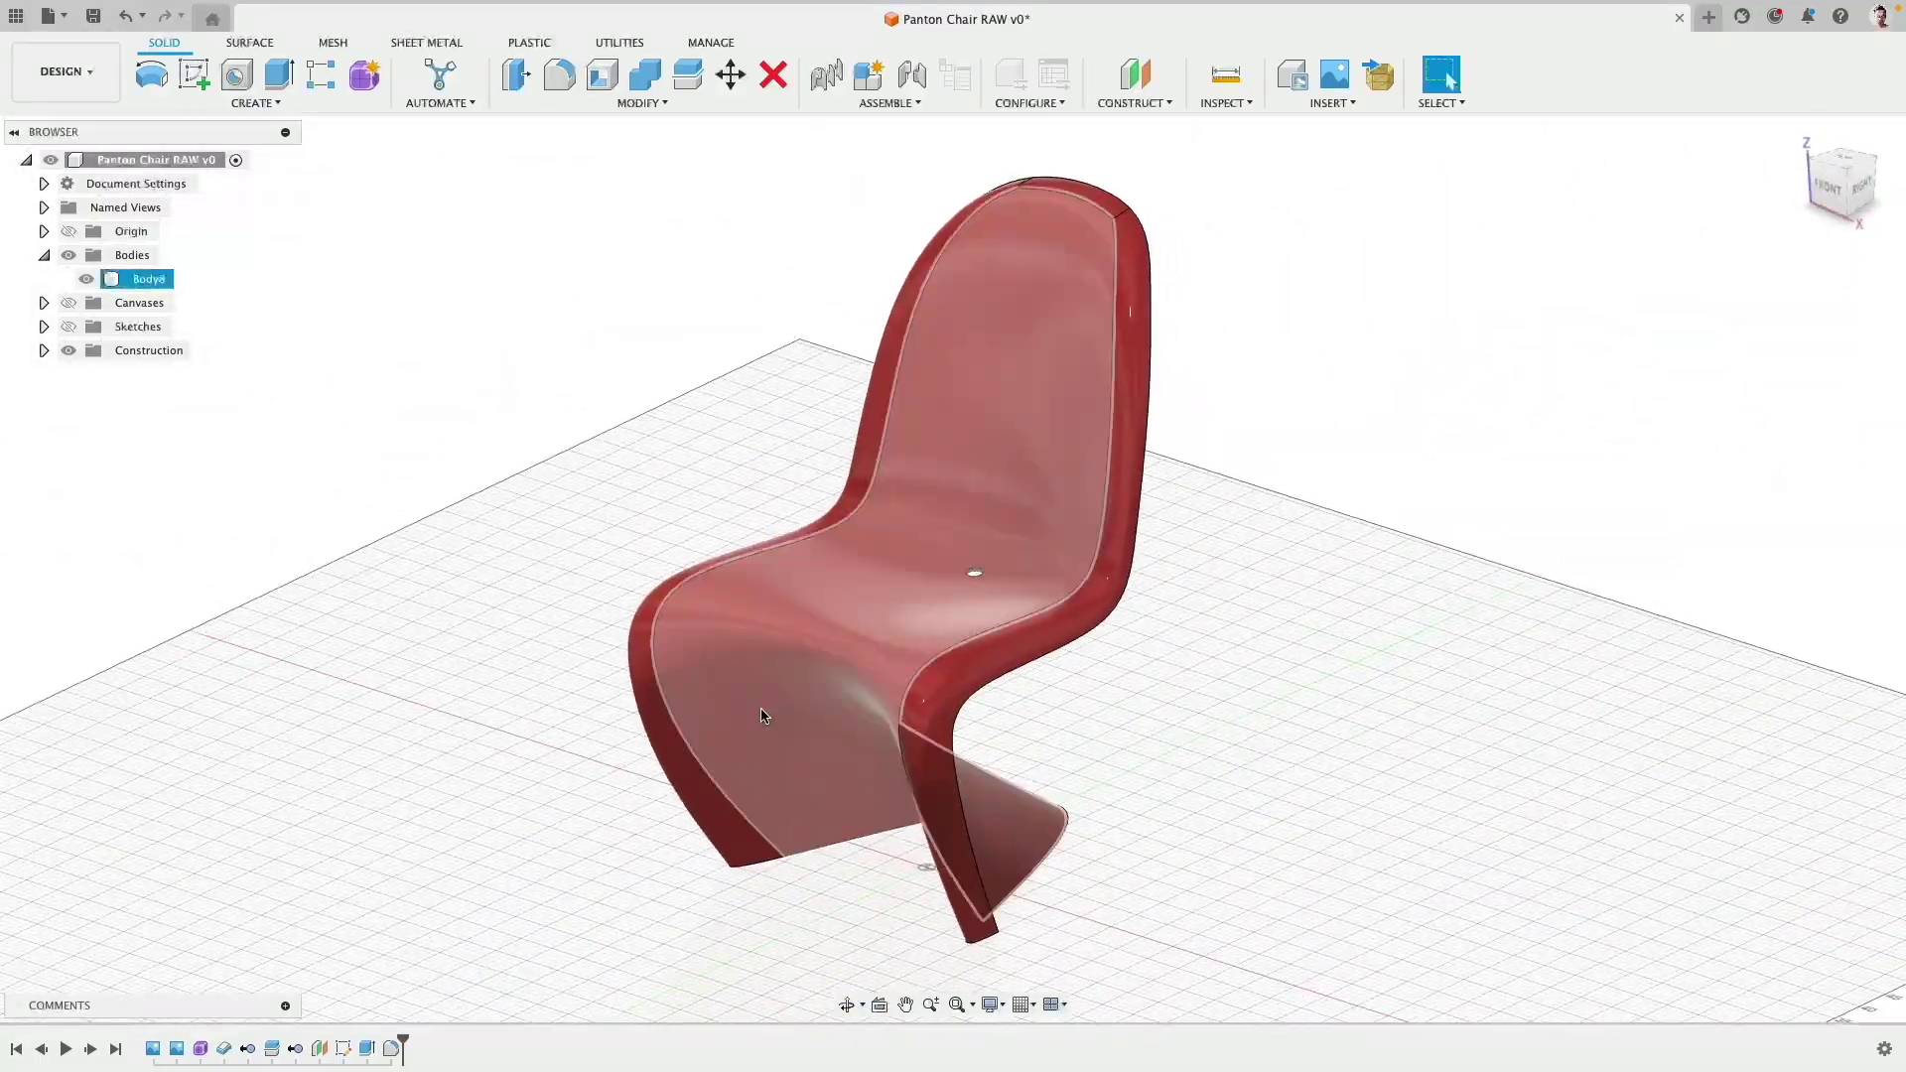
right_click(201, 1054)
left_click(242, 873)
middle_click_drag(532, 778, 1430, 694, "shift")
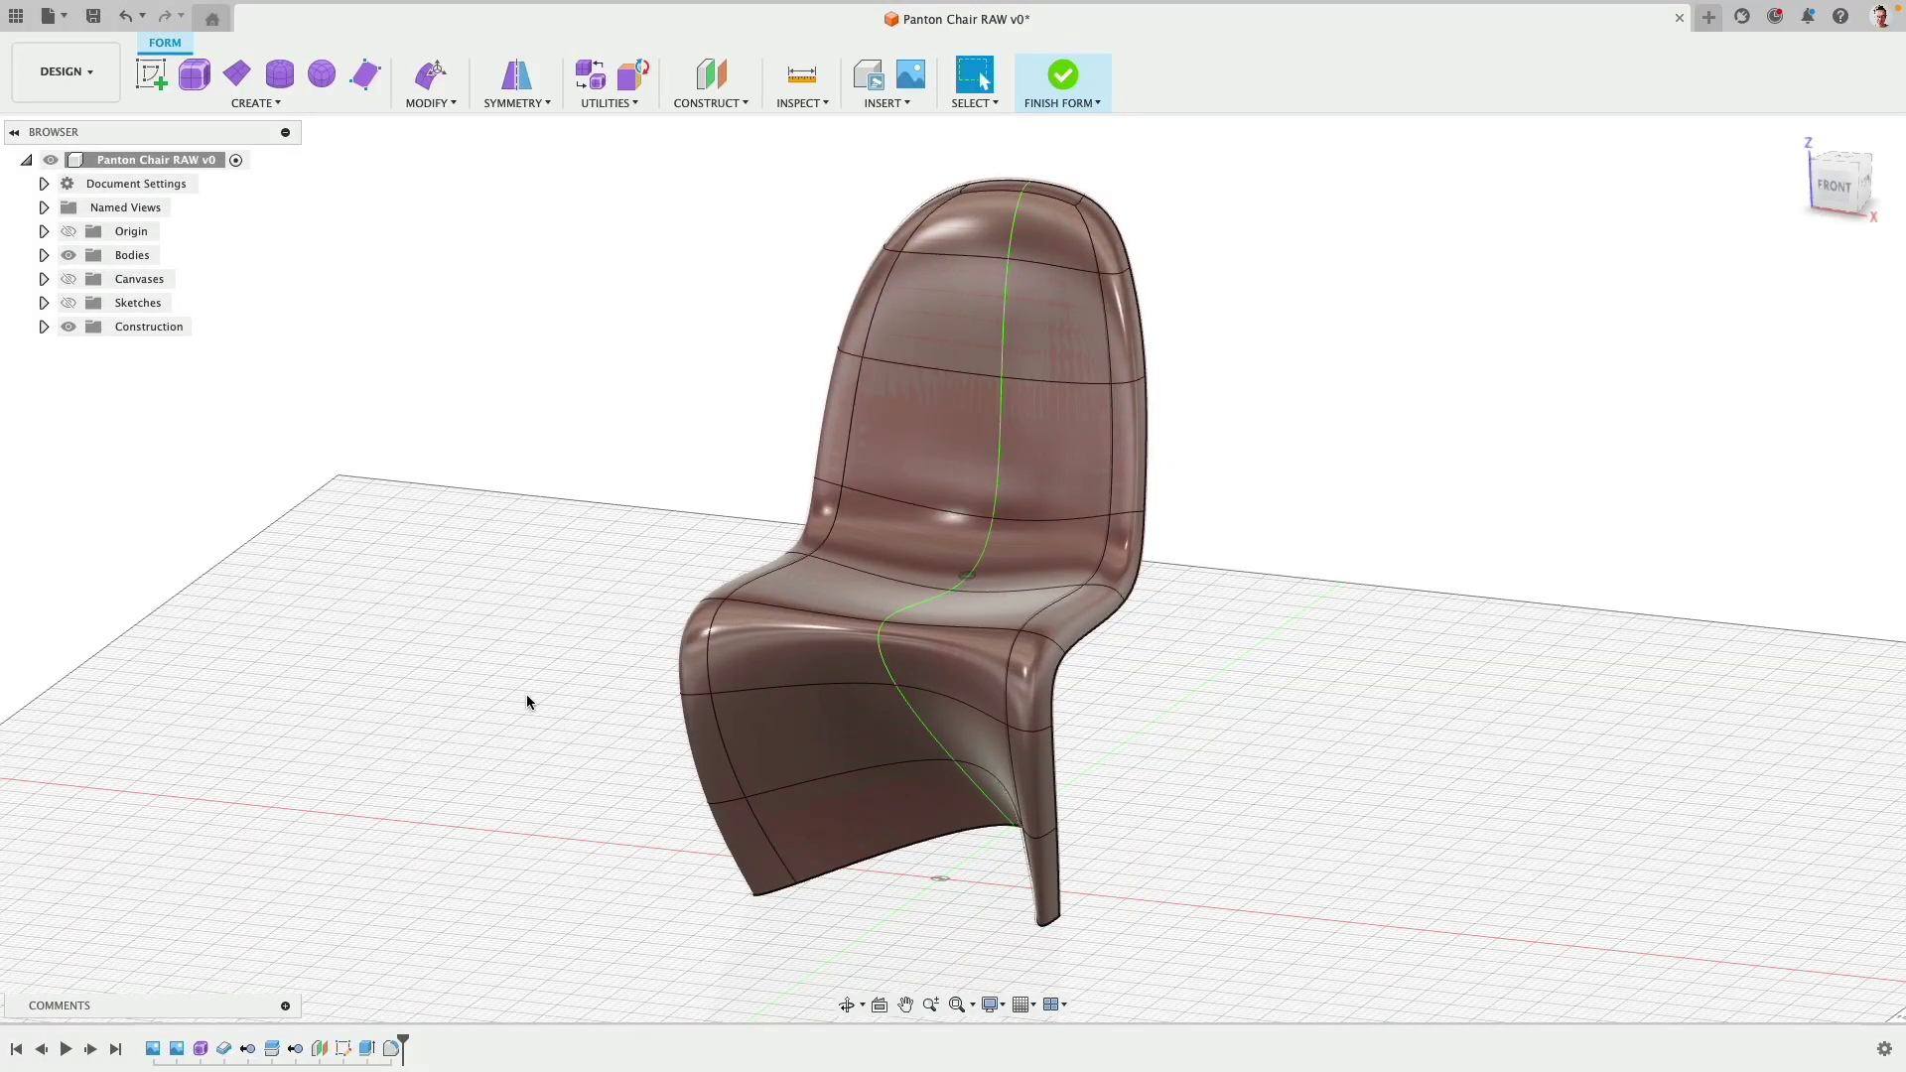
left_click(1061, 77)
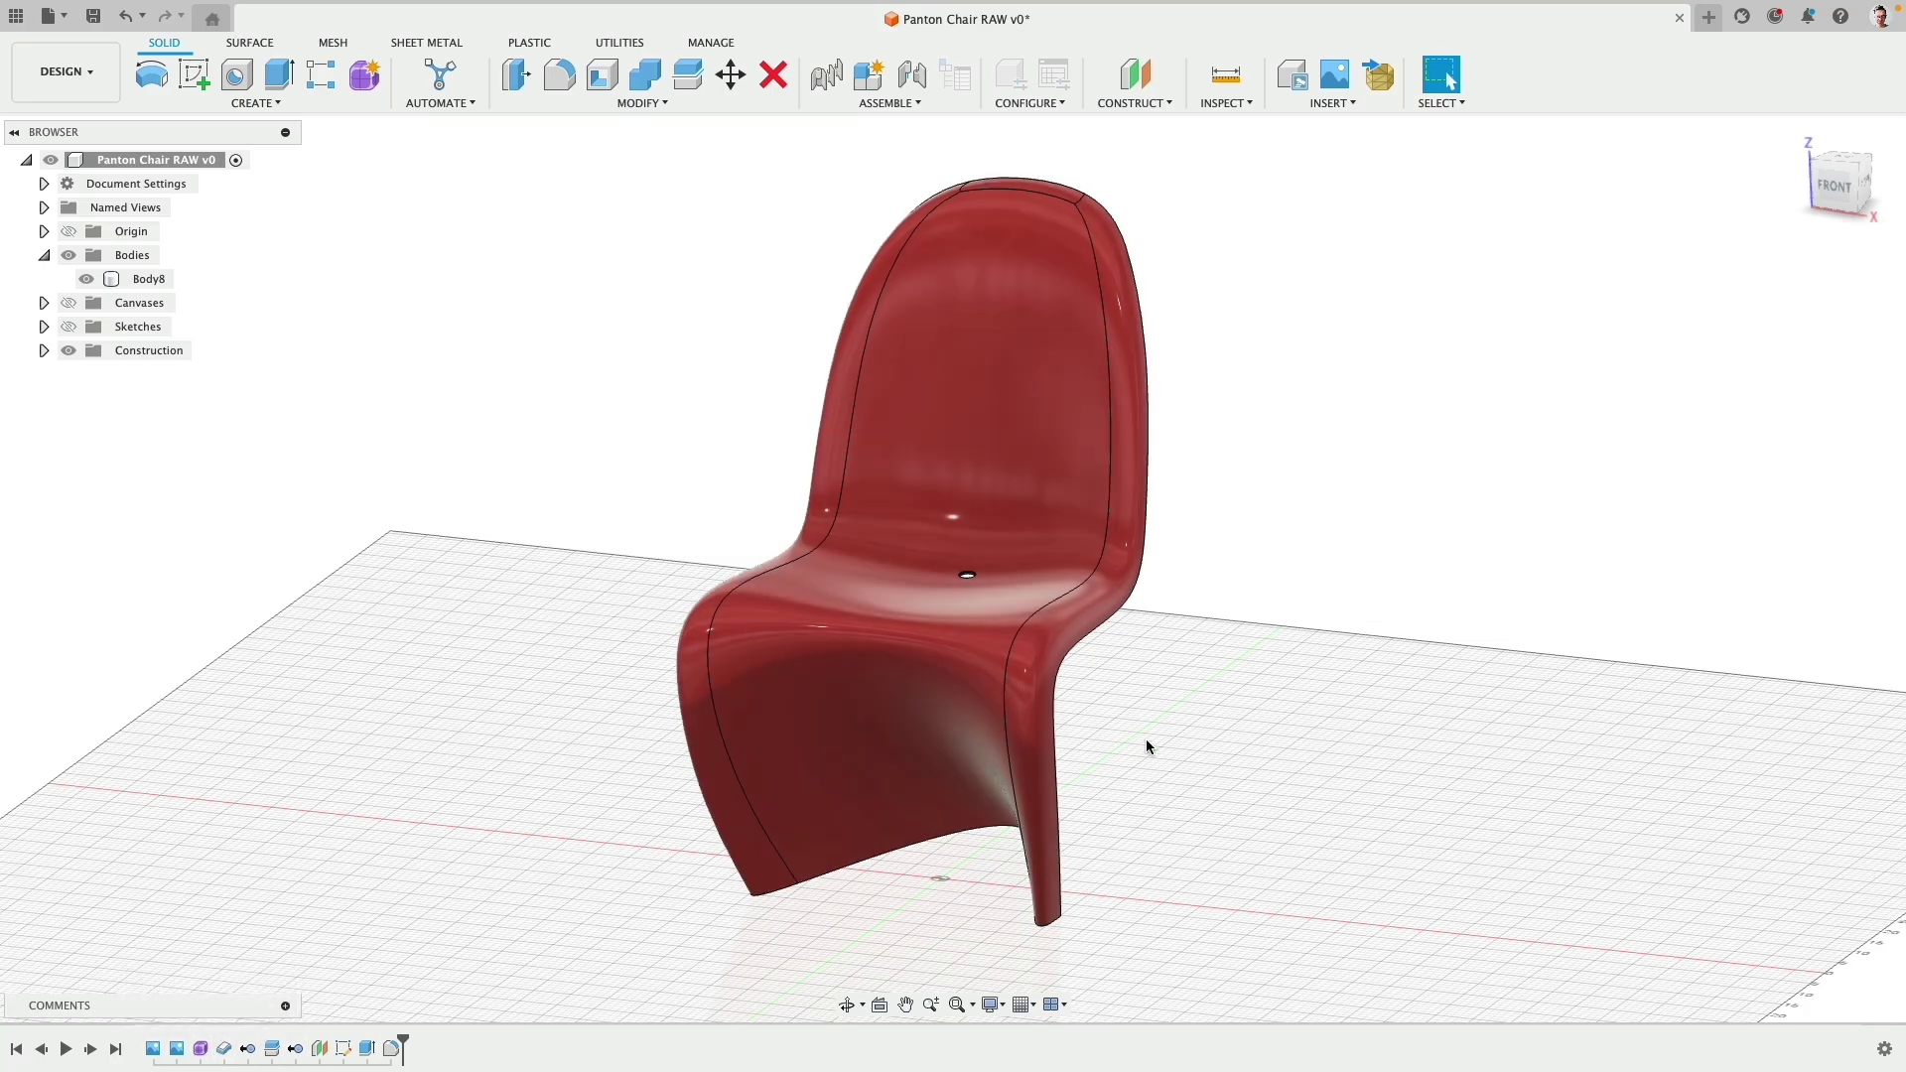
Step: Examine the front and side reference canvases of the chair from the front, the side and in perspective
middle_click_drag(1190, 757, 1102, 784, "shift")
left_click(1836, 186)
middle_click_drag(932, 502, 1303, 572, "shift")
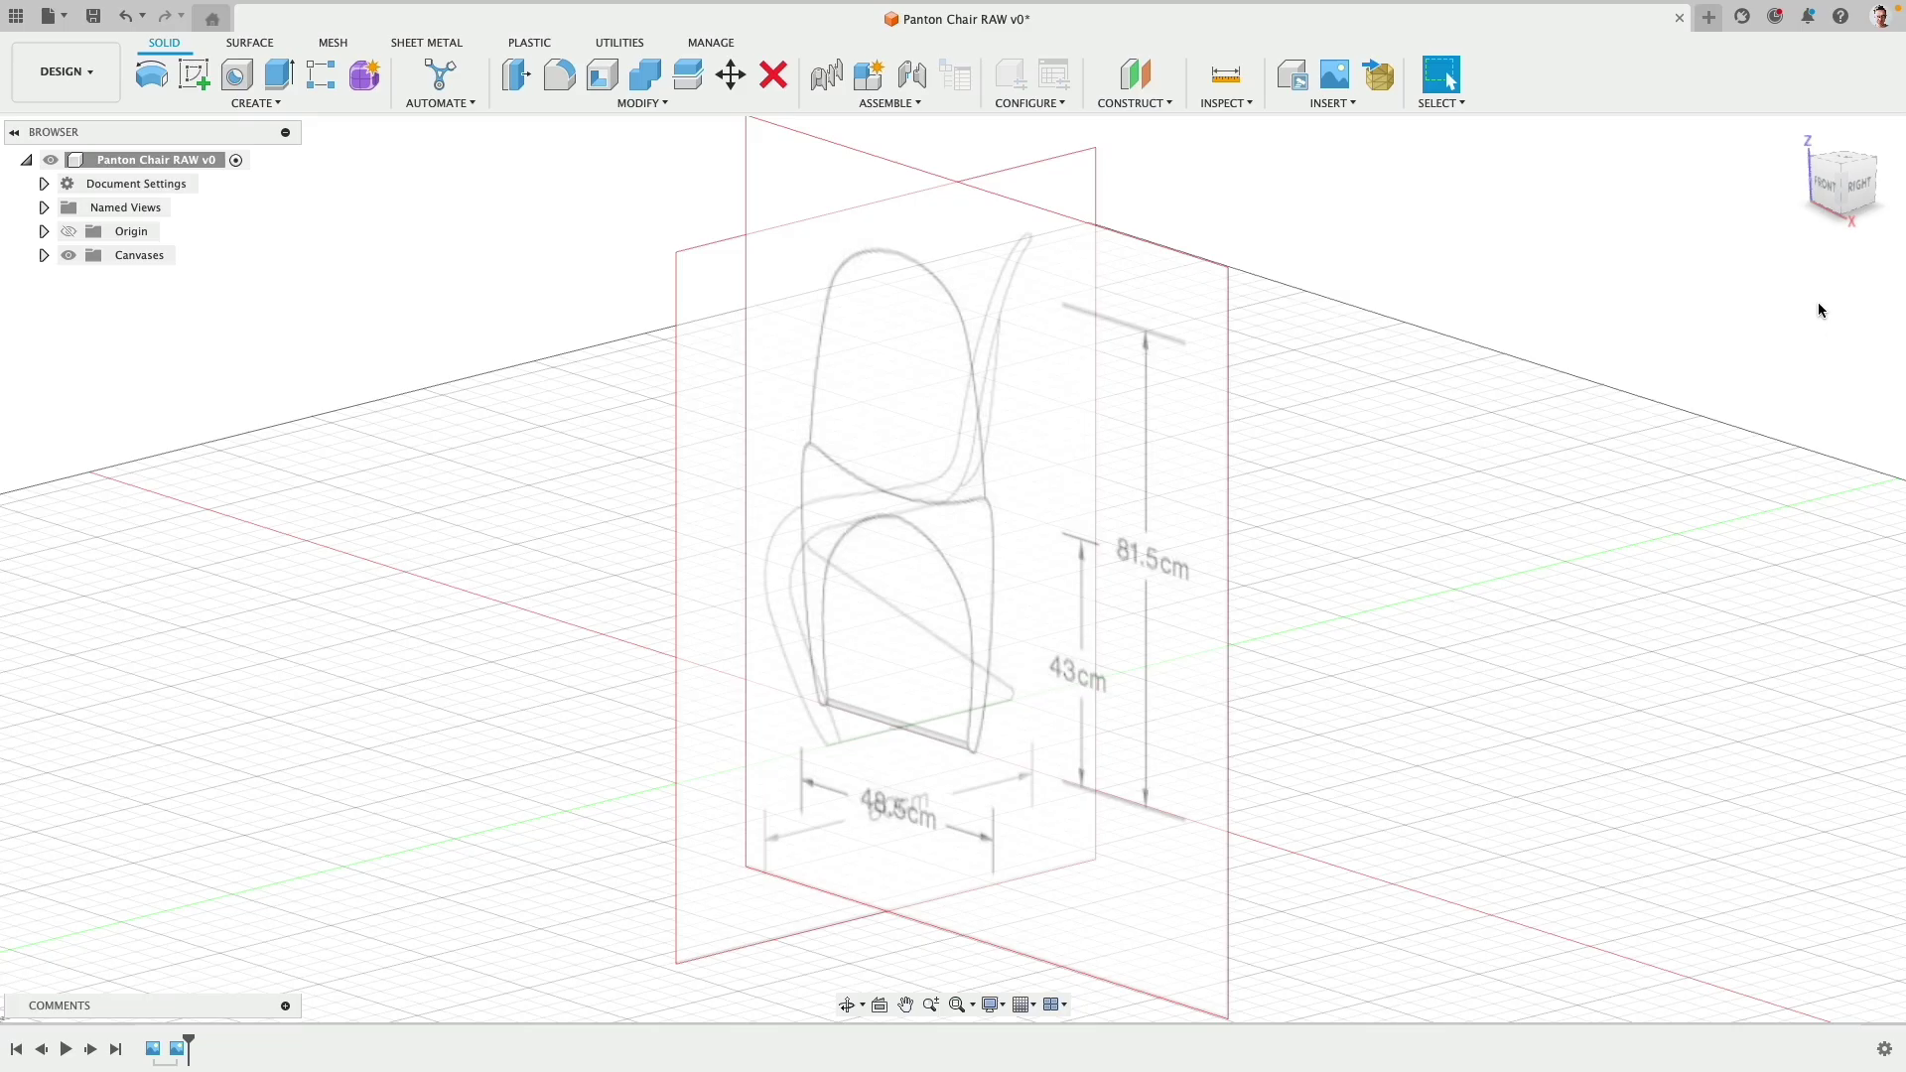
left_click(1853, 186)
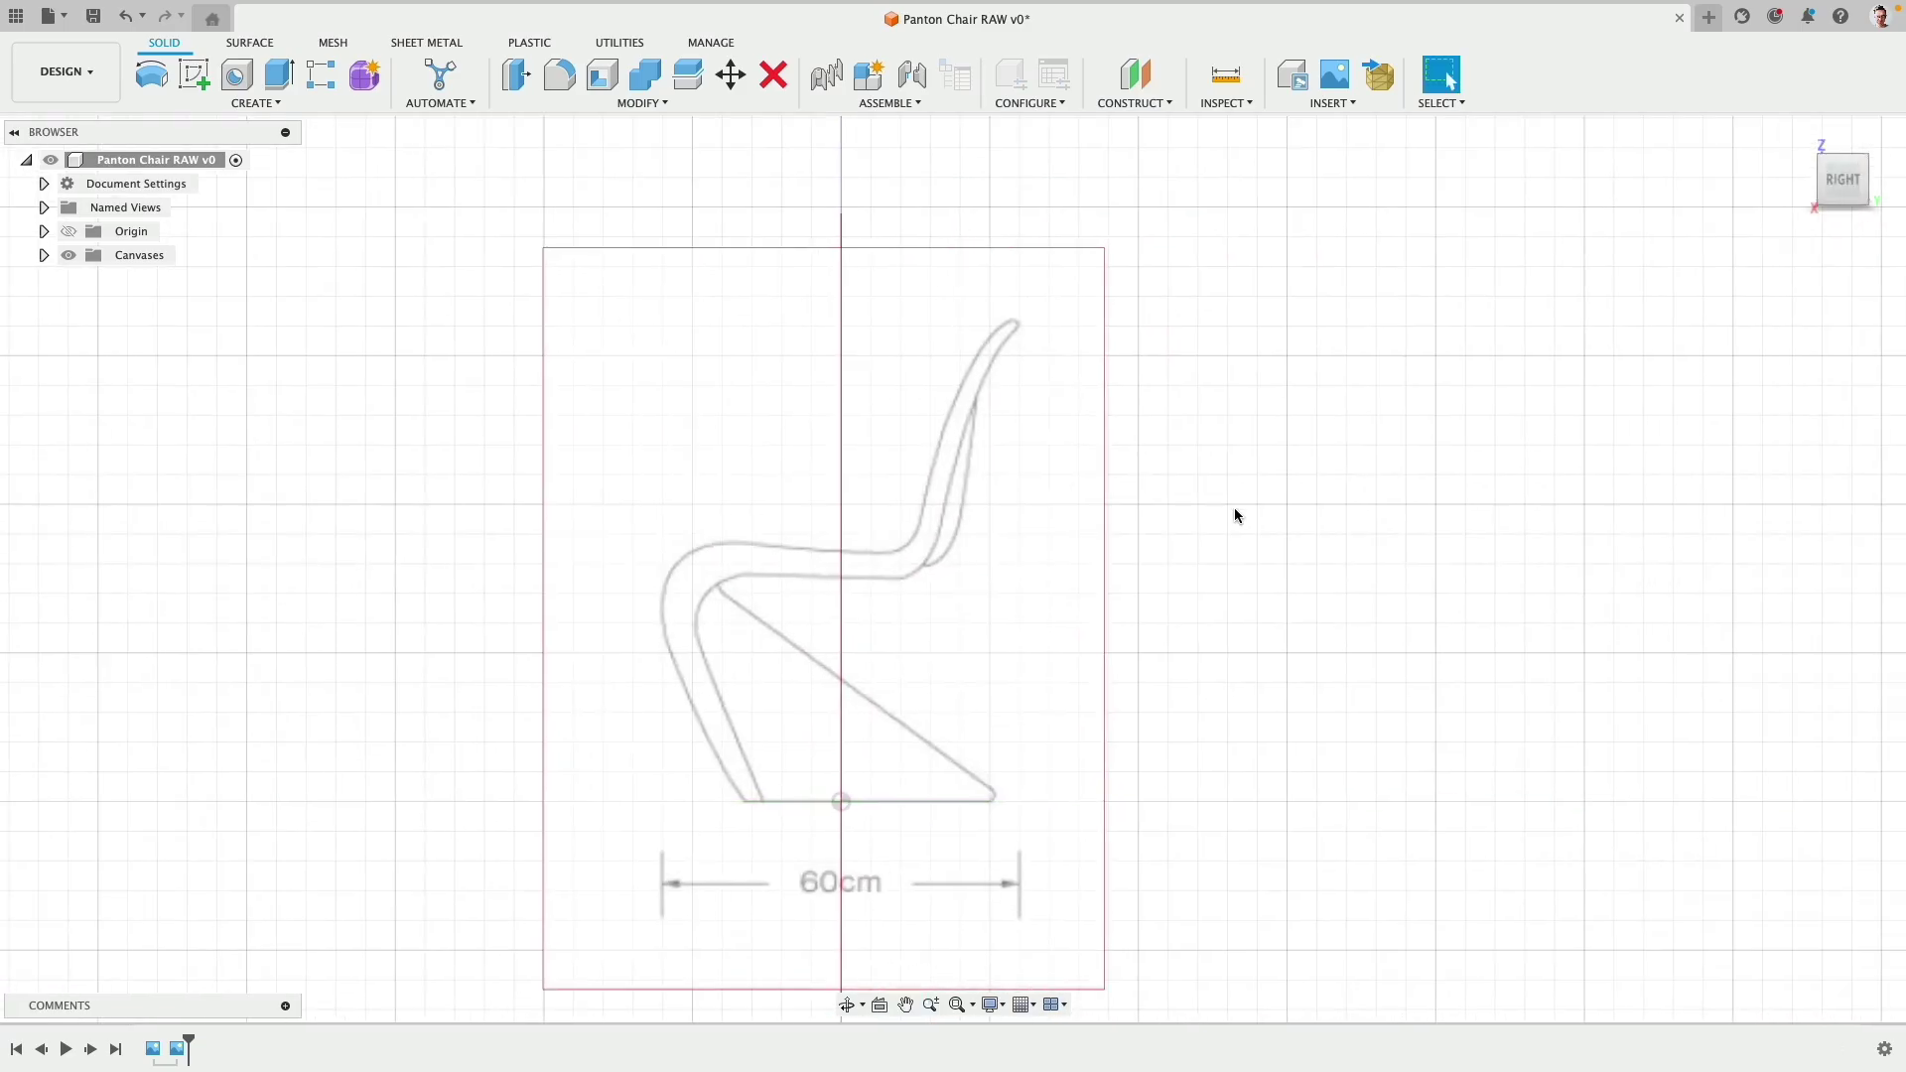
middle_click_drag(920, 532, 1087, 534, "shift")
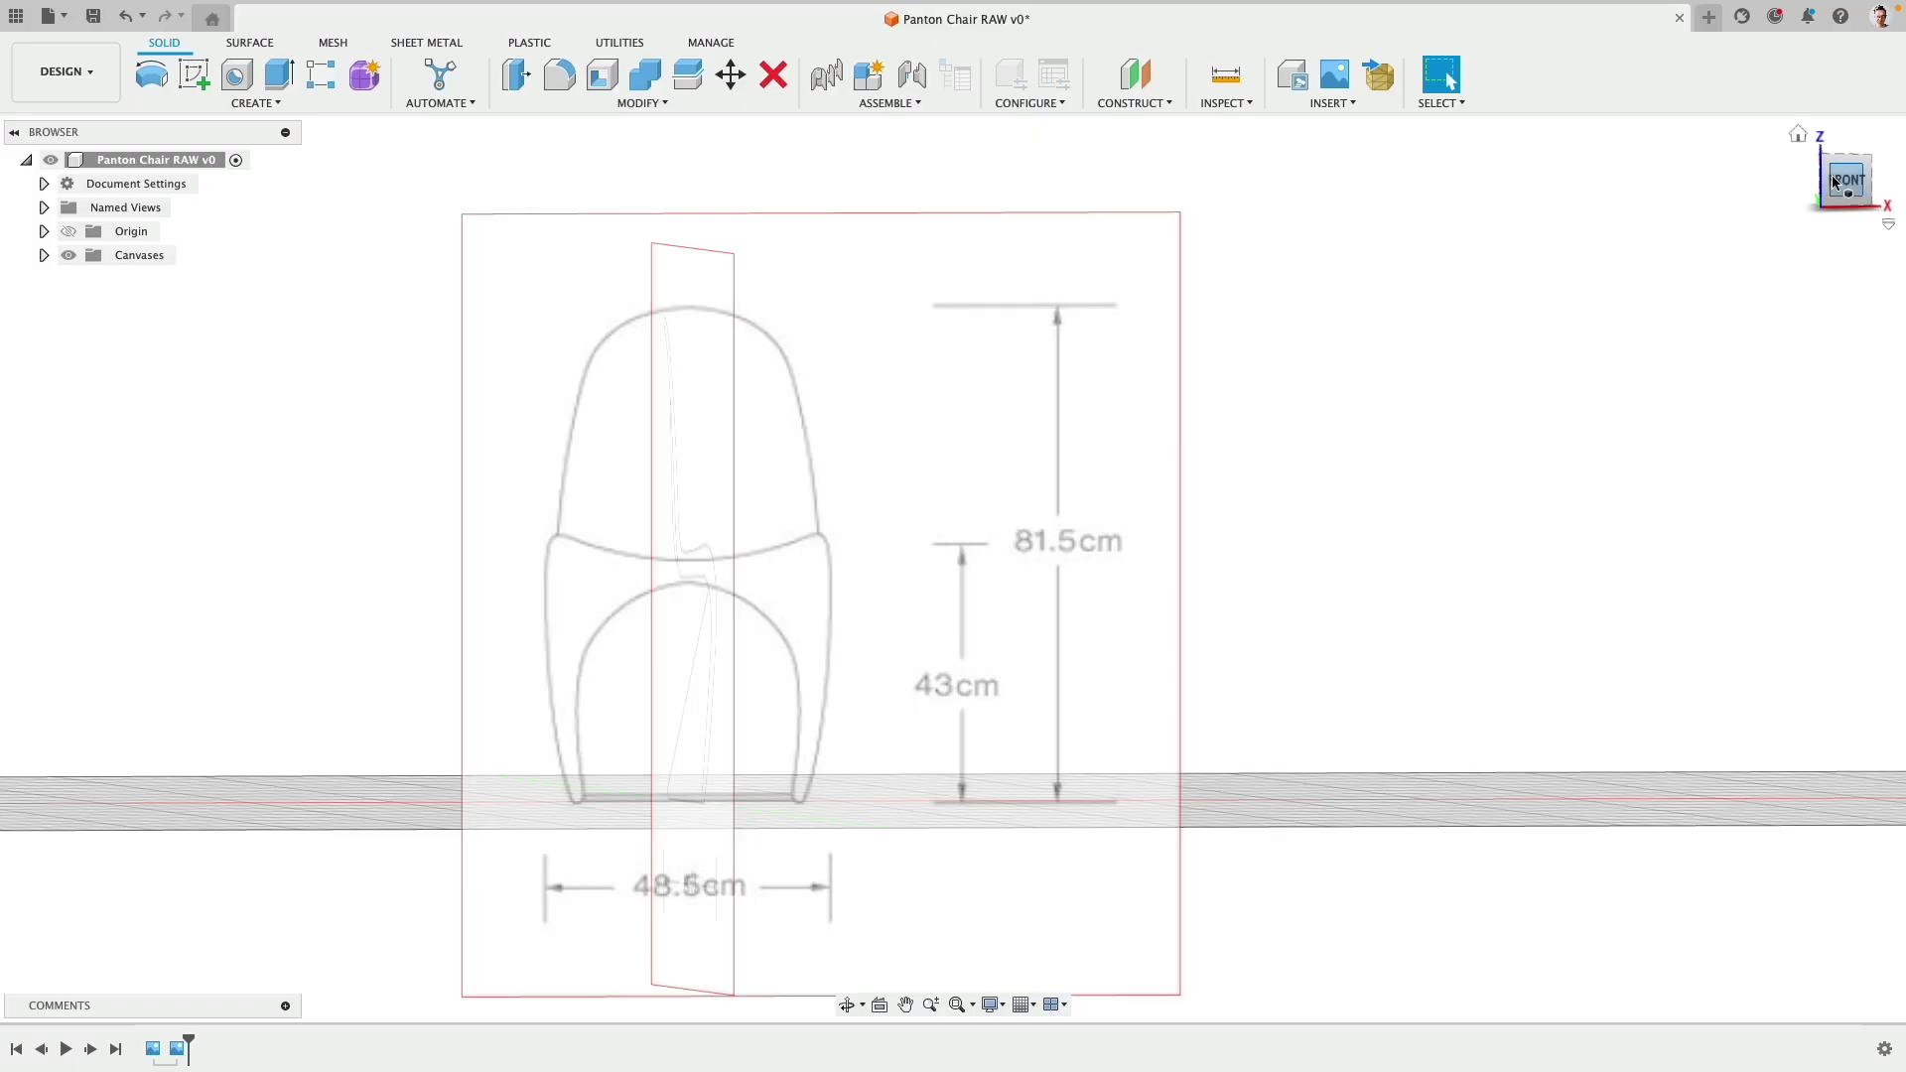
left_click(1833, 177)
middle_click_drag(1355, 421, 1270, 463, "shift")
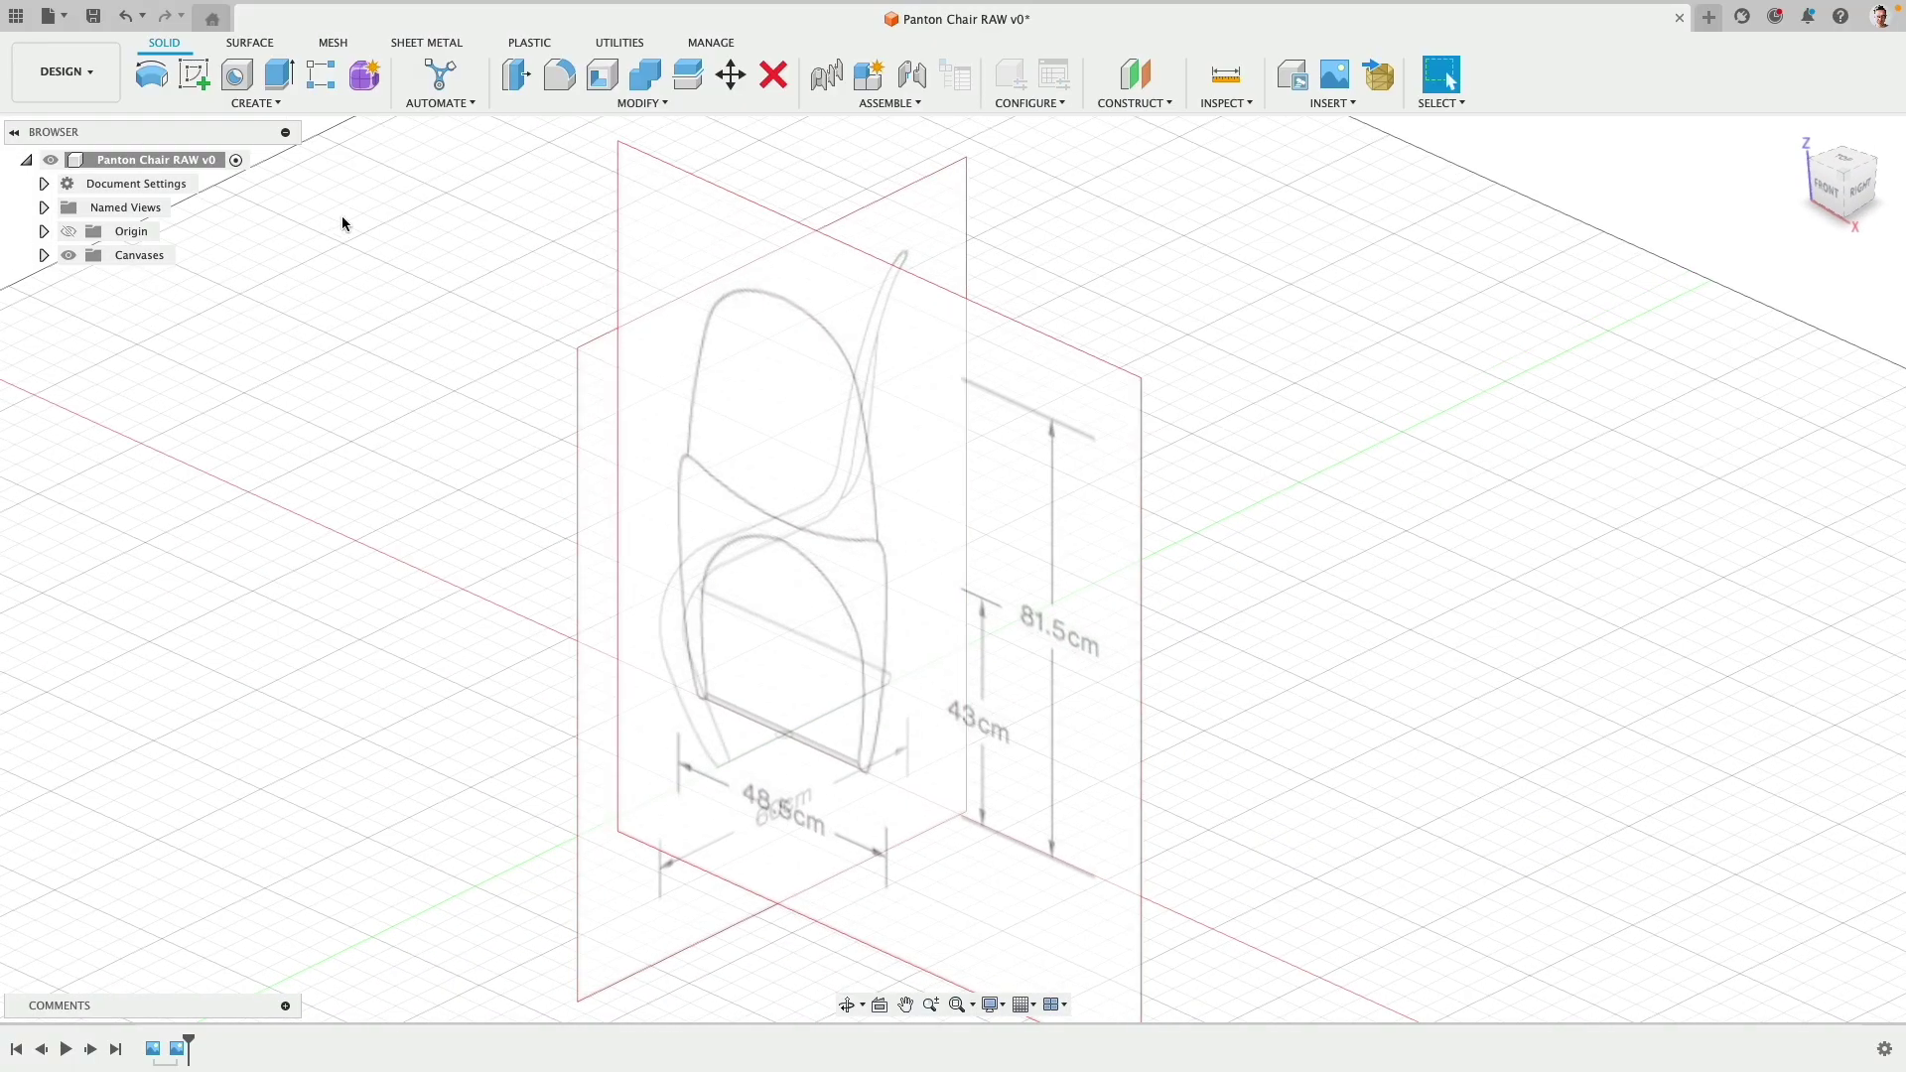
Step: Start a form and draw a center plane about 36.2 by 26.8 cm on the ground plane at the origin
left_click(365, 79)
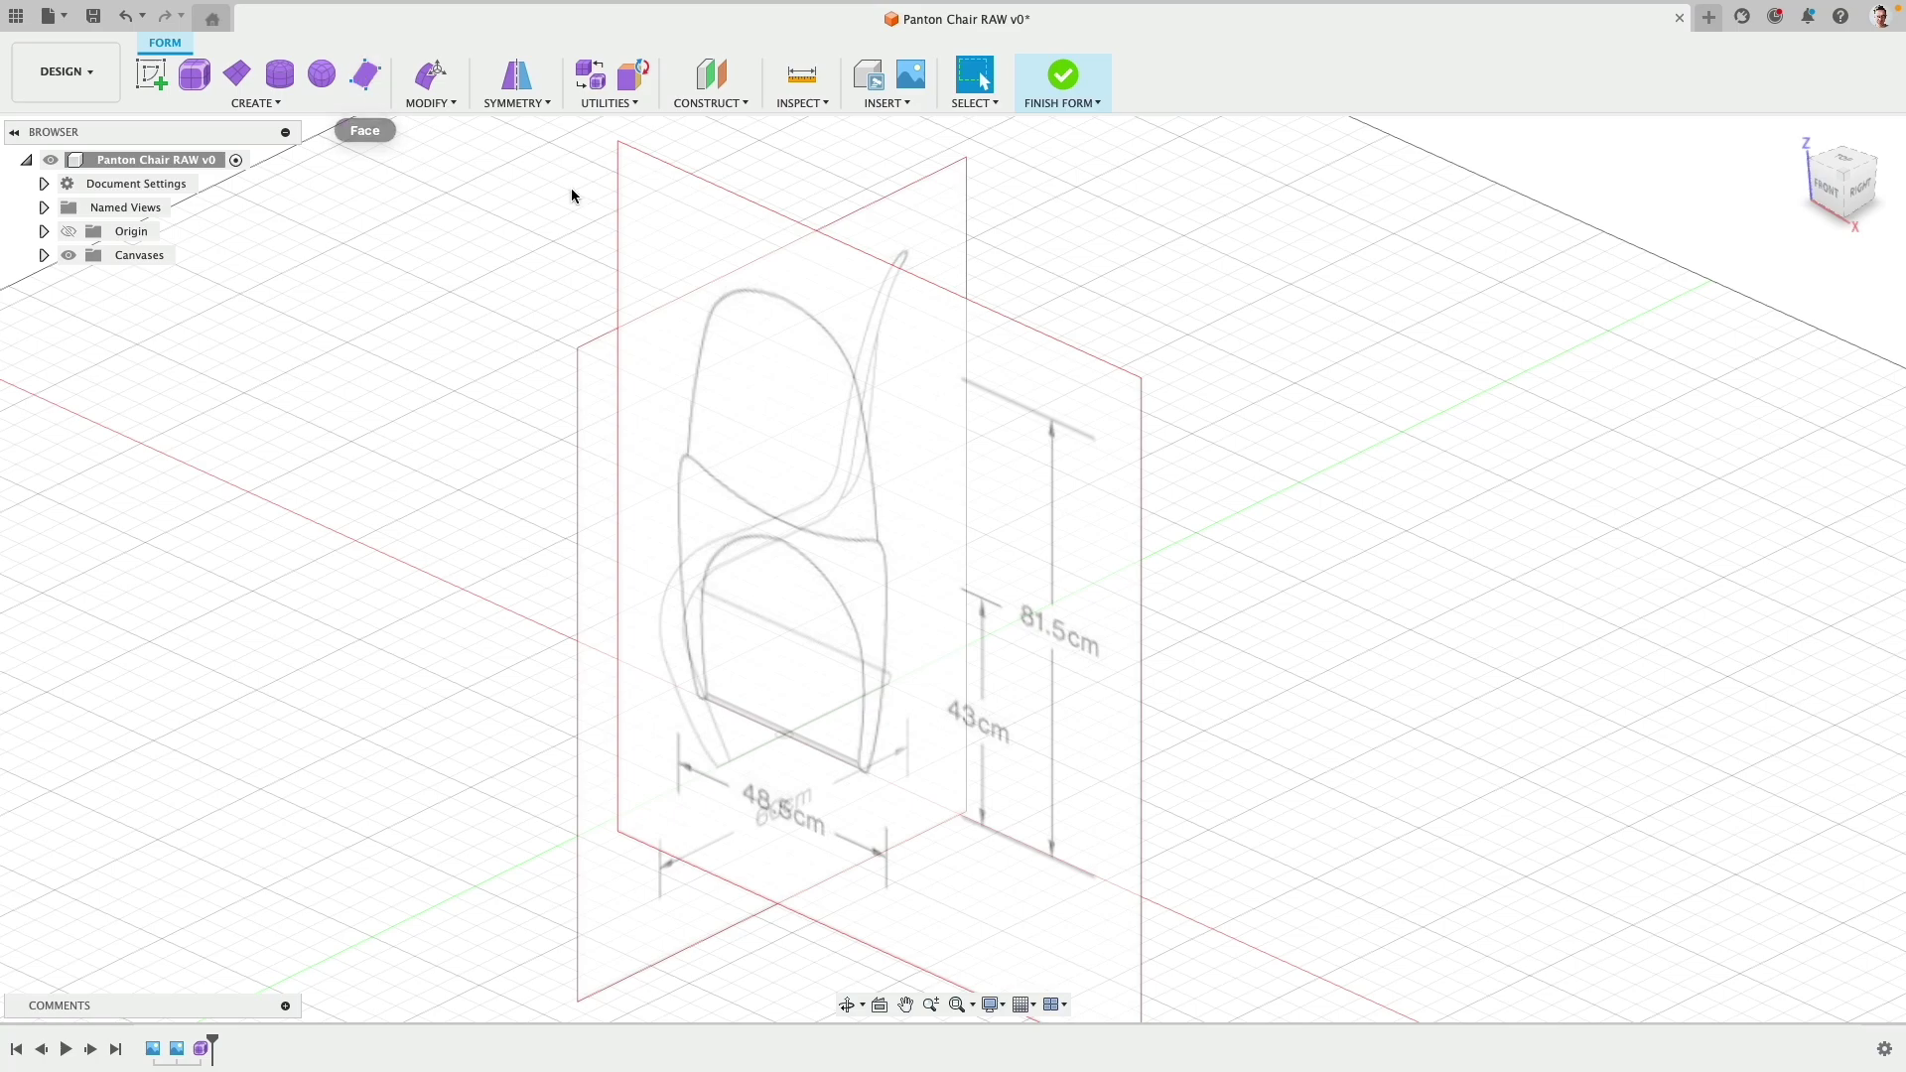
left_click(1838, 159)
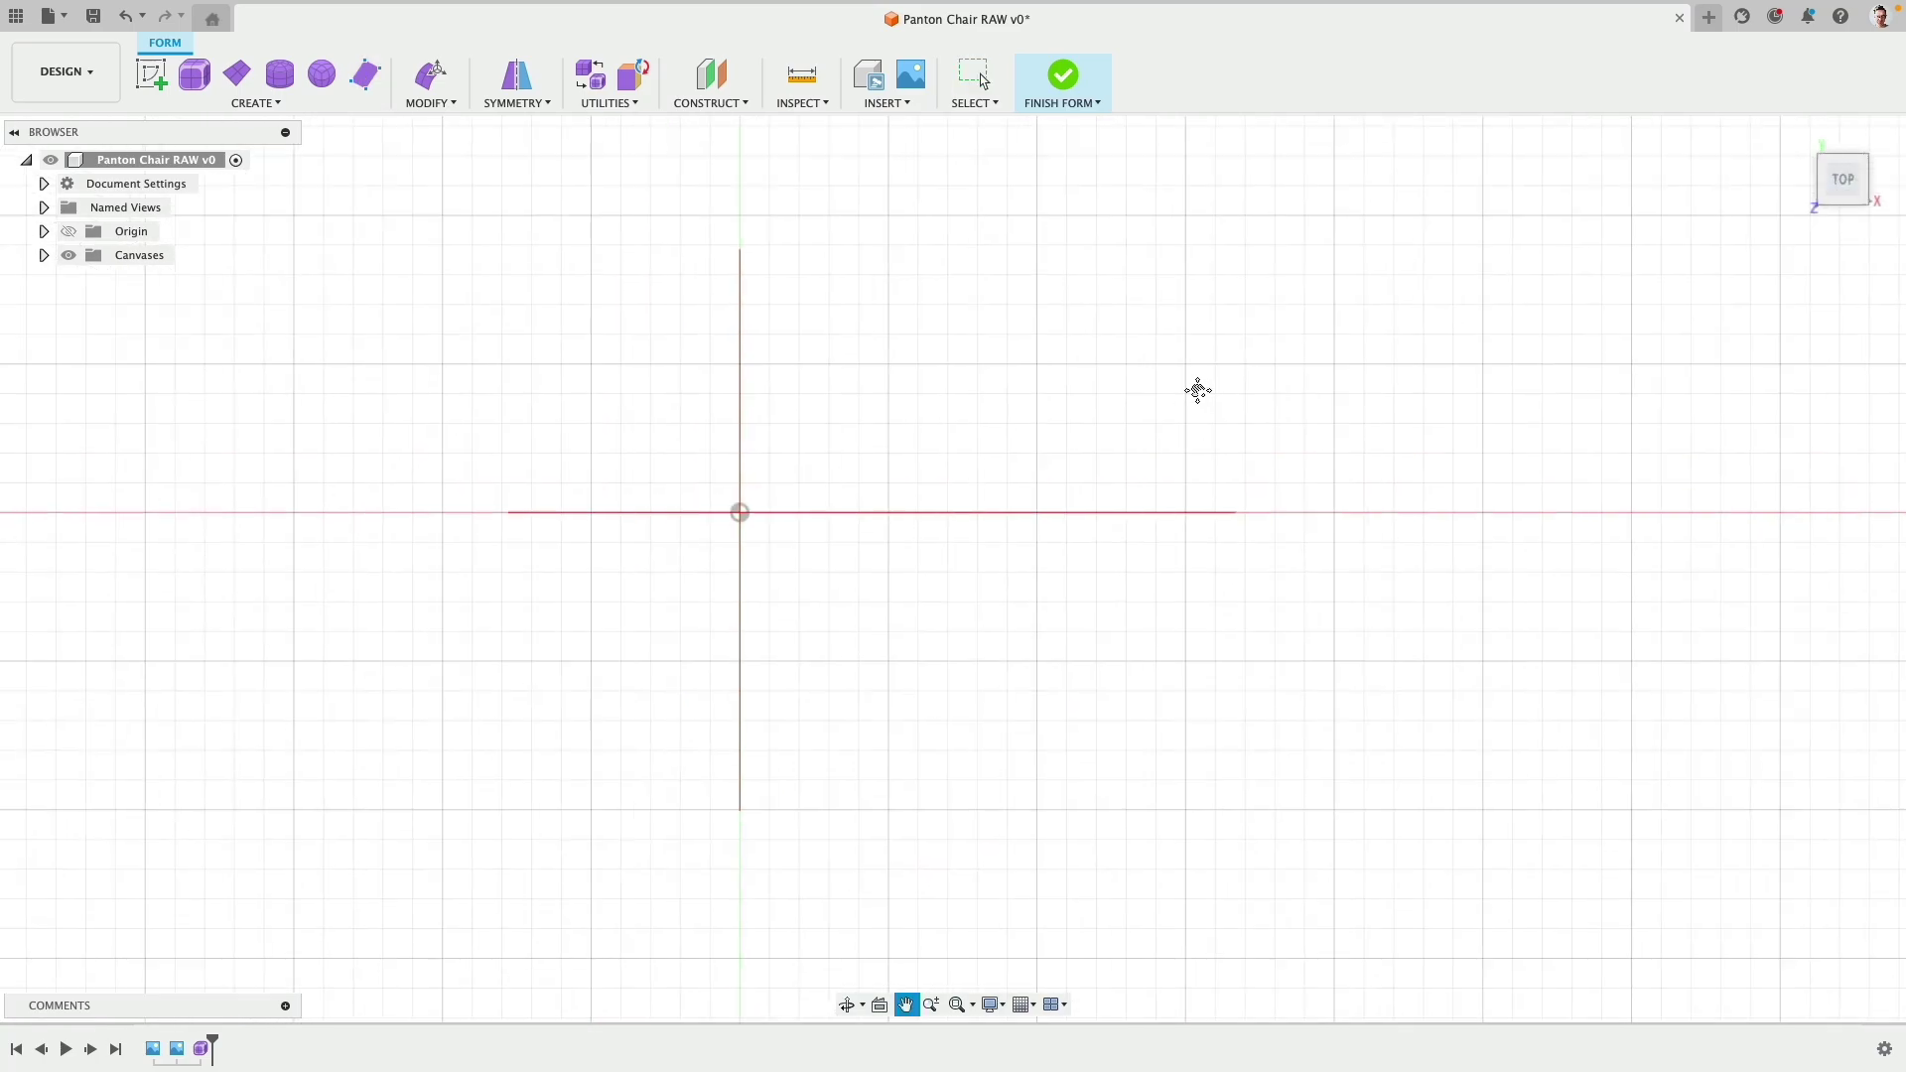
left_click(239, 78)
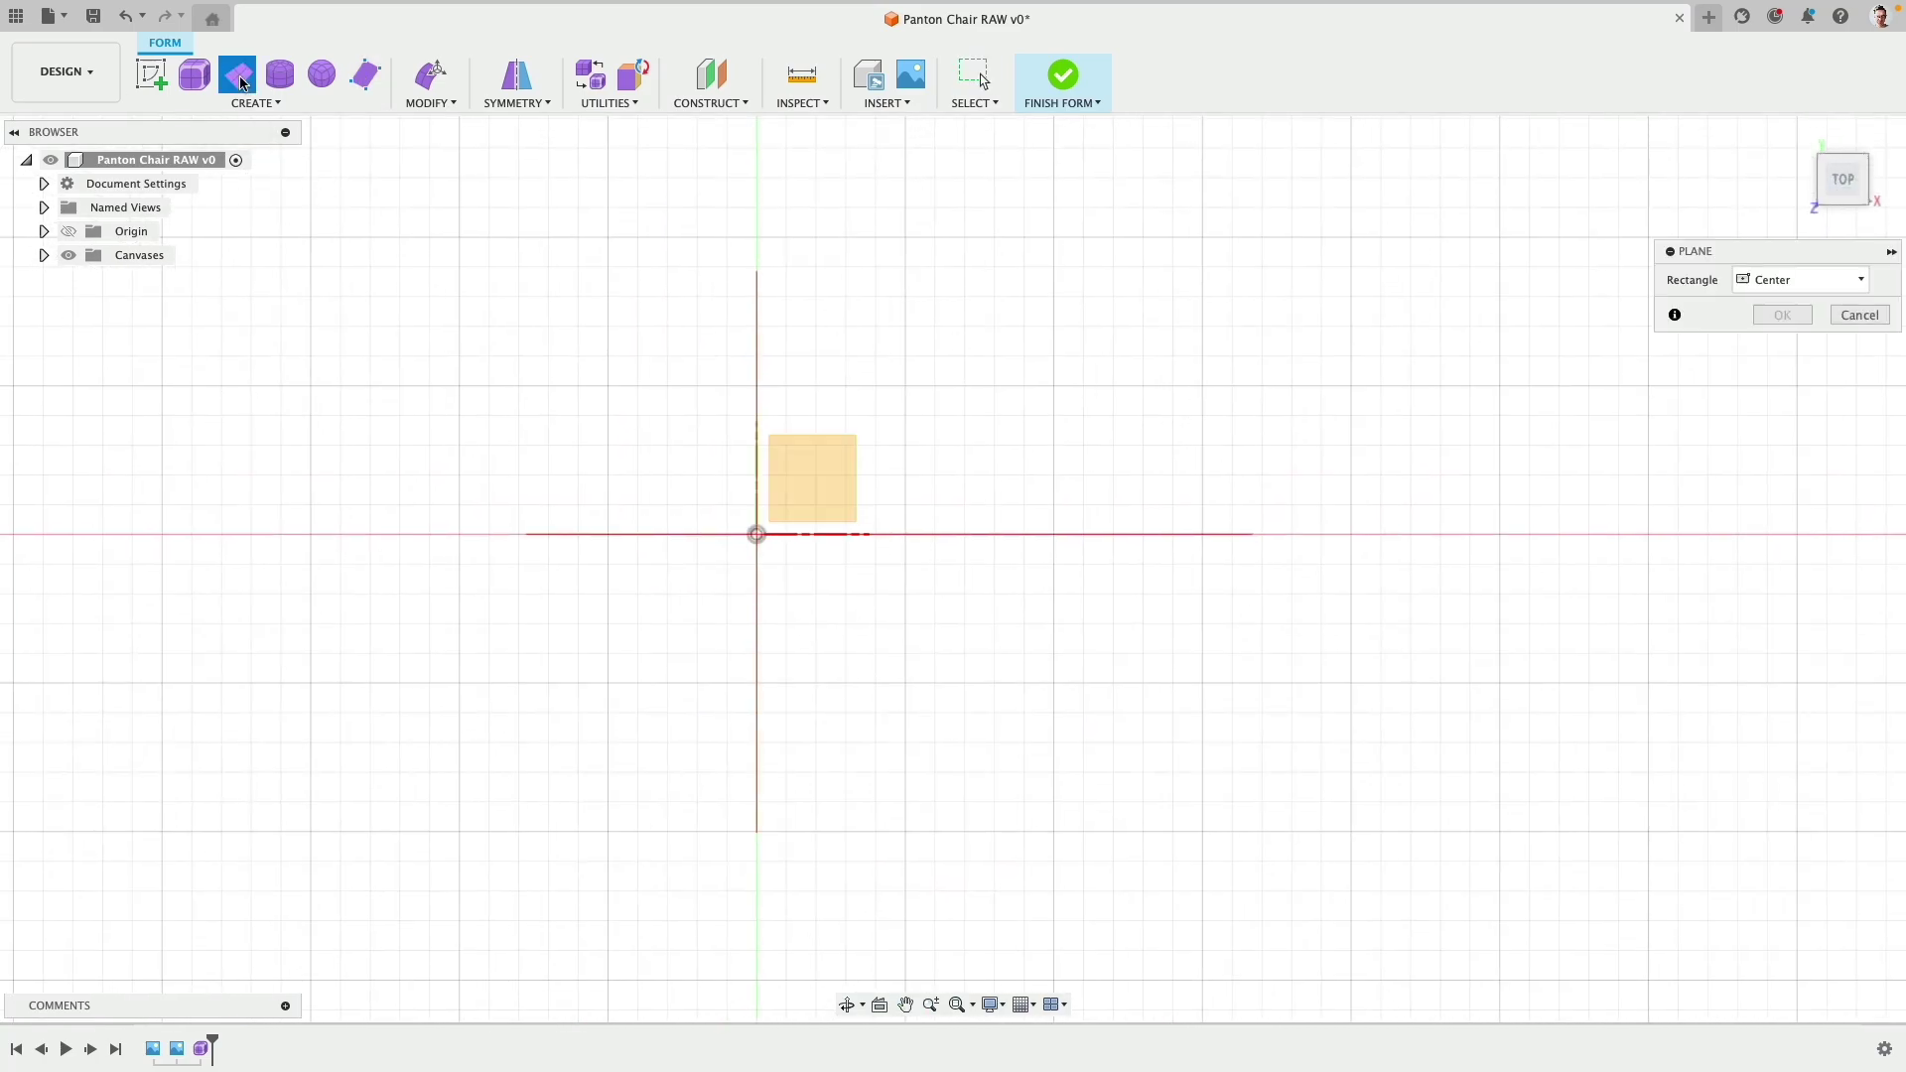
left_click(812, 479)
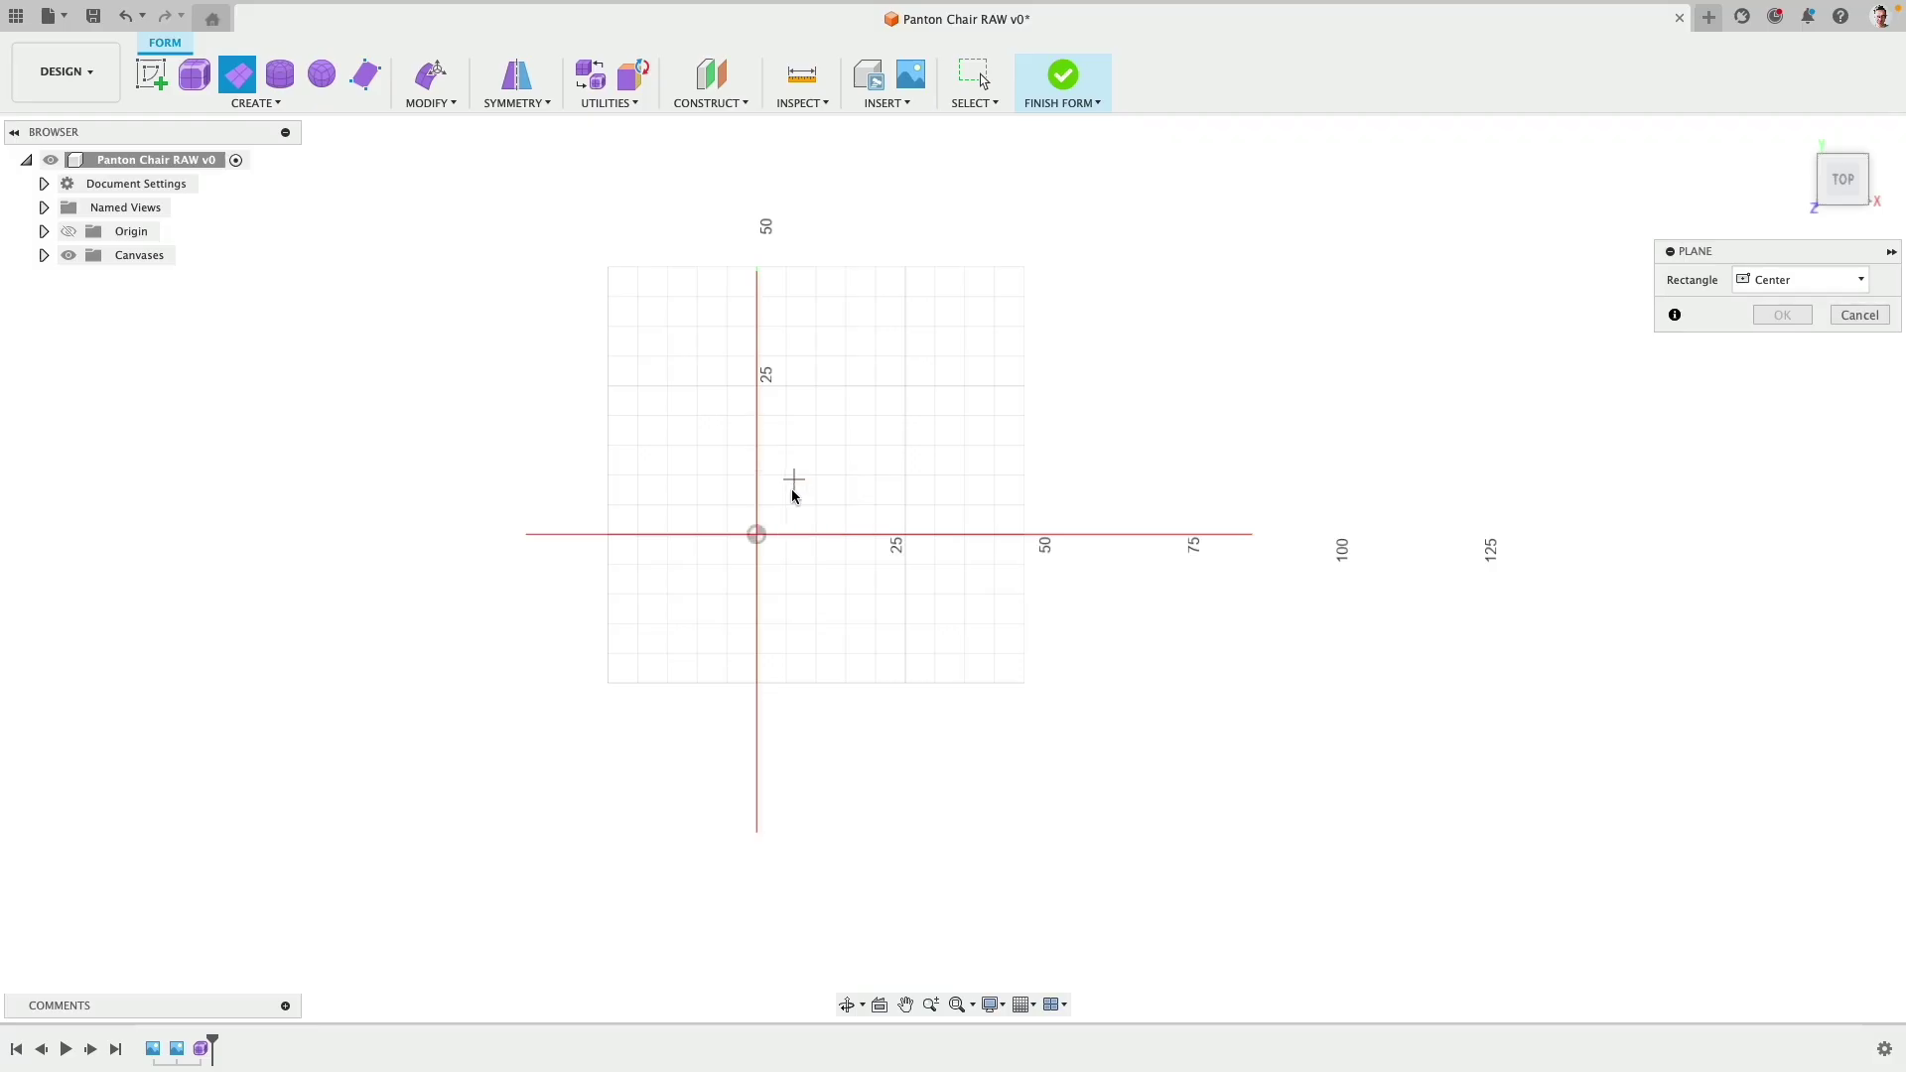
left_click(759, 534)
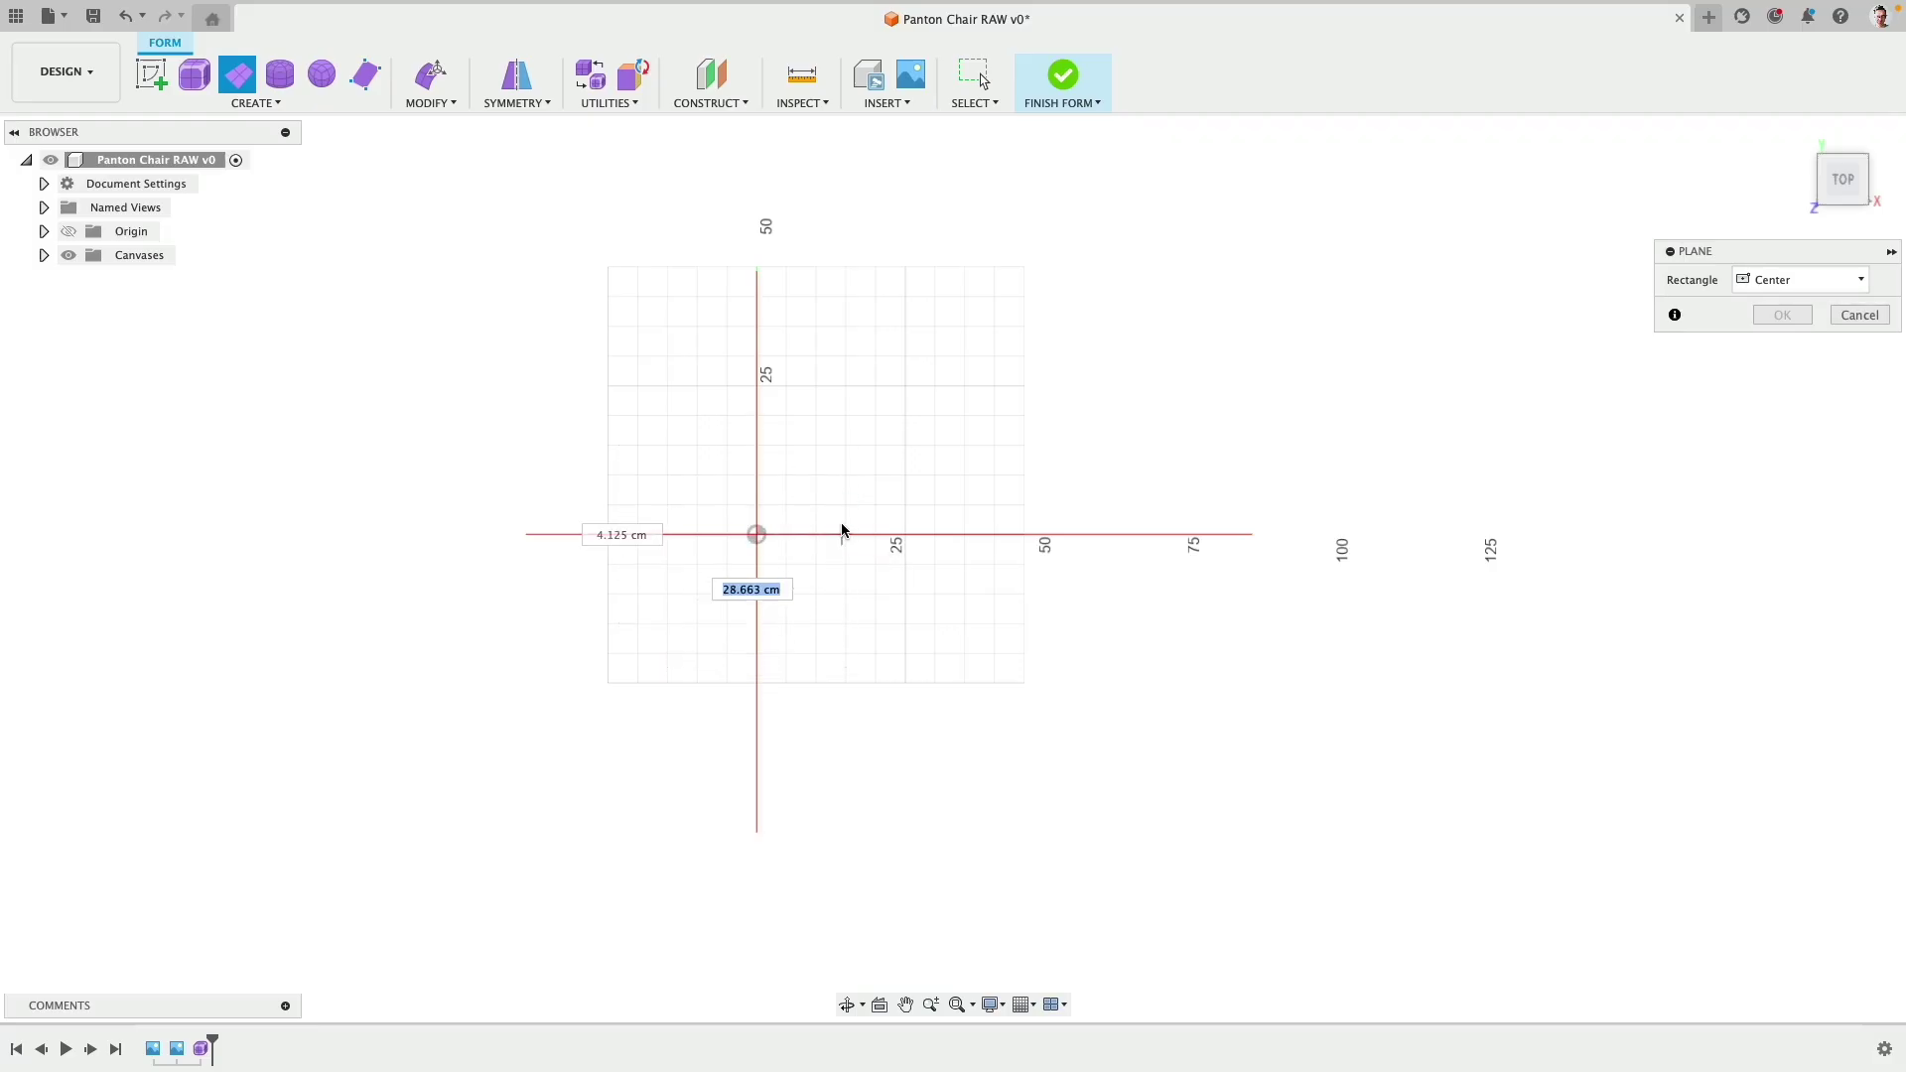
middle_click_drag(845, 519, 808, 426, "shift")
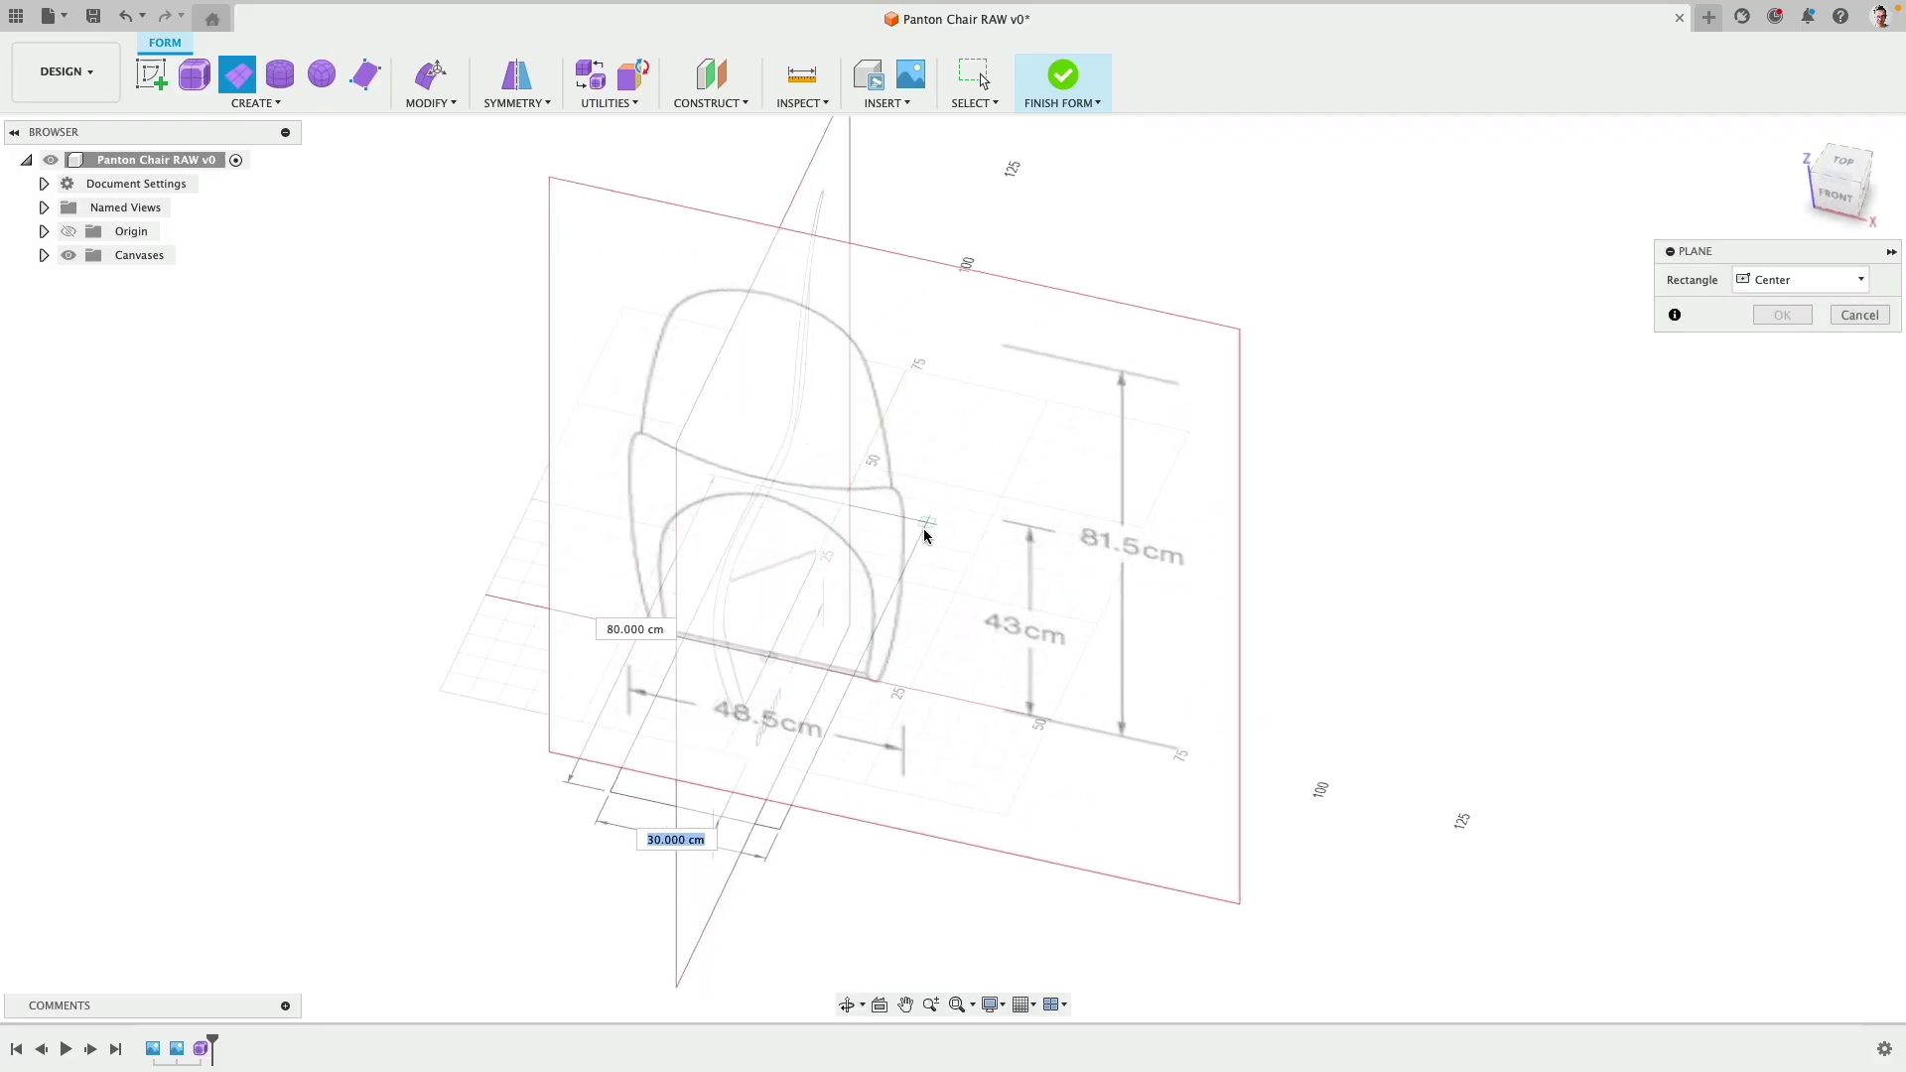
left_click(896, 636)
Step: Create the plane with 1 length face and 1 width face
middle_click_drag(1021, 558, 932, 552, "shift")
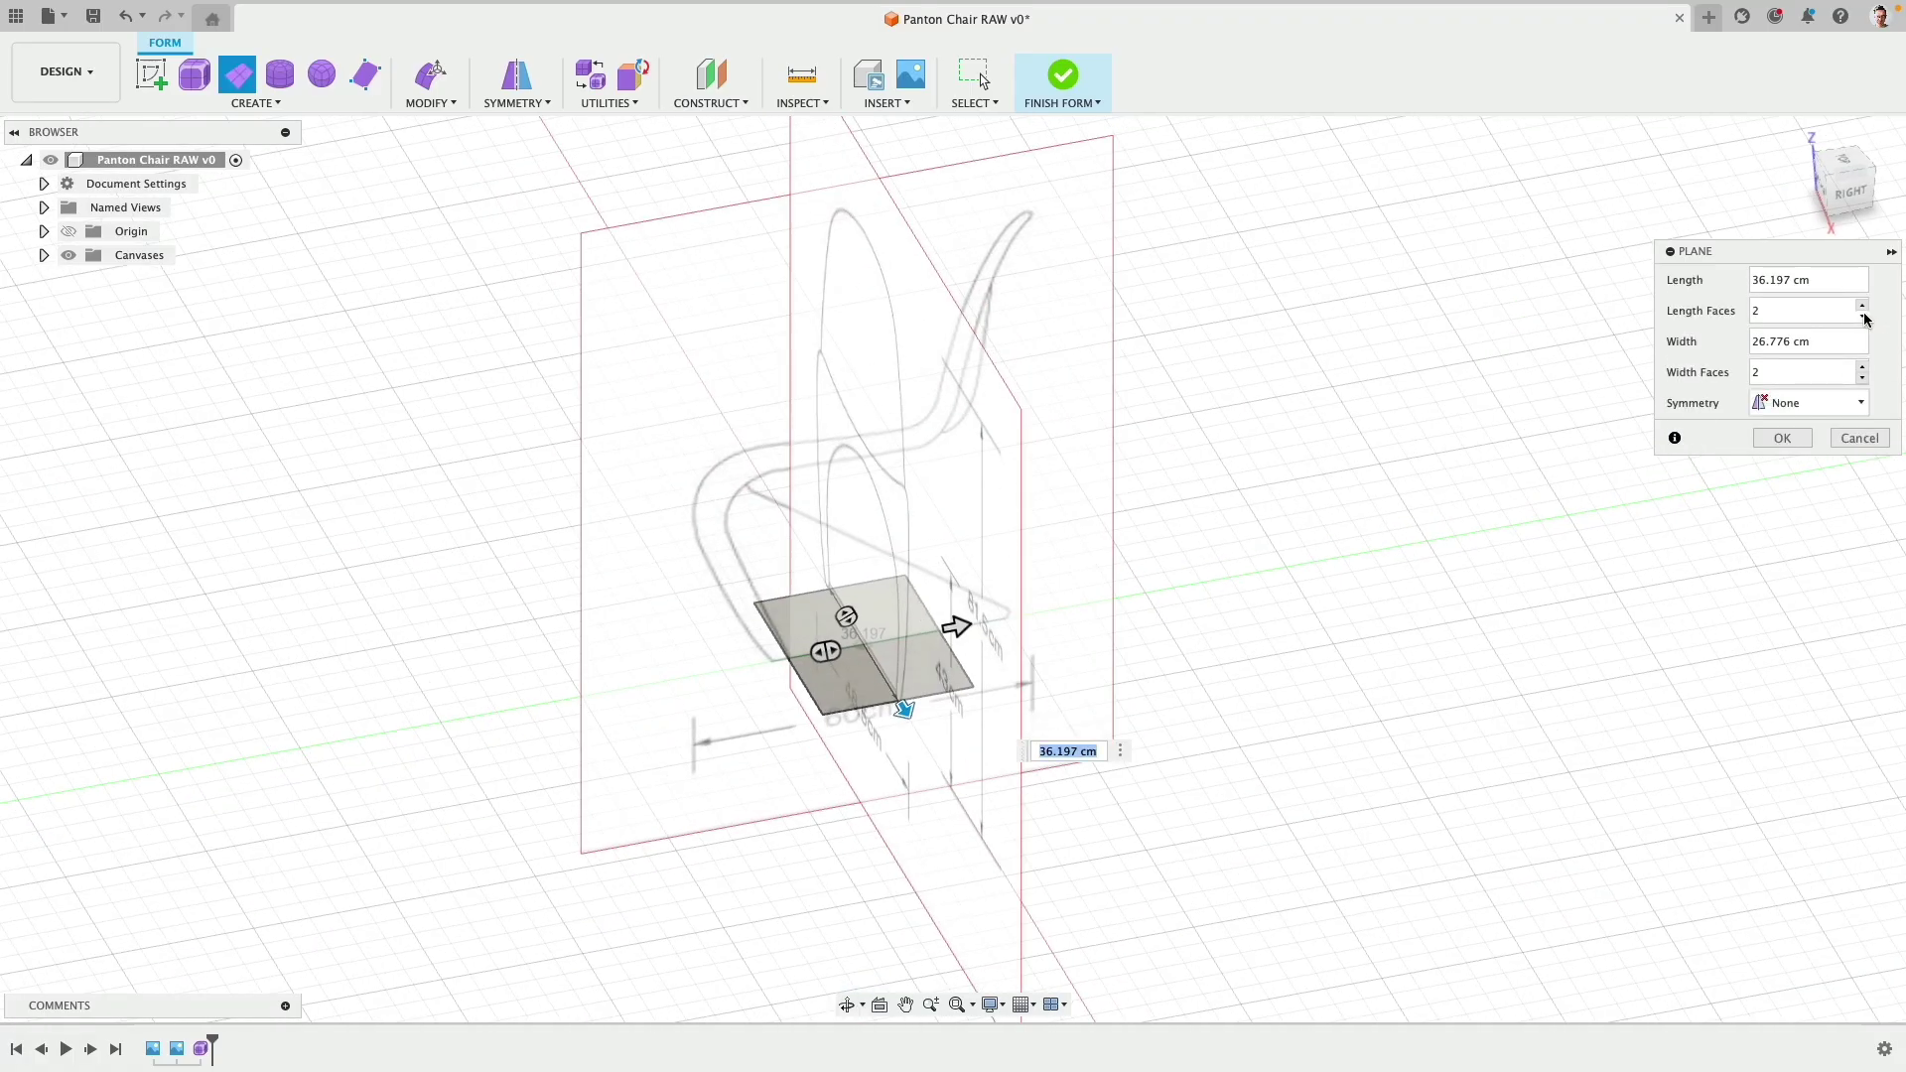
left_click(1863, 378)
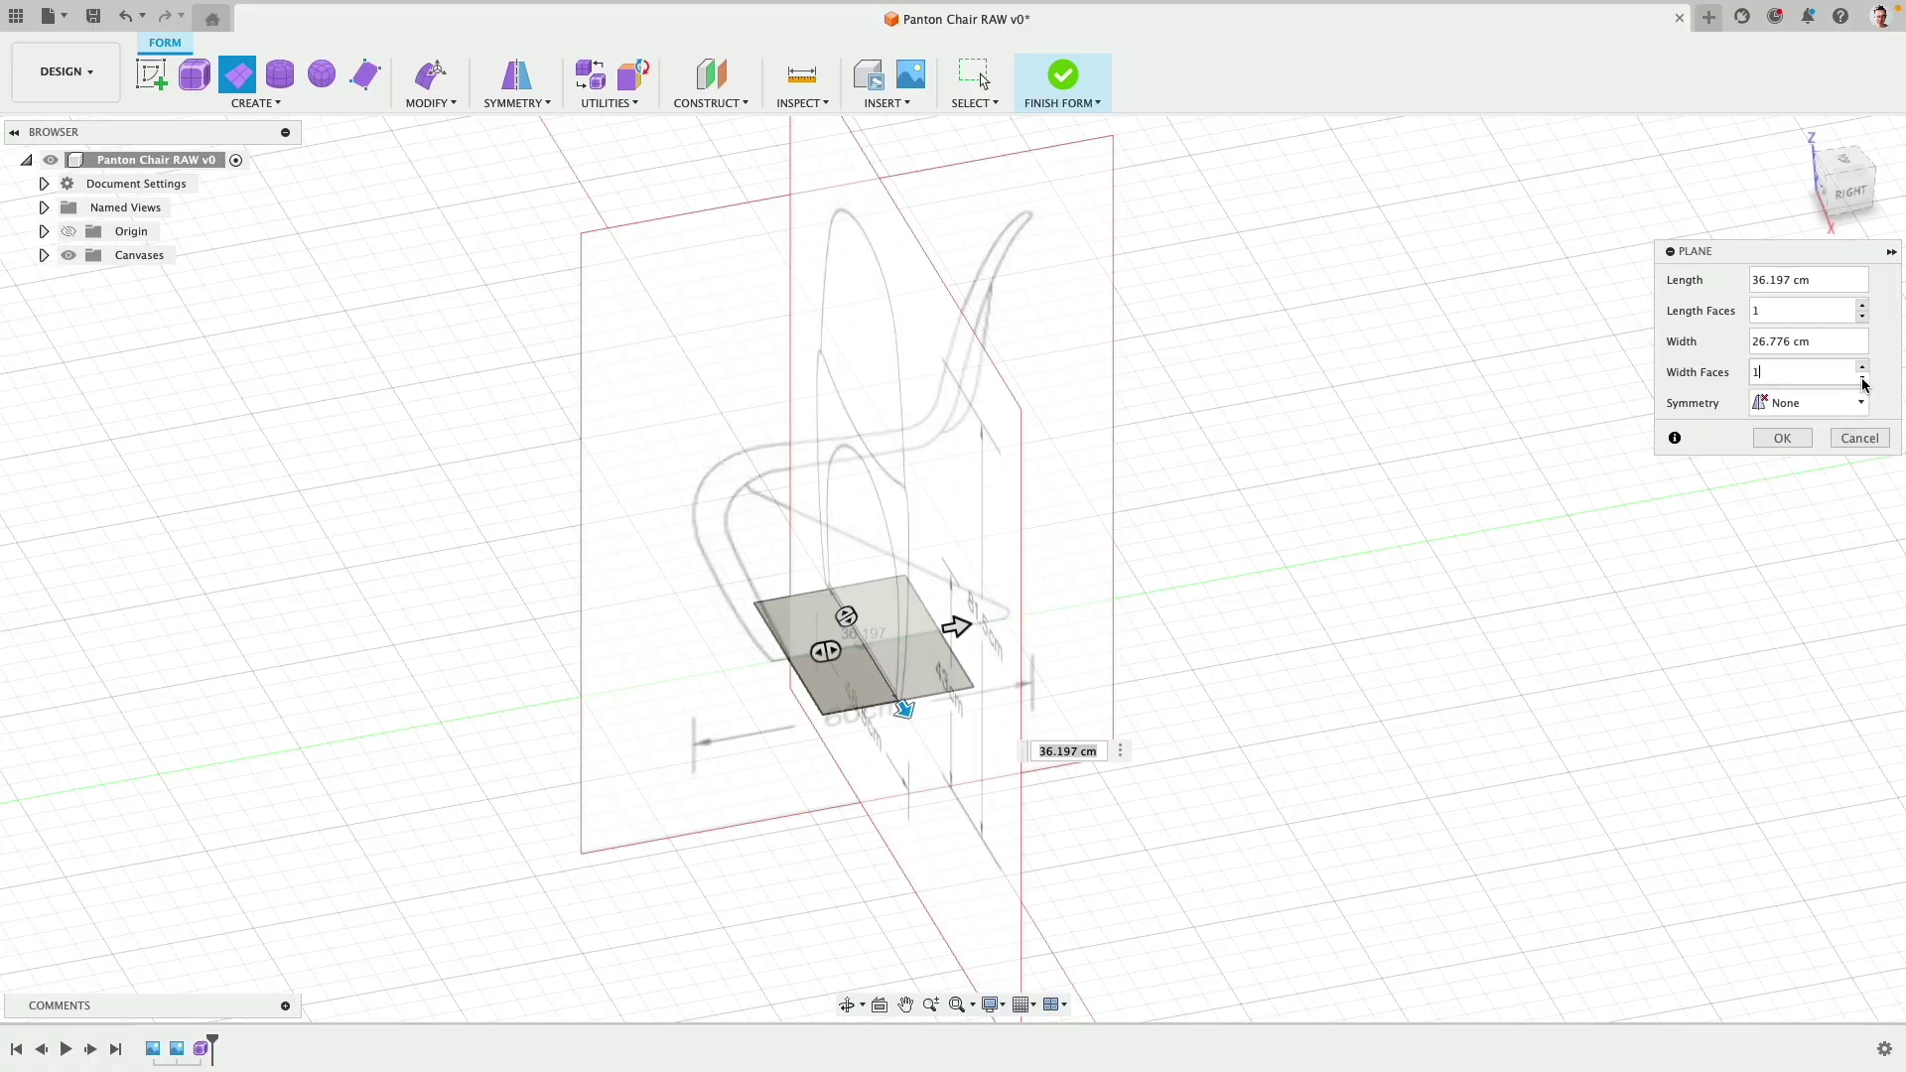
left_click(1781, 438)
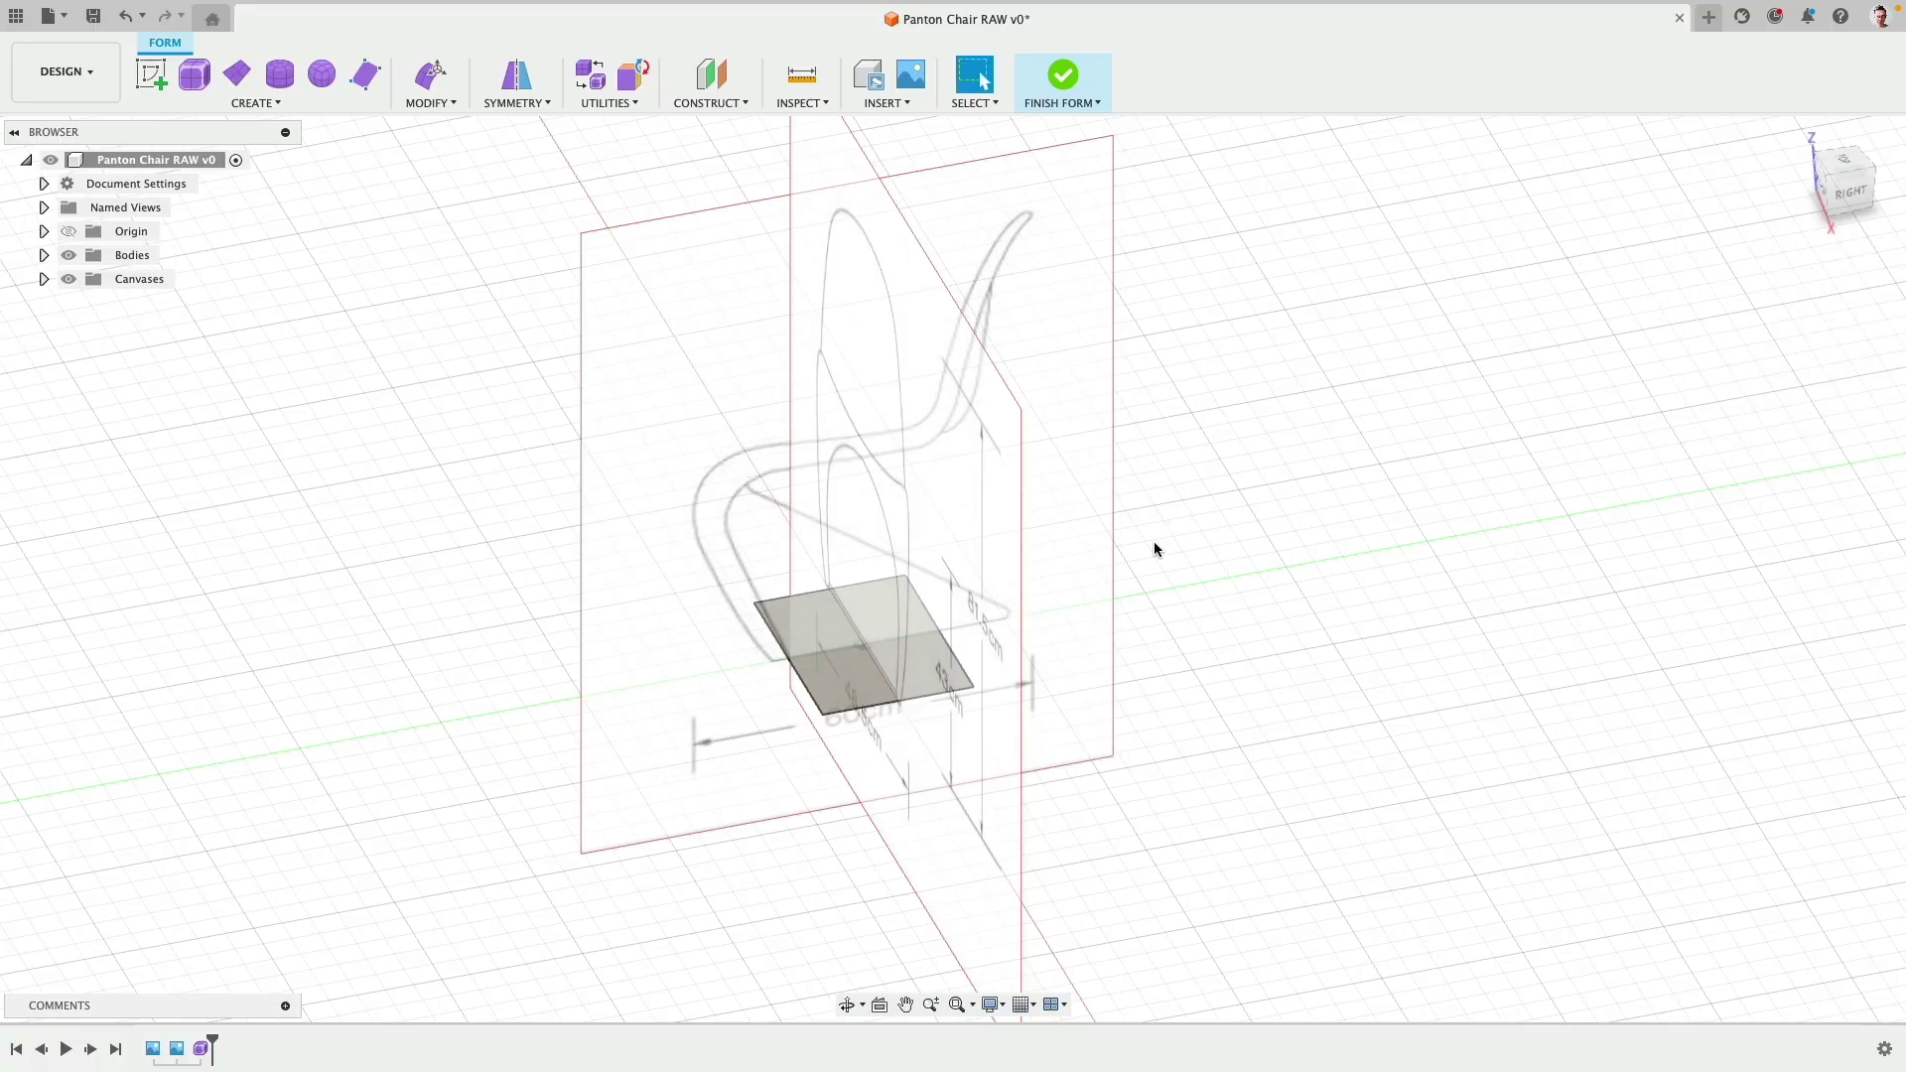
Step: Edit the form with edge selection and move the plane's front edge to the foot of the chair in the side canvas
middle_click_drag(1135, 544, 1070, 509, "shift")
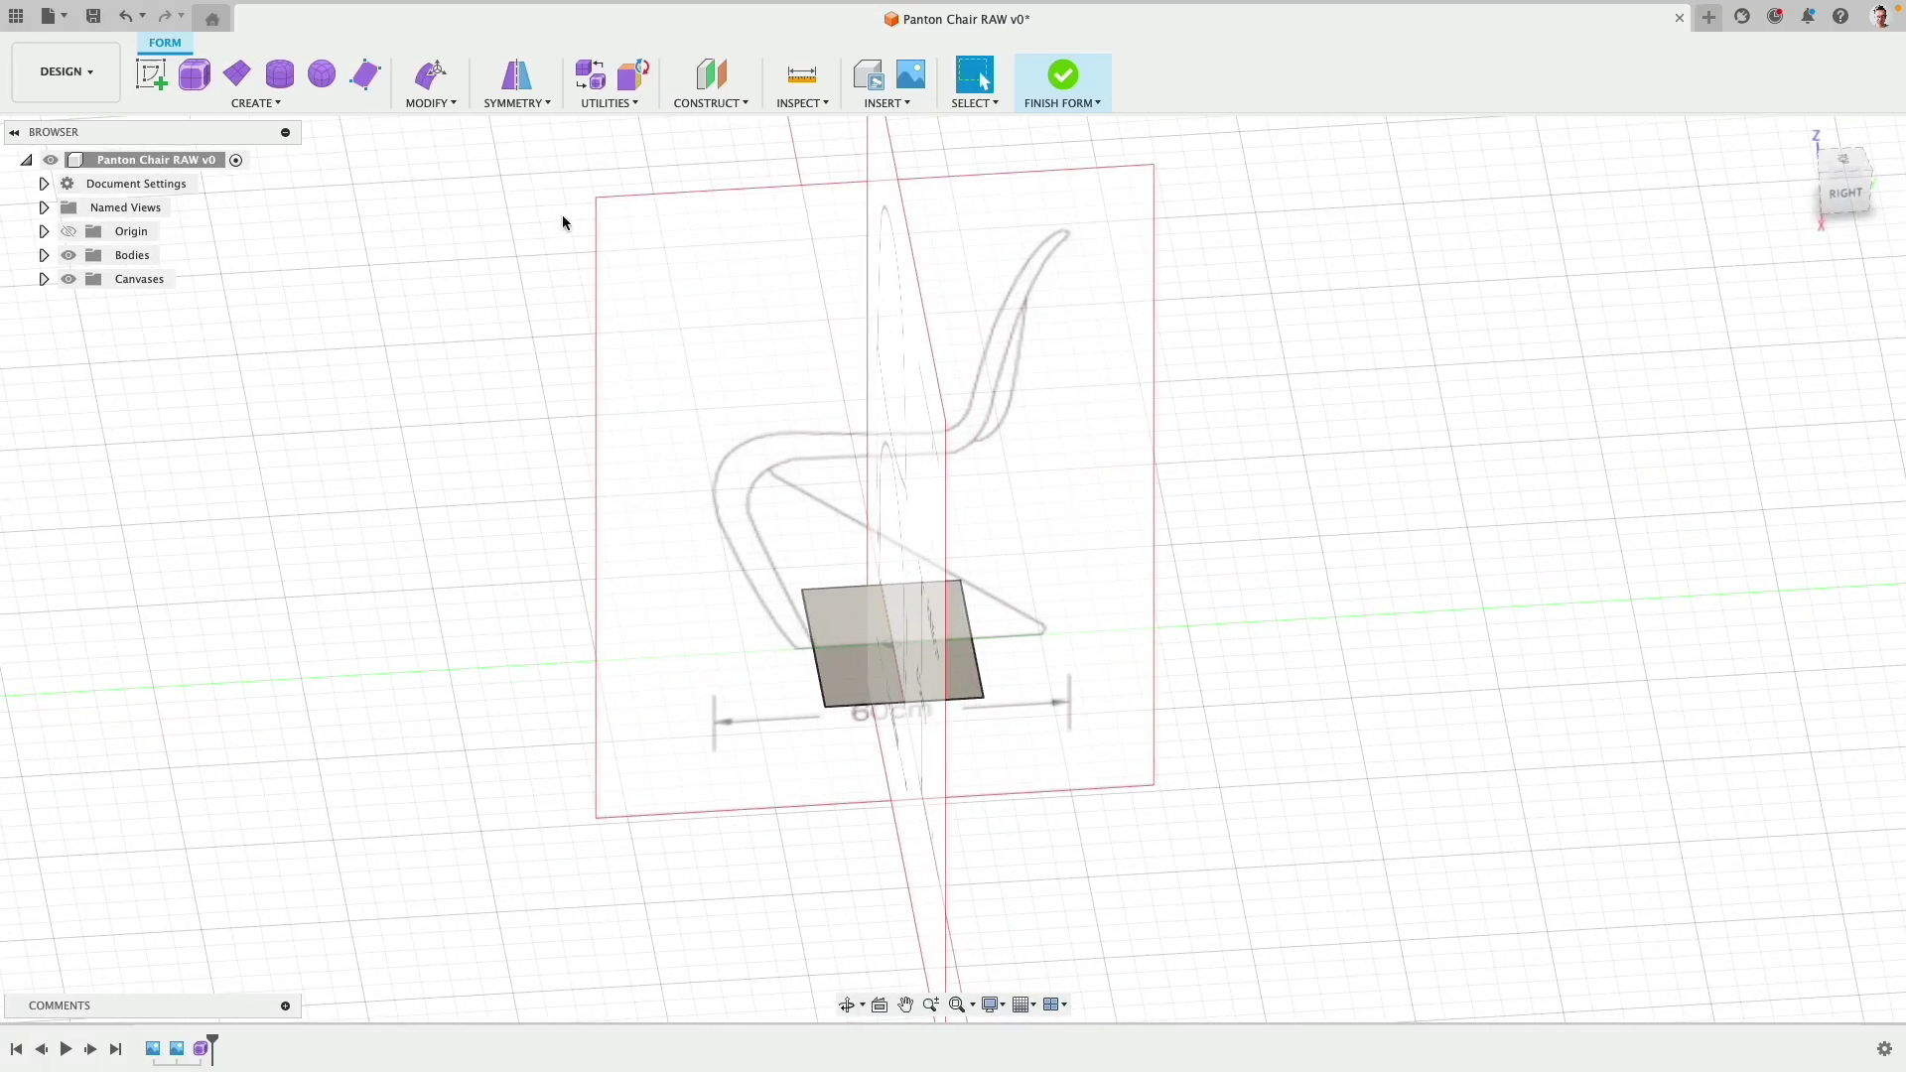
left_click(429, 75)
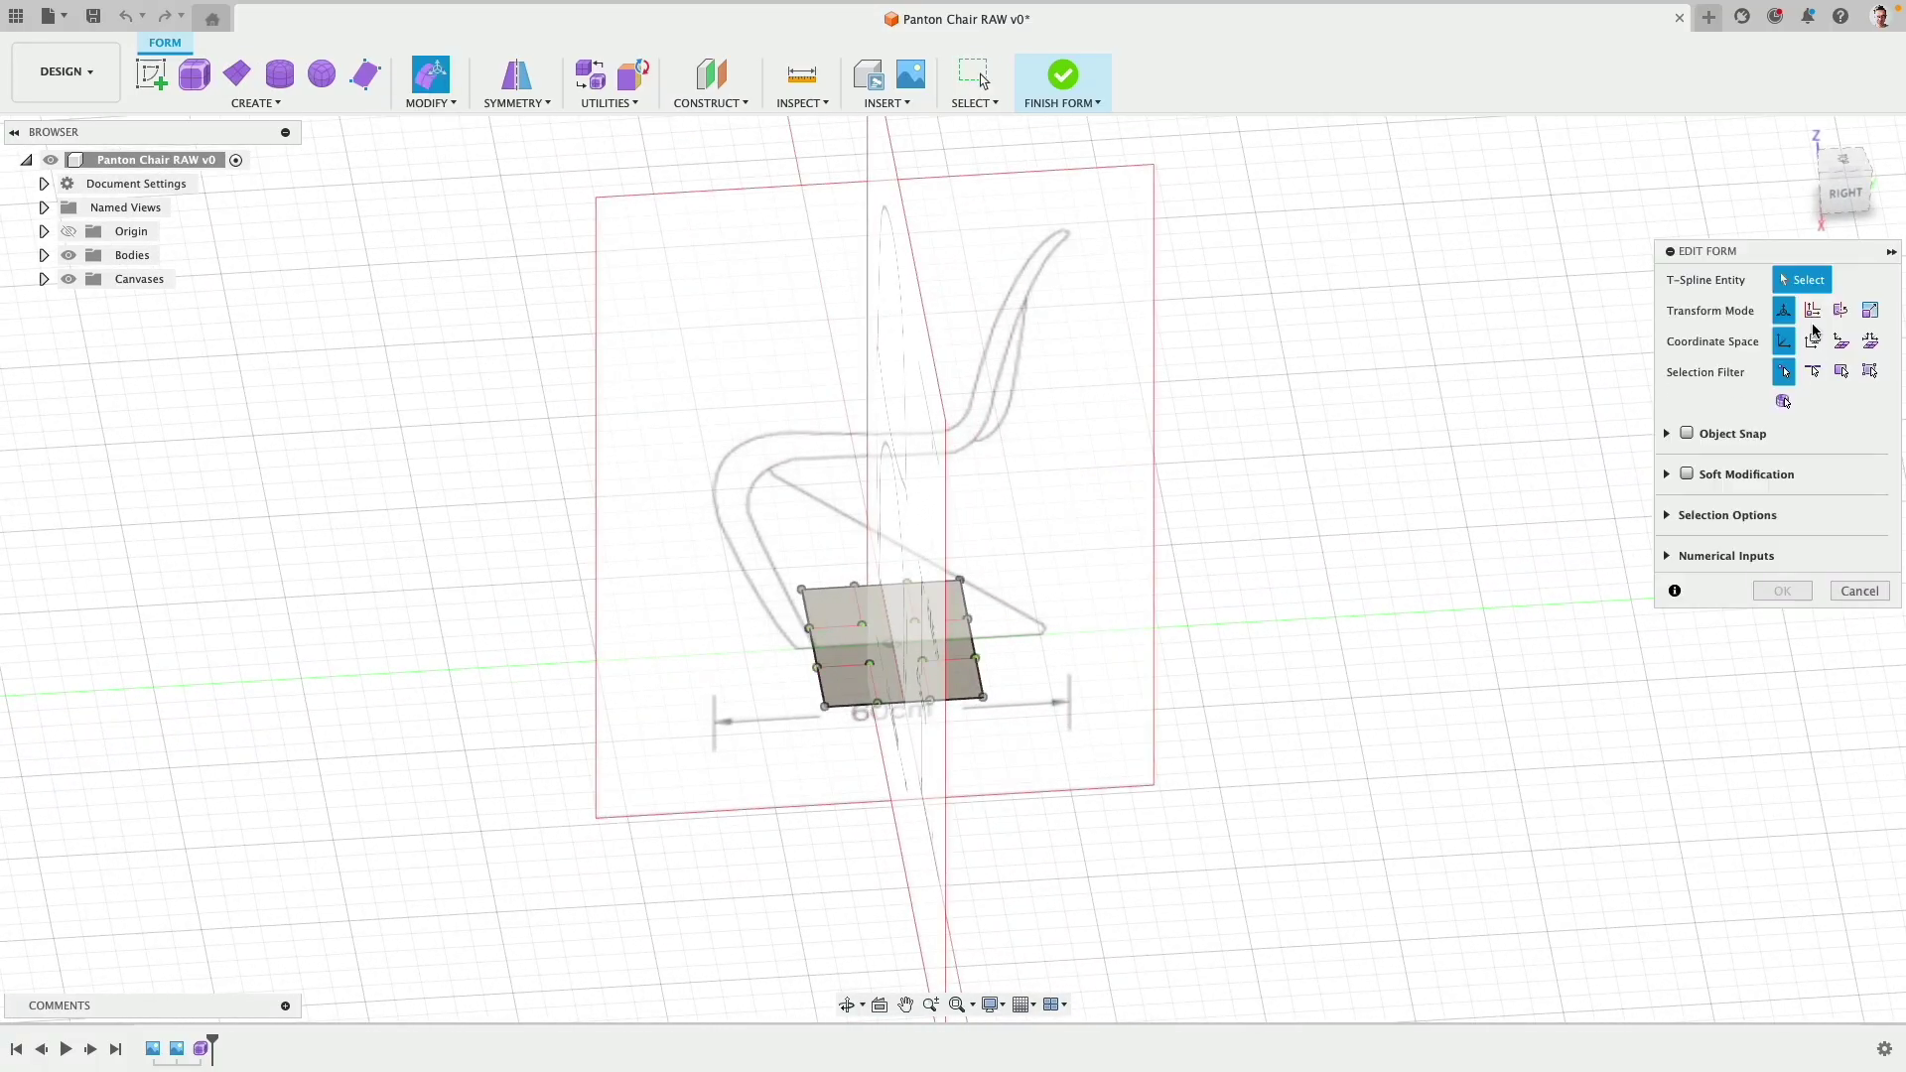
left_click(1813, 371)
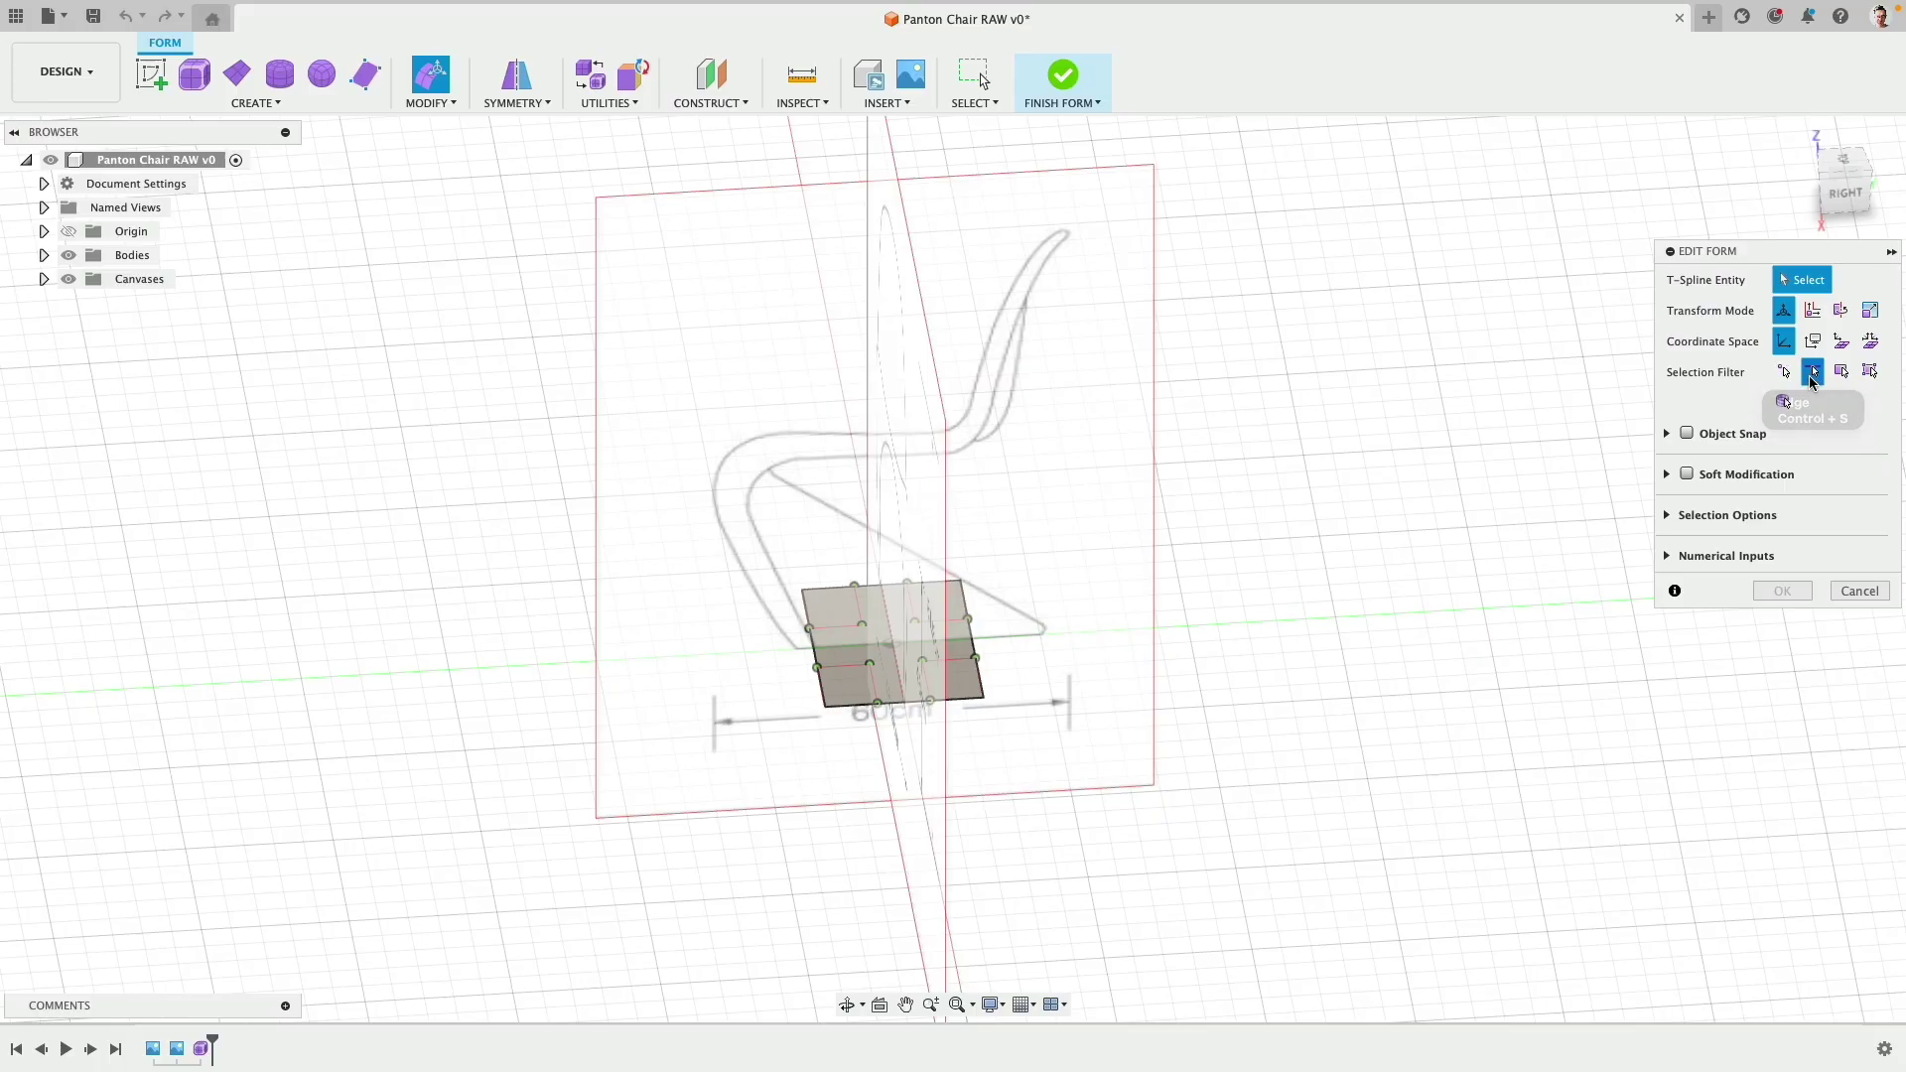
left_click(824, 662)
left_click_drag(868, 642, 860, 648)
Step: In the side view, move the plane's rear edge forward and up onto the front leg curve of the chair outline
left_click(972, 637)
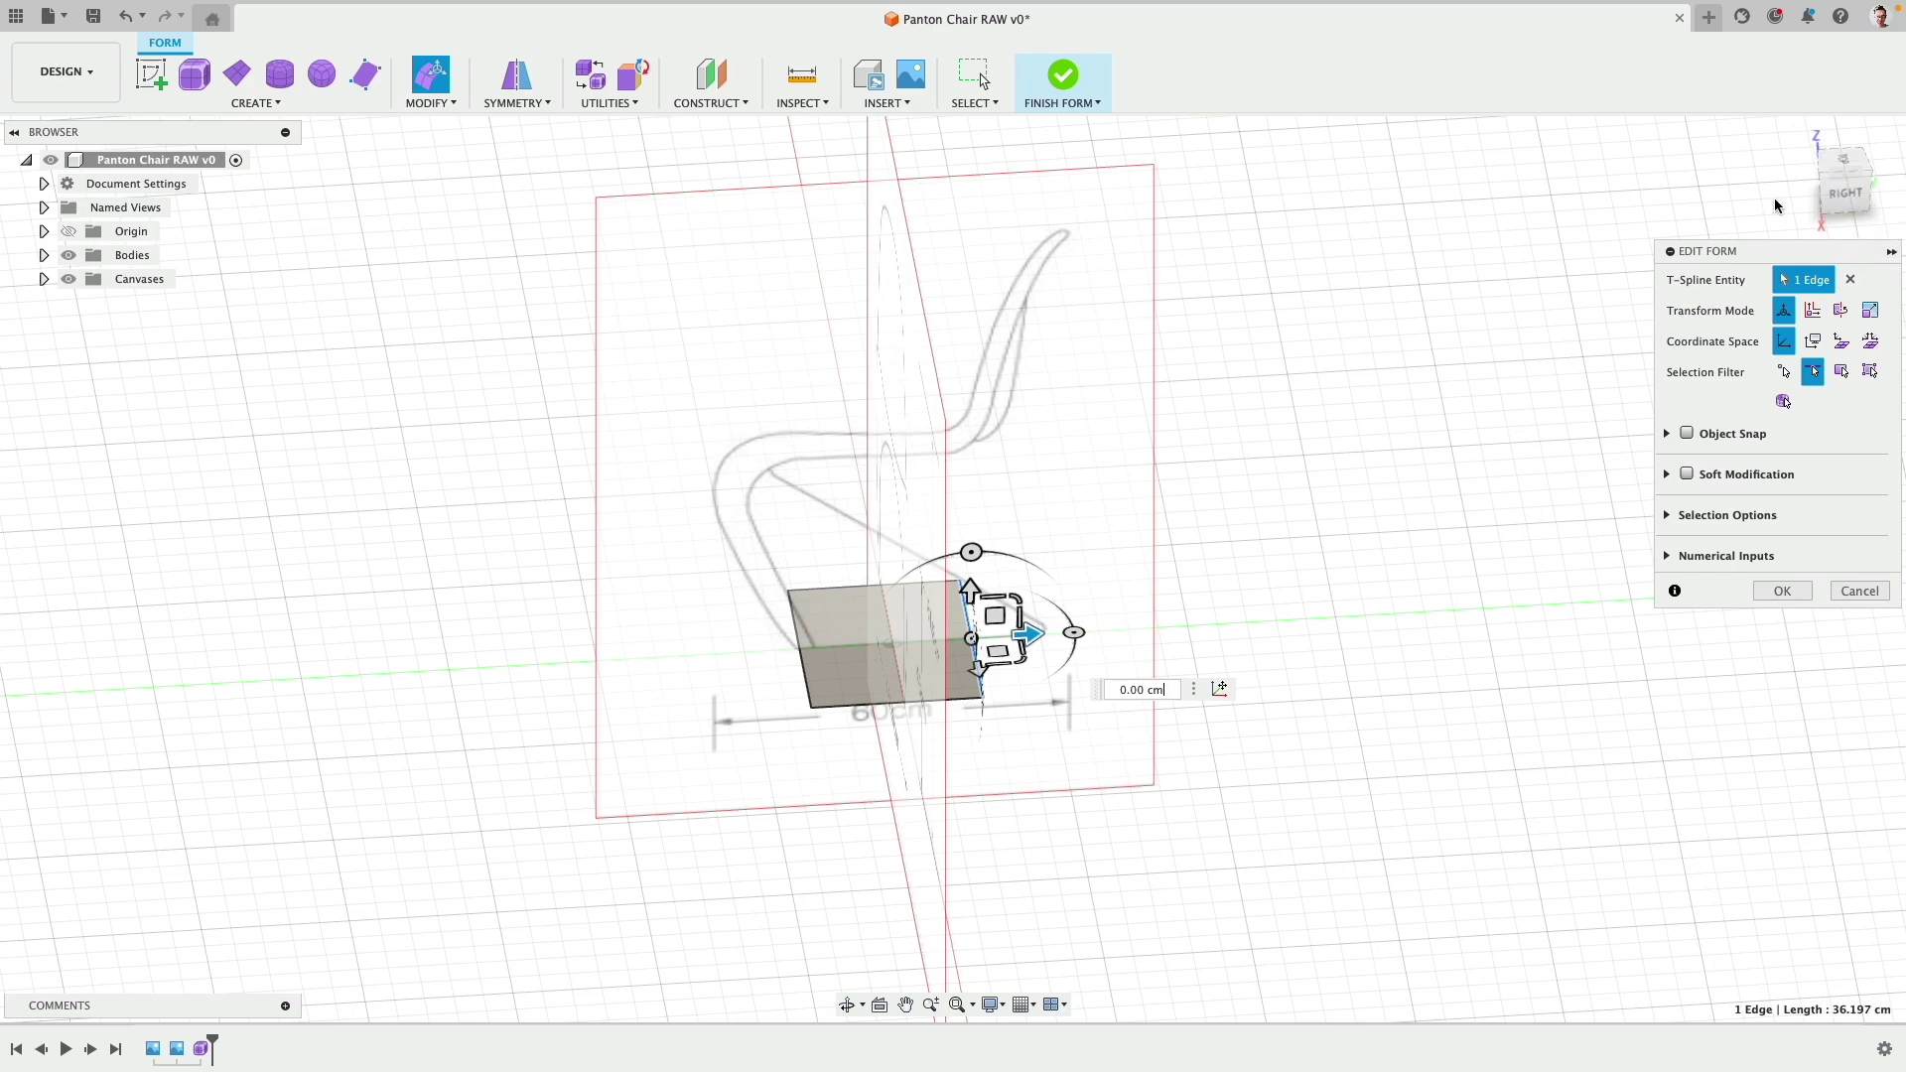
left_click(1845, 193)
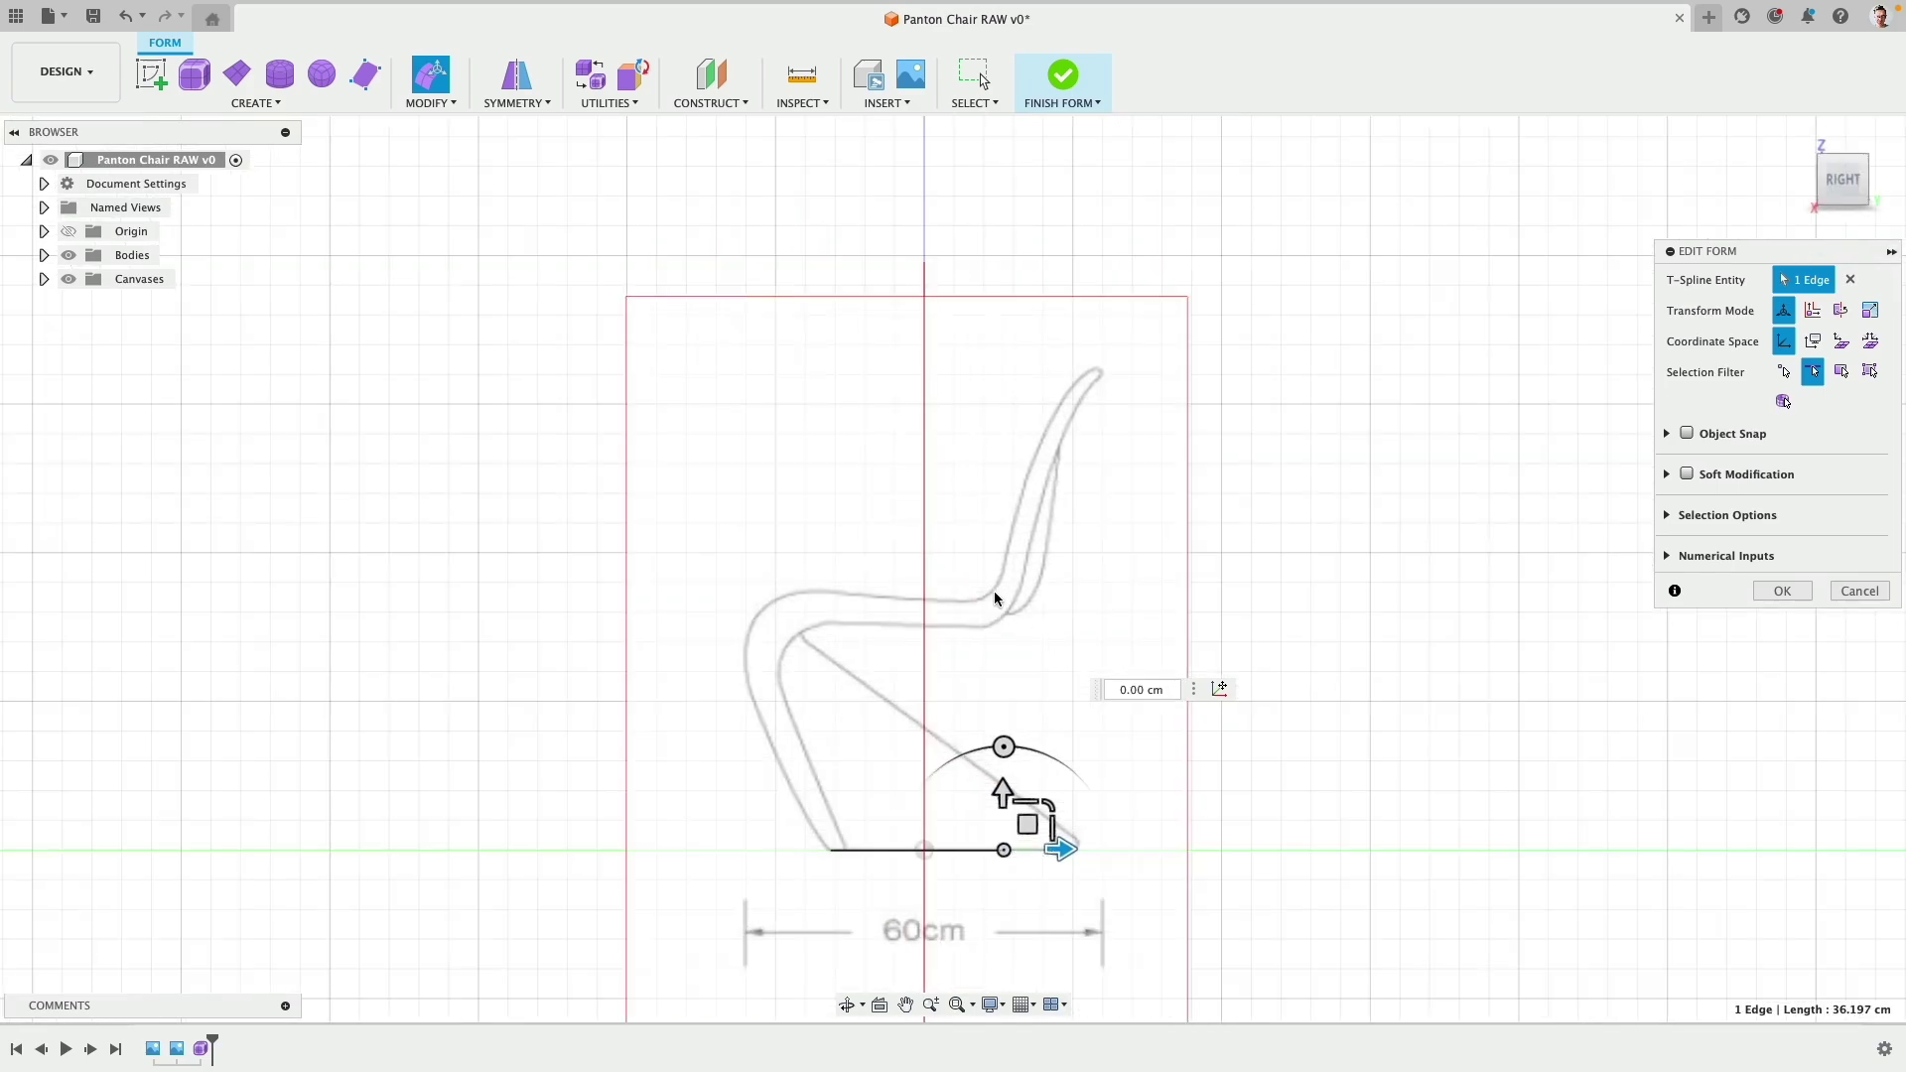
middle_click_drag(991, 579, 920, 478)
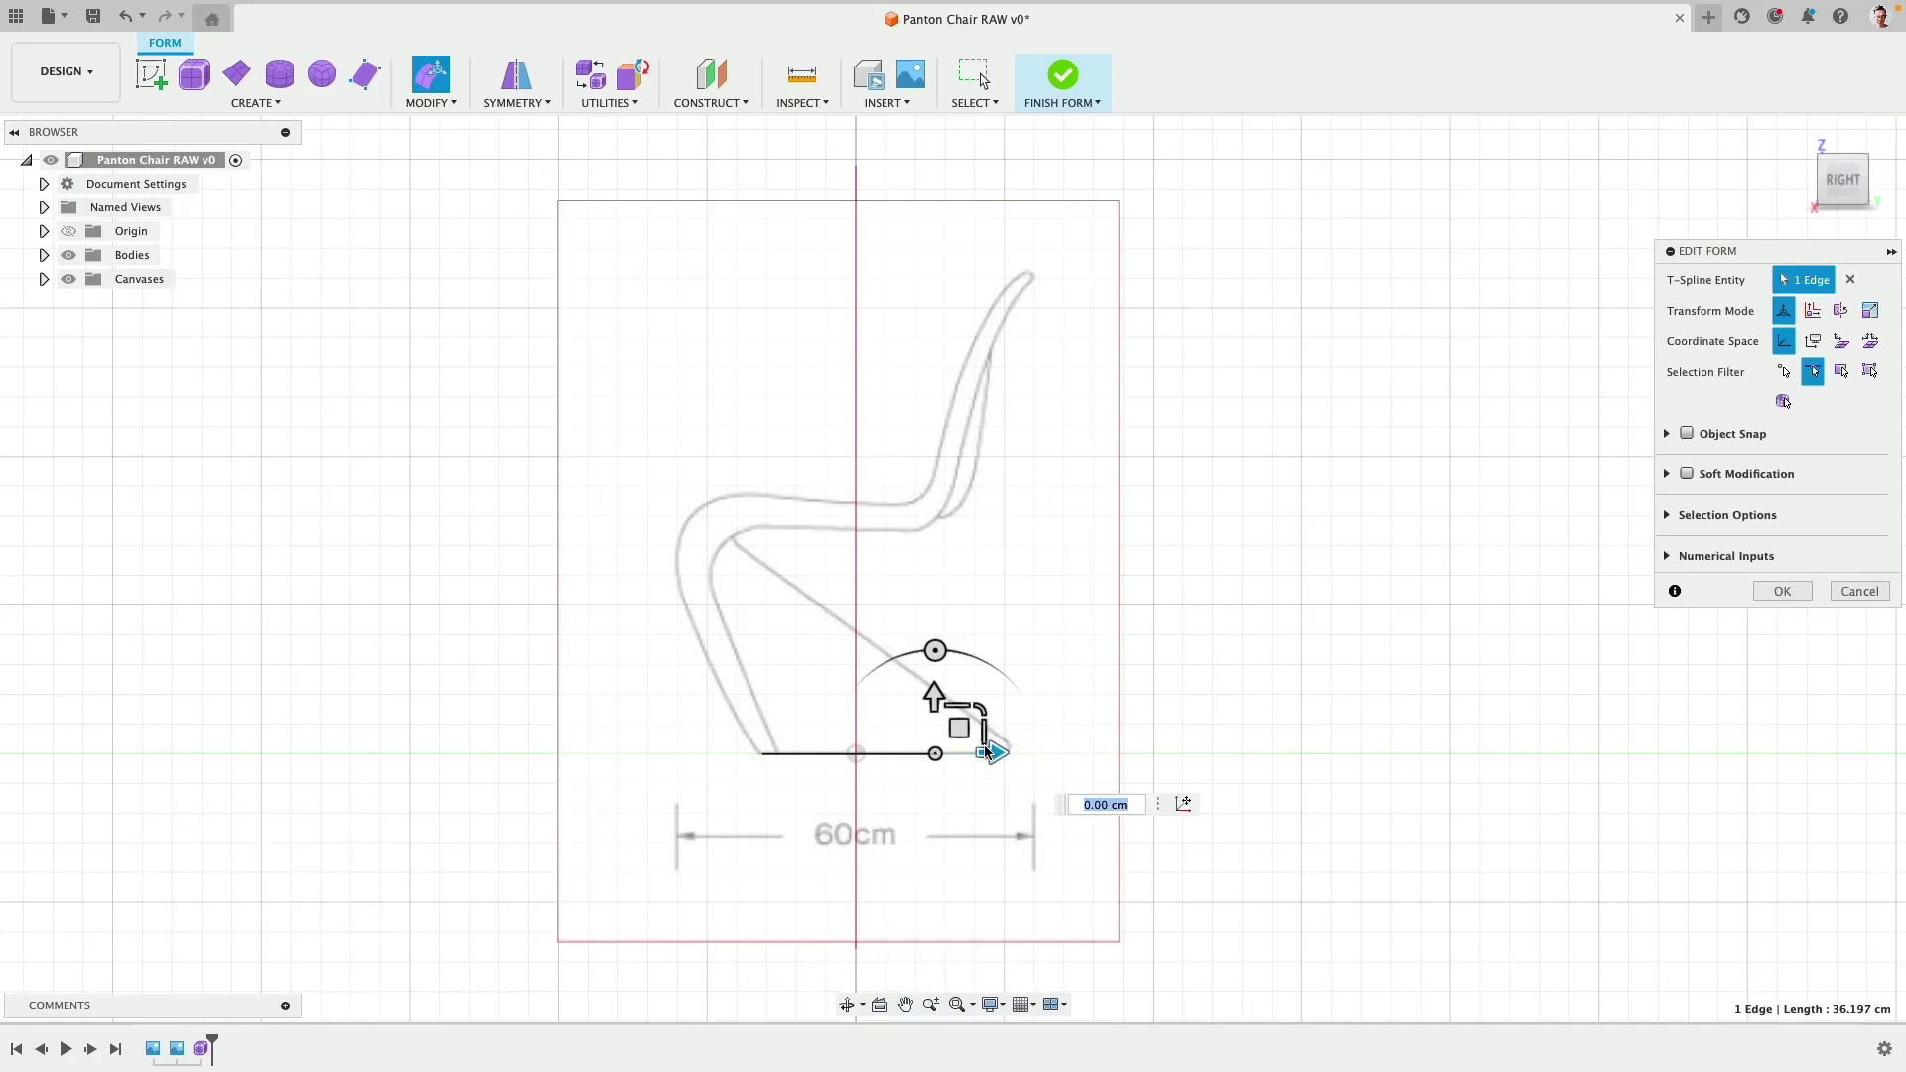
left_click_drag(988, 752, 702, 557)
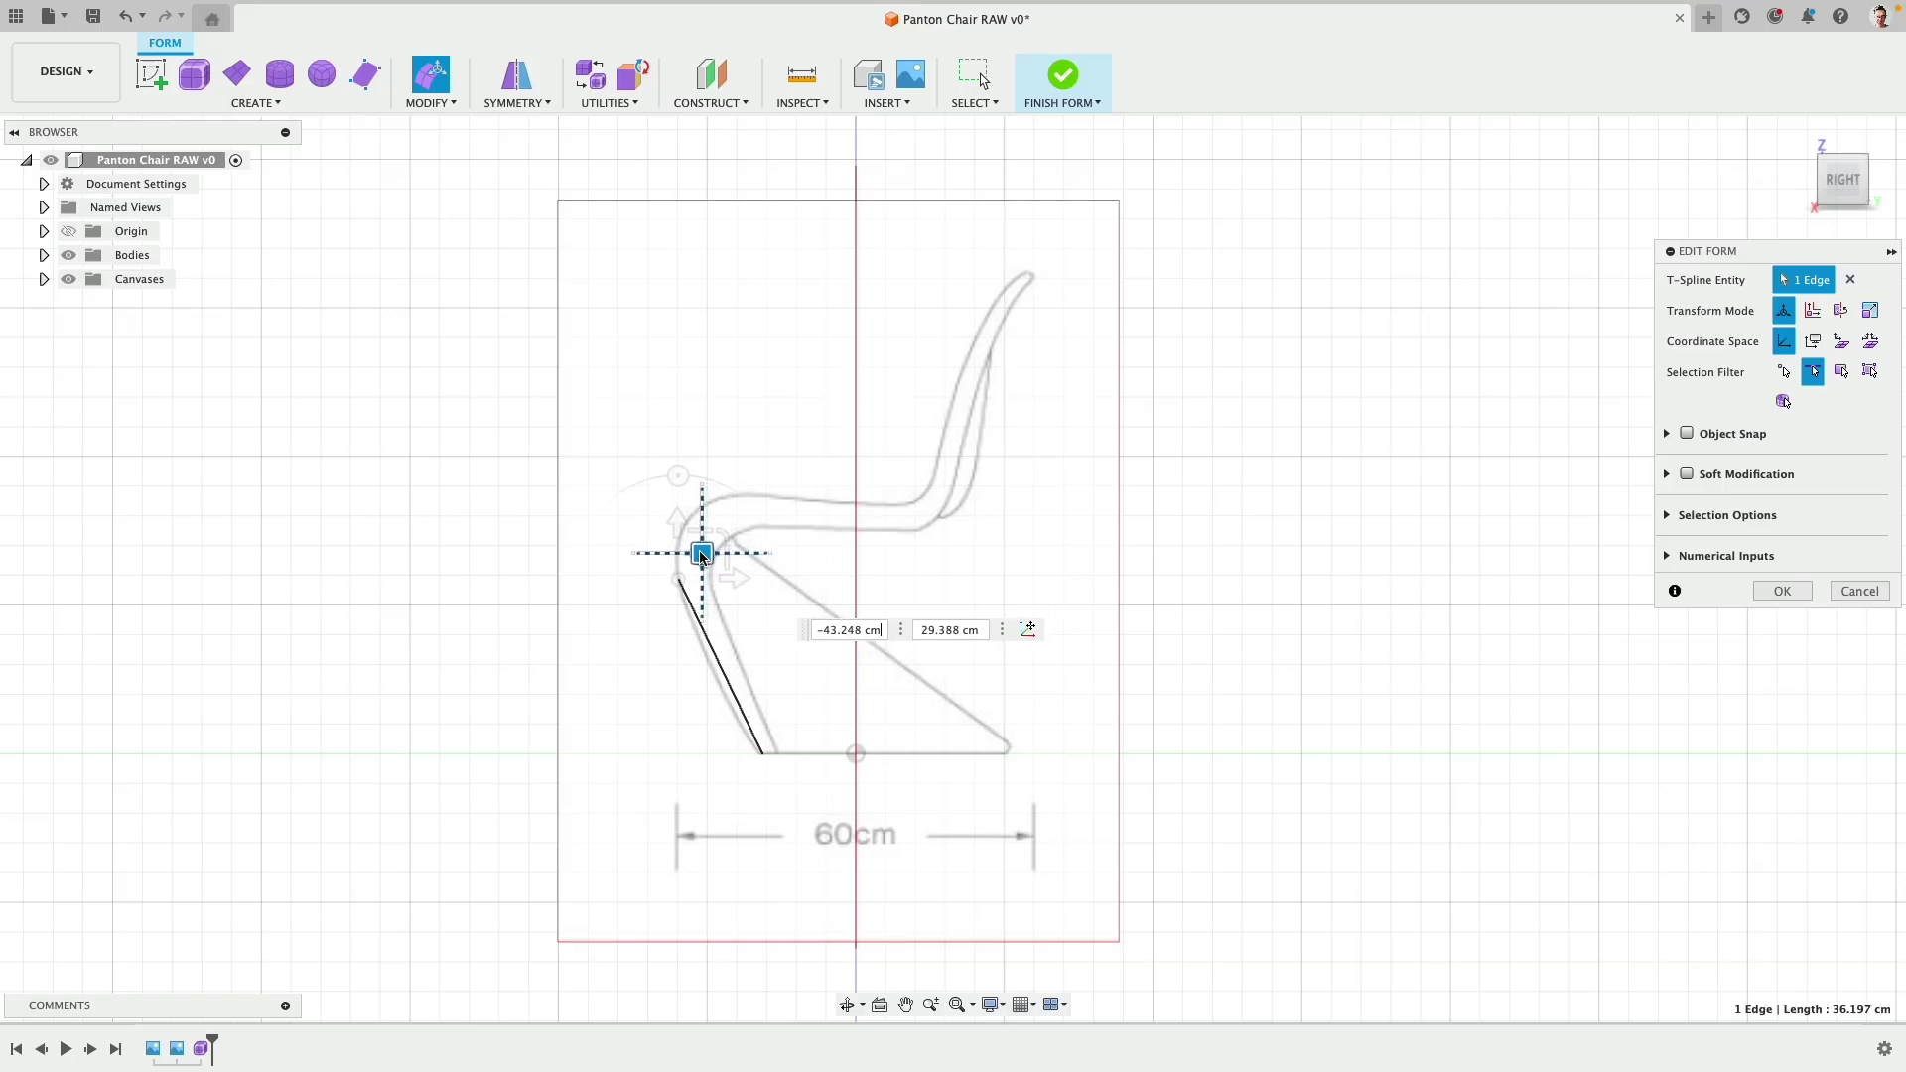
left_click_drag(701, 557, 733, 641)
Step: Extrude the edge in successive segments along the side outline, across the seat and up to the tip of the backrest
scroll(648, 594, "down", 3)
scroll(648, 594, "up", 6)
middle_click_drag(611, 674, 571, 749)
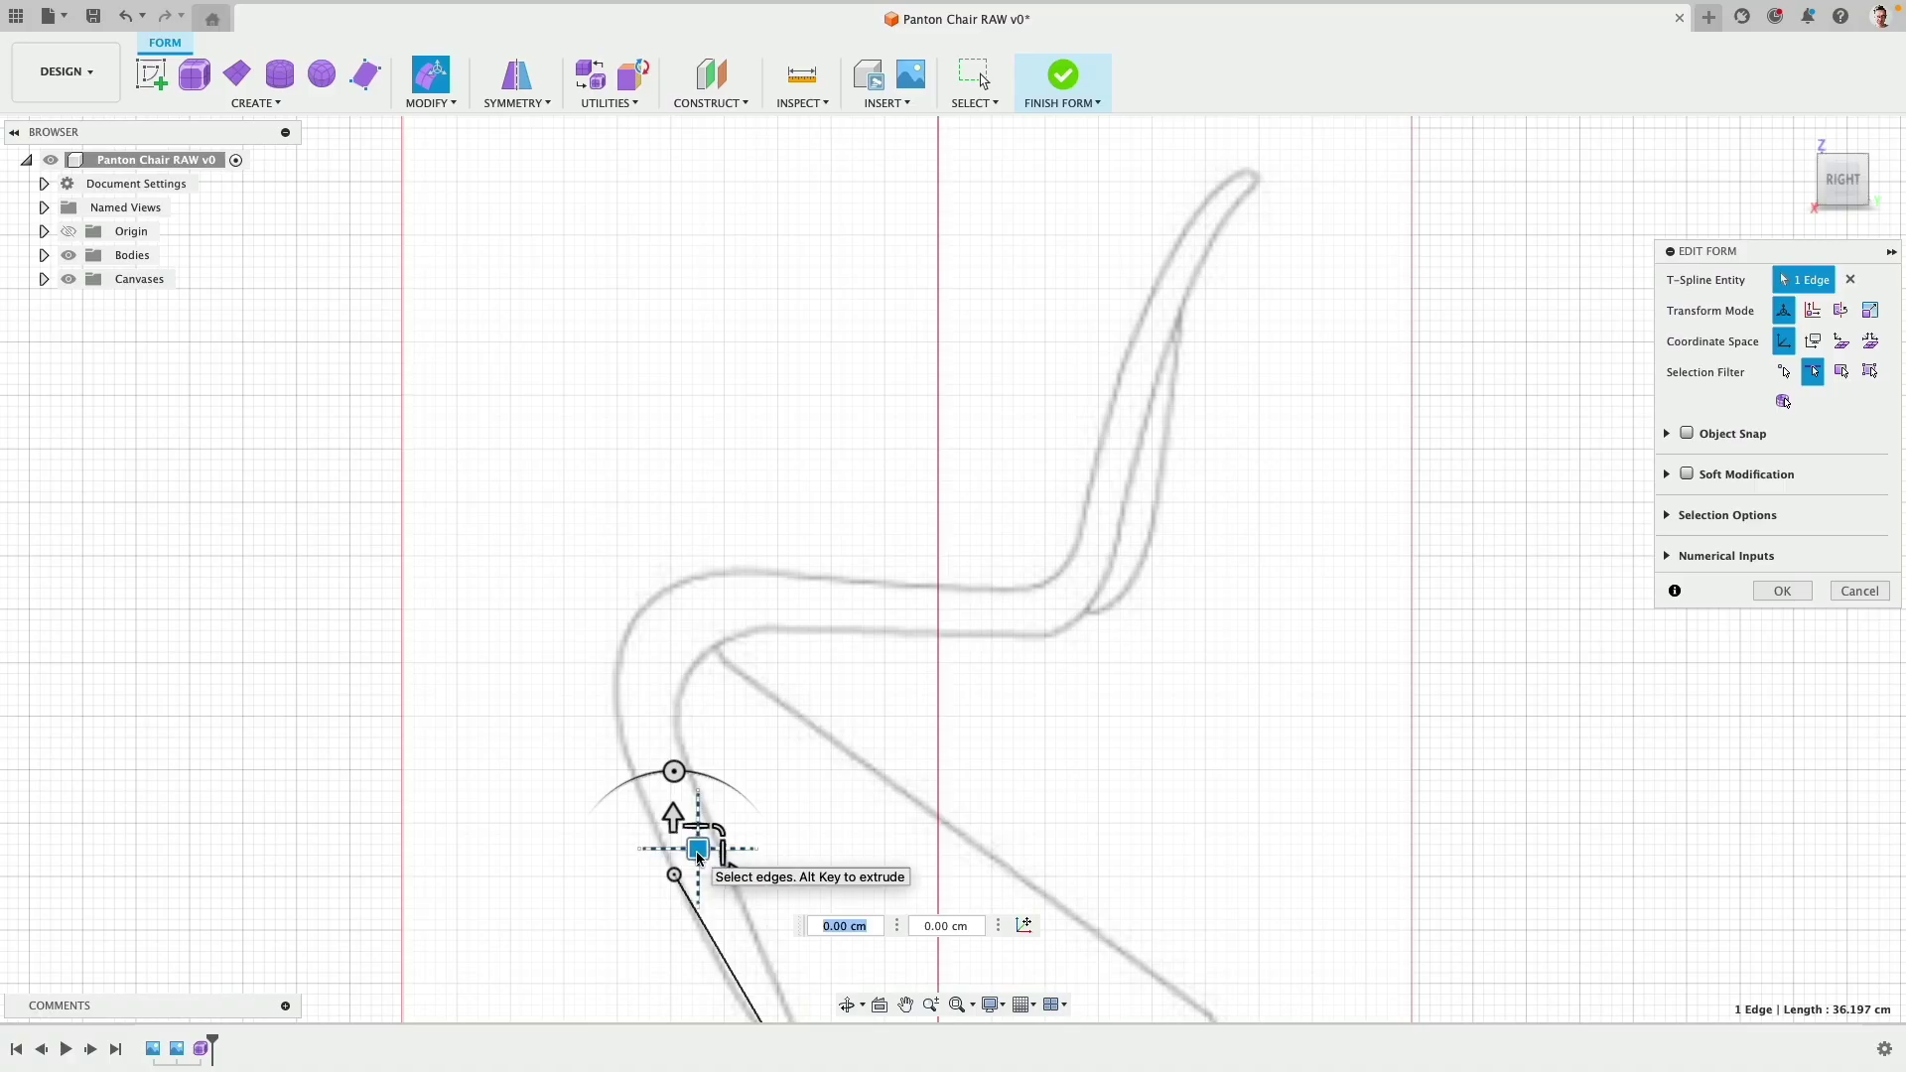
left_click_drag(698, 852, 1275, 142)
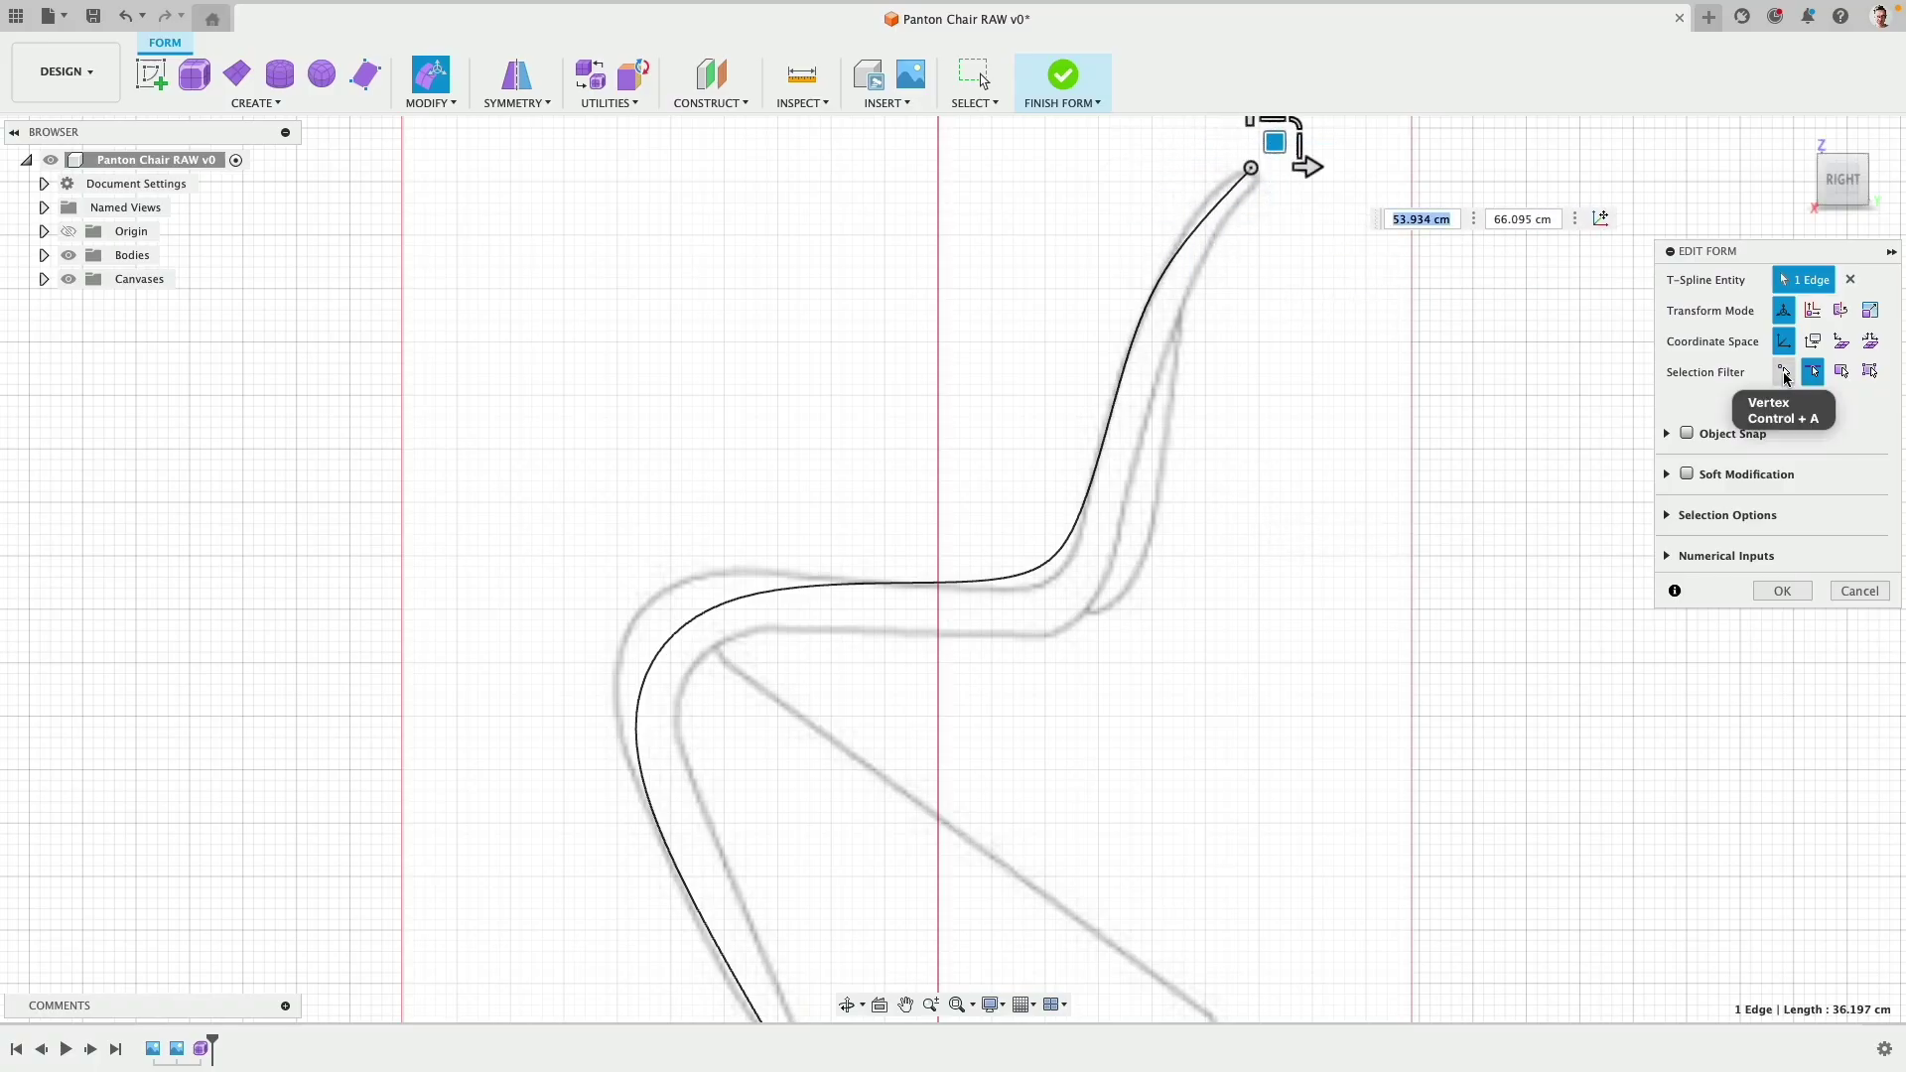
Step: Move the vertices at the seat's front bend about 6.8 cm forward and 2.7 cm up onto the side outline
left_click(1784, 373)
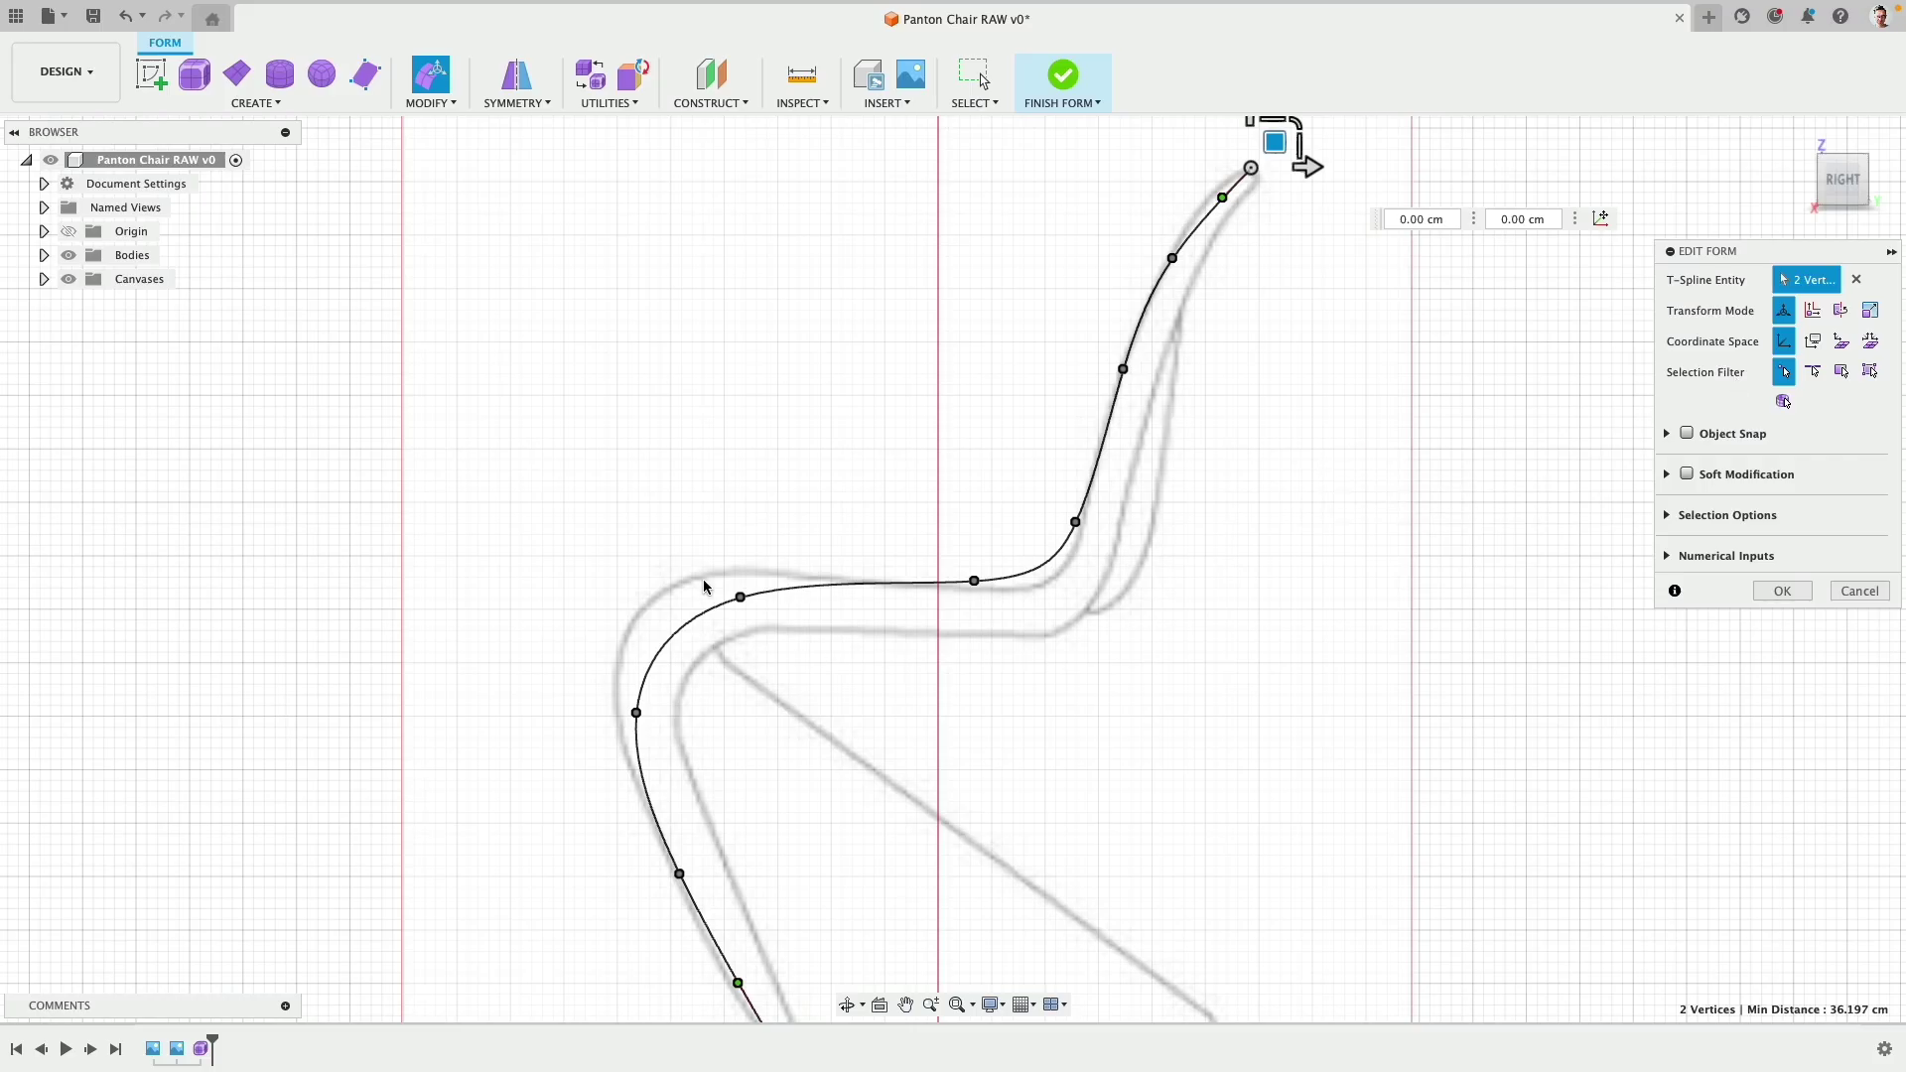
left_click_drag(760, 629, 796, 680)
left_click_drag(767, 584, 695, 556)
left_click(927, 514)
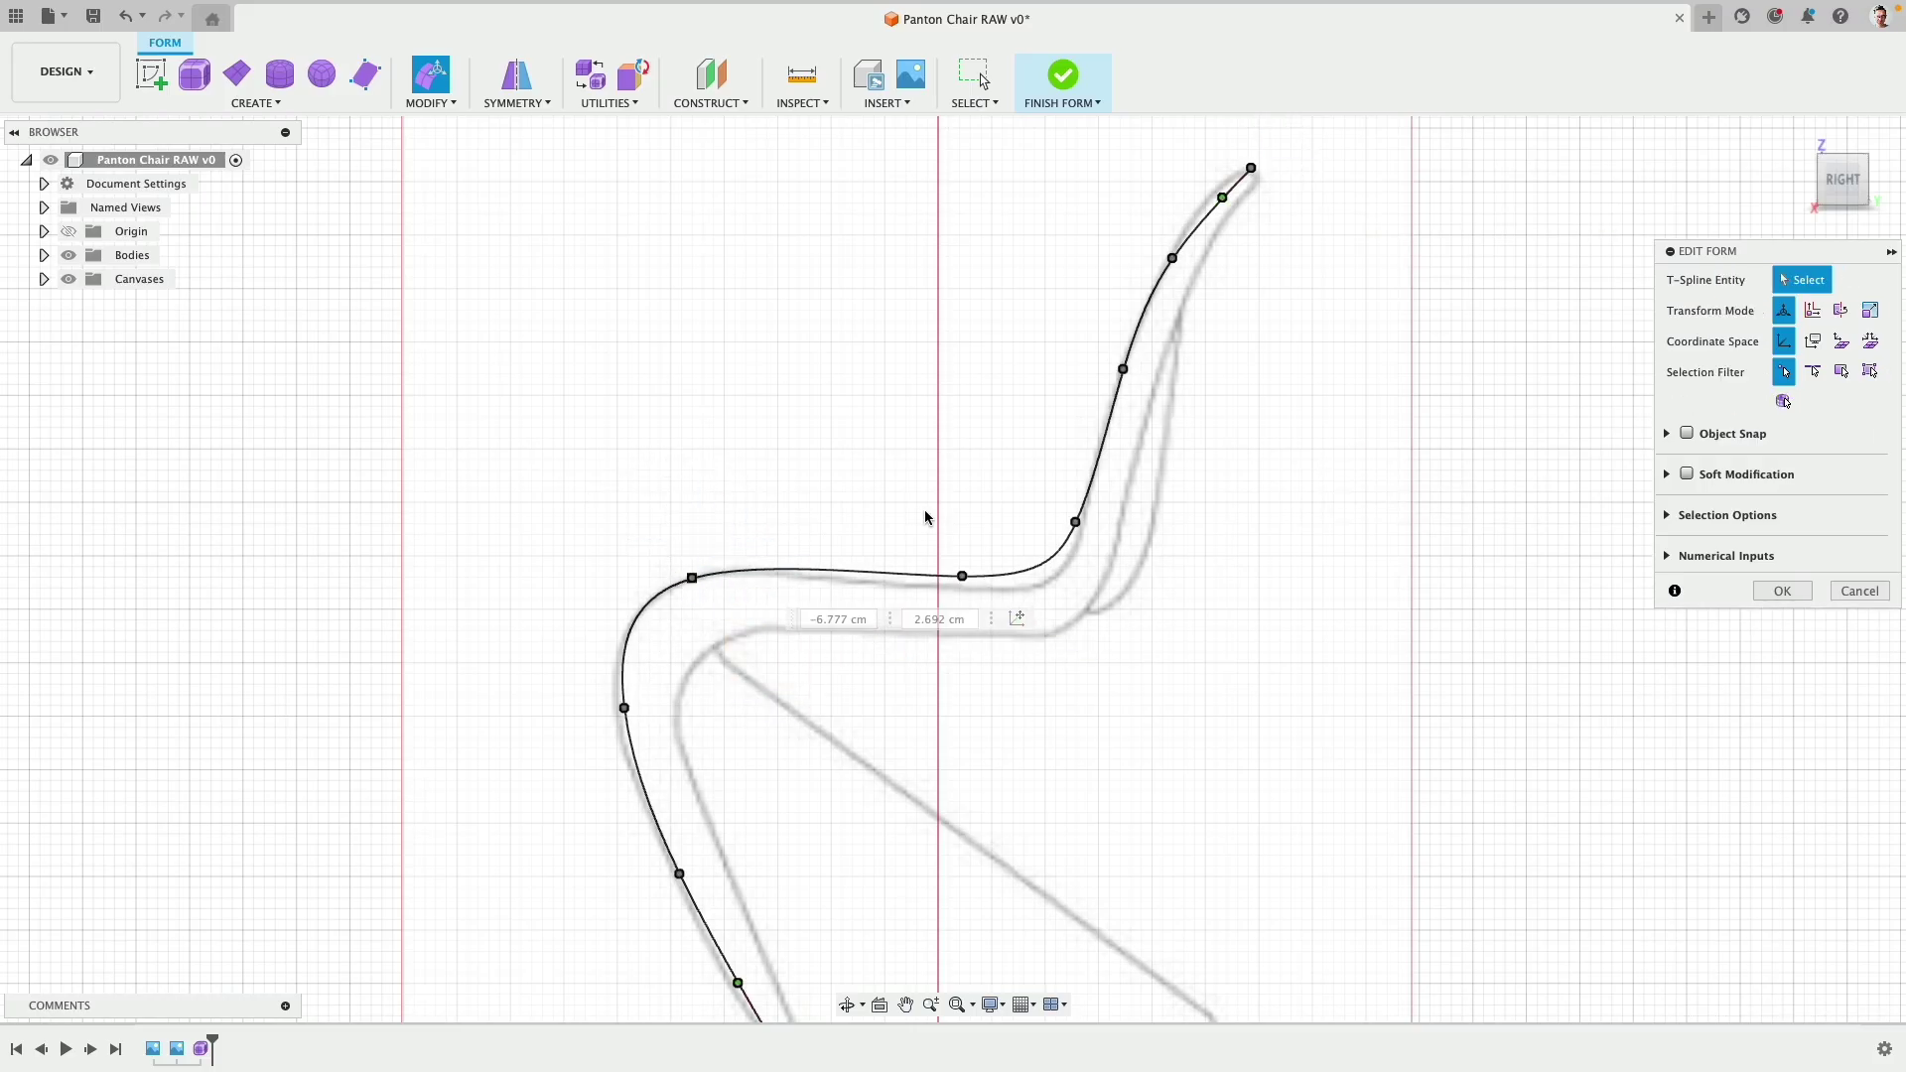
Step: Move the vertices at the rear of the seat and the upper backrest to follow the side canvas outline
left_click_drag(903, 482, 997, 663)
left_click_drag(986, 550, 1025, 572)
left_click(1014, 371)
left_click_drag(1133, 204, 1210, 288)
left_click_drag(1196, 199, 1212, 203)
Step: Adjust the front leg vertices in the side view so the leg profile follows the canvas curve
middle_click_drag(1064, 704, 1086, 383)
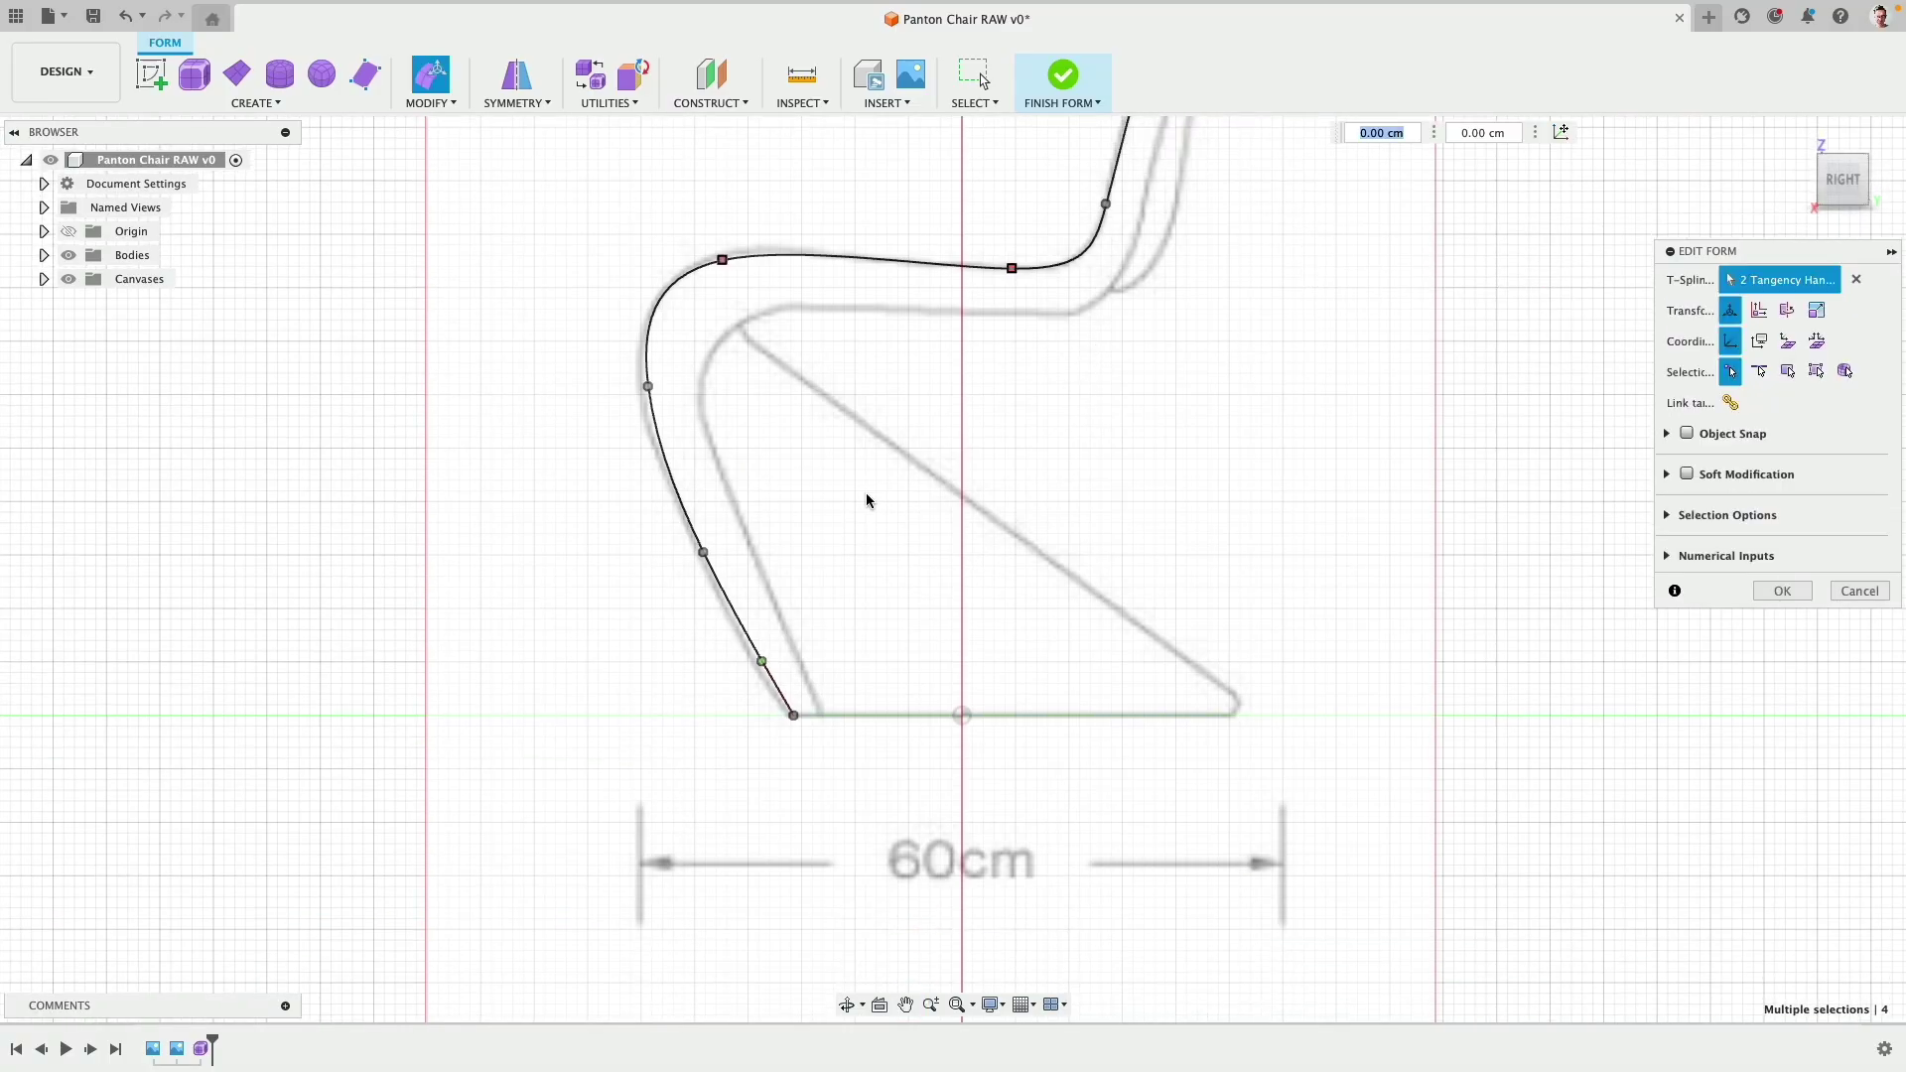
left_click_drag(575, 481, 727, 528)
left_click_drag(700, 342, 667, 365)
left_click(632, 503)
left_click_drag(632, 504, 732, 544)
left_click(996, 477)
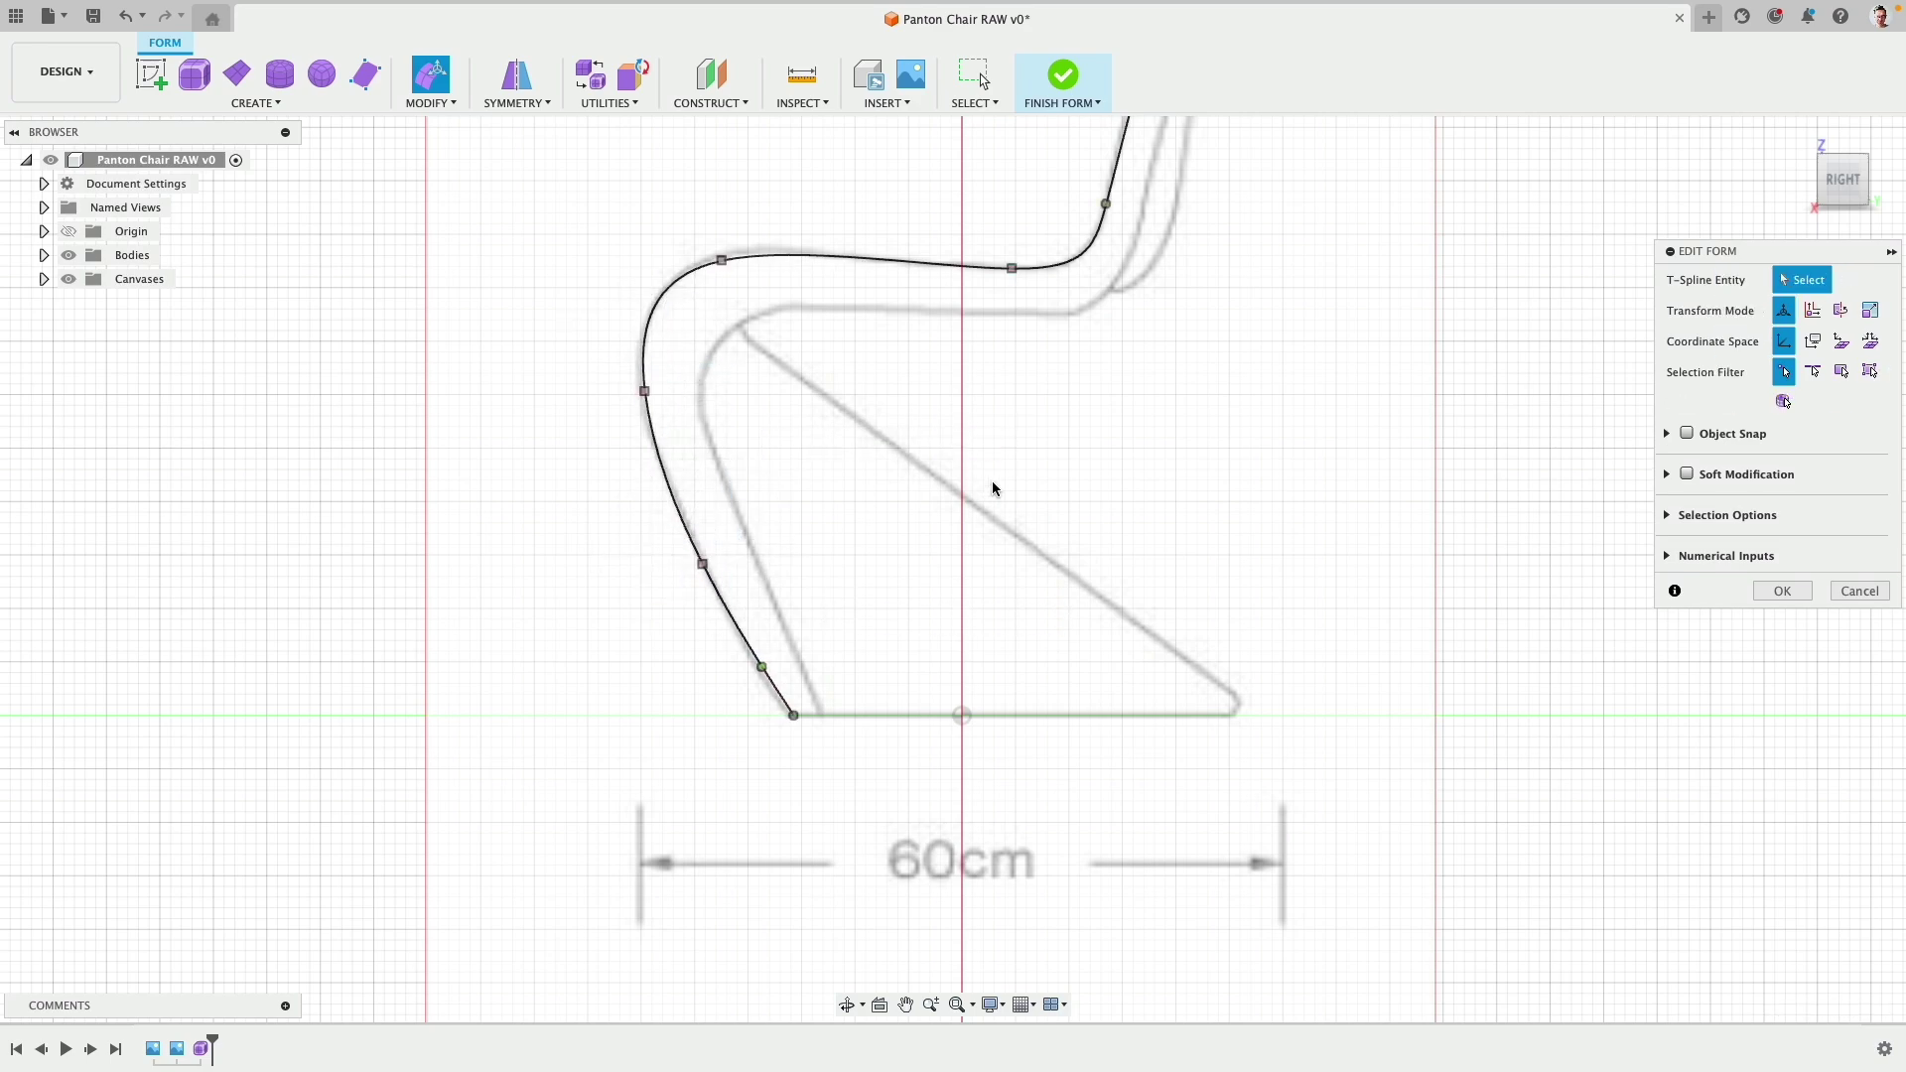
Step: Nudge the vertices at the top of the seat's front bend slightly upward to fit the outline
middle_click_drag(767, 245, 694, 445)
left_click_drag(603, 398, 693, 541)
left_click_drag(672, 436, 674, 428)
left_click(867, 760)
Step: Select all vertices and tangency handles of the form and link their tangency handles
scroll(868, 763, "down", 3)
middle_click_drag(833, 737, 908, 759, "shift")
middle_click_drag(856, 635, 928, 636, "shift")
left_click_drag(494, 190, 1114, 957)
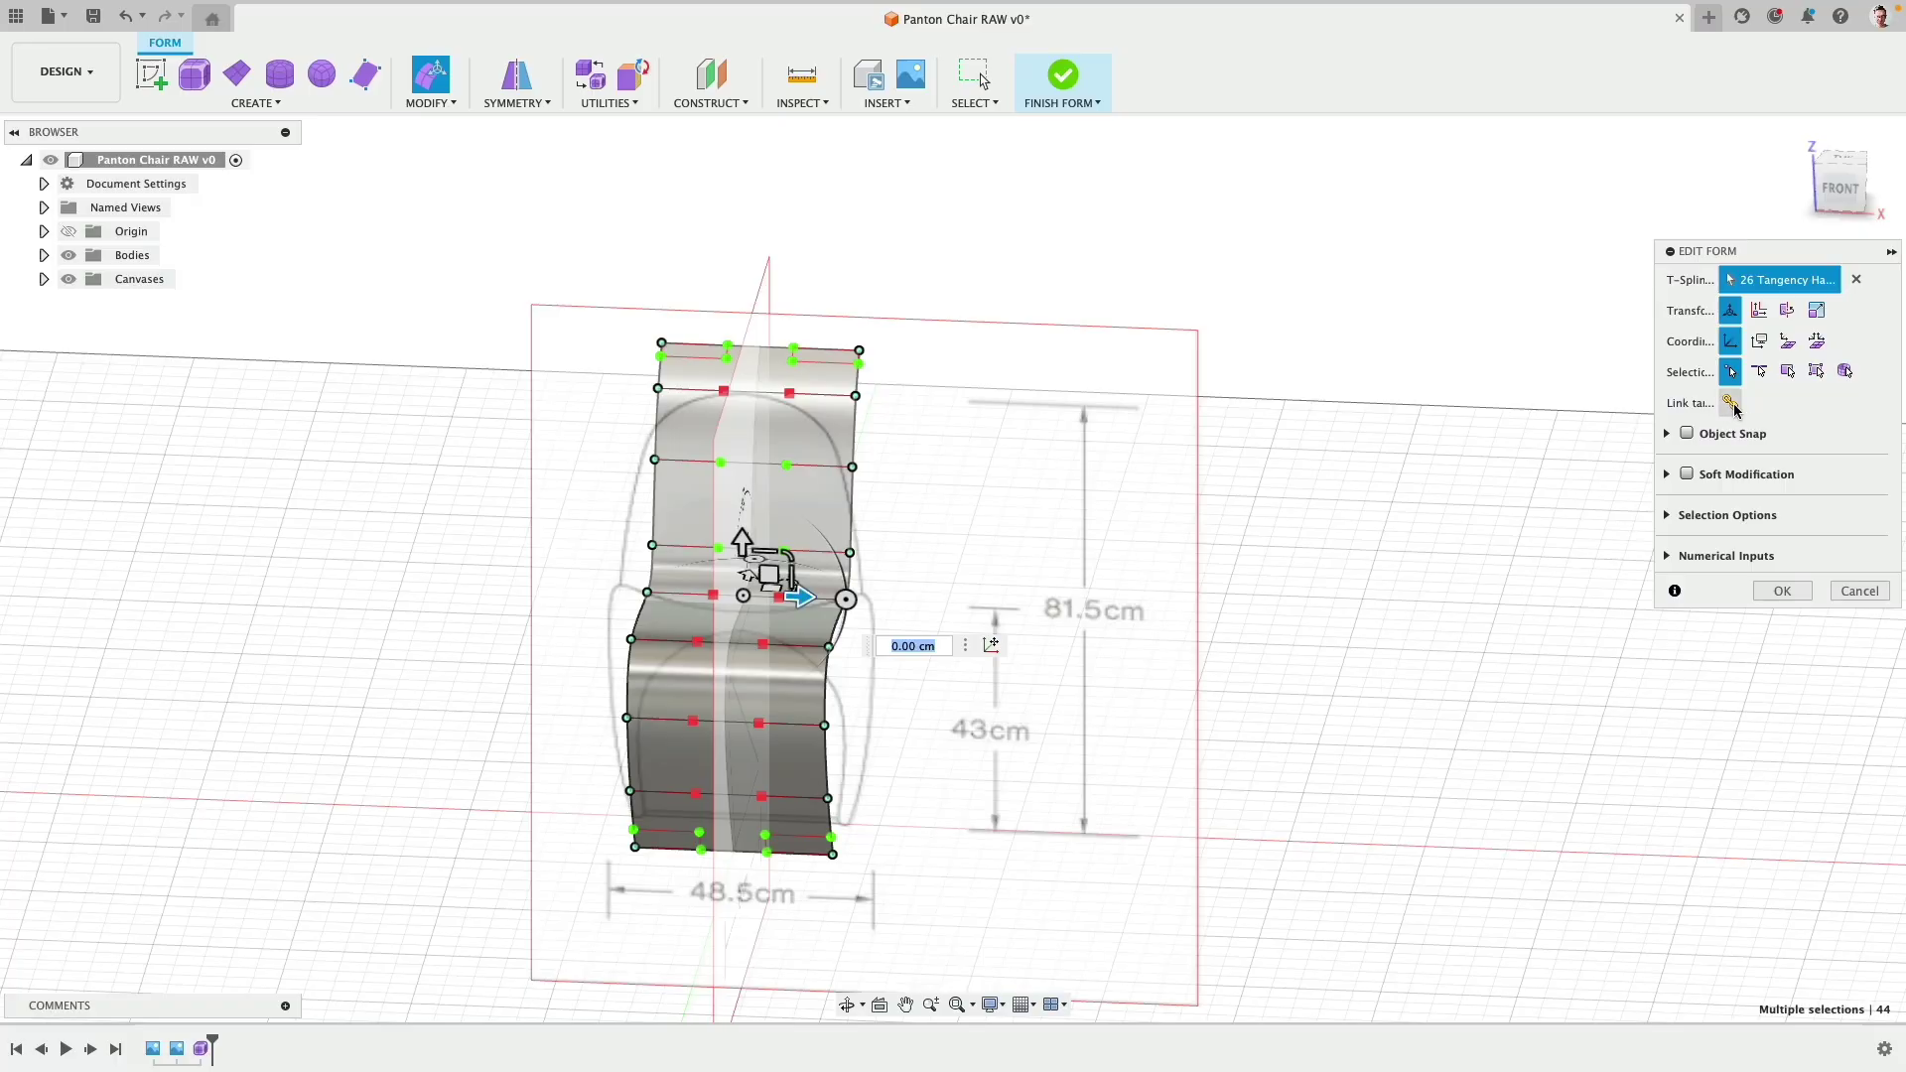
left_click(1731, 403)
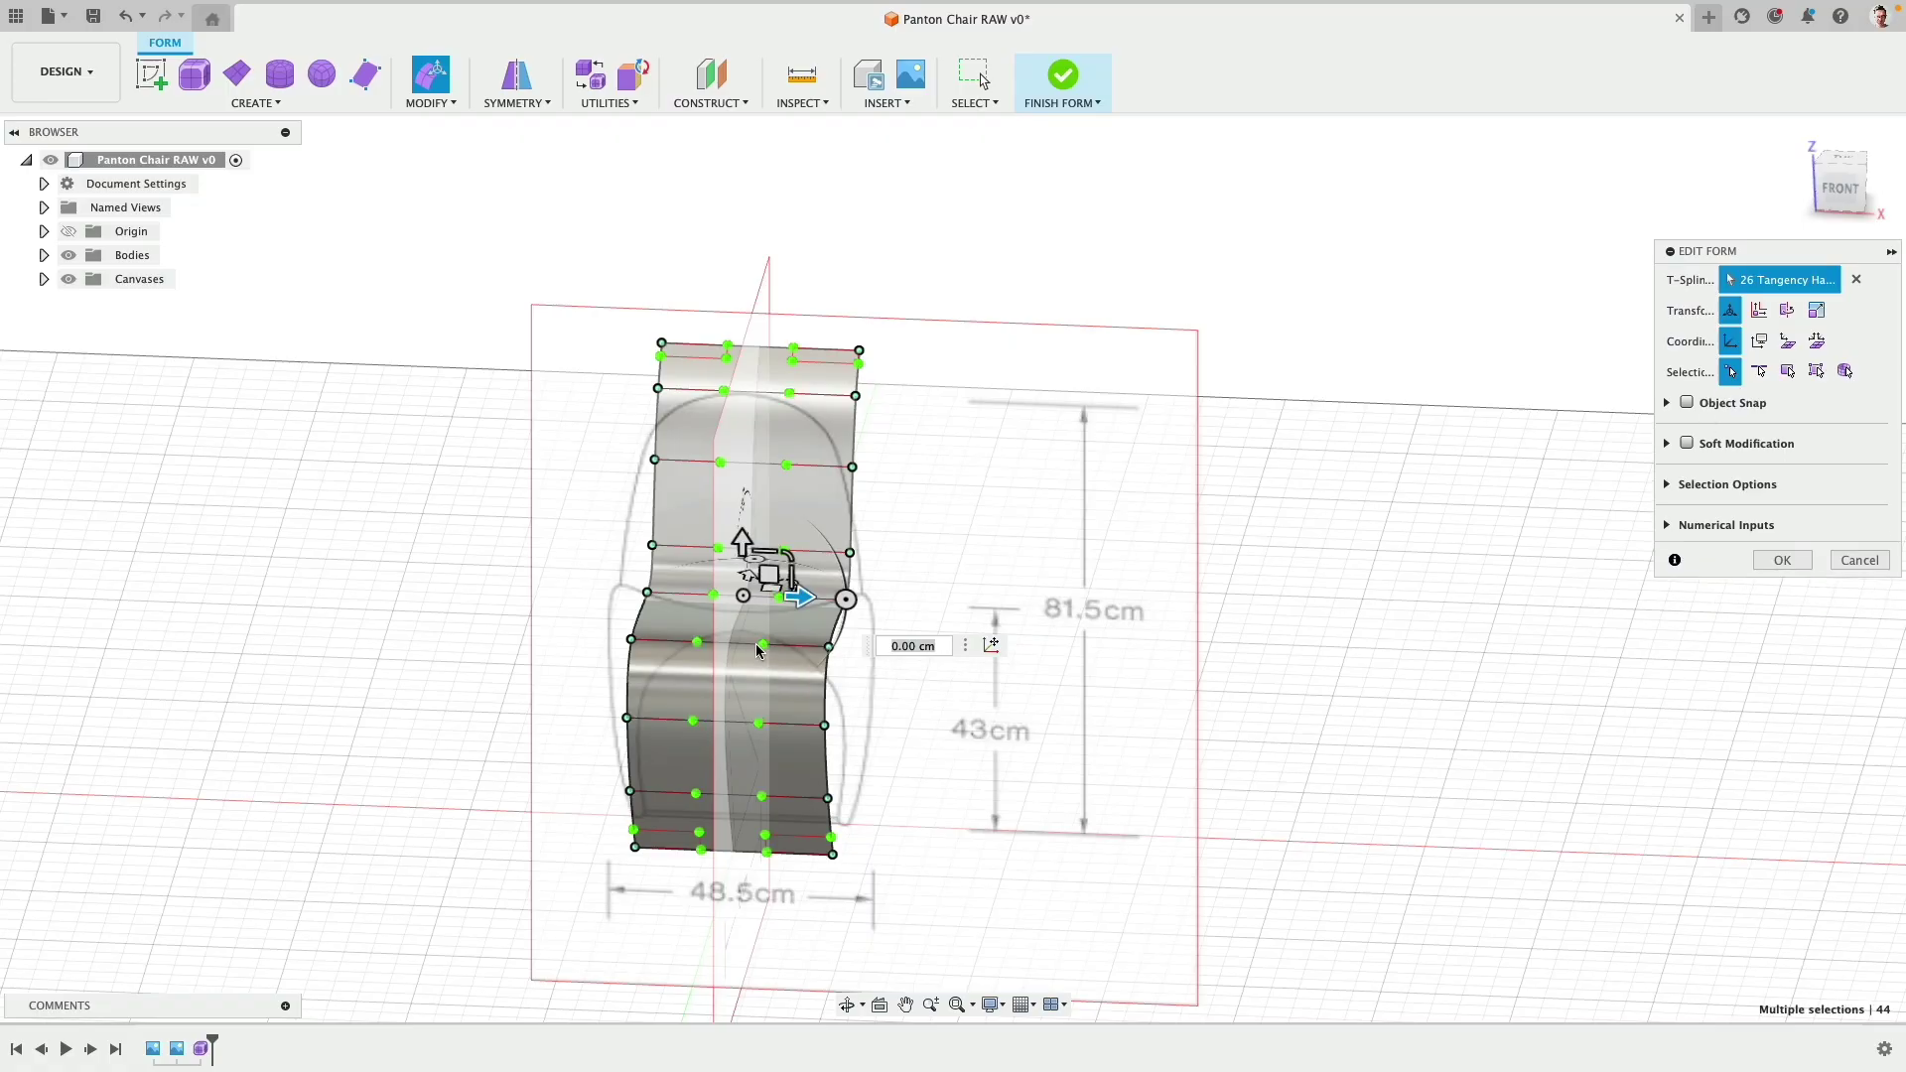
left_click(973, 449)
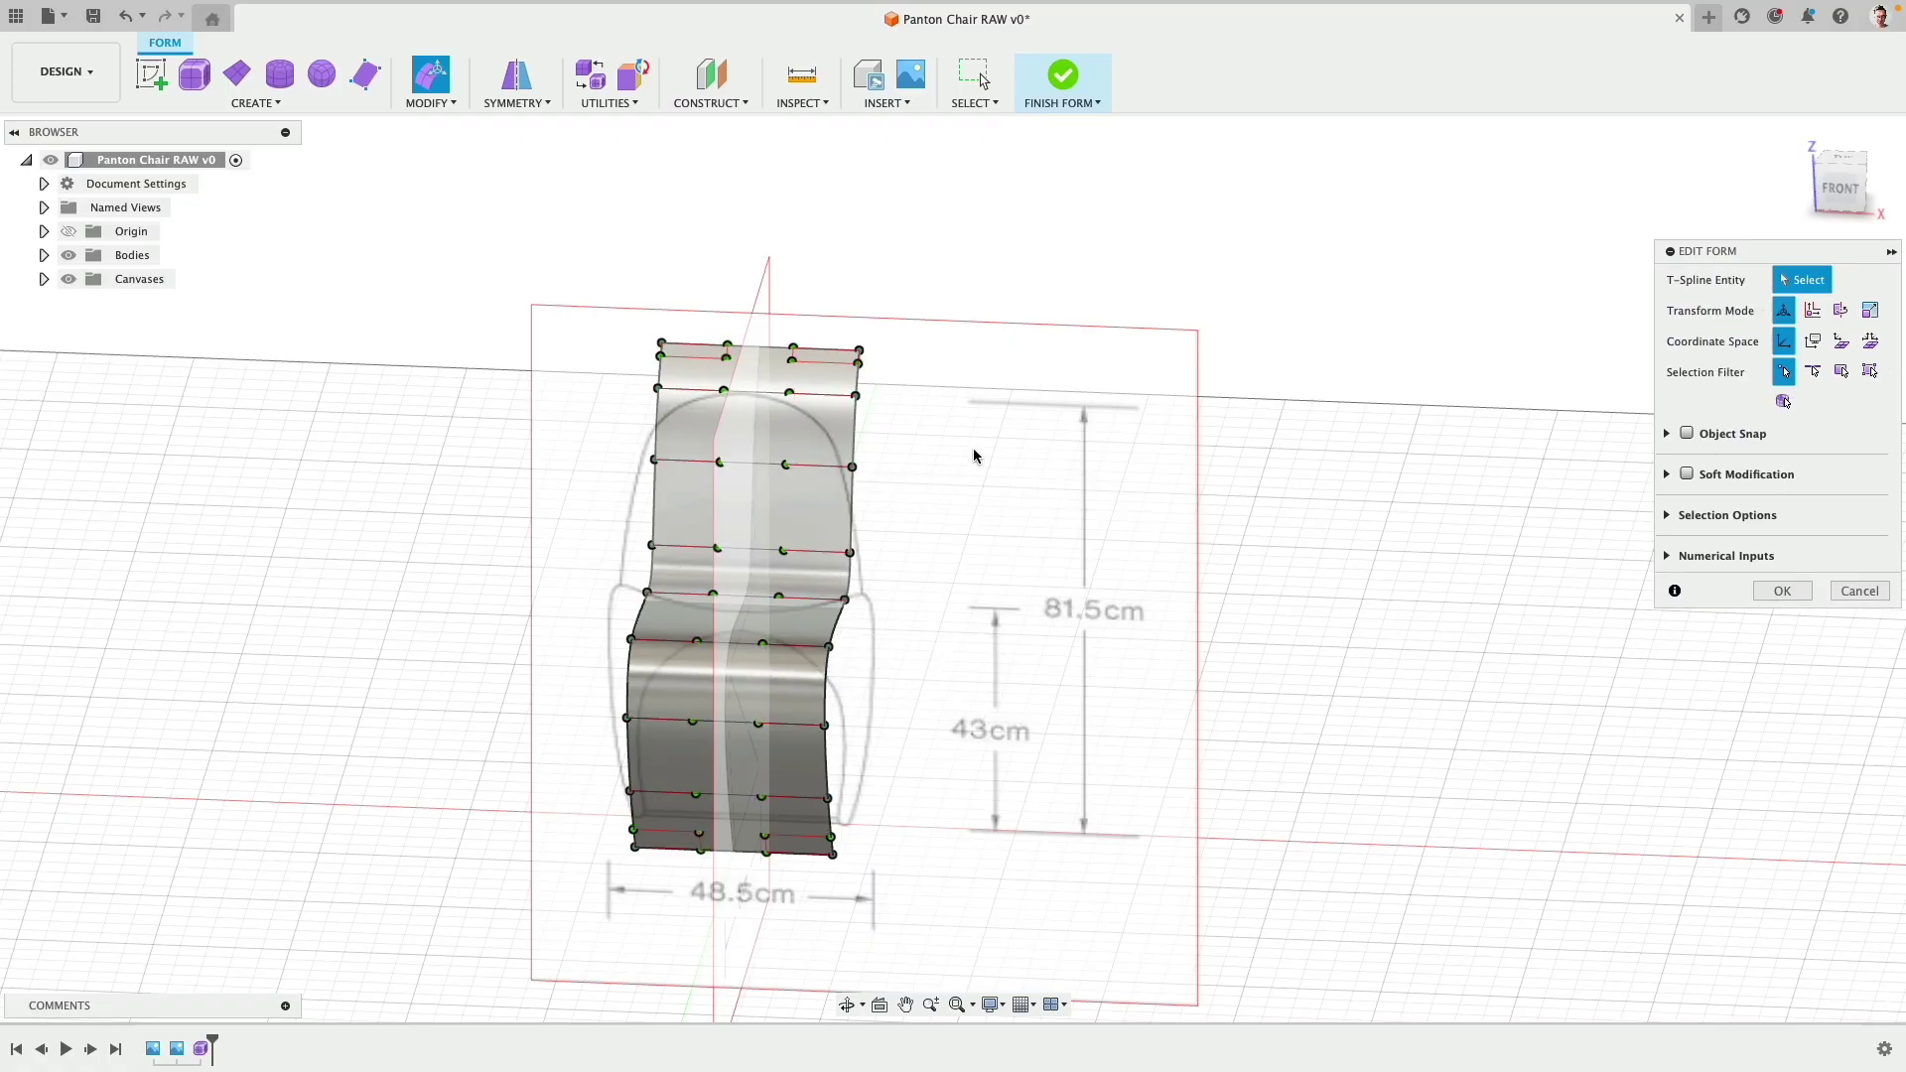
Step: Widen the two edges at the seat's front bend to match the front canvas, and scale the lower leg edge horizontally to 1.323
middle_click_drag(973, 449, 976, 401, "shift")
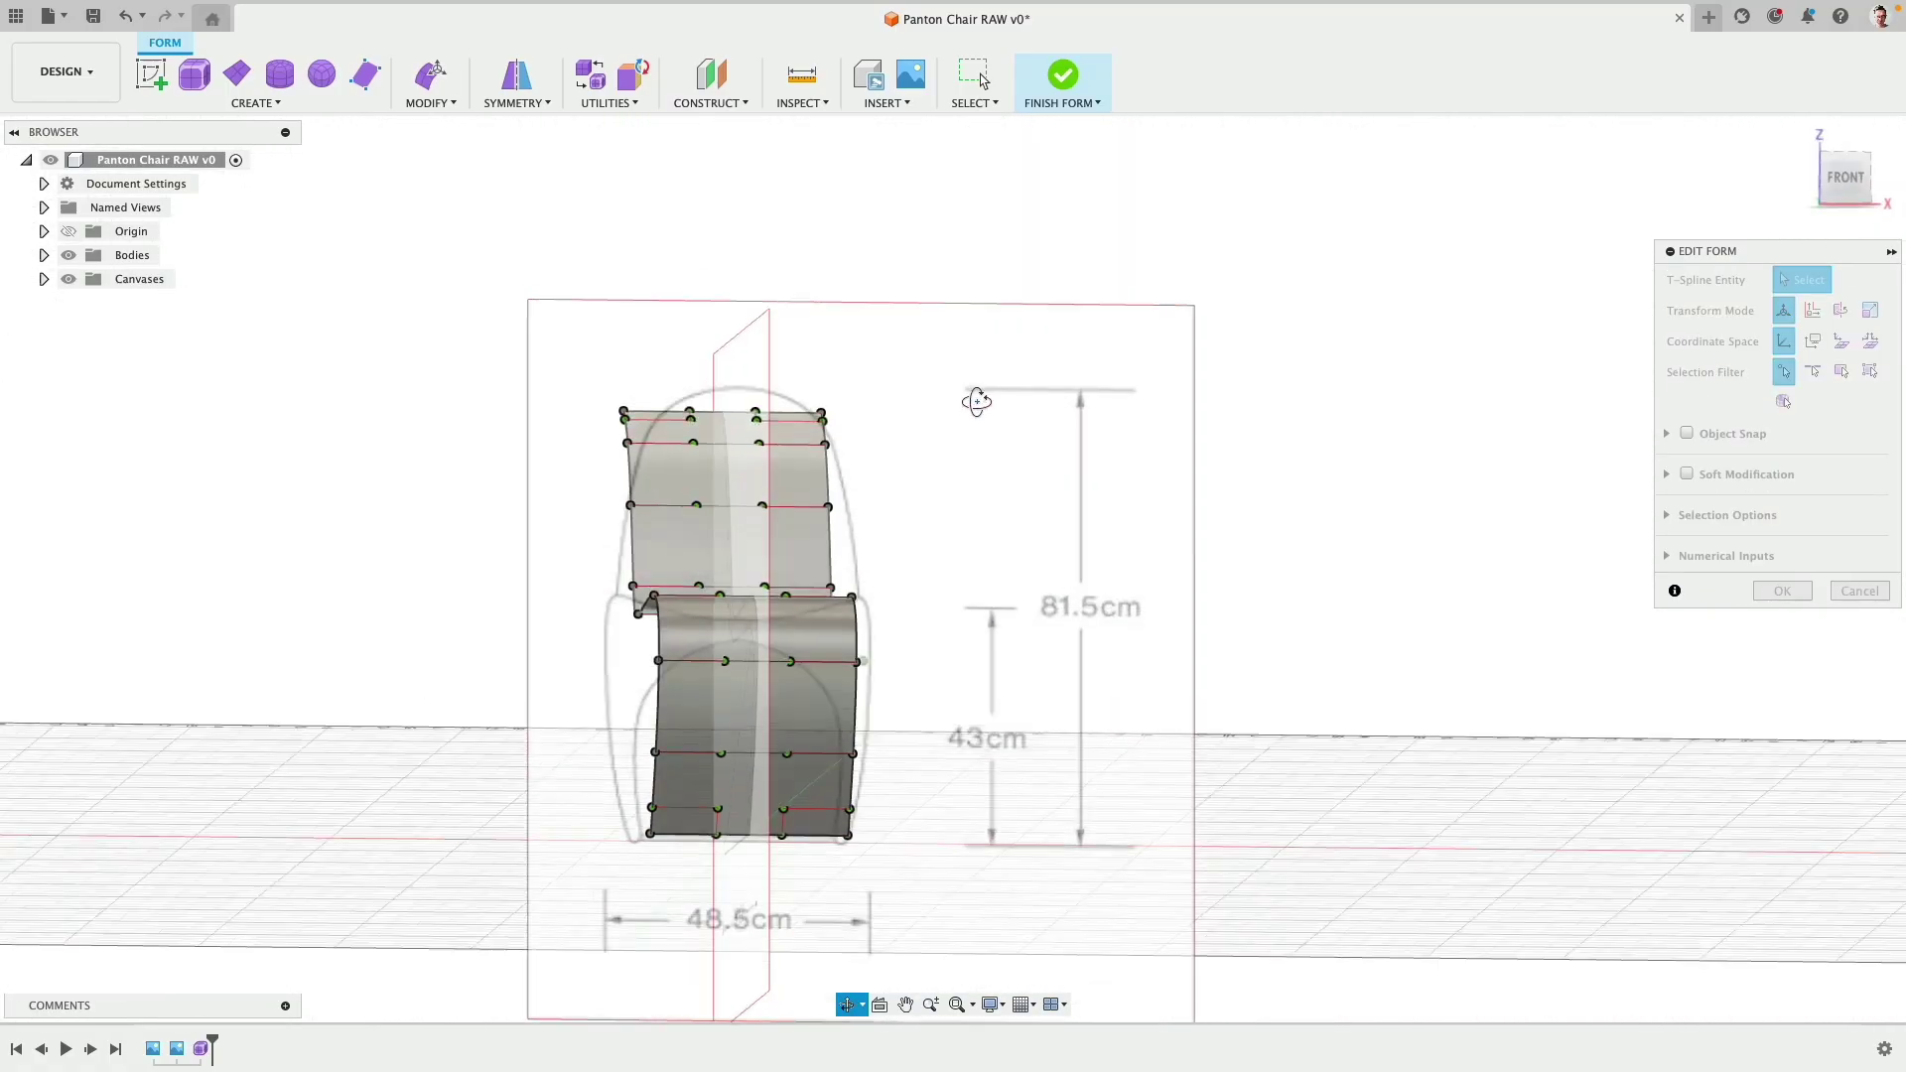
left_click(1852, 186)
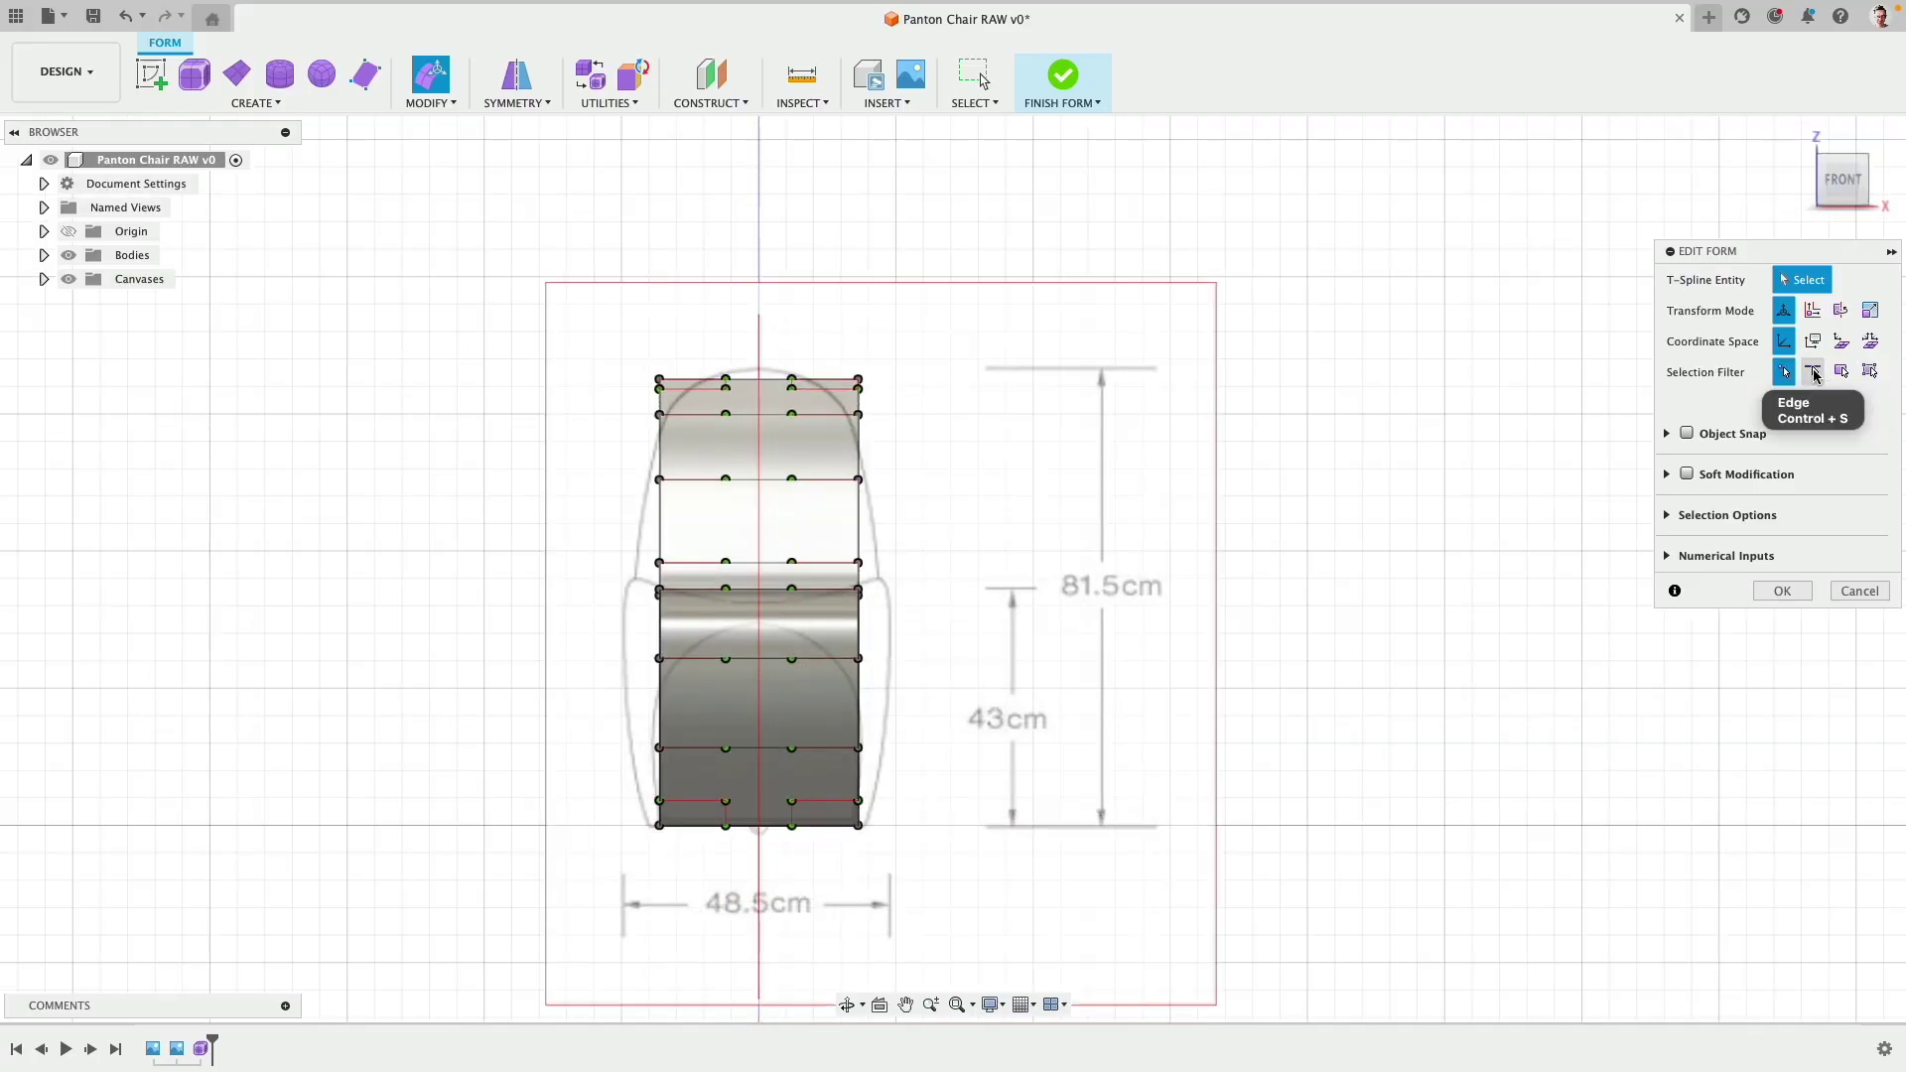
left_click(1813, 373)
middle_click_drag(1059, 417, 1028, 461, "shift")
left_click(745, 624)
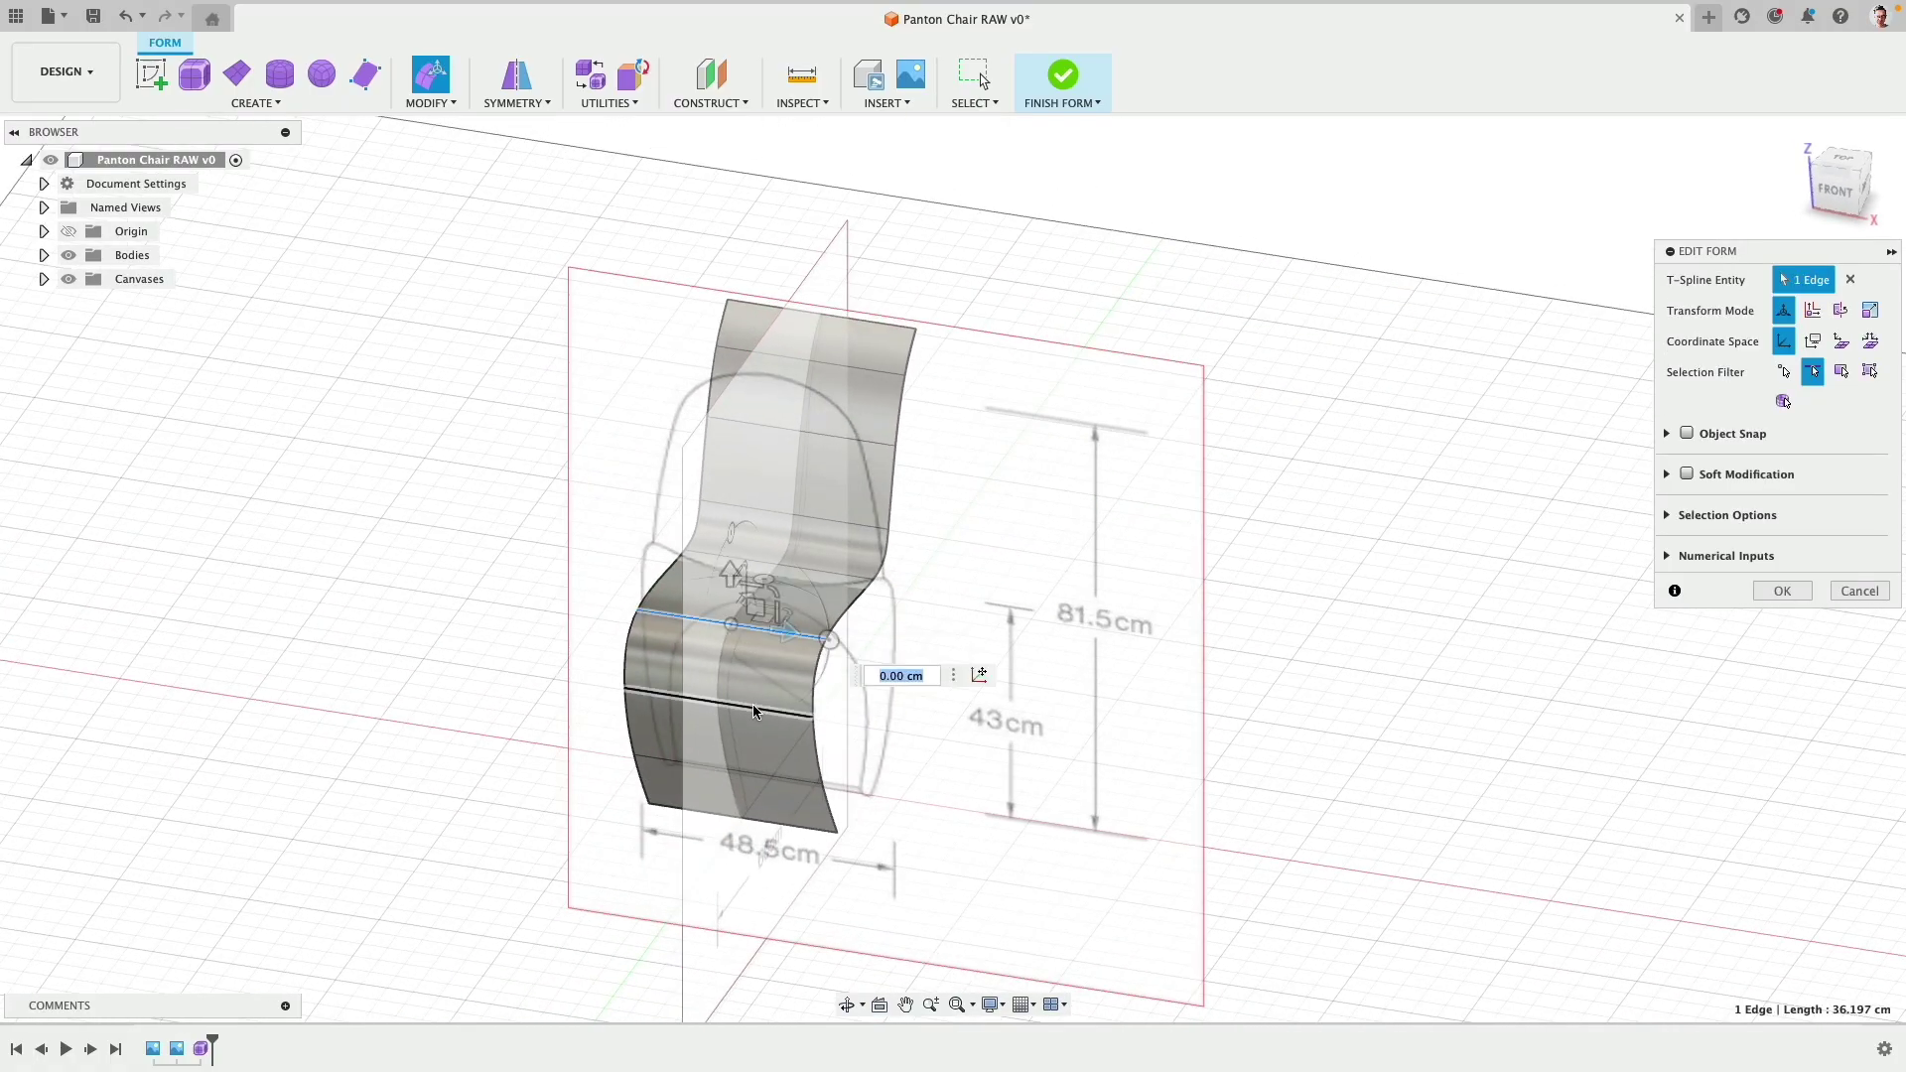
left_click(753, 704, "shift")
left_click(1837, 186)
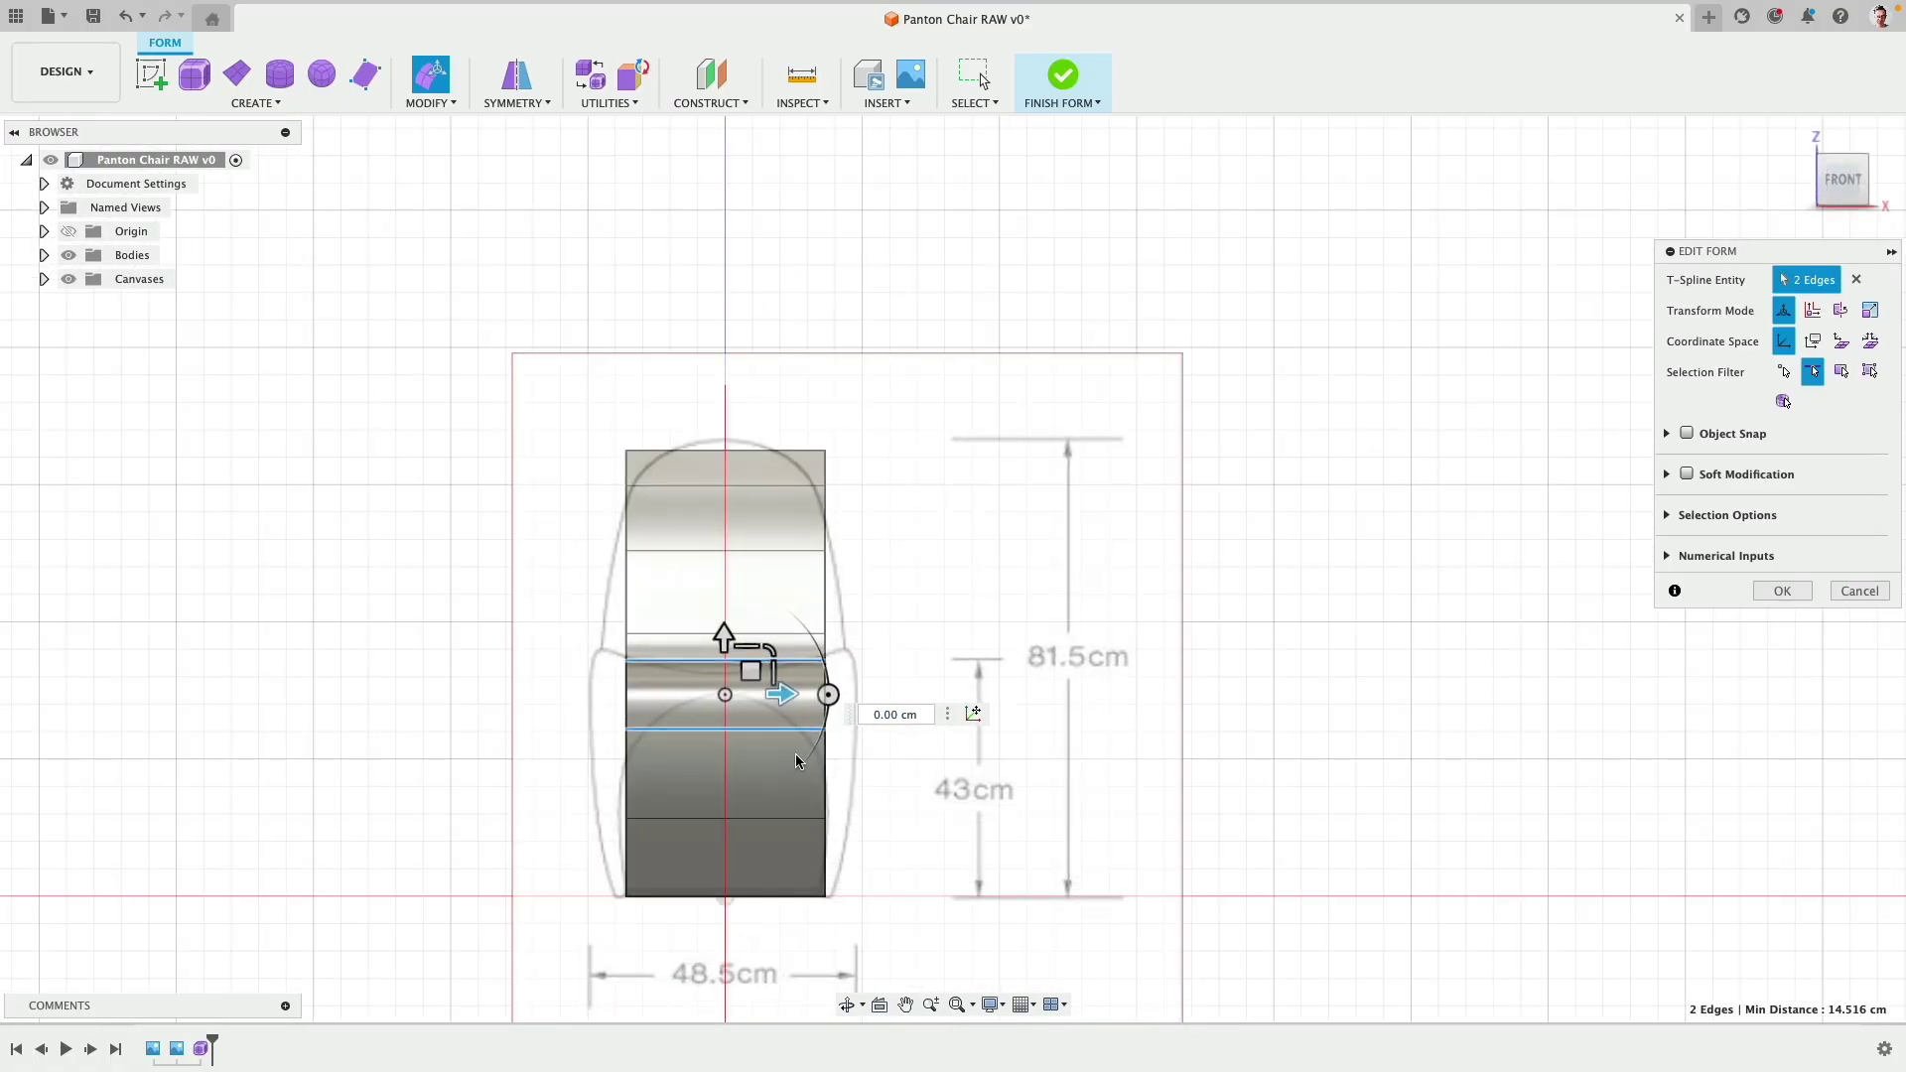
left_click_drag(724, 633, 839, 627)
left_click_drag(723, 631, 658, 642)
left_click(749, 862)
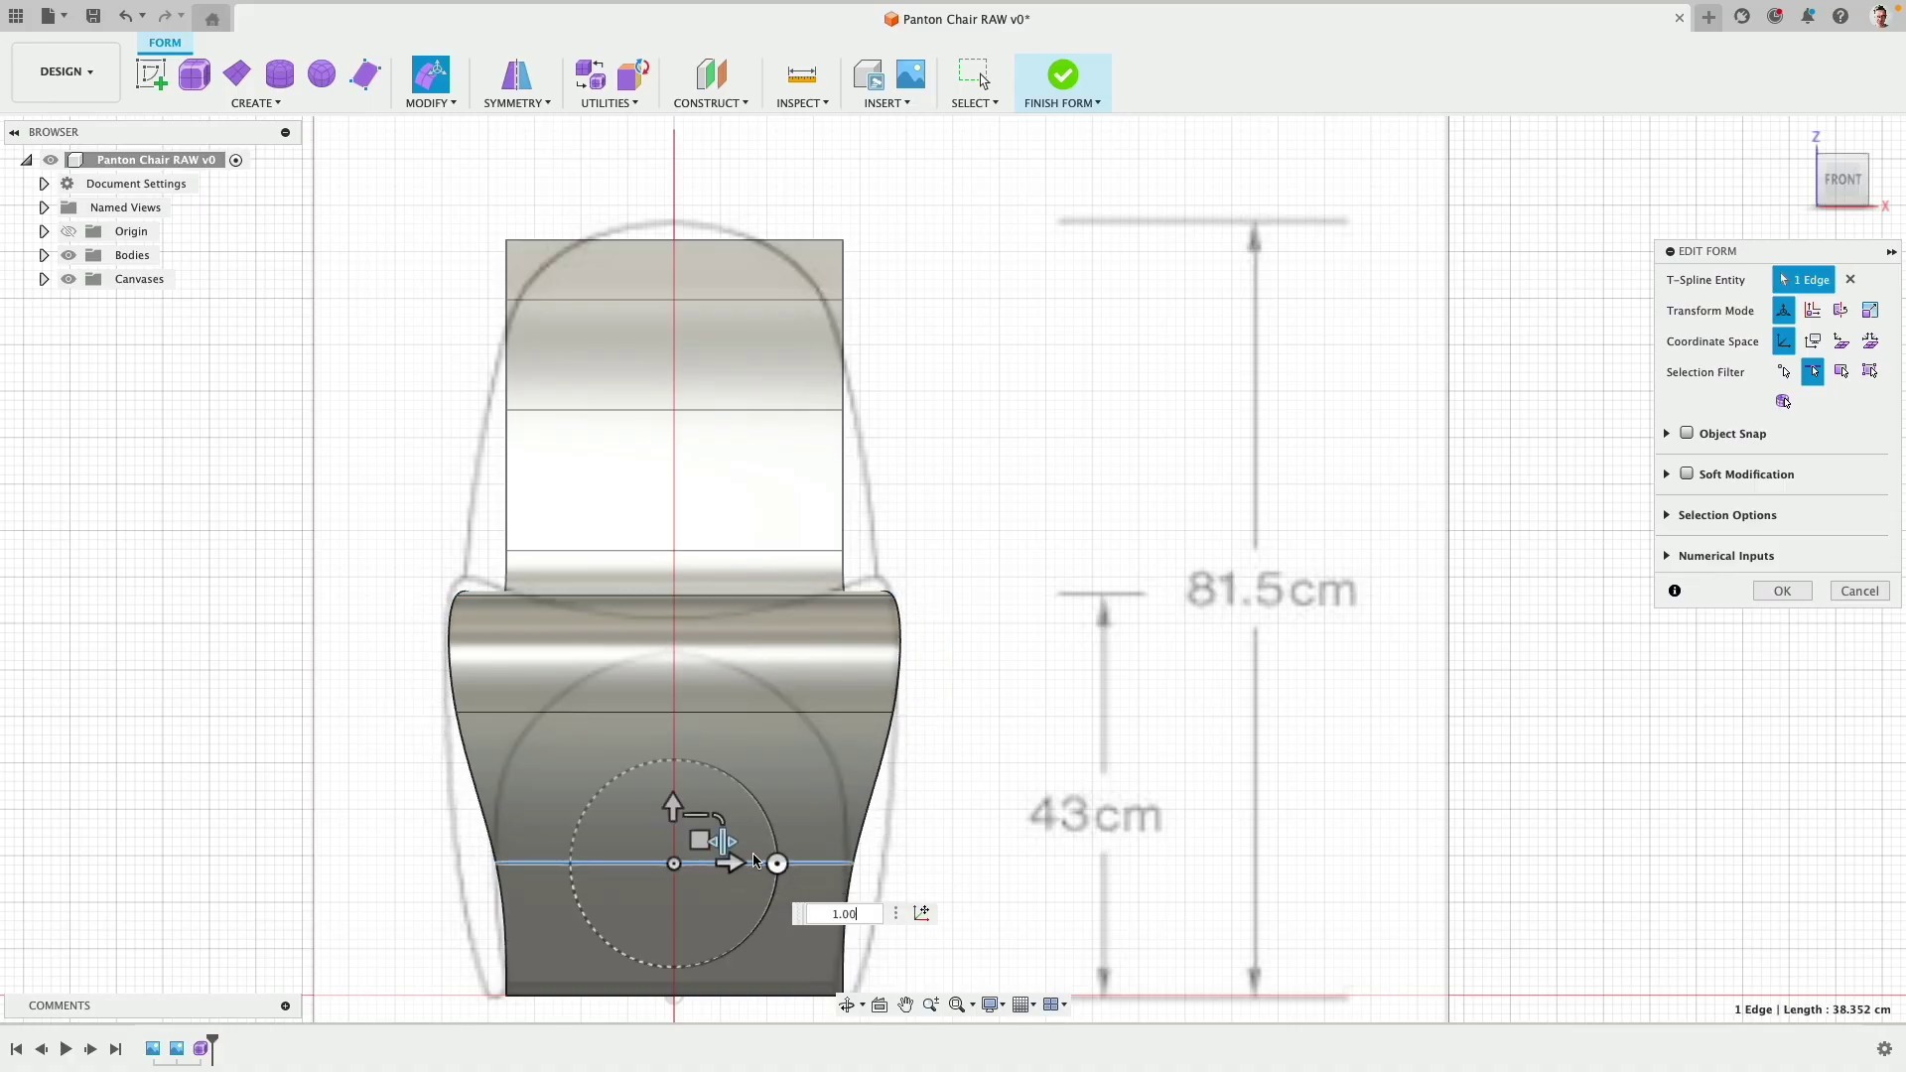
left_click_drag(724, 844, 738, 842)
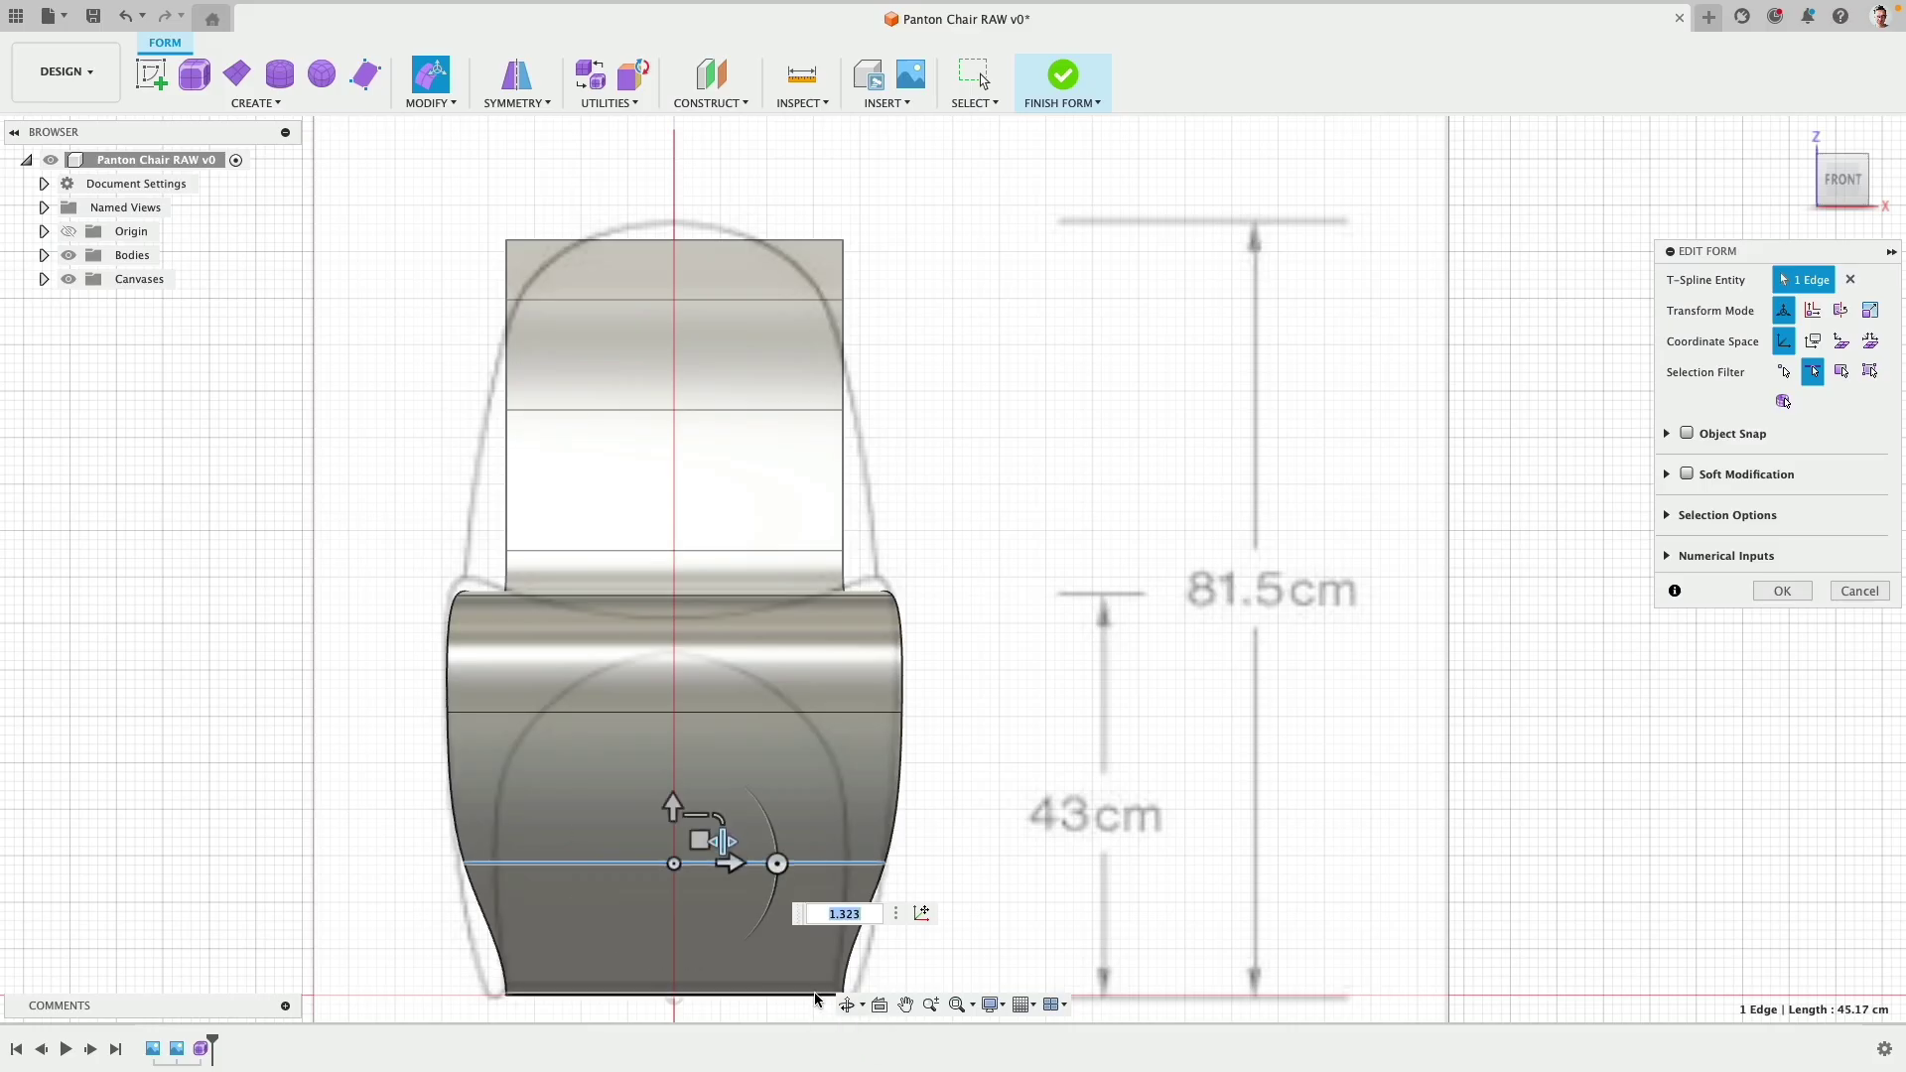
Step: Select all vertices and tangency handles of the widened form and relink their tangency handles
middle_click_drag(966, 783, 890, 803, "shift")
middle_click_drag(1024, 644, 1051, 484)
left_click(1783, 371)
middle_click_drag(932, 654, 975, 636, "shift")
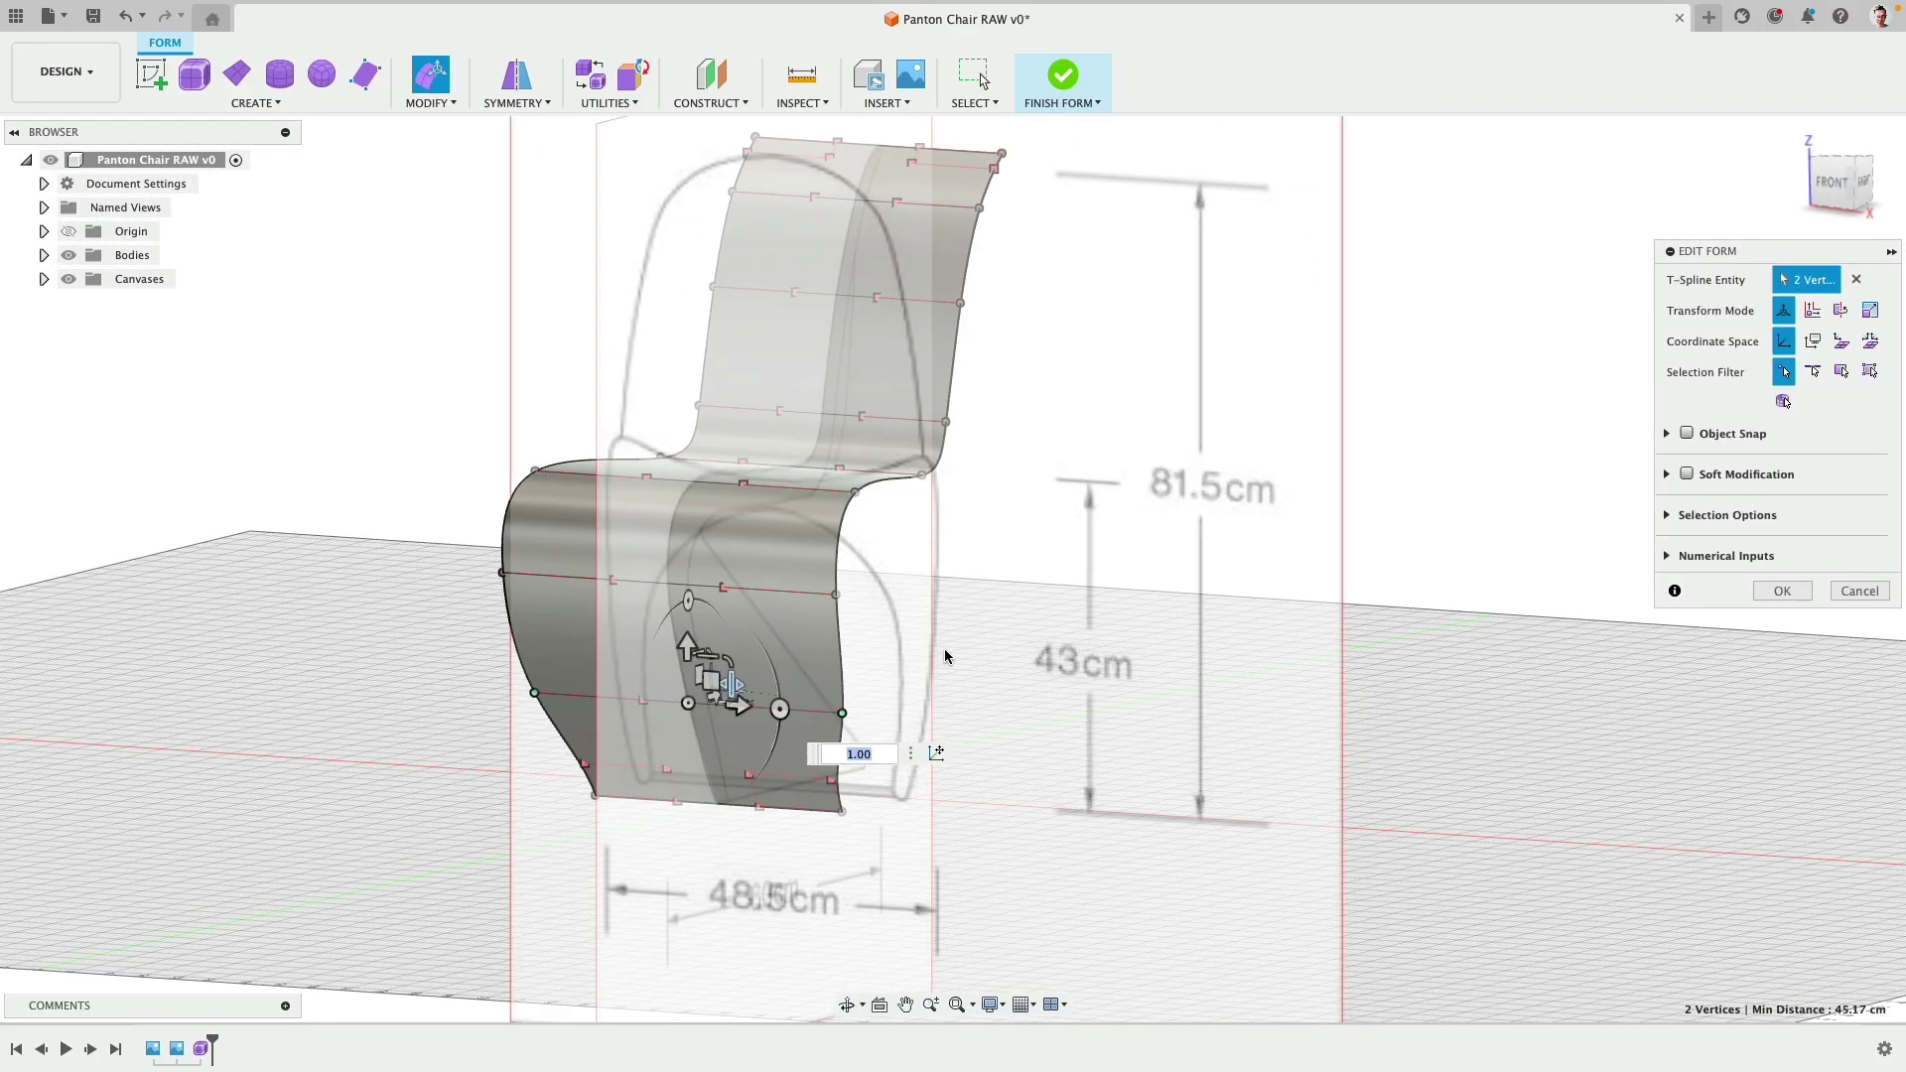
left_click(253, 300)
left_click_drag(396, 378, 1123, 929)
left_click(1729, 405)
left_click(1172, 641)
scroll(1023, 806, "down", 3)
left_click_drag(604, 277, 1039, 477)
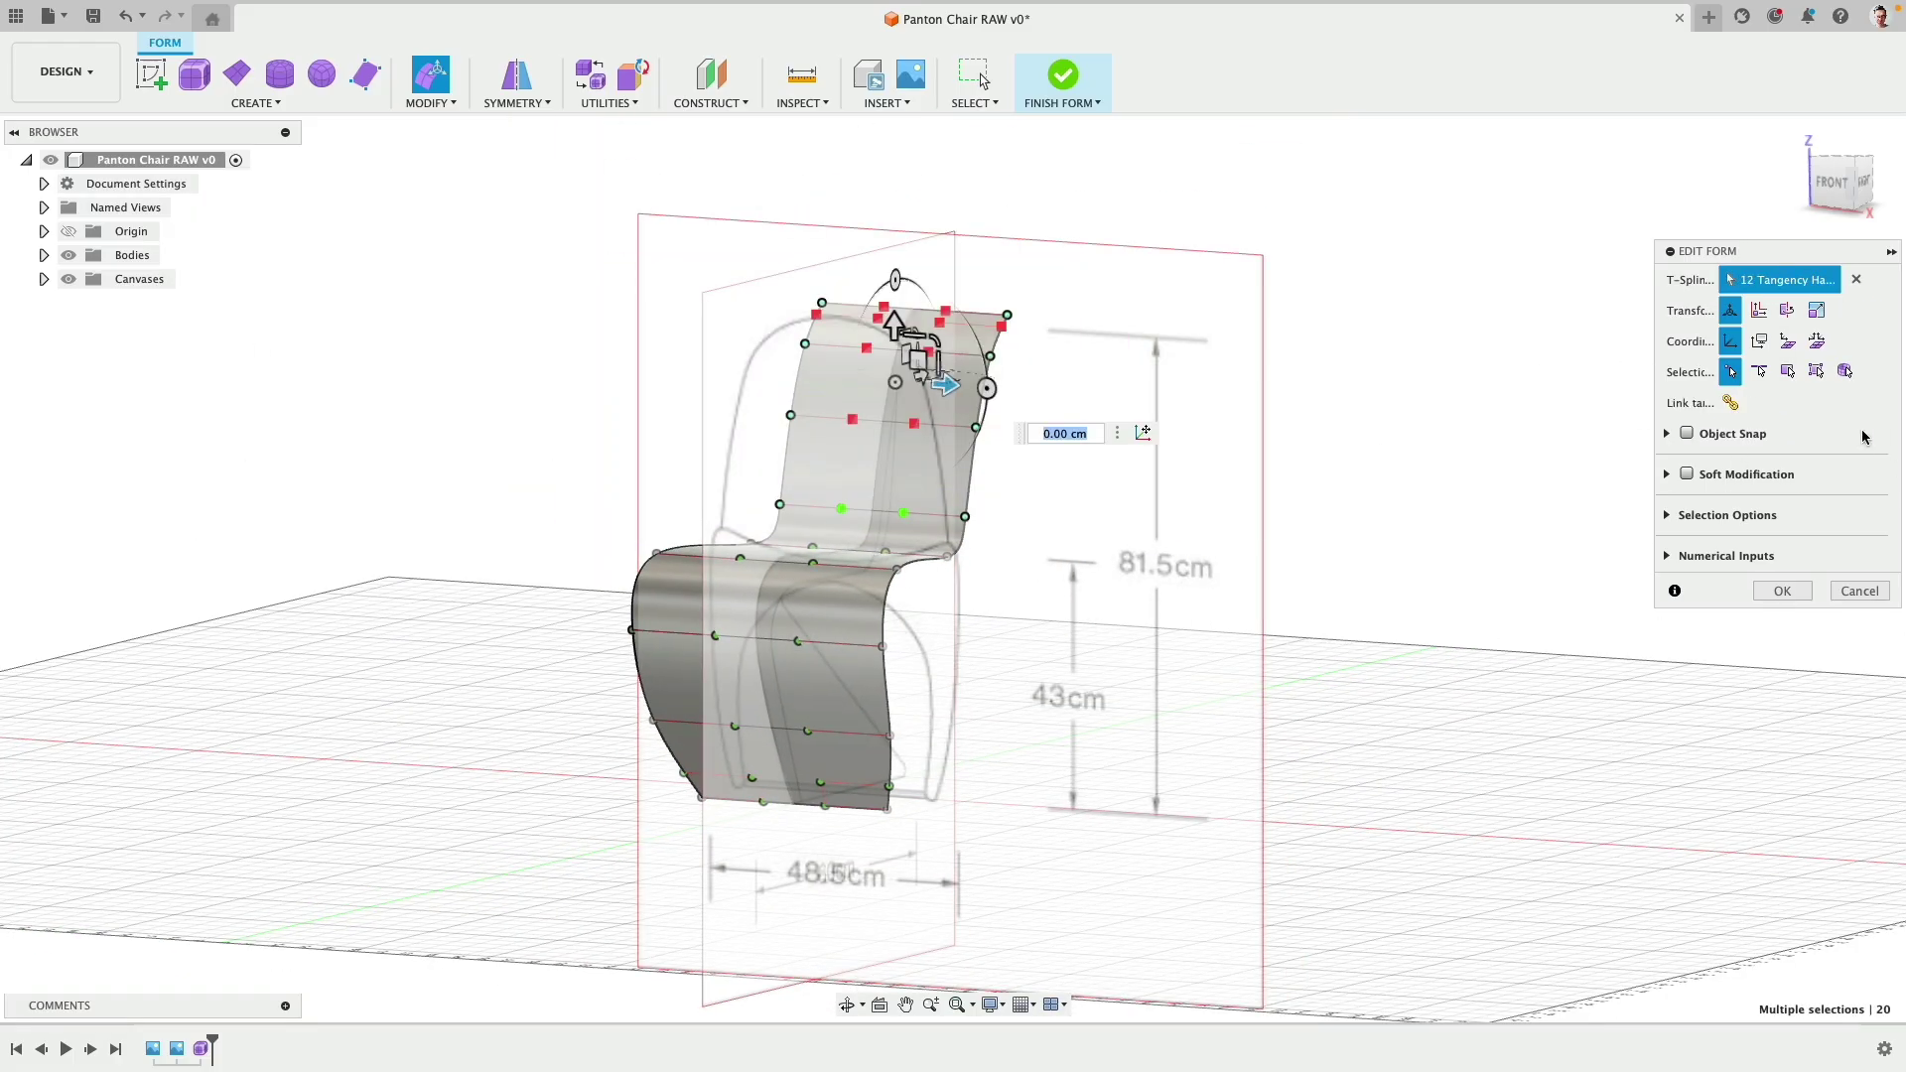
left_click(1782, 591)
Step: Scale the leg's bottom edge horizontally to 1.095 and slightly narrow the edge above it to follow the front canvas
left_click(1834, 182)
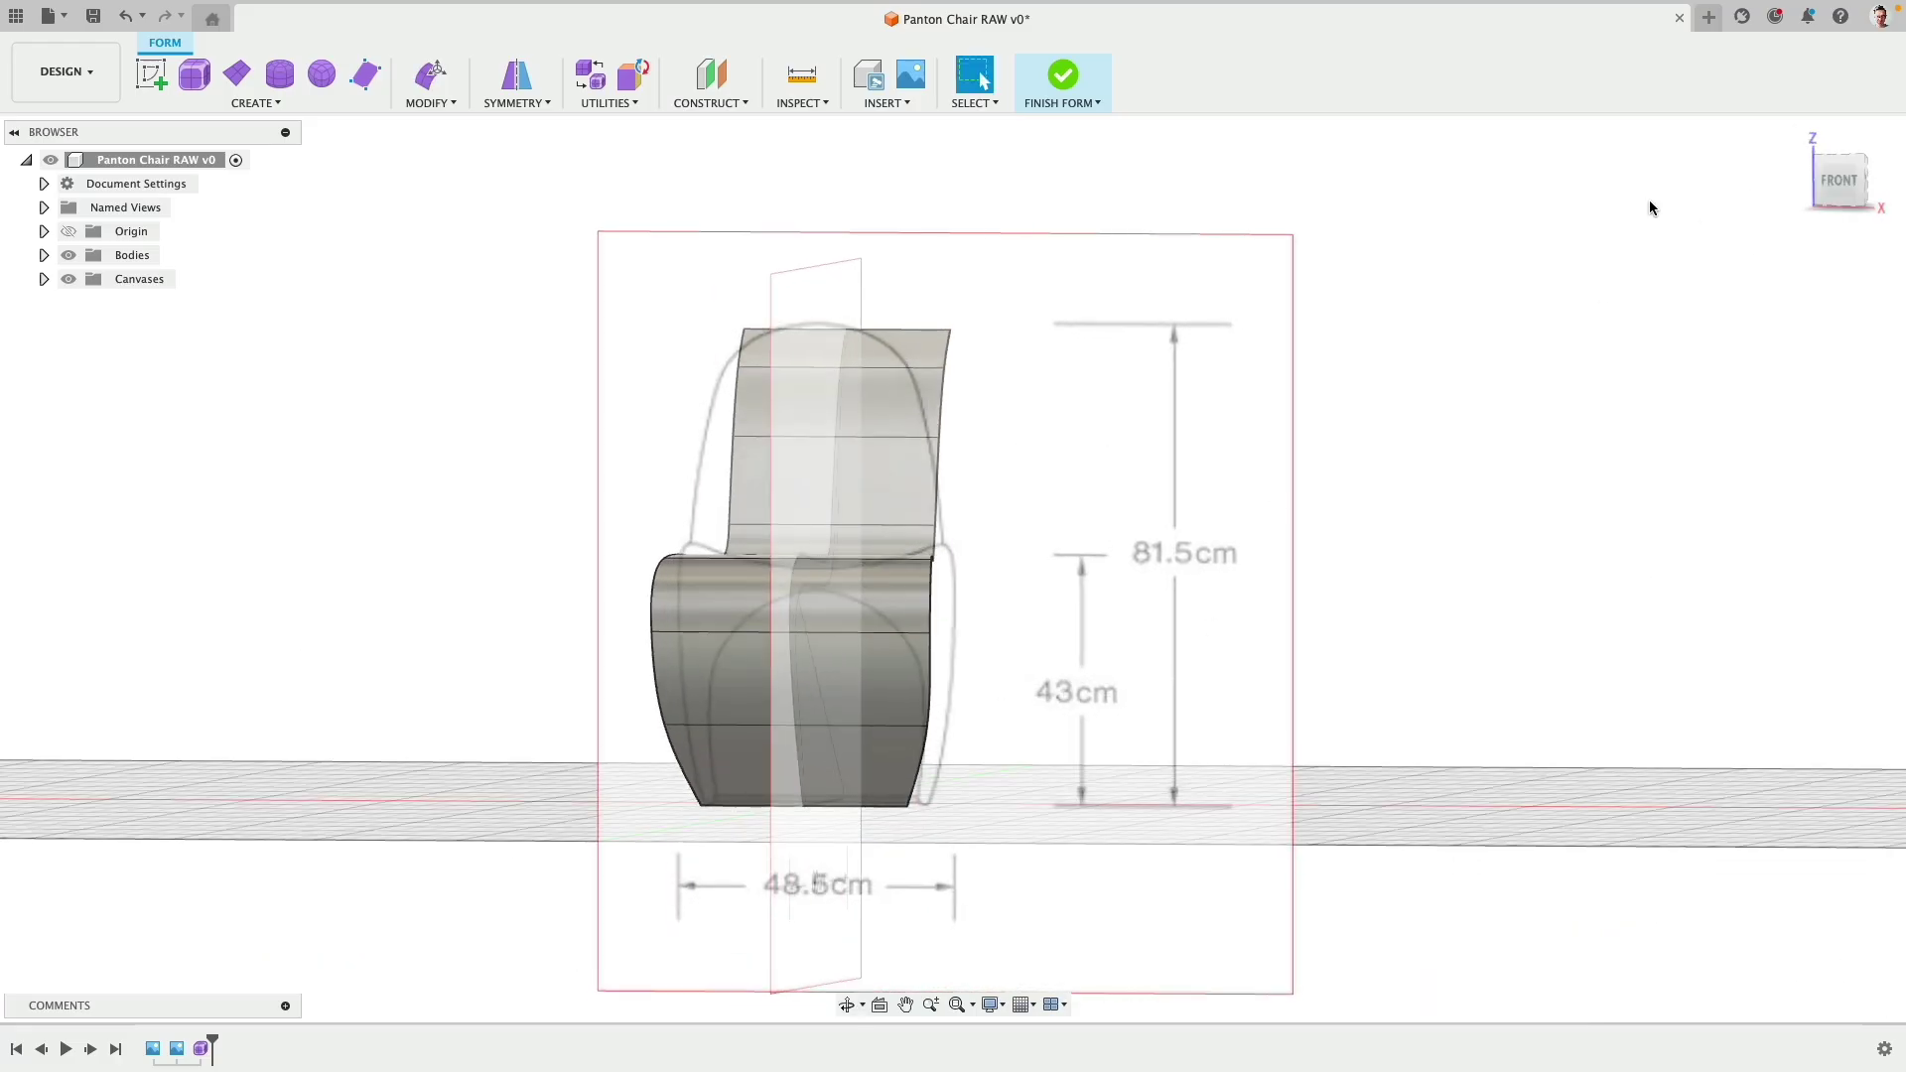
left_click(1843, 182)
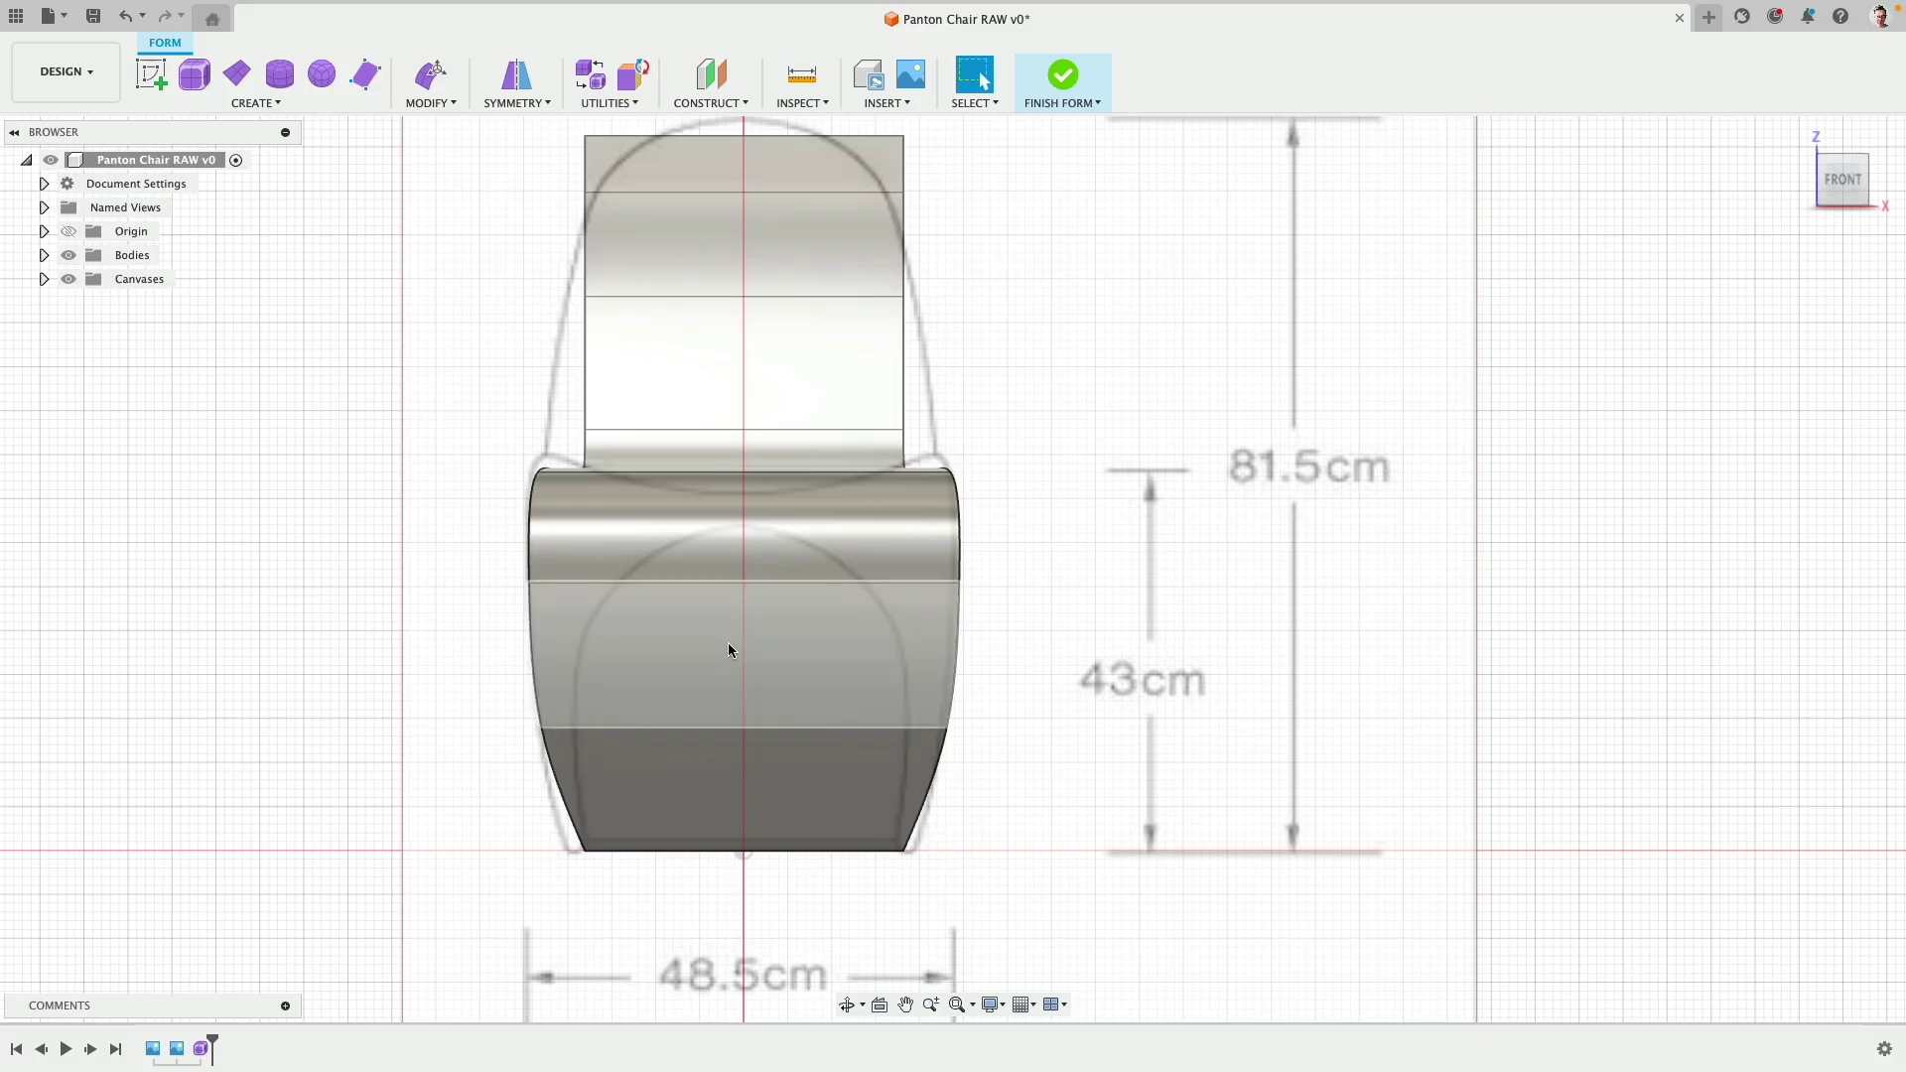
left_click(430, 74)
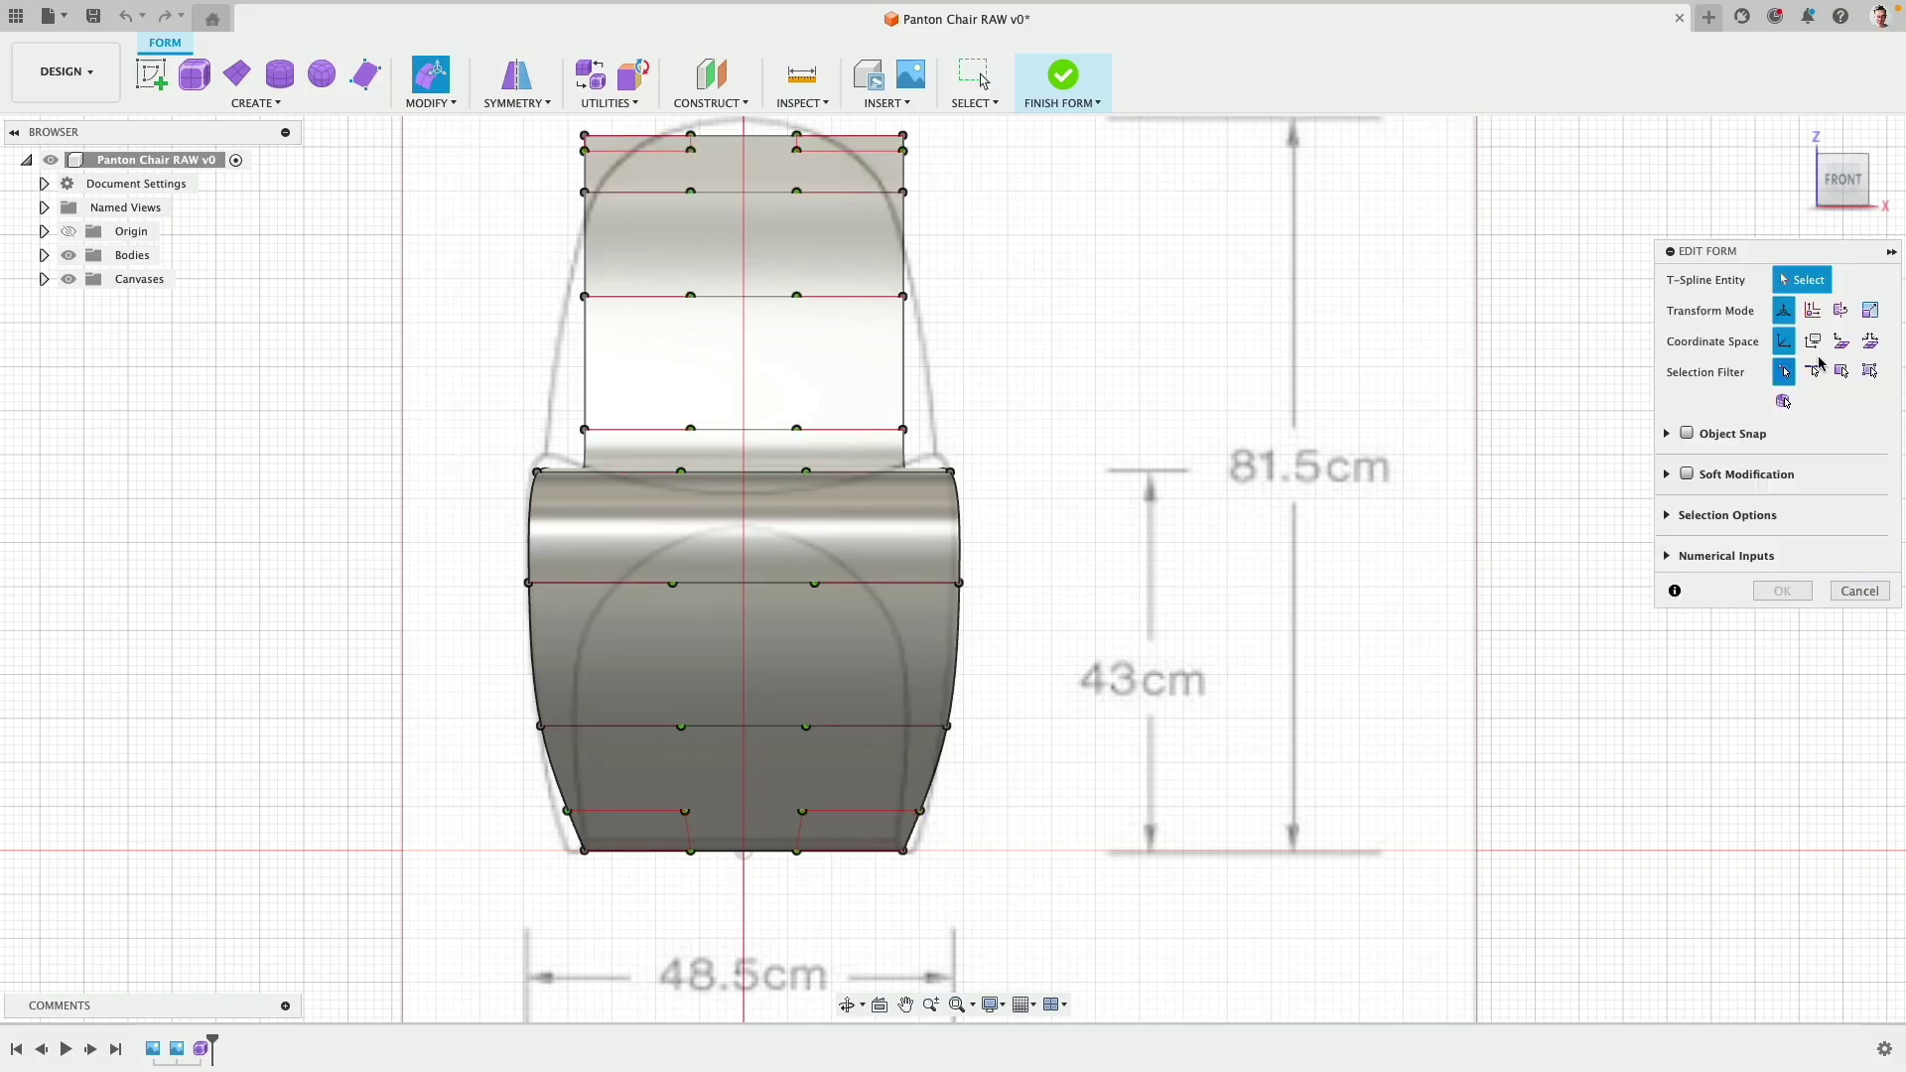
left_click(1815, 371)
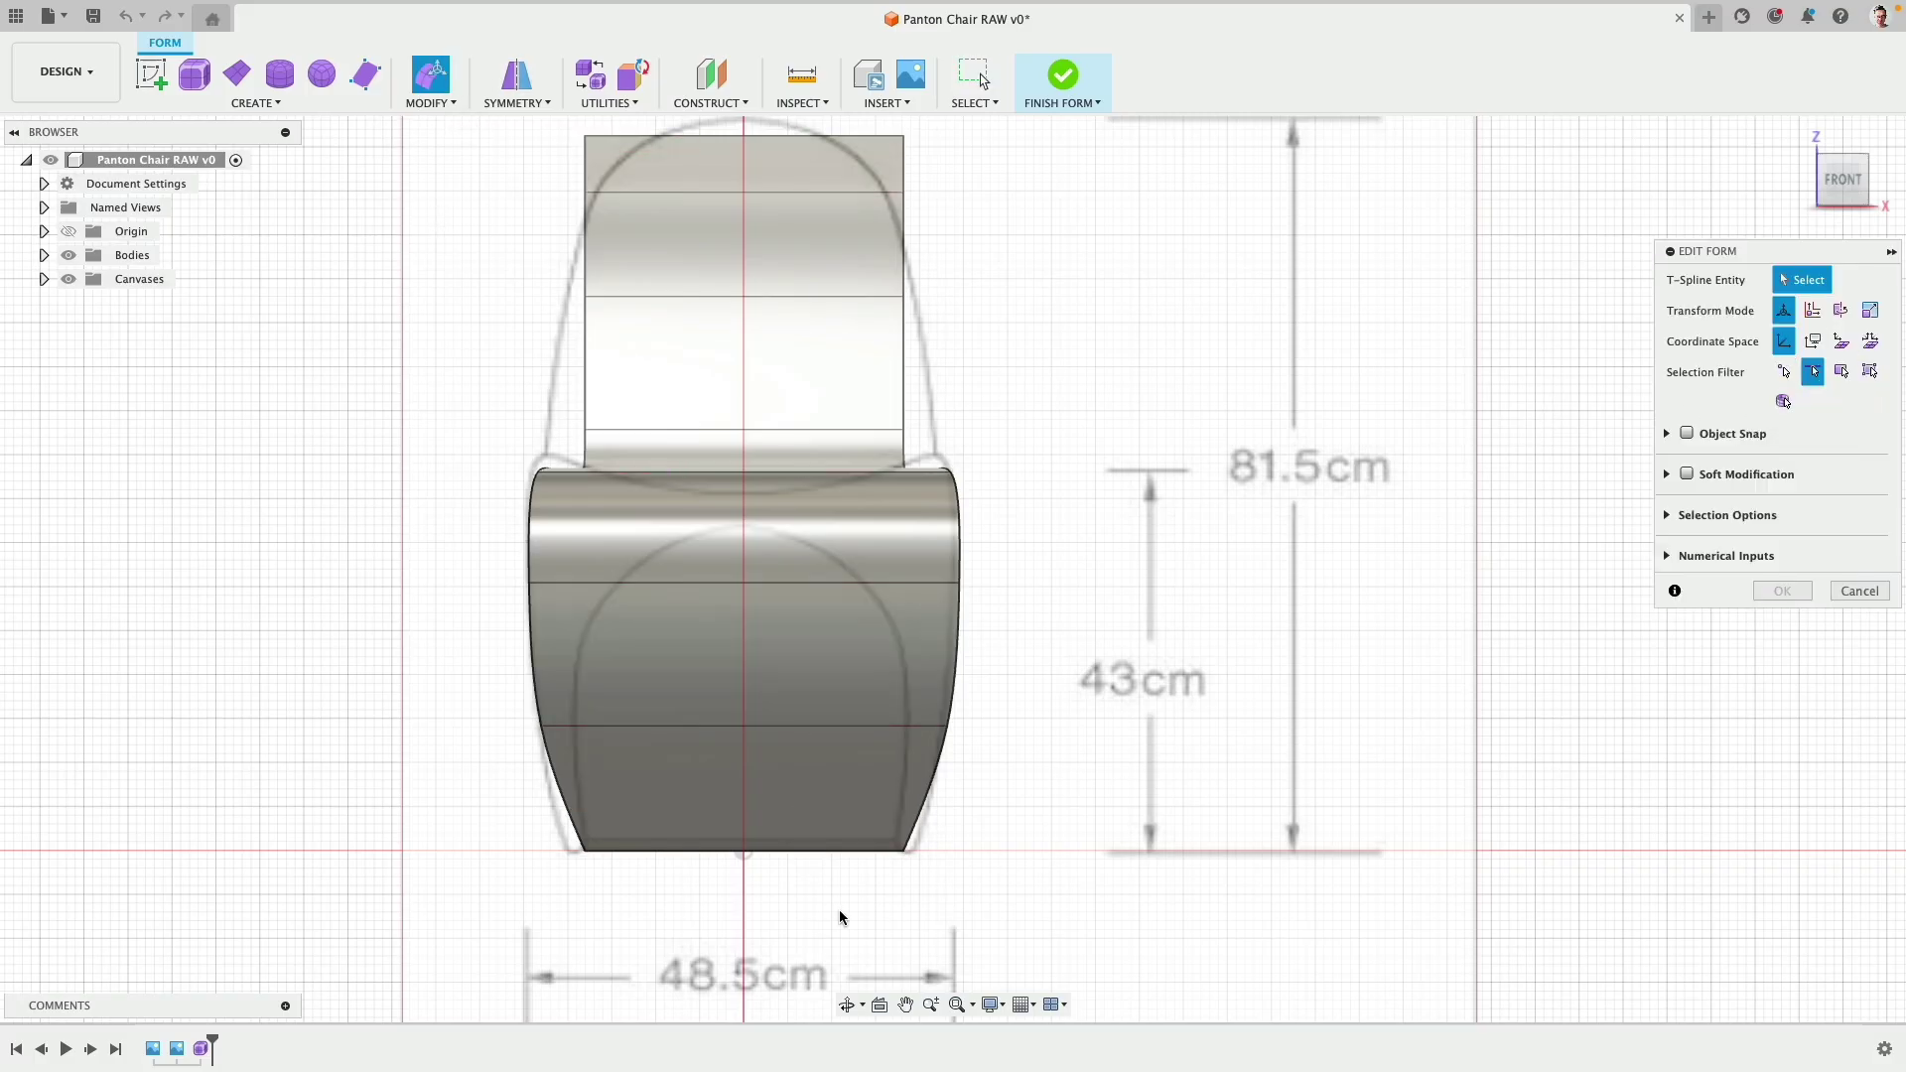
left_click(800, 850)
left_click_drag(795, 832, 673, 862)
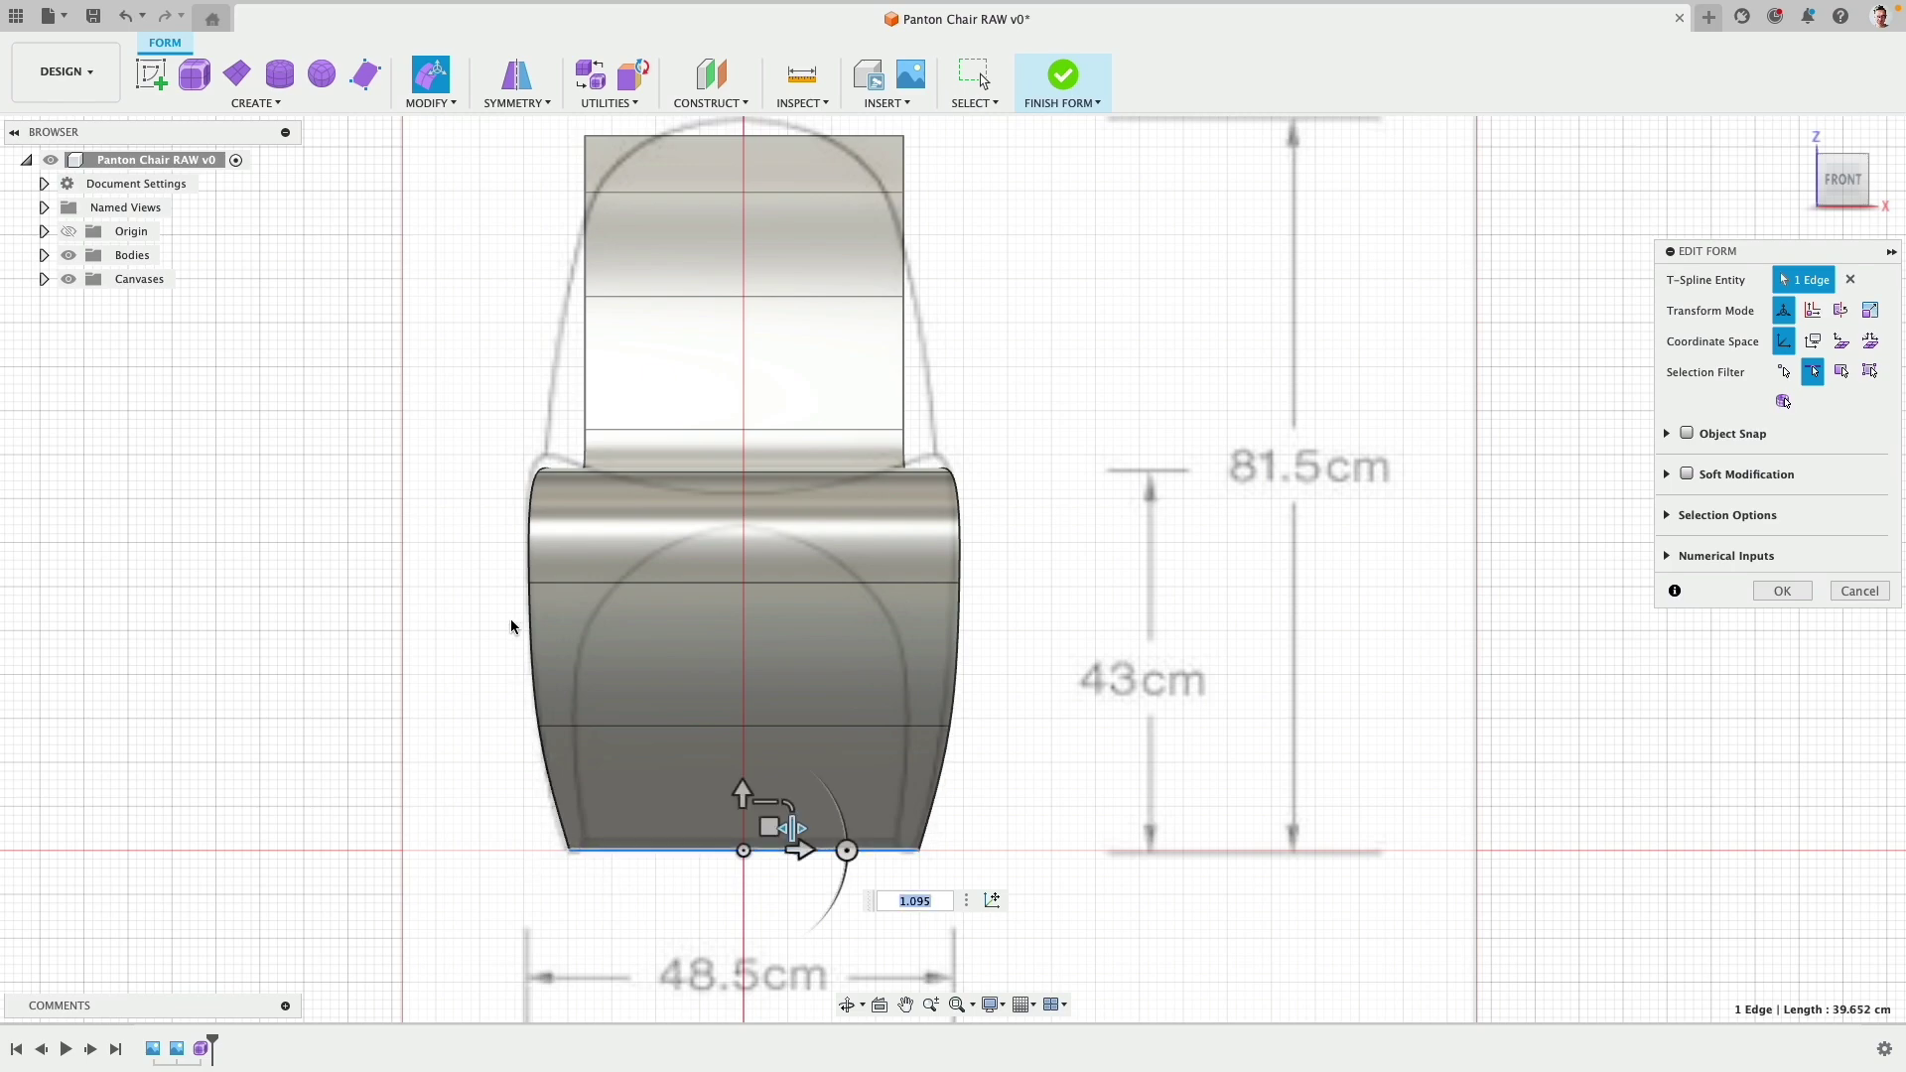
left_click(568, 726)
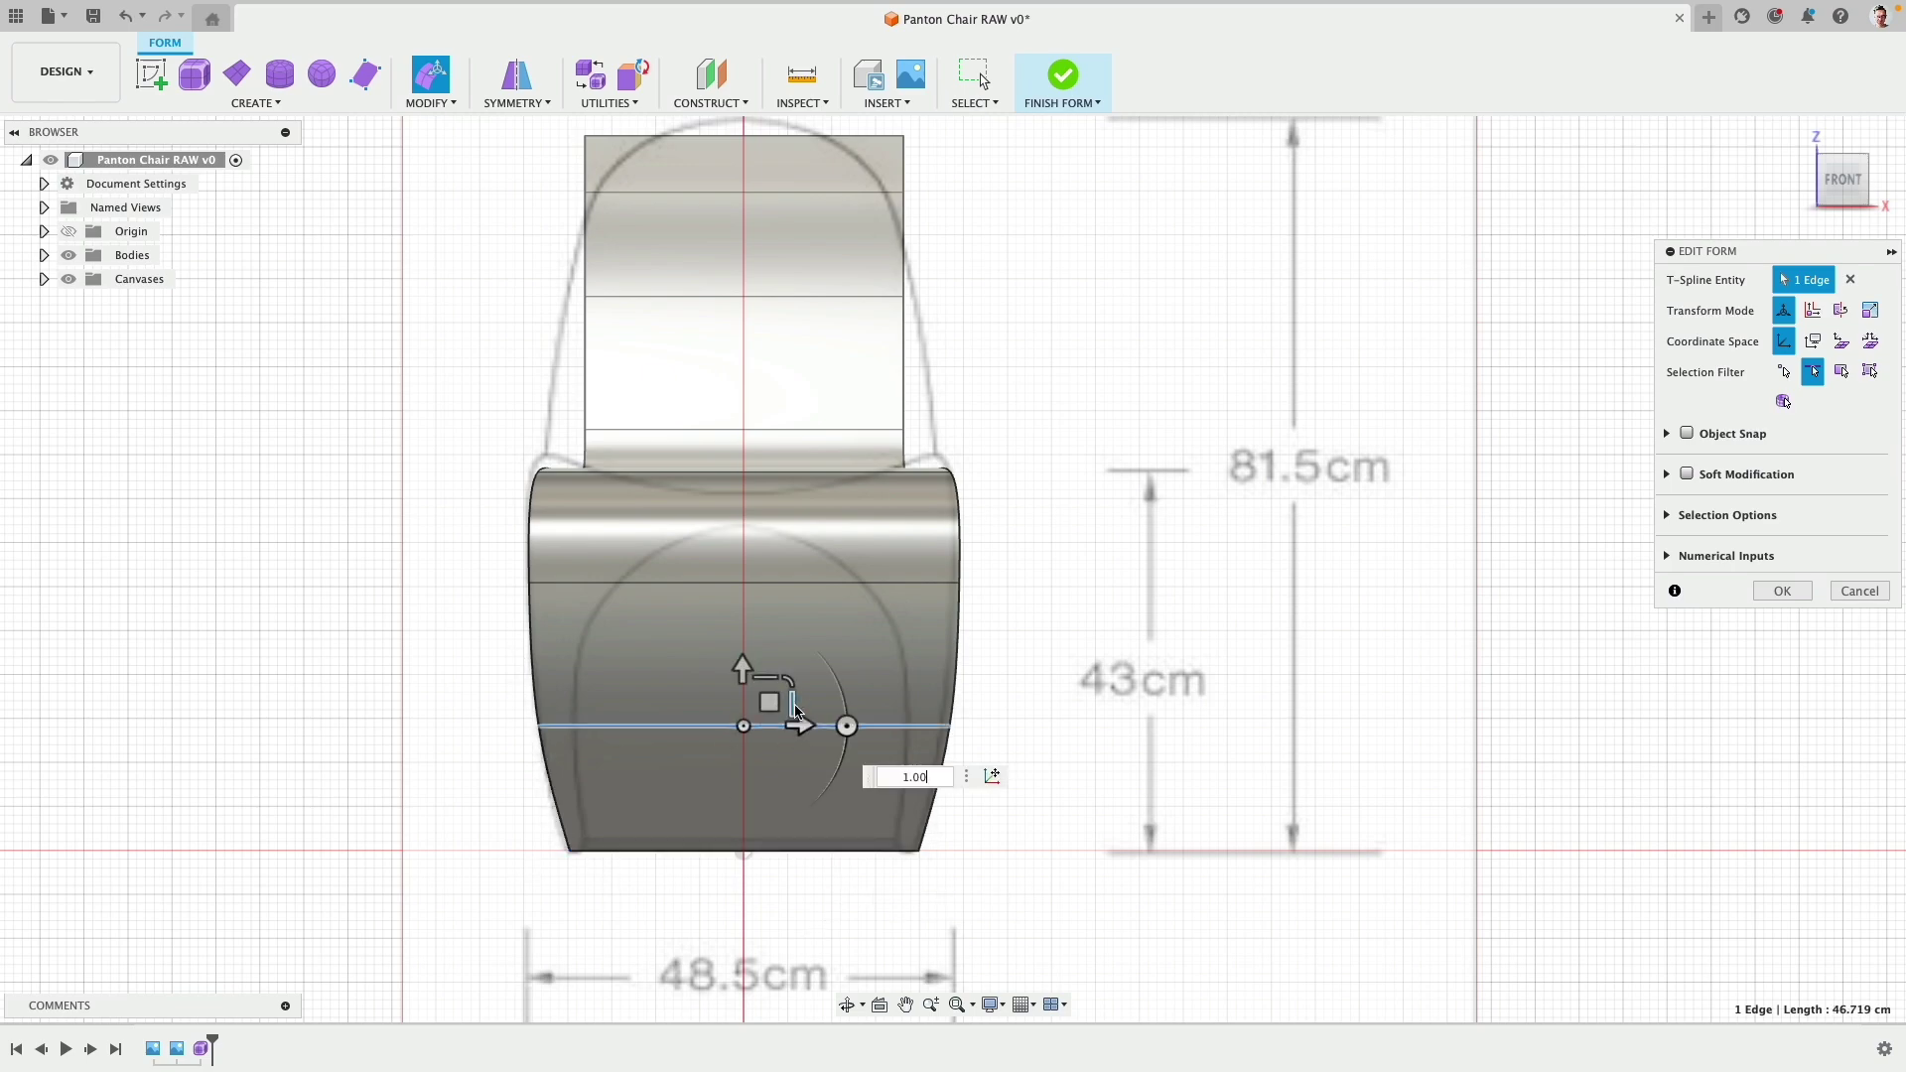
left_click_drag(793, 703, 793, 704)
Step: Widen the rear seat edge and the two lower backrest edges together to match the front canvas outline
scroll(820, 599, "down", 3)
mouse_move(964, 487)
middle_mouse_down("shift")
mouse_move(952, 597)
mouse_move(956, 490)
middle_mouse_up("shift")
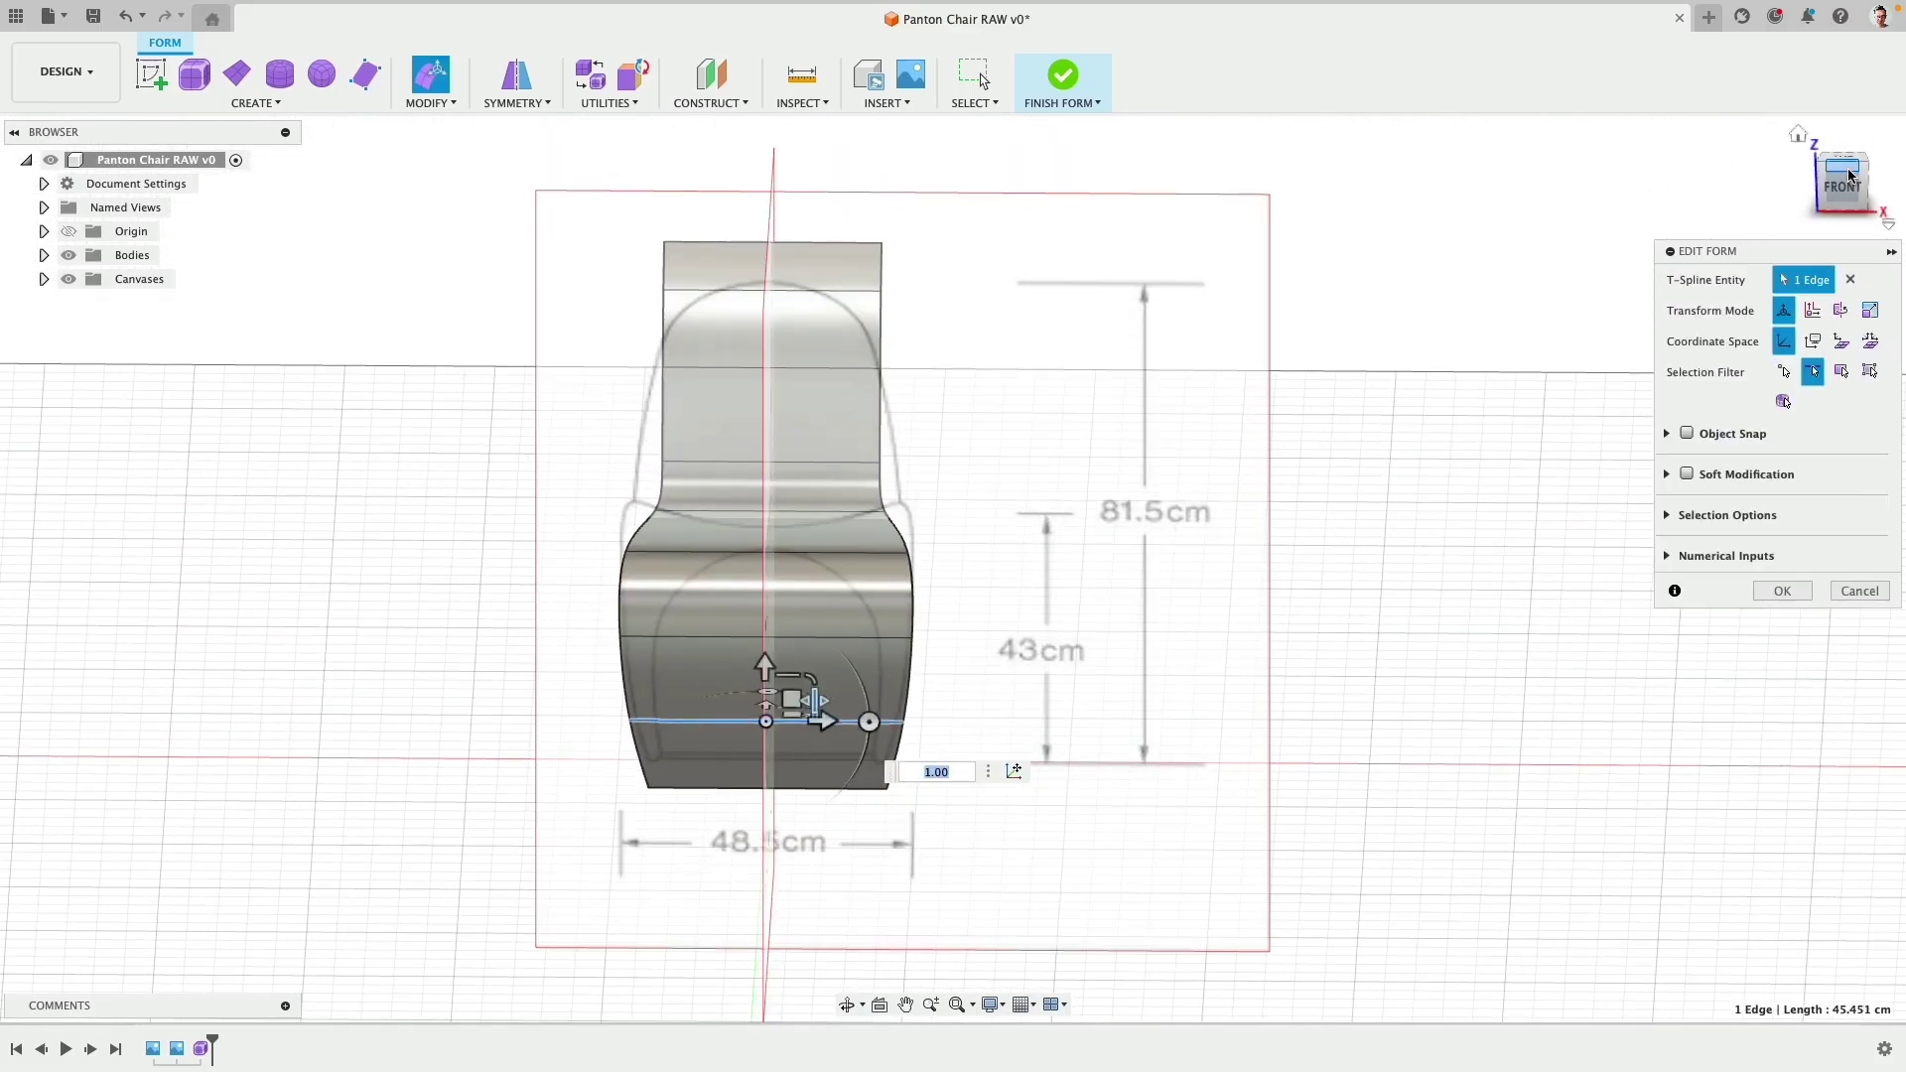
scroll(767, 493, "up", 4)
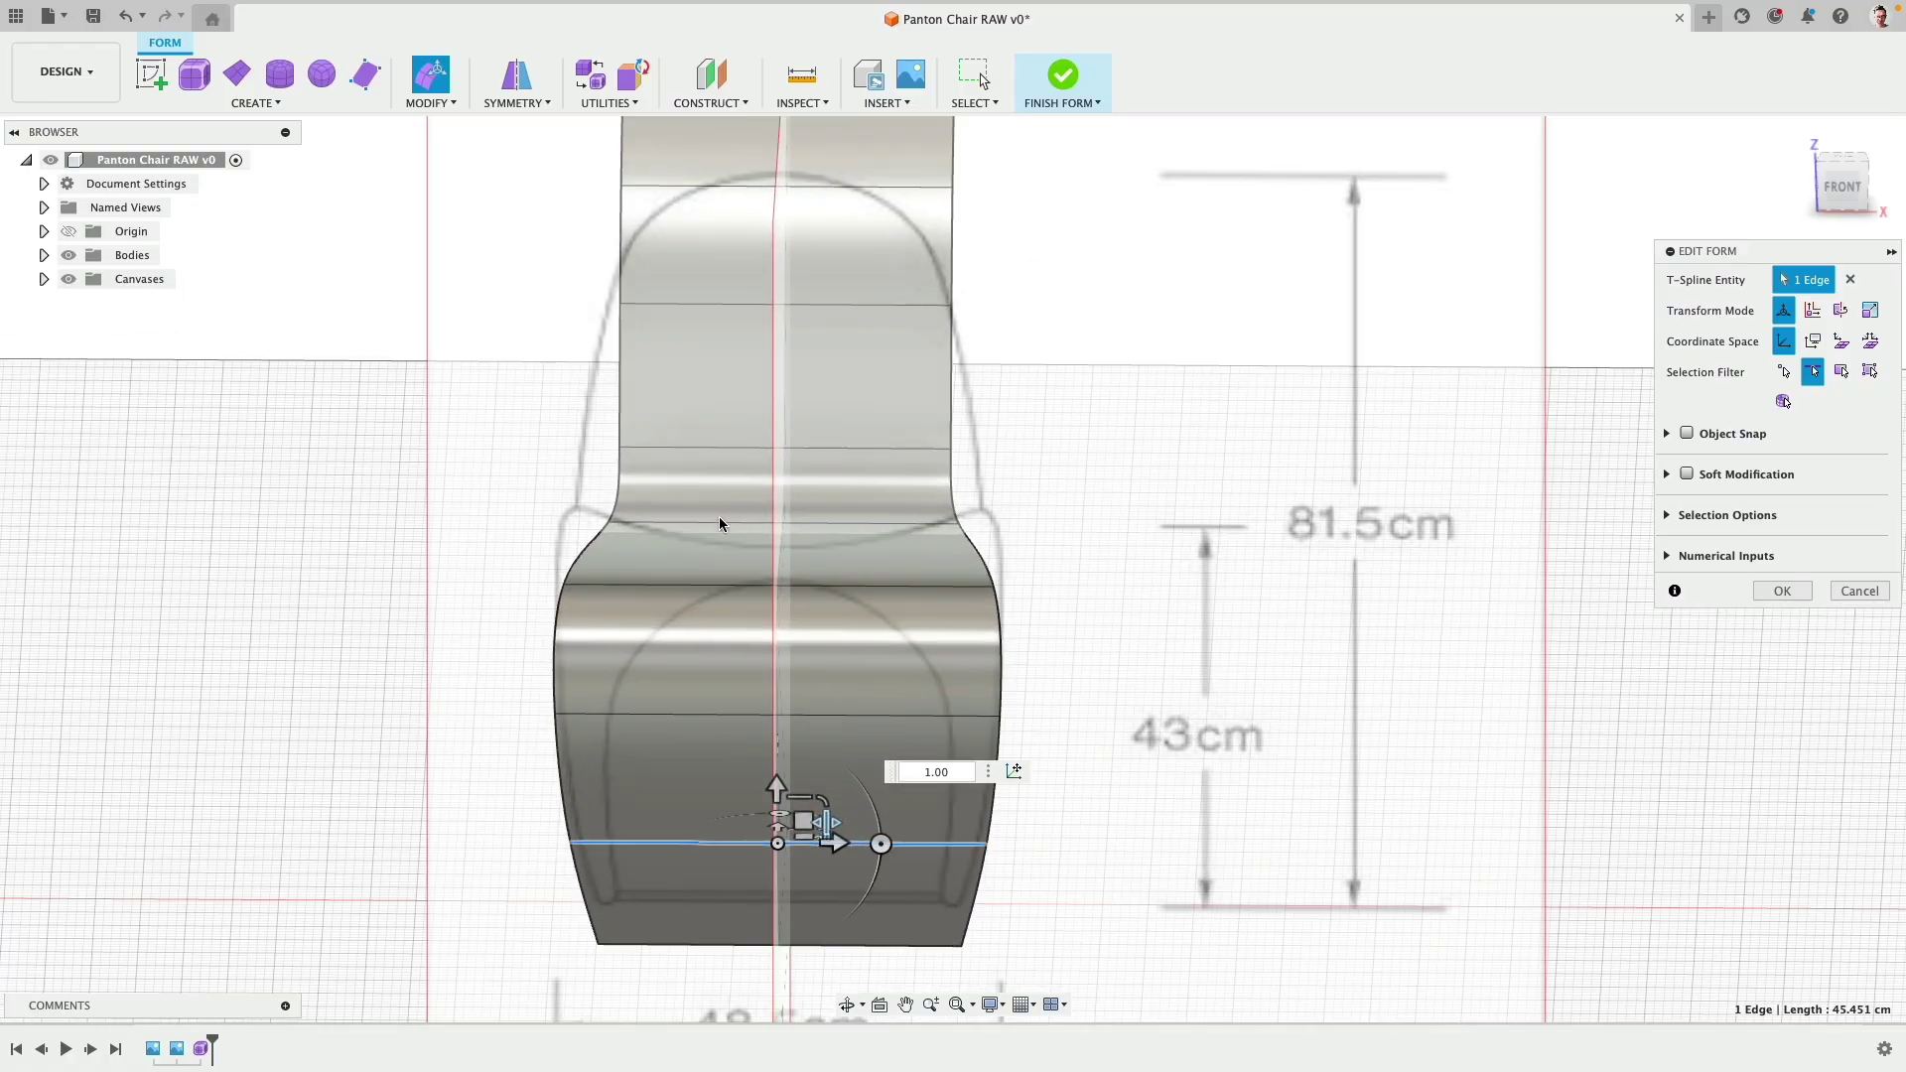
left_click(719, 518)
left_click(716, 448, "shift")
left_click(721, 303, "shift")
scroll(866, 409, "down", 3)
left_click(1850, 193)
scroll(843, 468, "up", 3)
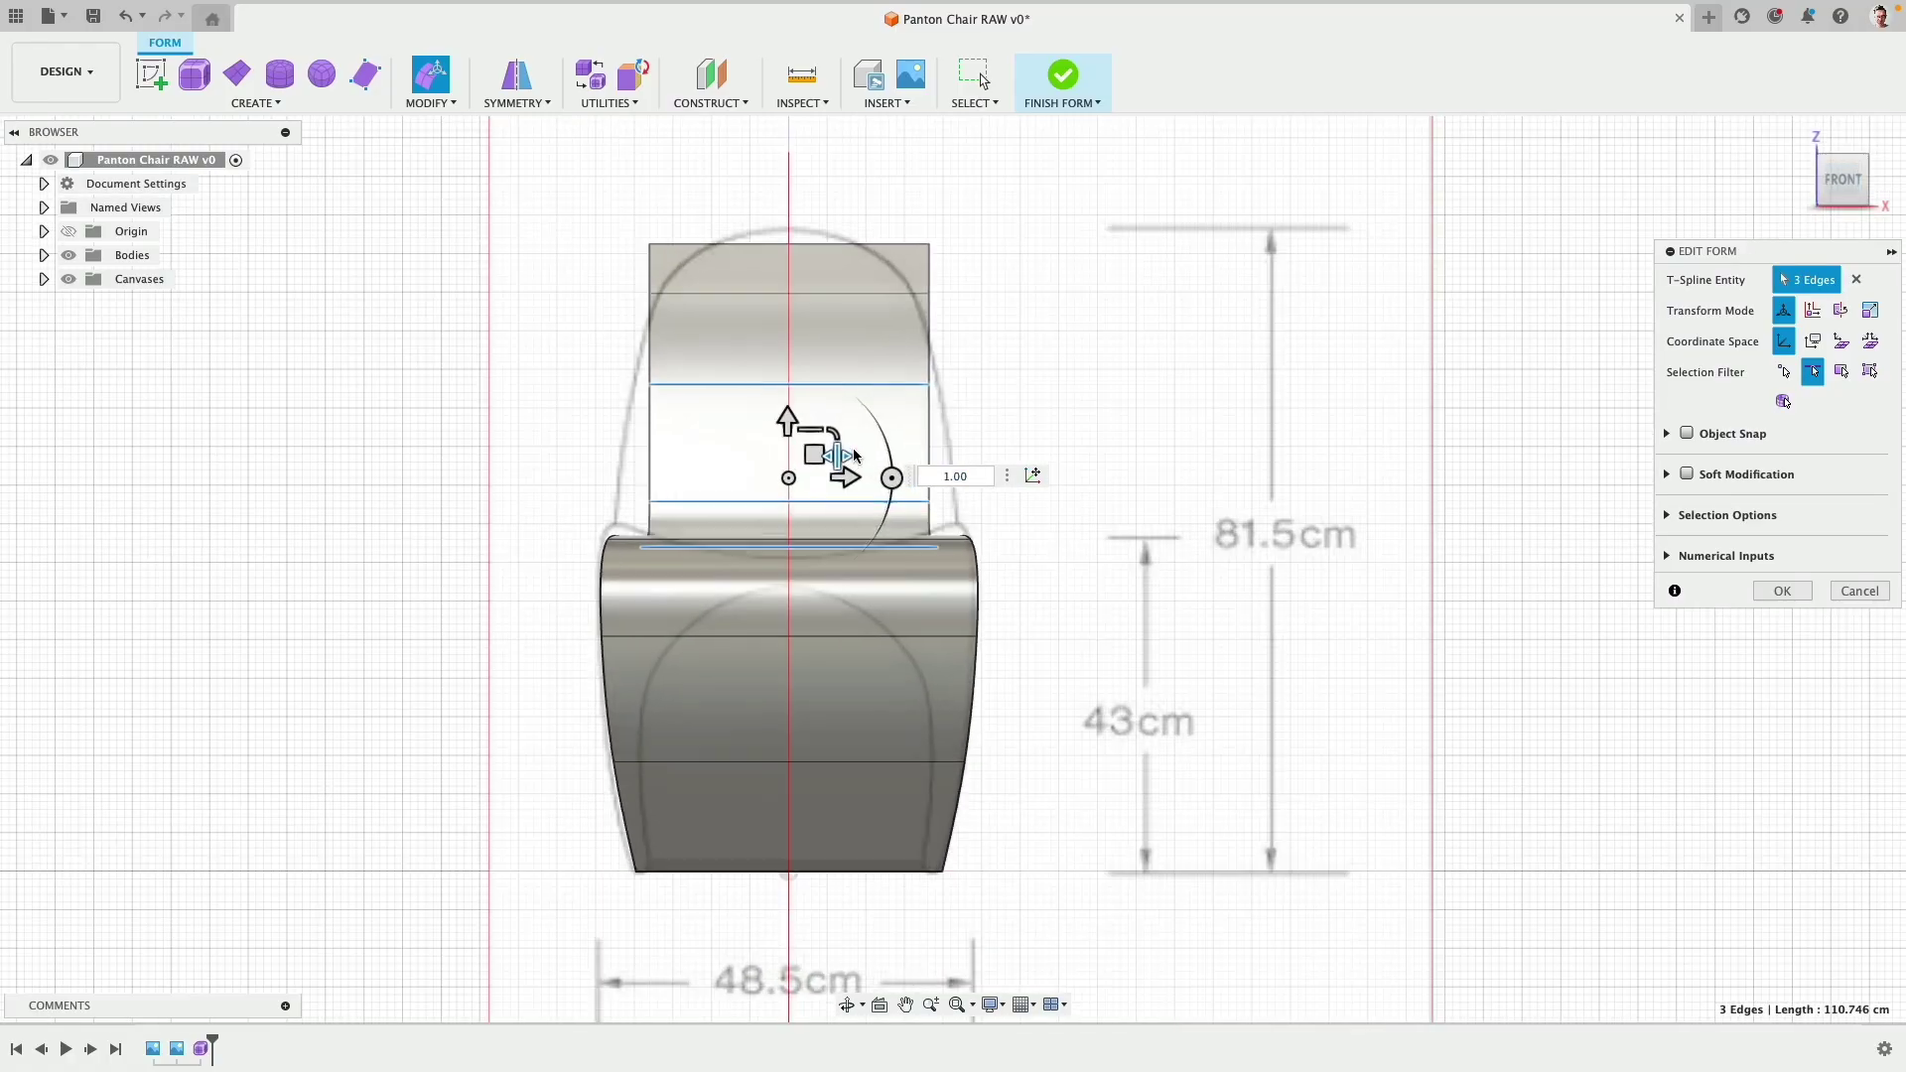
left_click_drag(825, 460, 832, 460)
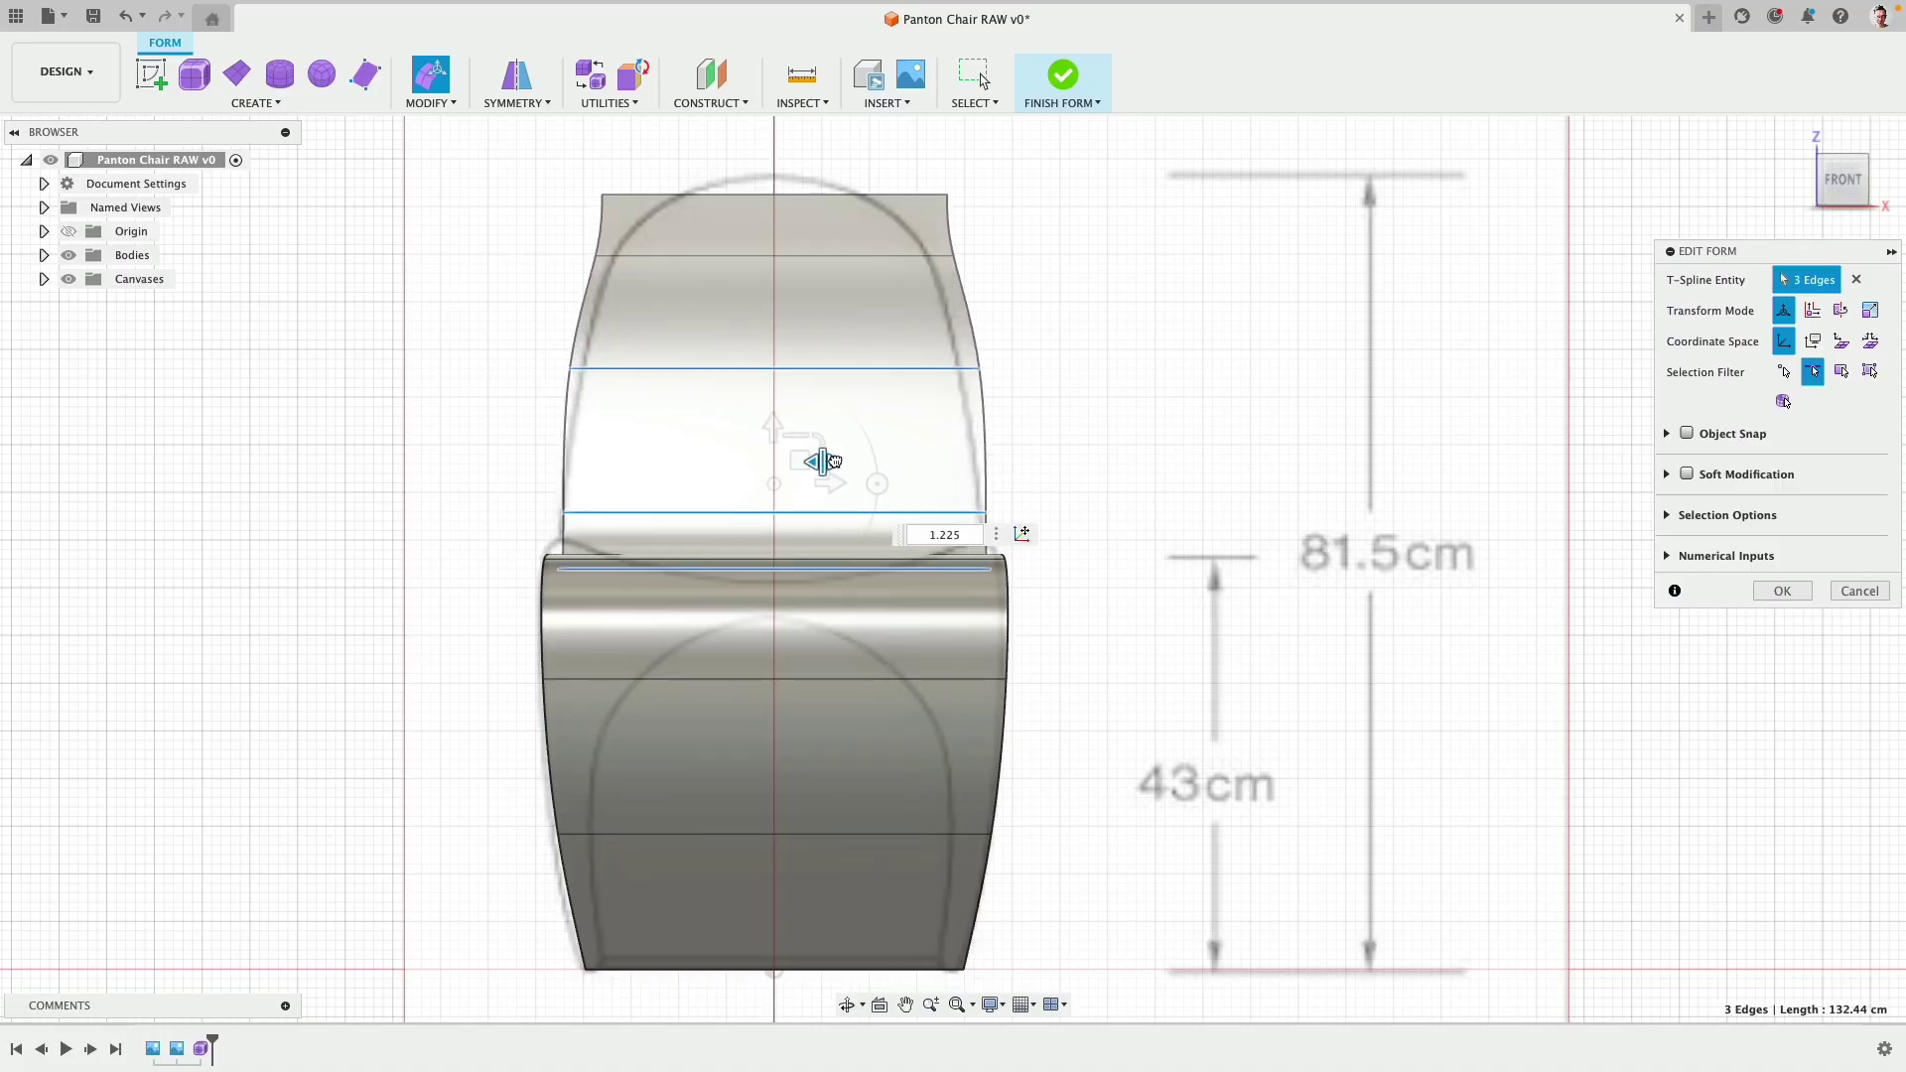
Step: Scale the backrest's top edge horizontally to 0.602 to approximate the rounded top on the front canvas
left_click(1016, 221)
middle_click_drag(873, 194, 834, 403)
left_click(834, 402)
left_click_drag(742, 344, 789, 366)
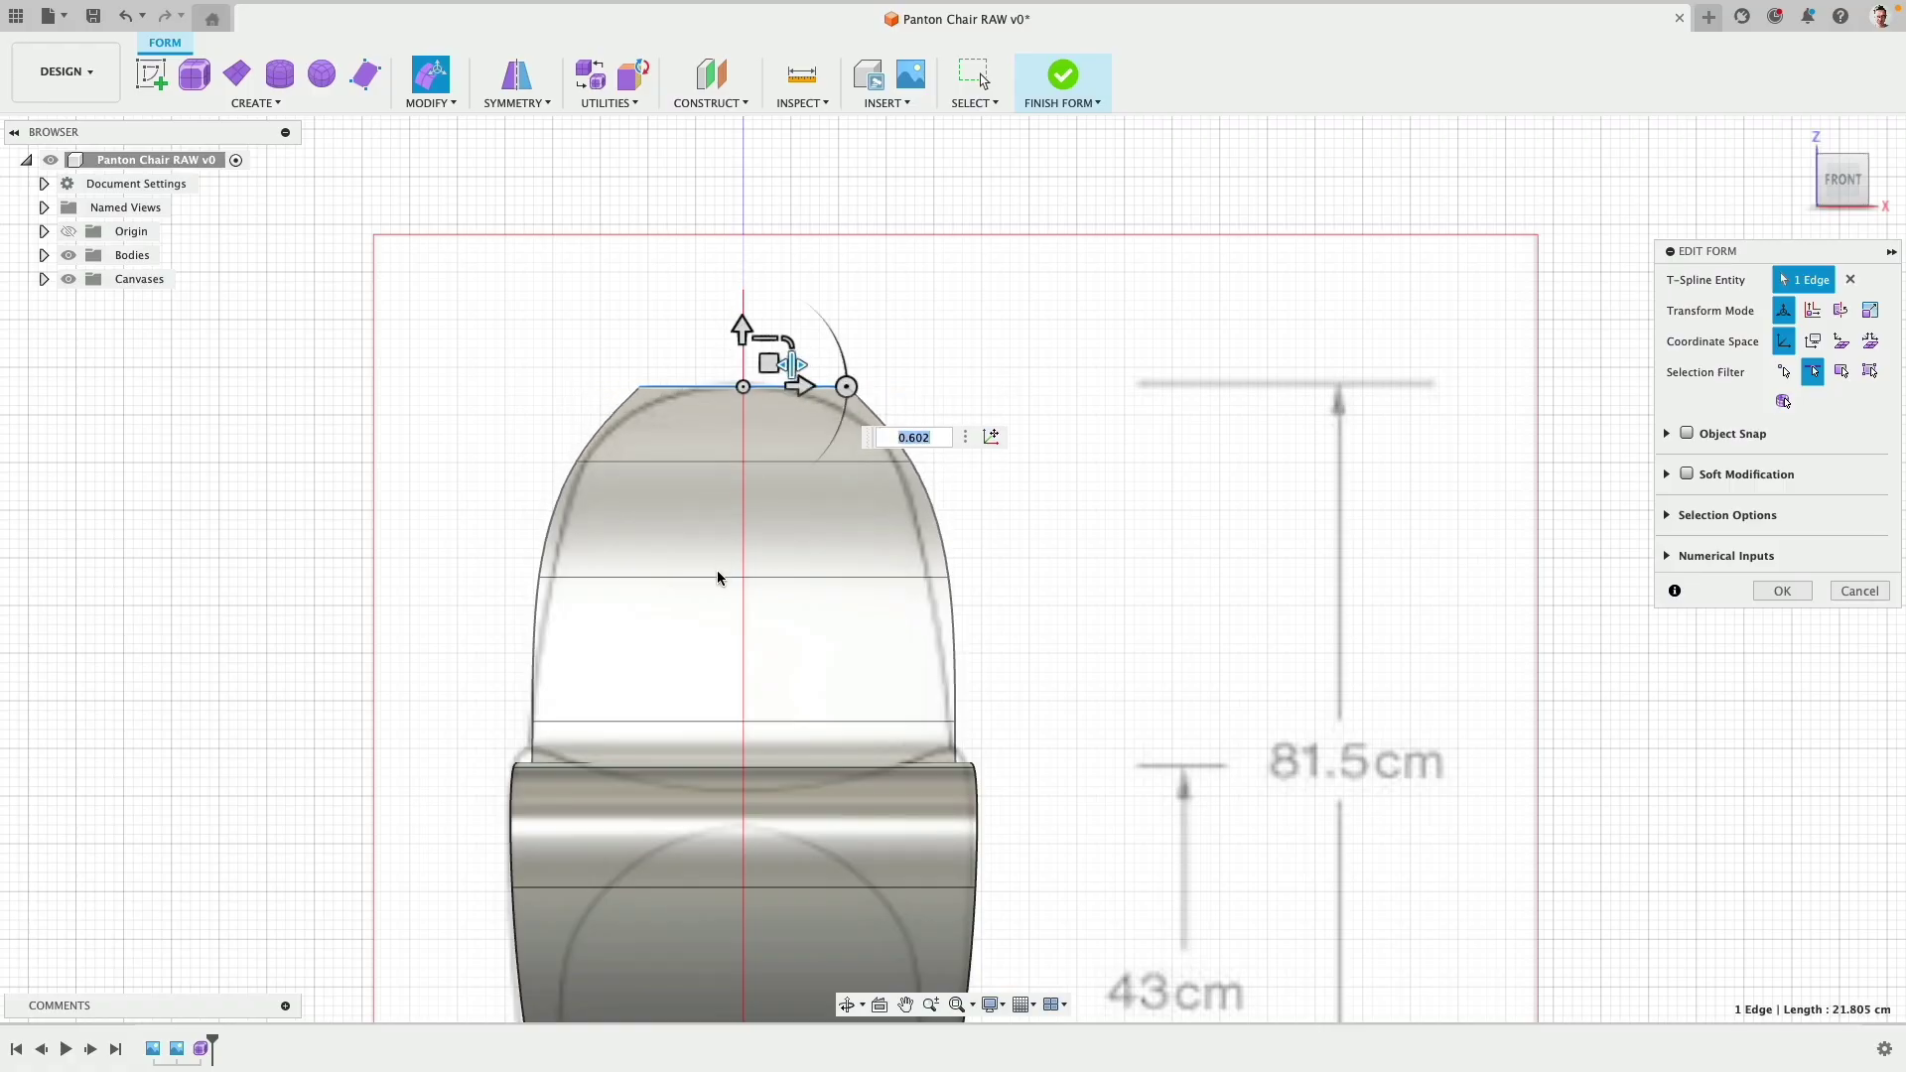
Step: Narrow the middle backrest edge to the canvas outline and scale the edge just below the top to 0.922
left_click(717, 577)
left_click_drag(792, 556, 780, 549)
left_click(818, 462)
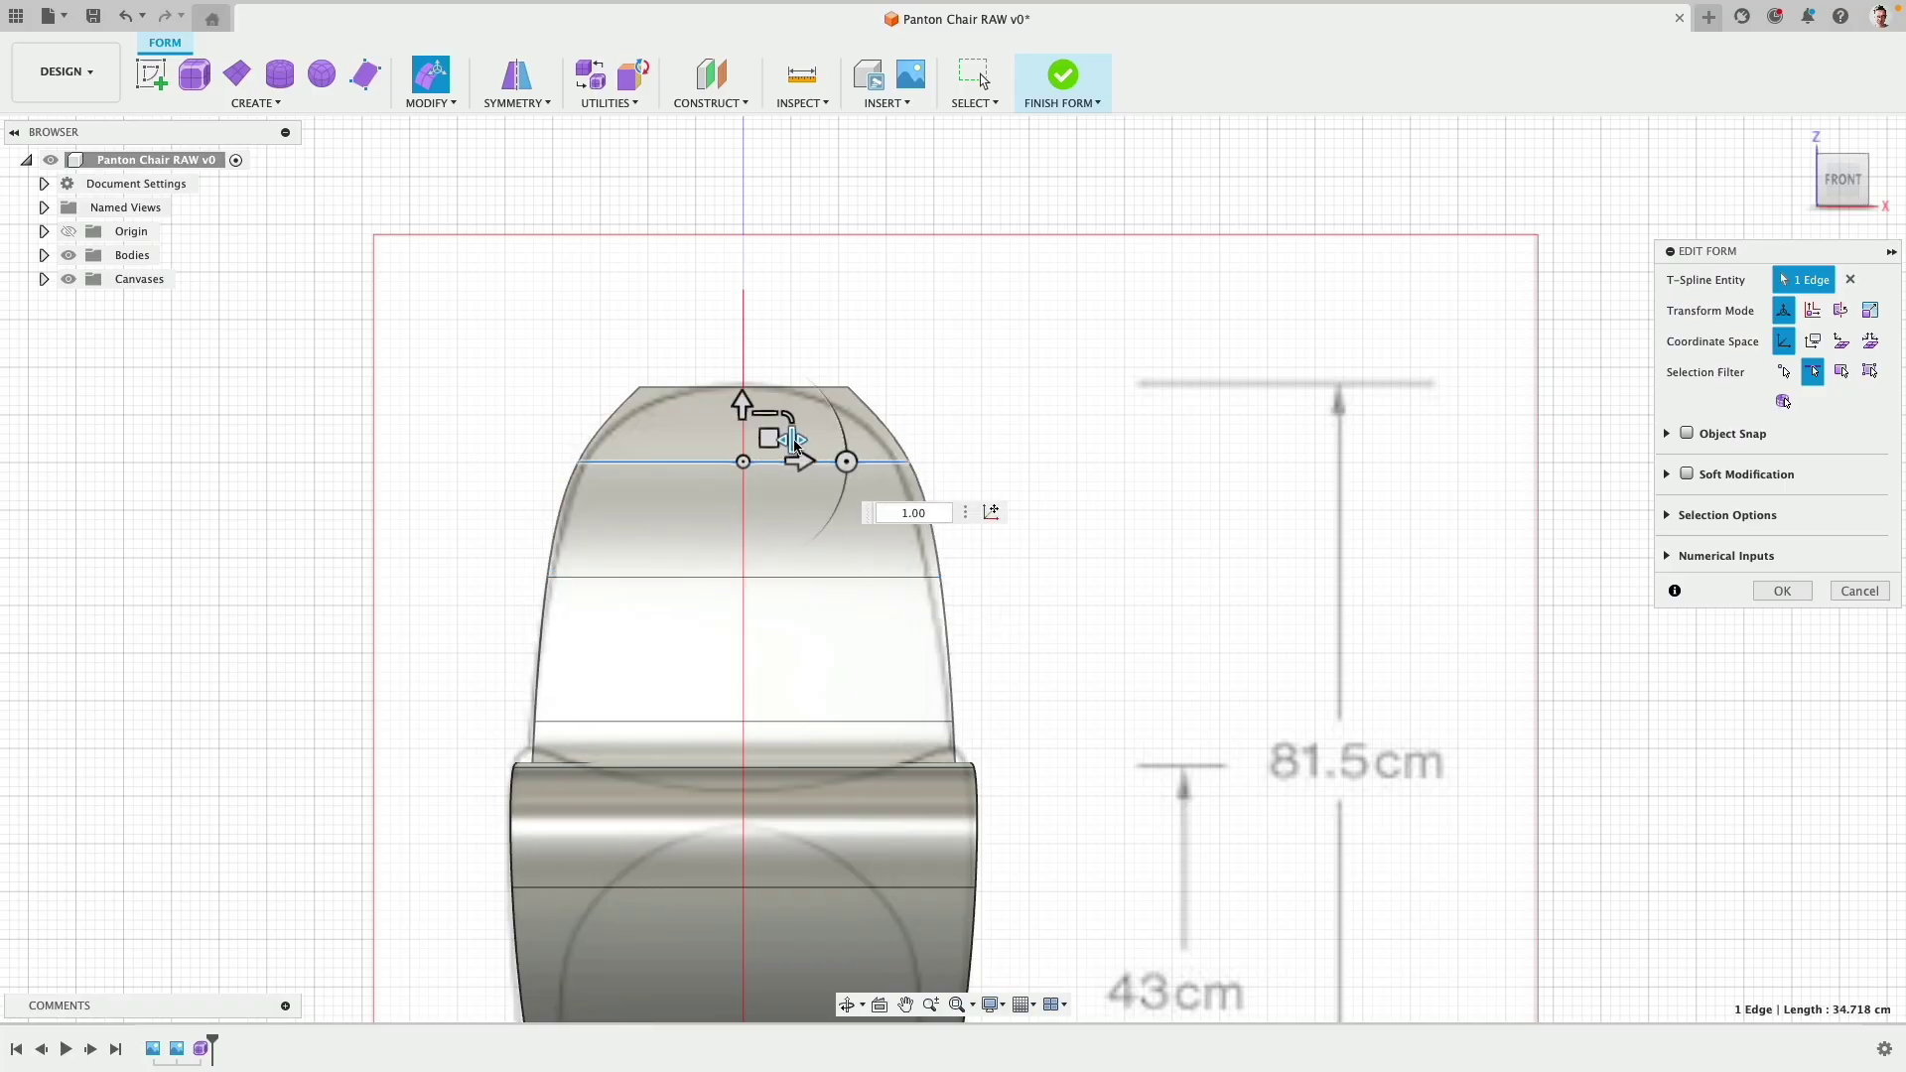
left_click_drag(794, 440, 784, 440)
scroll(876, 624, "down", 3)
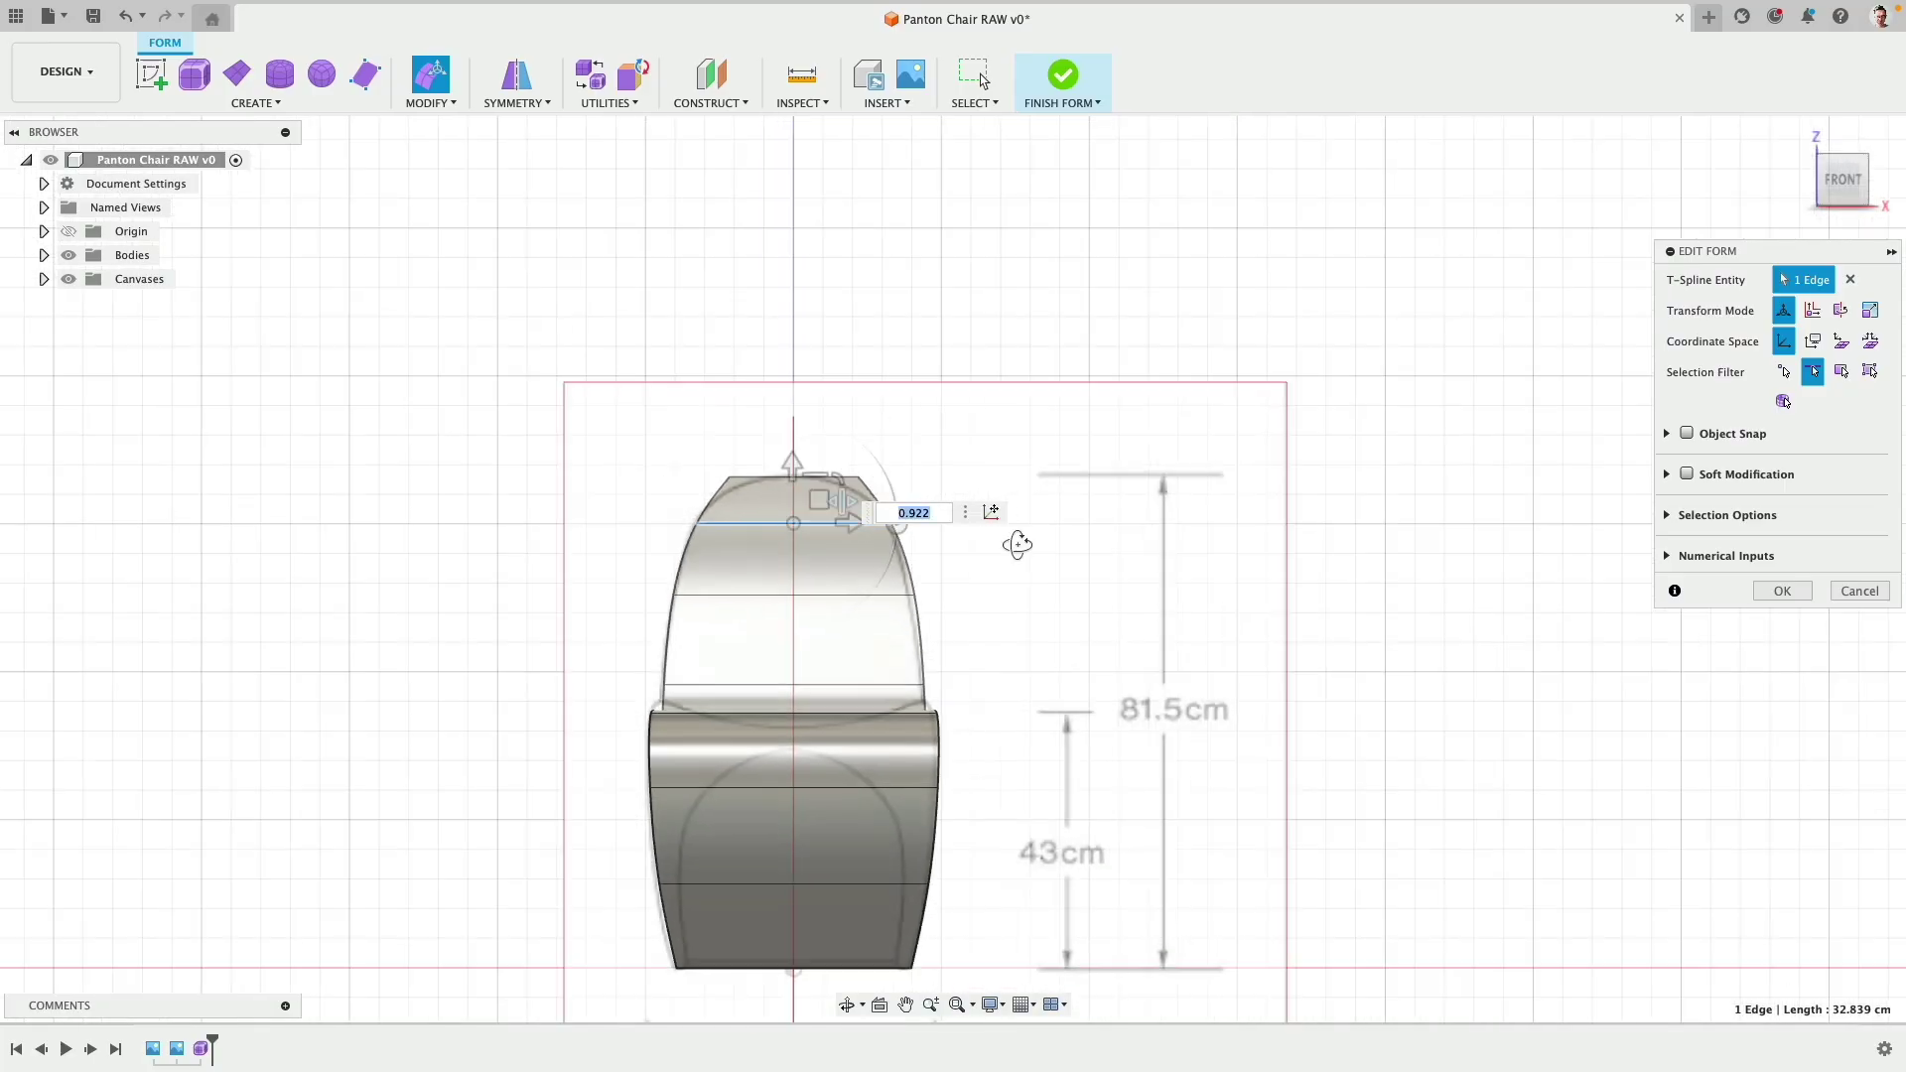
middle_click_drag(996, 571, 1617, 467, "shift")
left_click(1760, 585)
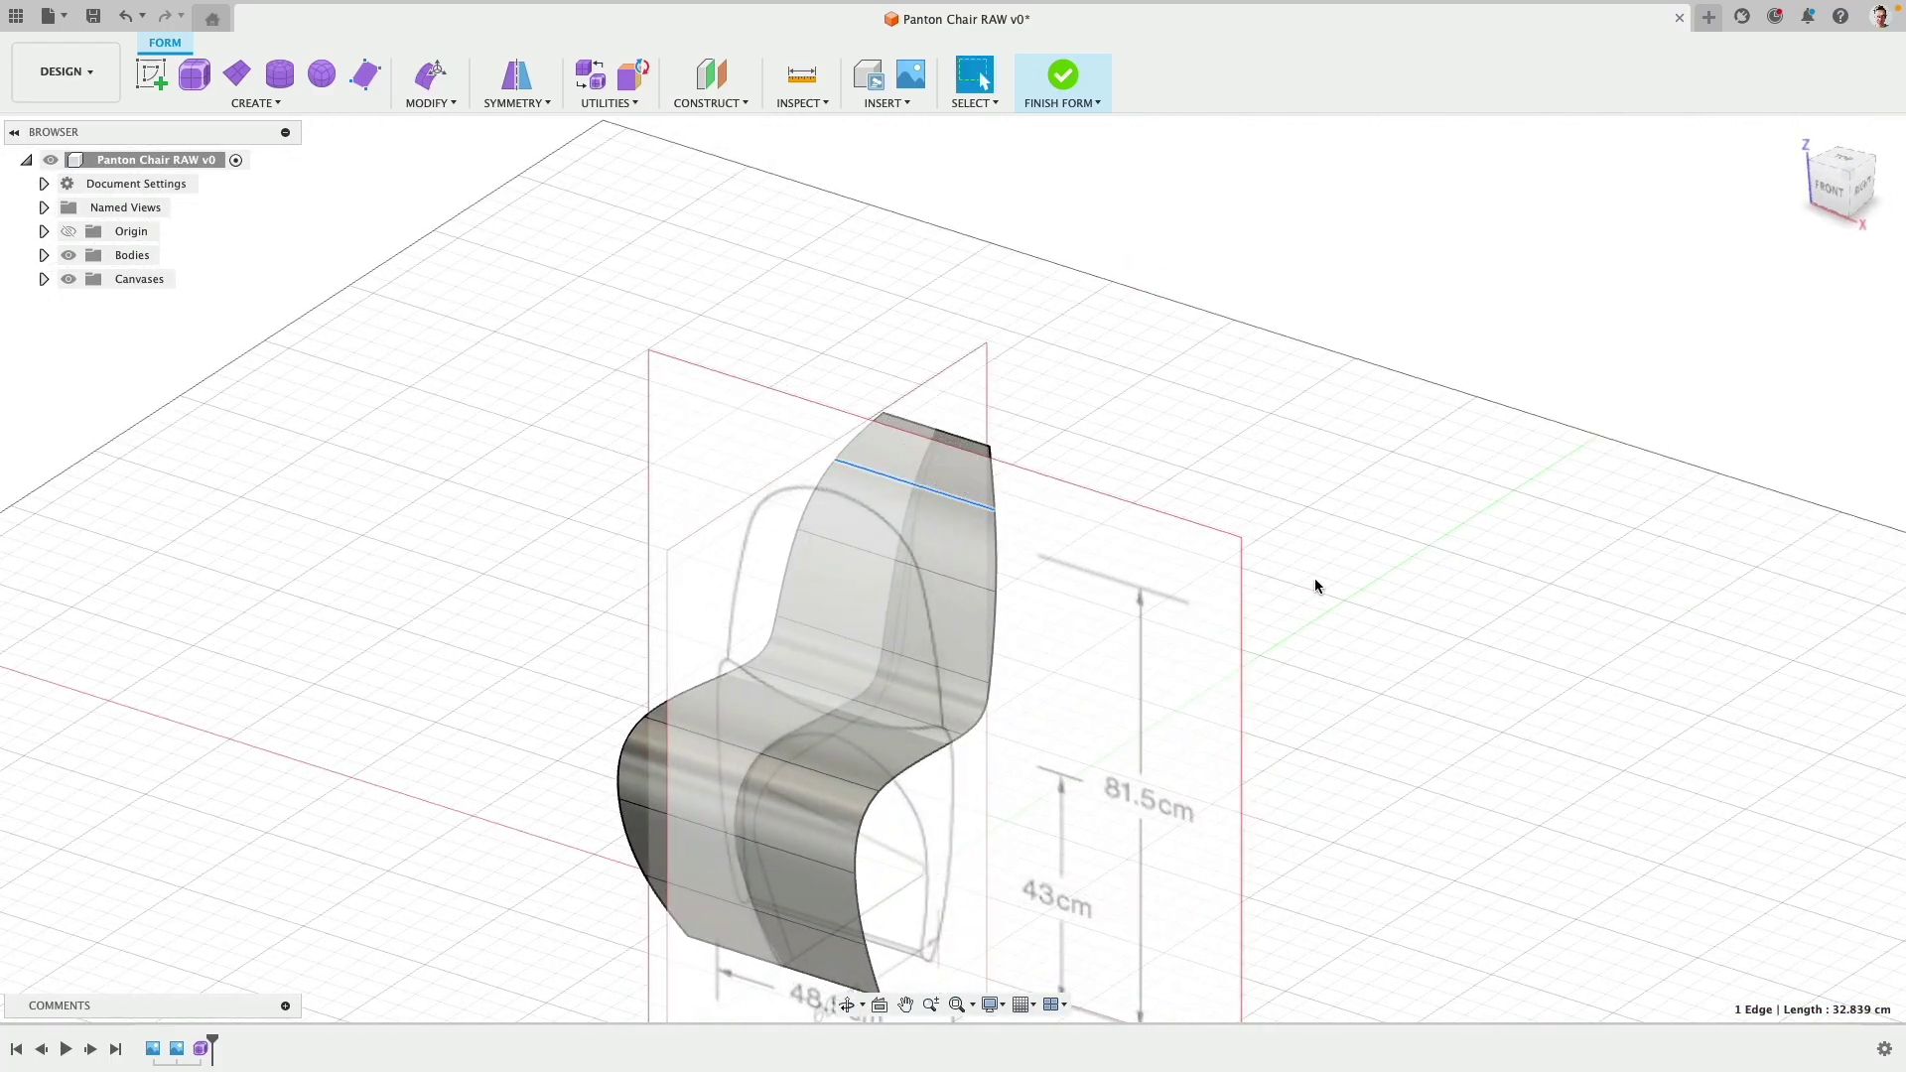
Step: Uncrease the two corner vertices at the top of the backrest to round it off
scroll(1314, 577, "down", 5)
left_click(408, 206)
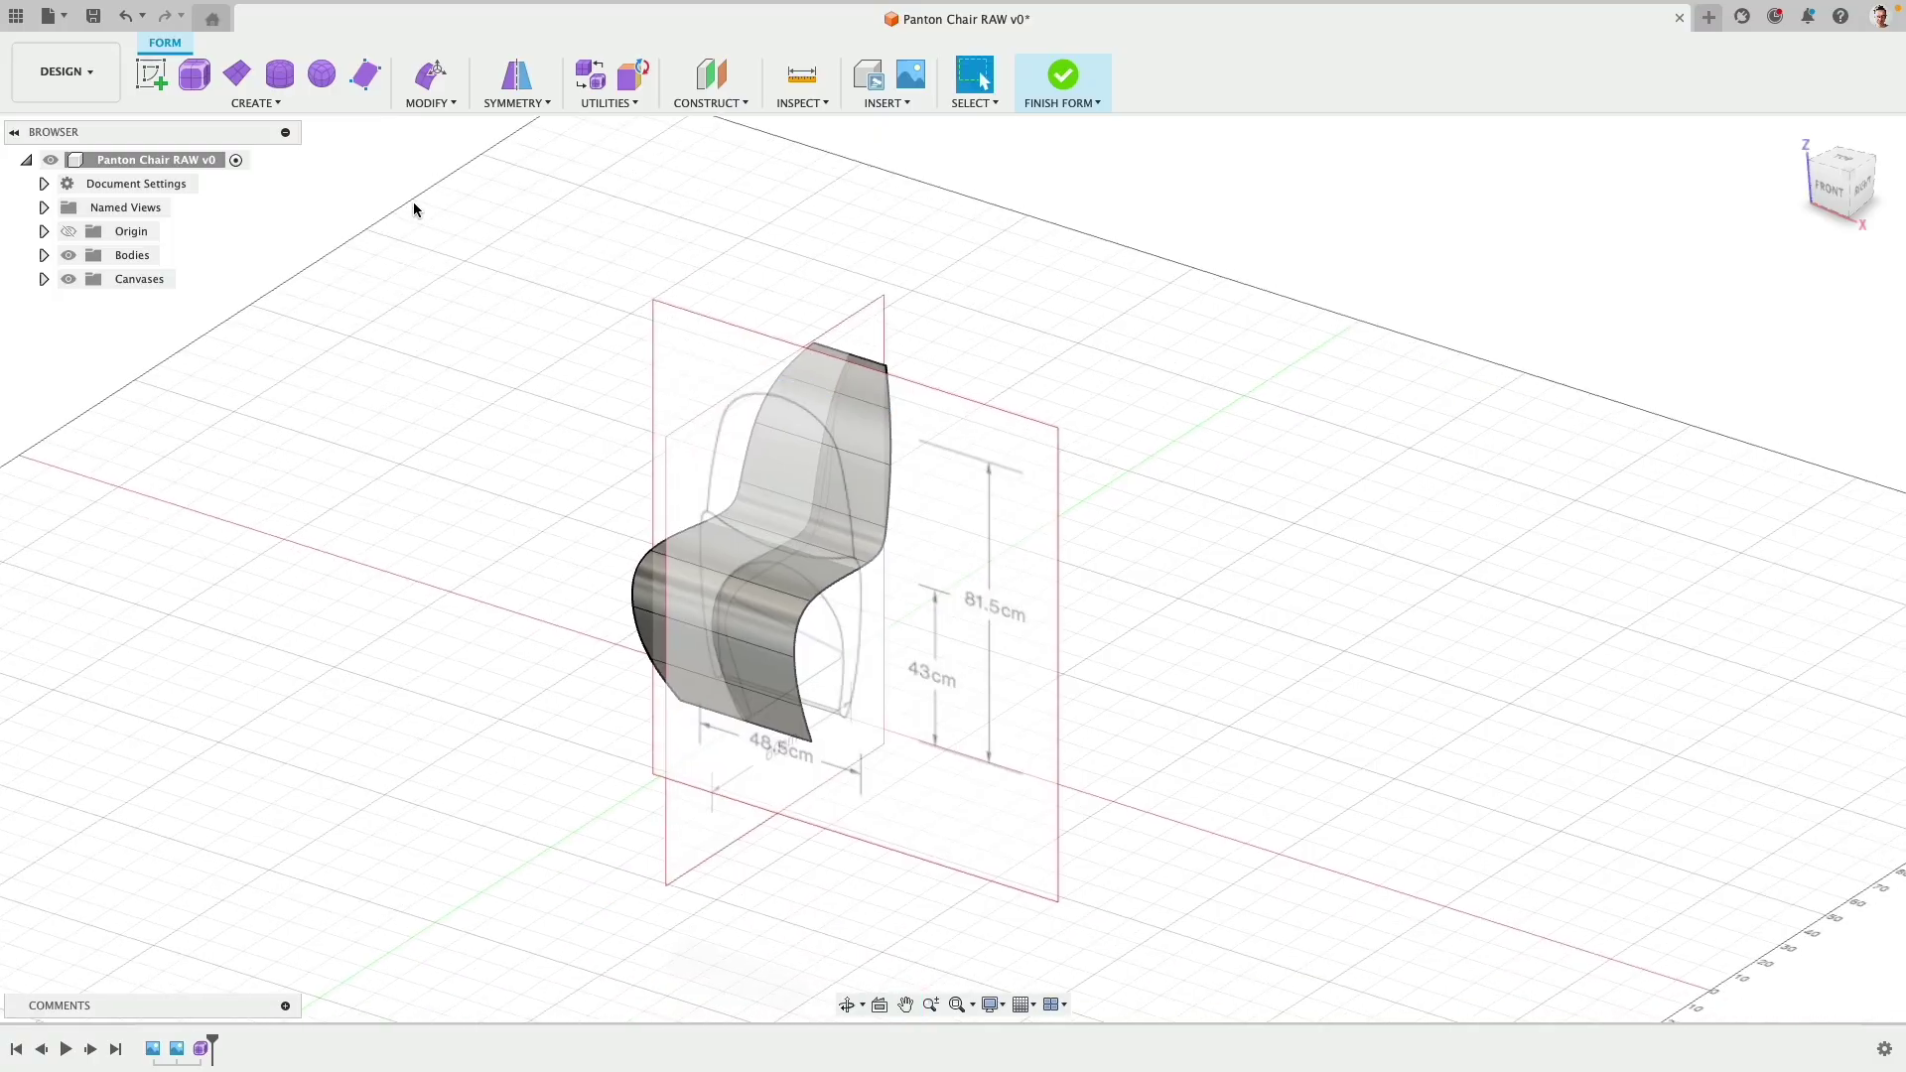
left_click(425, 104)
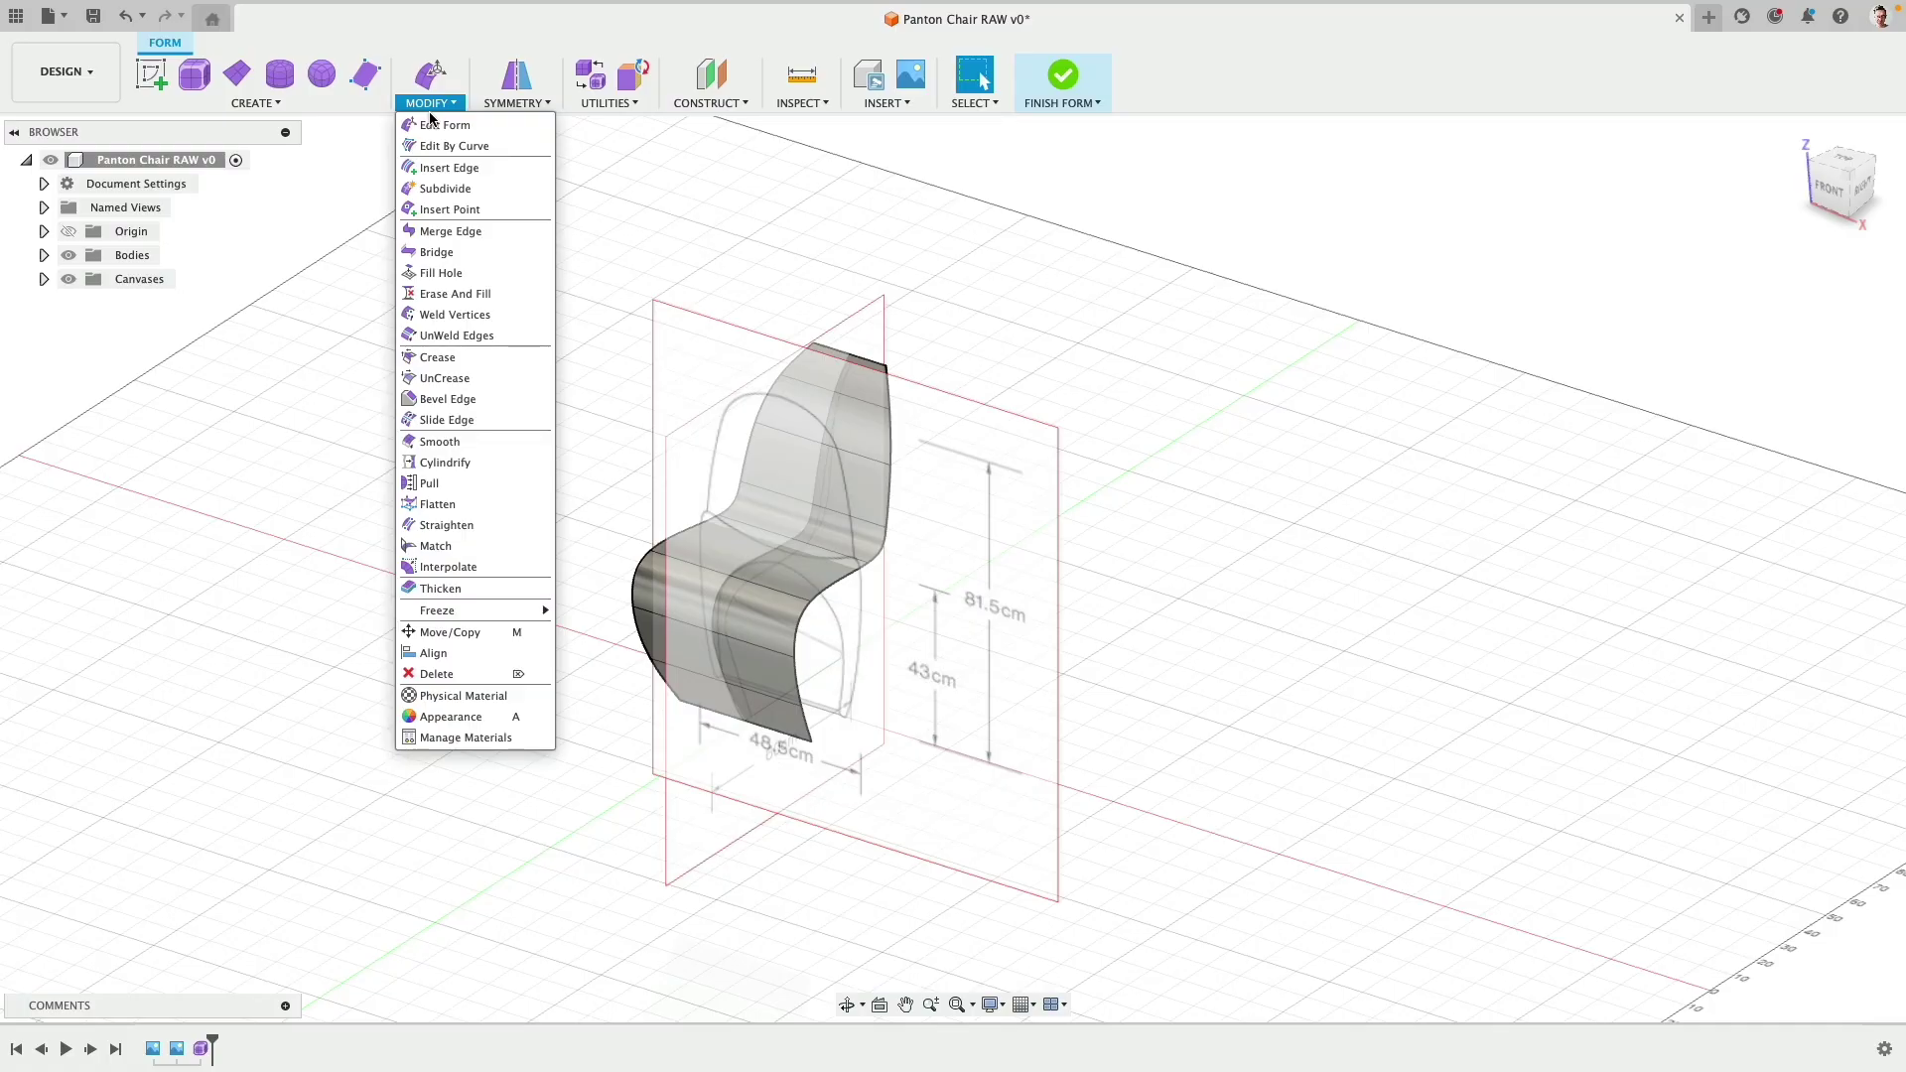
left_click(494, 379)
left_click(875, 367)
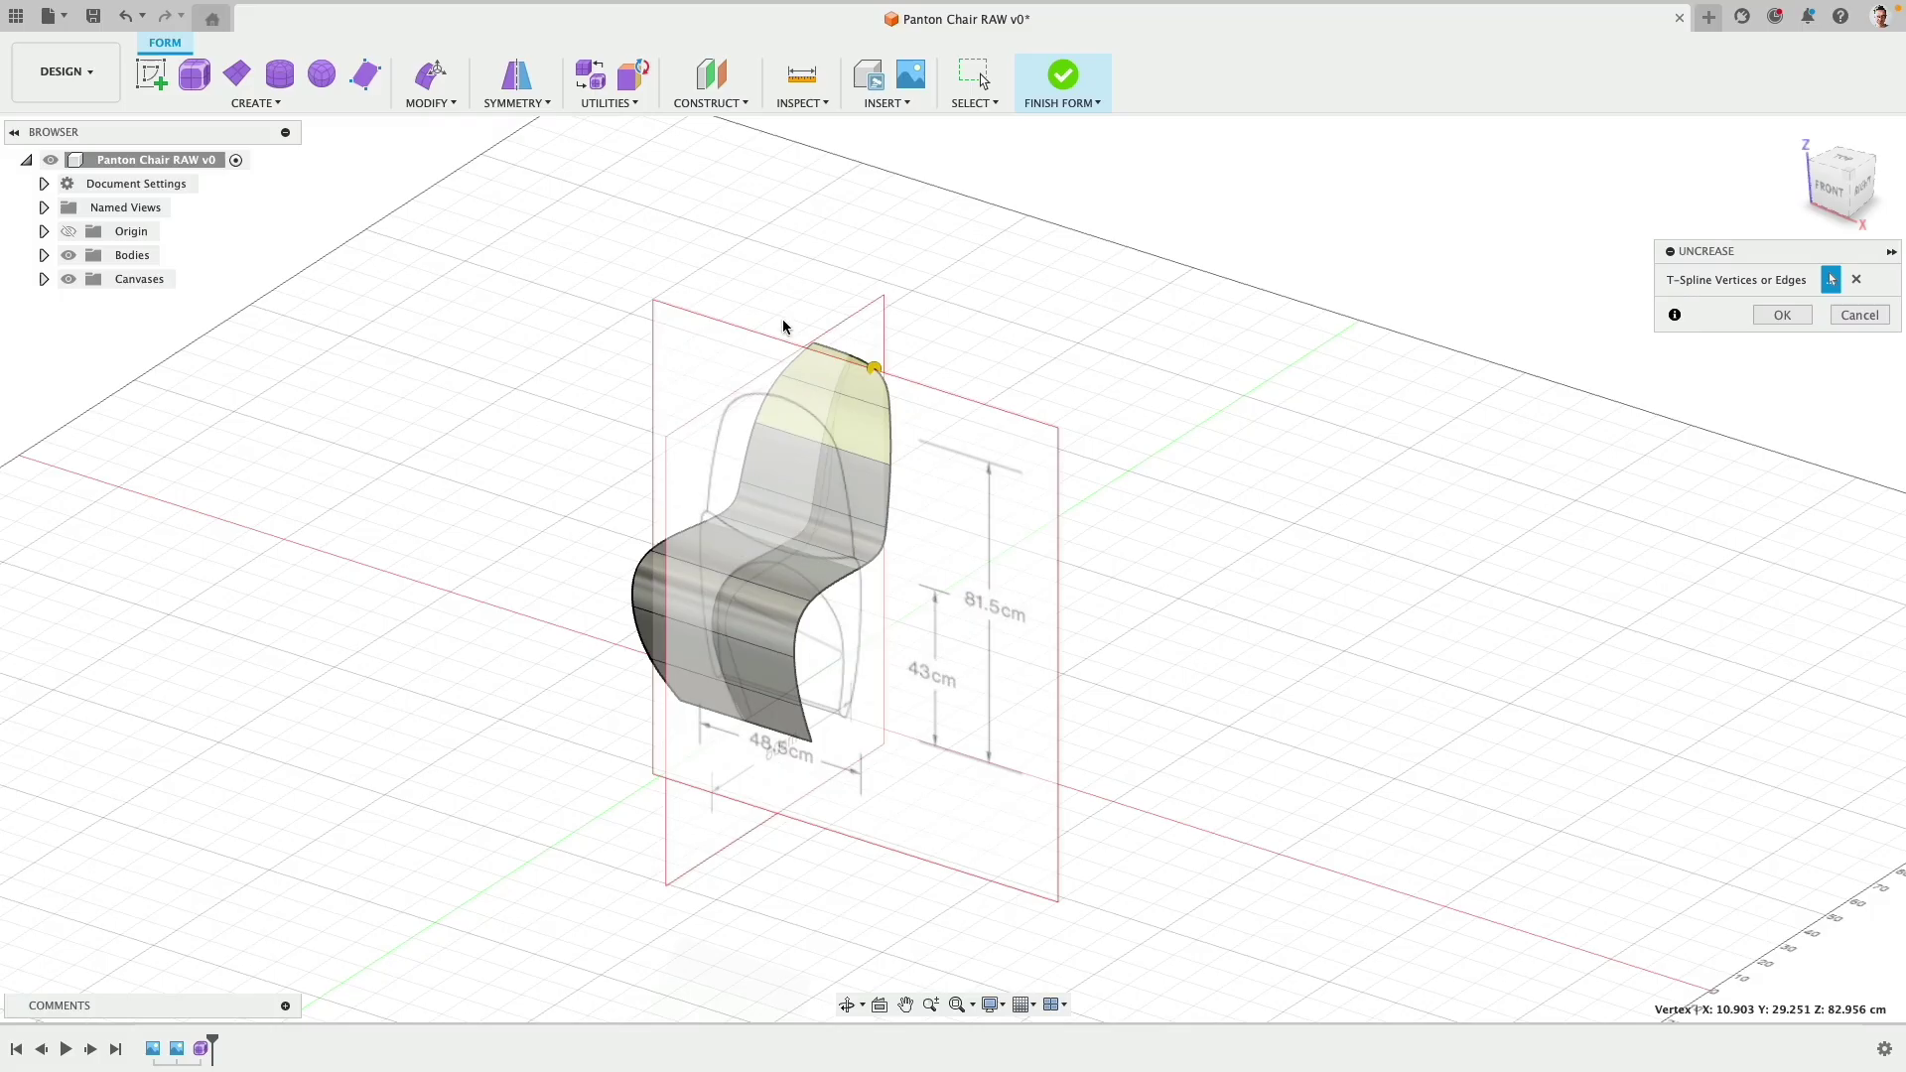
left_click(812, 343)
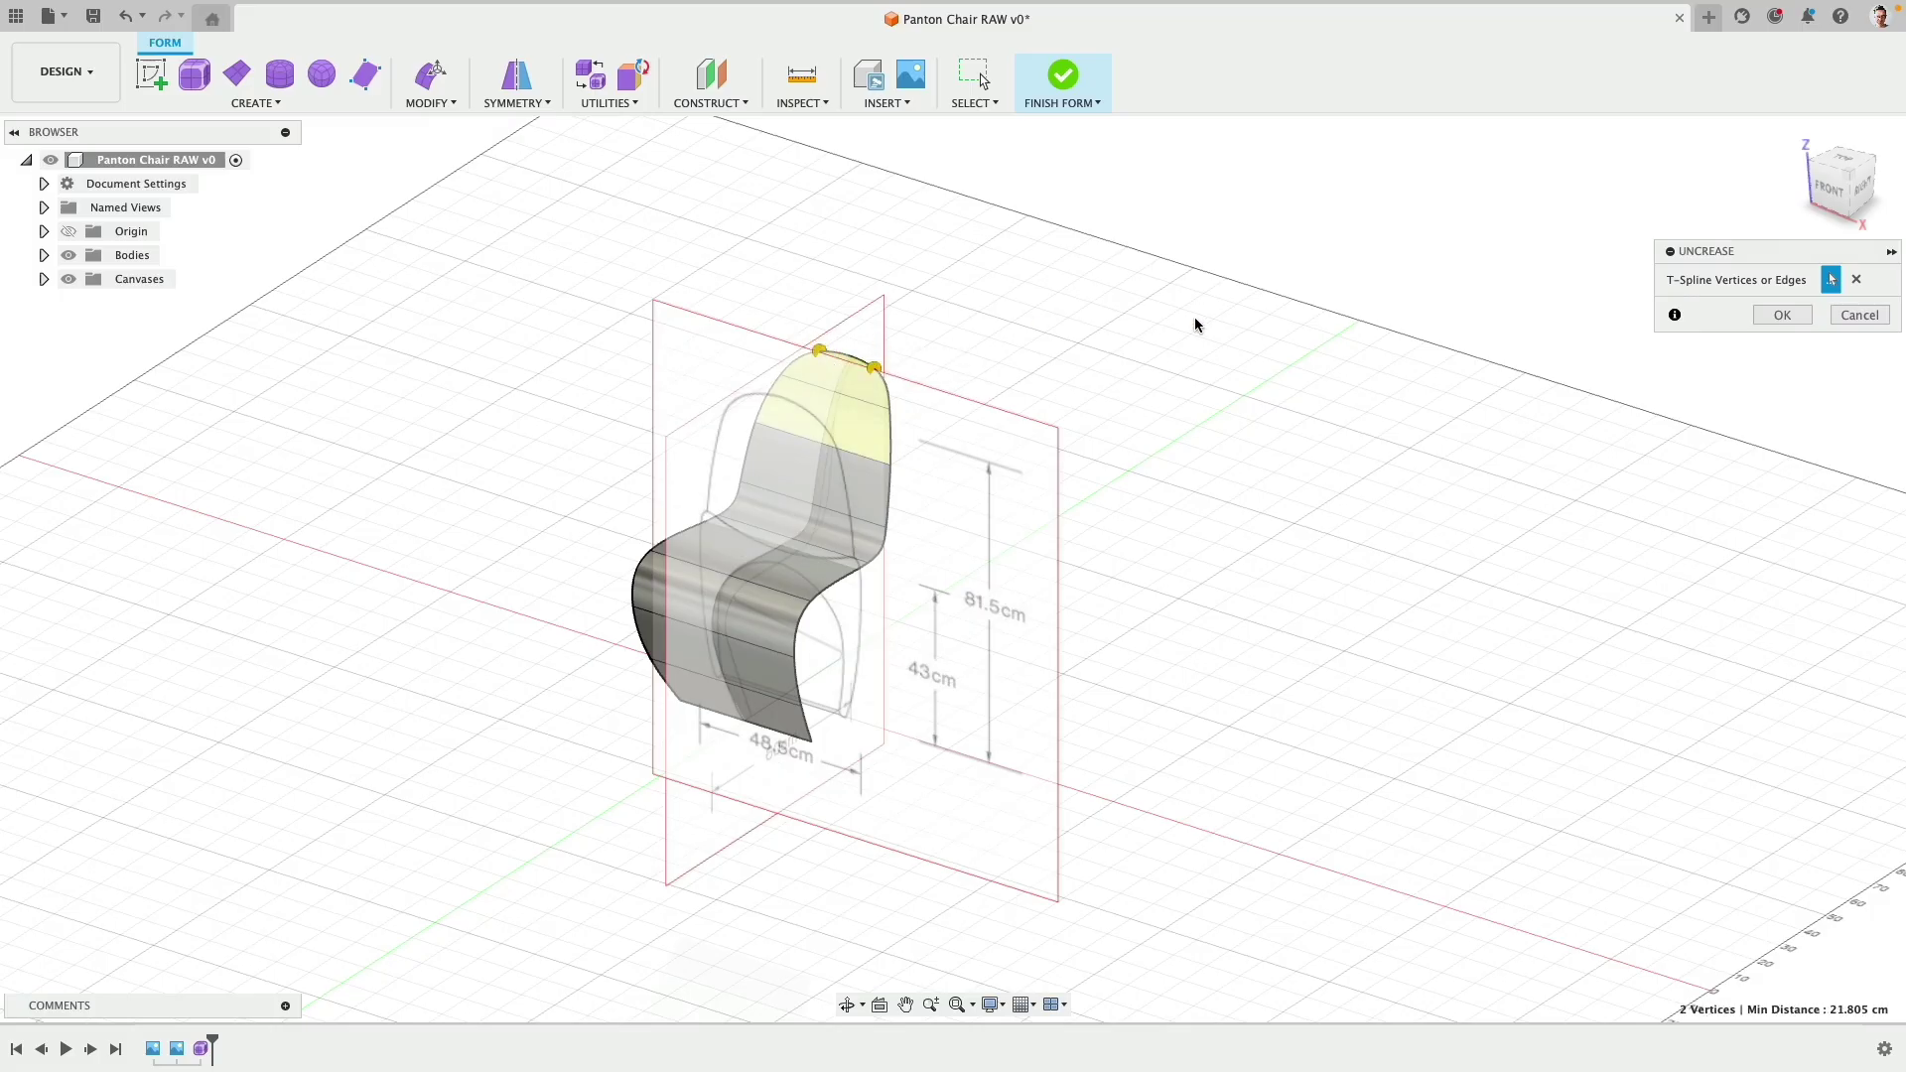
left_click(1773, 318)
scroll(1164, 370, "up", 3)
middle_click_drag(871, 380, 955, 353, "shift")
left_click(1849, 186)
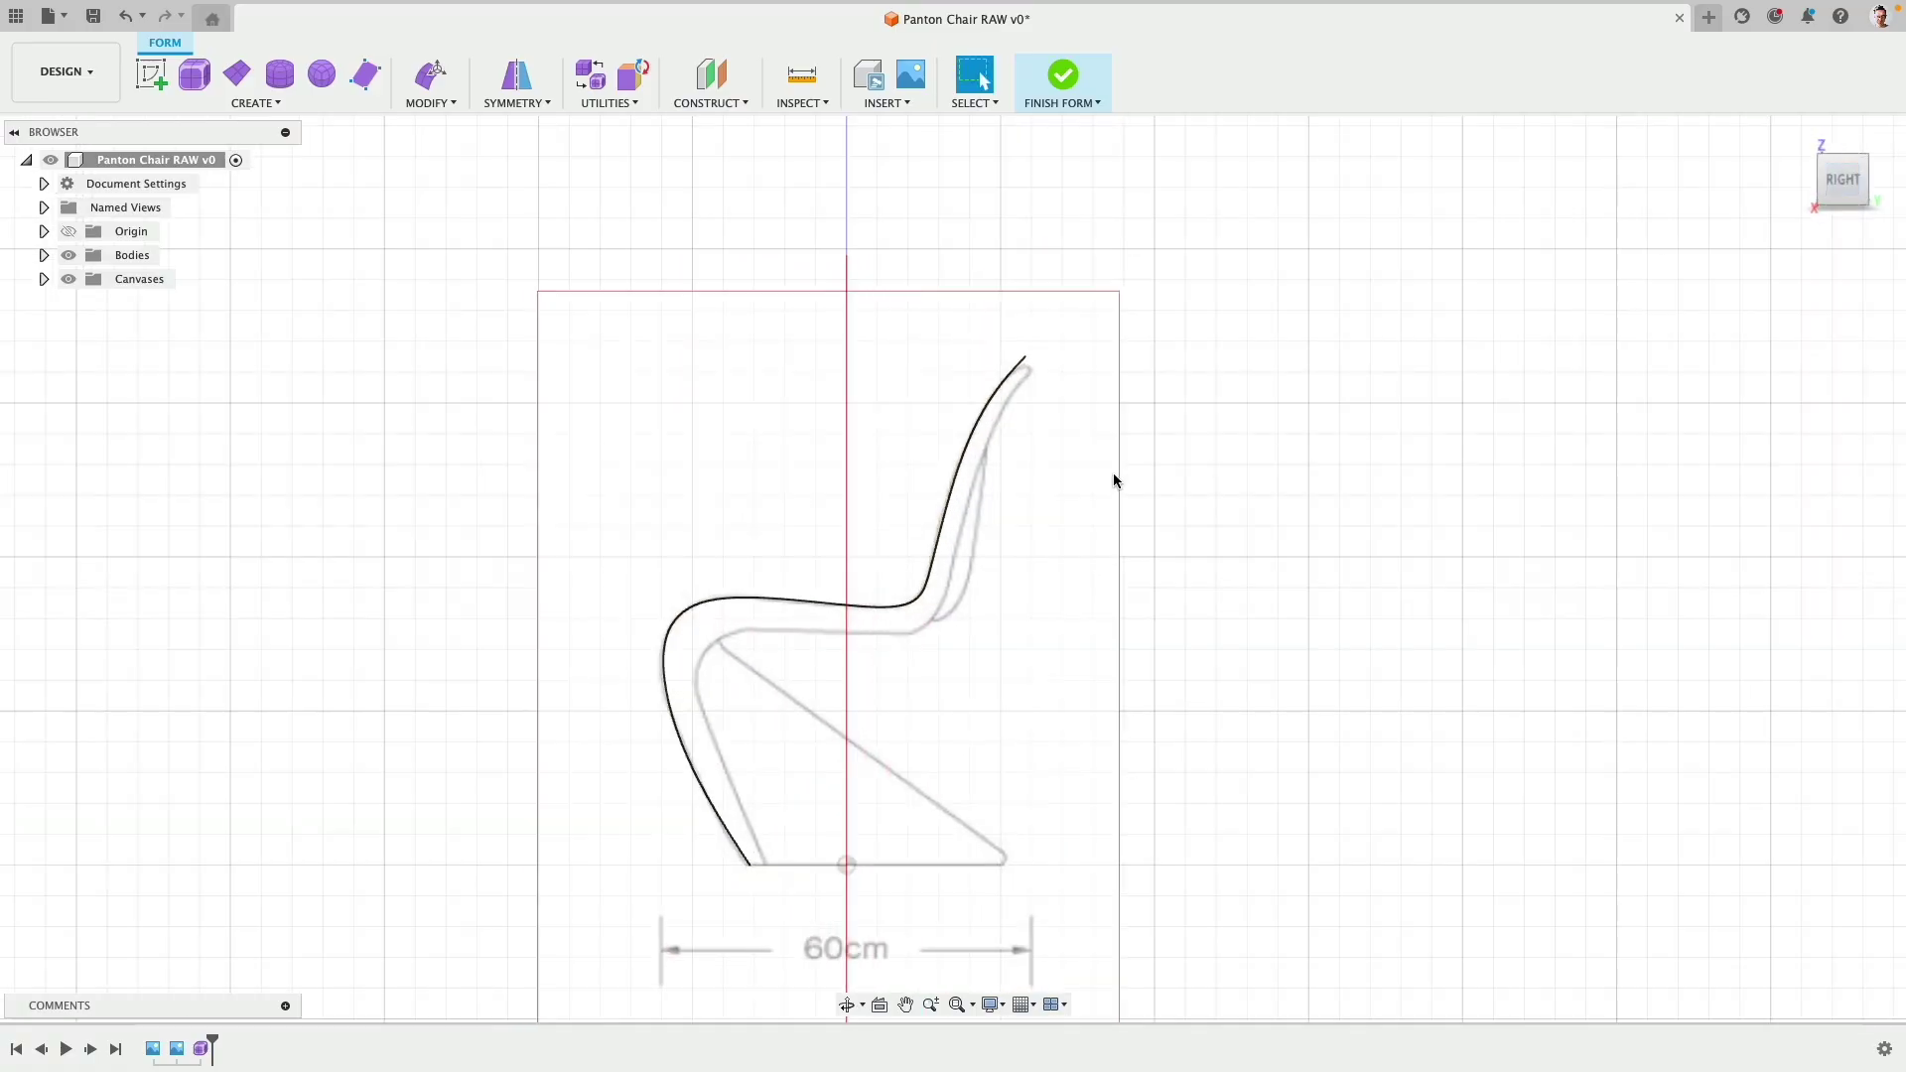
scroll(1110, 491, "down", 2)
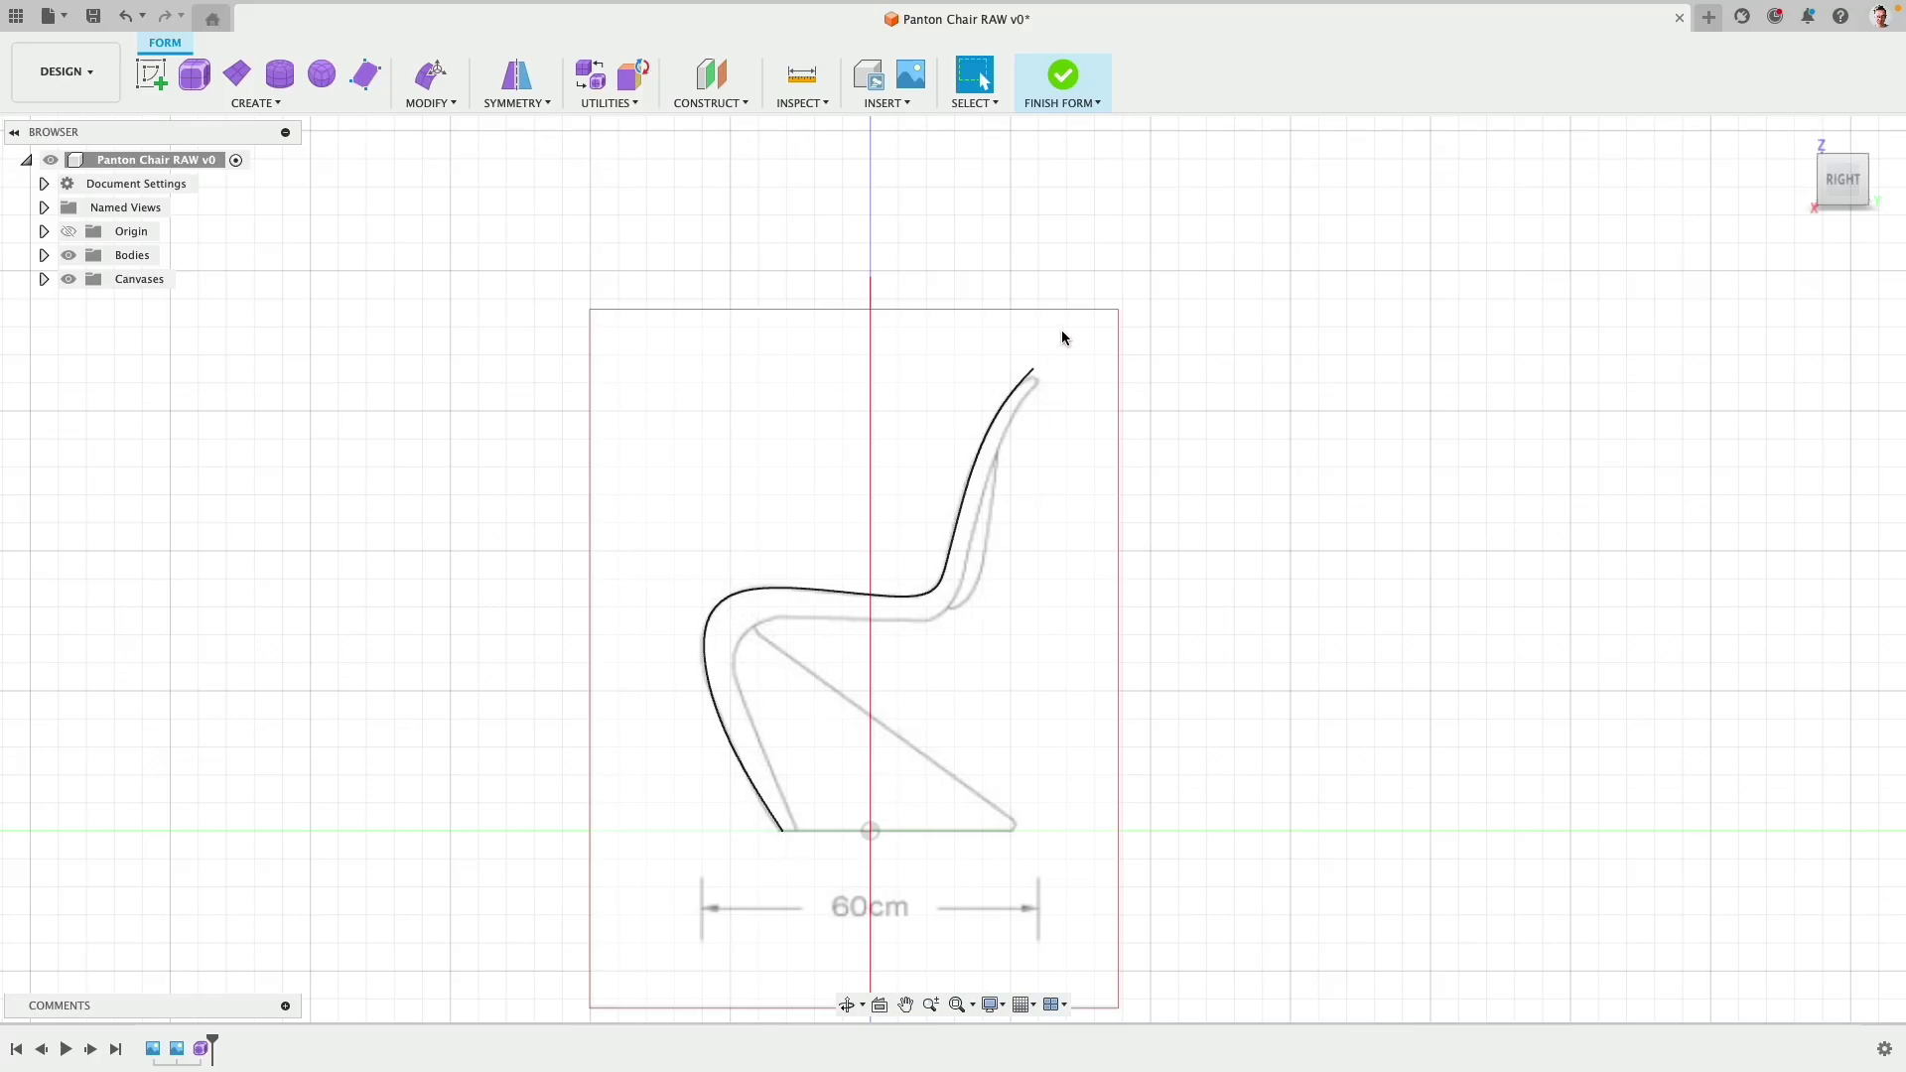
middle_click_drag(776, 512, 860, 566, "shift")
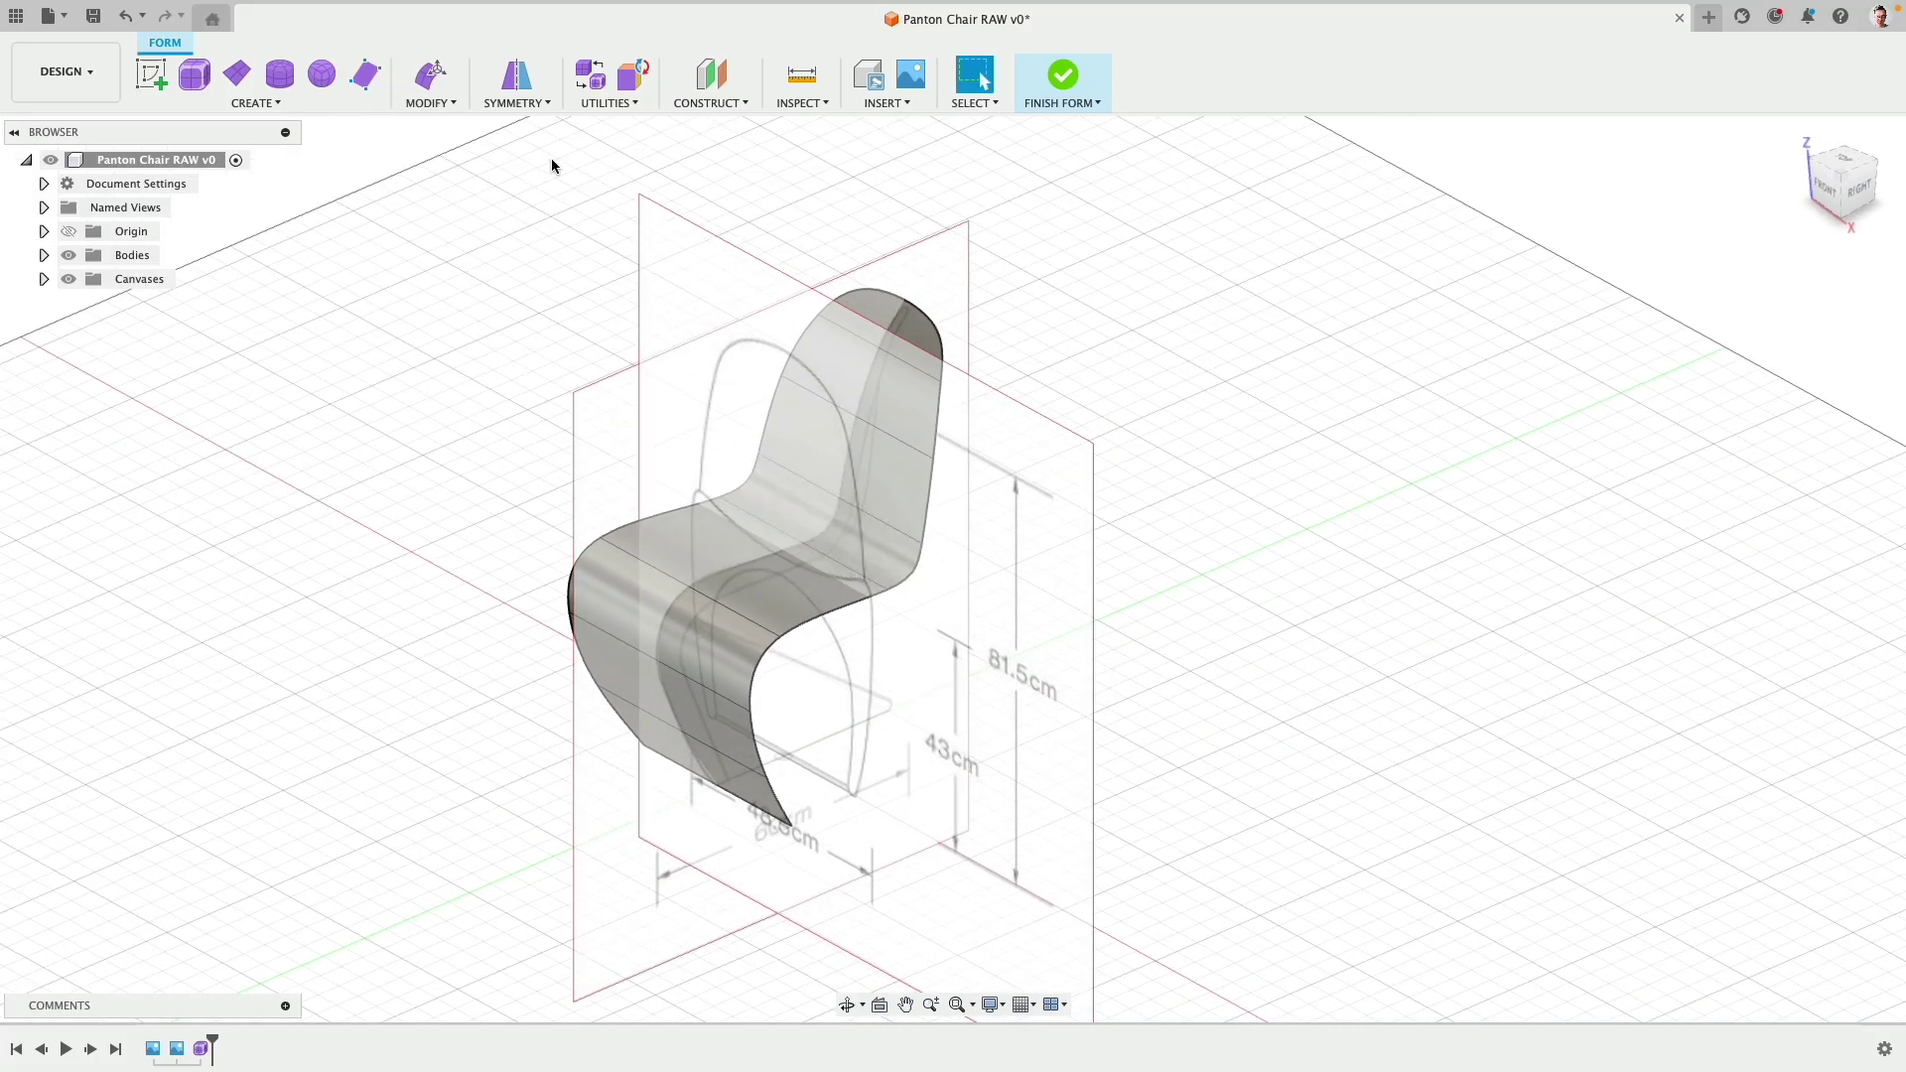
Step: Insert a single simple edge loop at location 0.50 down the middle of the chair, using all edges along one long side
double_click(938, 419)
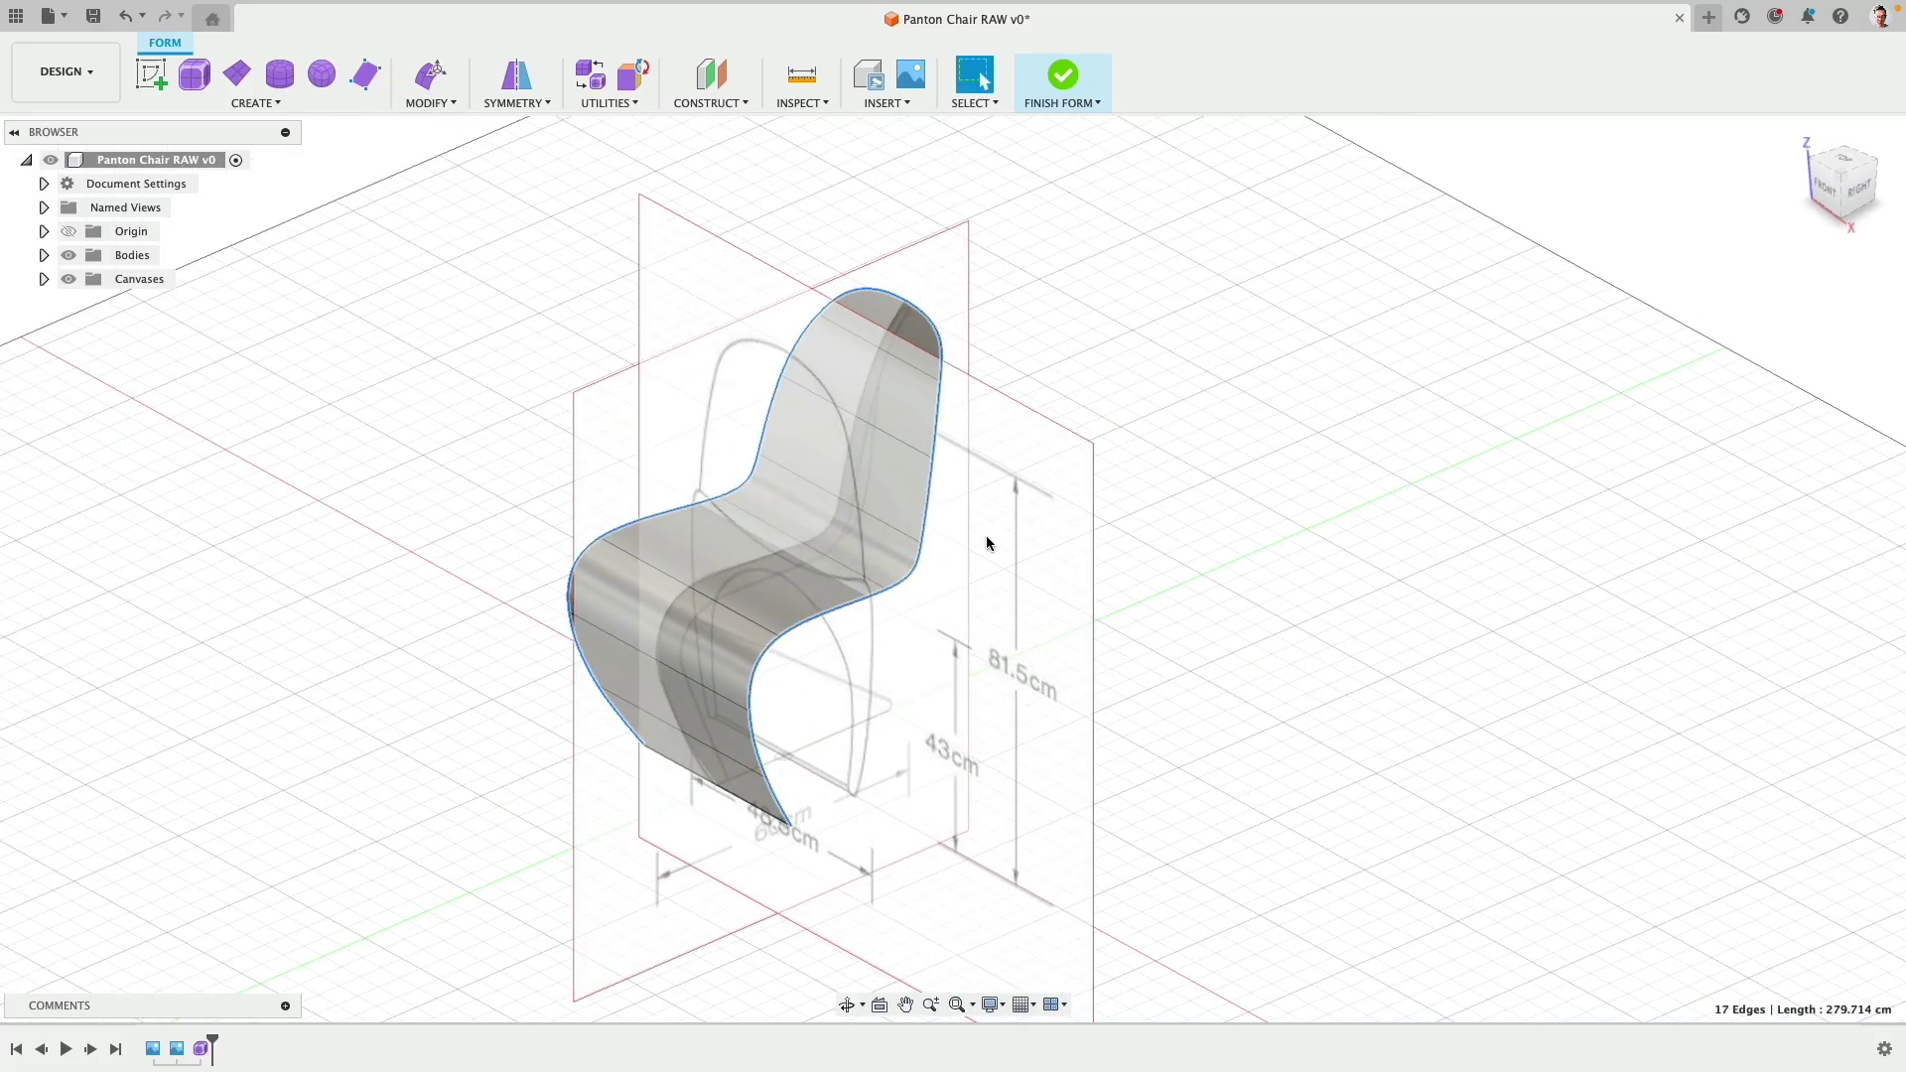
left_click(1104, 332)
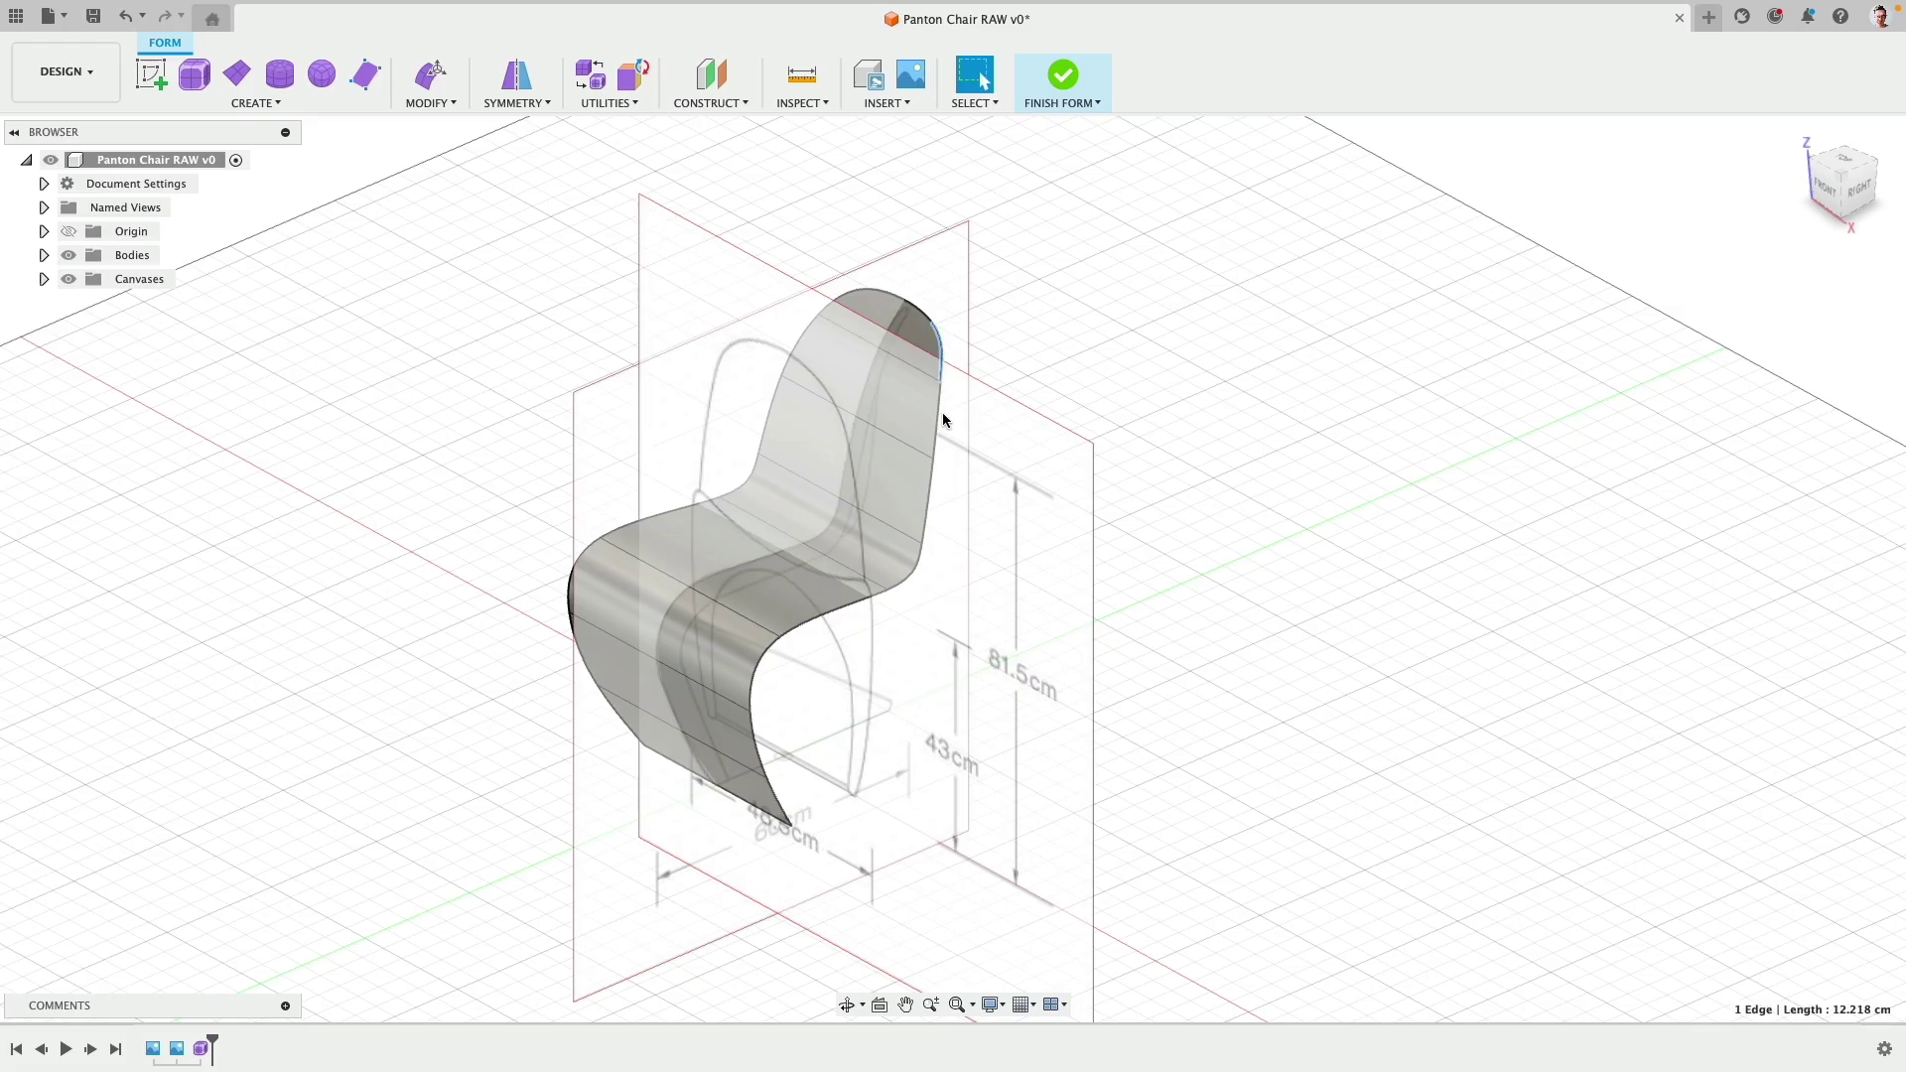
left_click(939, 417, "shift")
left_click(928, 513, "shift")
left_click(897, 586, "shift")
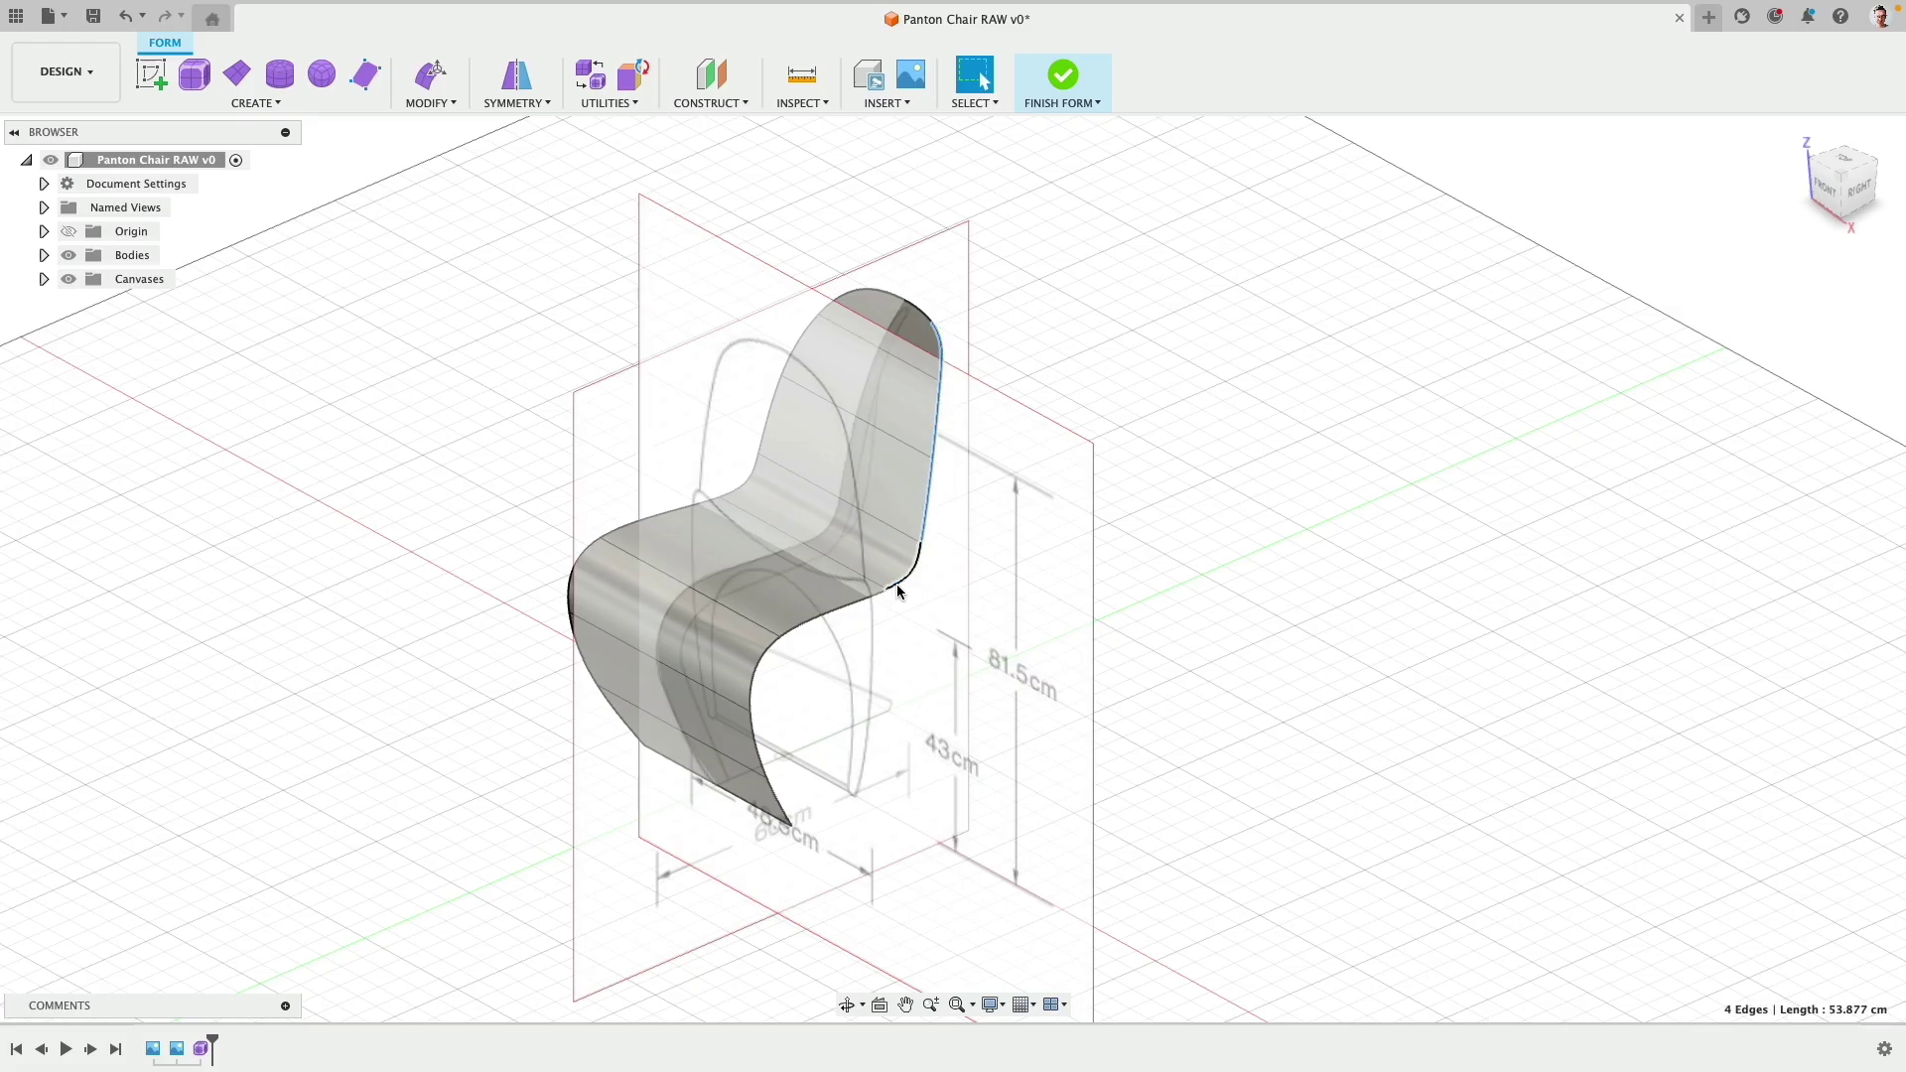
left_click(751, 686, "shift")
left_click(752, 735, "shift")
left_click(779, 802, "shift")
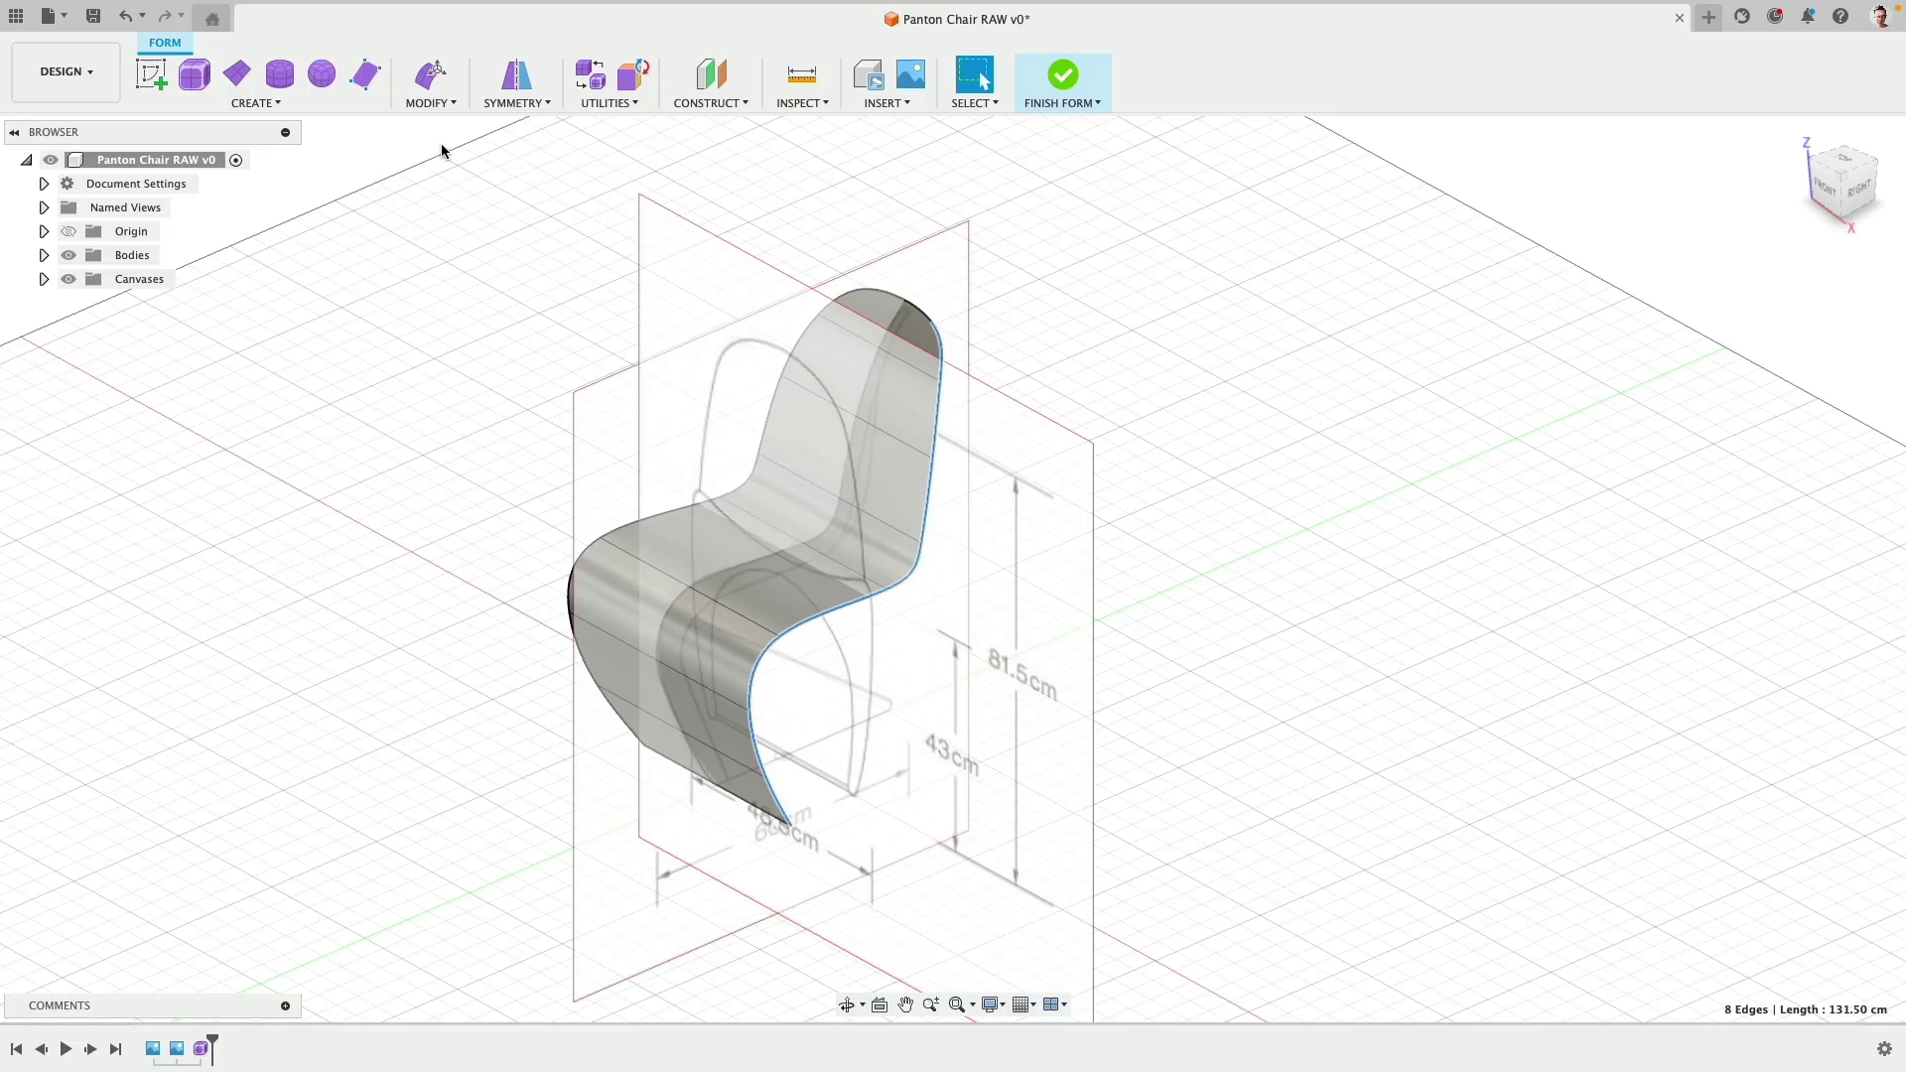
left_click(450, 103)
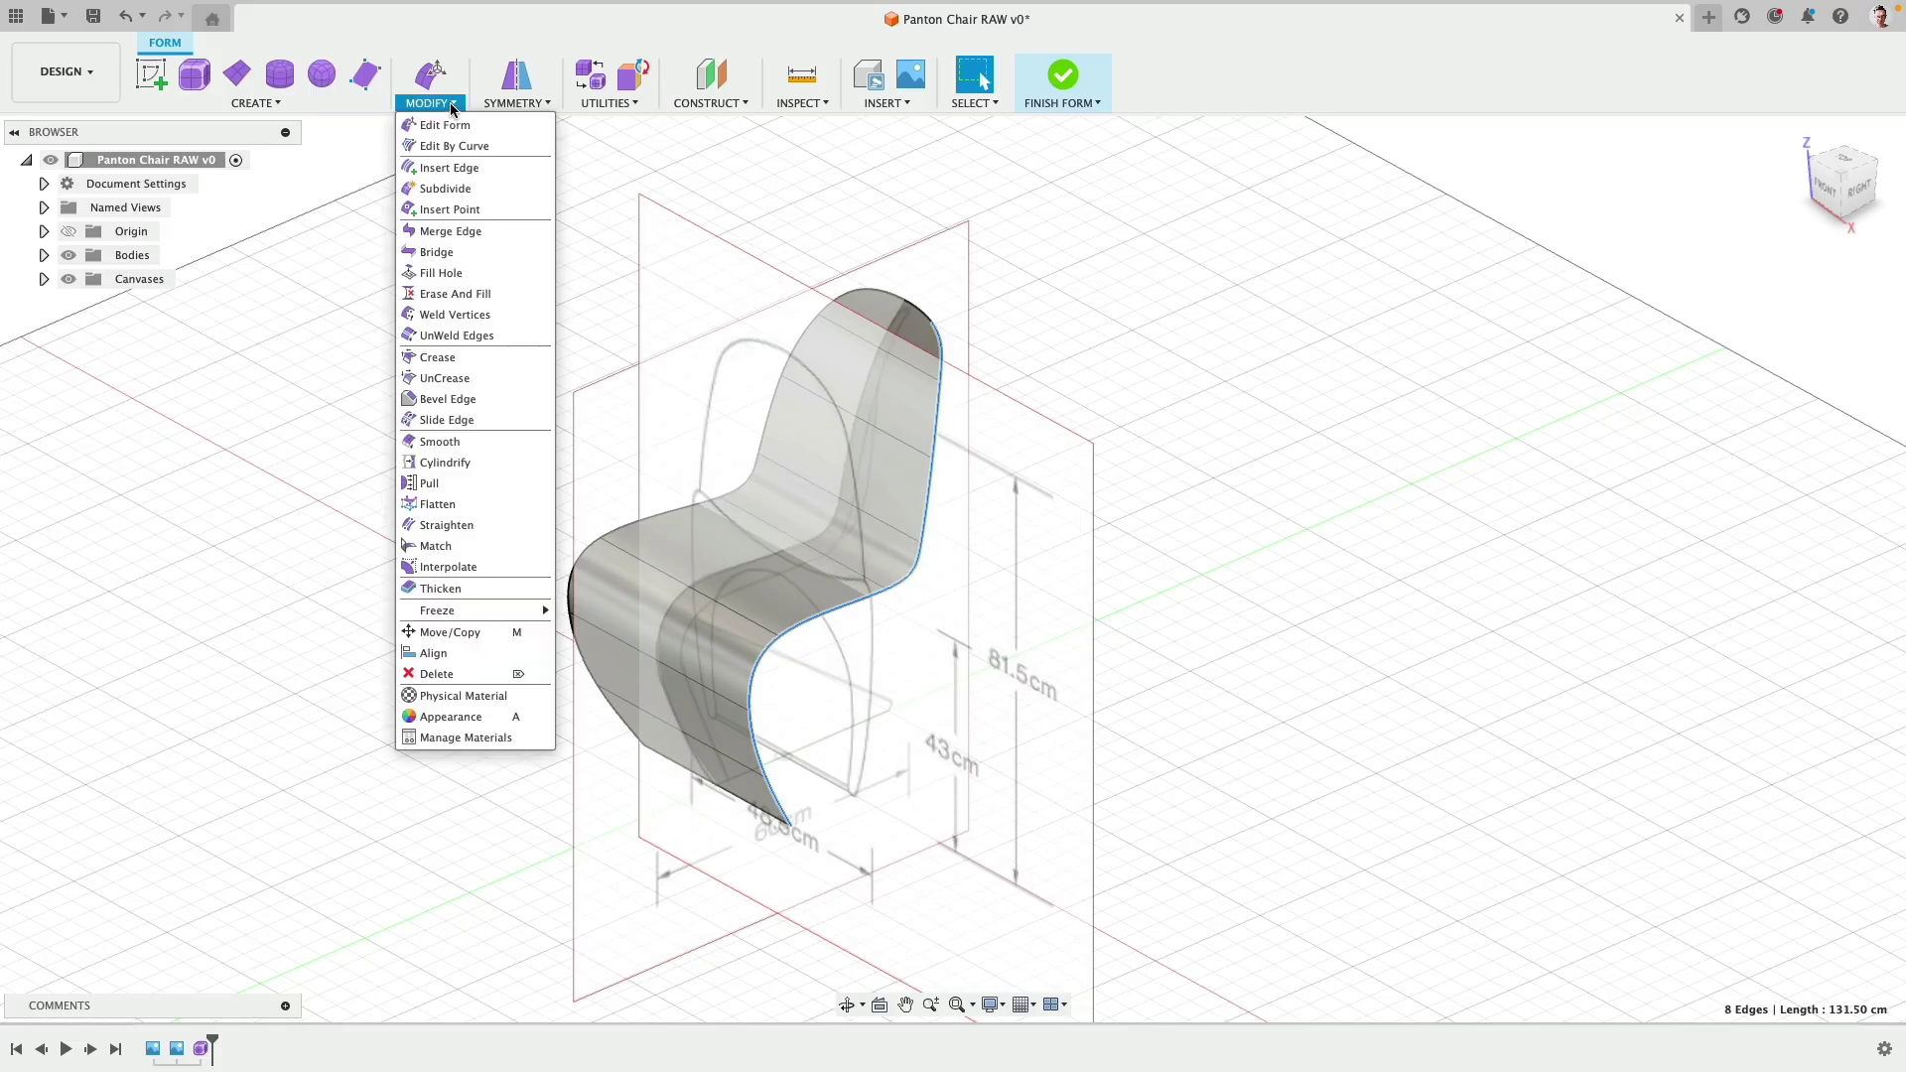
left_click(467, 167)
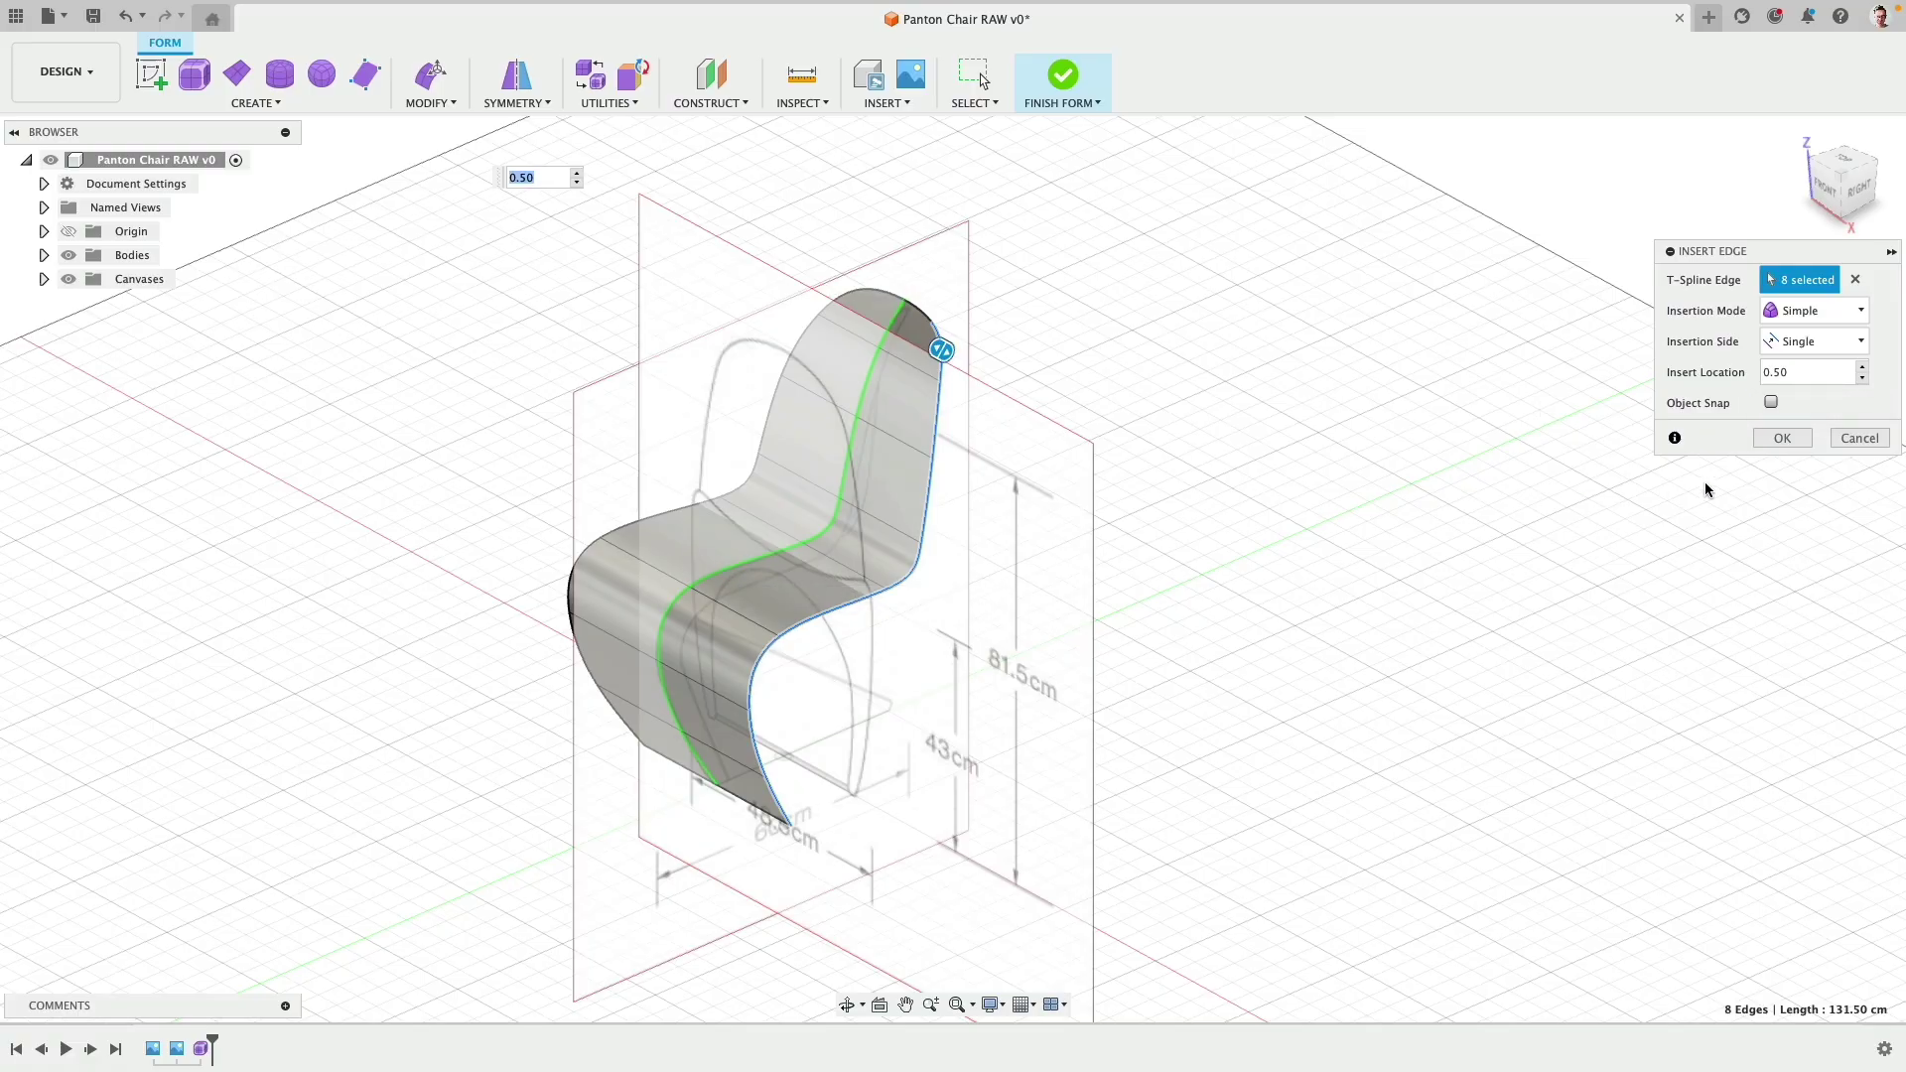
left_click(1783, 438)
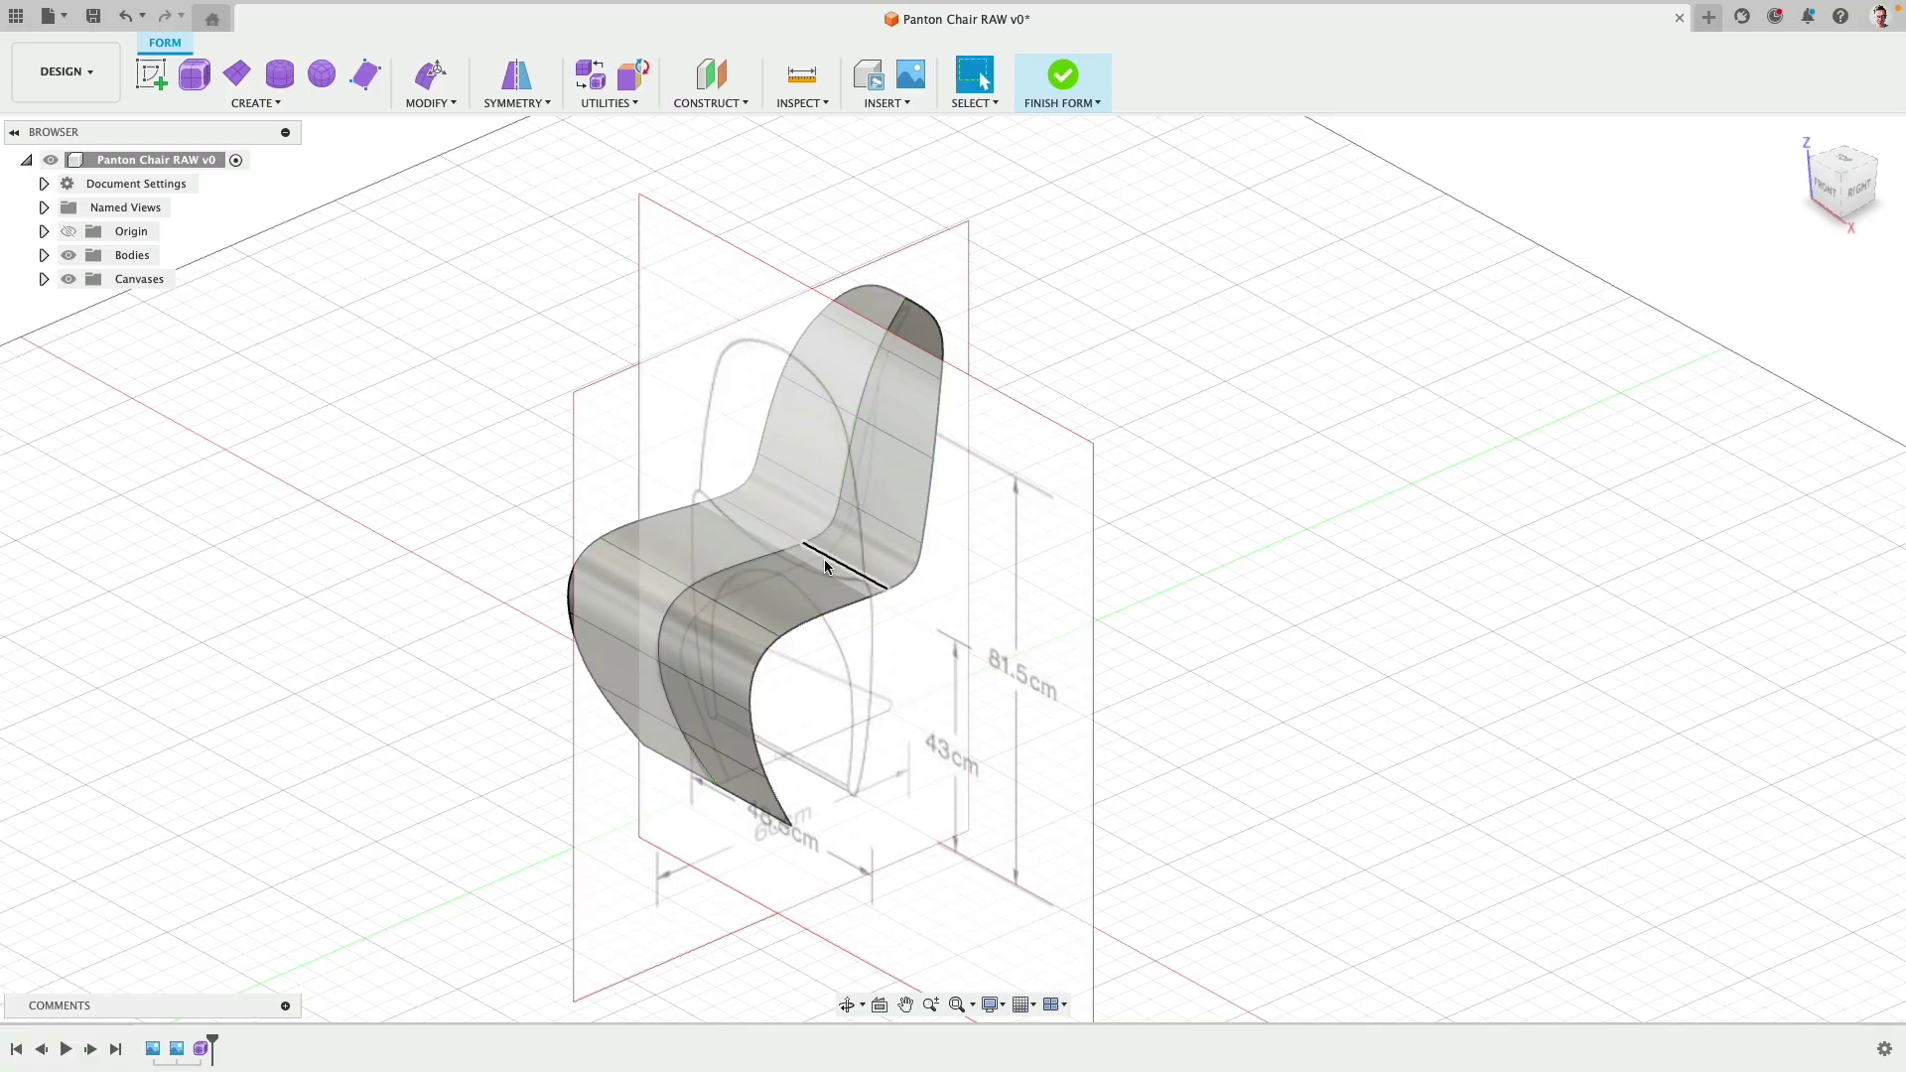
Step: Move the three centre edges of the seat and lower backrest down and backwards to match the side canvas
left_click(843, 486)
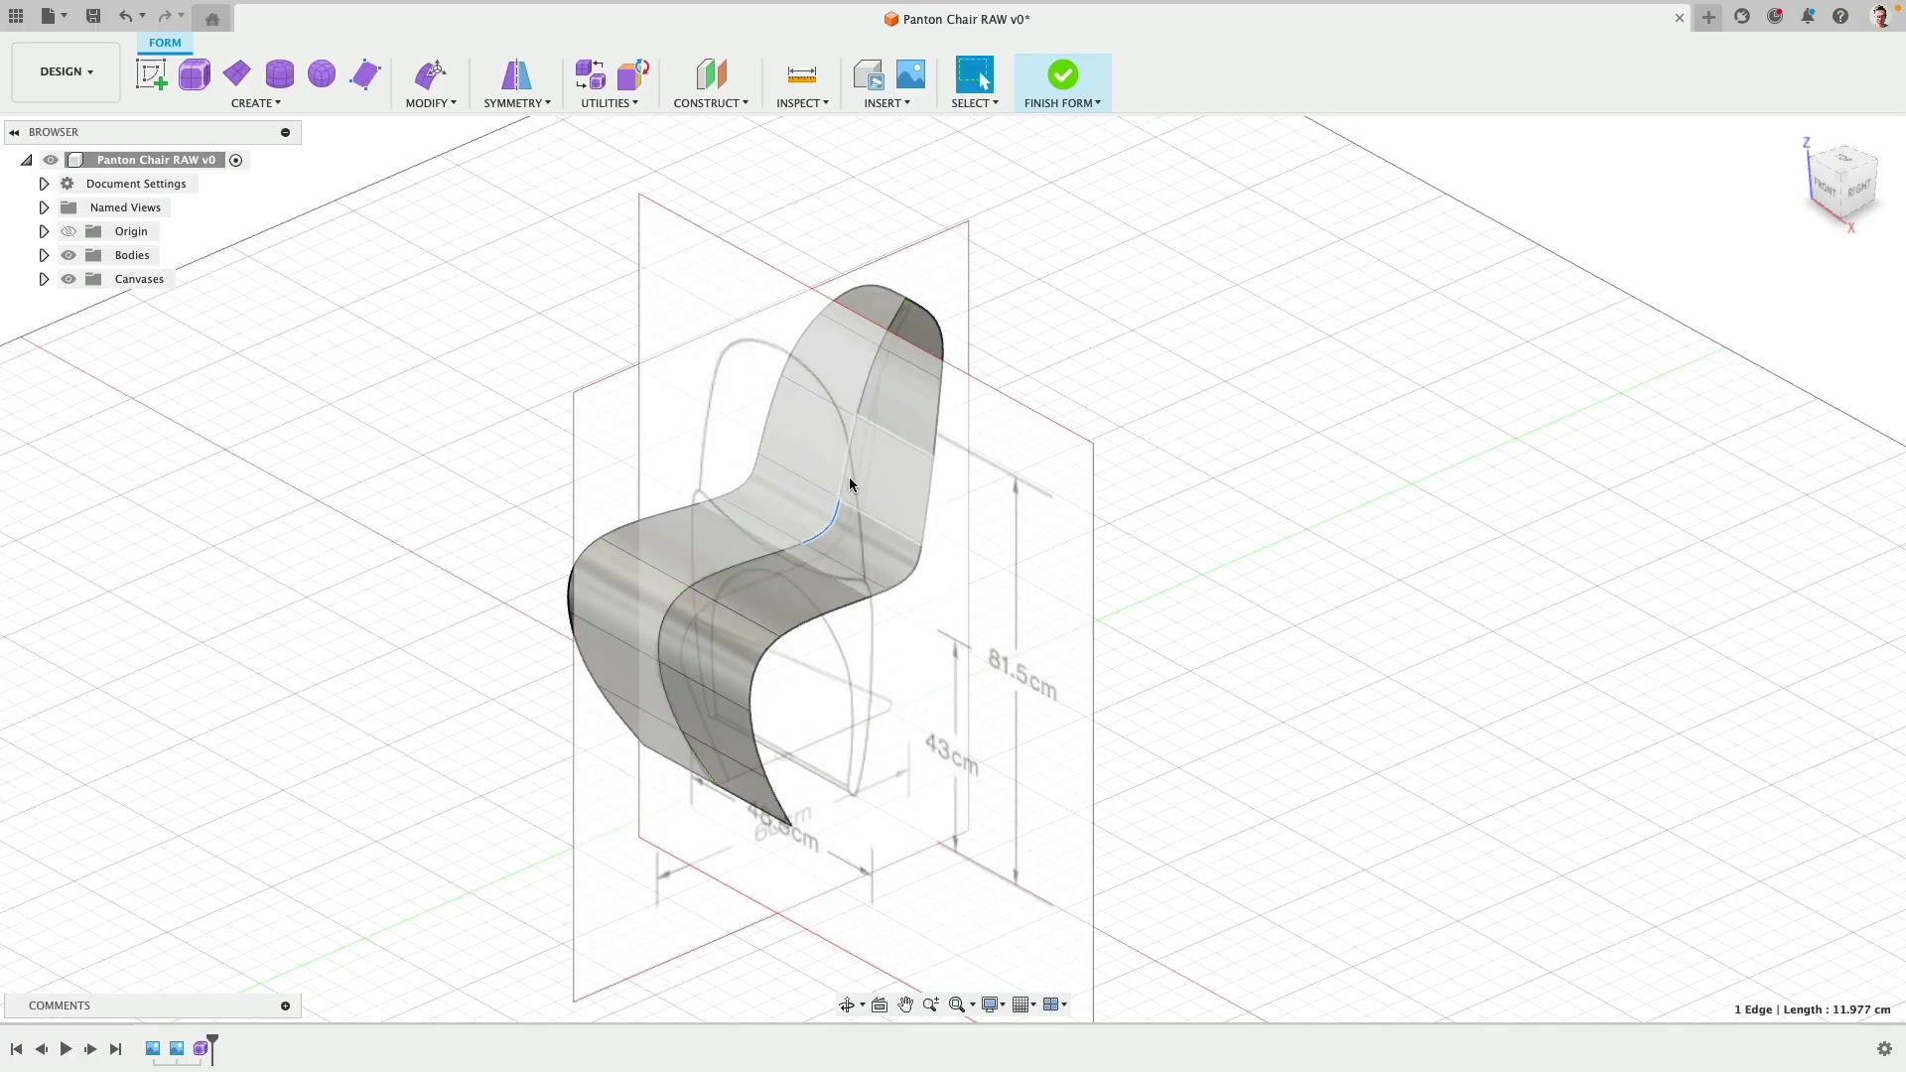
left_click(794, 548, "shift")
left_click(430, 76)
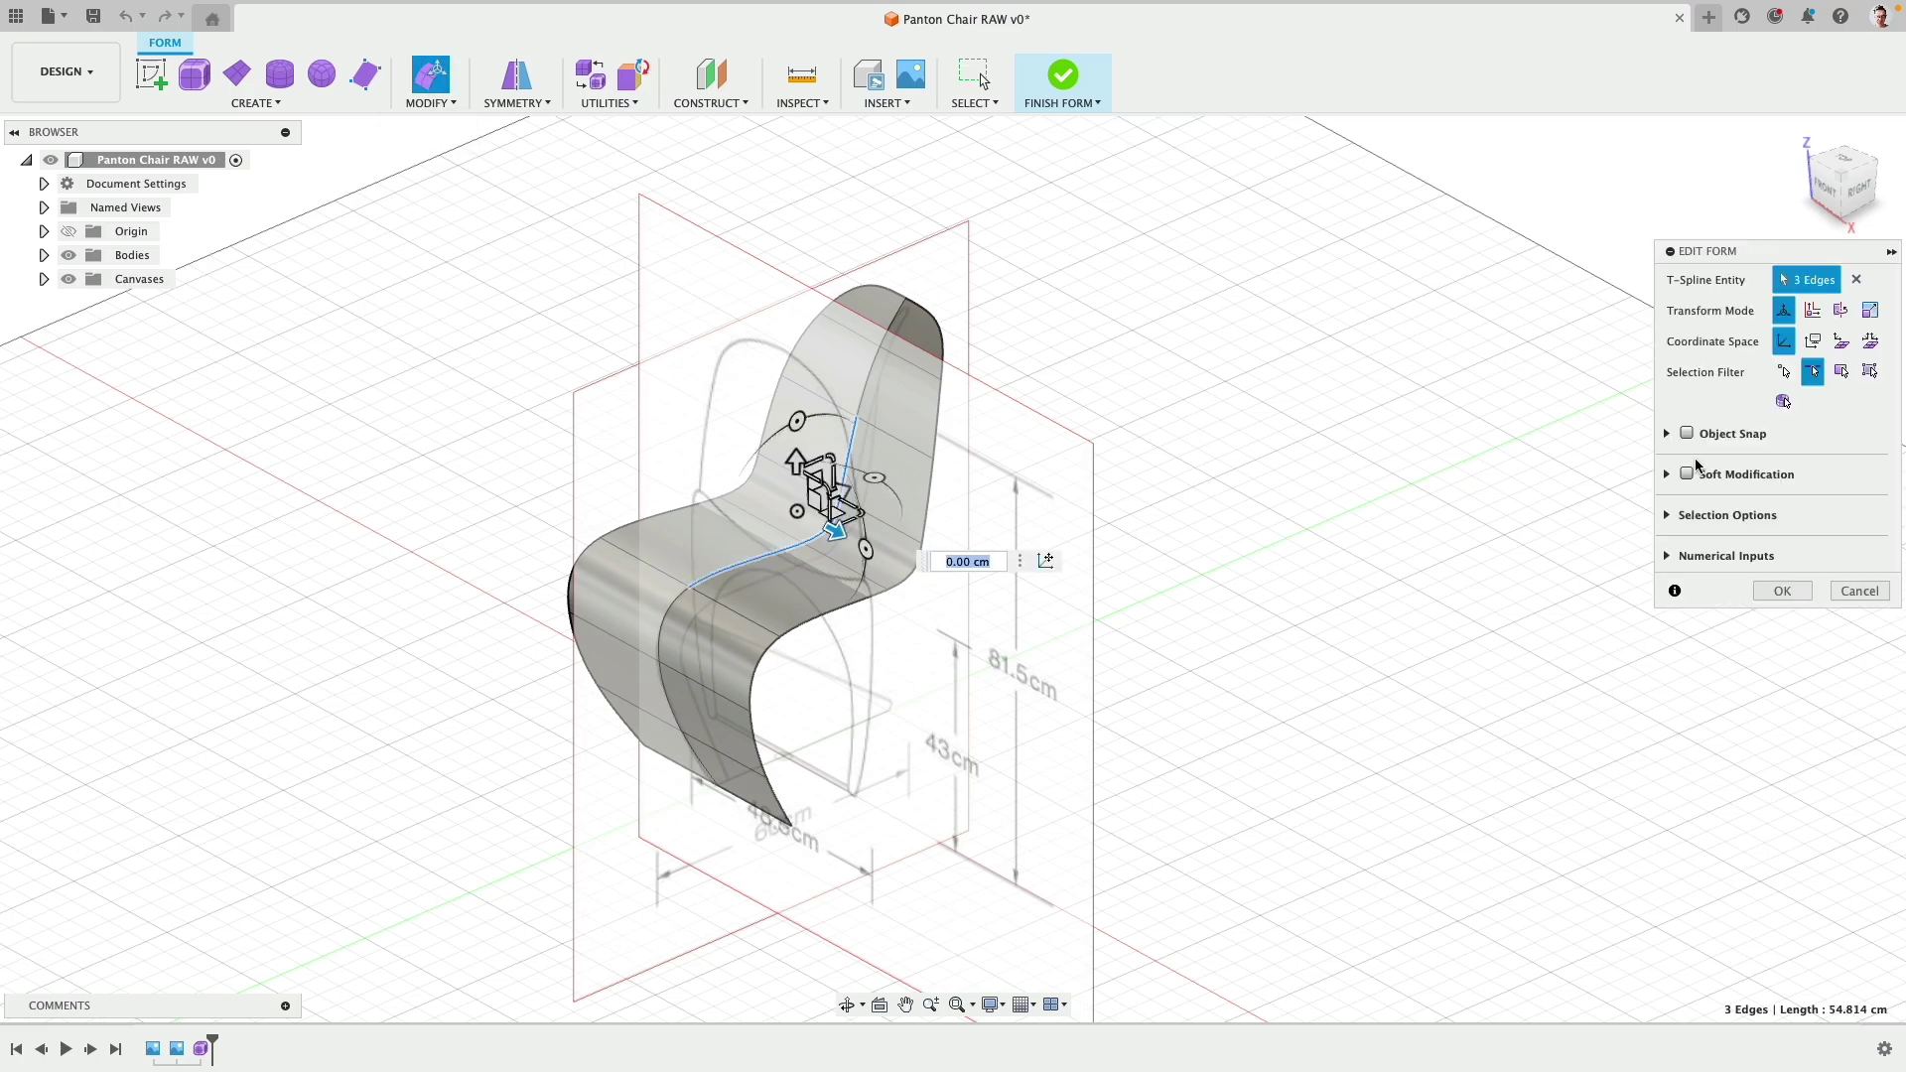
left_click(1855, 187)
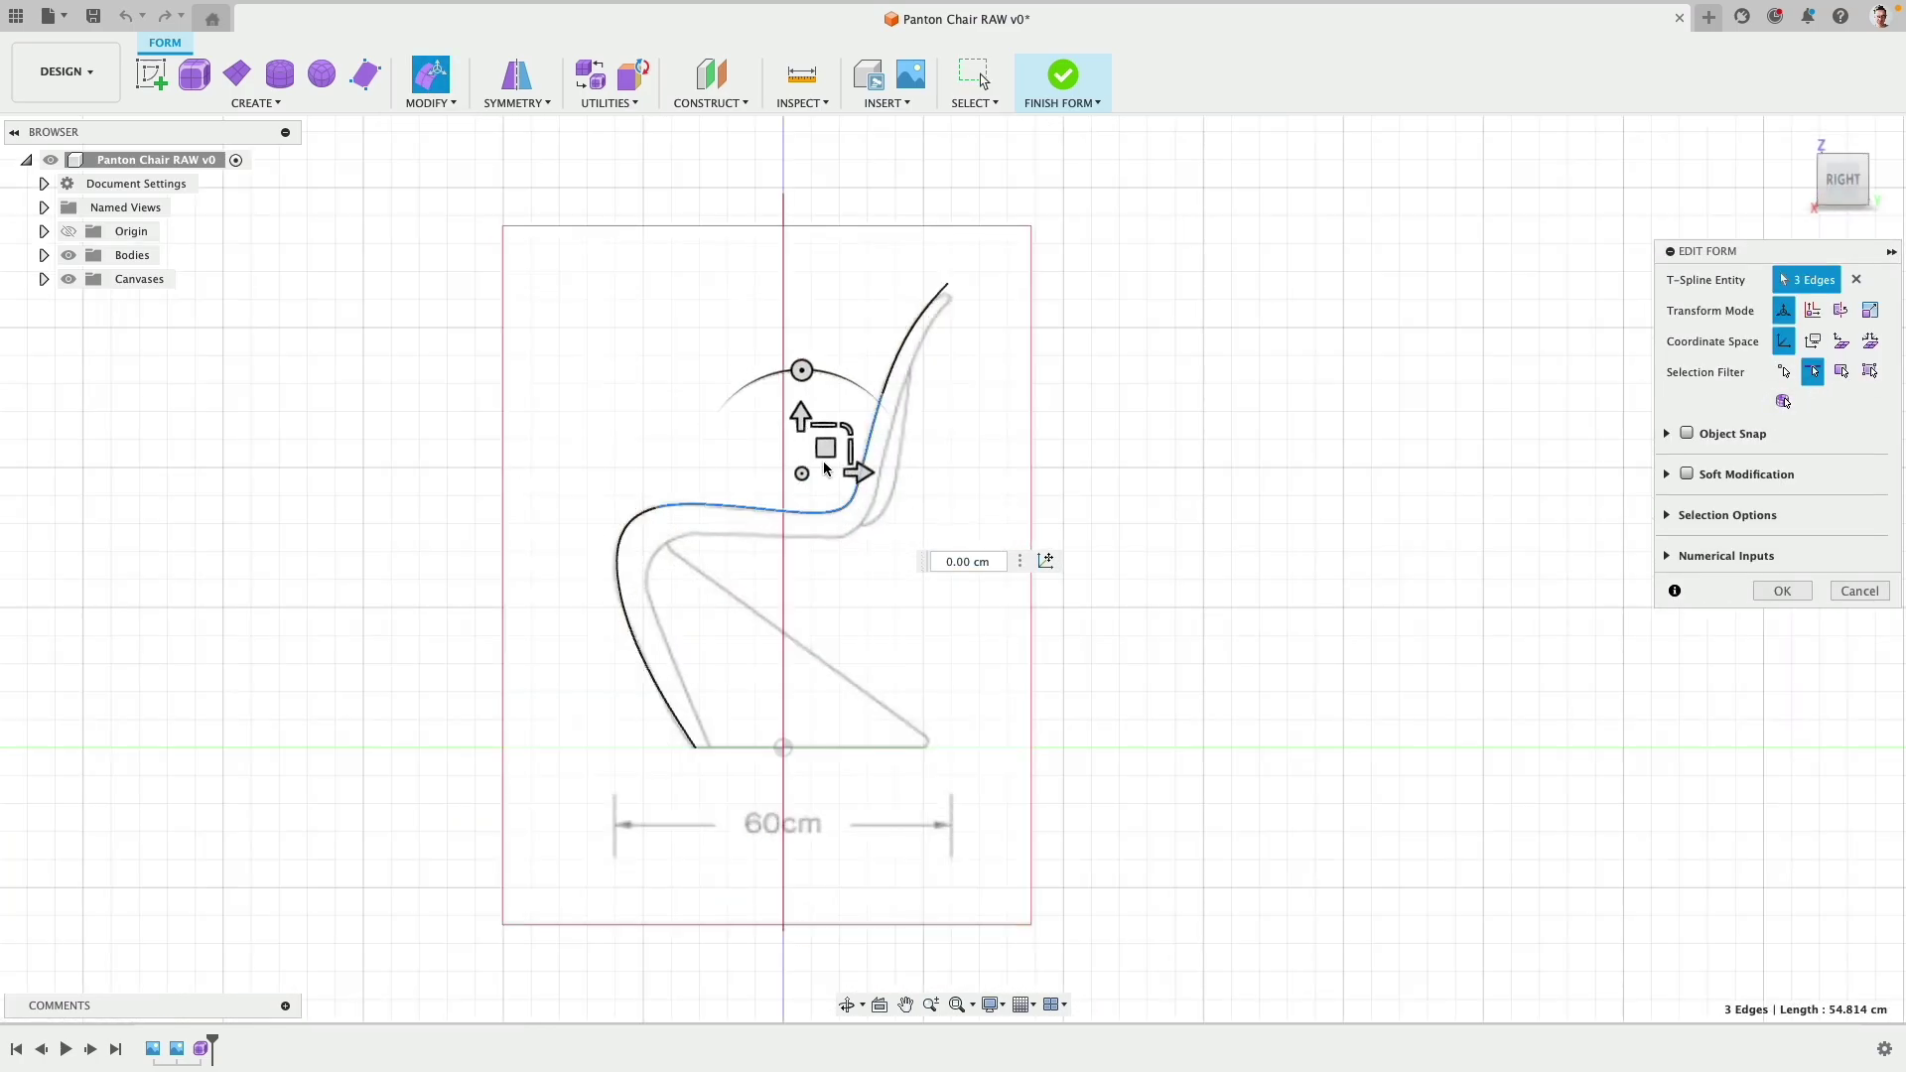
scroll(825, 470, "up", 5)
left_click_drag(810, 457, 899, 504)
Step: Move the centre edge of the upper front leg section horizontally backwards to hollow out the leg
mouse_move(639, 635)
middle_mouse_down("shift")
mouse_move(681, 538)
mouse_move(622, 642)
middle_mouse_up("shift")
left_click(501, 513)
middle_click_drag(493, 514, 545, 498, "shift")
left_click_drag(610, 513, 752, 521)
Step: Pull the centre vertex of the chair's bottom edge back to the rear tip of the base on the side canvas
left_click(1784, 371)
middle_click_drag(893, 635, 800, 694, "shift")
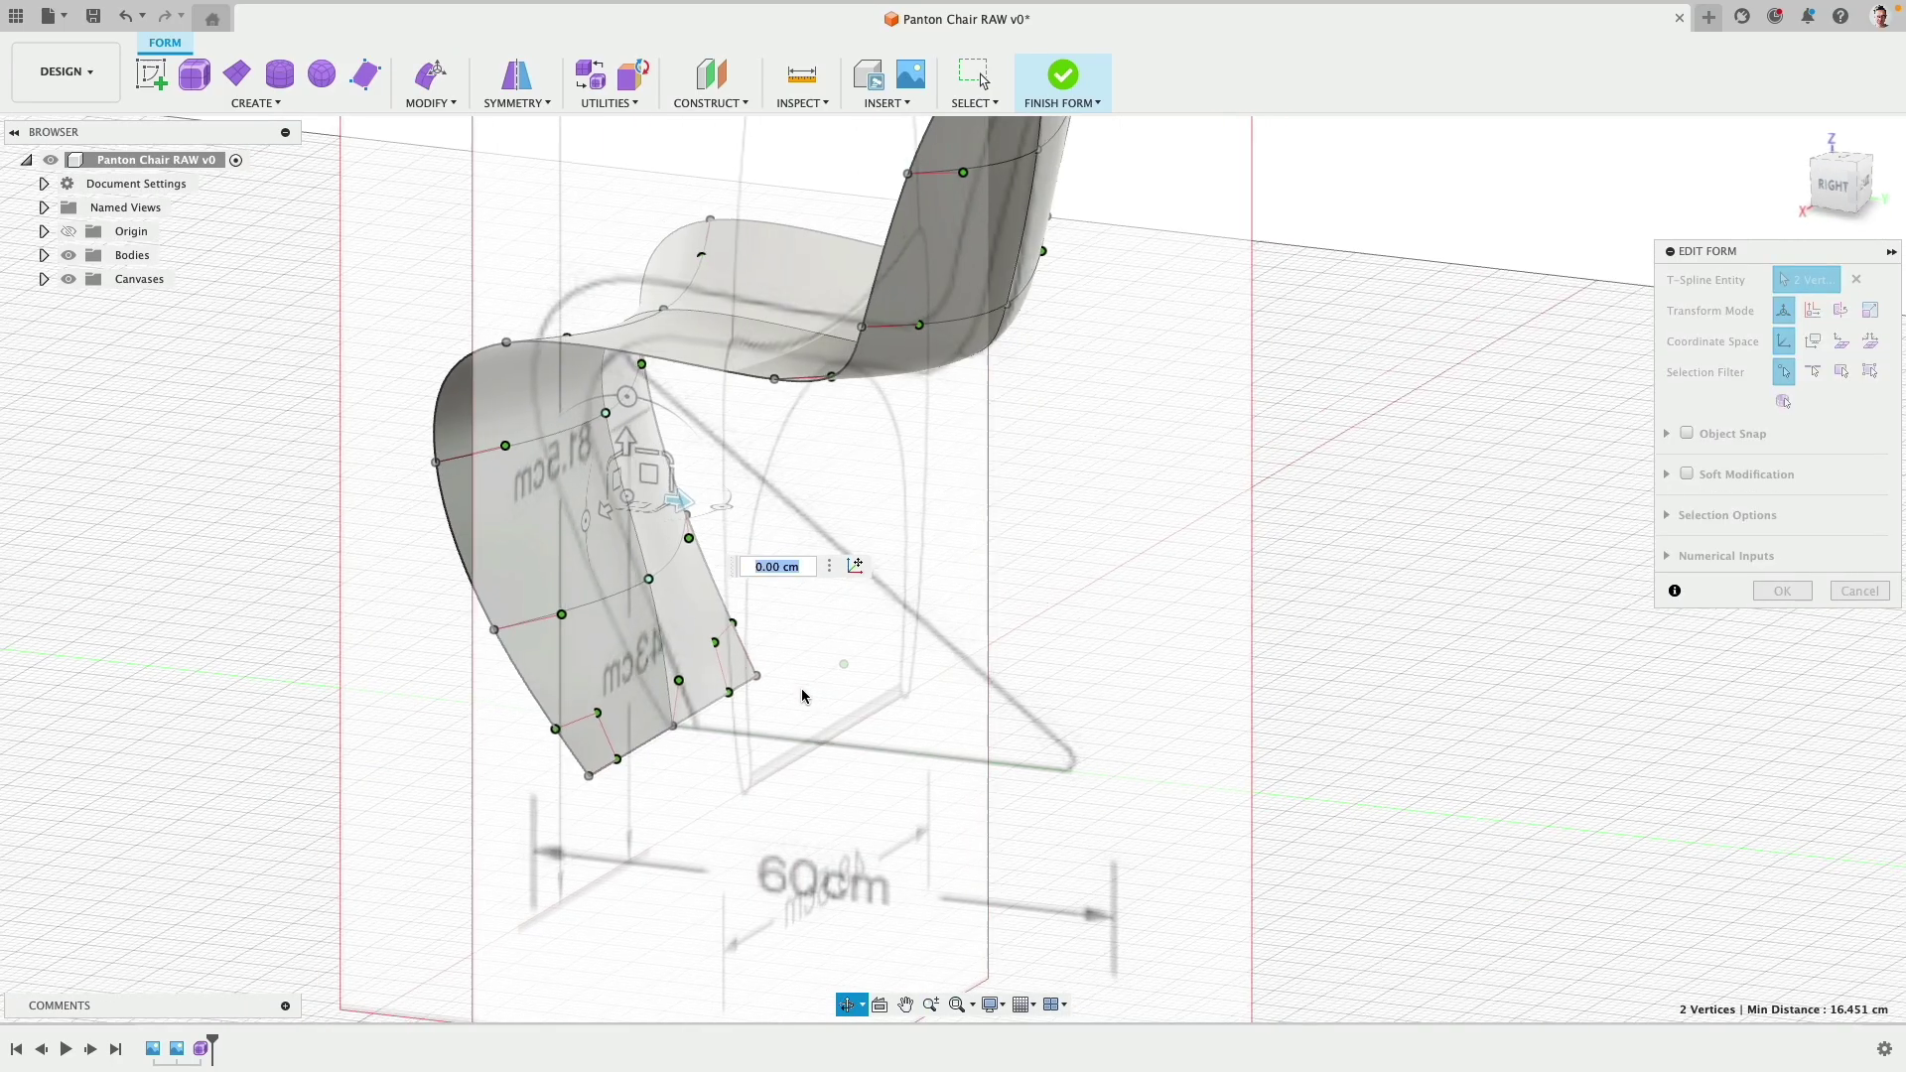
left_click(674, 727)
left_click(1834, 184)
left_click_drag(658, 793, 1348, 794)
Step: Move the two centre vertices above the base back to the canvas's diagonal line, the upper one by about 11.5 cm
left_click(655, 649)
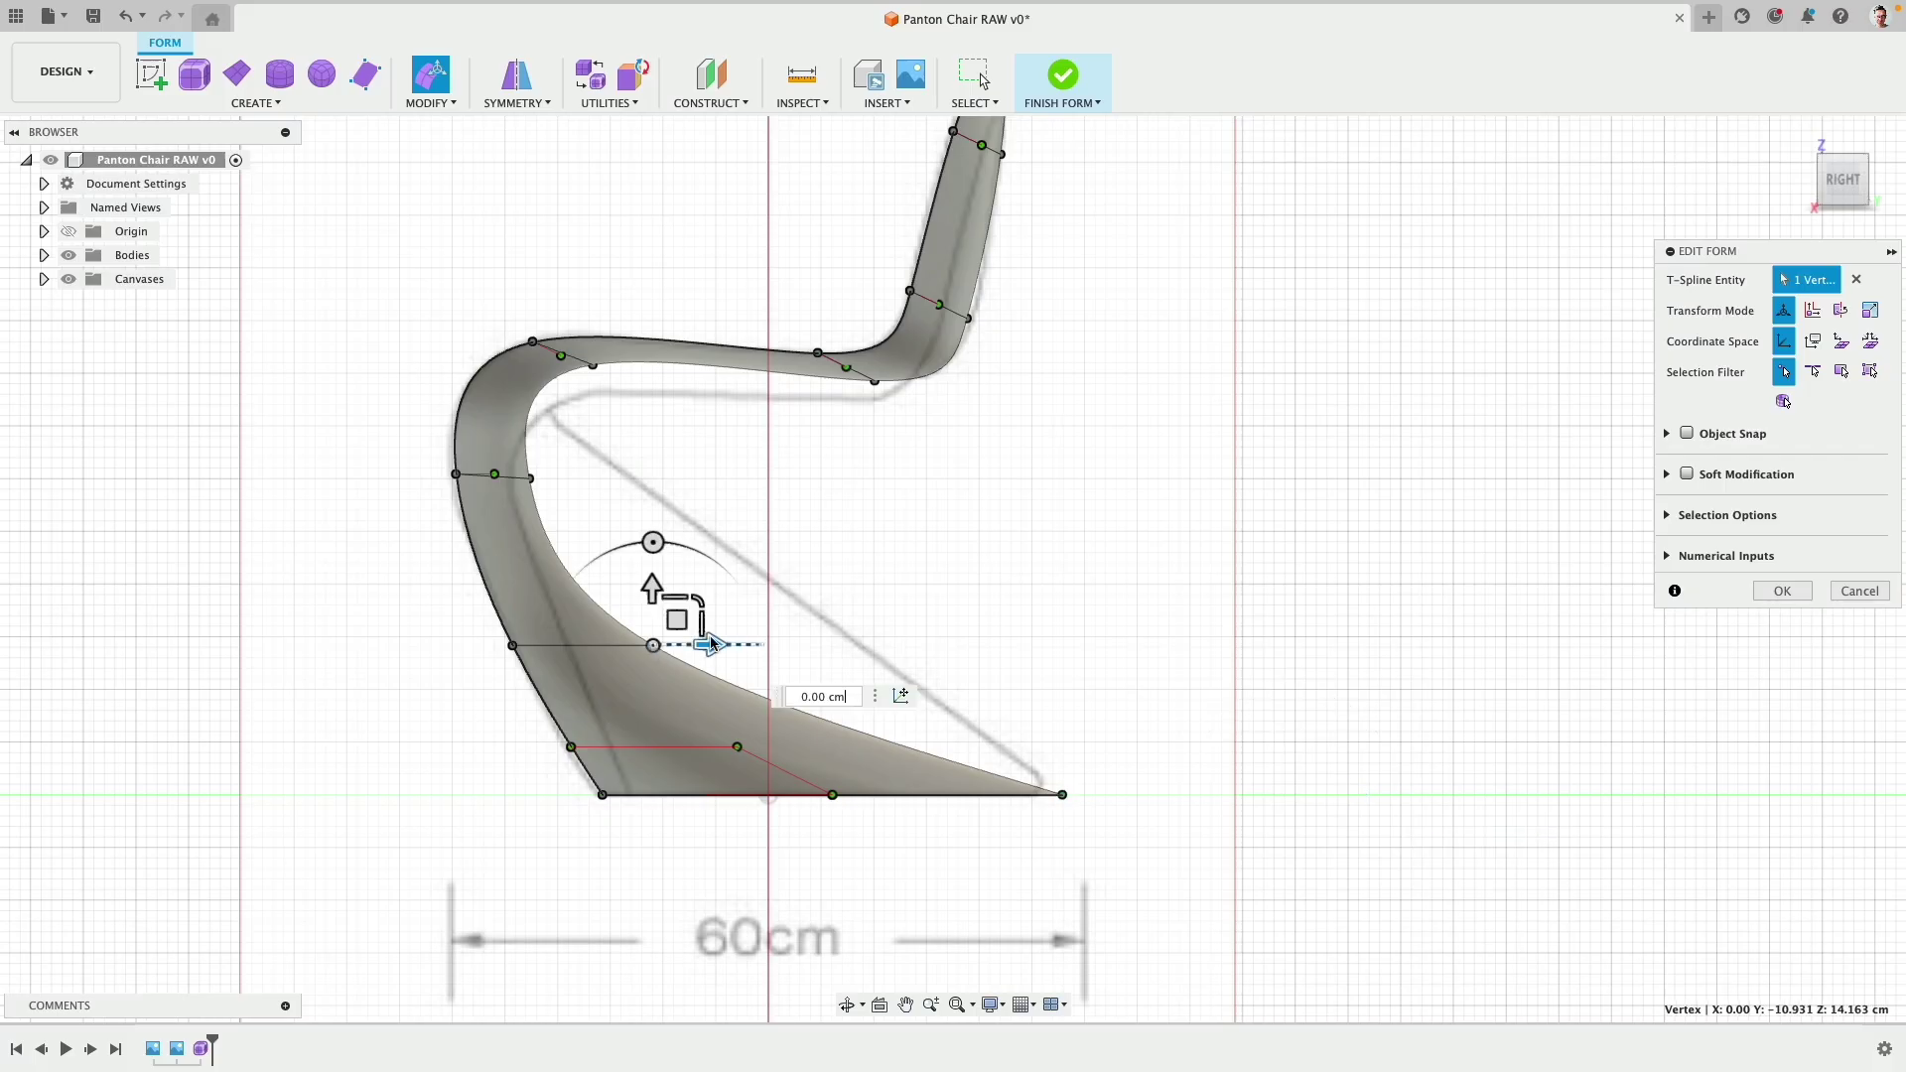
left_click_drag(706, 644, 1149, 644)
left_click(580, 479)
left_click_drag(629, 477, 745, 477)
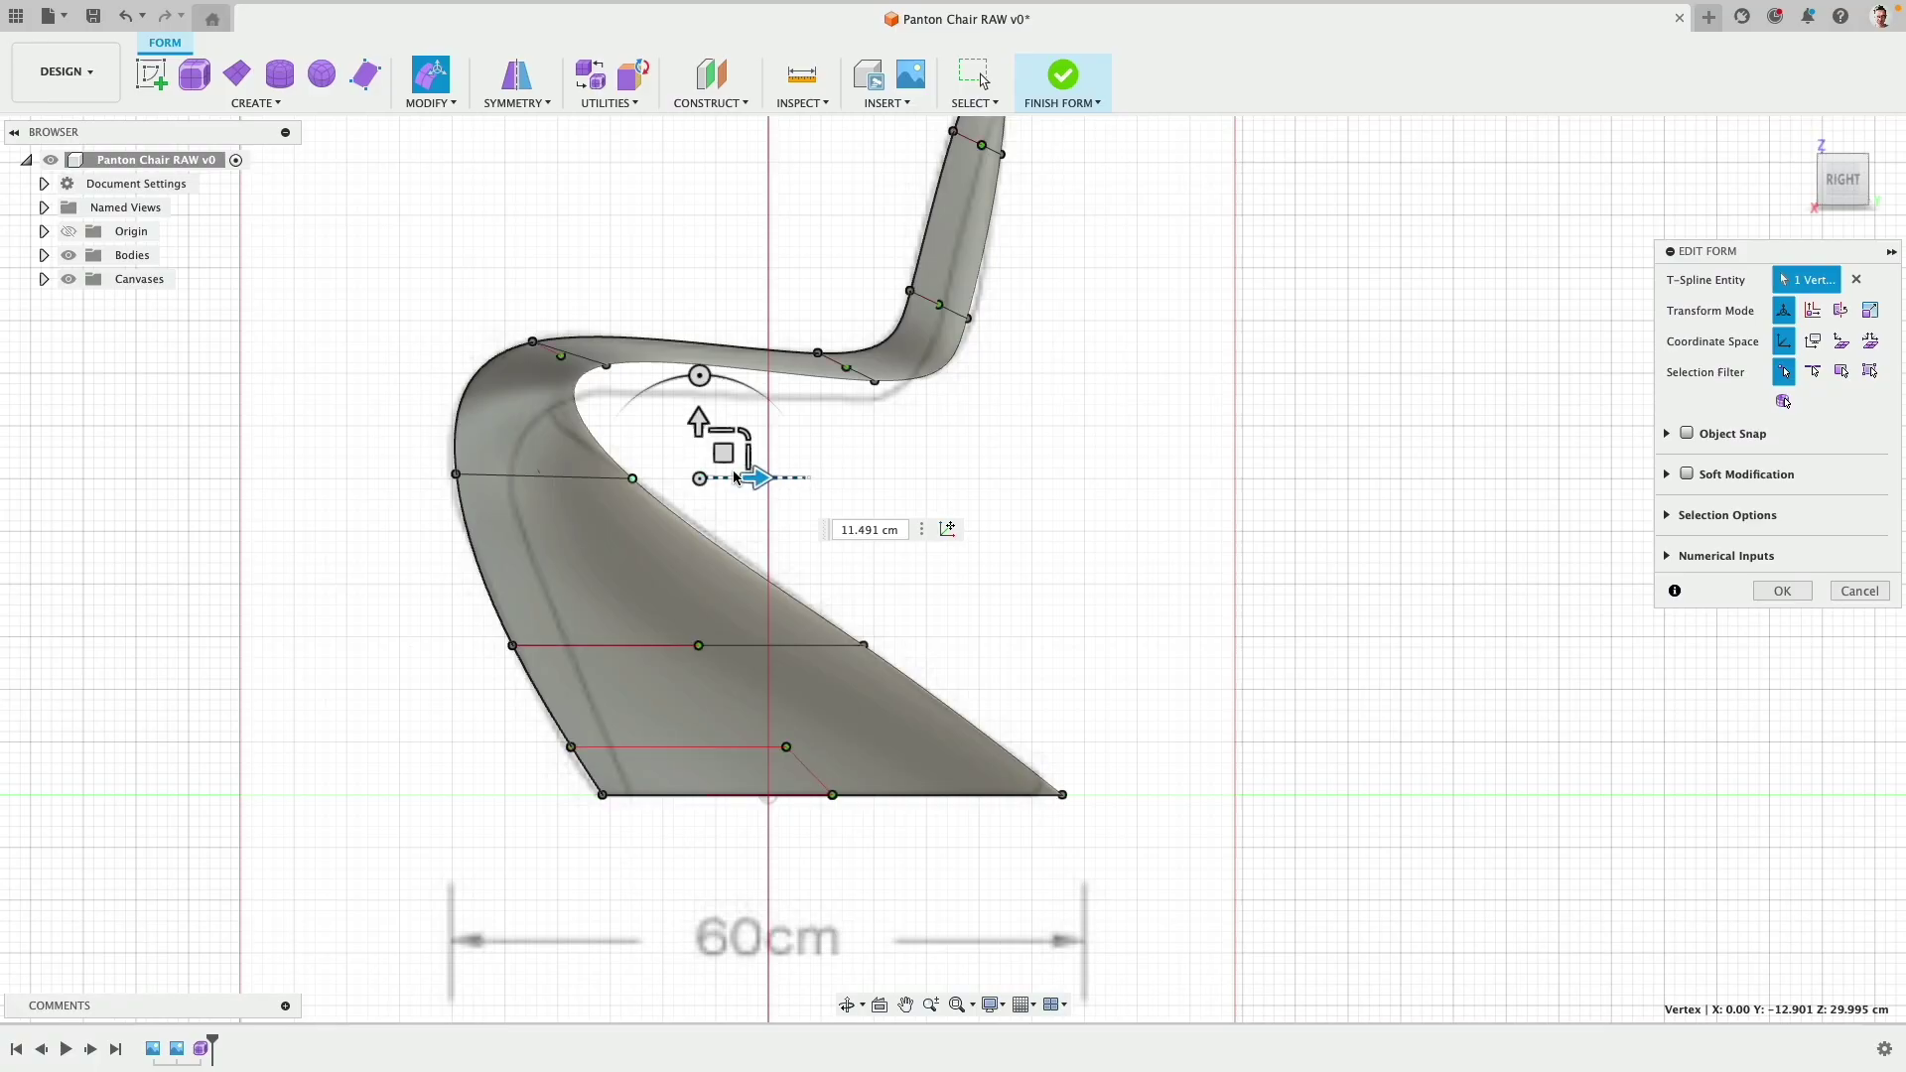
Step: Reposition the centre vertices at the front and rear of the seat to follow the seat's lower outline on the side canvas
left_click(625, 345)
left_click_drag(616, 354, 571, 383)
left_click(869, 389)
left_click_drag(870, 386, 816, 379)
Step: Adjust the centre vertices of the lower backrest, middle backrest and rear seat to match the side canvas's rear outline
middle_click_drag(1021, 308, 896, 693)
left_click(833, 707)
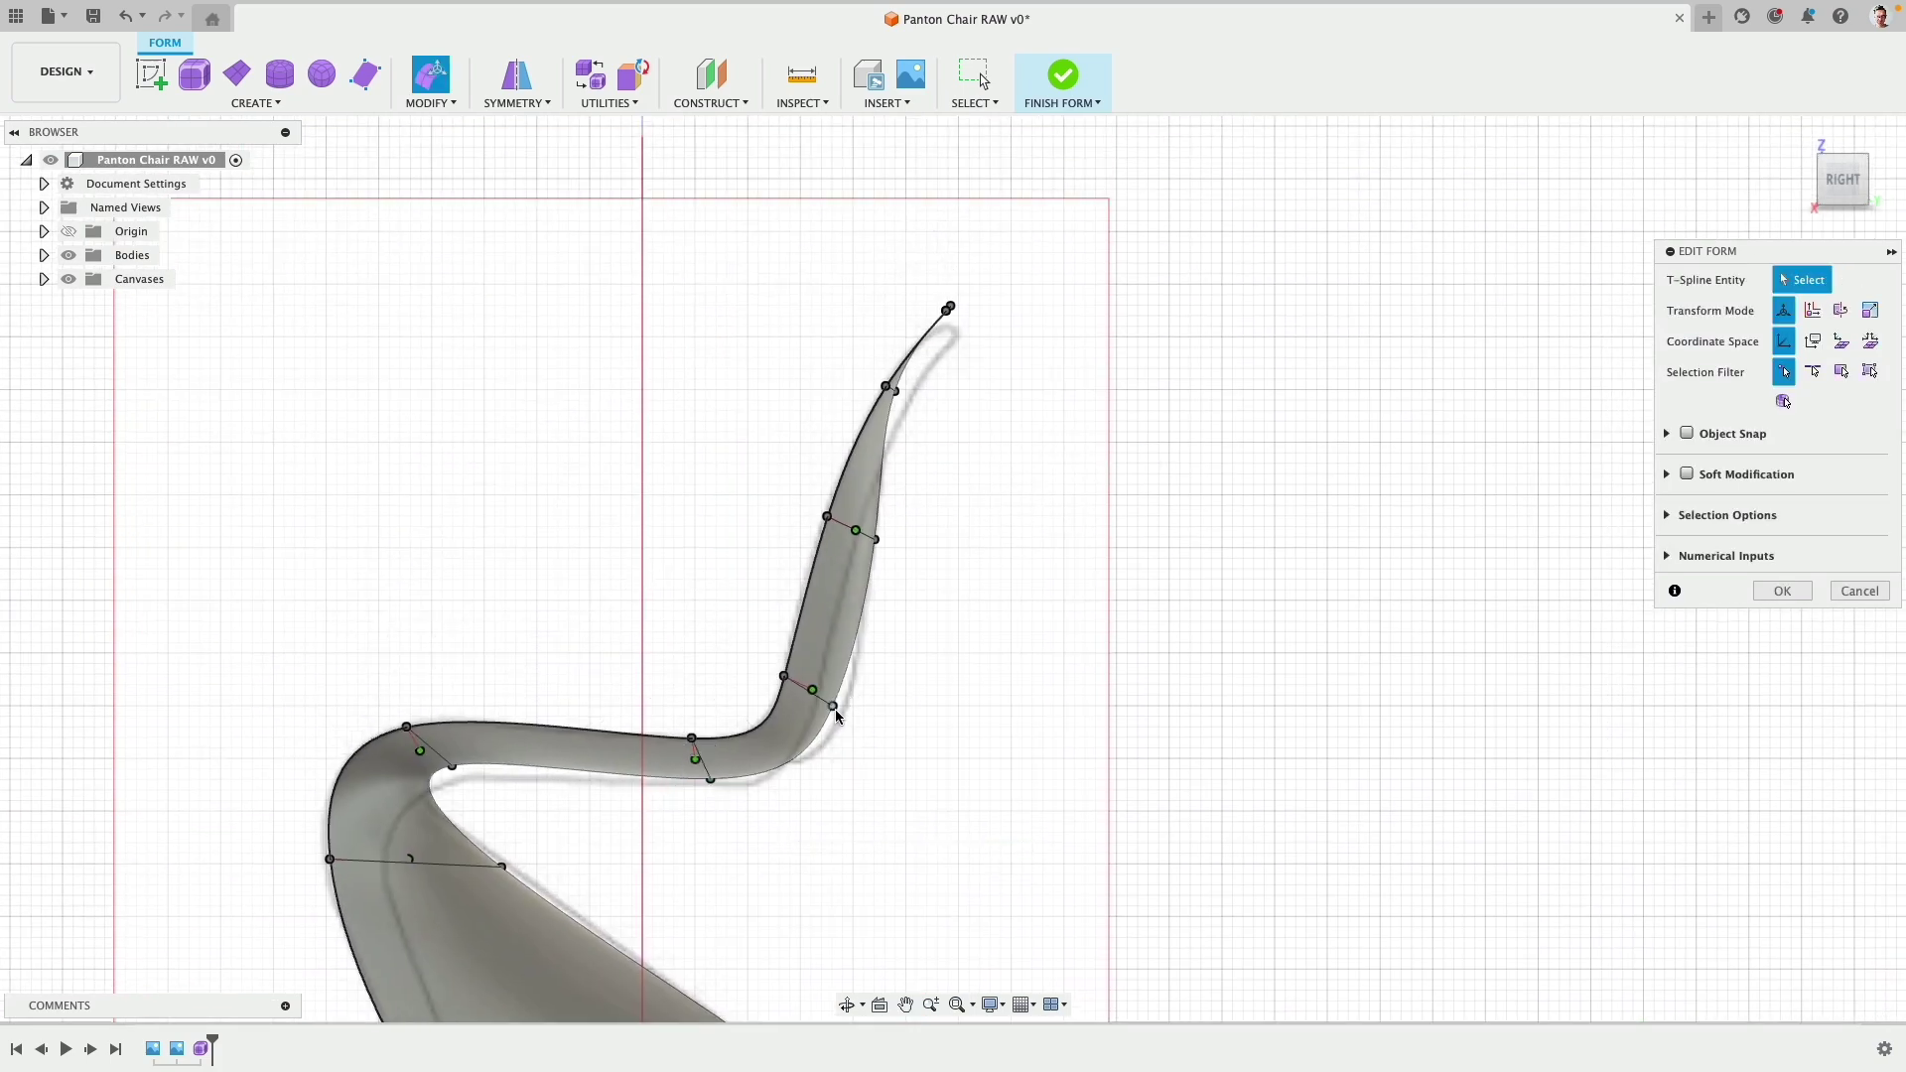
left_click(836, 711)
left_click_drag(836, 711, 880, 724)
left_click(876, 544)
left_click_drag(911, 537, 917, 543)
left_click(710, 786)
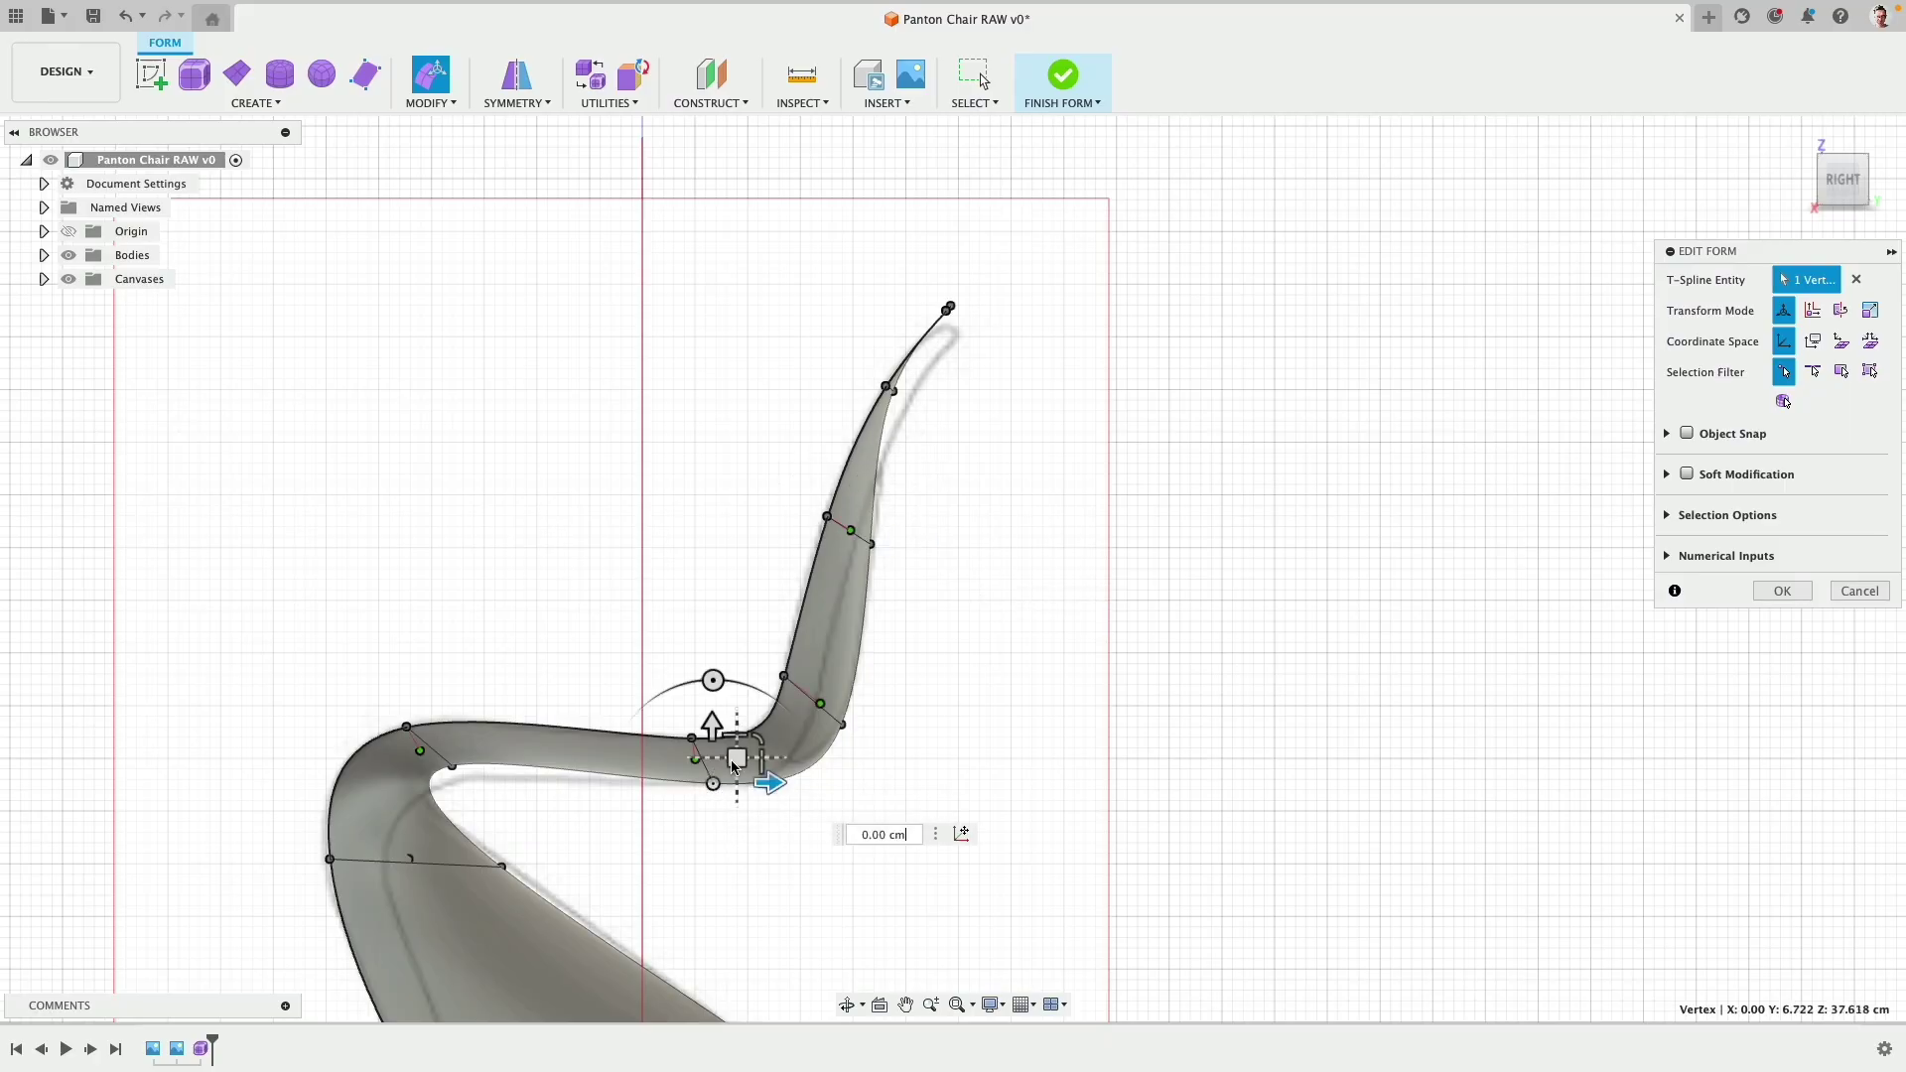
left_click_drag(713, 785, 713, 782)
Step: Check the whole chair with all its control points selected from several angles and finish the form edit
scroll(490, 641, "down", 3)
middle_click_drag(483, 642, 663, 692, "shift")
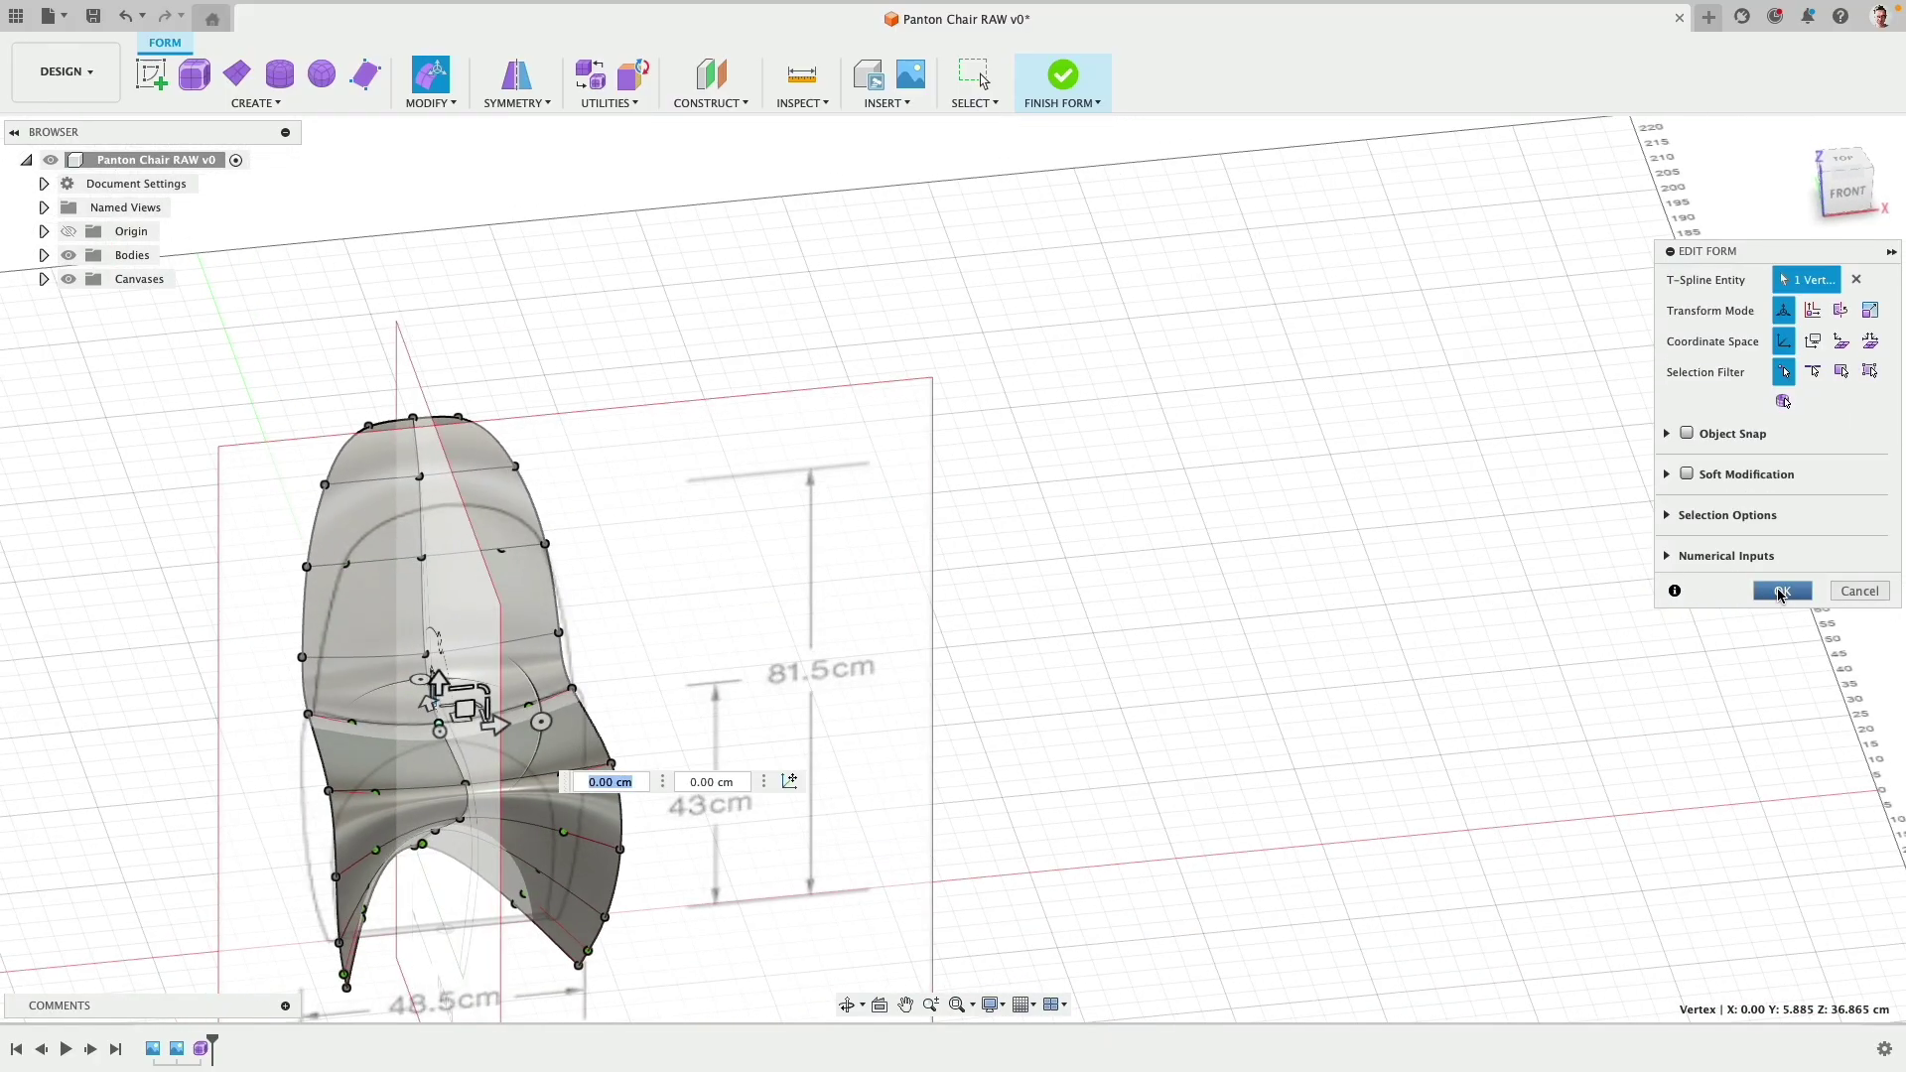
scroll(901, 570, "down", 3)
left_click_drag(295, 328, 1002, 1023)
middle_click_drag(810, 515, 819, 582, "shift")
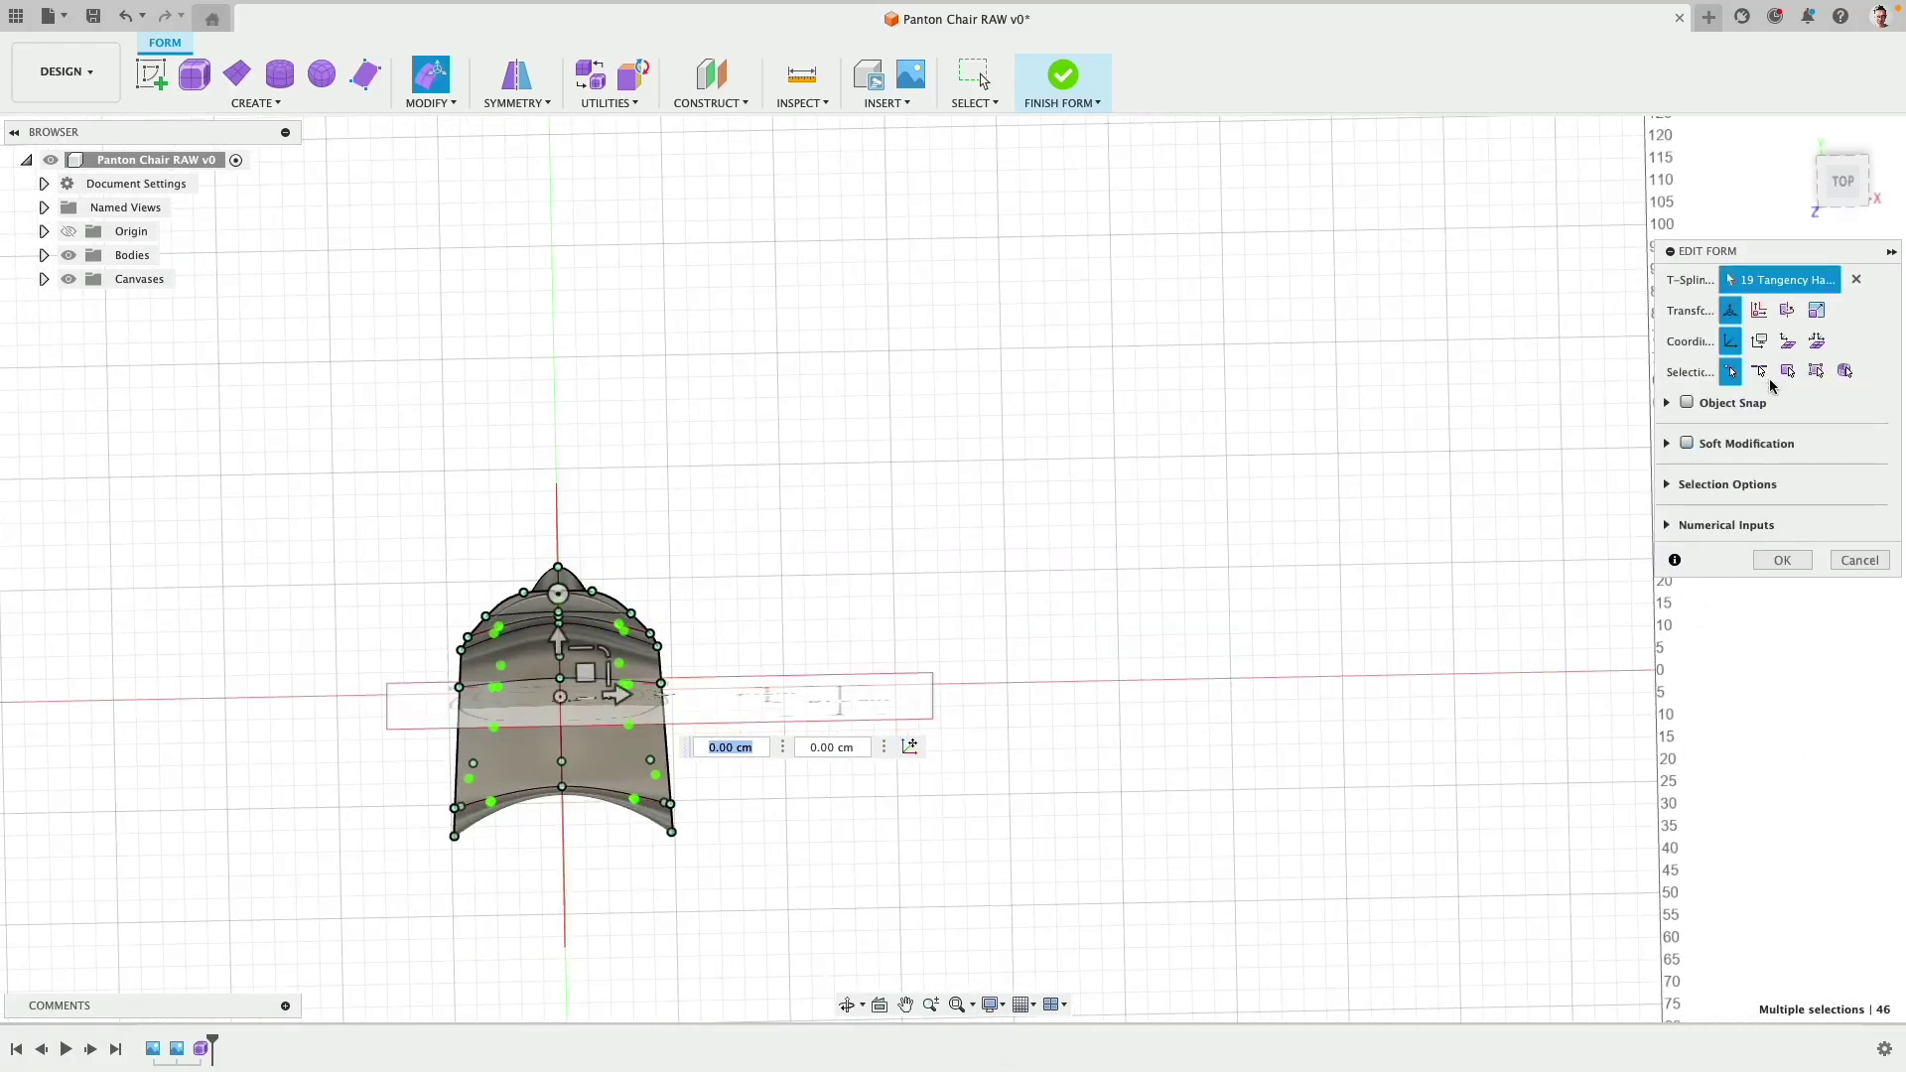
middle_click_drag(736, 509, 480, 444, "shift")
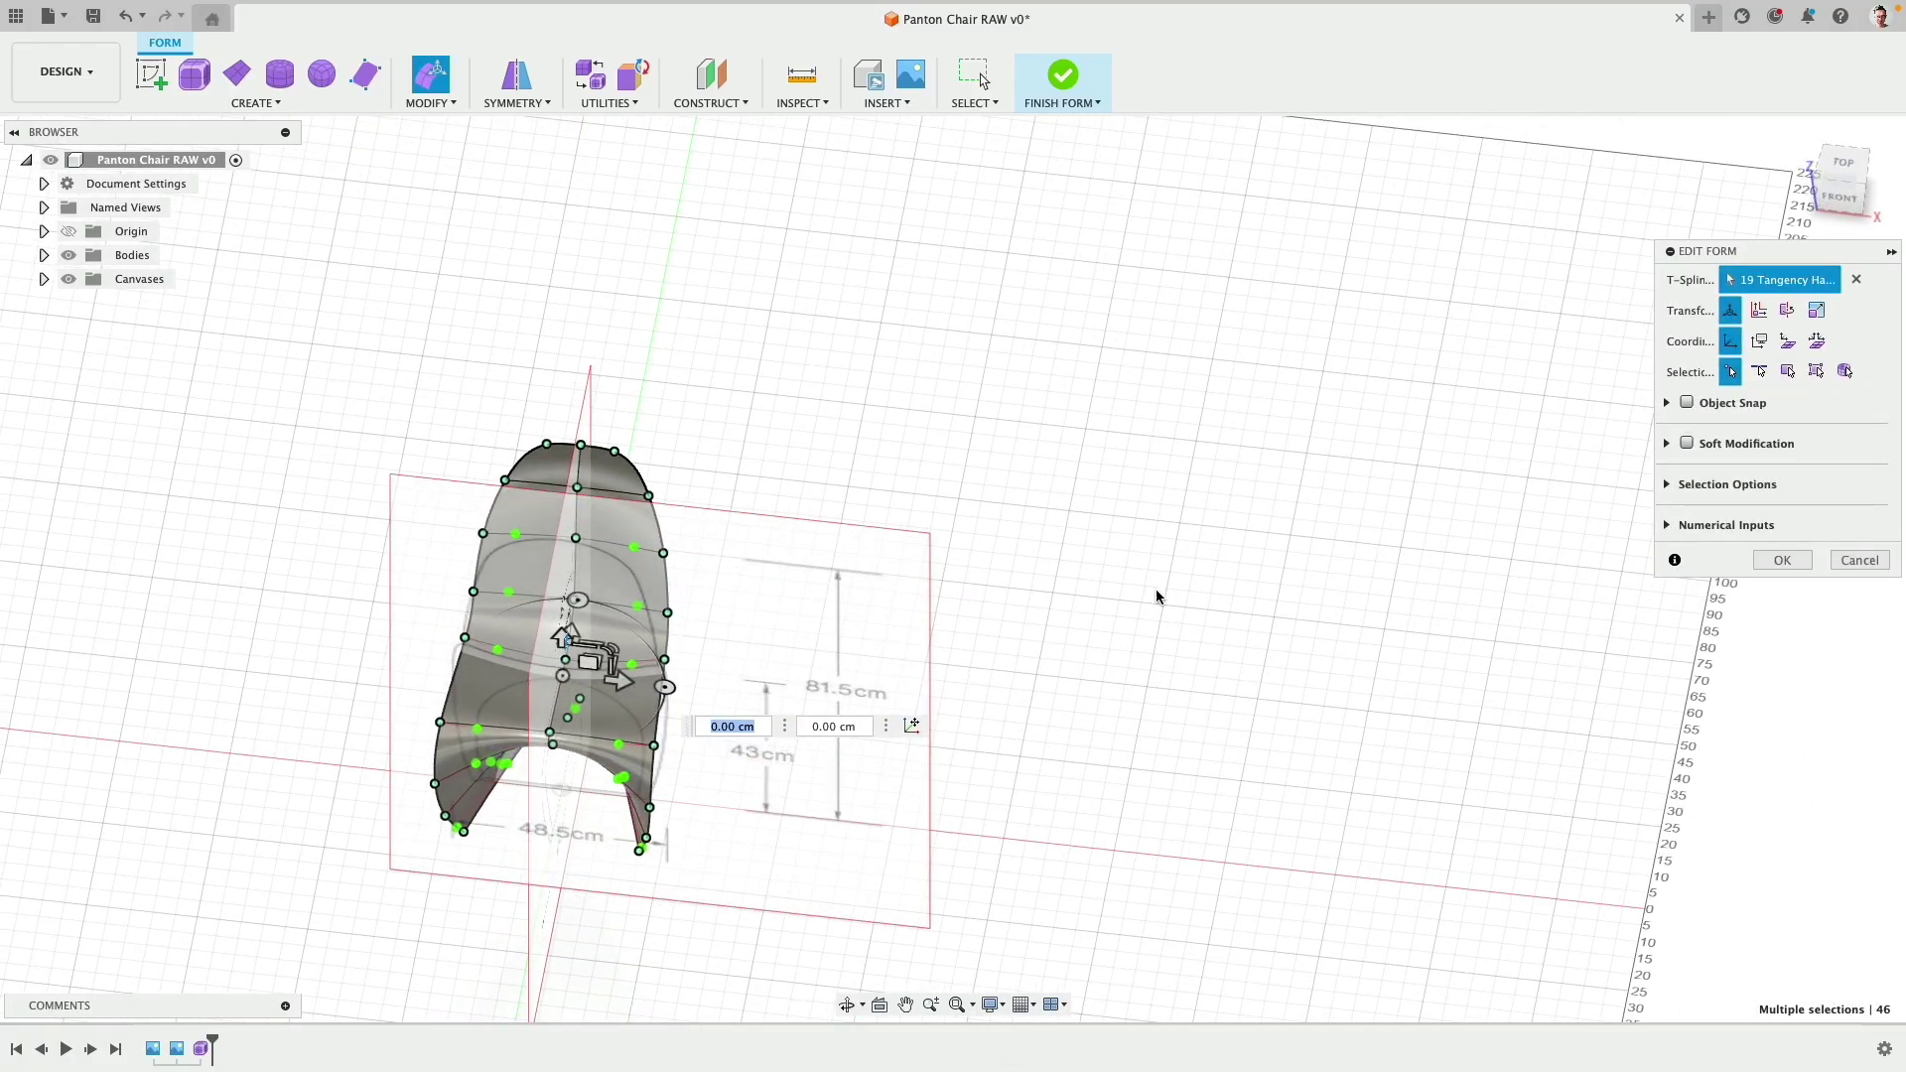
left_click(1784, 562)
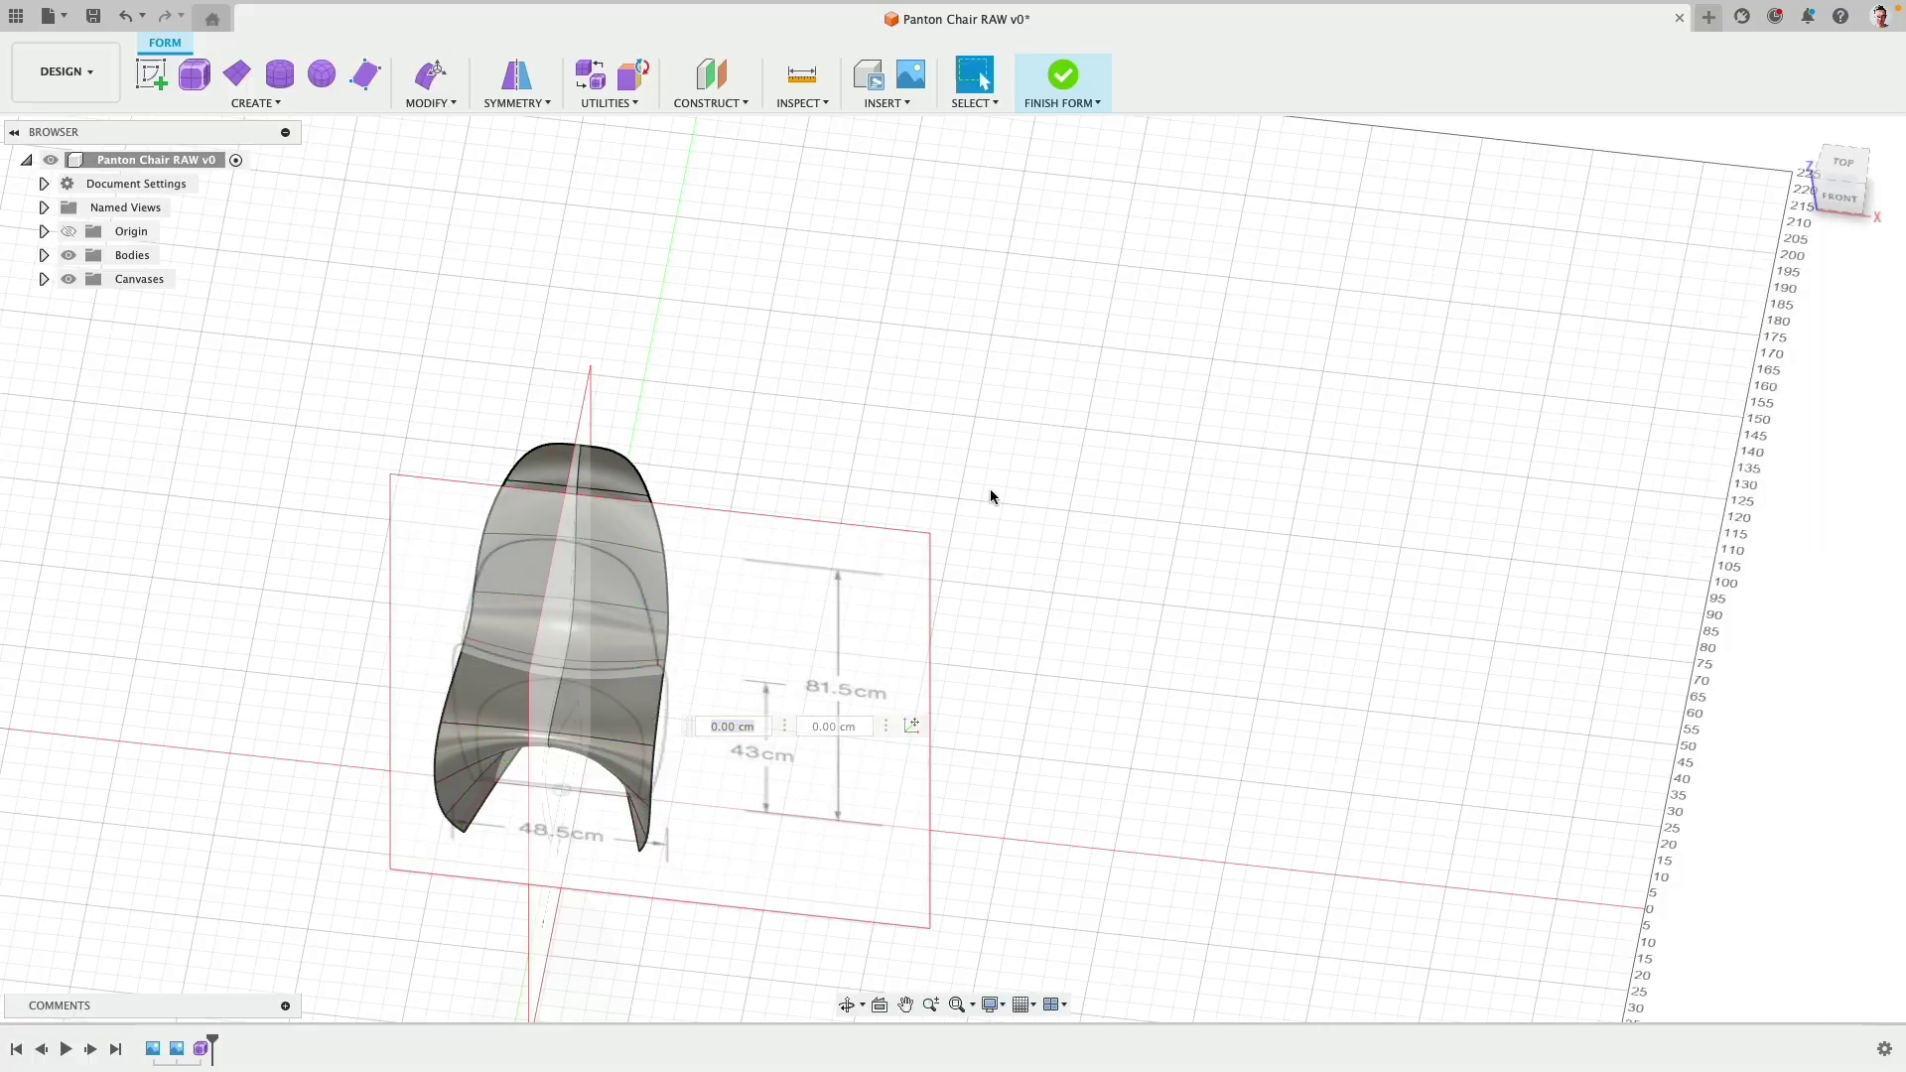
Step: Hide the canvases and examine the chair's shape from the side
left_click(67, 281)
middle_click_drag(758, 408, 664, 353, "shift")
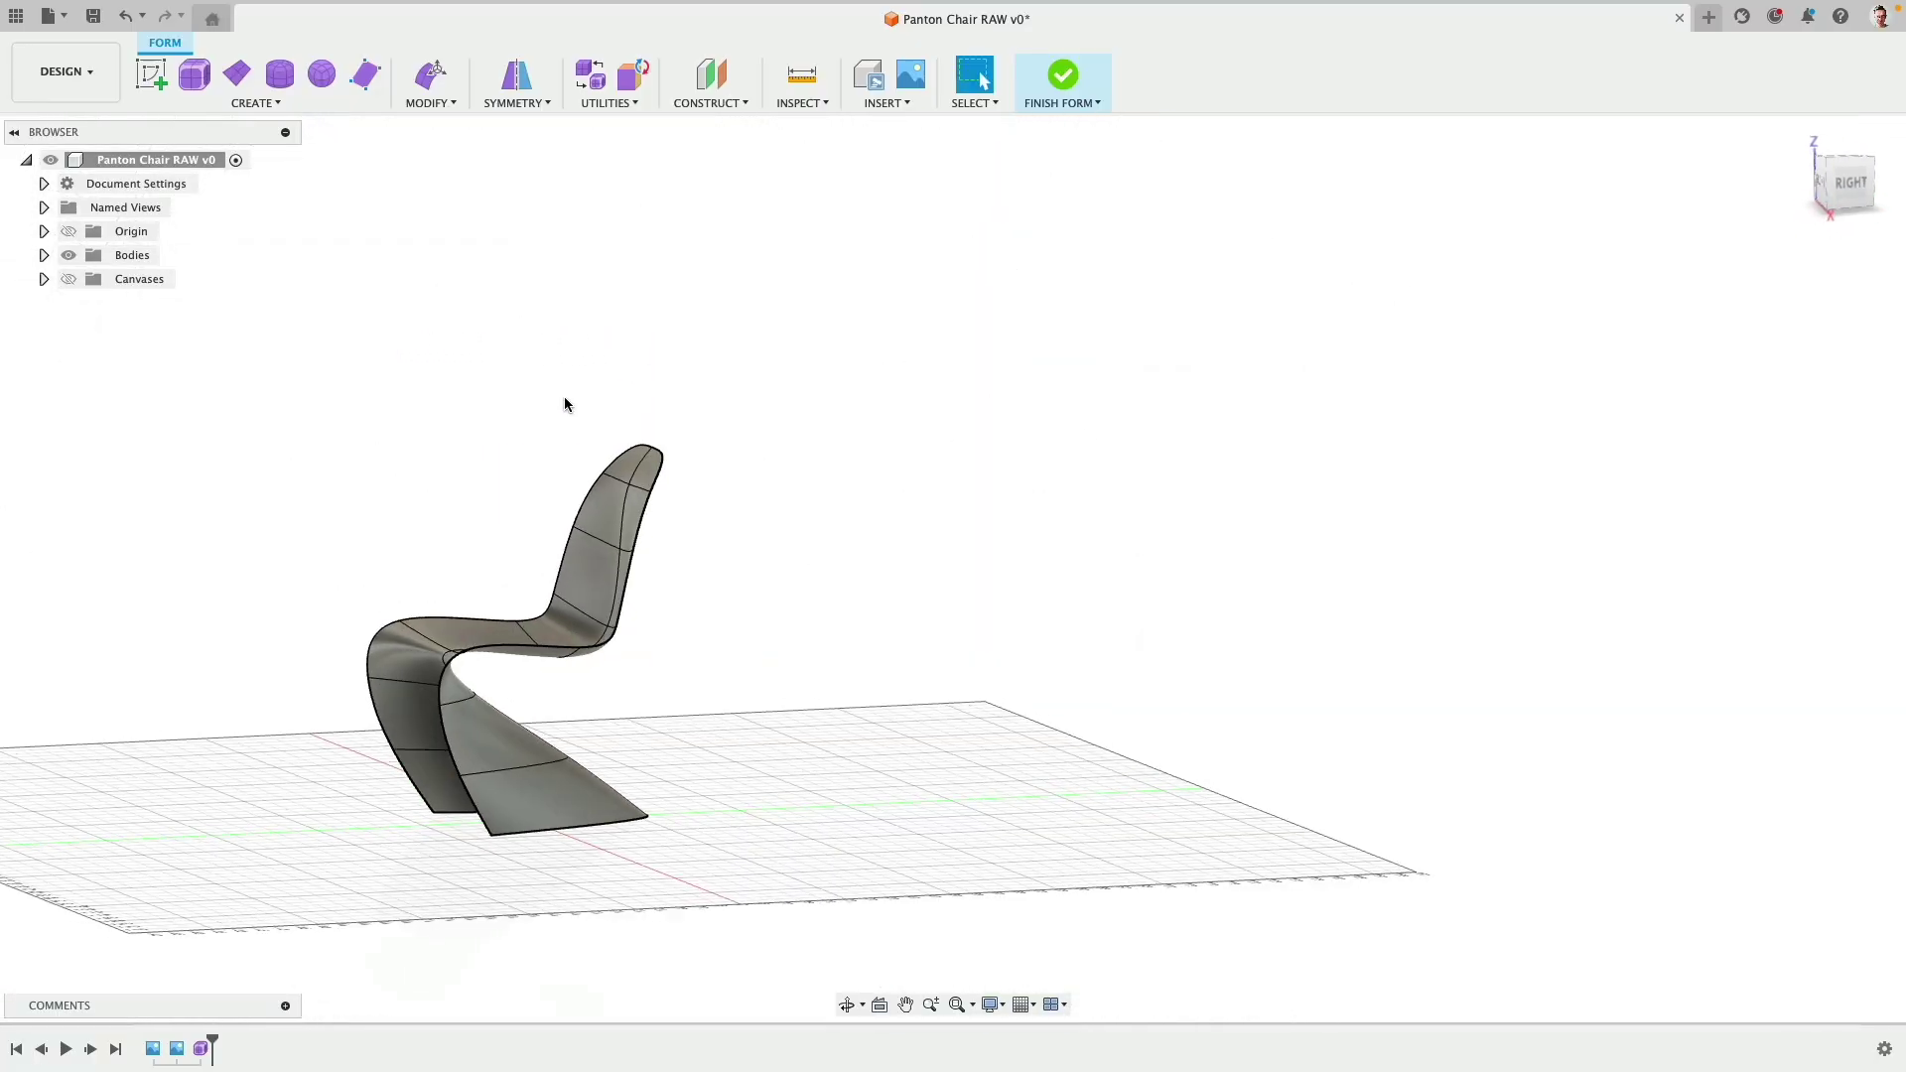
scroll(514, 414, "up", 3)
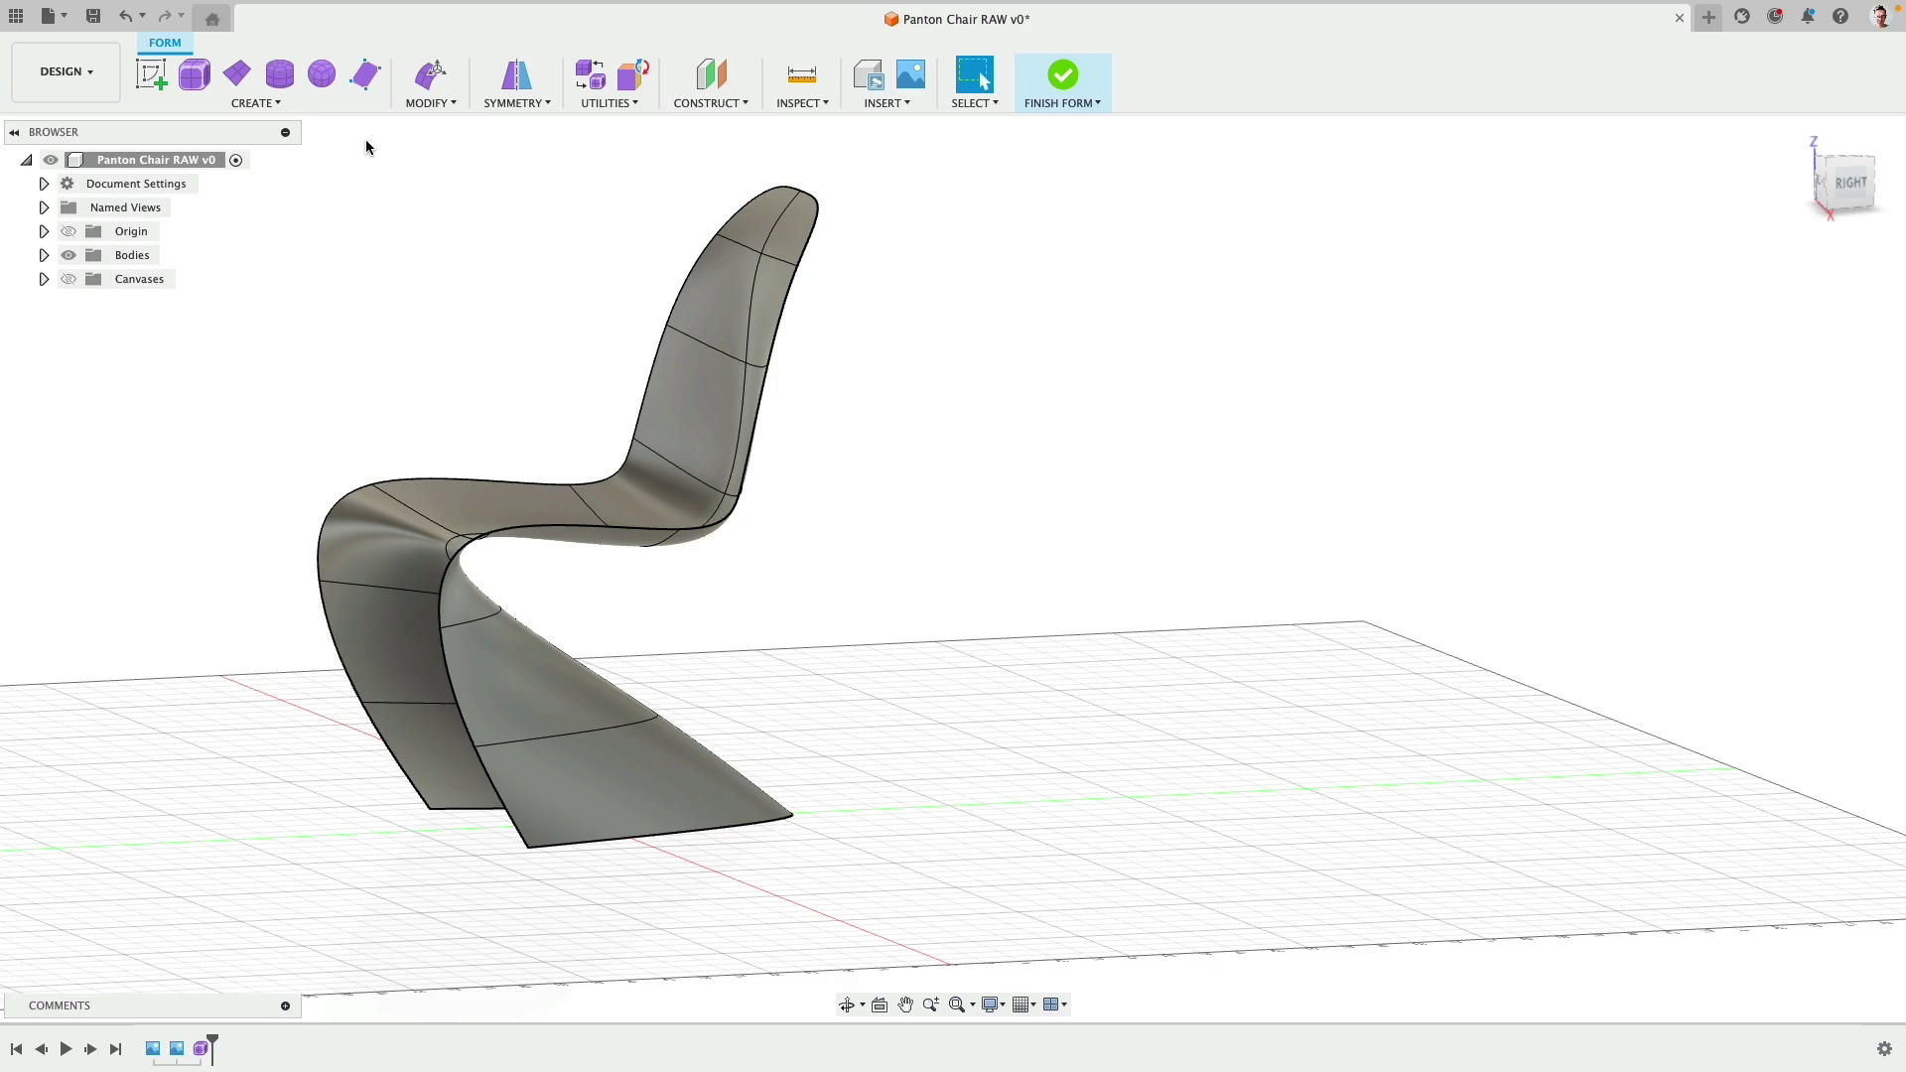
left_click(278, 102)
left_click(556, 102)
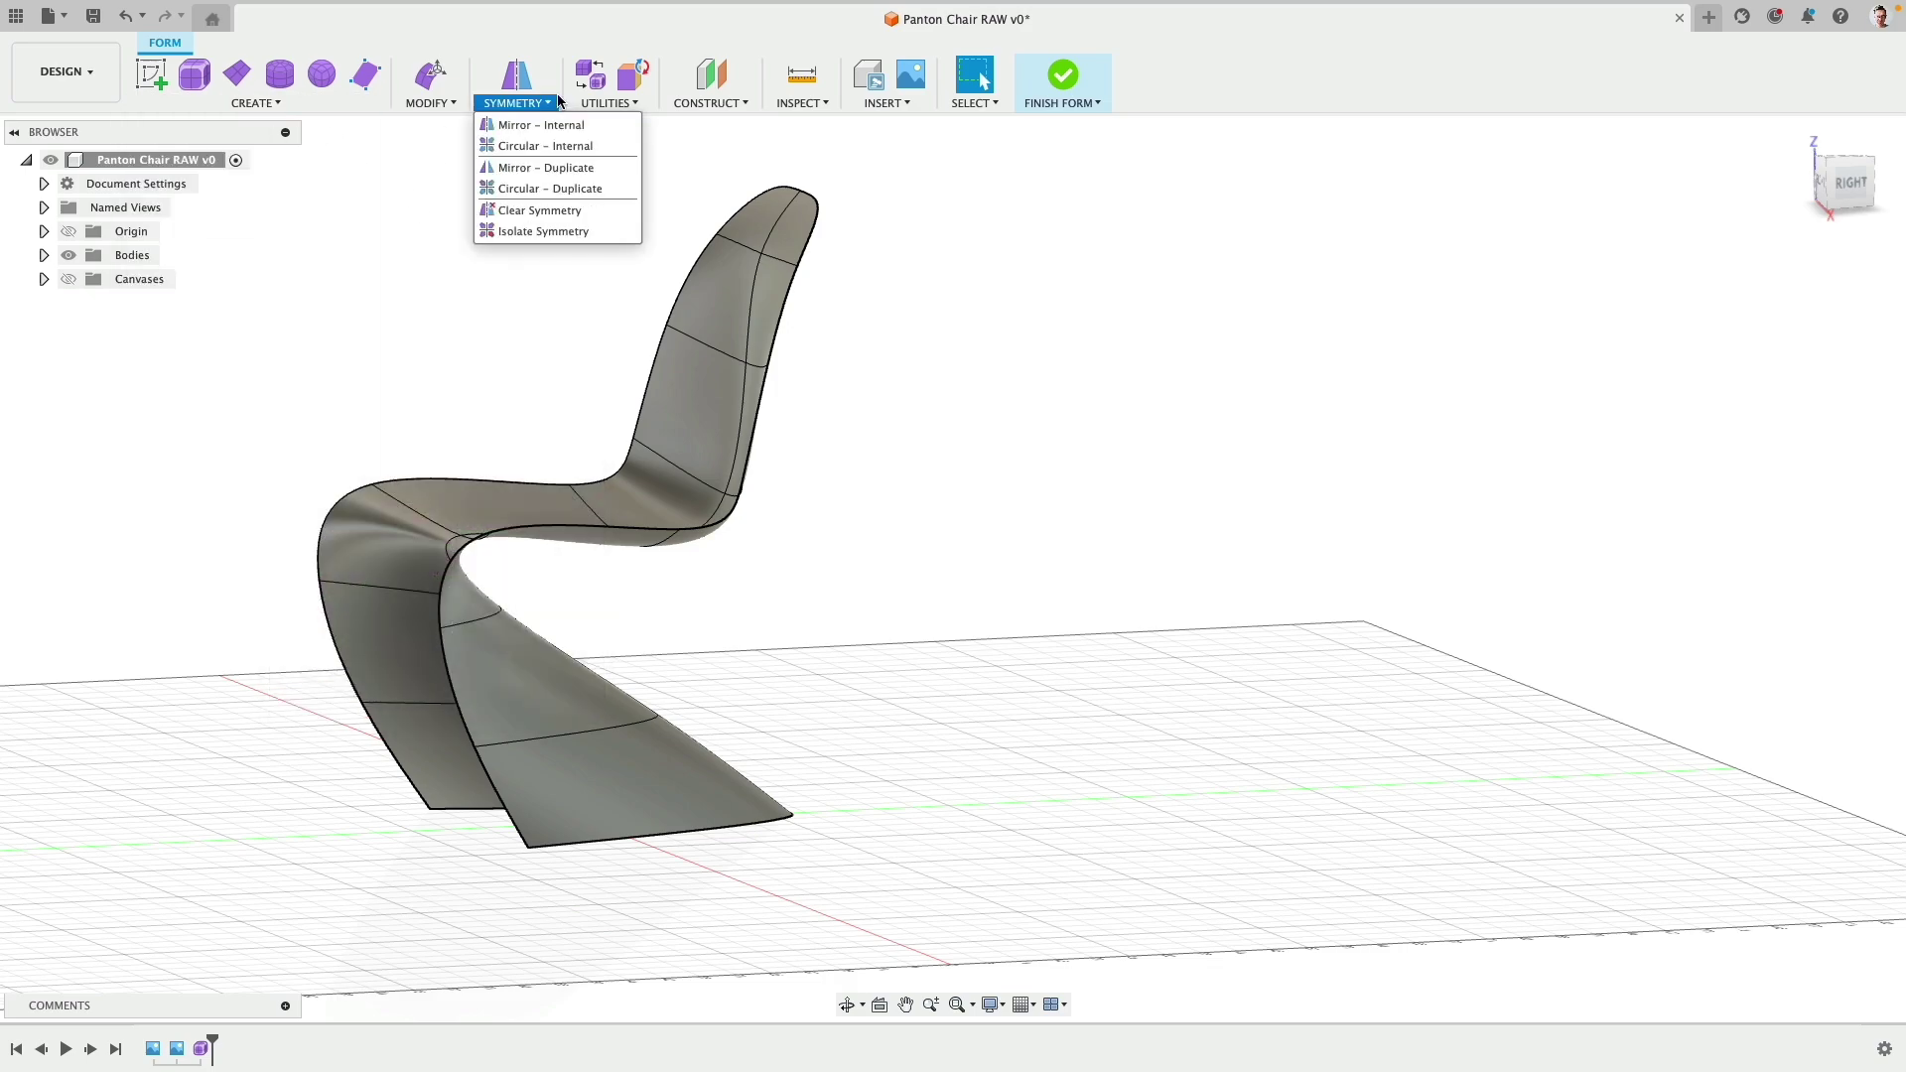
left_click(430, 102)
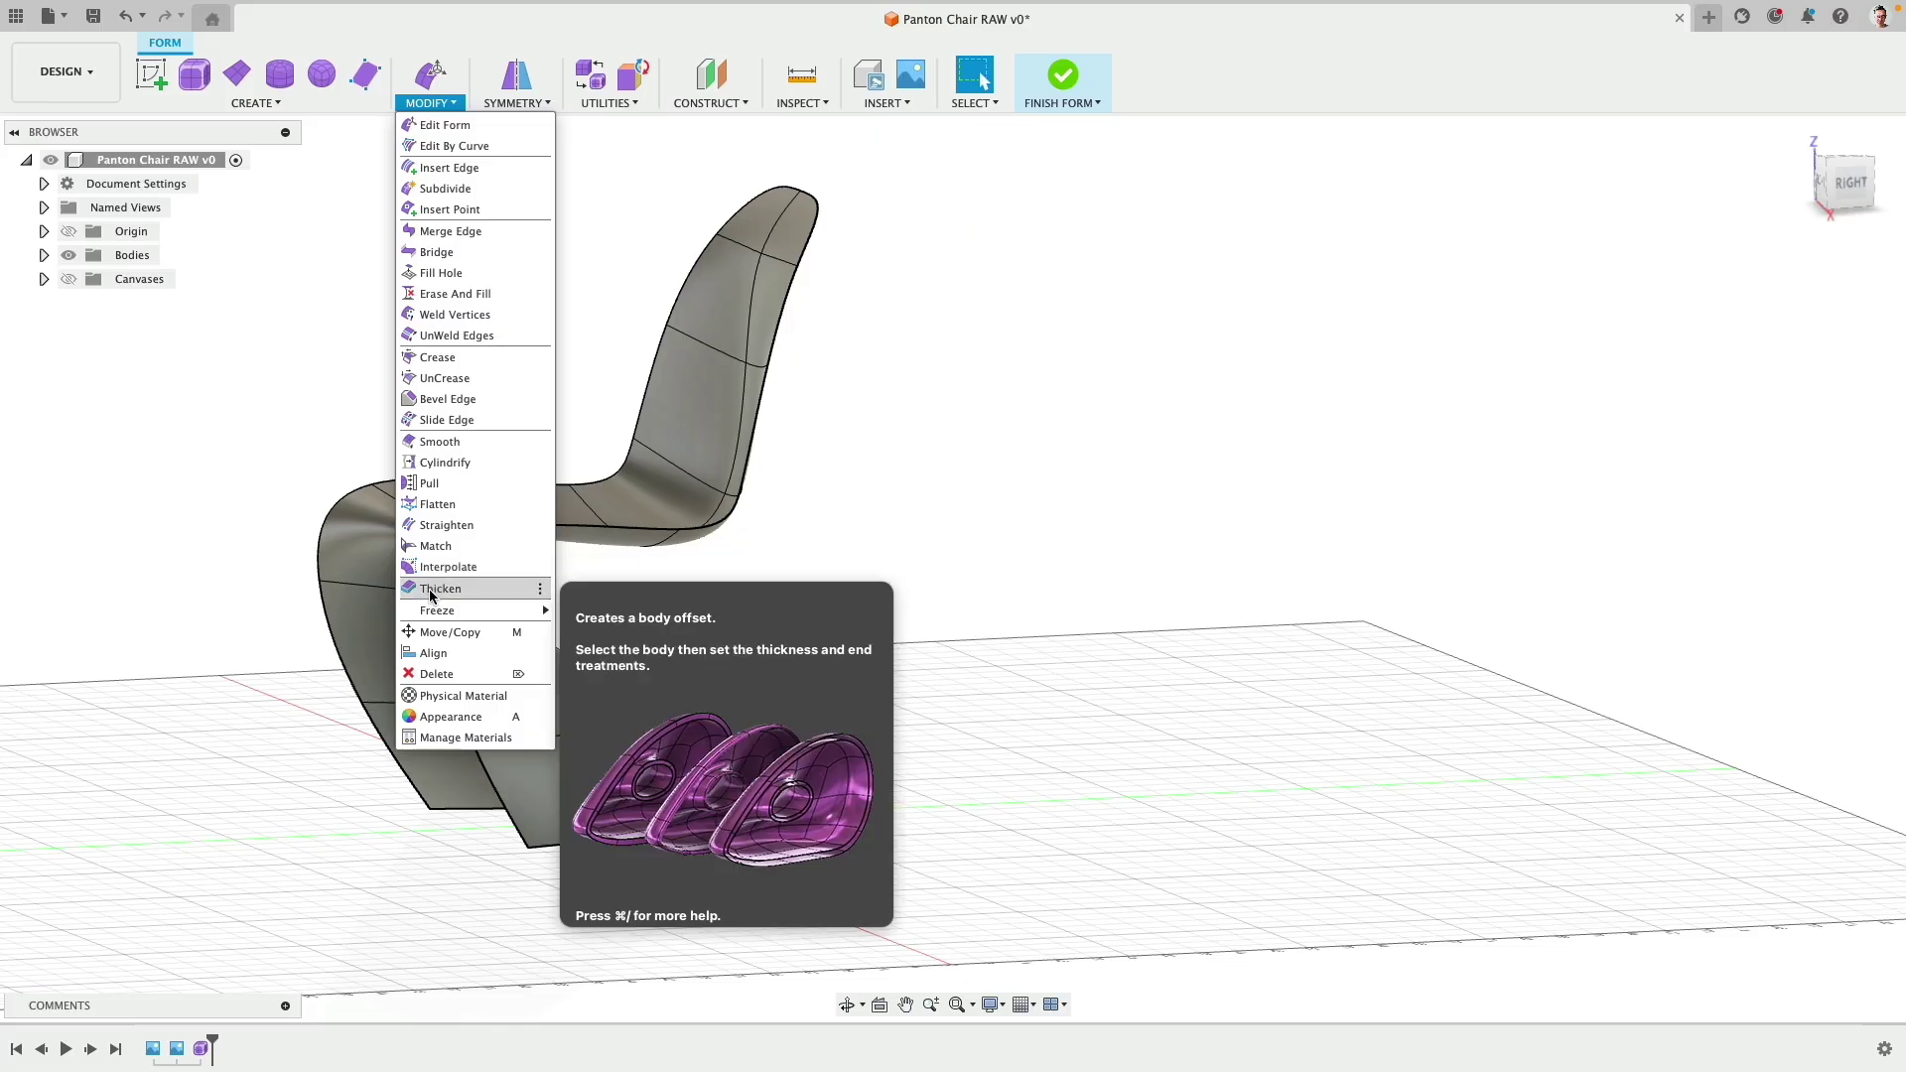
left_click(1262, 517)
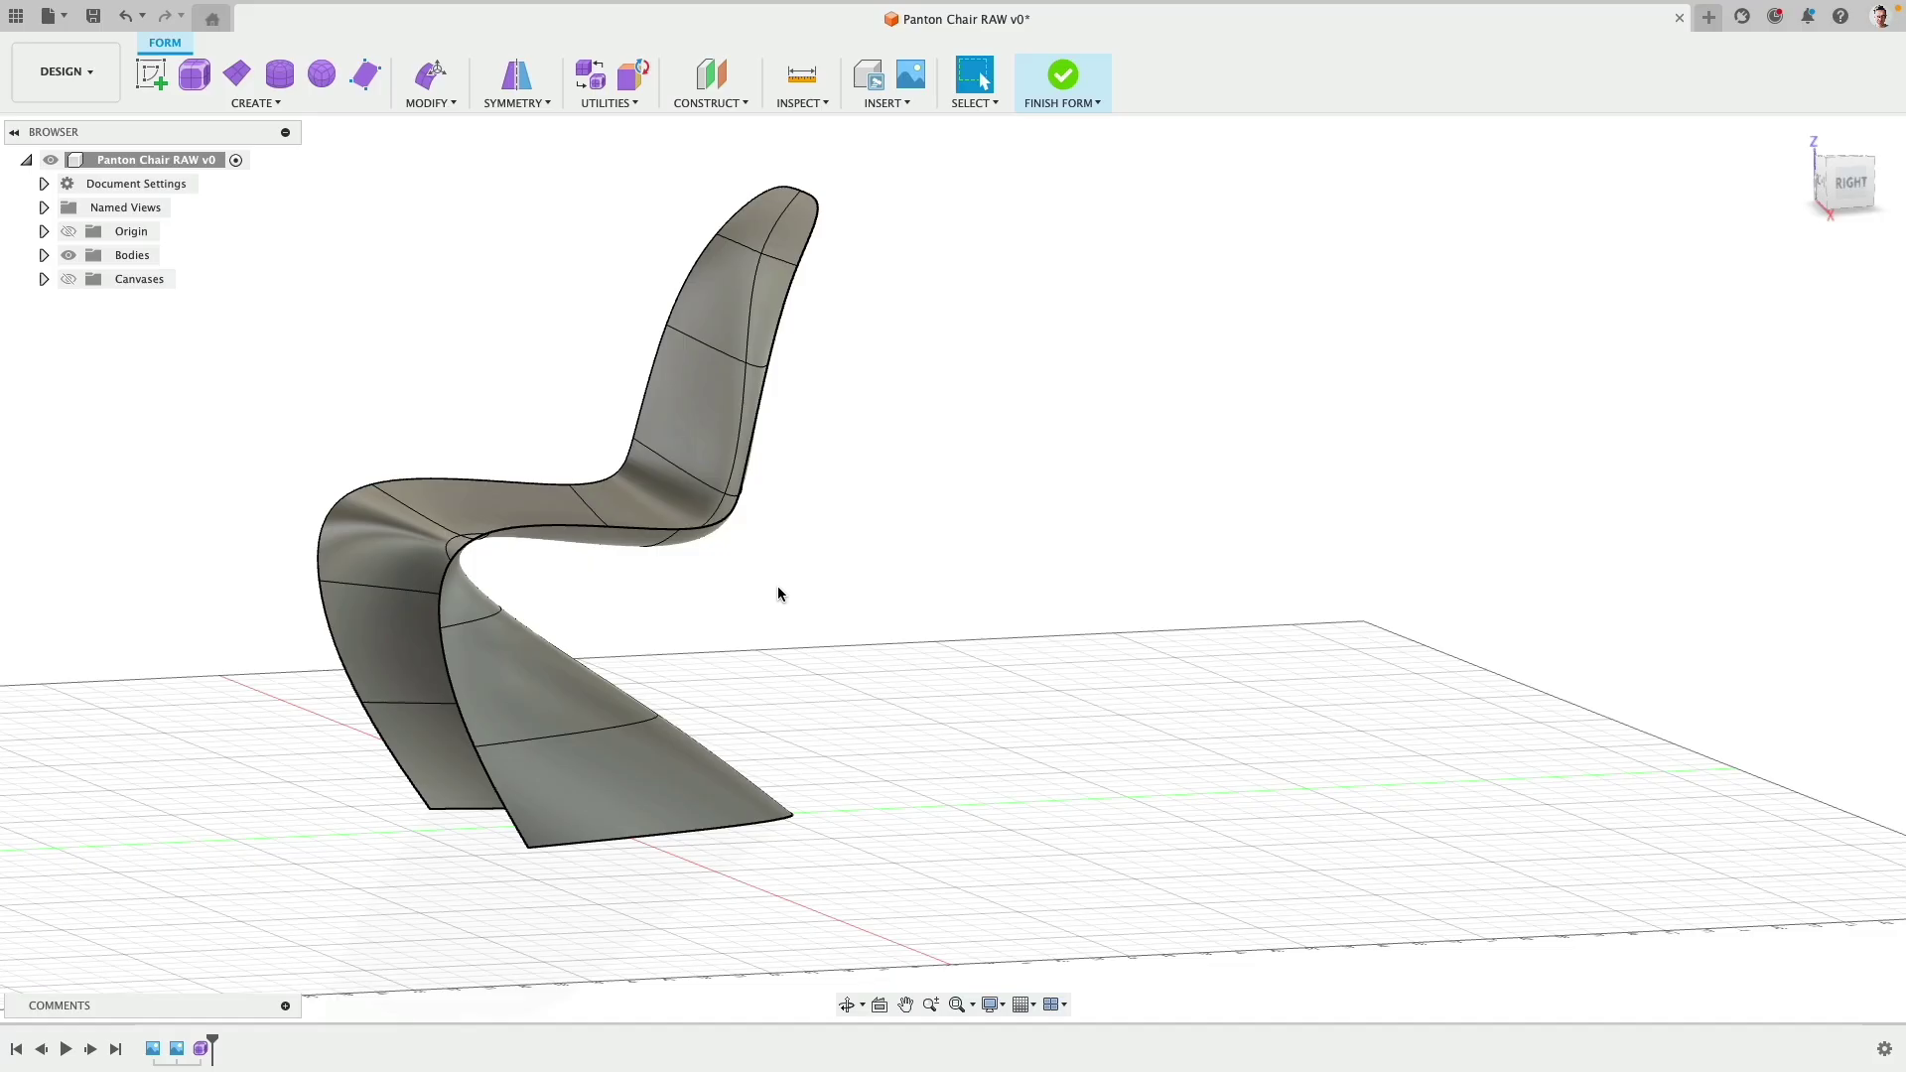
Step: Move the centre vertex just below the top of the backrest backwards by about 3.6 cm to deepen its curve
left_click(430, 80)
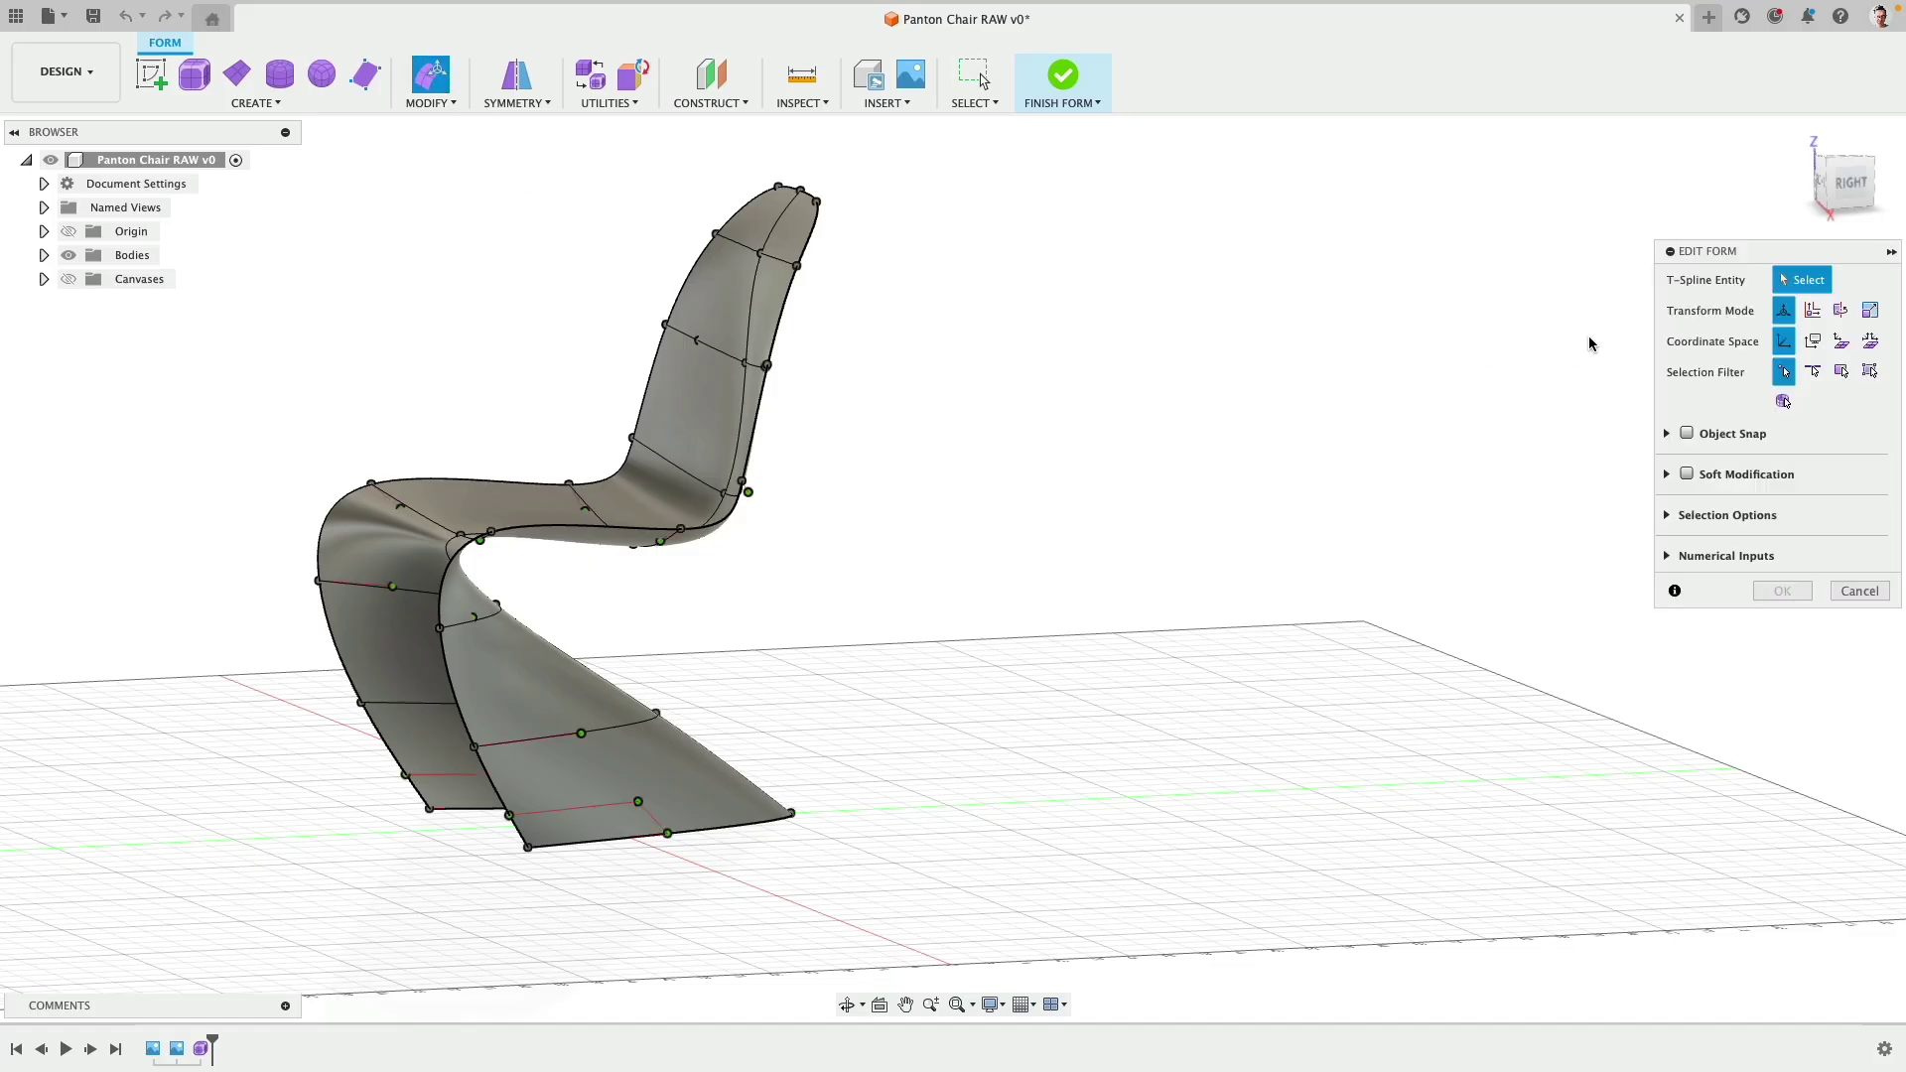
left_click(760, 254)
middle_click_drag(760, 254, 827, 464, "shift")
left_click_drag(823, 459, 840, 464)
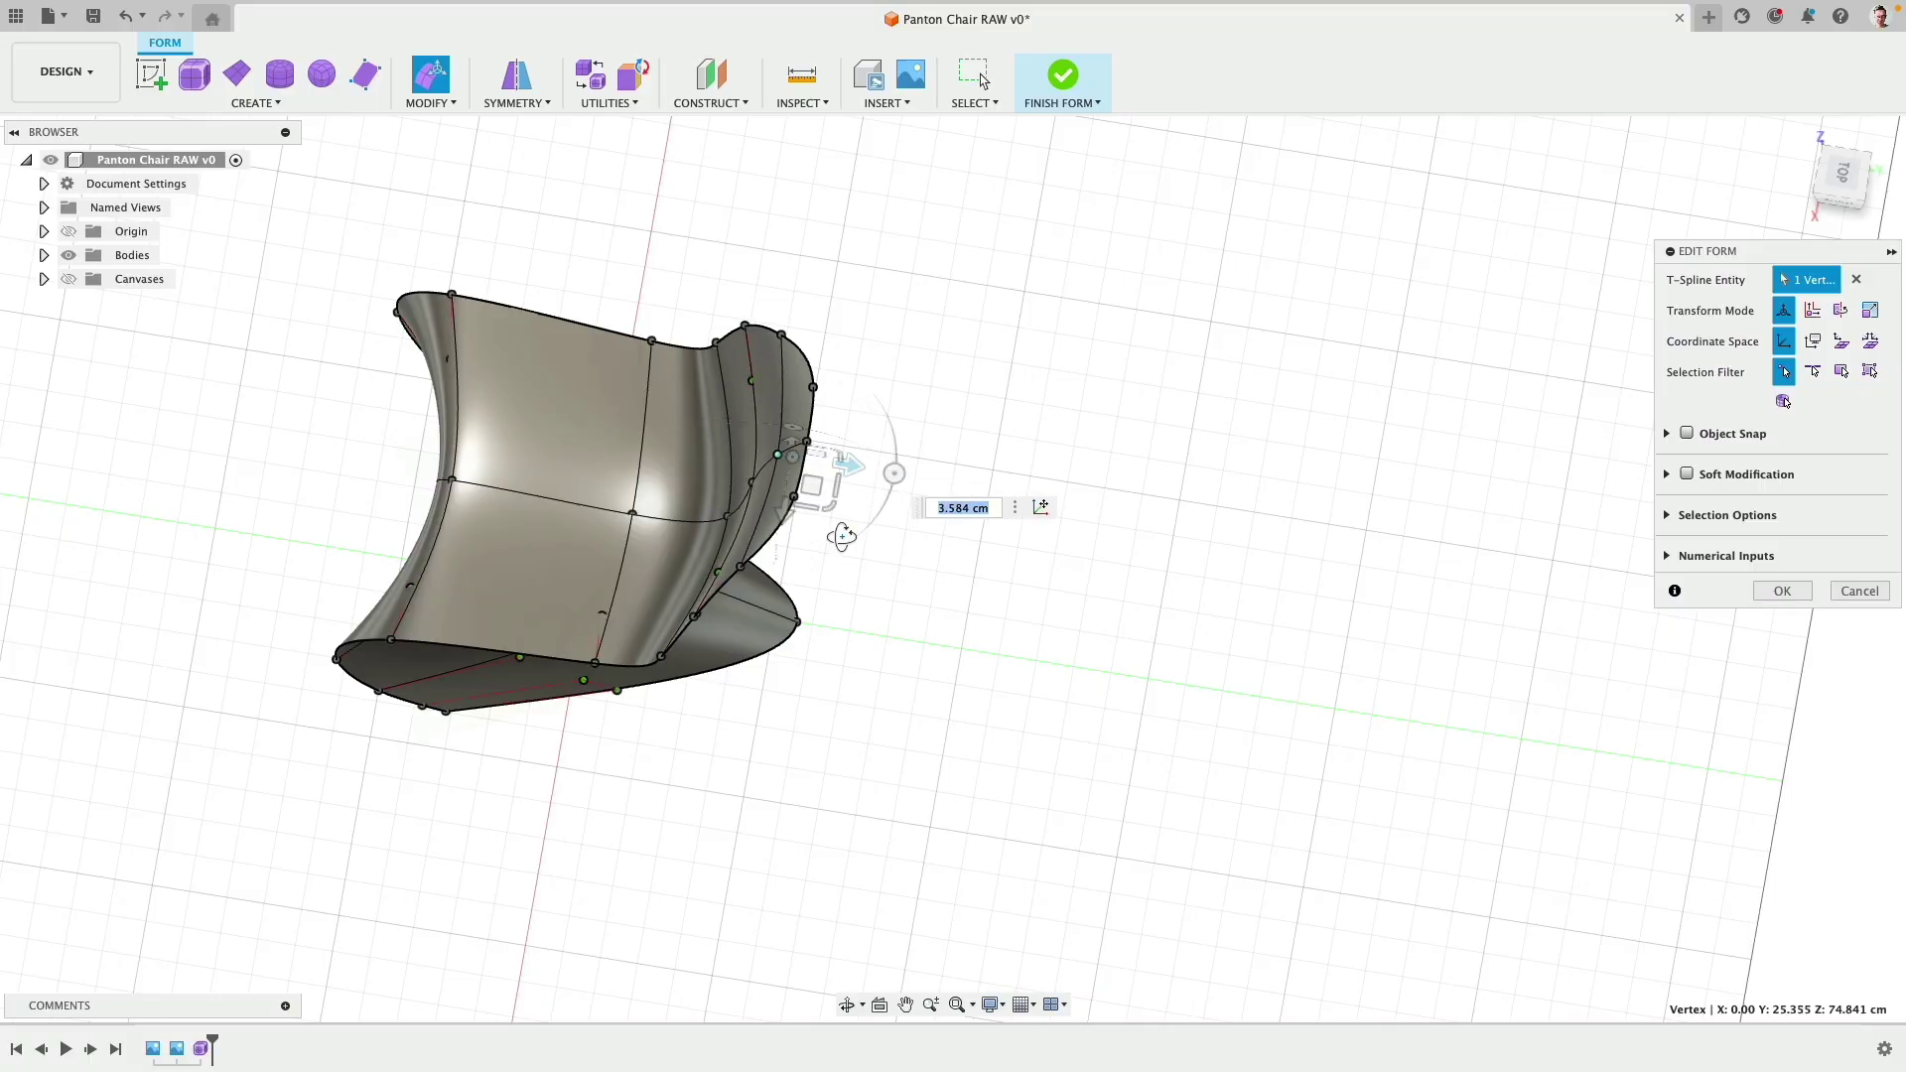
middle_click_drag(824, 540, 1395, 440, "shift")
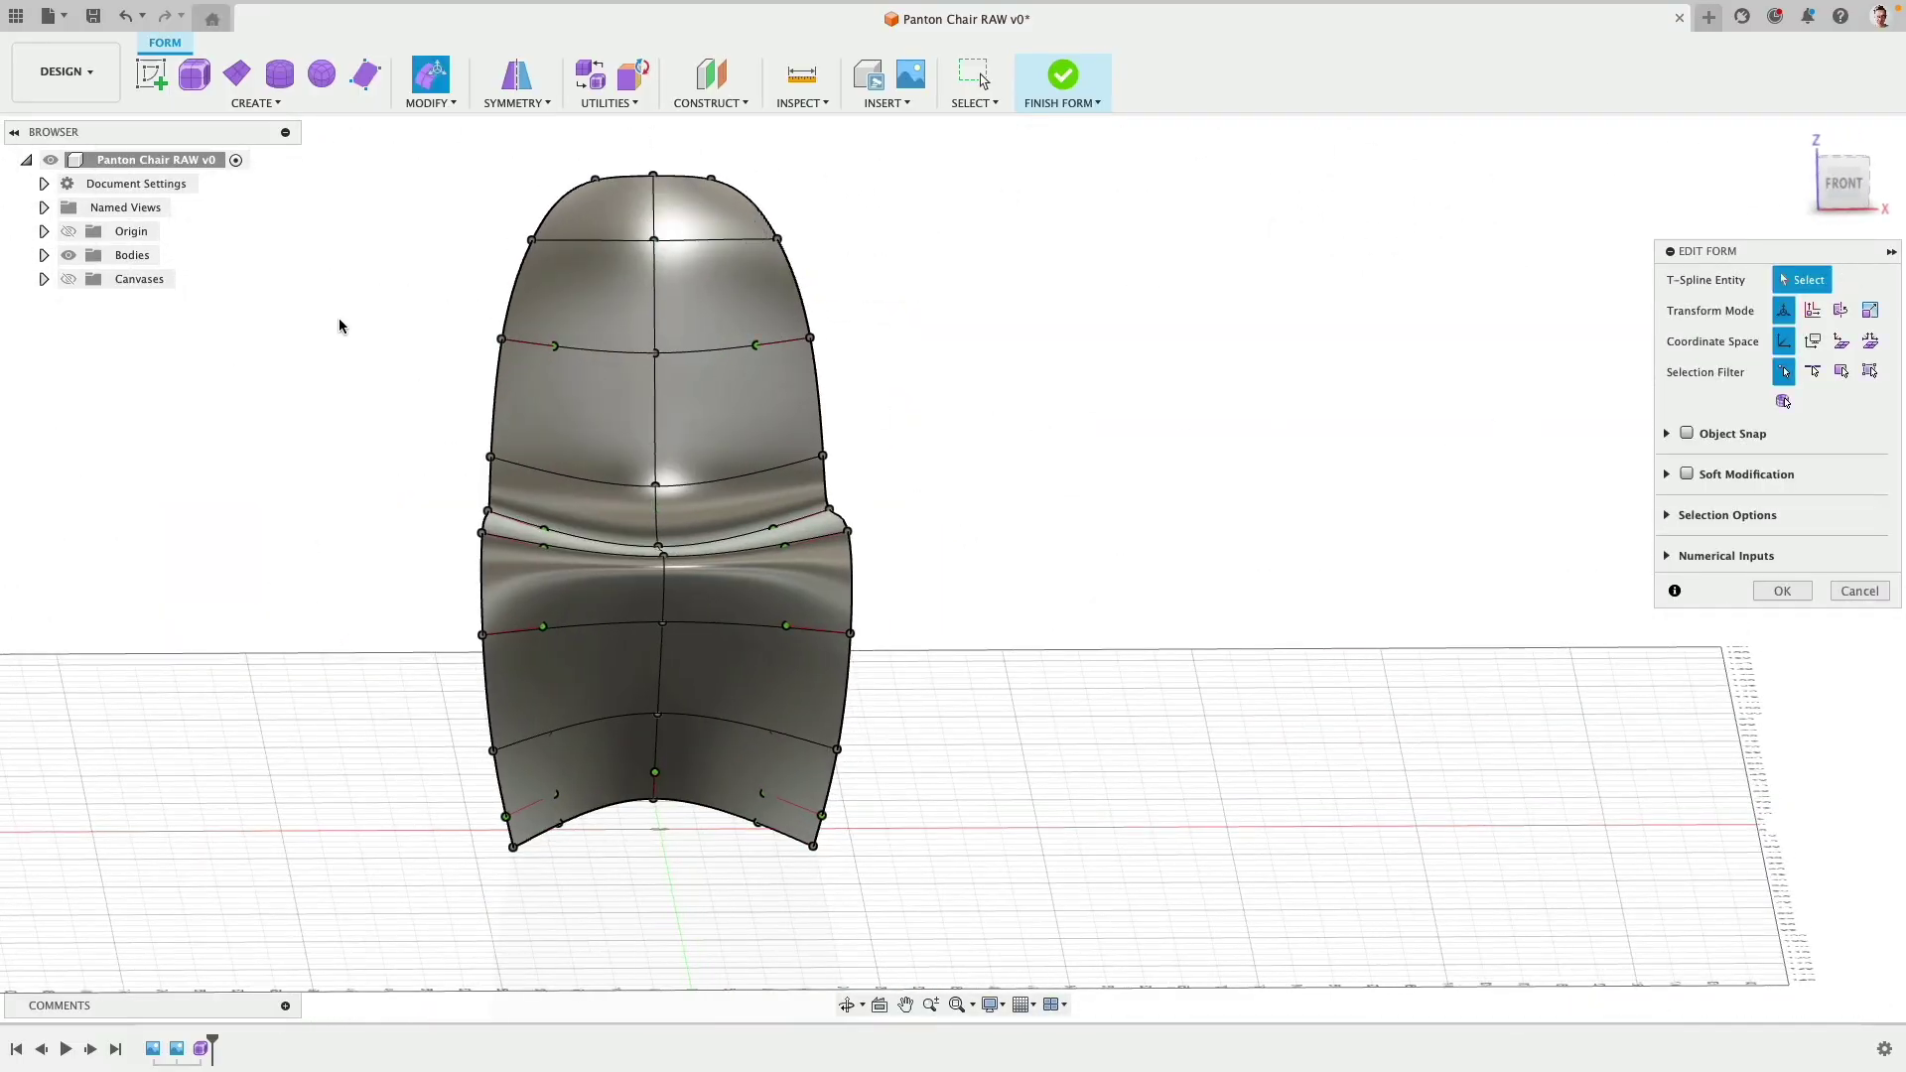
left_click_drag(303, 181, 834, 651)
left_click(1053, 727)
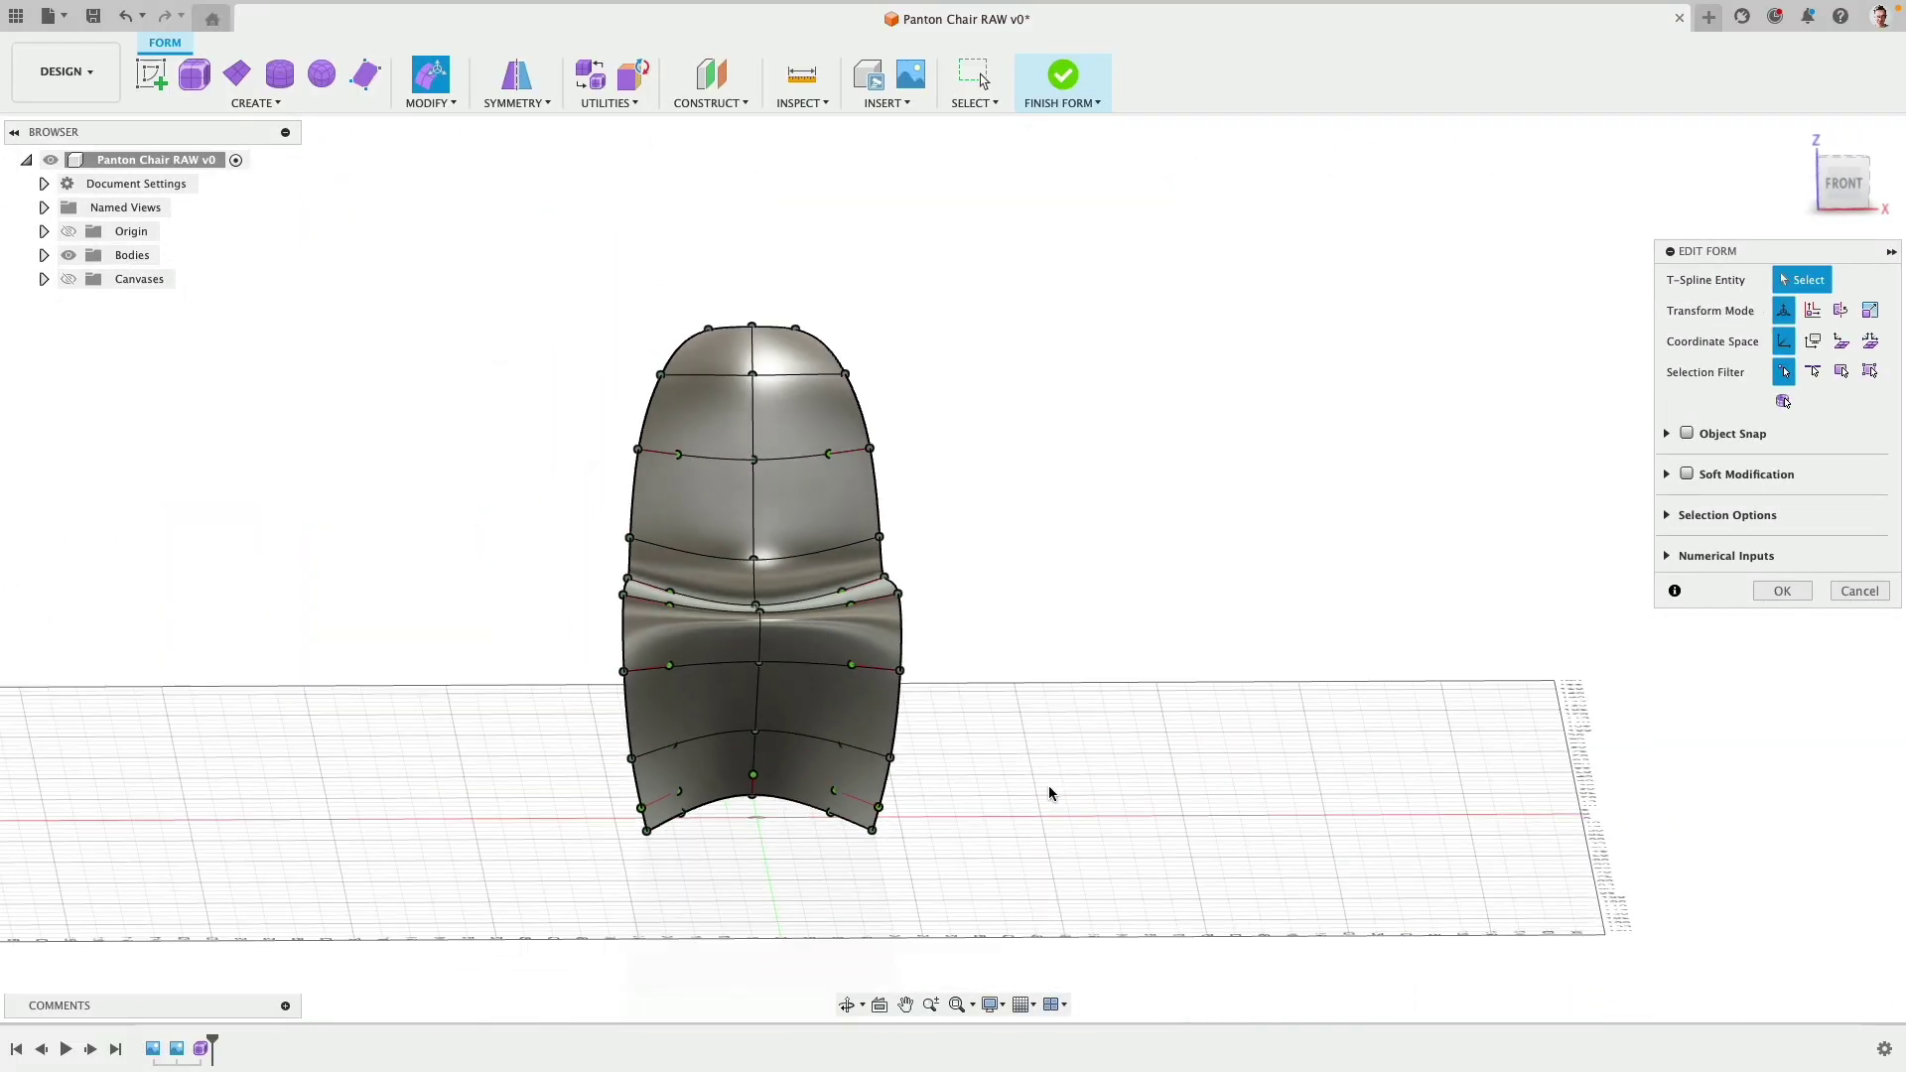
Step: Show the canvases in the side view and temporarily hide the bodies to examine the reference outline
middle_click_drag(1004, 646, 1213, 413, "shift")
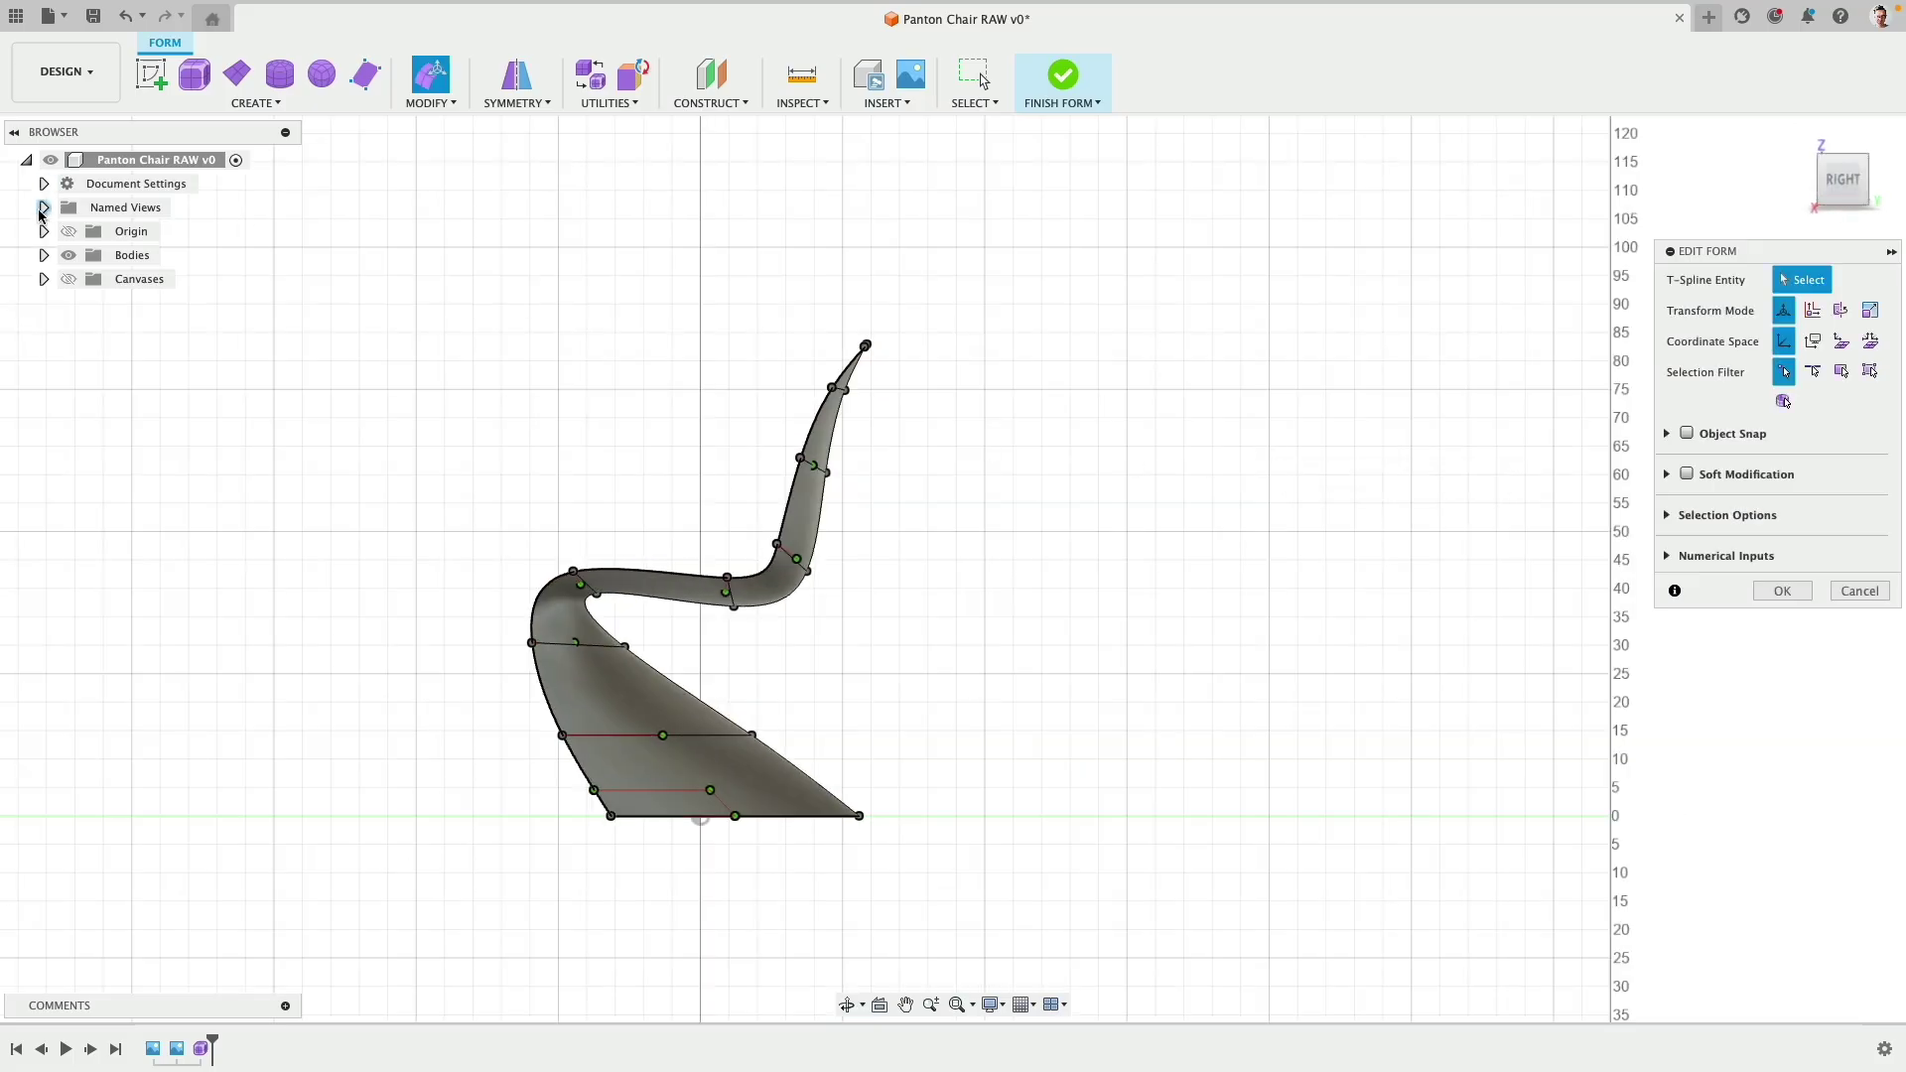
left_click(68, 279)
left_click(68, 255)
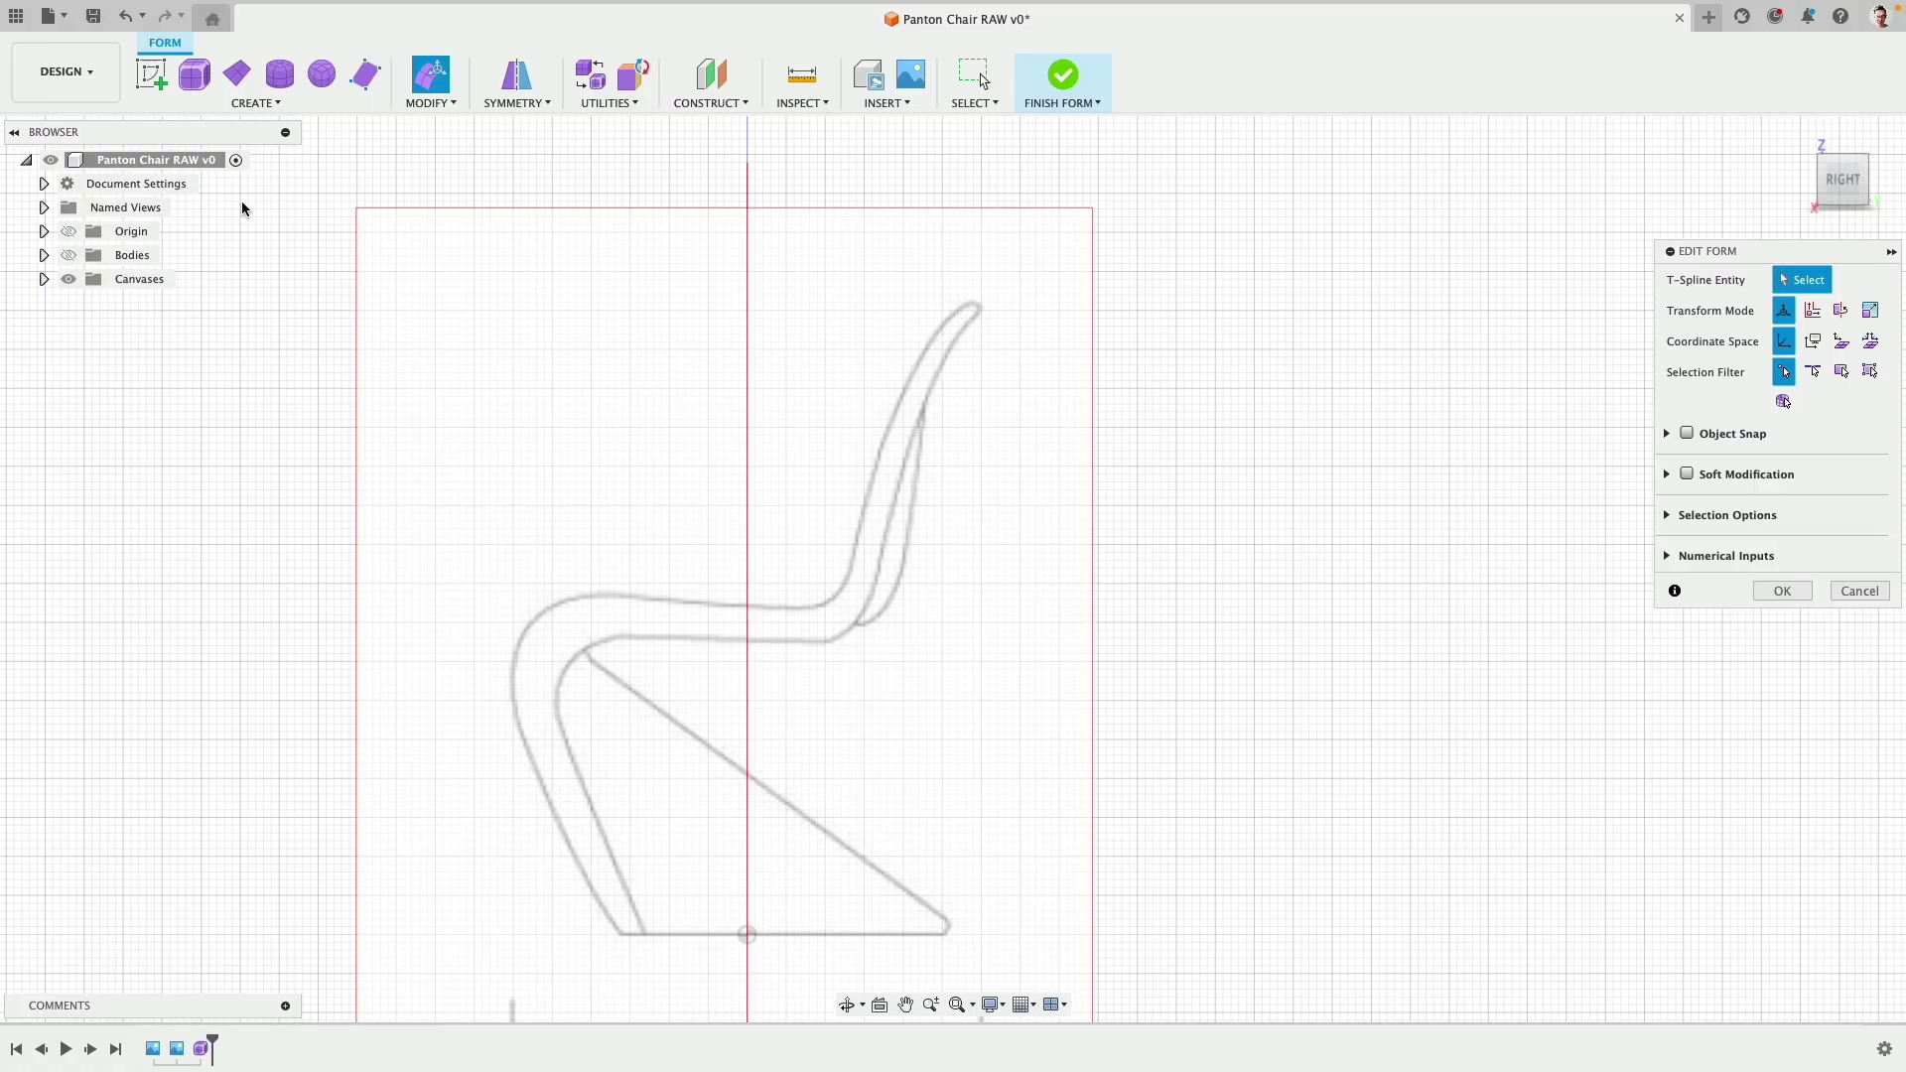
left_click(68, 255)
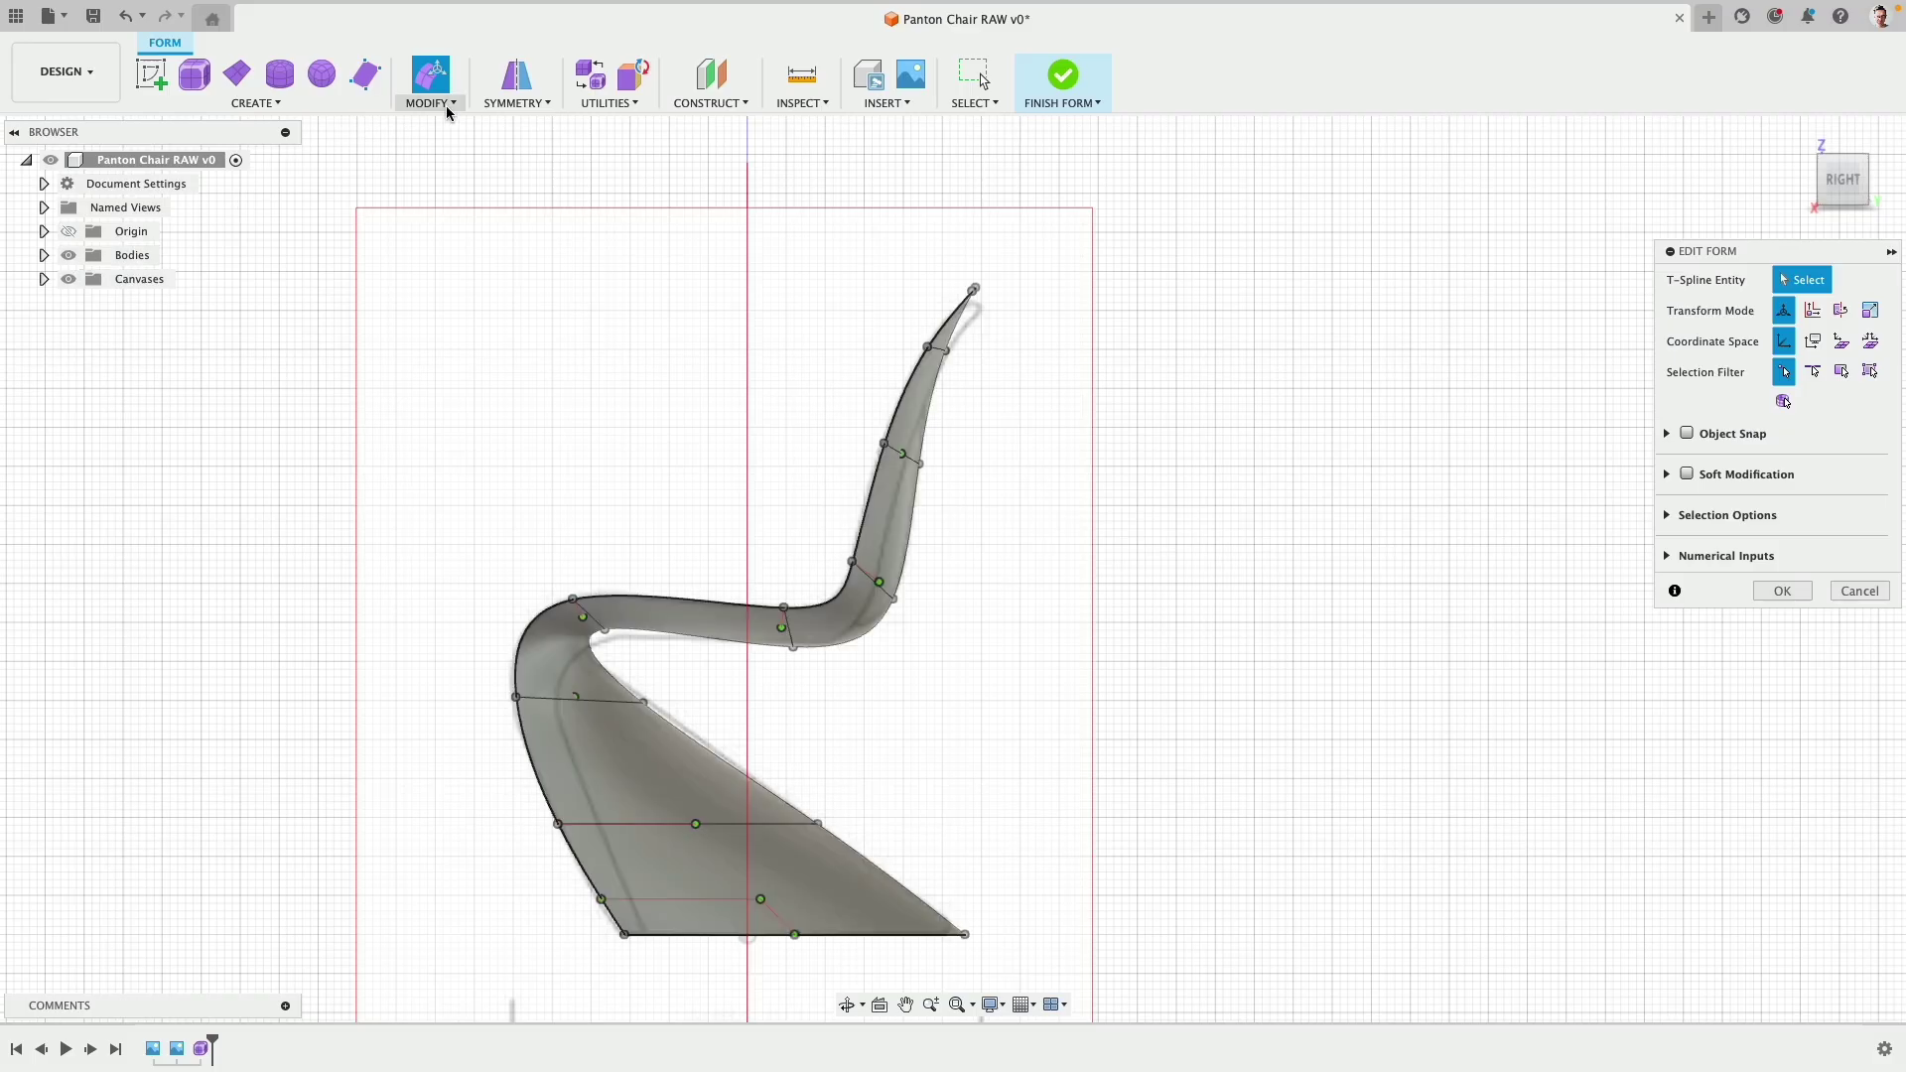
Step: Move the rear seat edge about 3.17 cm forward and 0.51 cm up, and the lower backrest edge 0.51 cm back and 2.14 cm down
left_click(1813, 372)
scroll(881, 374, "down", 4)
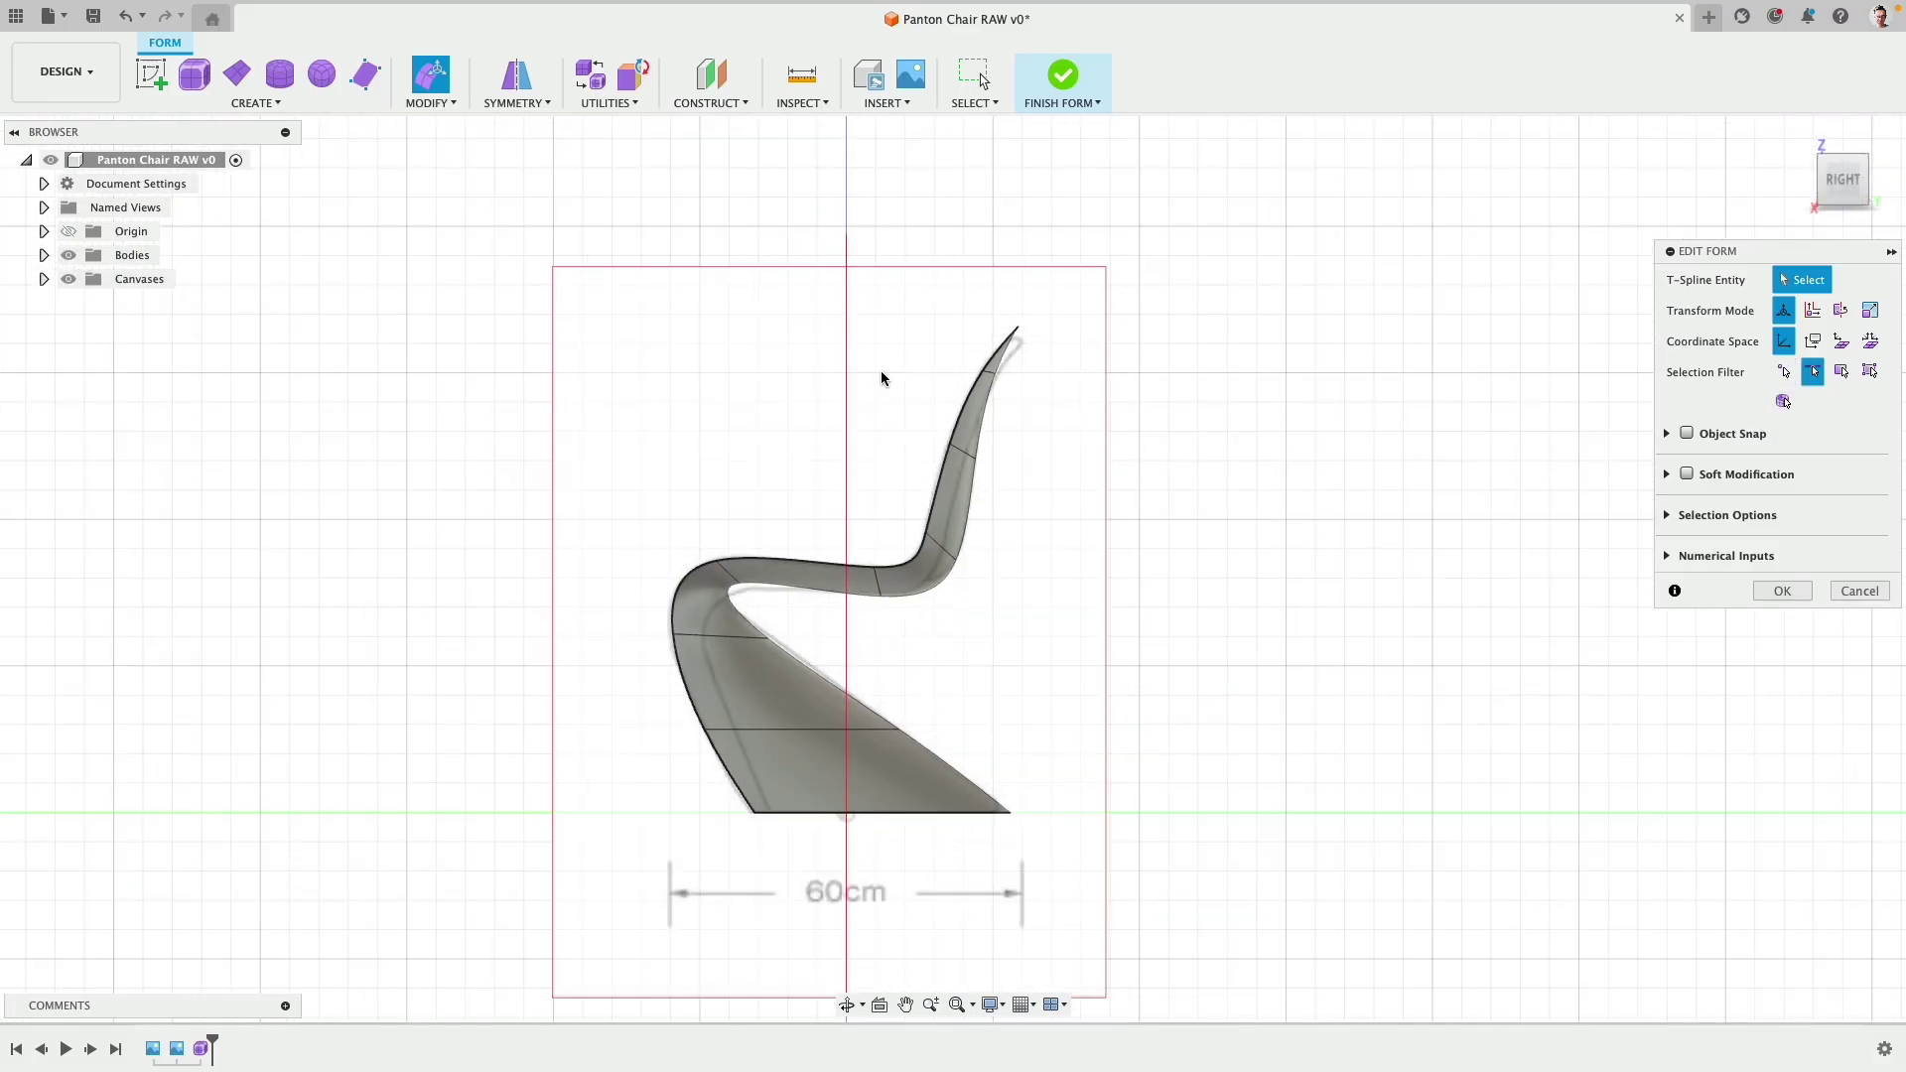
scroll(892, 458, "up", 5)
scroll(891, 458, "up", 3)
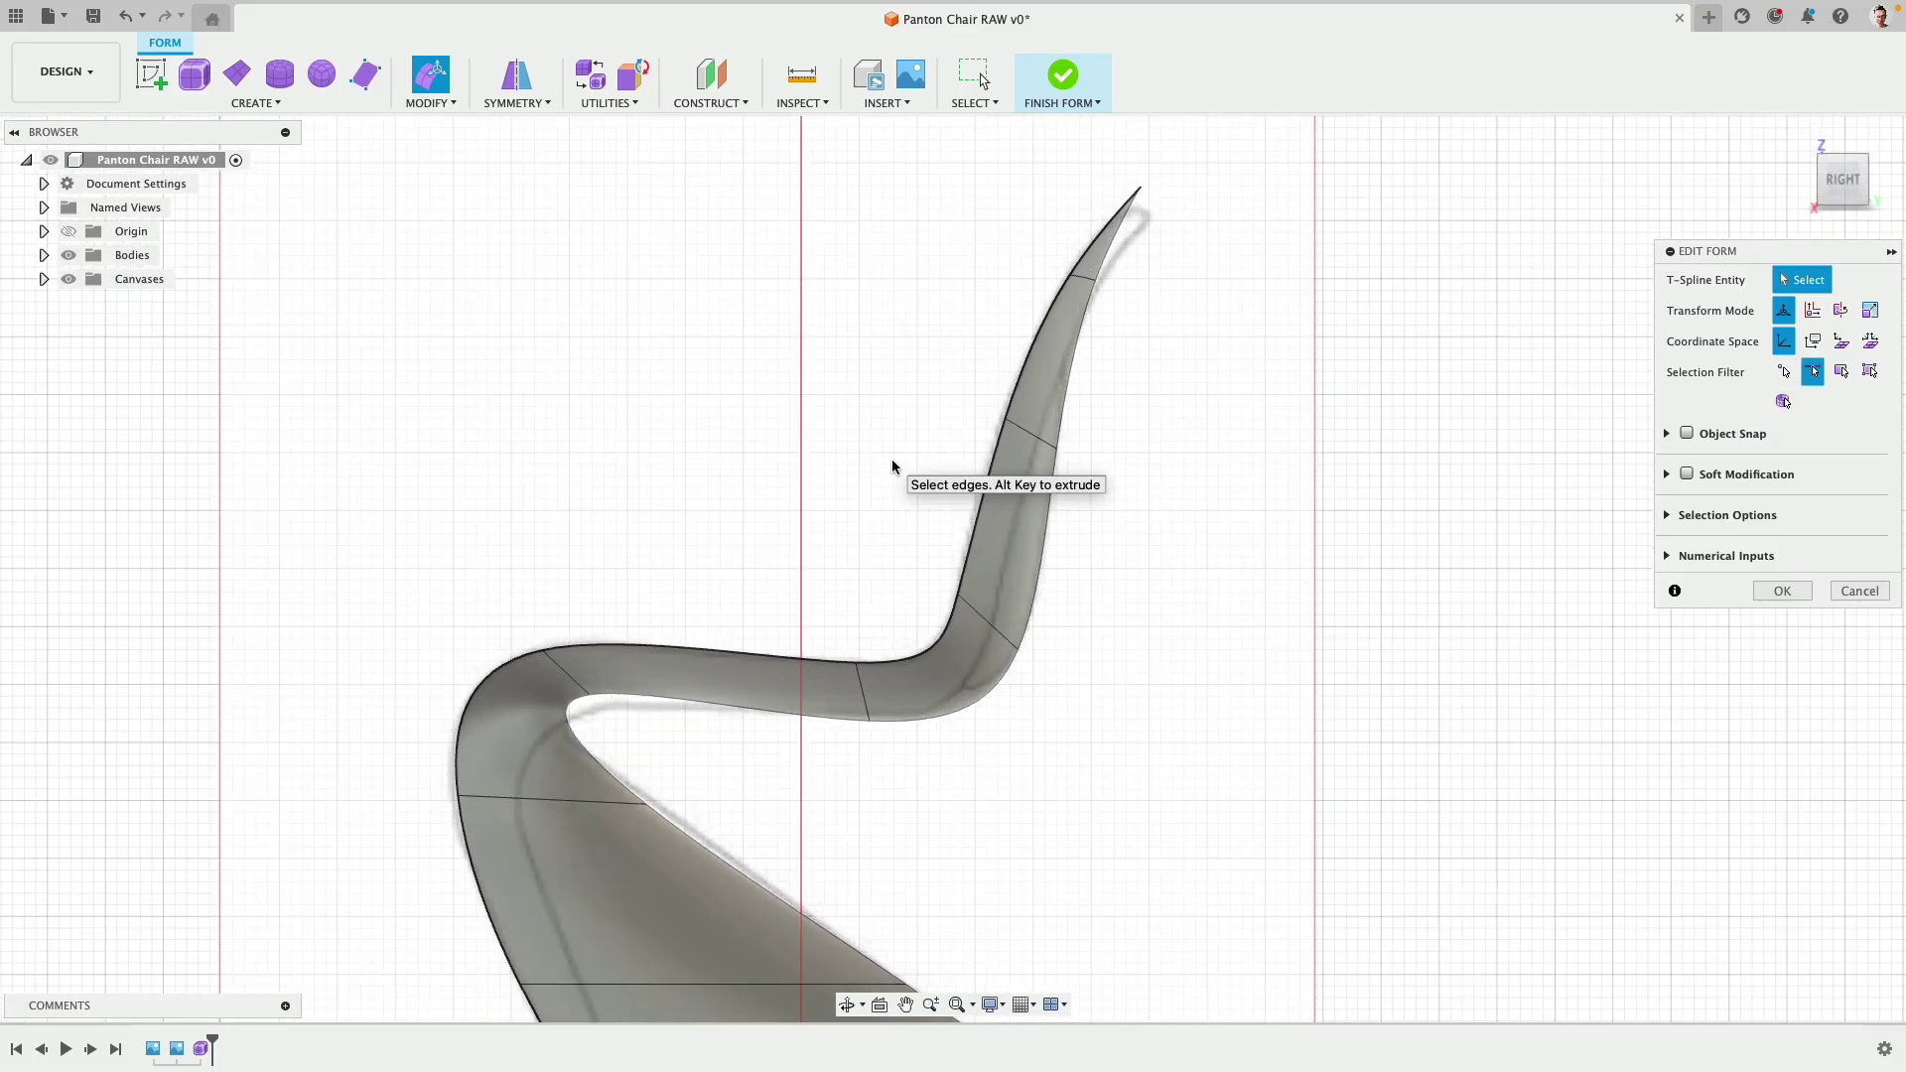
left_click(860, 699)
mouse_move(885, 671)
left_mouse_down()
mouse_move(838, 683)
mouse_move(849, 662)
left_mouse_up()
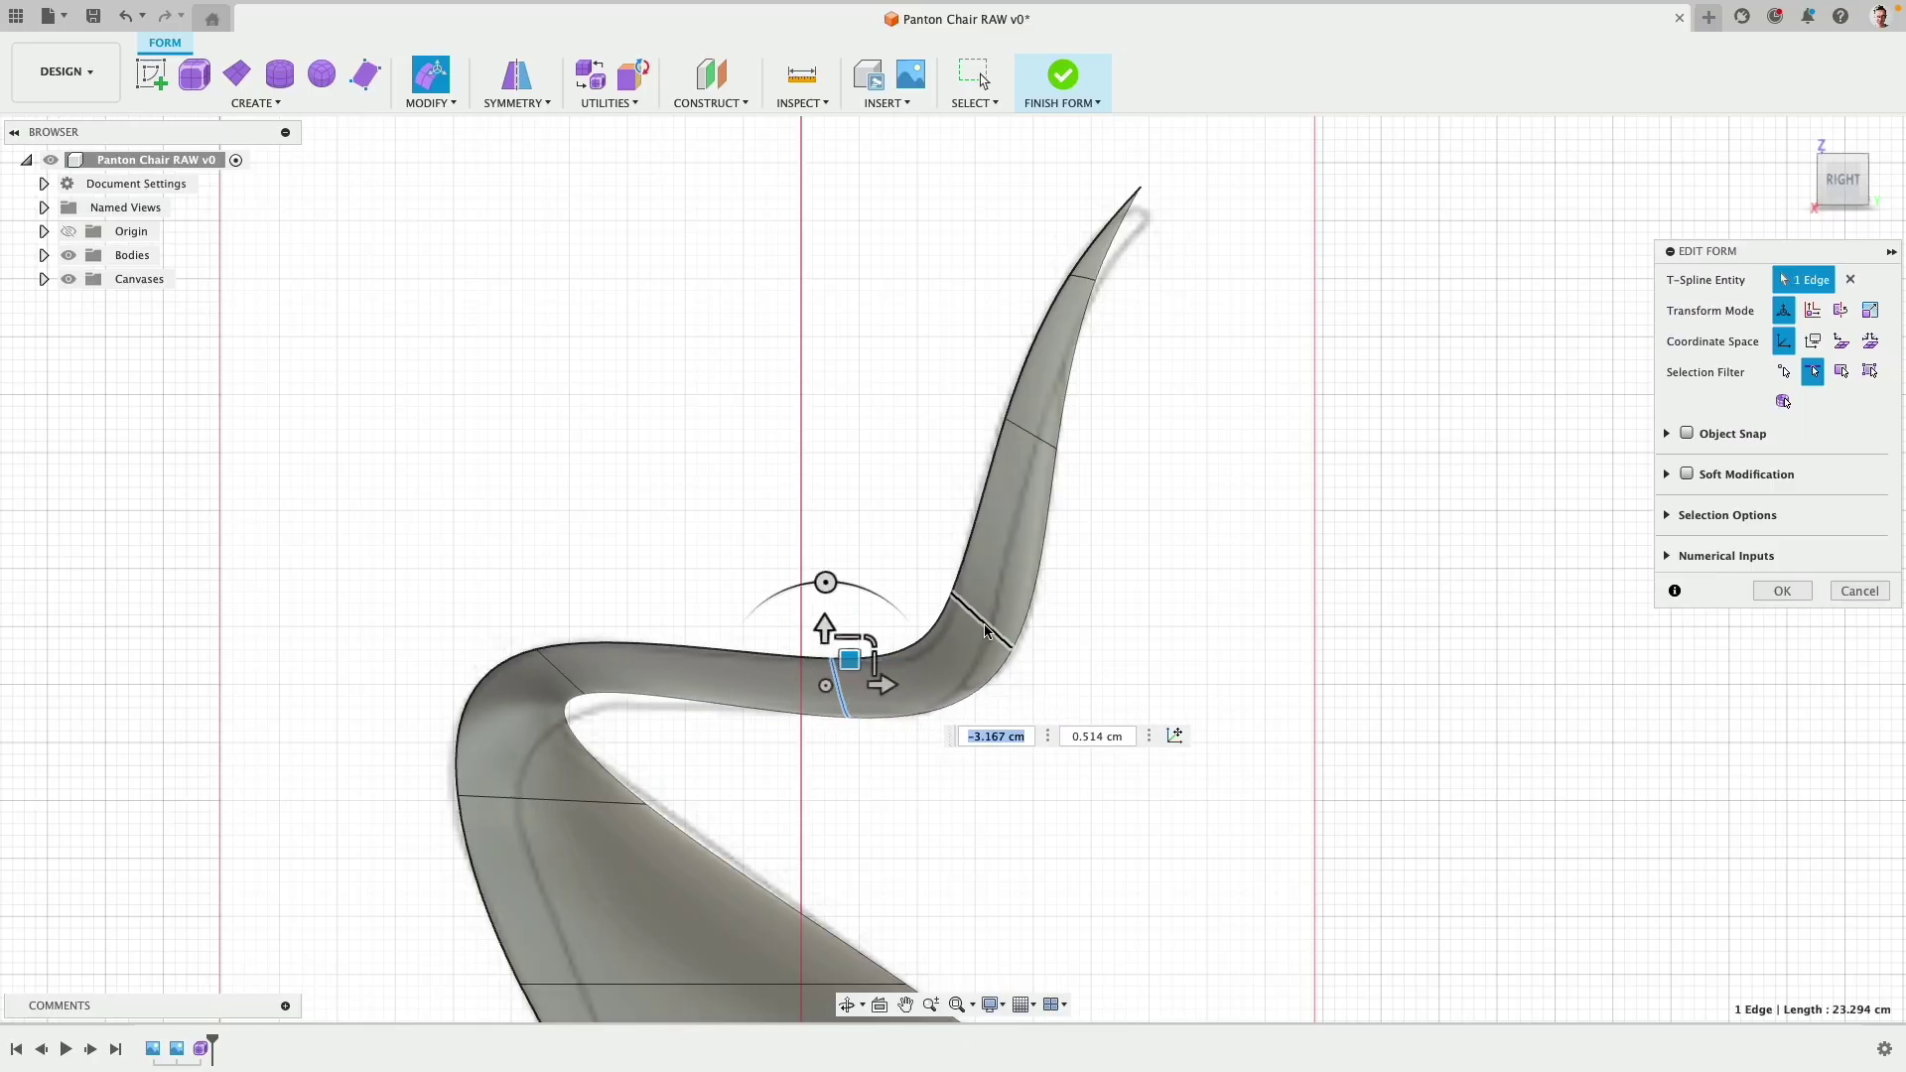
left_click(988, 641)
left_click_drag(989, 593, 1012, 631)
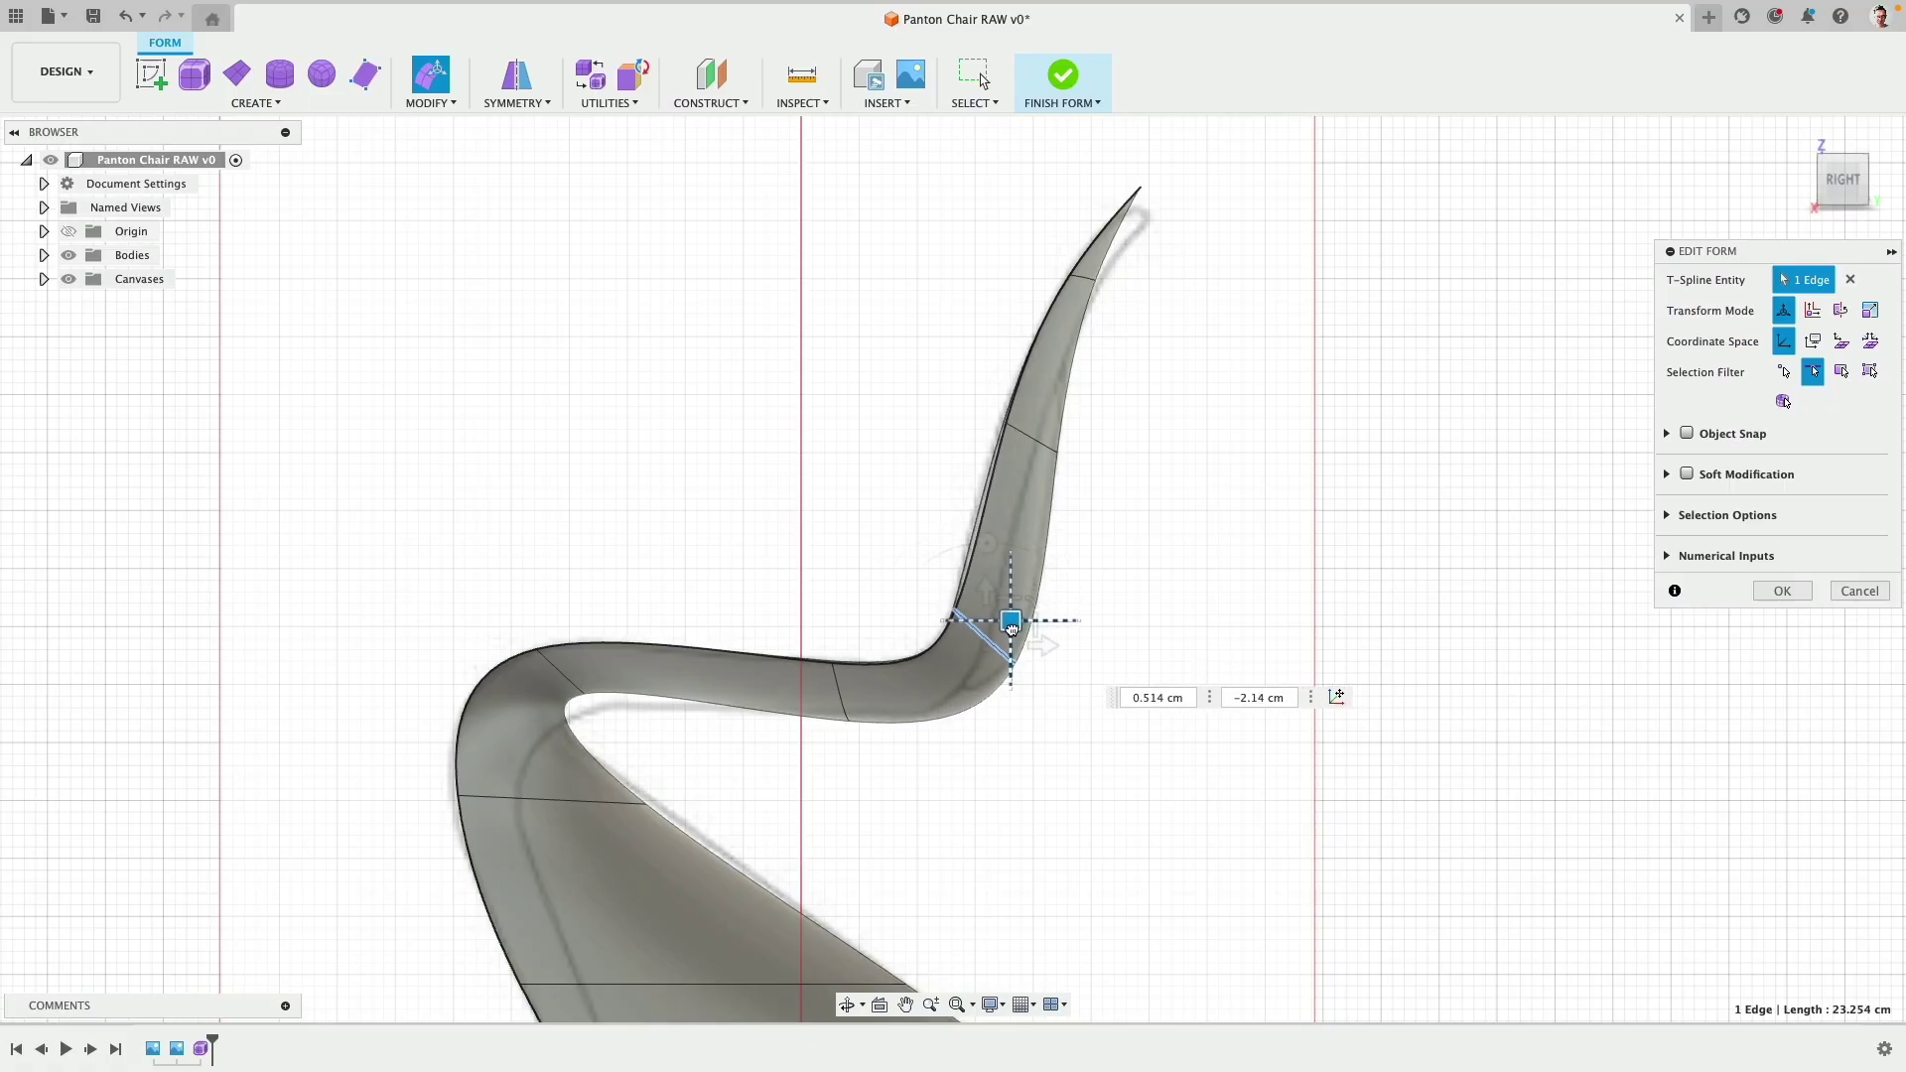
Step: Move the edge halfway up the backrest about 0.77 cm forward and 0.685 cm down
left_click(1031, 443)
left_click_drag(1043, 425, 1046, 419)
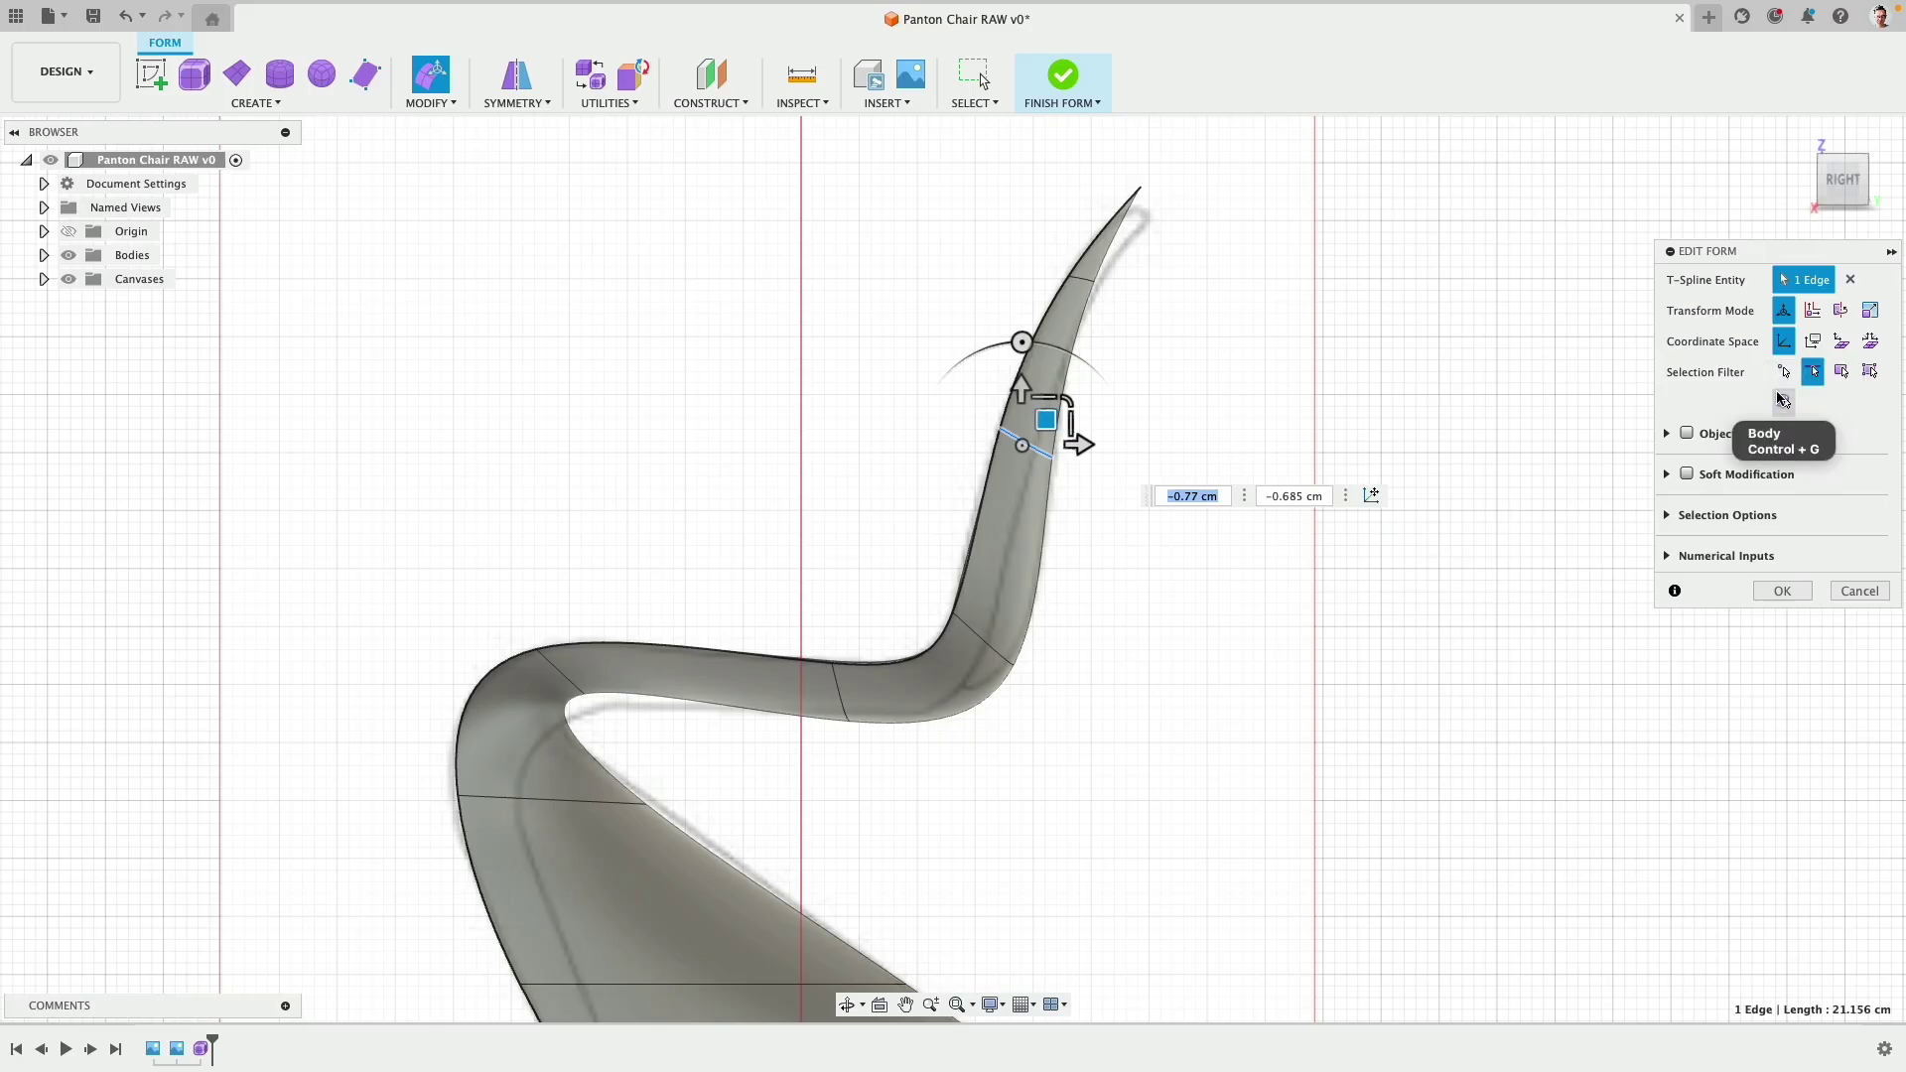
Step: Lower the vertices at the tip of the backrest slightly and fine-tune the three vertices in the row just below it
left_click(1785, 372)
left_click_drag(1148, 188, 1206, 217)
left_click_drag(1072, 140, 1245, 244)
middle_click_drag(1188, 280, 1163, 382)
left_click_drag(1141, 273, 1142, 284)
left_click_drag(978, 339, 1052, 397)
left_click(1053, 399)
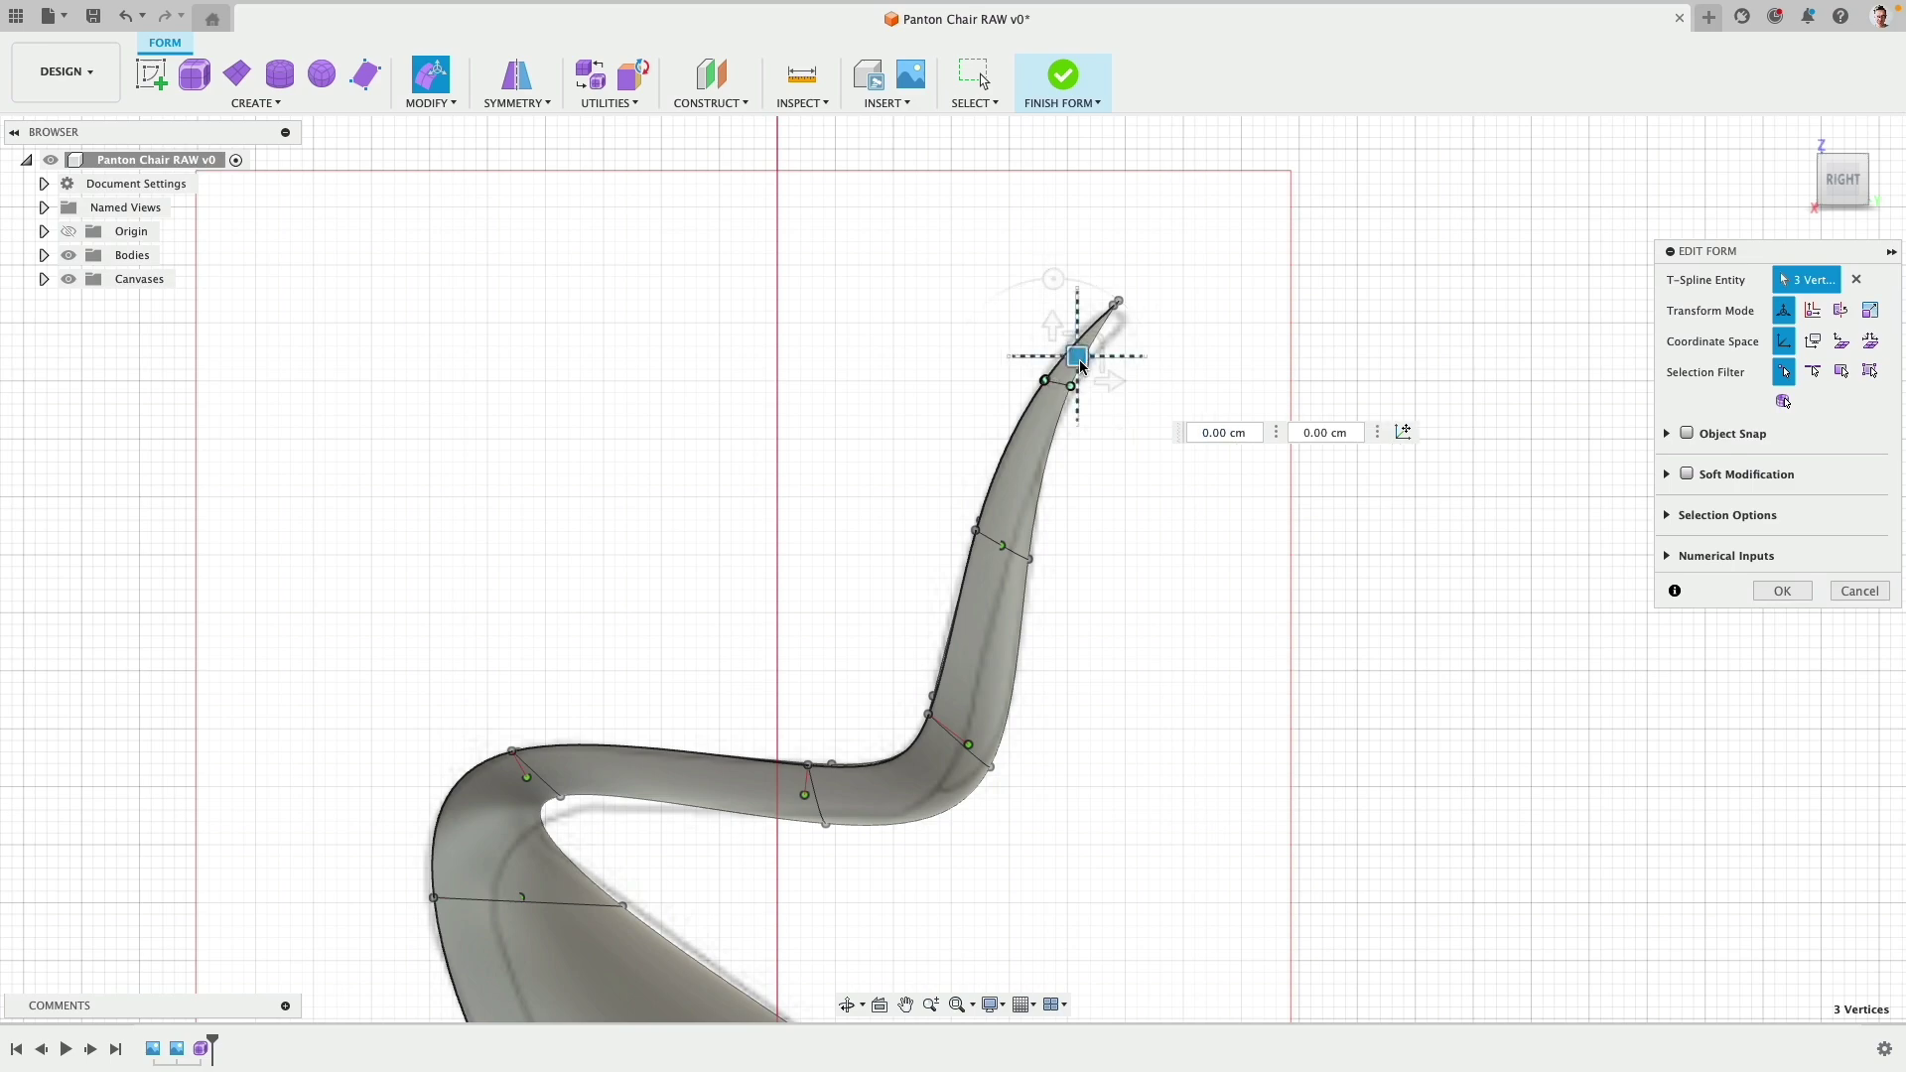
middle_click_drag(1113, 641, 1114, 553)
scroll(1114, 553, "down", 3)
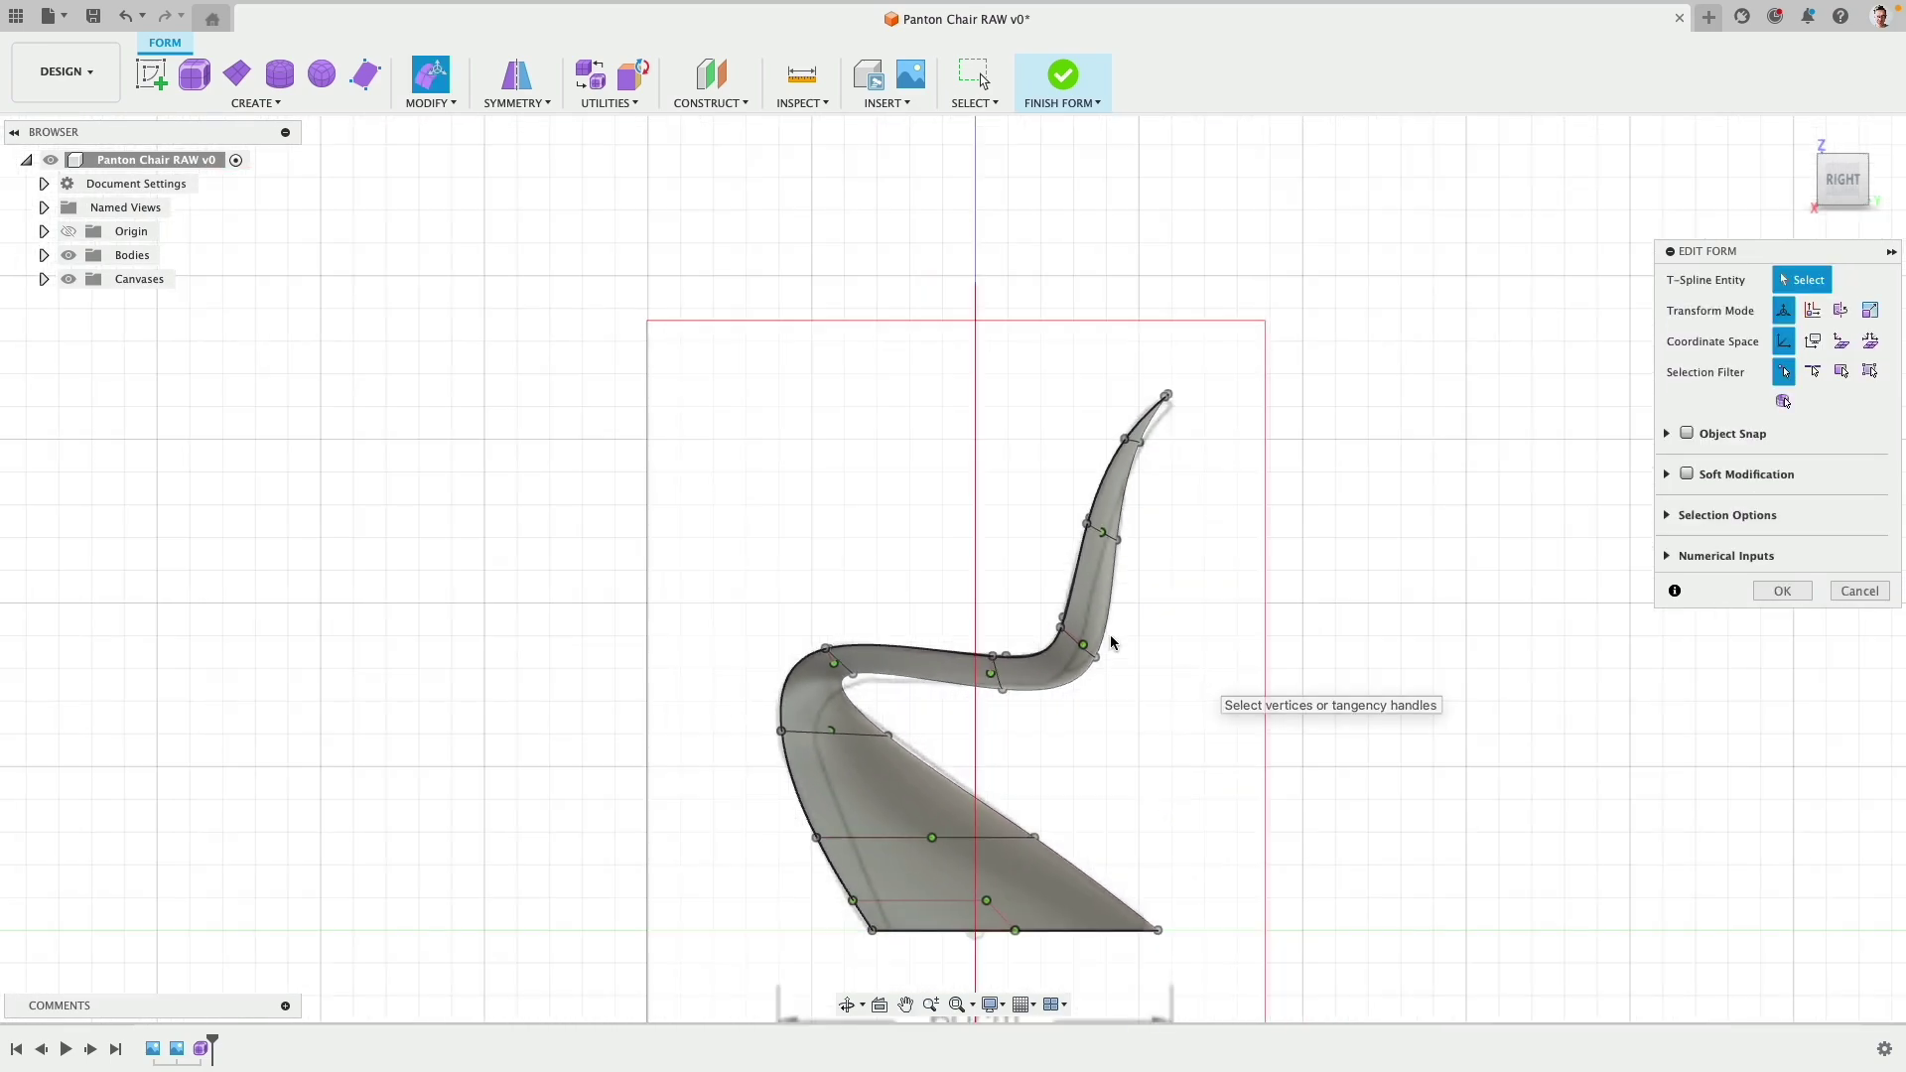
left_click_drag(579, 307, 1344, 1001)
left_click(1395, 653)
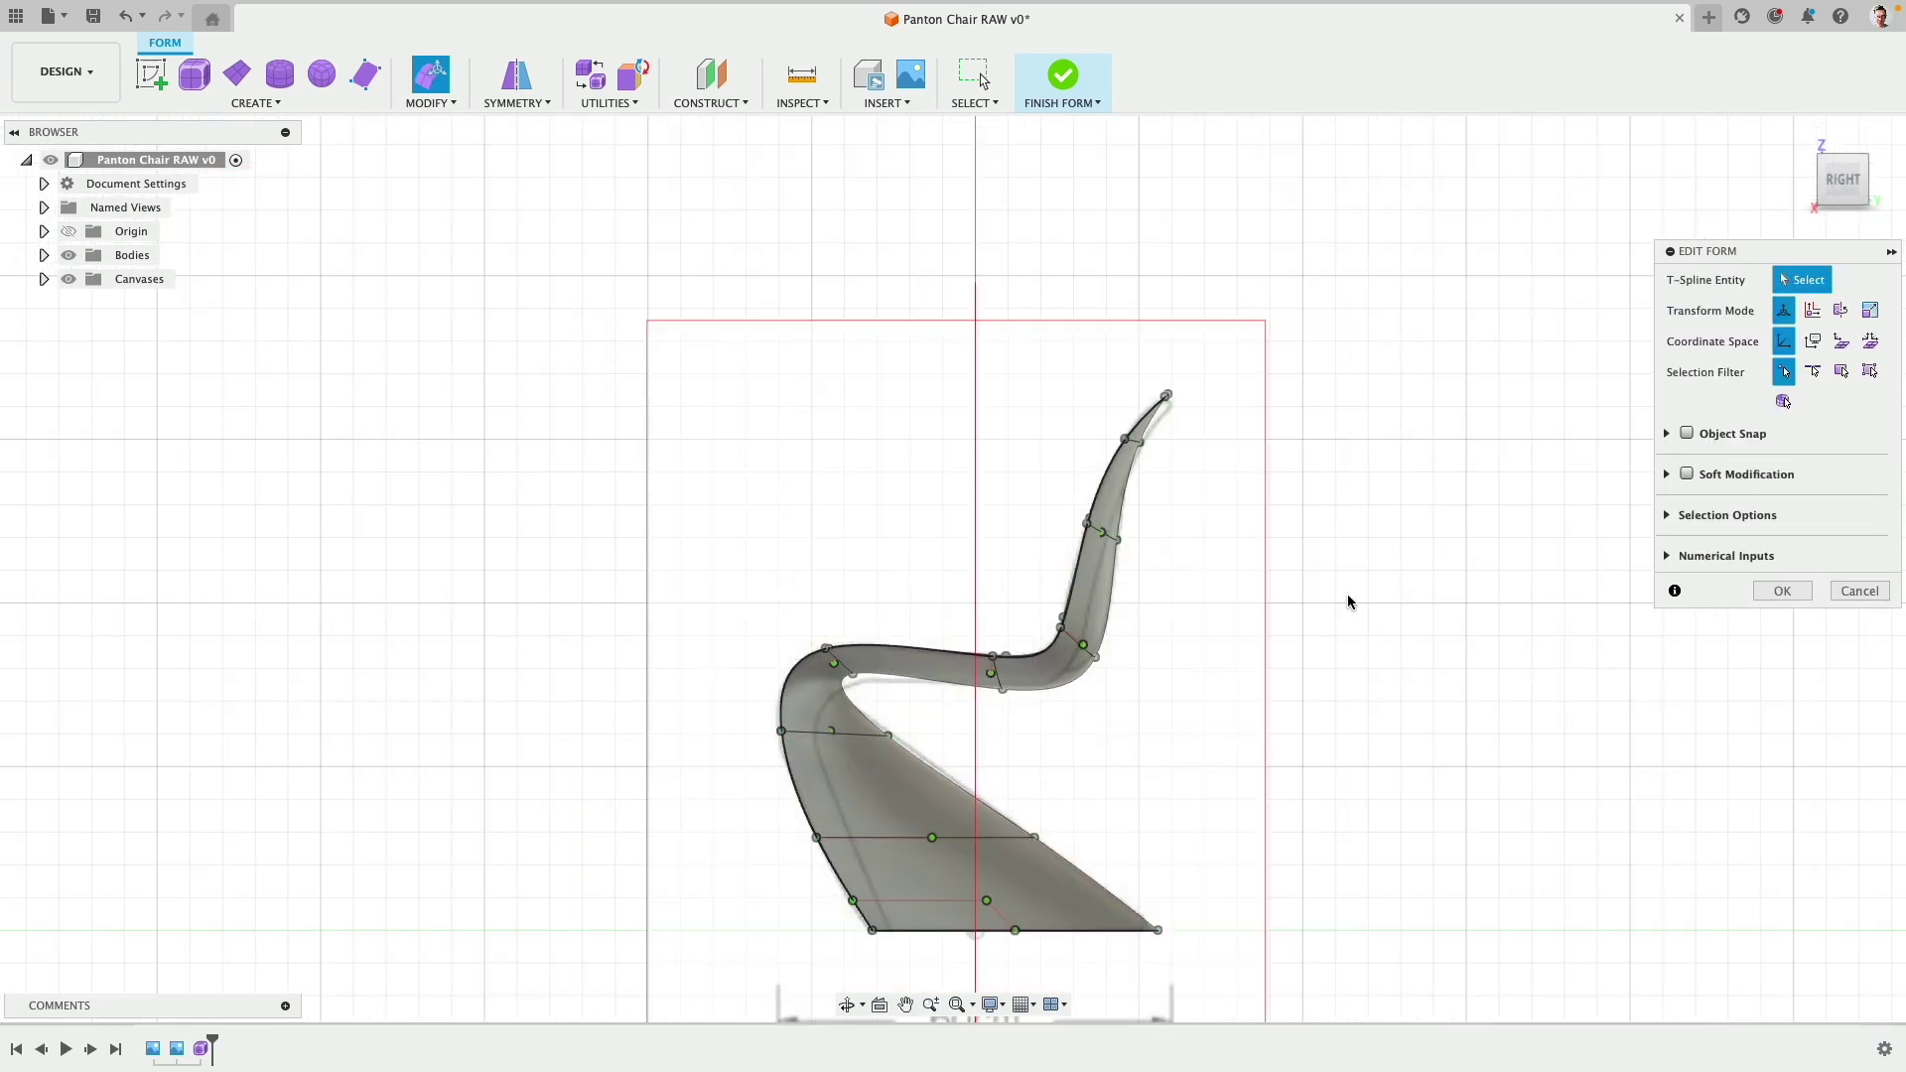
Step: Move the centre vertex halfway up the sloping rear of the base 4.676 cm forward and accept the form edit
scroll(1196, 713, "up", 3)
middle_click_drag(1082, 659, 1066, 521)
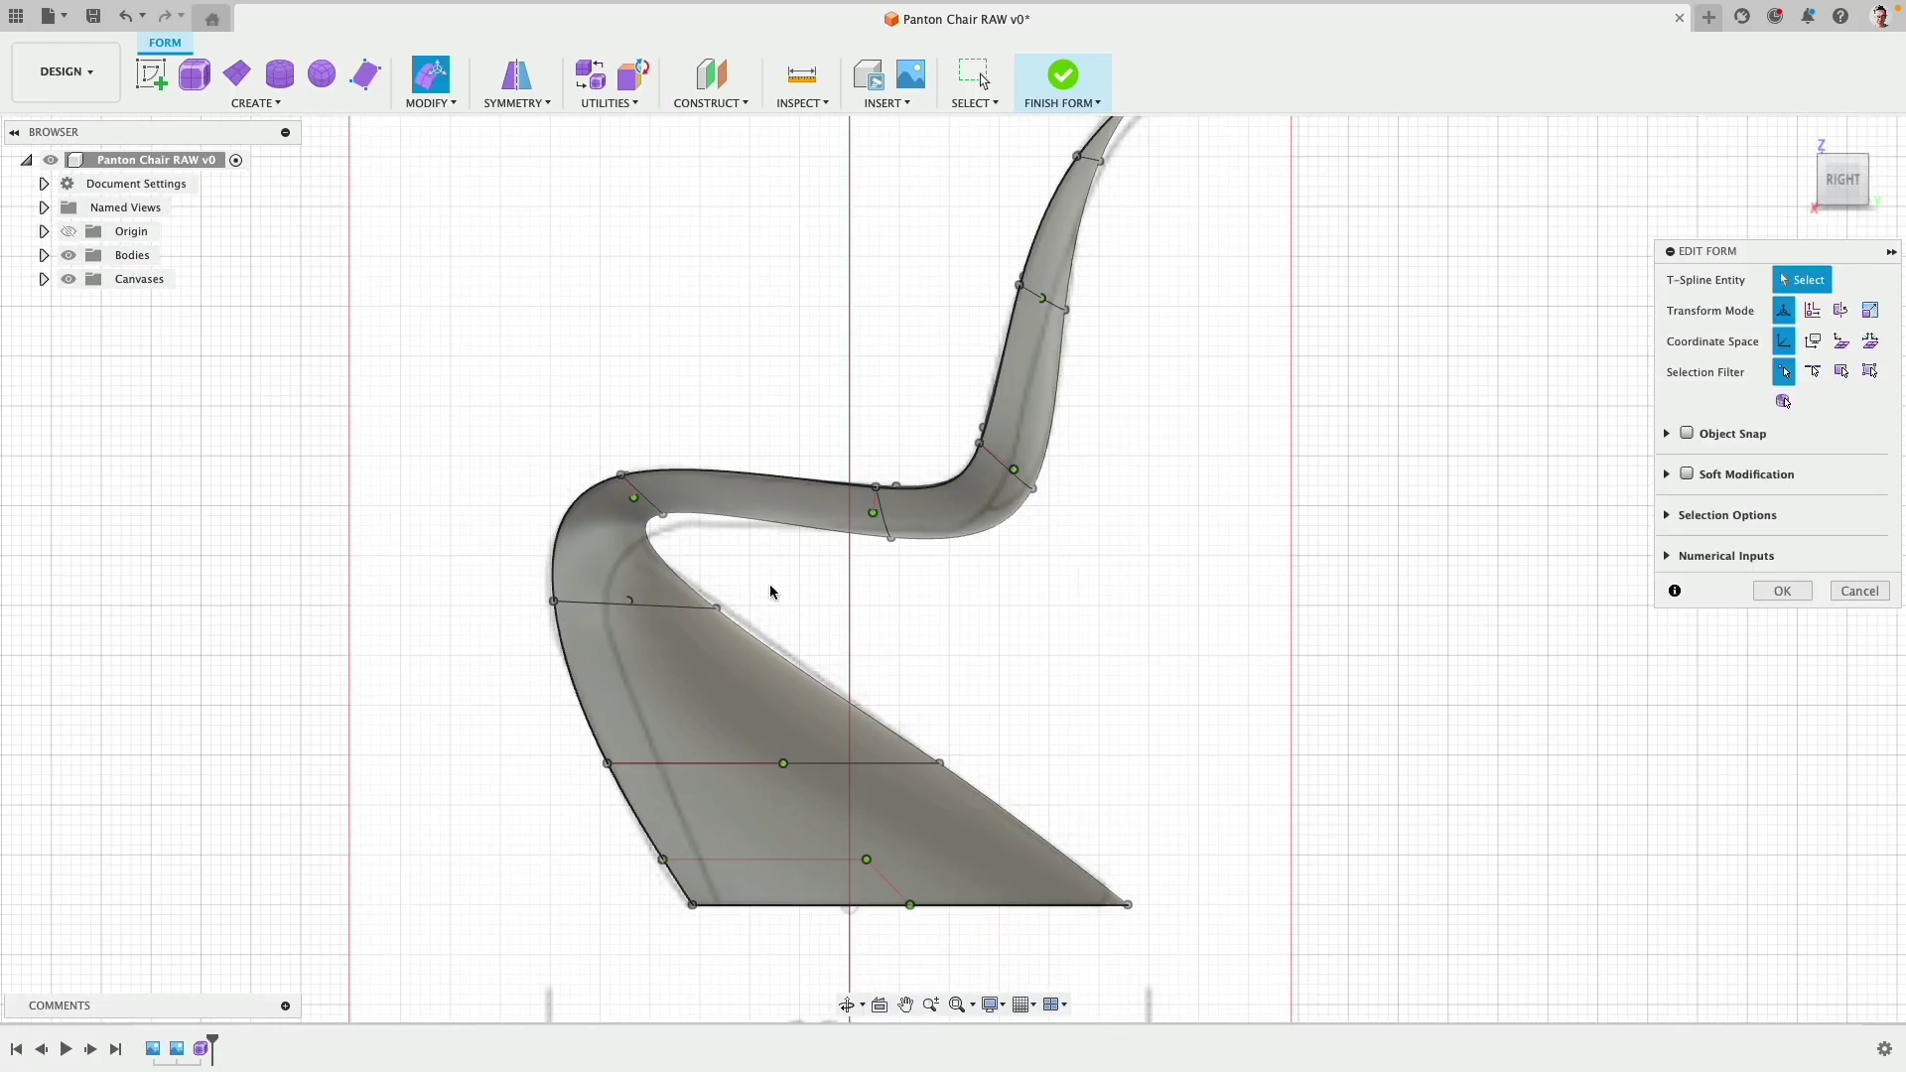
left_click(939, 762)
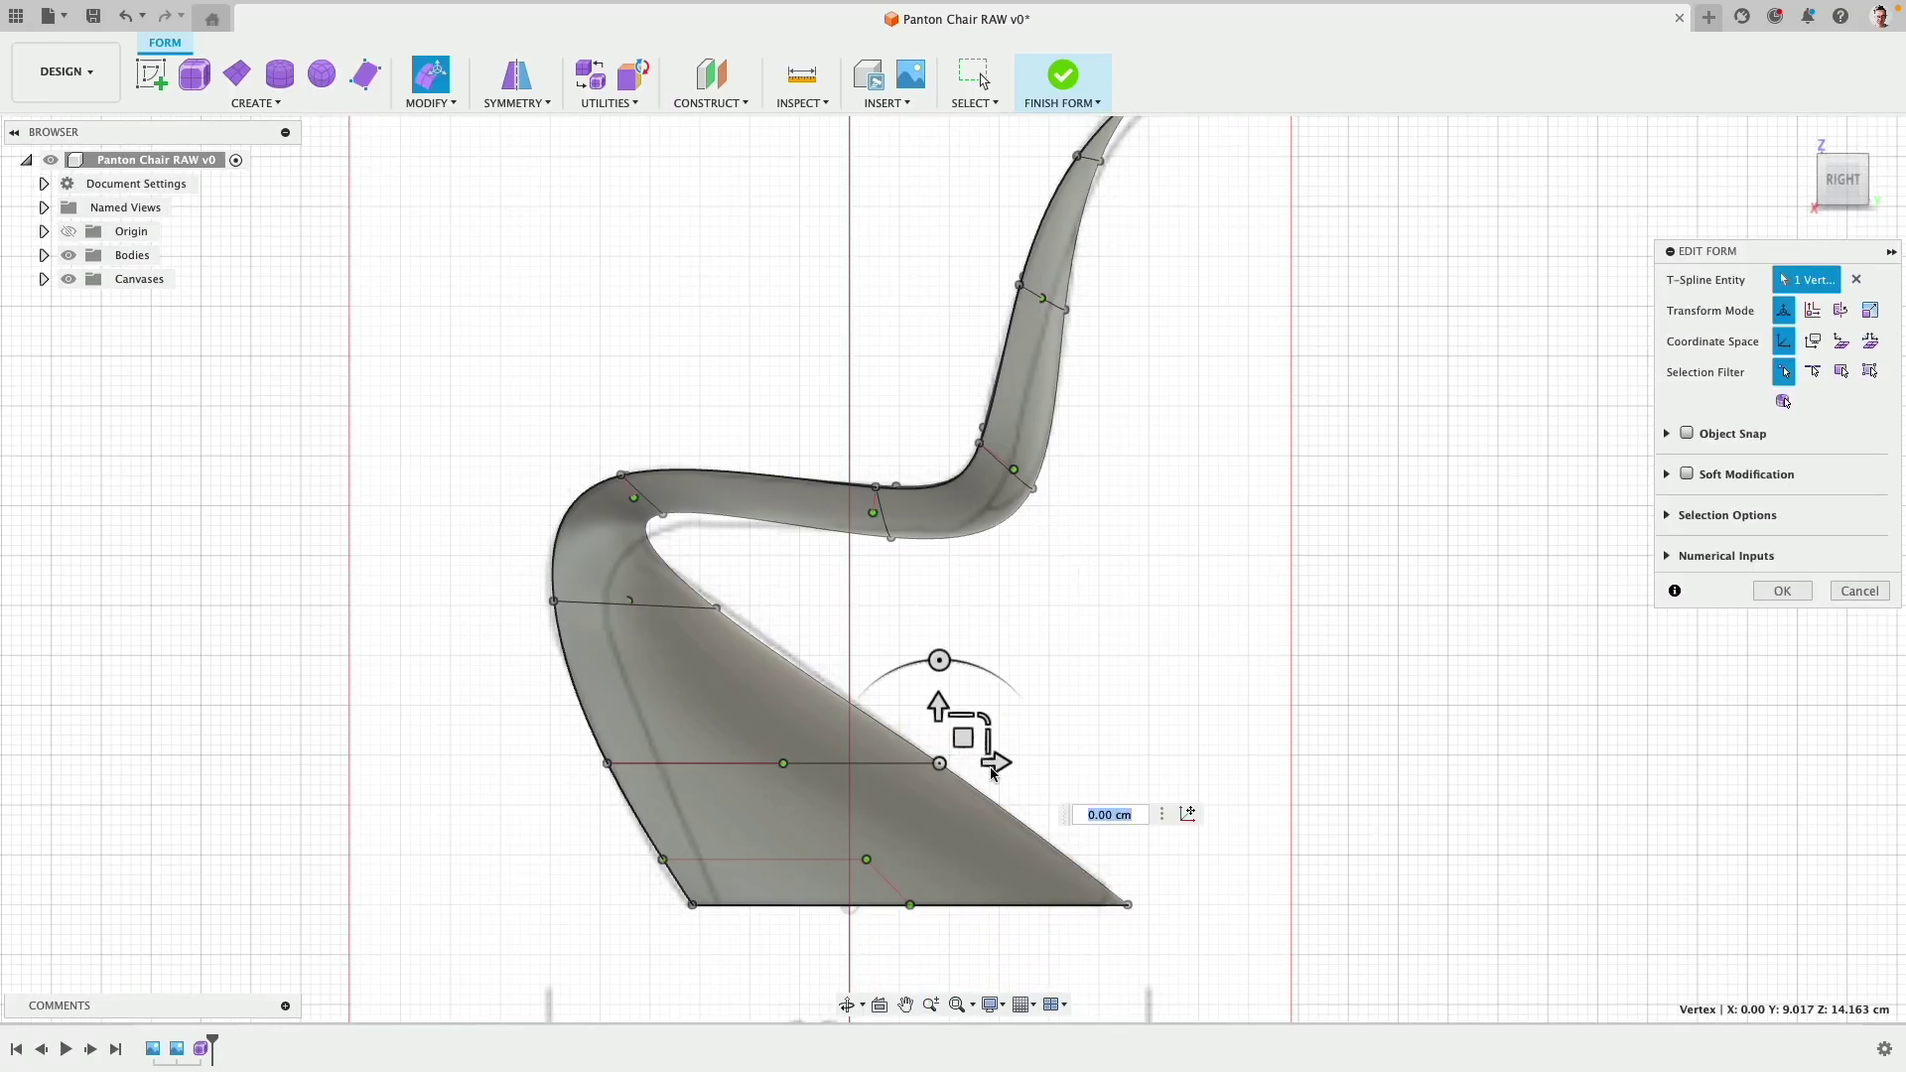
left_click_drag(994, 766, 950, 764)
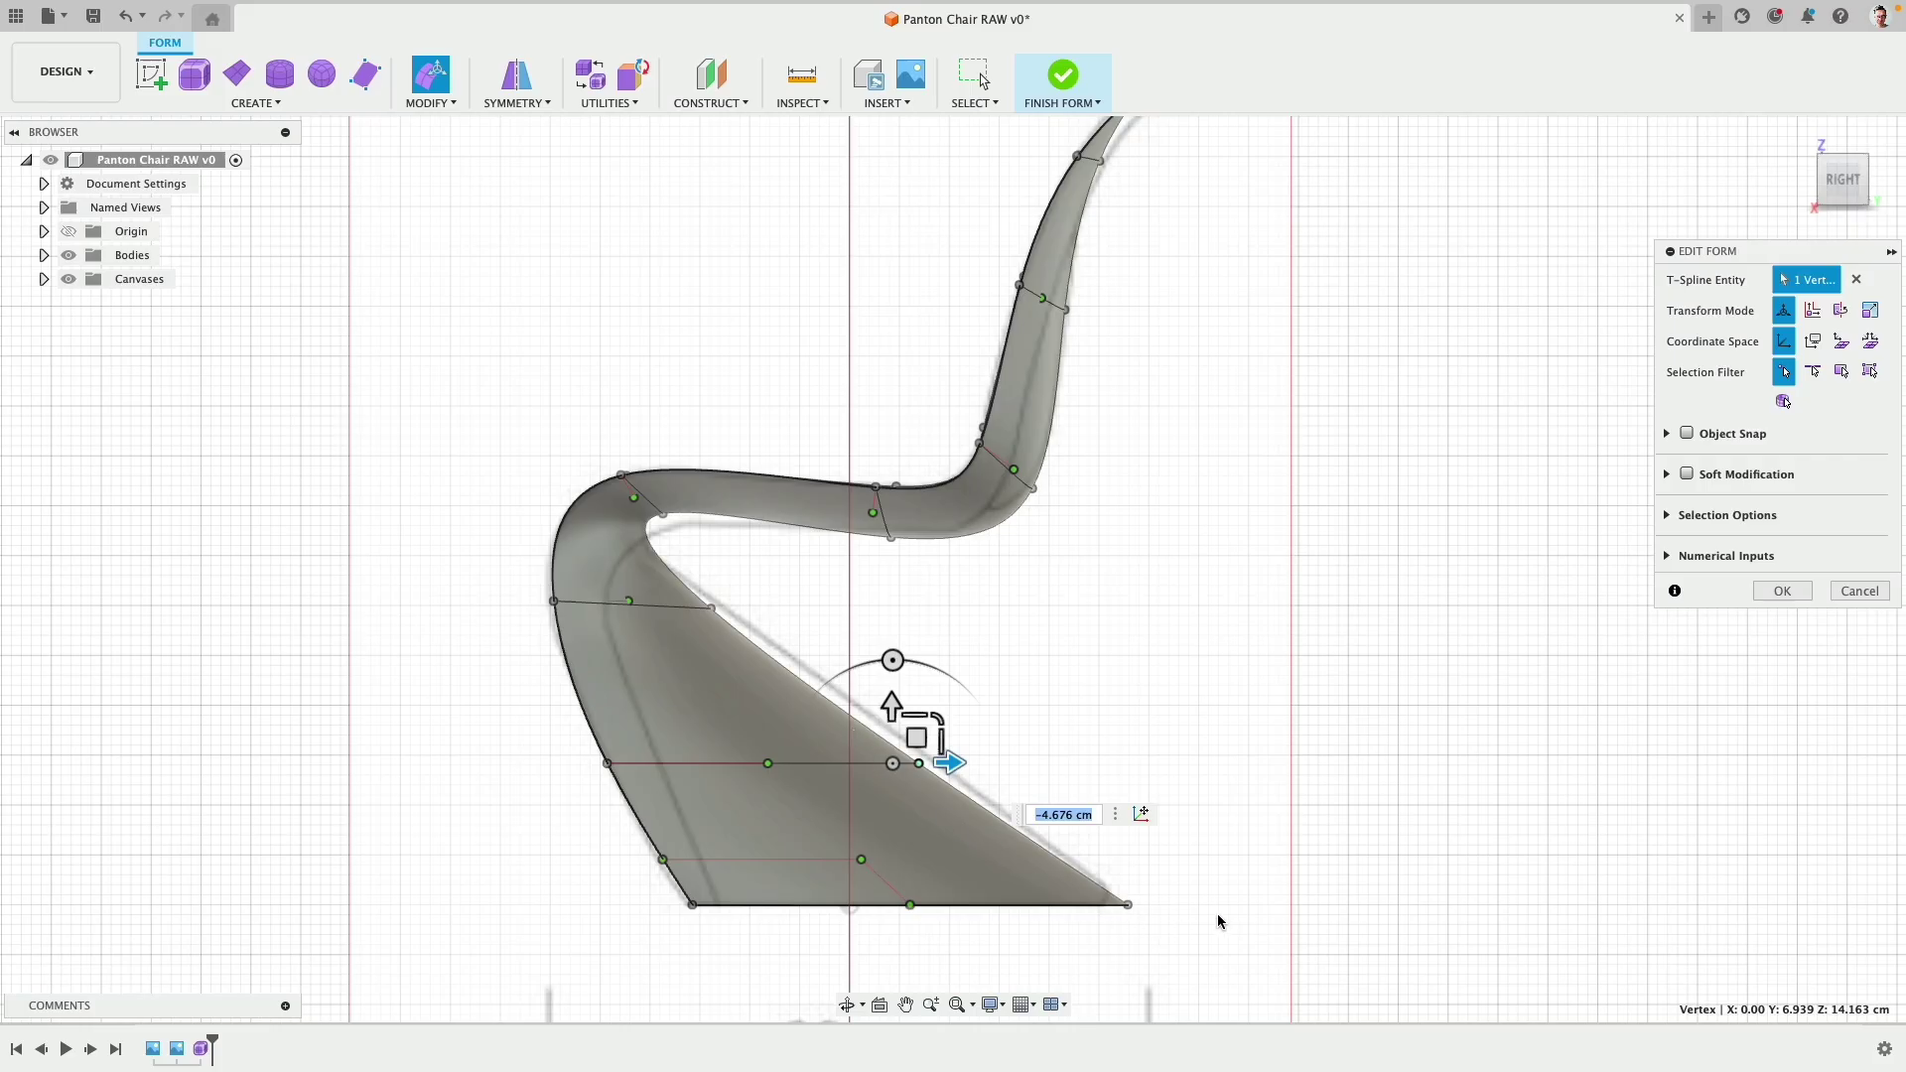
left_click(1788, 592)
left_click(430, 74)
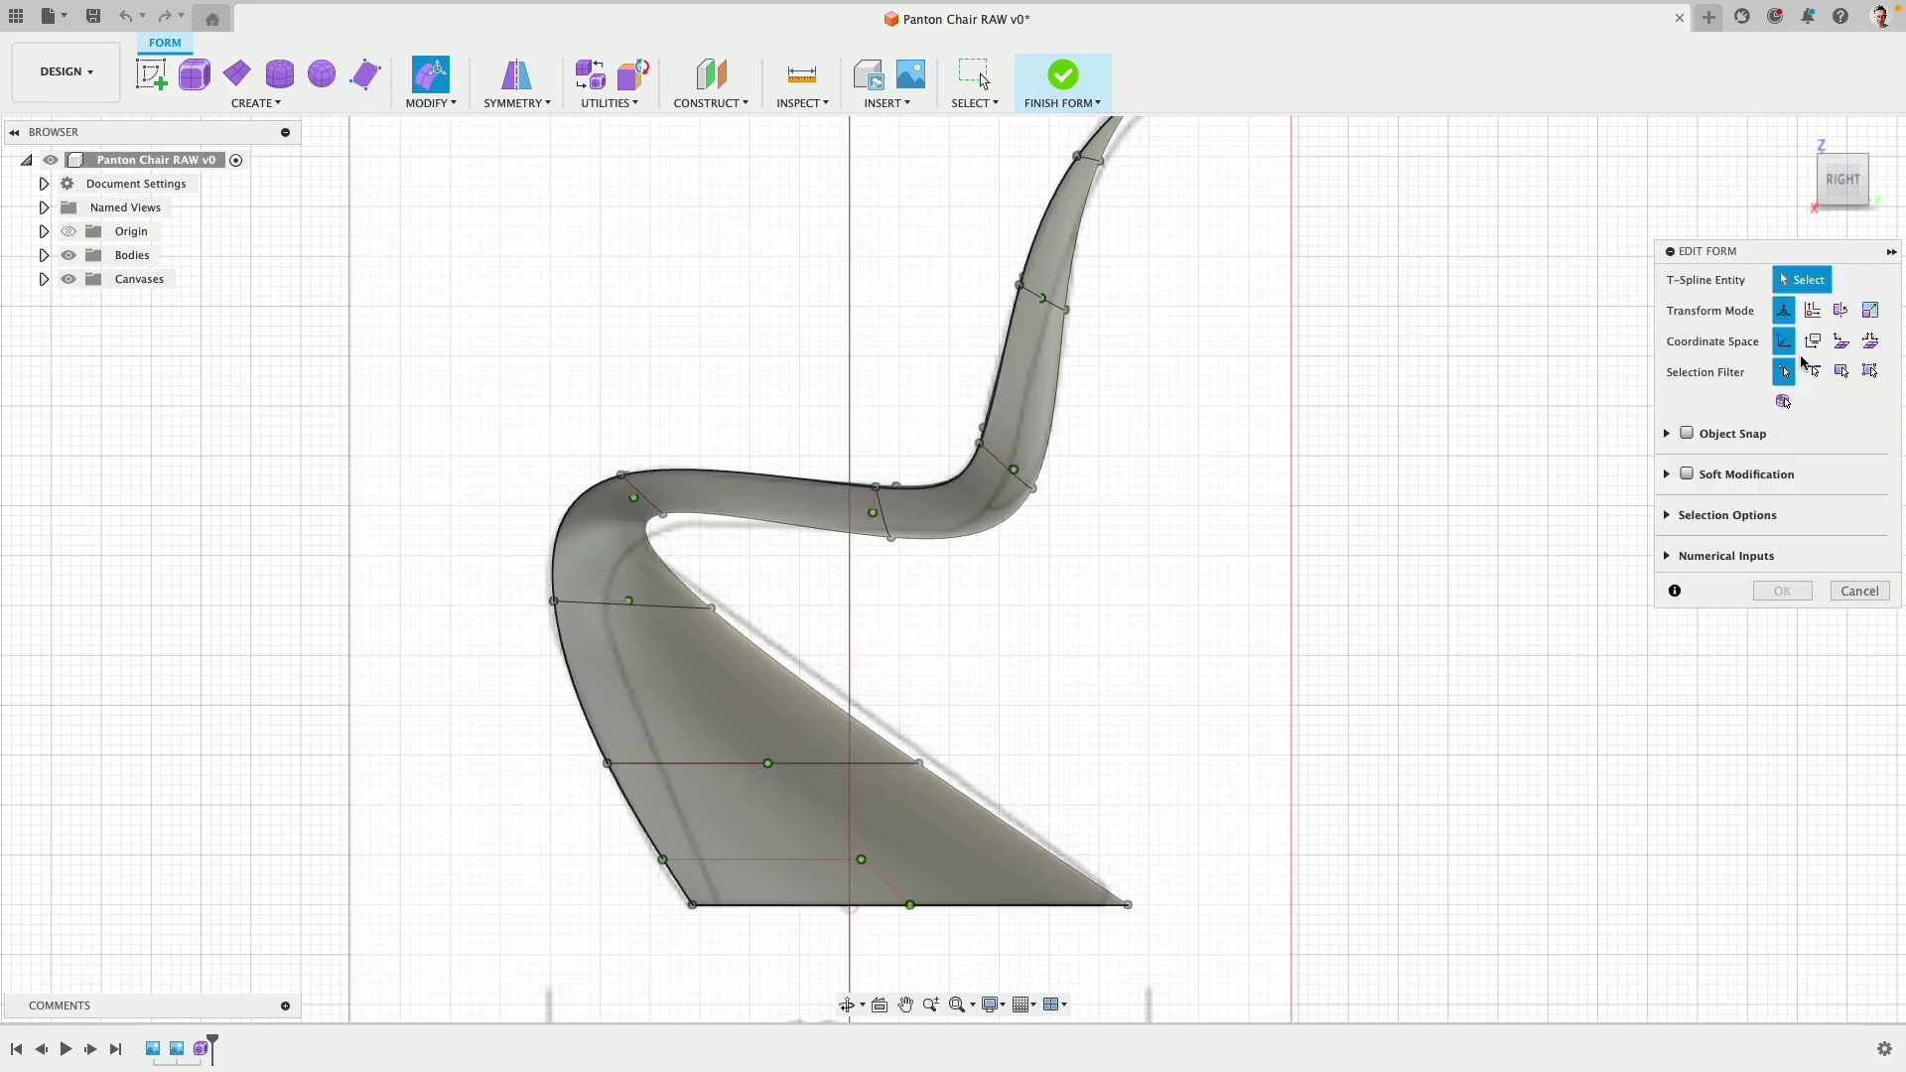
left_click(1814, 372)
scroll(860, 653, "down", 3)
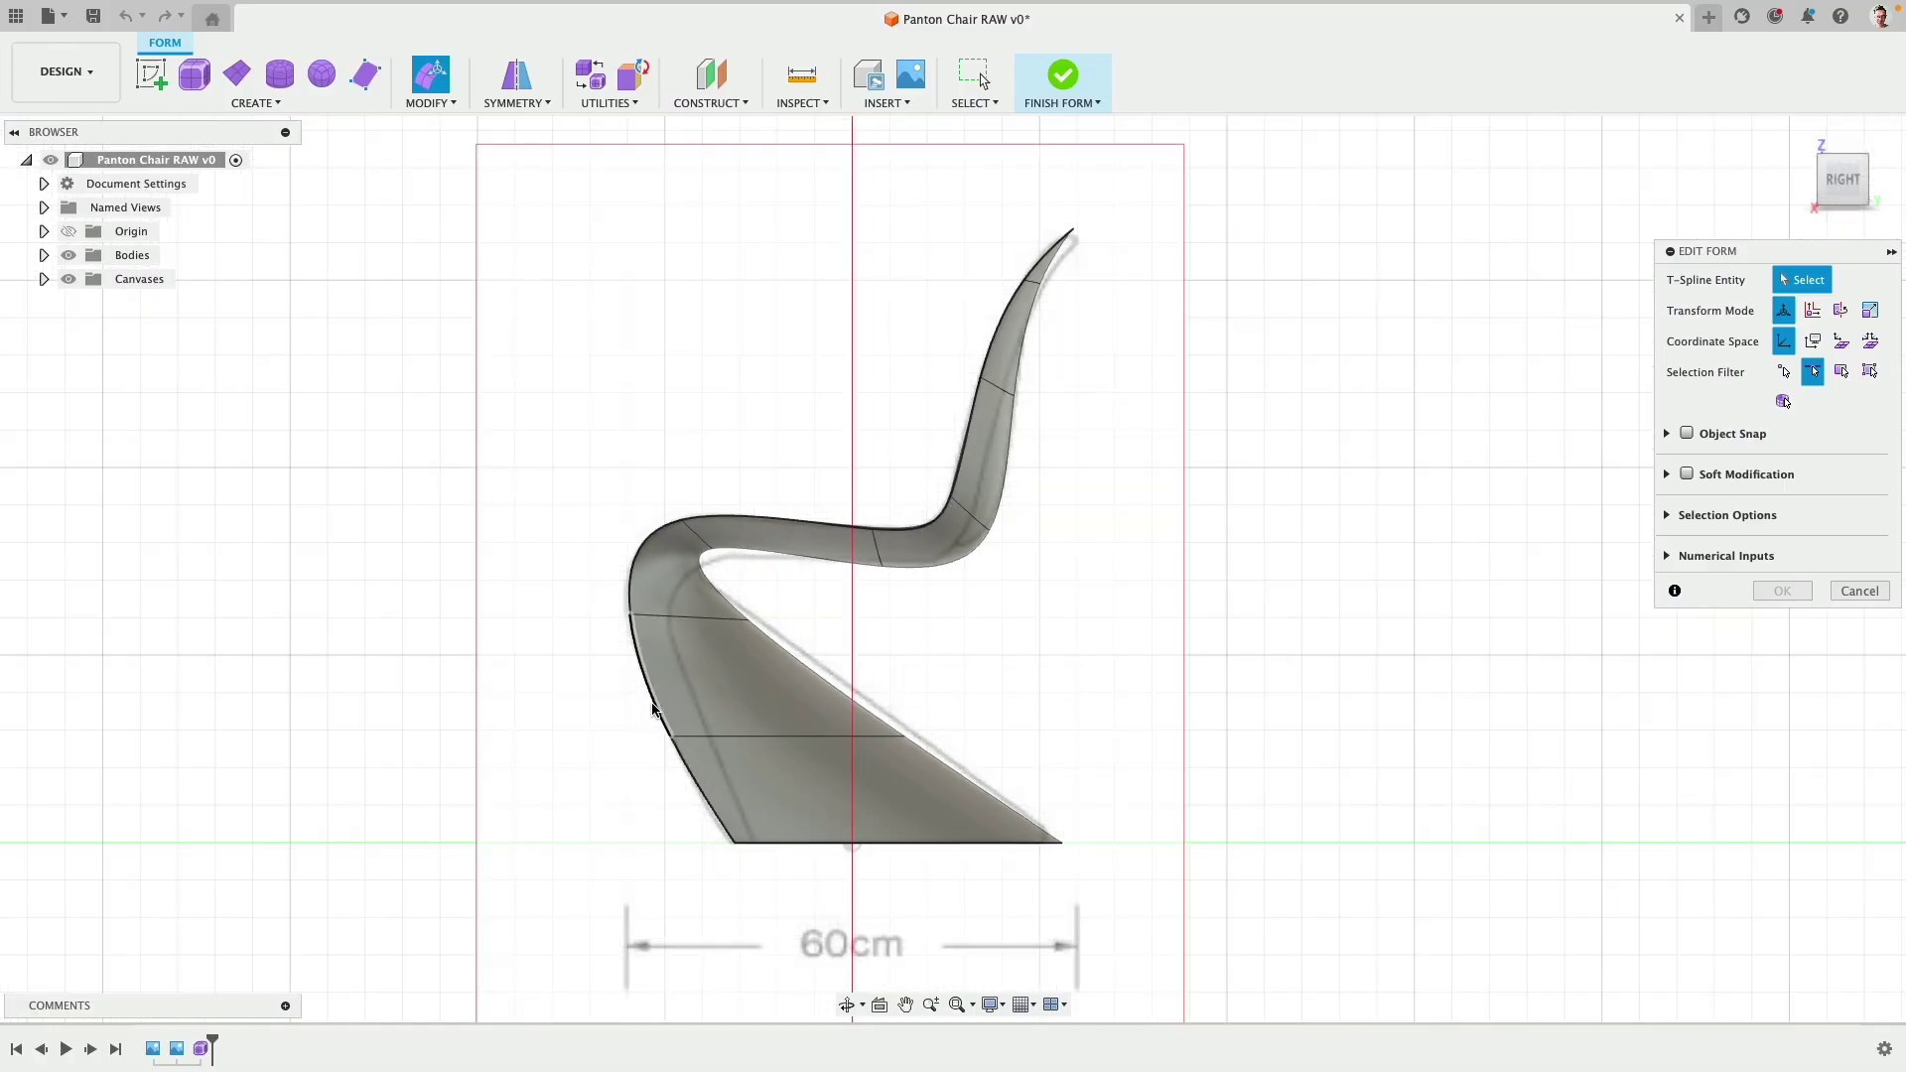
middle_click_drag(652, 703, 728, 661, "shift")
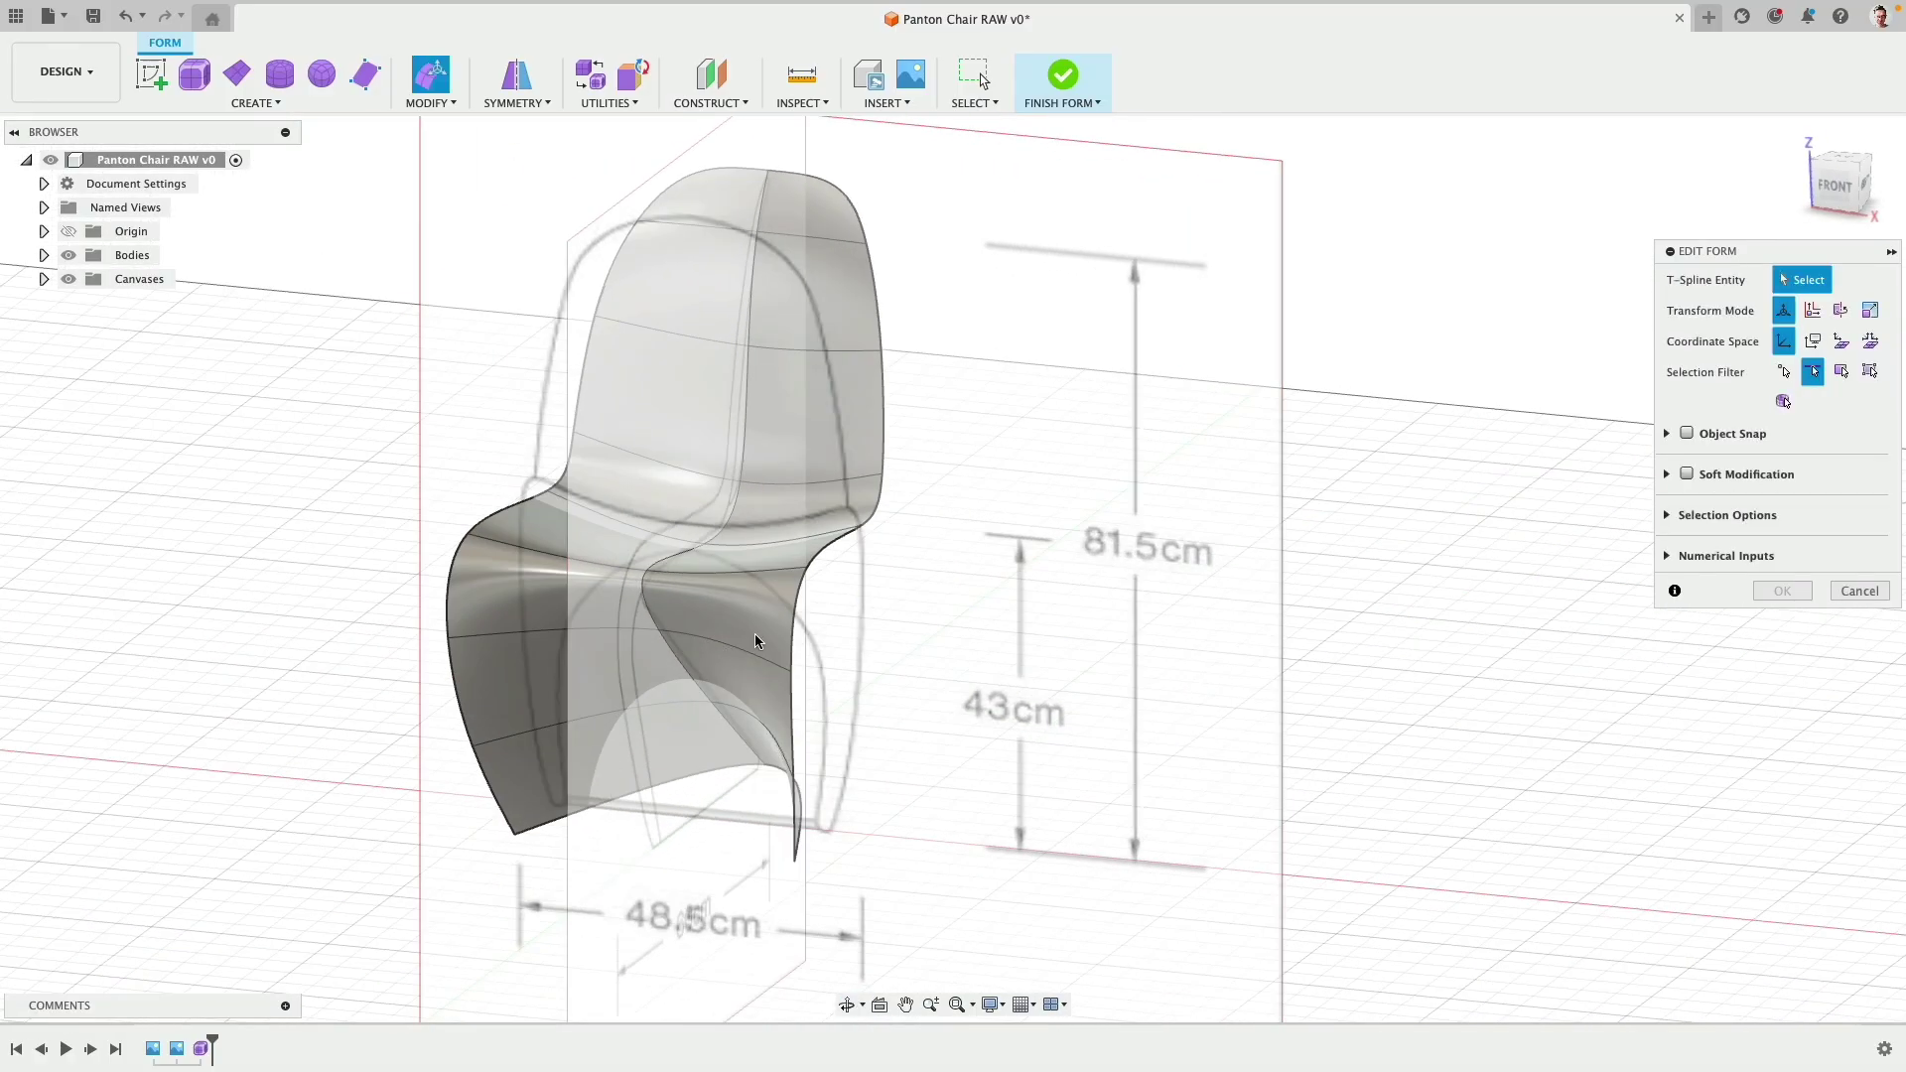
double_click(794, 625)
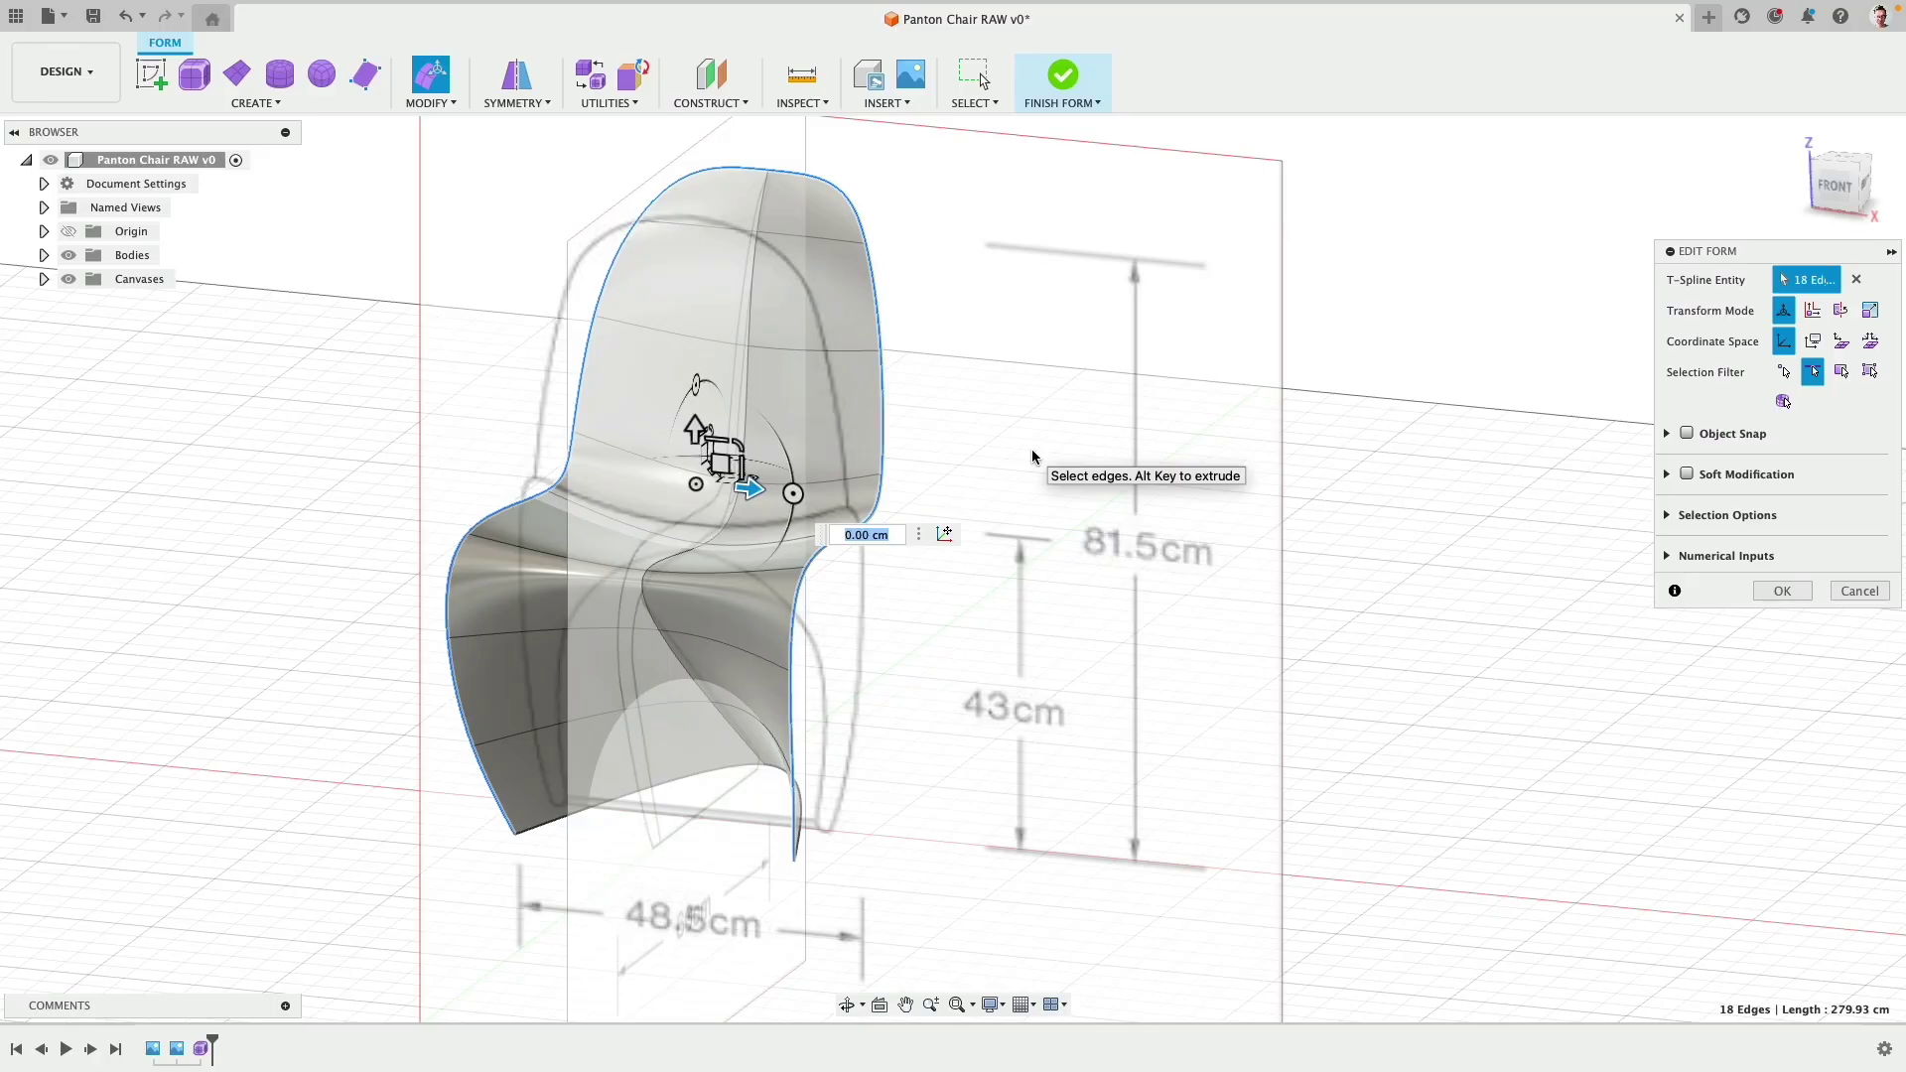
left_click(443, 103)
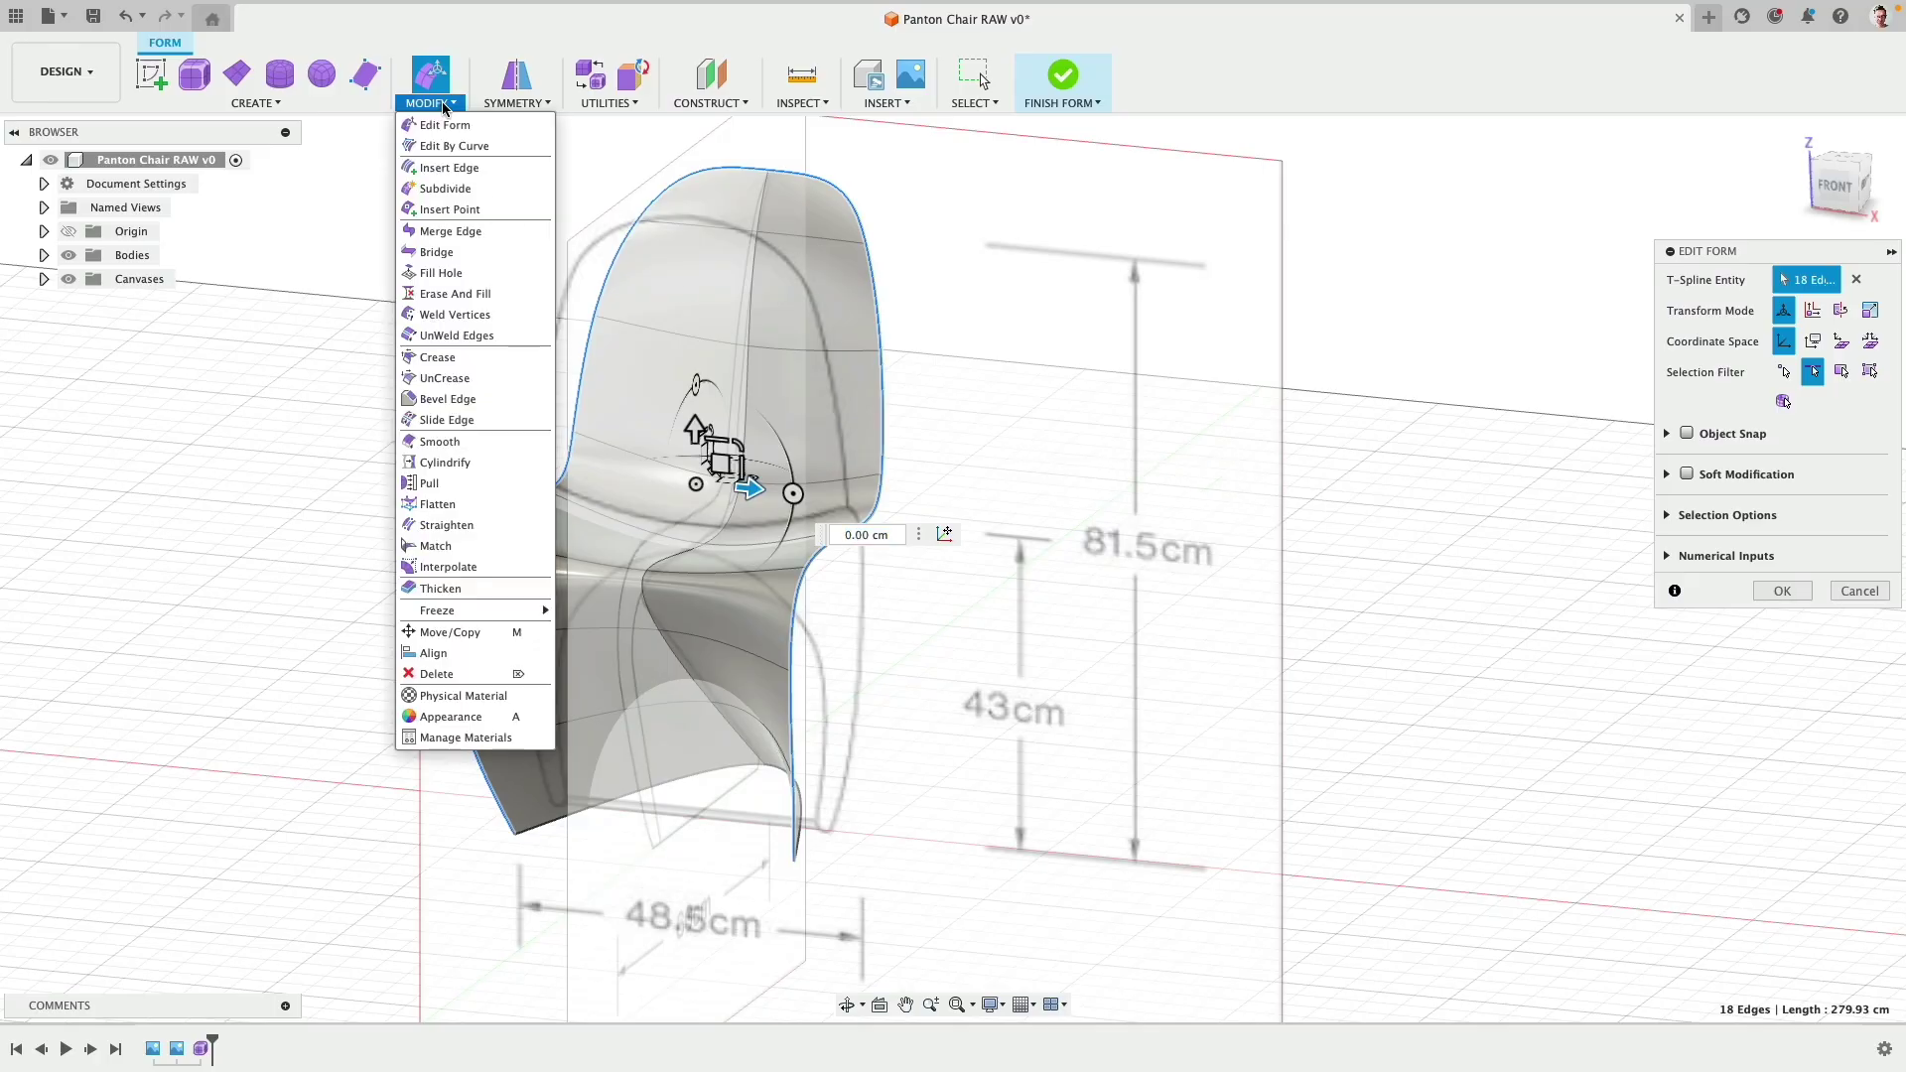
left_click(482, 358)
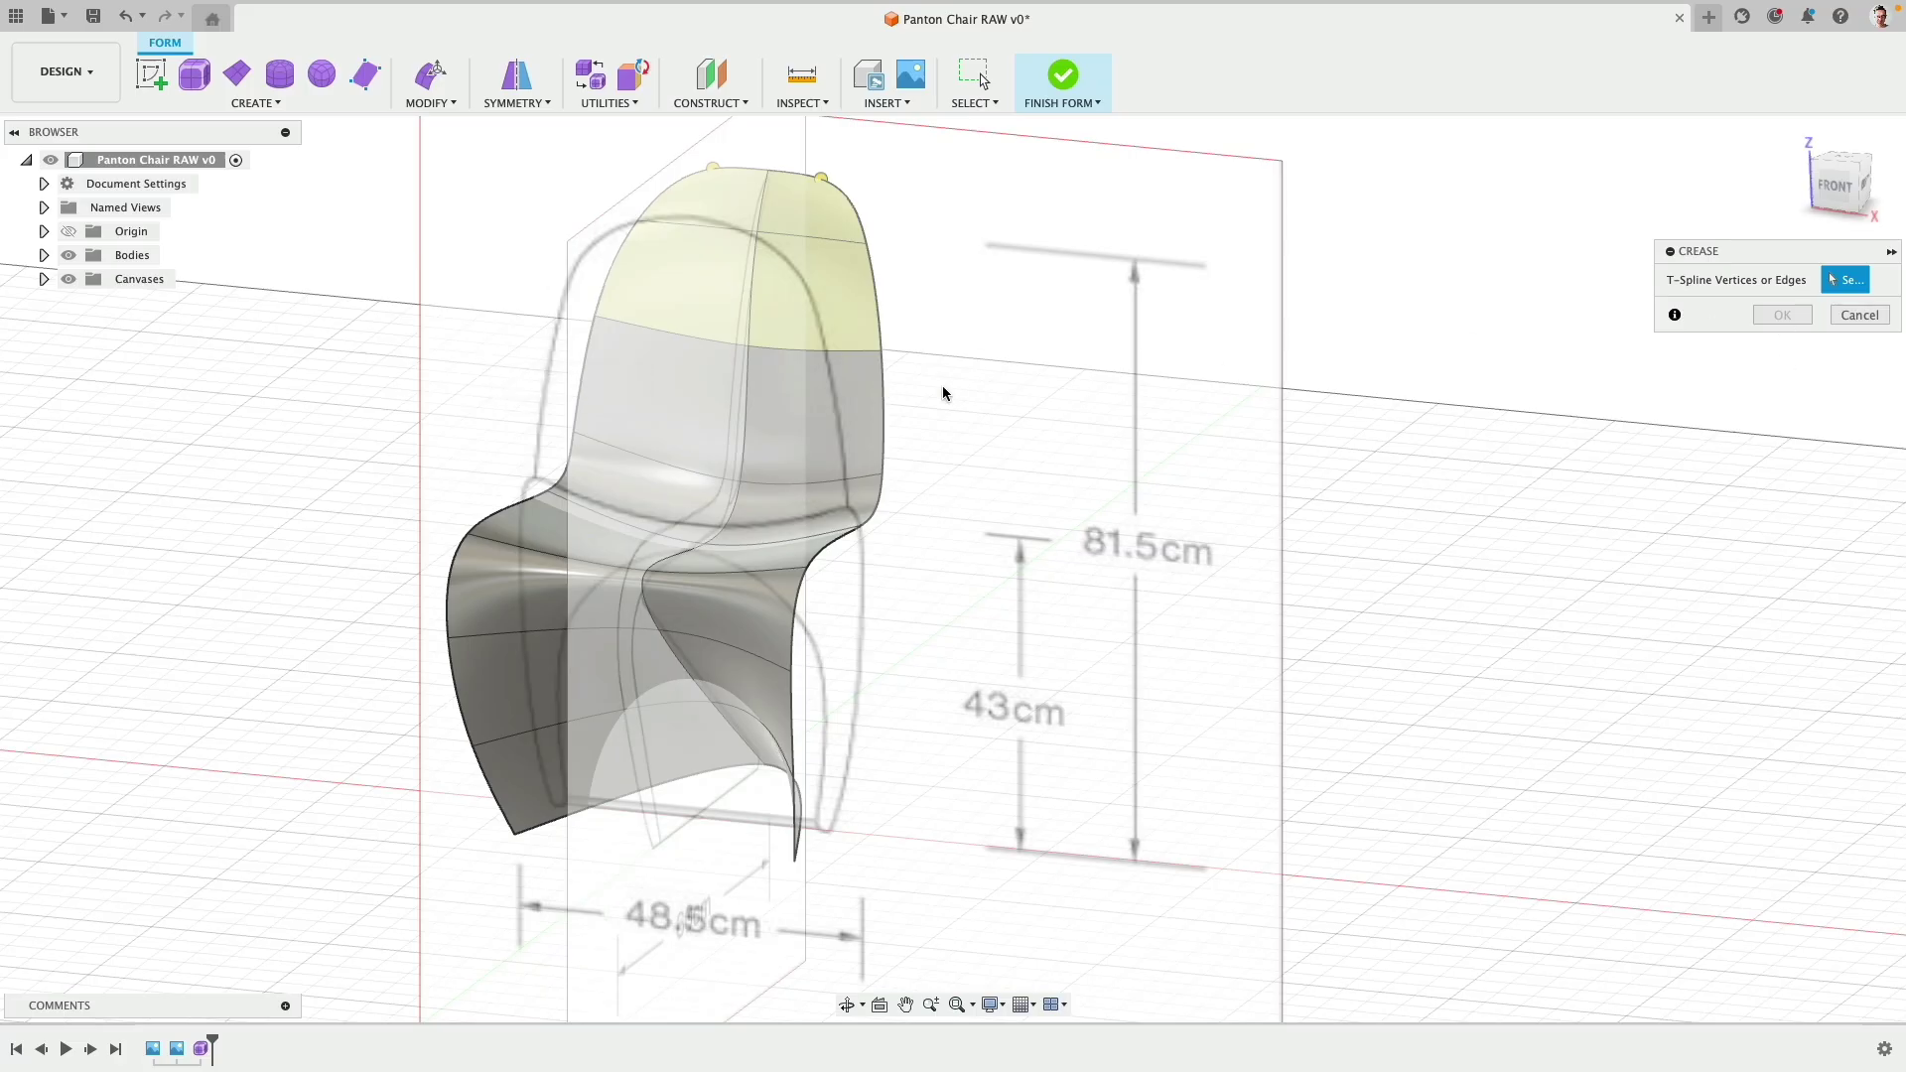
left_click(1859, 316)
left_click(428, 103)
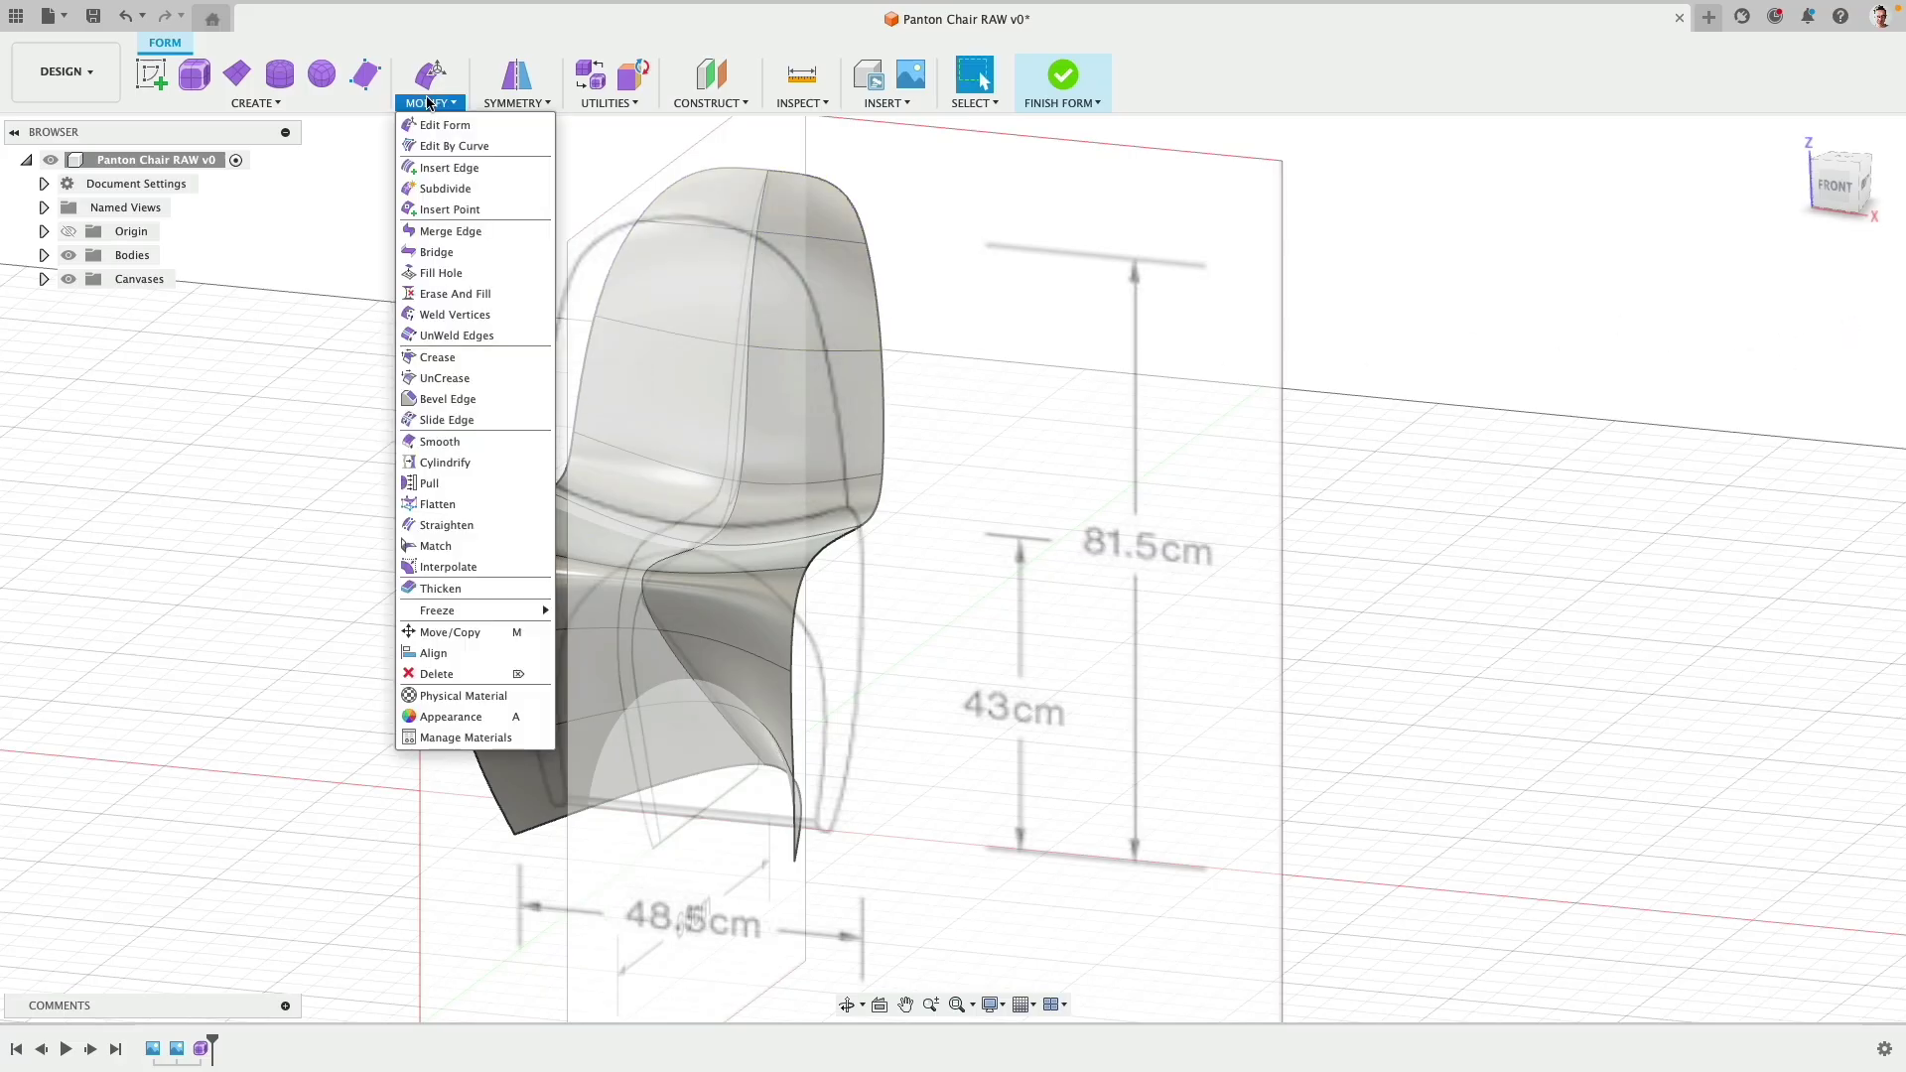
left_click(478, 359)
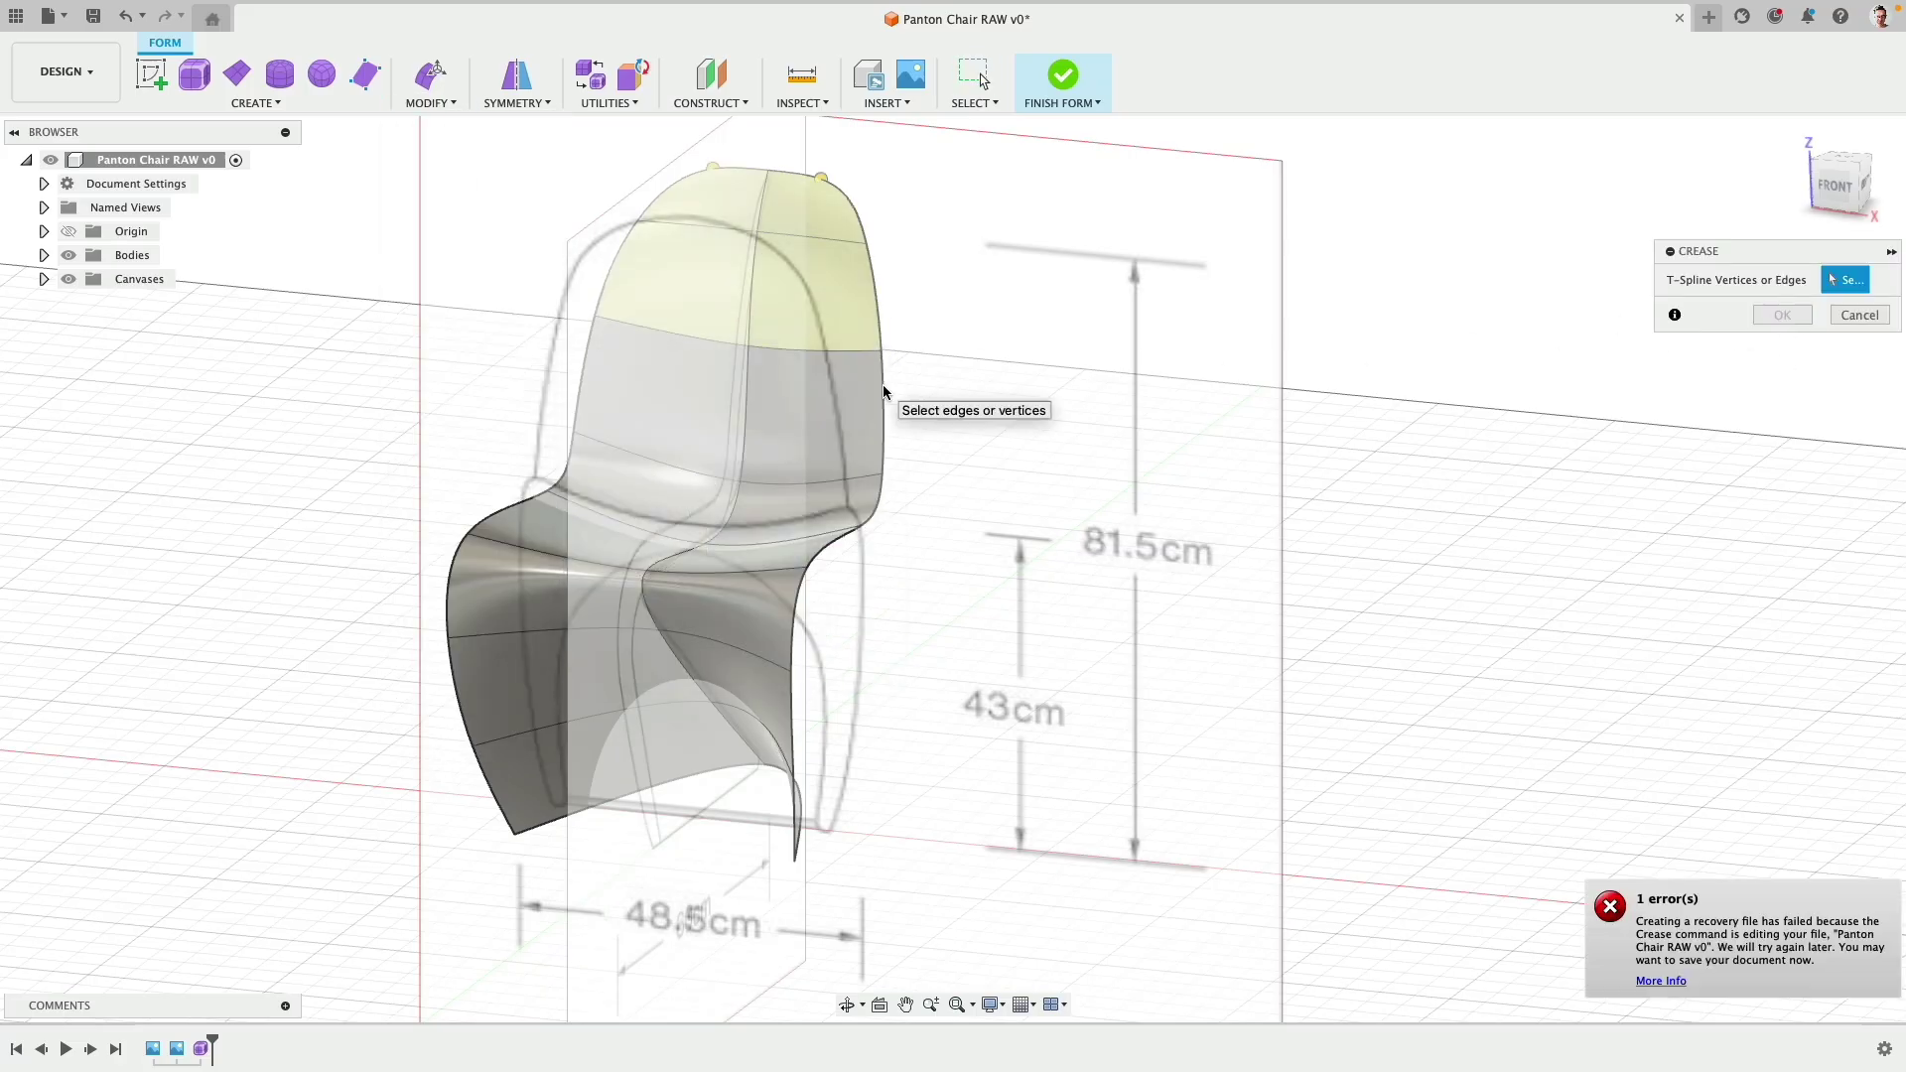
left_click(1859, 315)
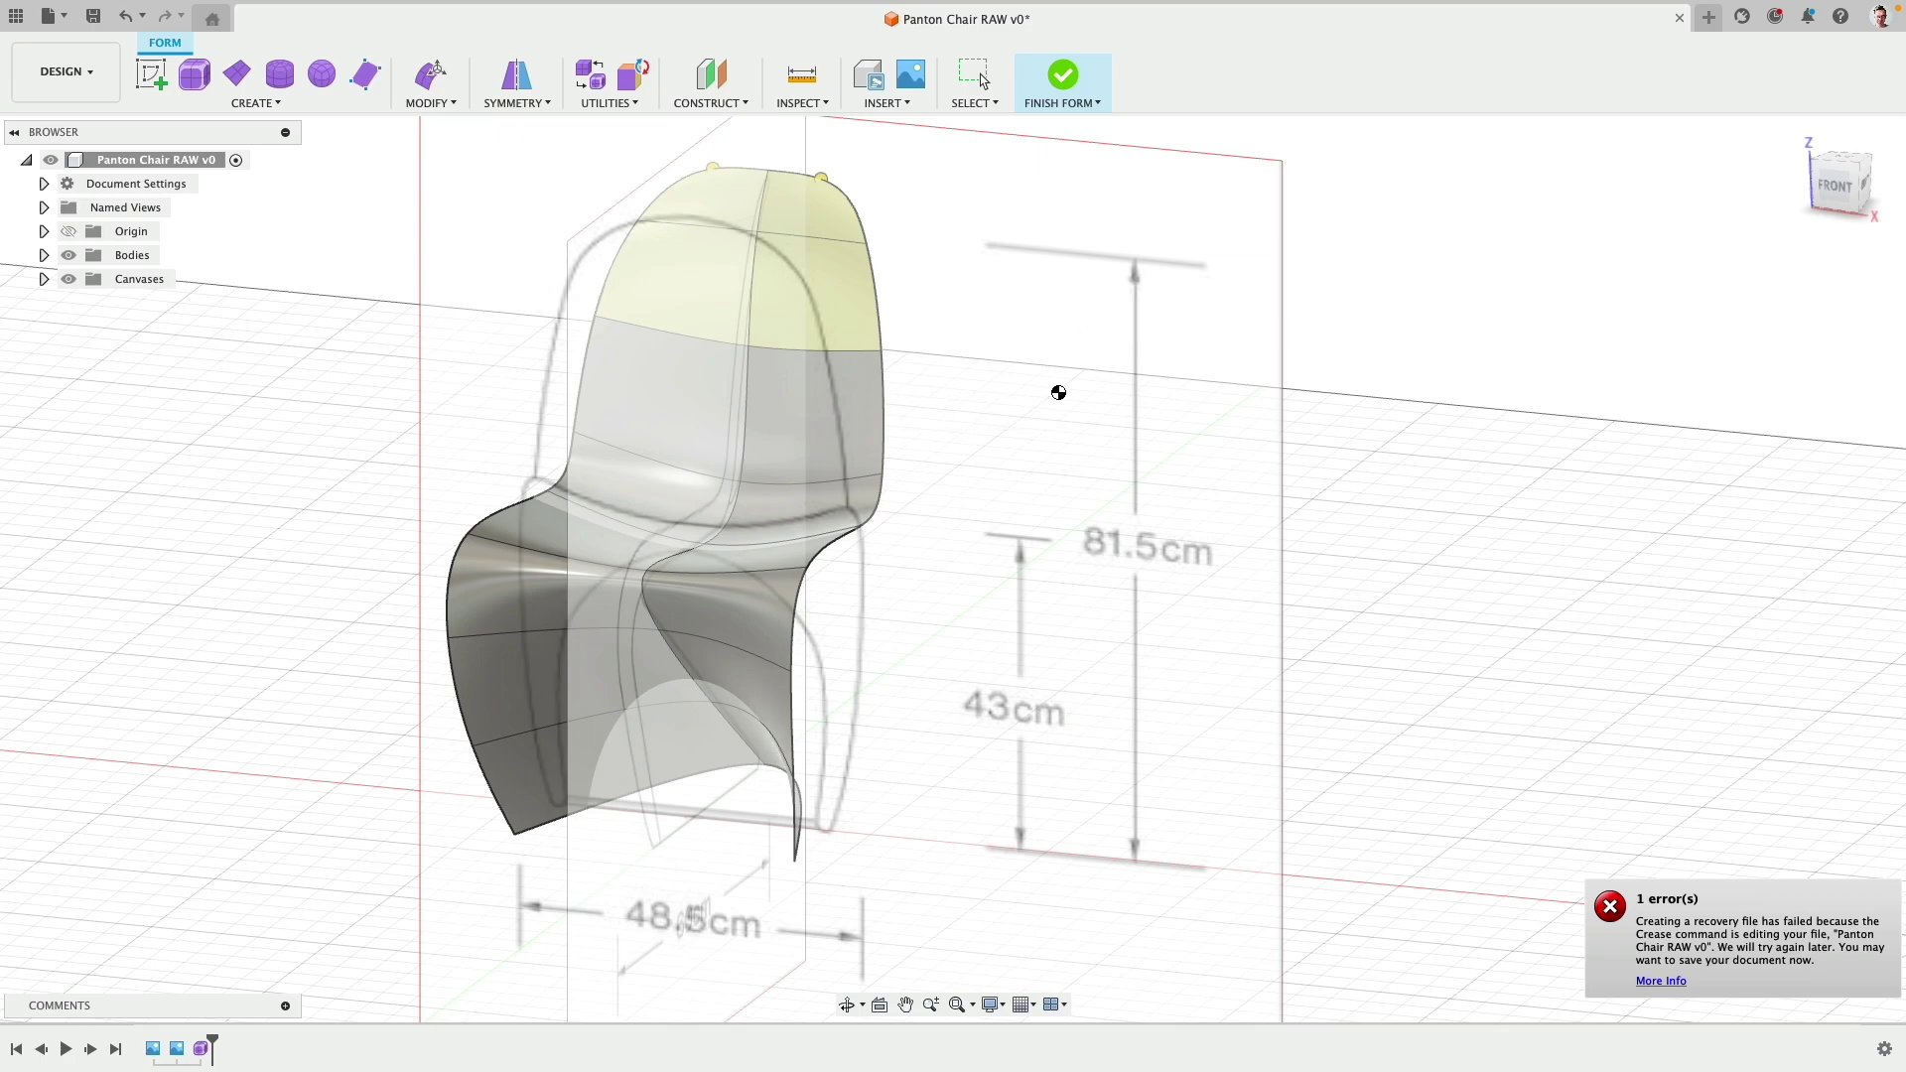
key("Escape")
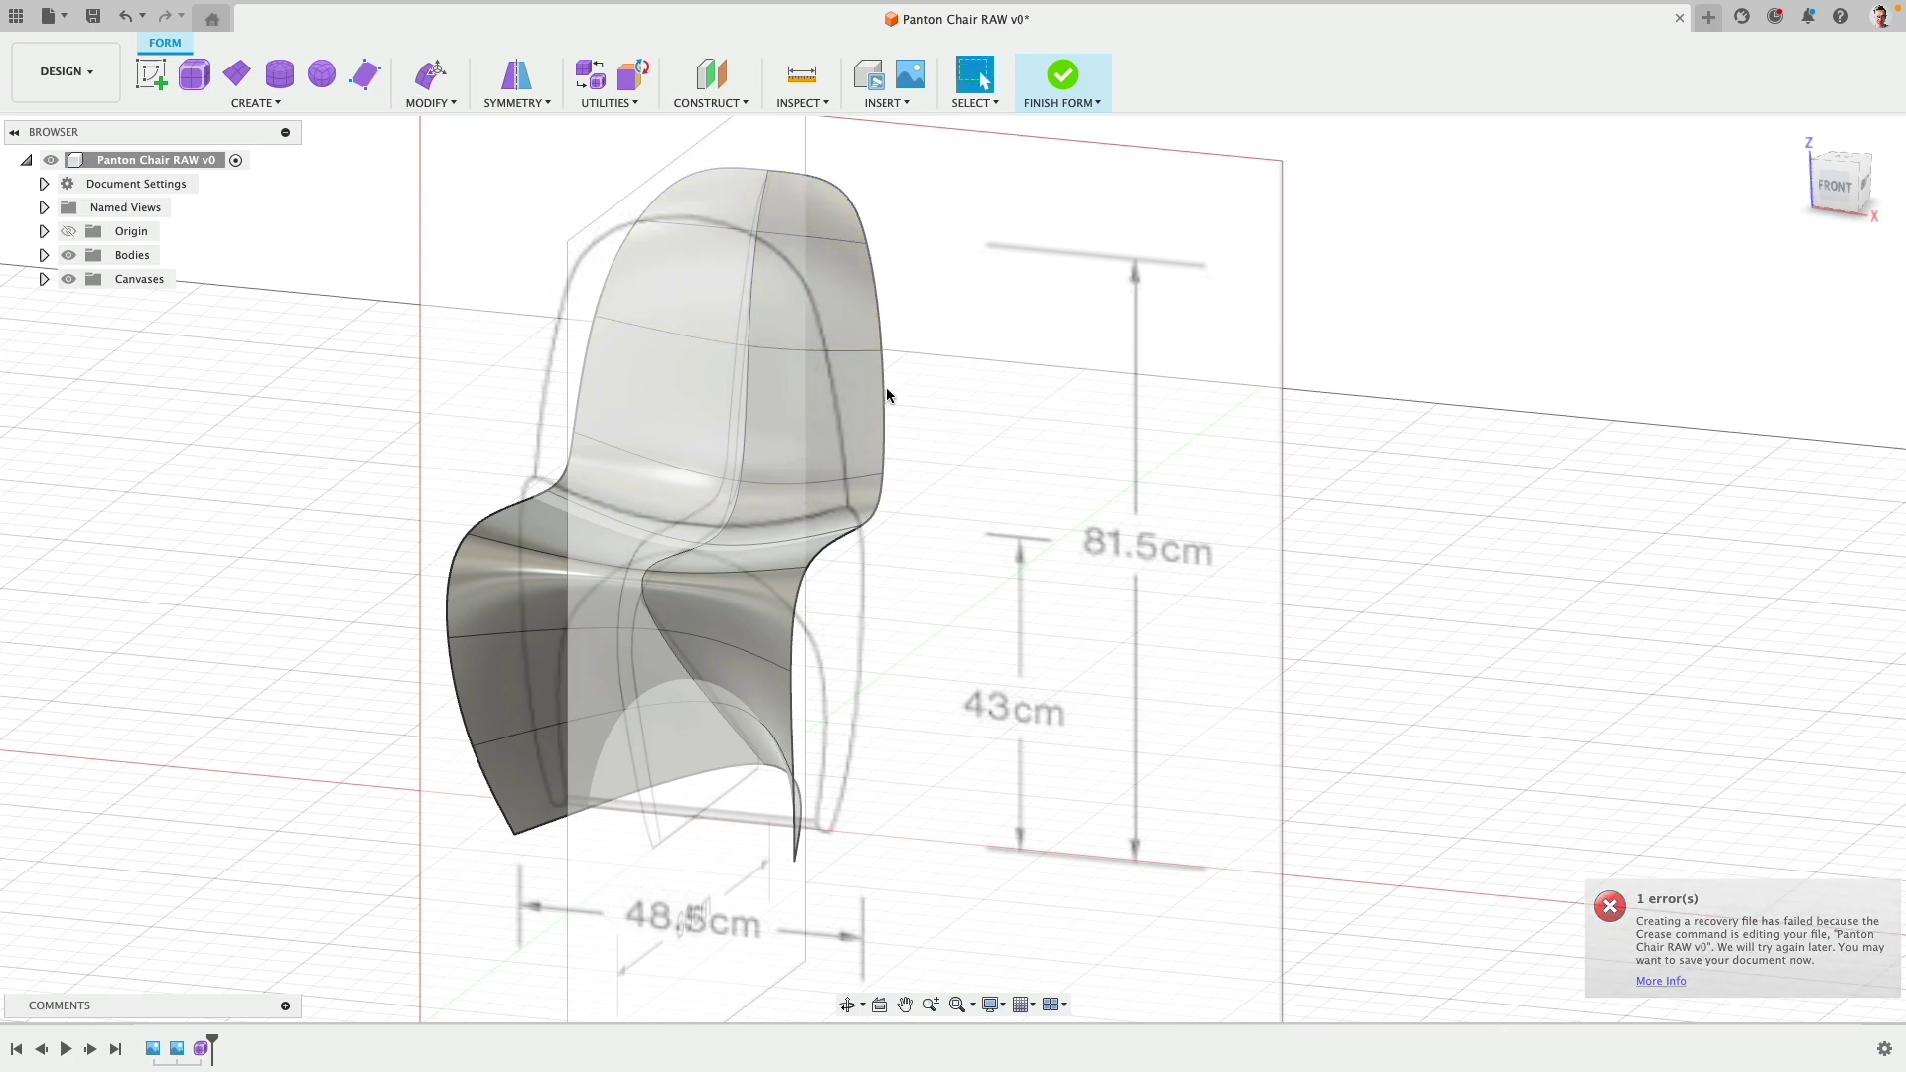
Step: Extrude the chair's outer boundary loop of 18 edges 5.474 cm backwards to form a rim
left_click(429, 78)
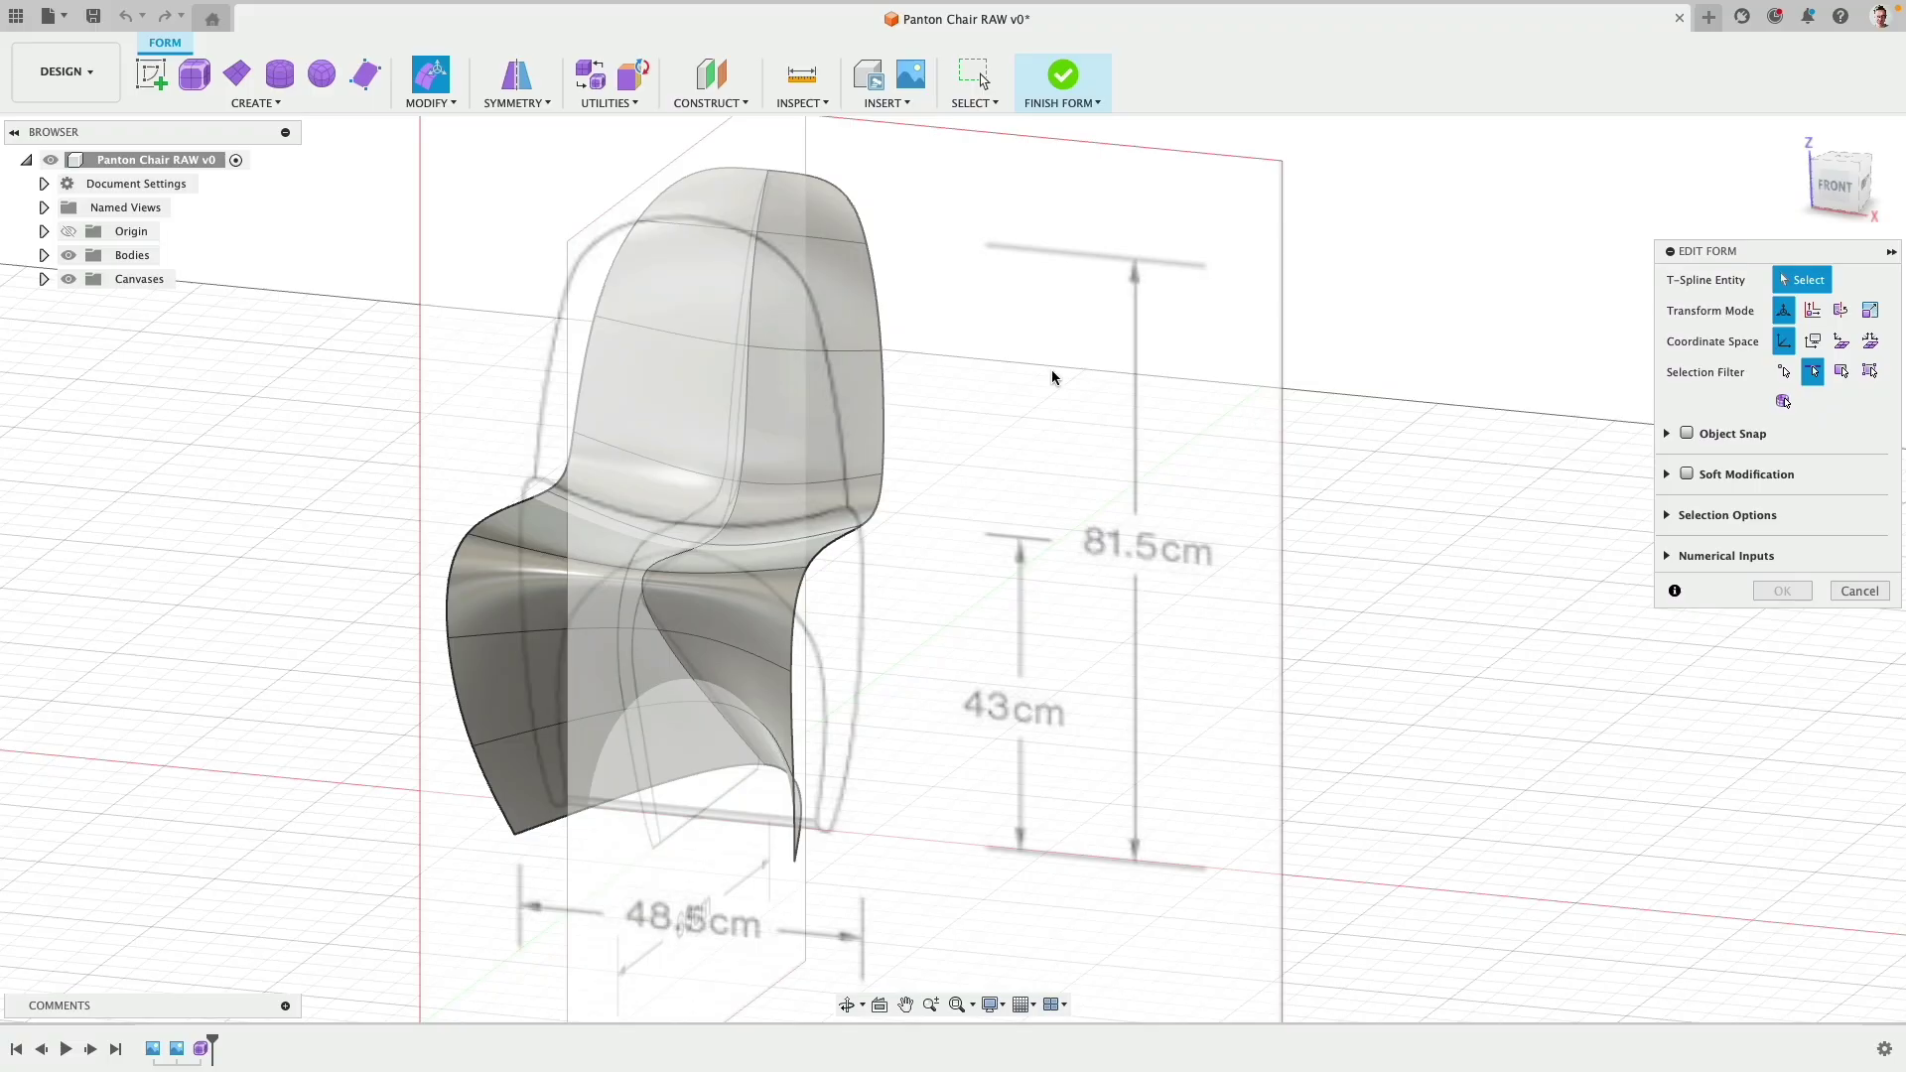
double_click(883, 387)
middle_click_drag(957, 340, 922, 338, "shift")
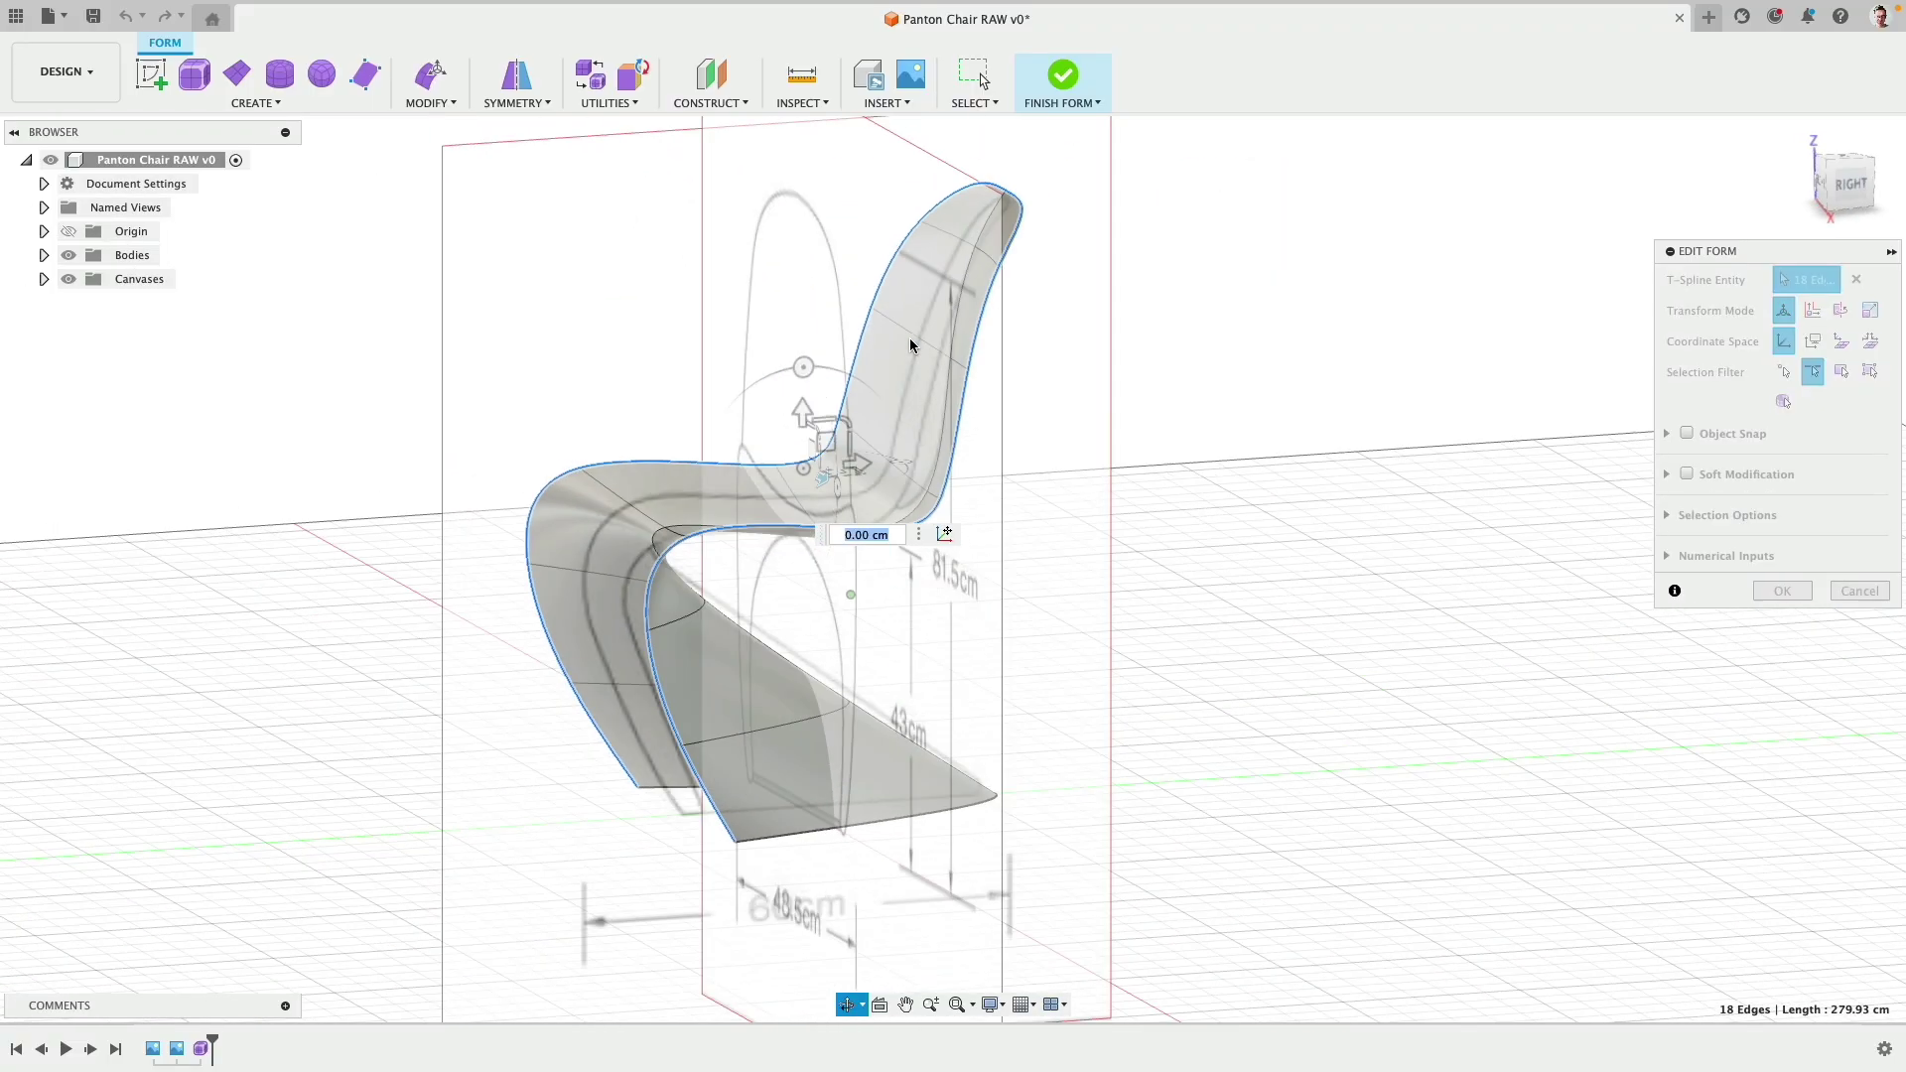
left_click(1849, 185)
scroll(922, 488, "up", 3)
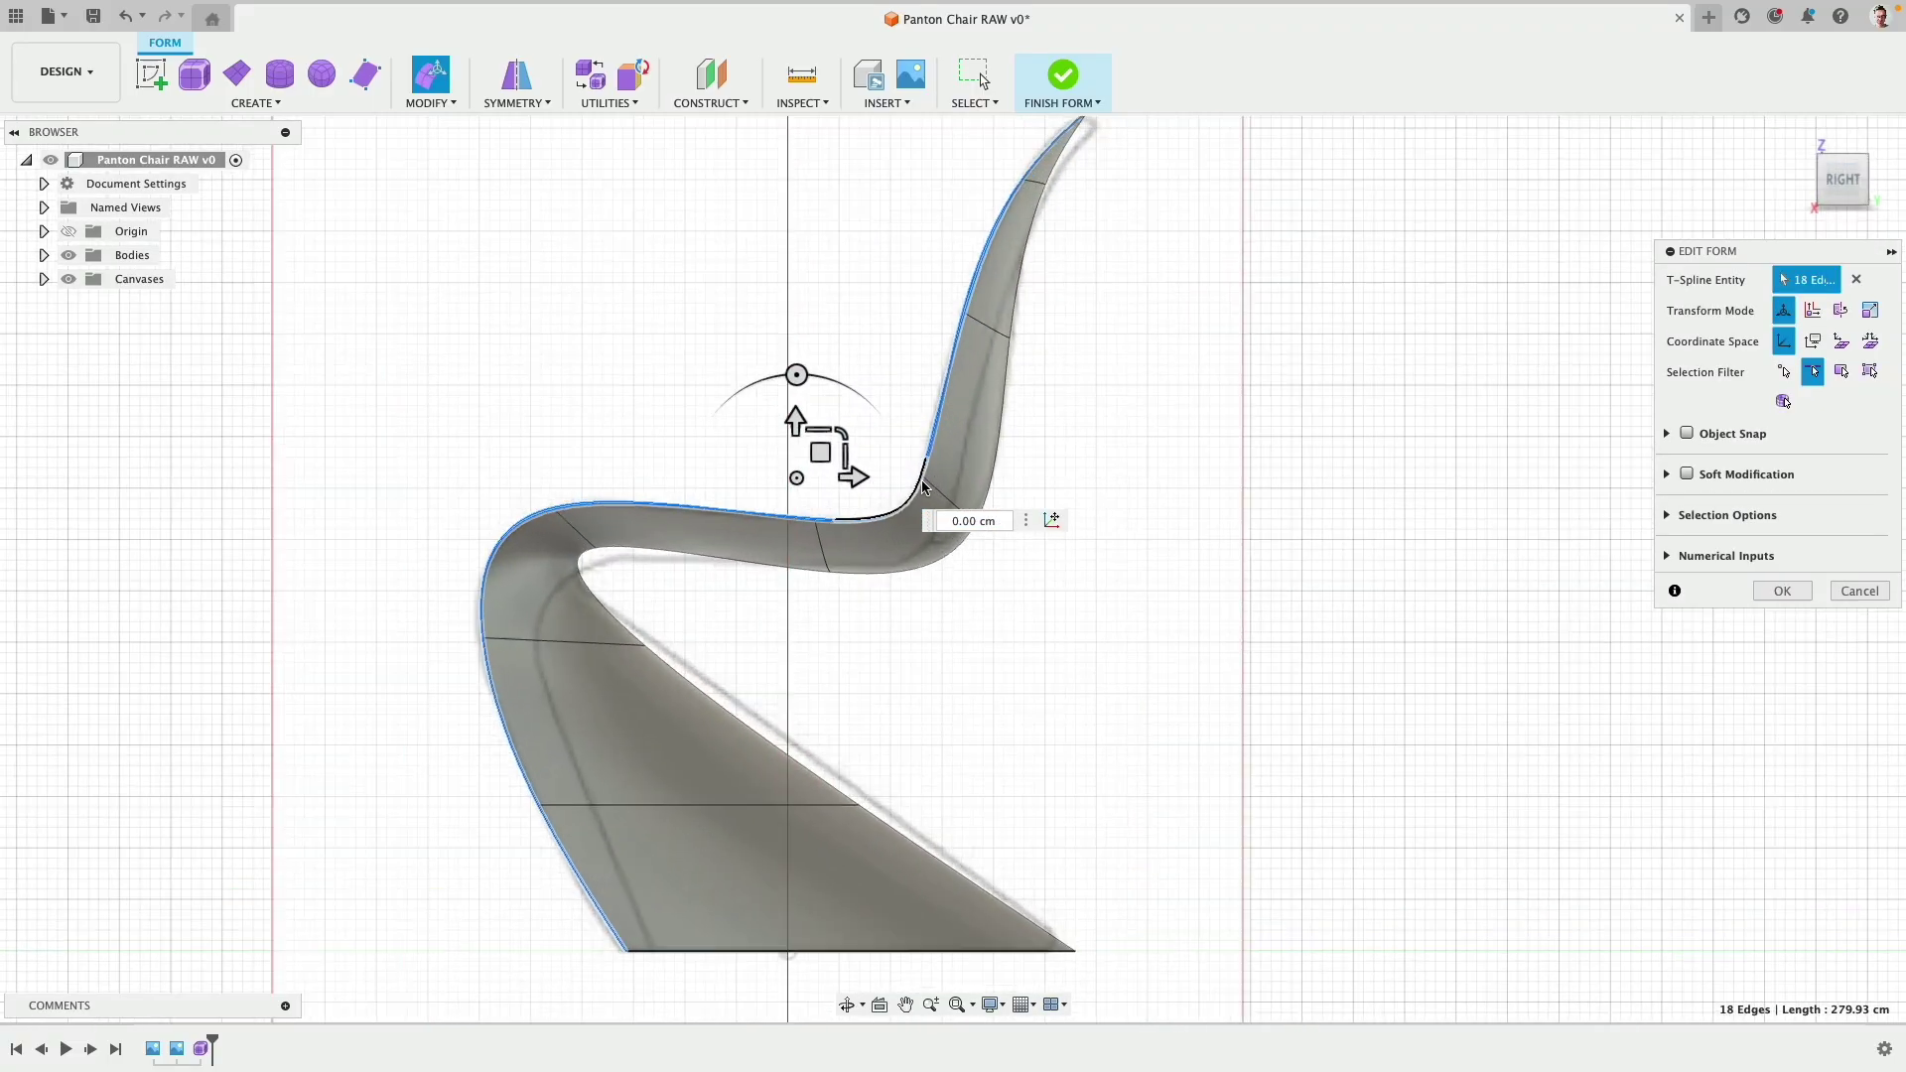
scroll(923, 487, "up", 1)
middle_click_drag(818, 546, 811, 459)
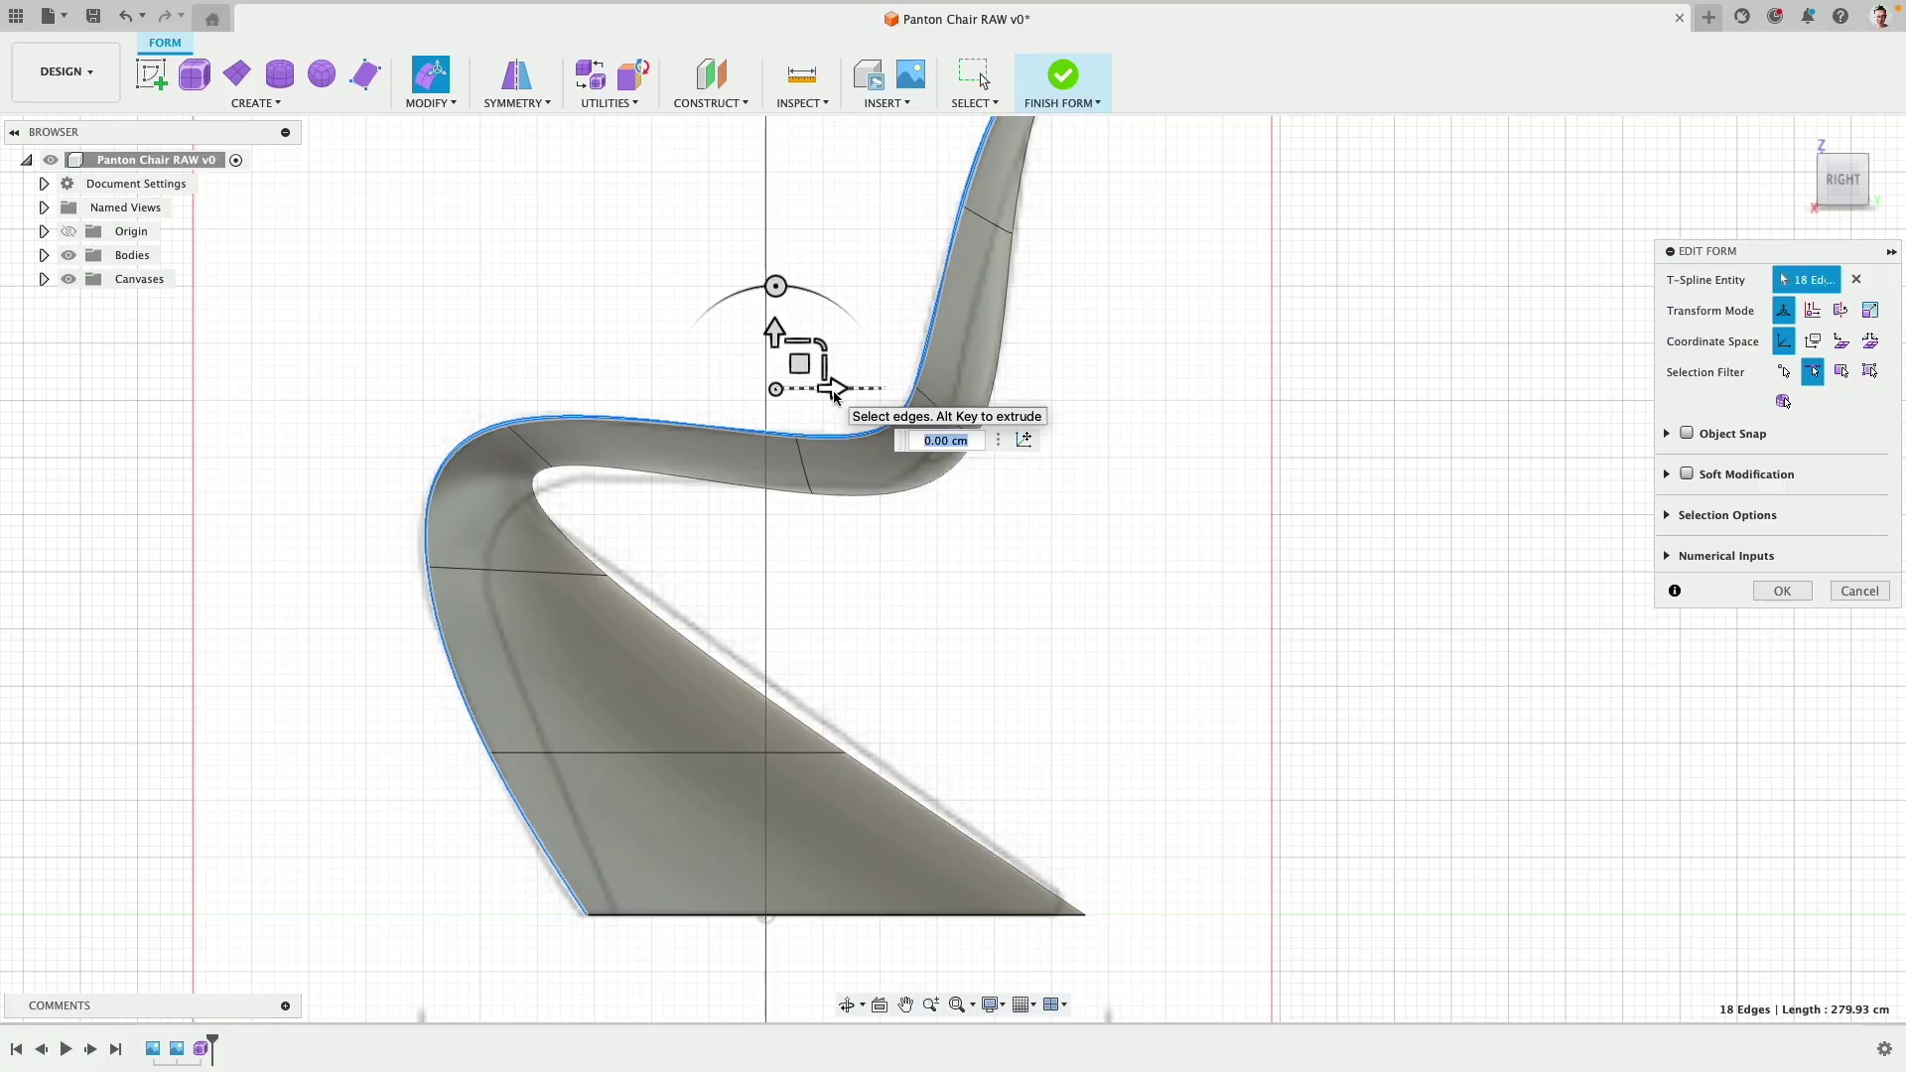
left_click_drag(832, 390, 897, 396)
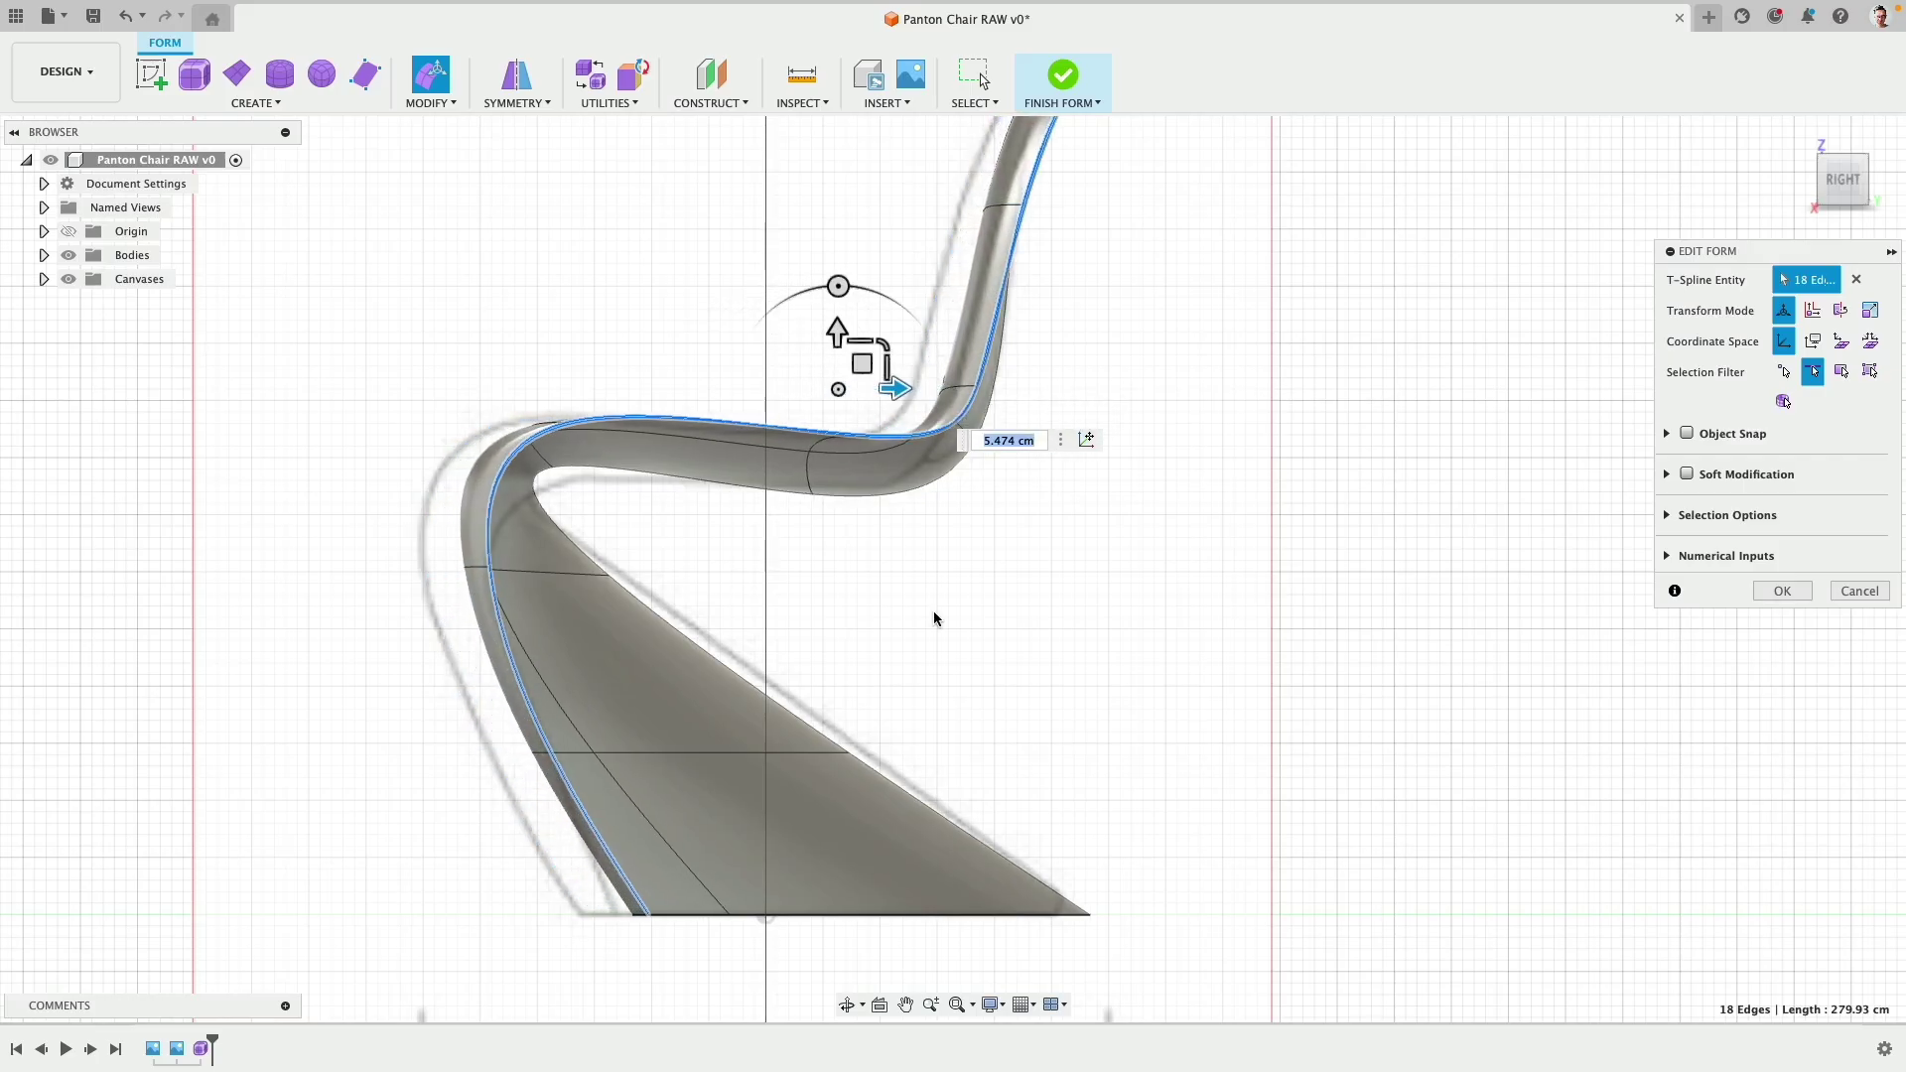
Step: Lower the two outer rim edges on each side of the seat and its rear bend by 2.857 cm
scroll(933, 610, "down", 3)
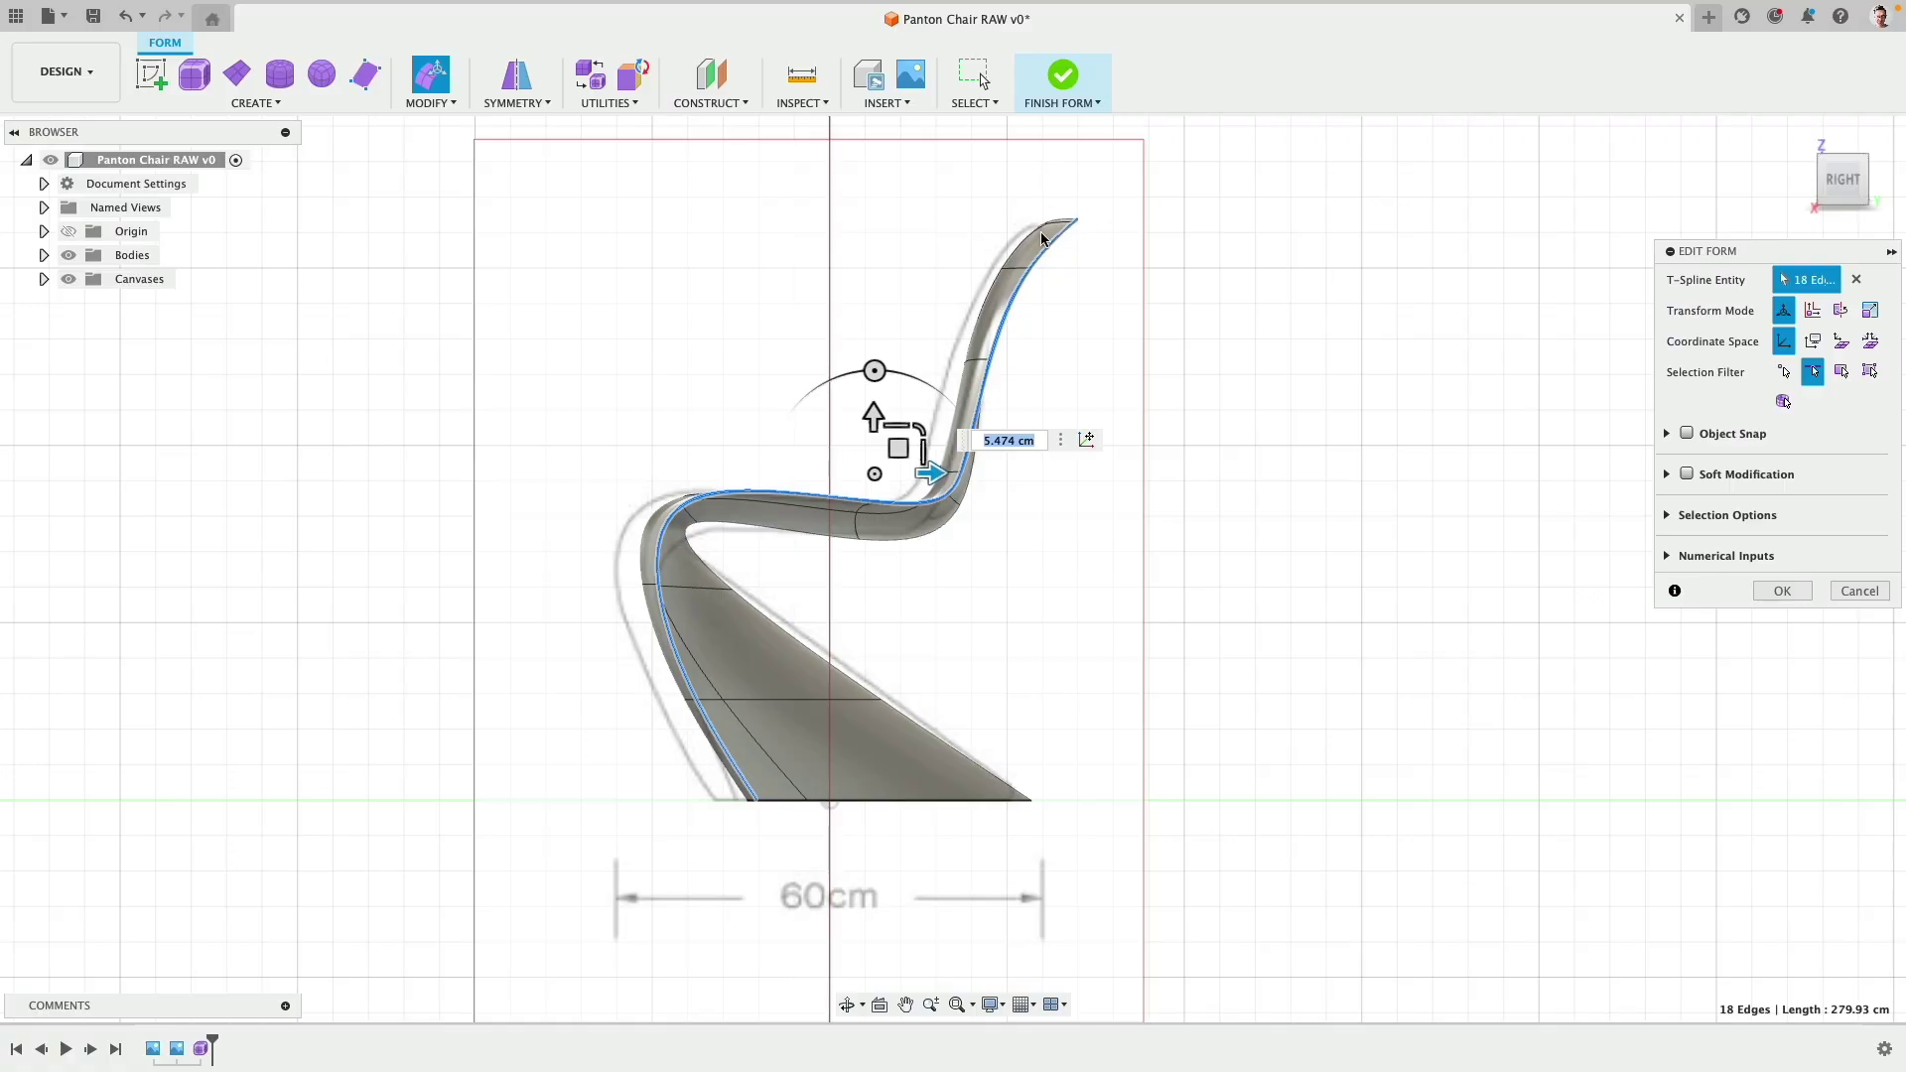
middle_click_drag(829, 449, 860, 536, "shift")
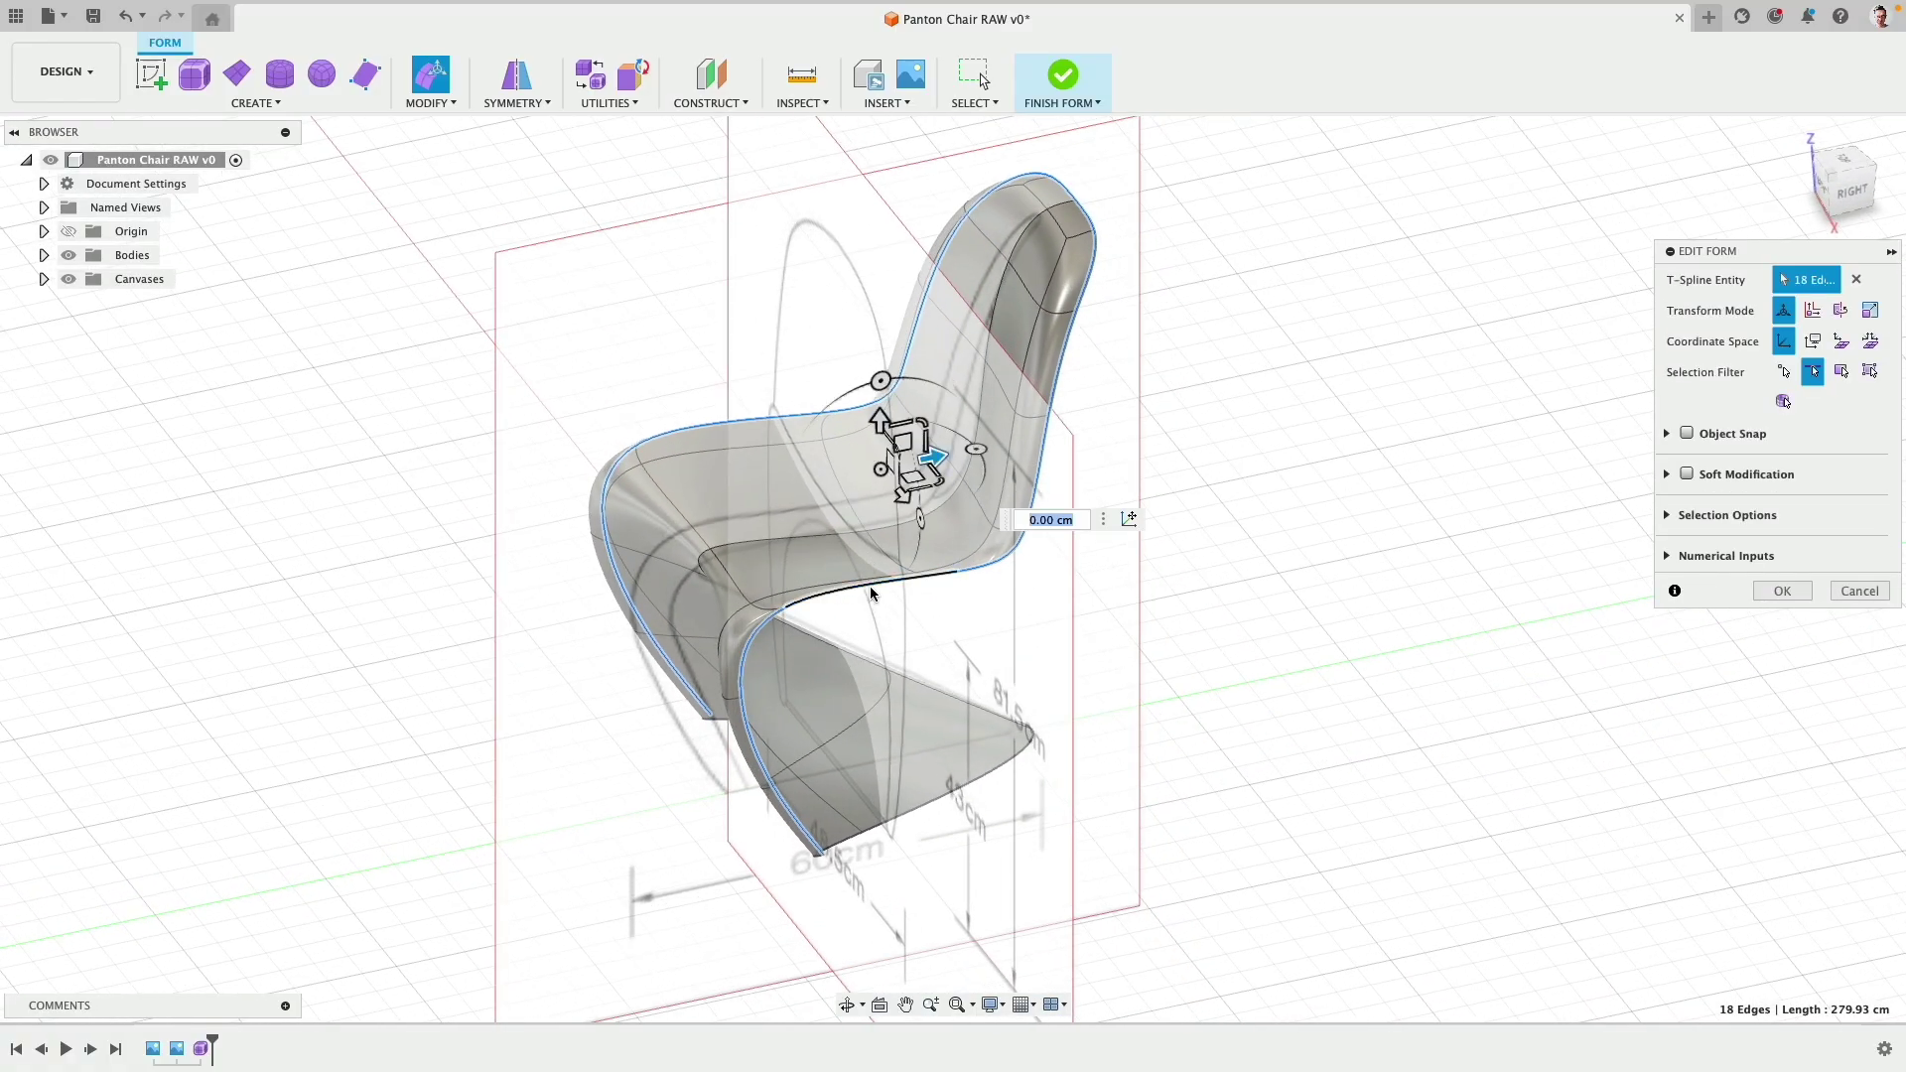
left_click(949, 575)
left_click(995, 574, "shift")
middle_click_drag(996, 573, 908, 521, "shift")
left_click(570, 588, "shift")
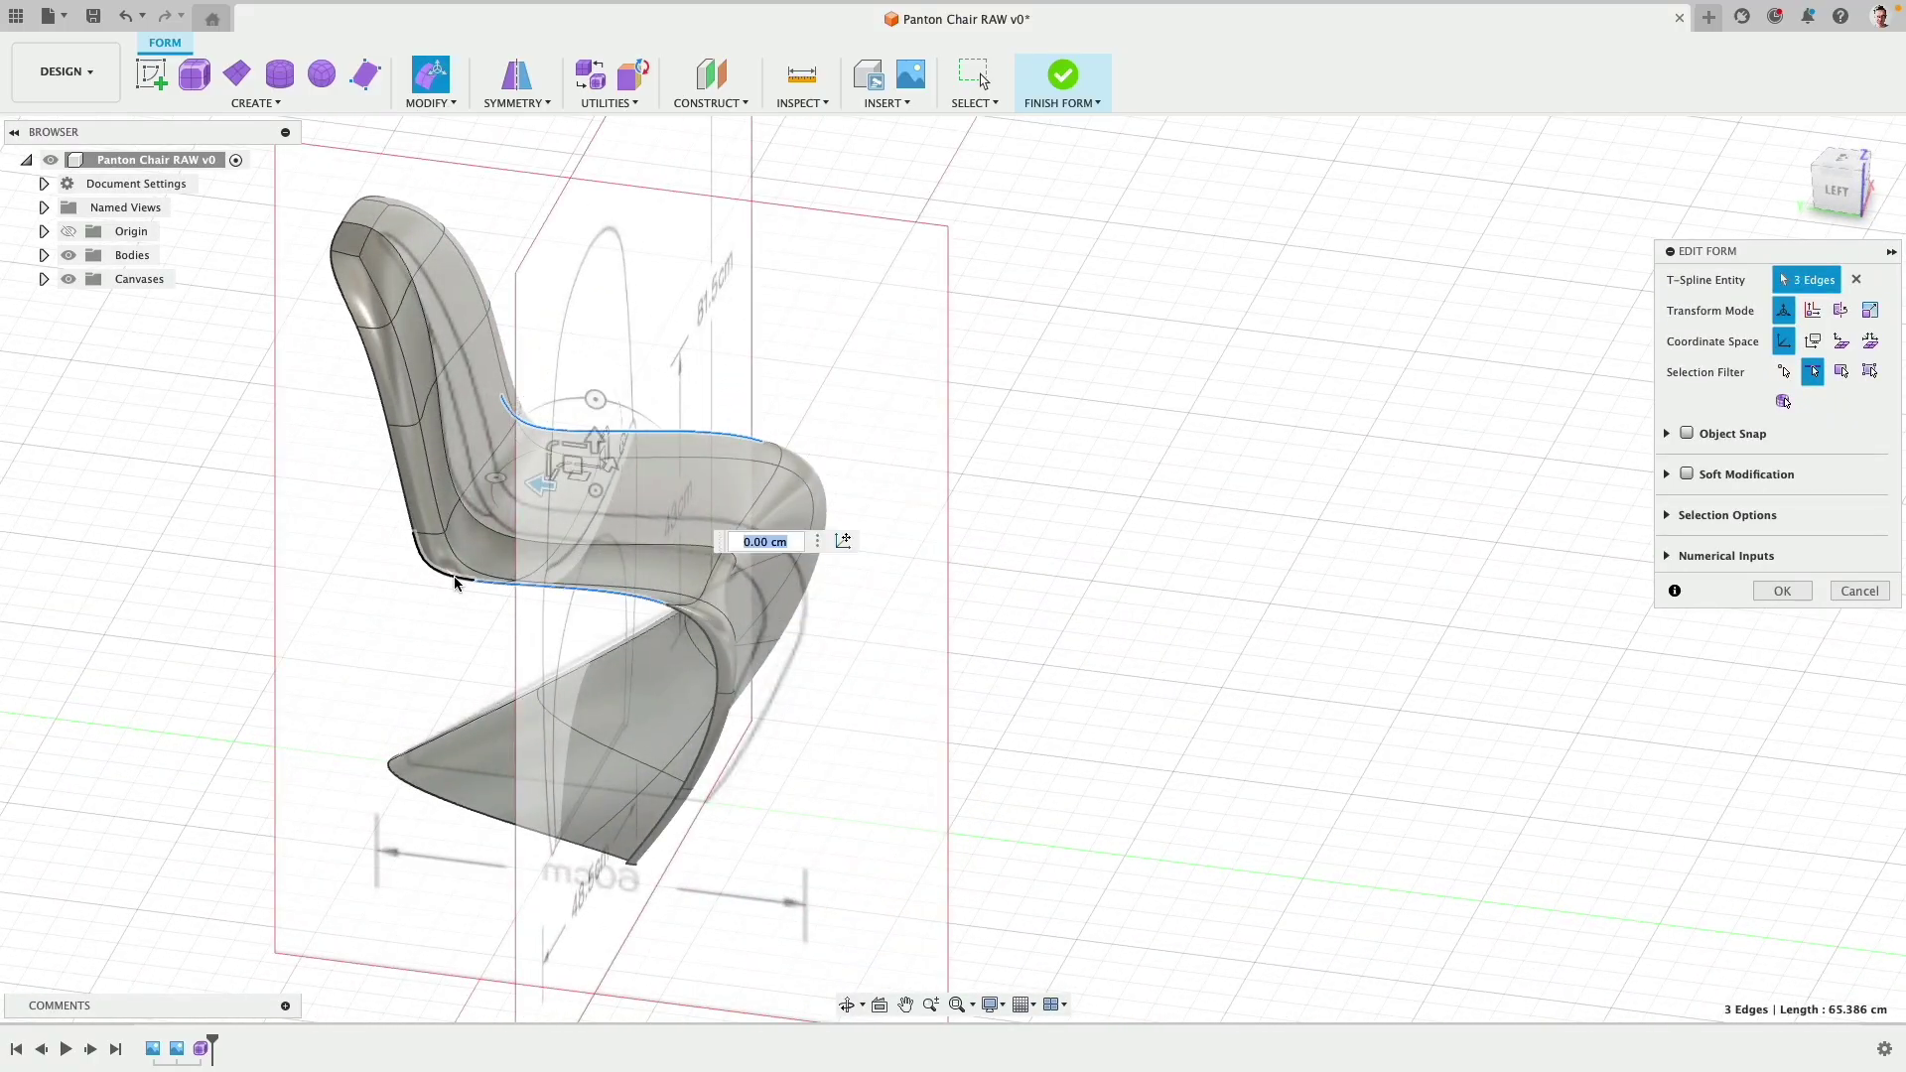
left_click(1840, 185)
scroll(566, 504, "up", 3)
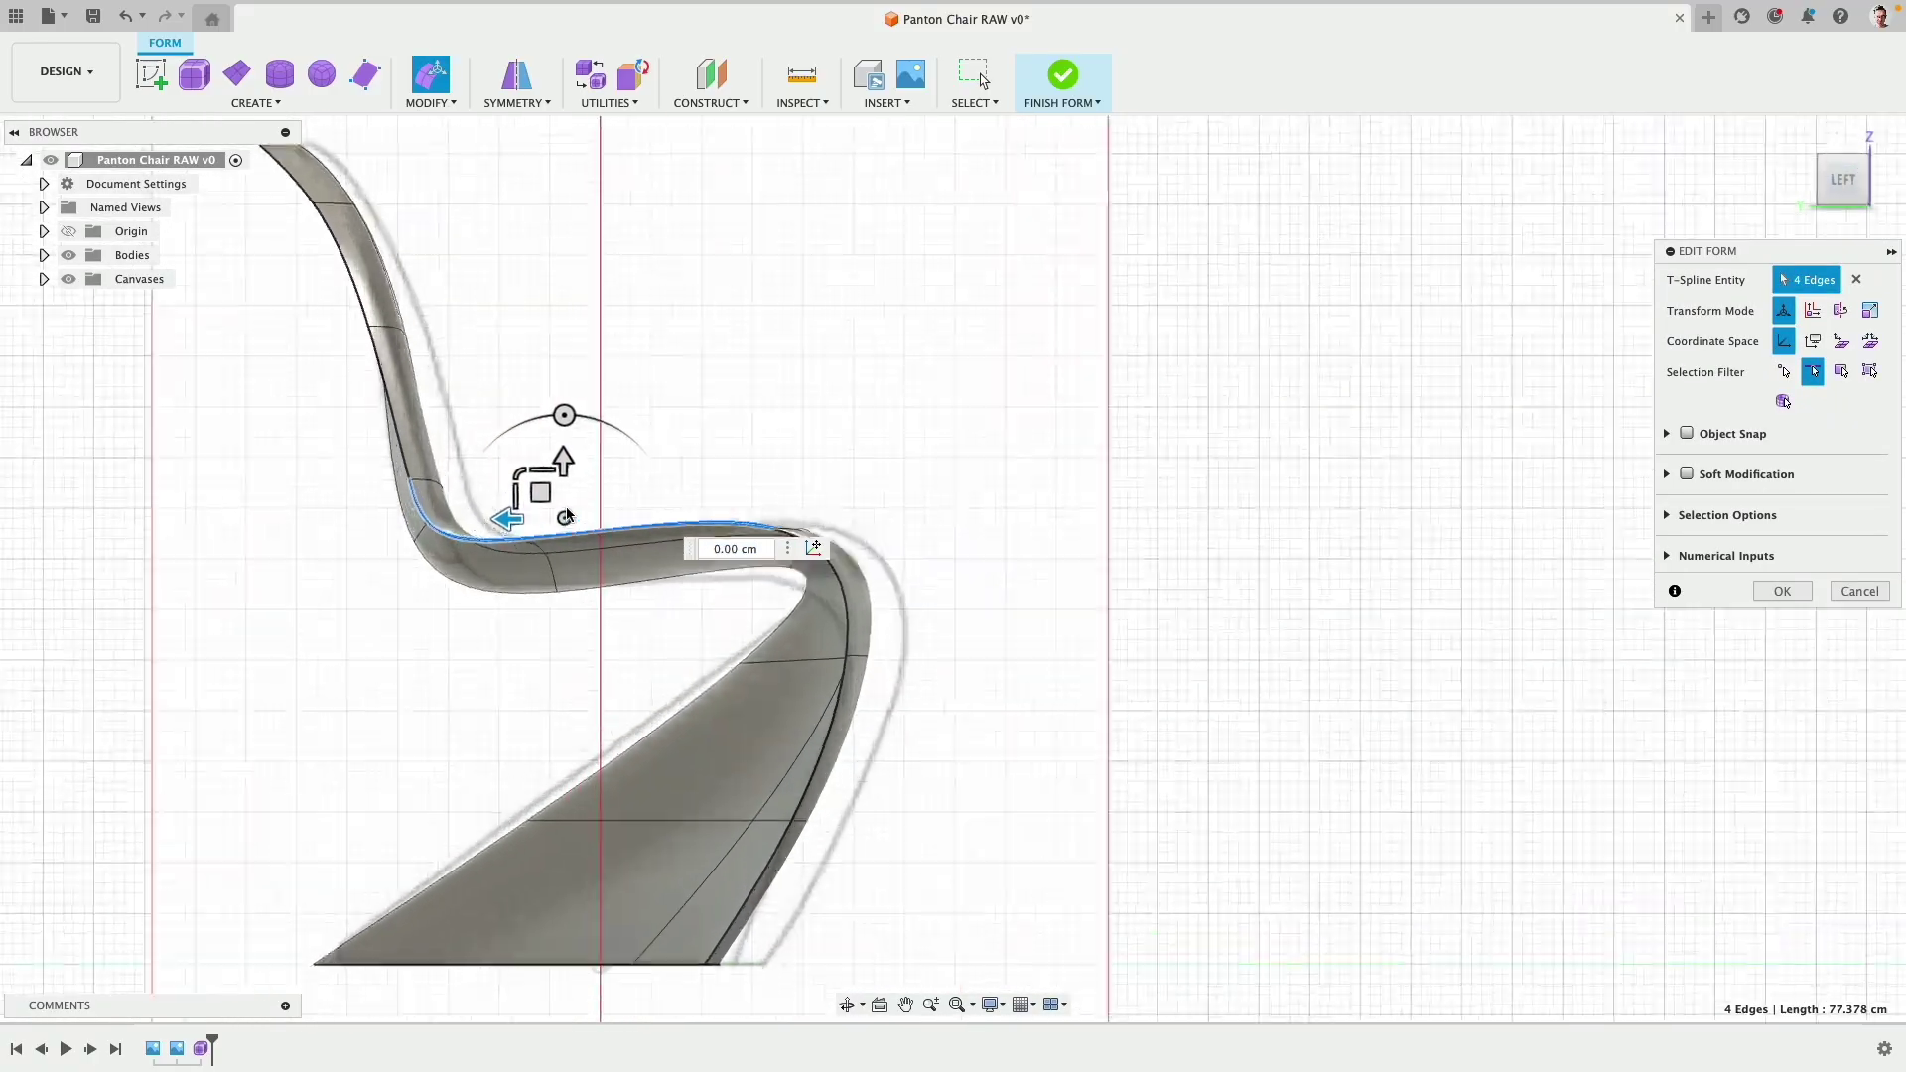
left_click_drag(565, 475, 575, 508)
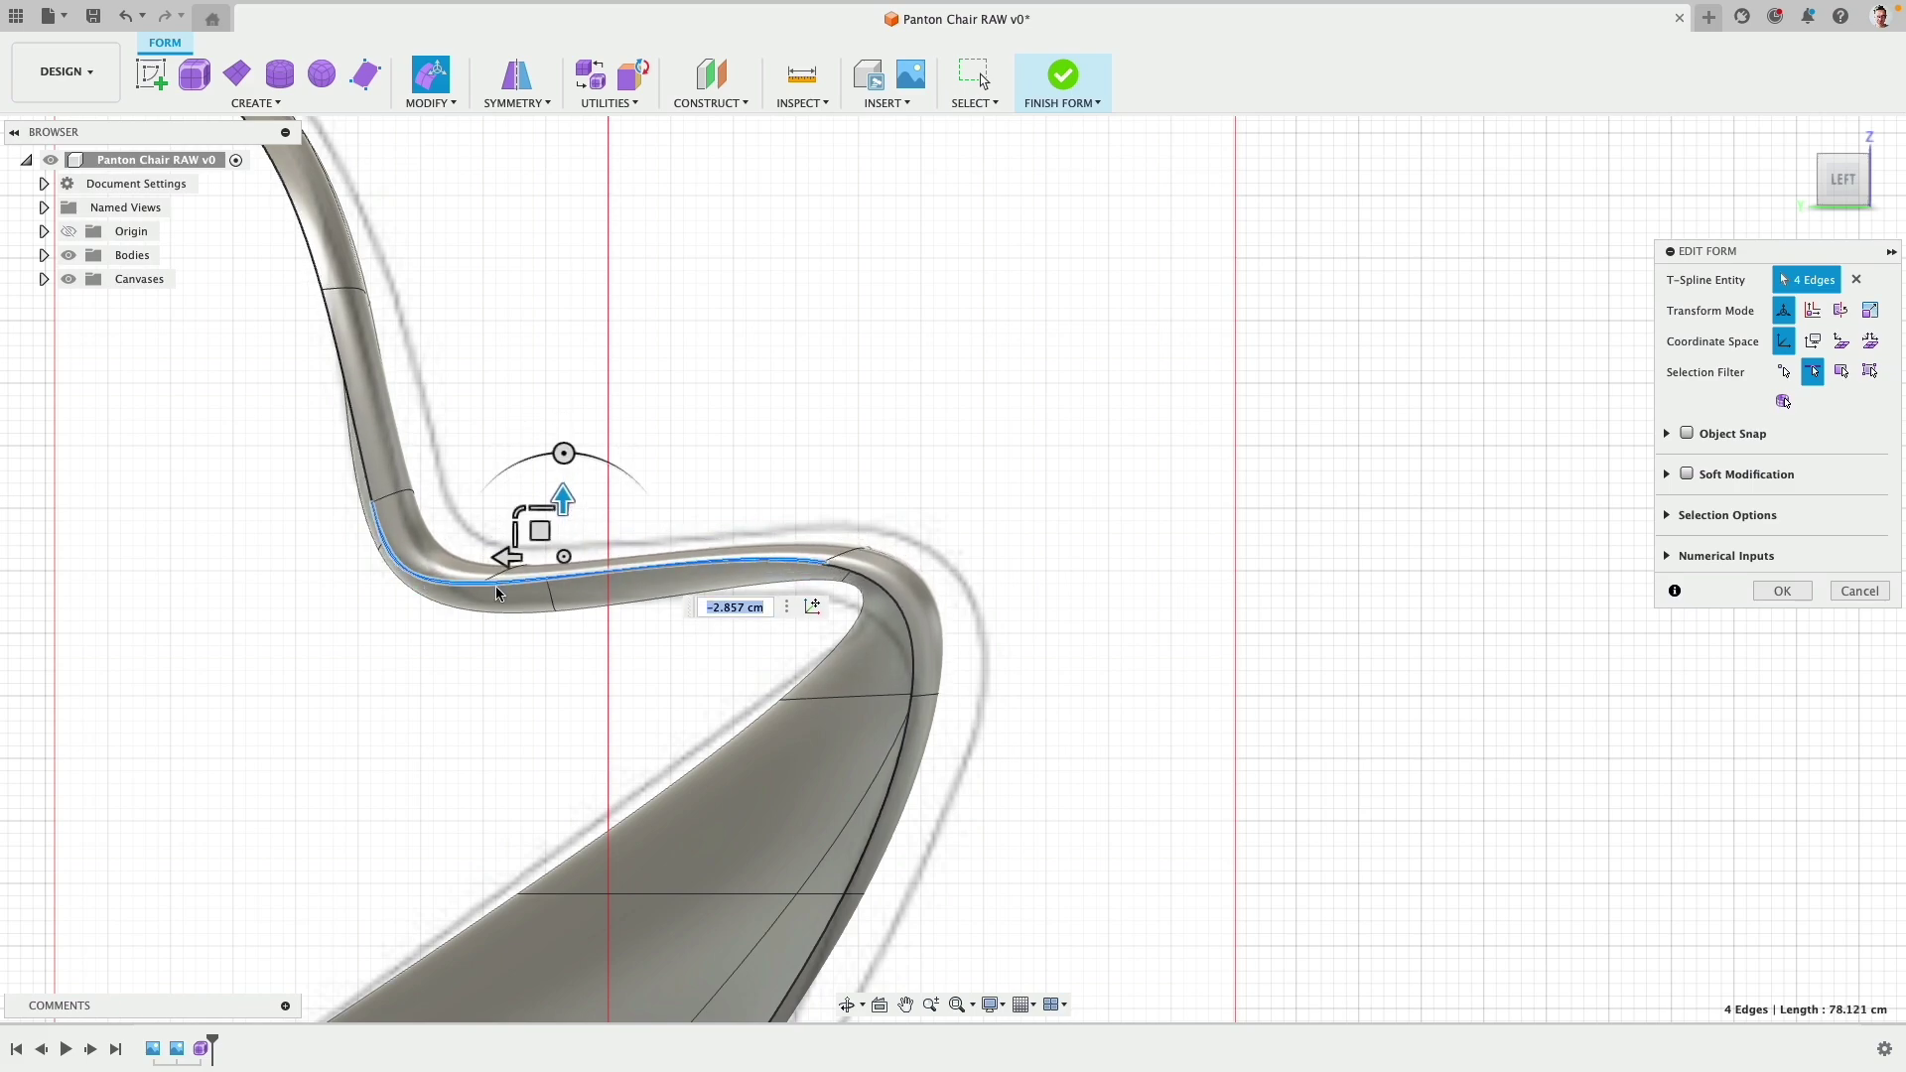
Step: Try to reposition the two outer rim edges along the sides of the seat
left_click(553, 586)
middle_click_drag(595, 556, 657, 391, "shift")
middle_click_drag(1047, 256, 1003, 576, "shift")
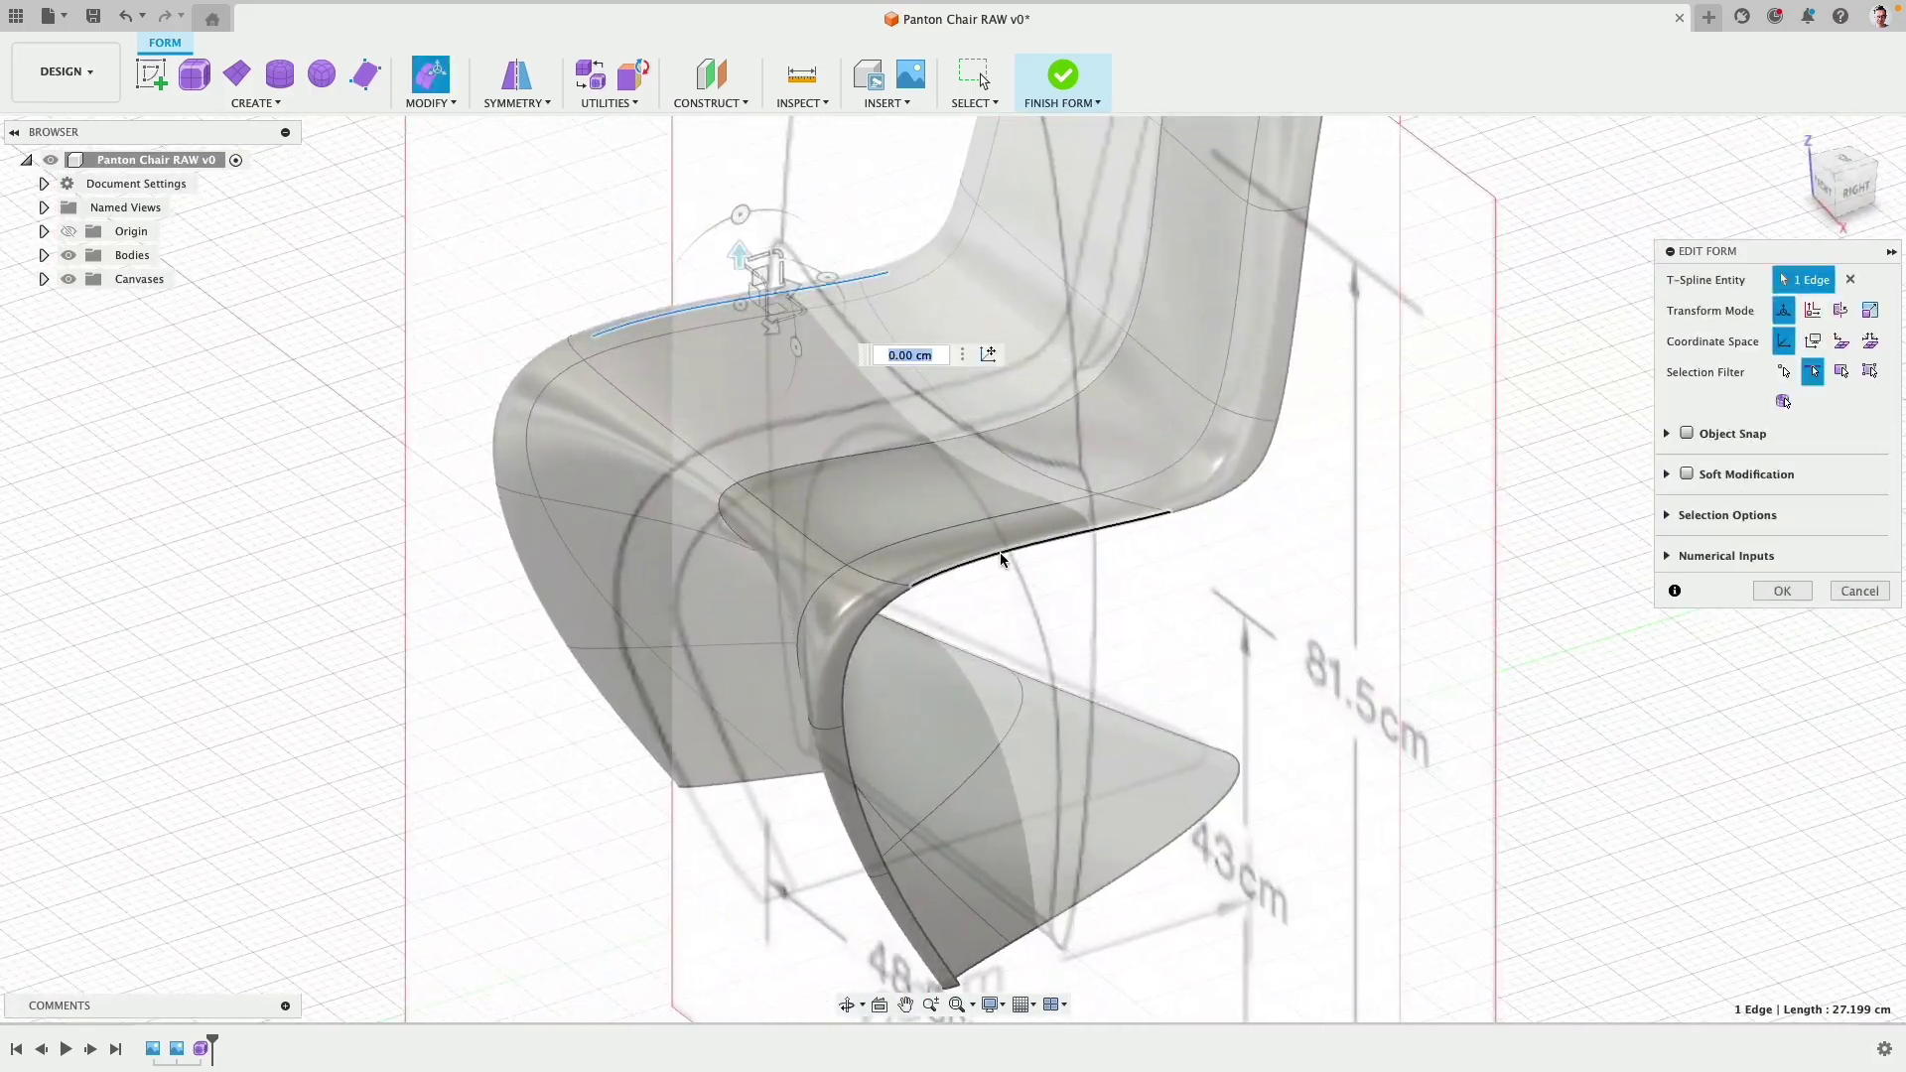
left_click(999, 552, "shift")
left_click_drag(941, 422, 909, 421)
middle_click_drag(1049, 591, 1136, 471, "shift")
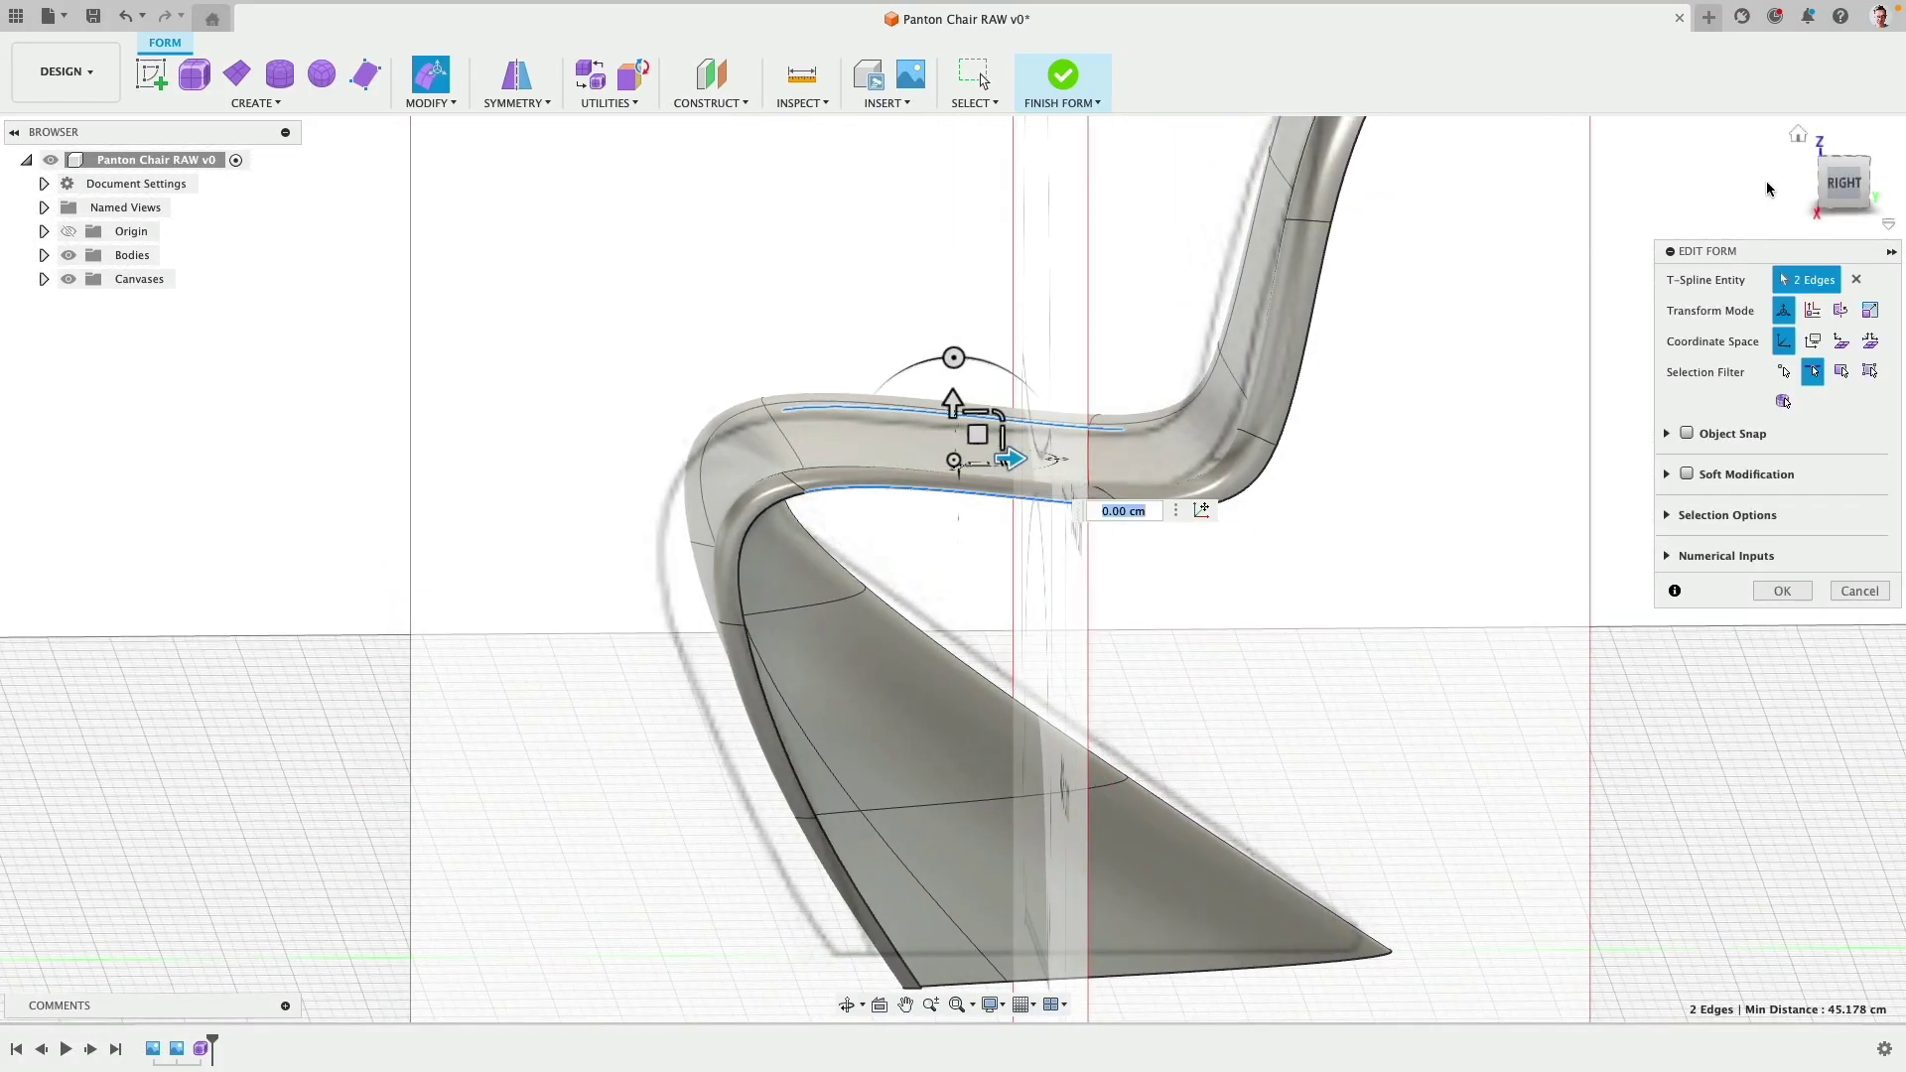
left_click(1843, 187)
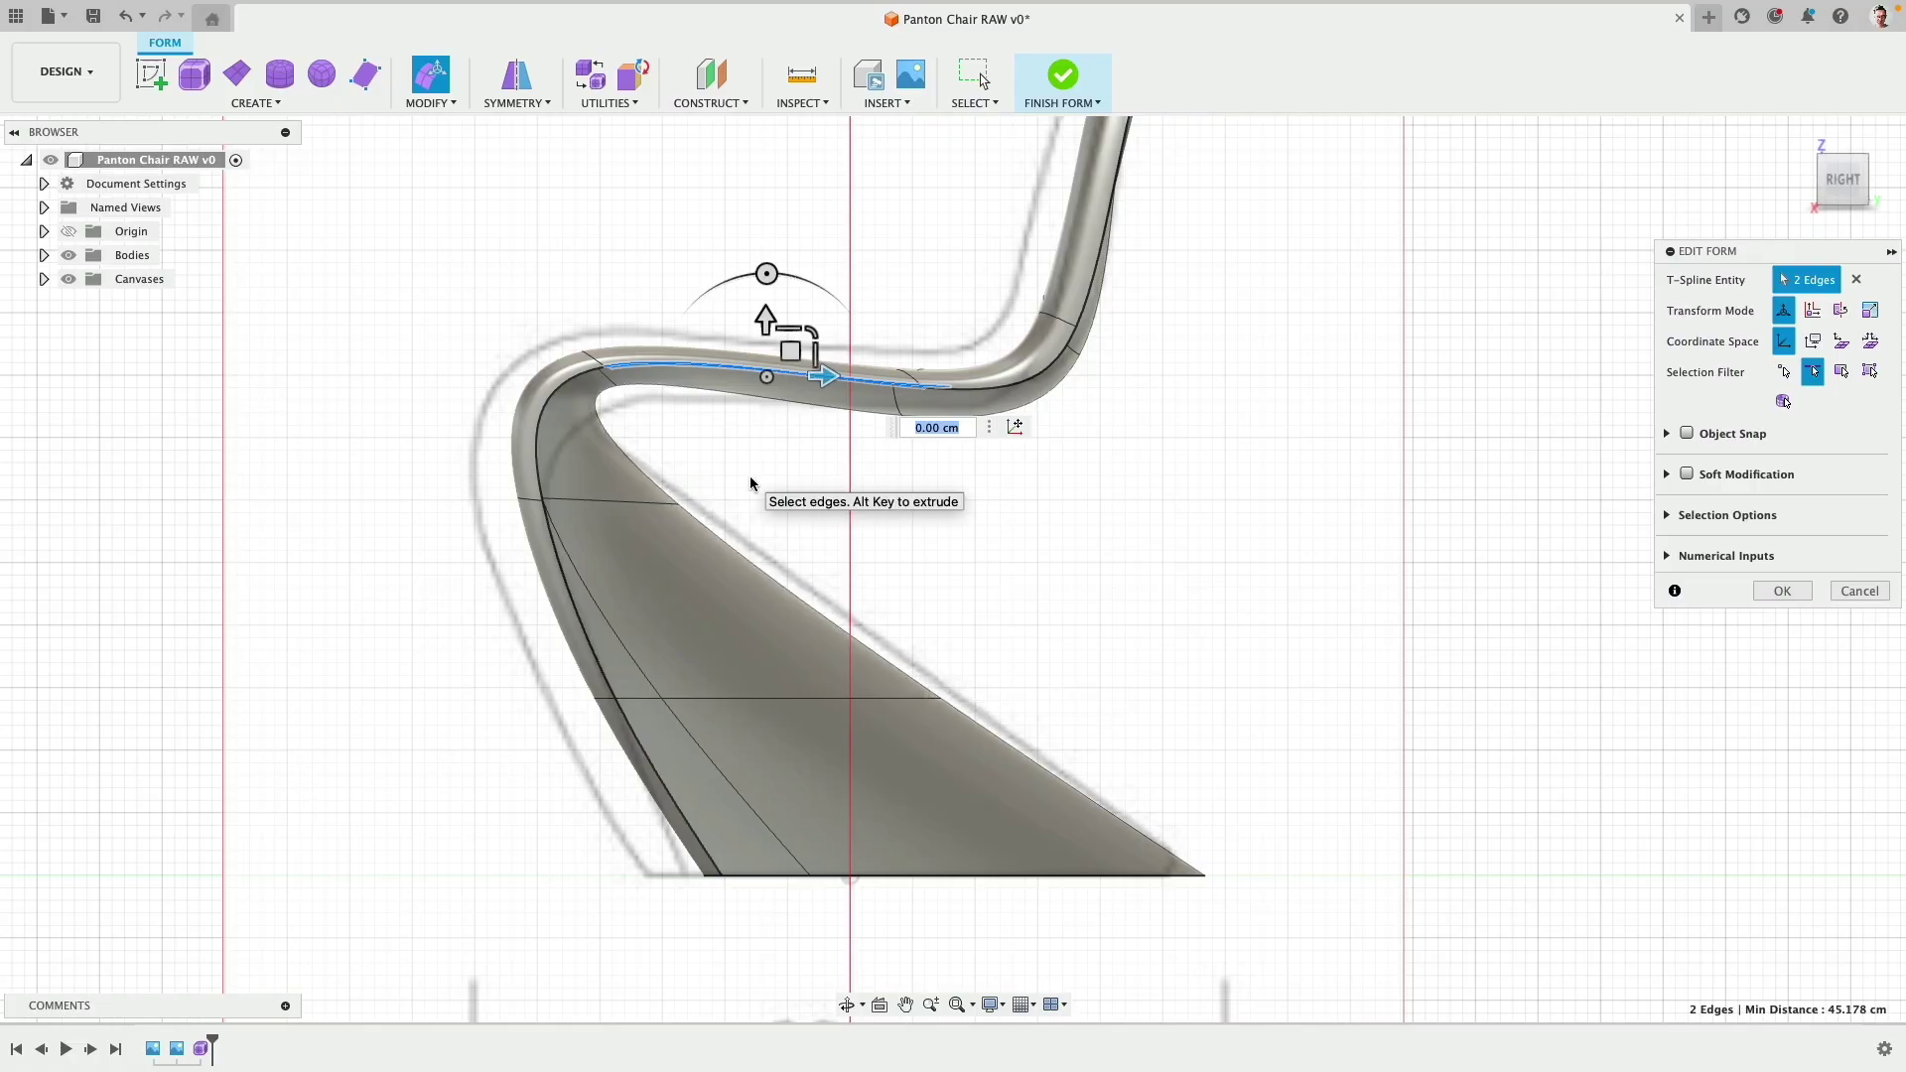
left_click_drag(786, 350, 838, 640)
middle_click_drag(820, 455, 1036, 488, "shift")
left_click_drag(1849, 189, 1509, 247)
left_click(1843, 186)
middle_click_drag(1162, 392, 670, 442)
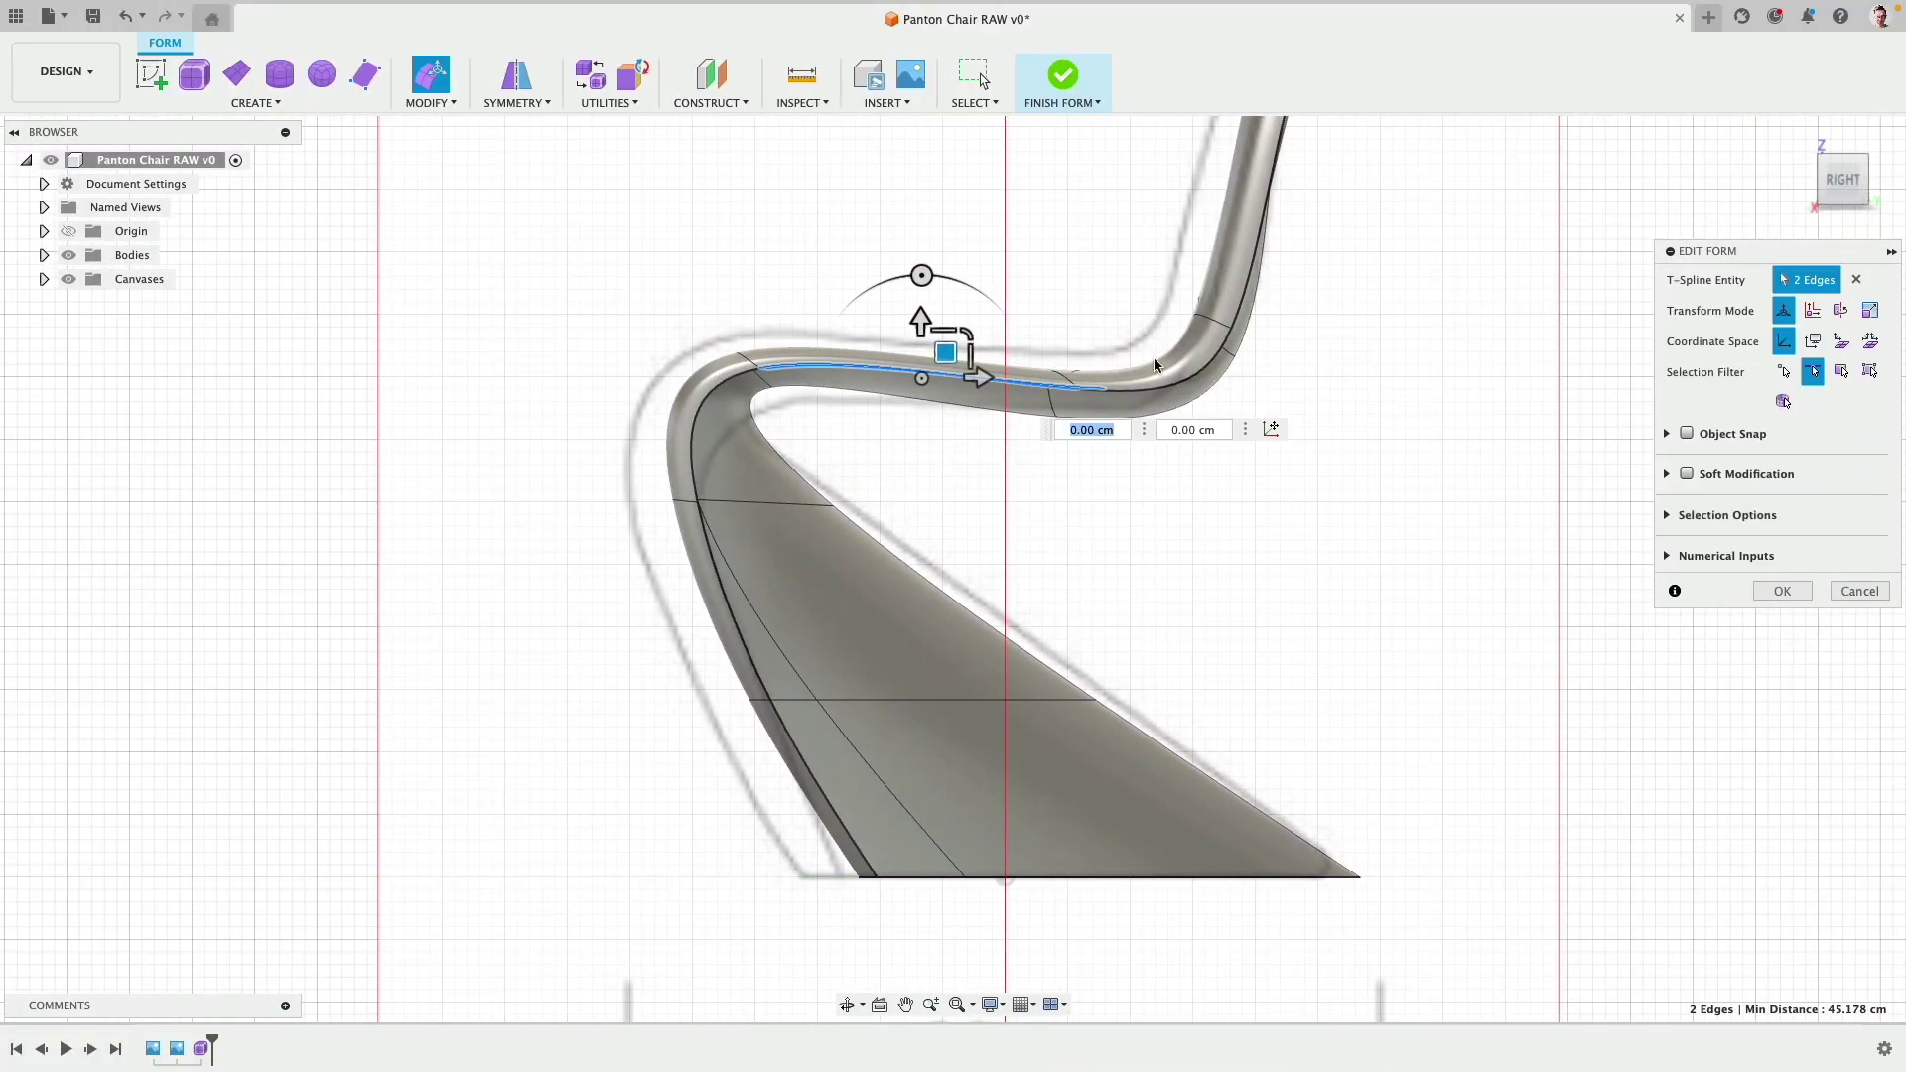
Step: Move the two inner edge loops running along both sides of the chair, 16 edges in total, 4.059 cm forward
middle_click_drag(725, 583, 807, 605, "shift")
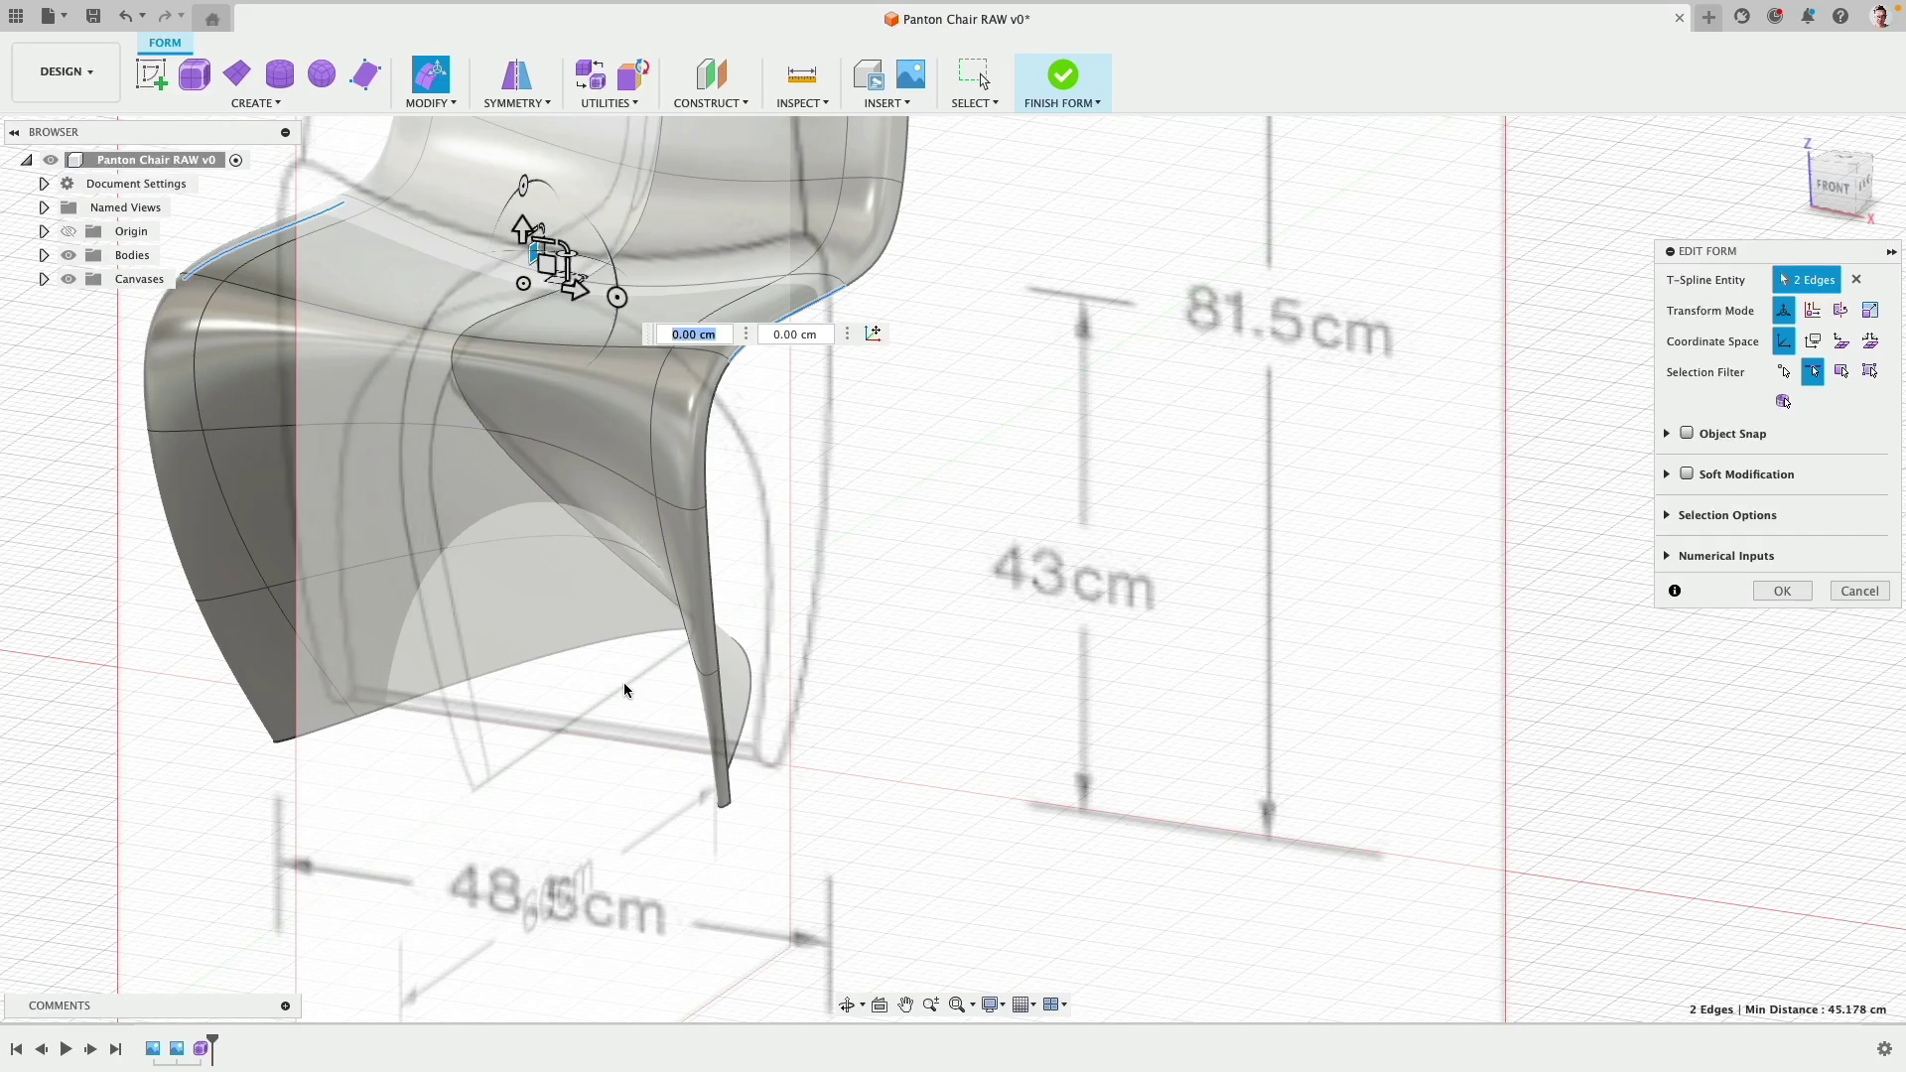
middle_click_drag(621, 677, 716, 676, "shift")
double_click(758, 676)
scroll(759, 670, "down", 3)
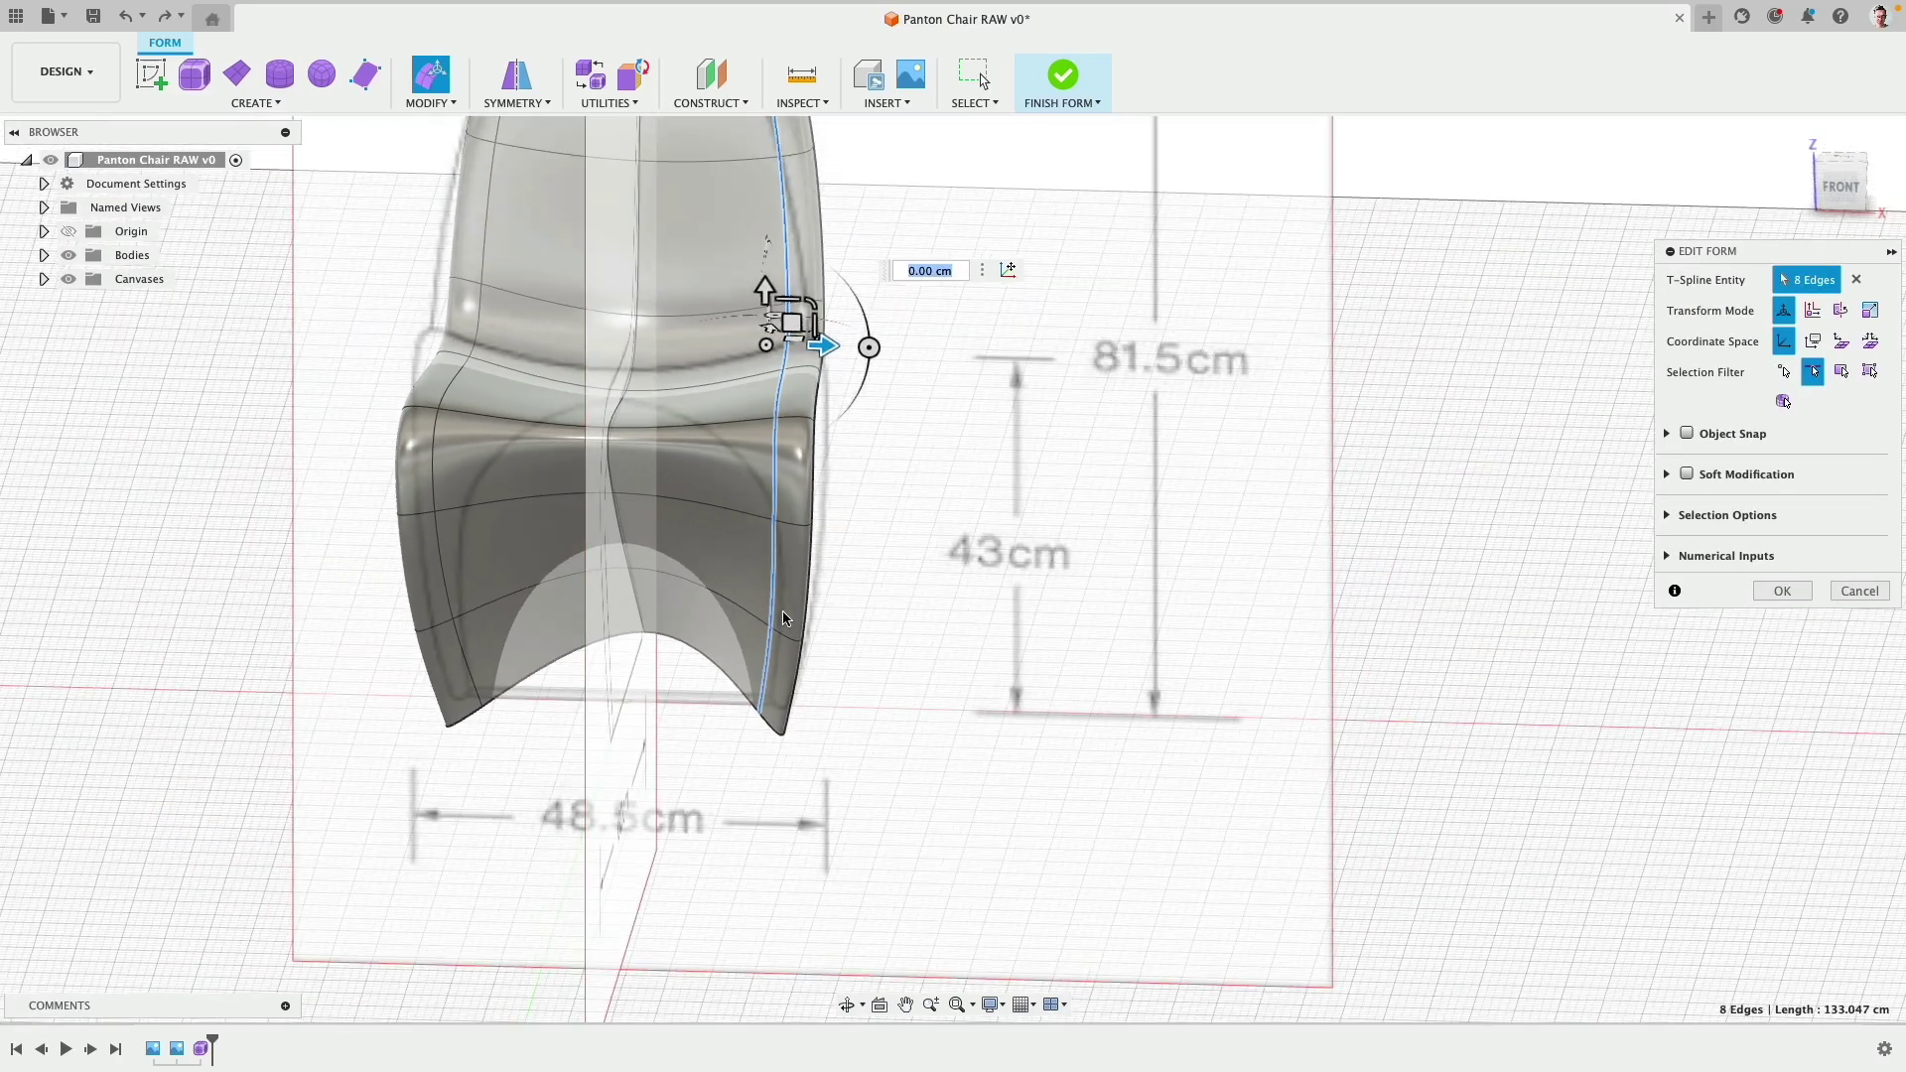
middle_click_drag(604, 407, 664, 566)
double_click(526, 530, "shift")
middle_click_drag(526, 531, 1668, 177, "shift")
left_click(1849, 183)
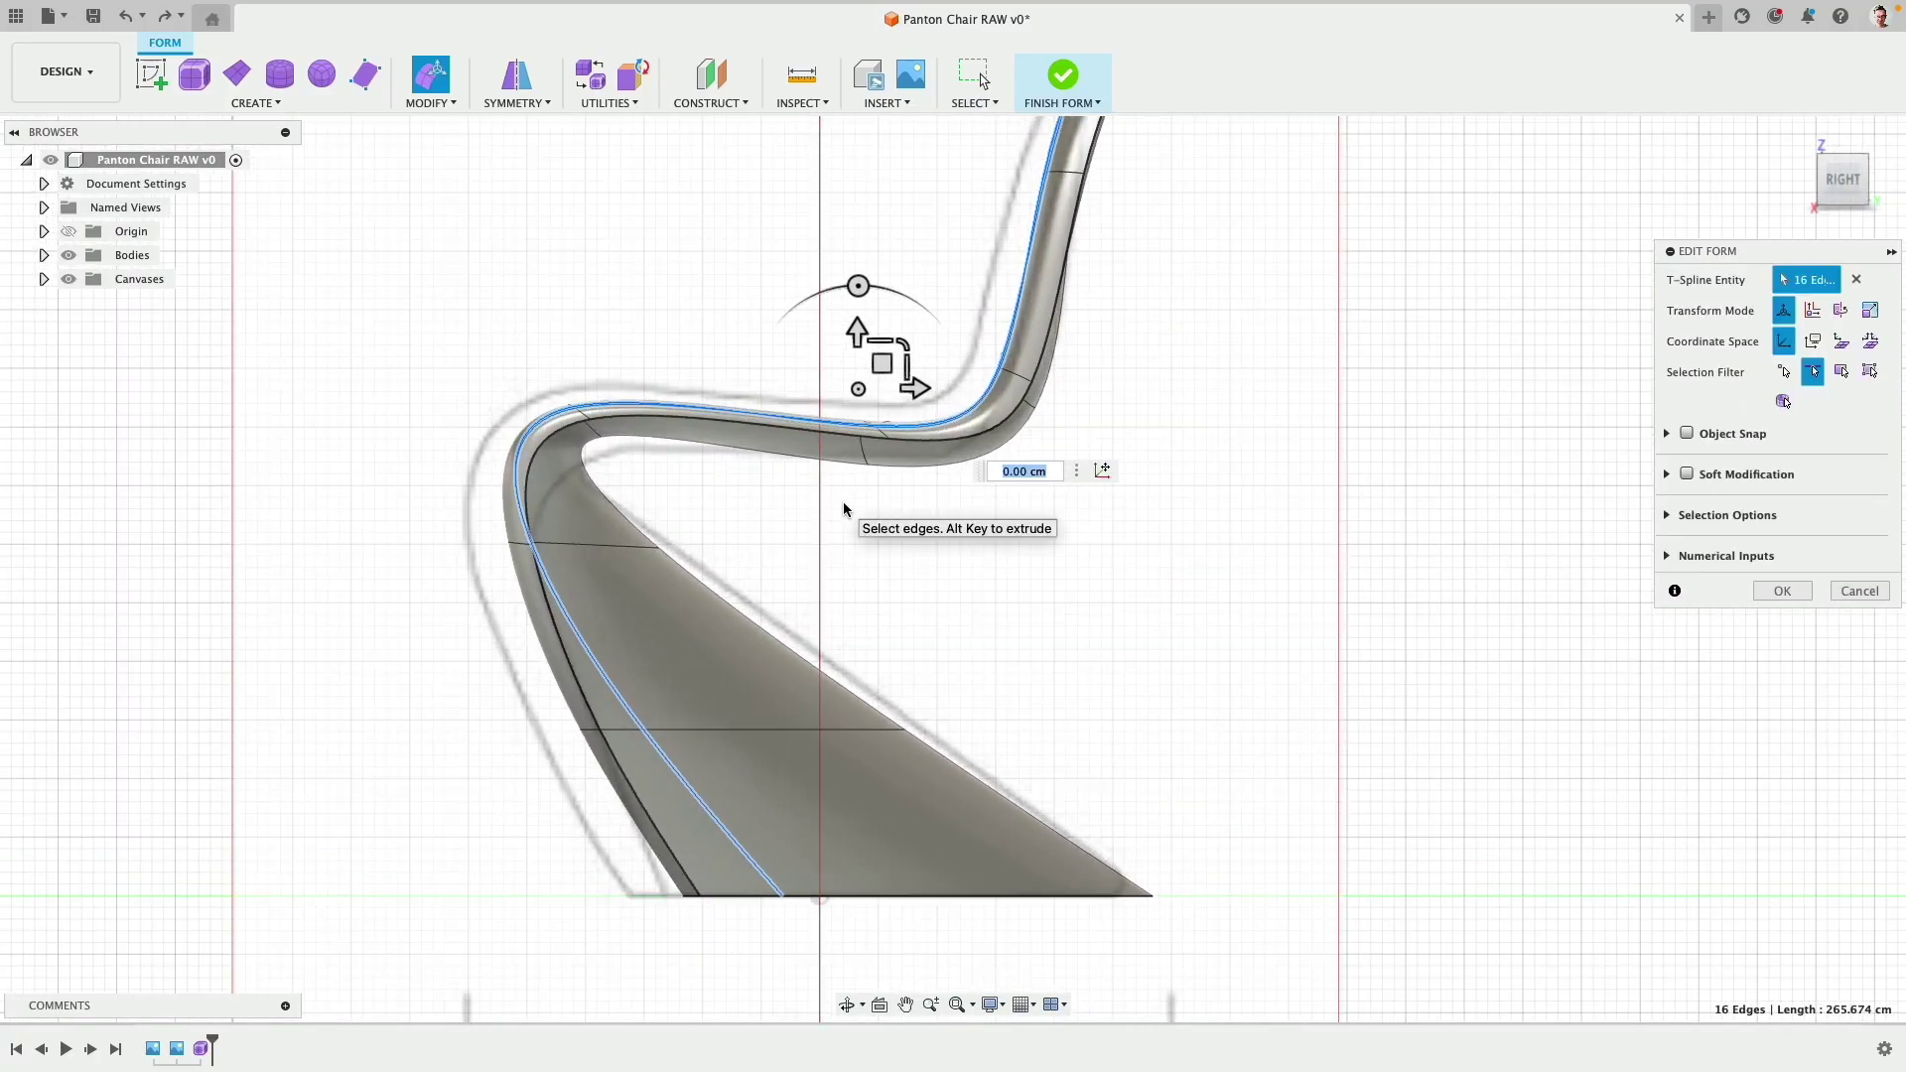
middle_click_drag(843, 503, 758, 736)
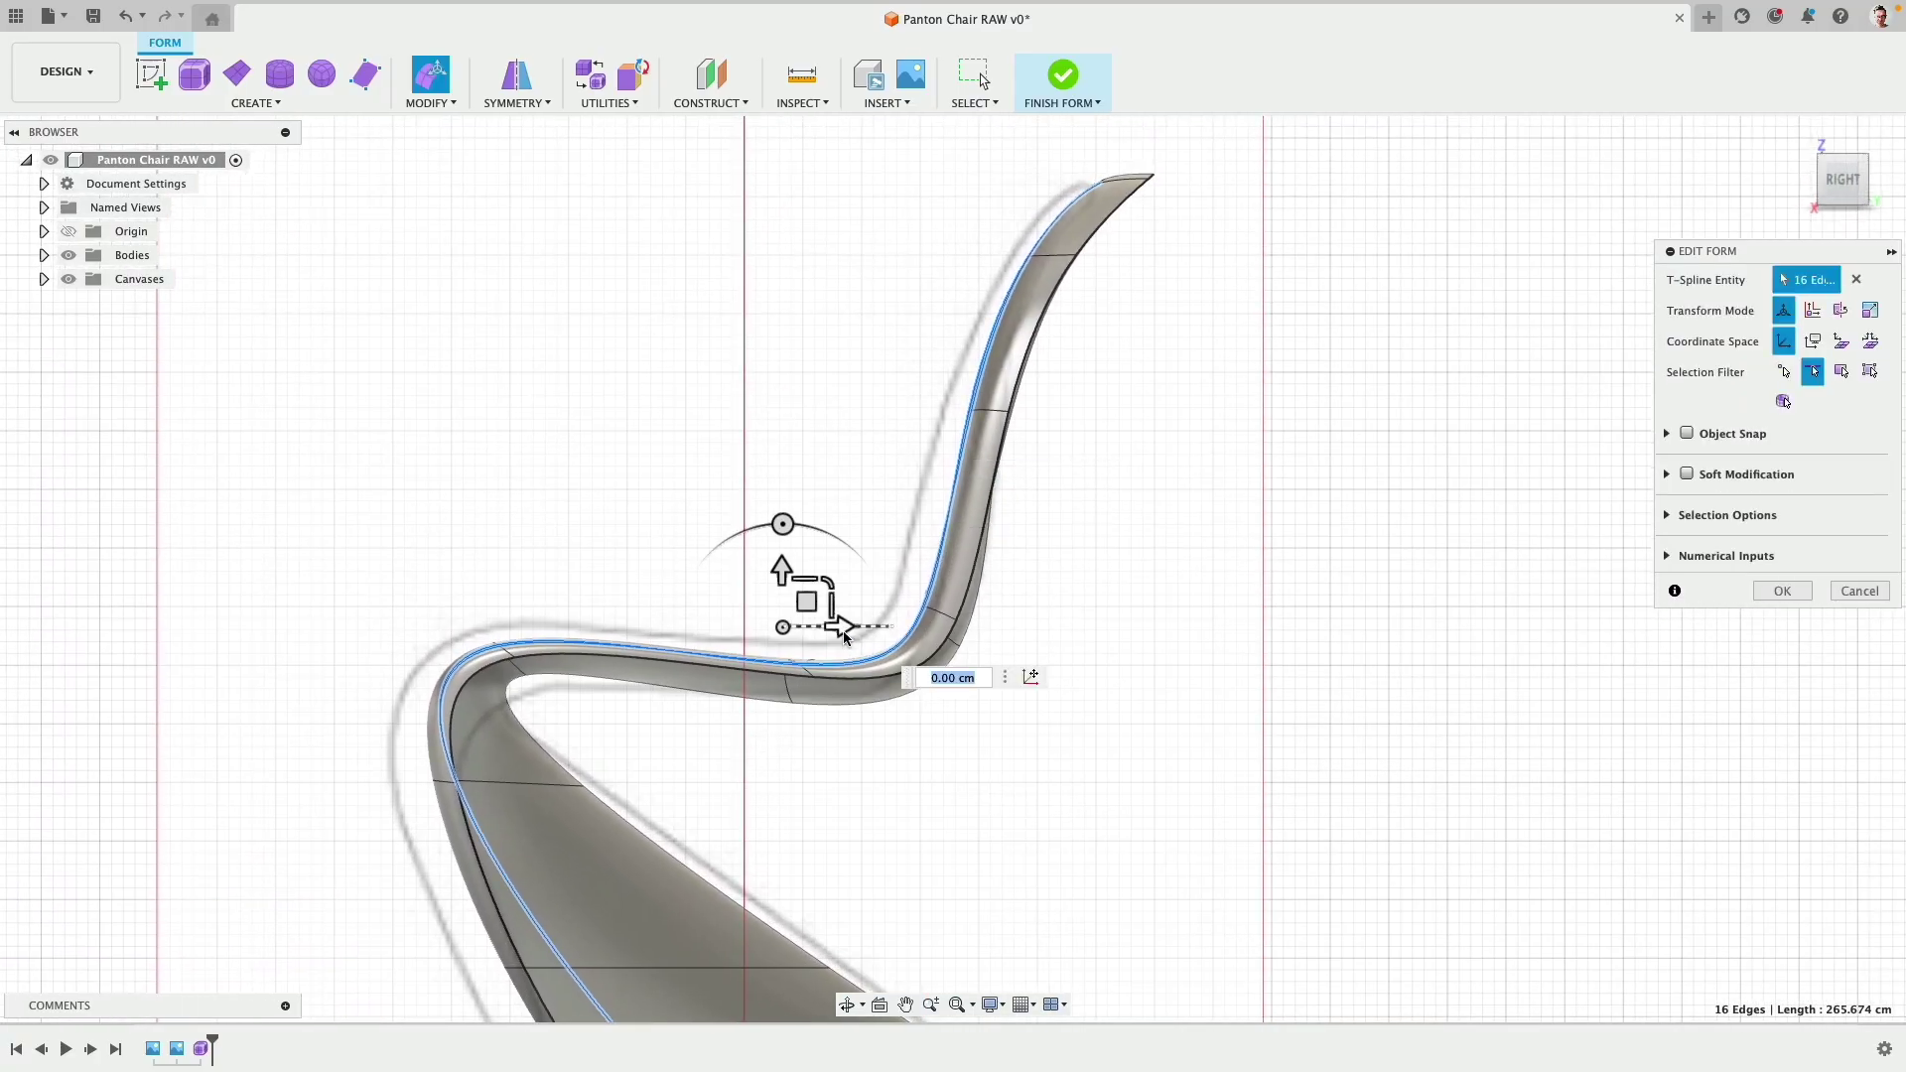
left_click_drag(808, 603, 791, 605)
scroll(657, 496, "down", 3)
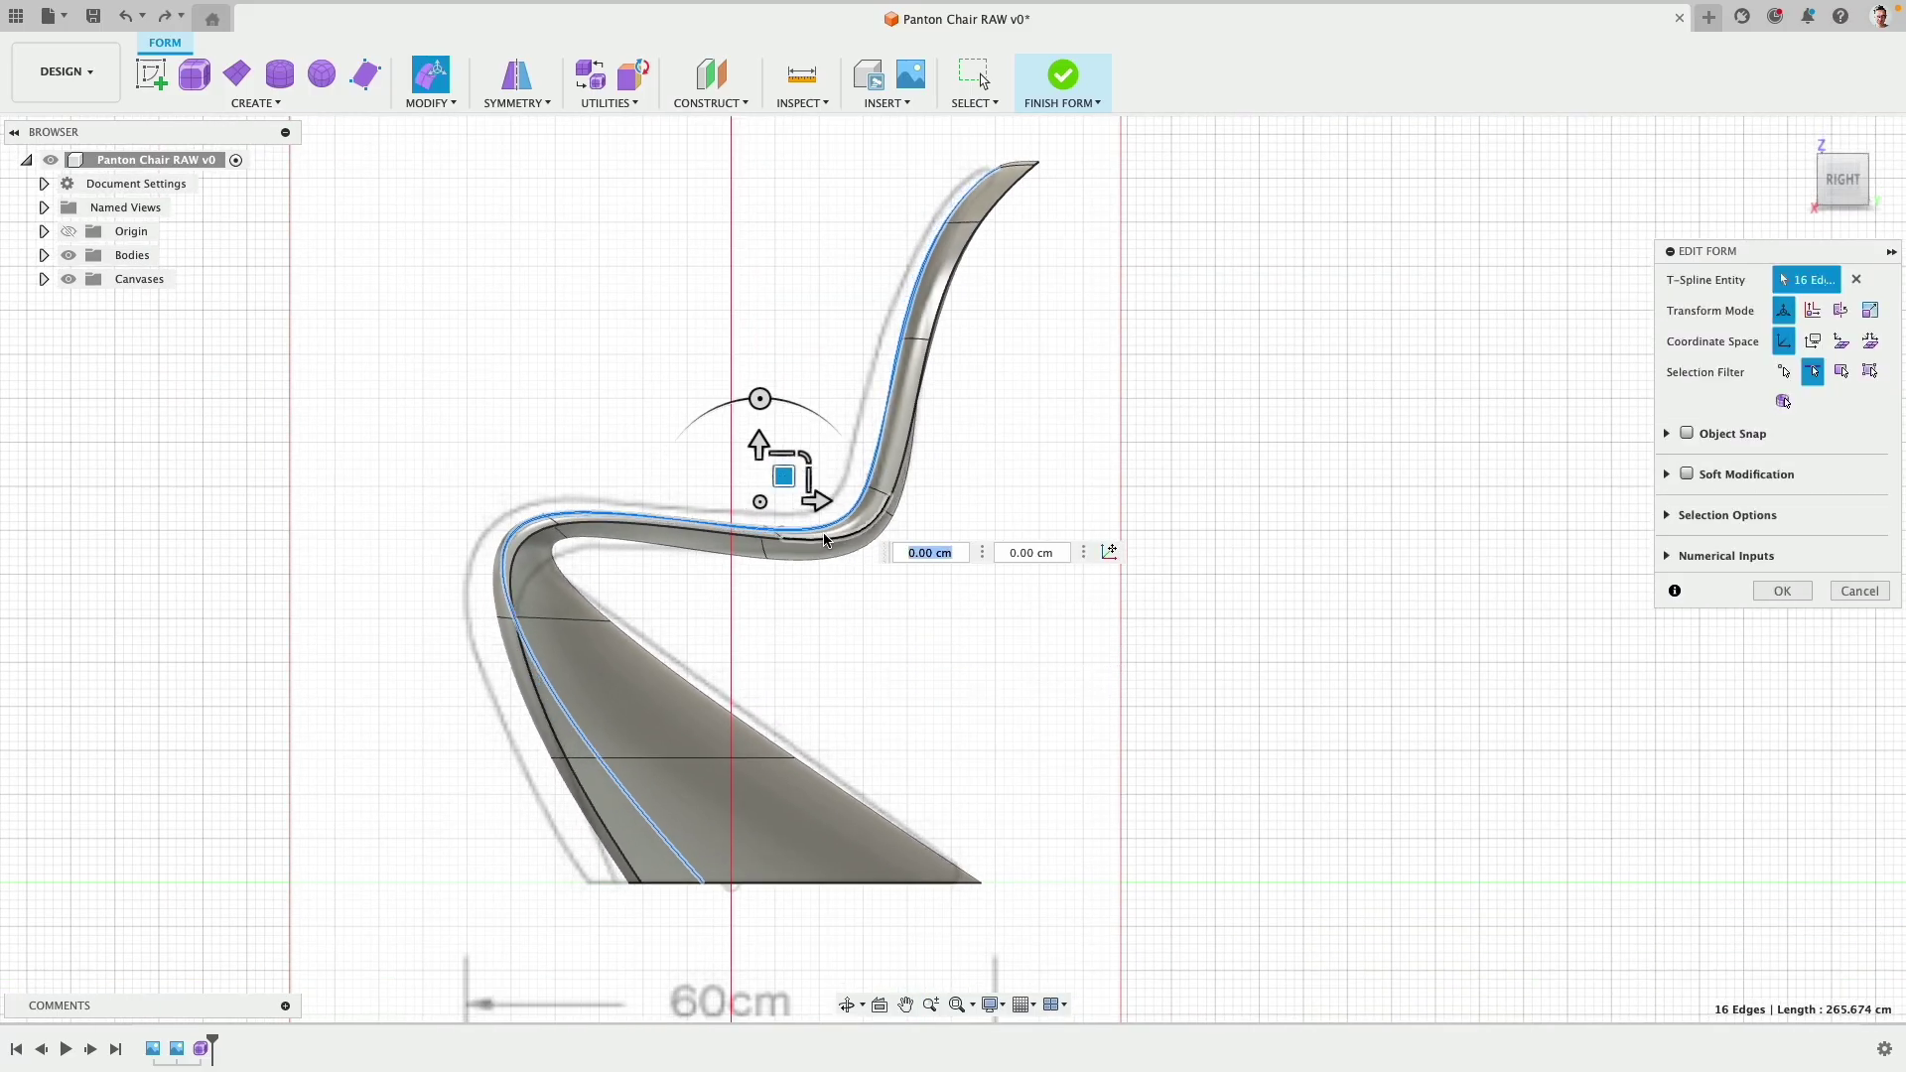
left_click_drag(816, 502, 783, 514)
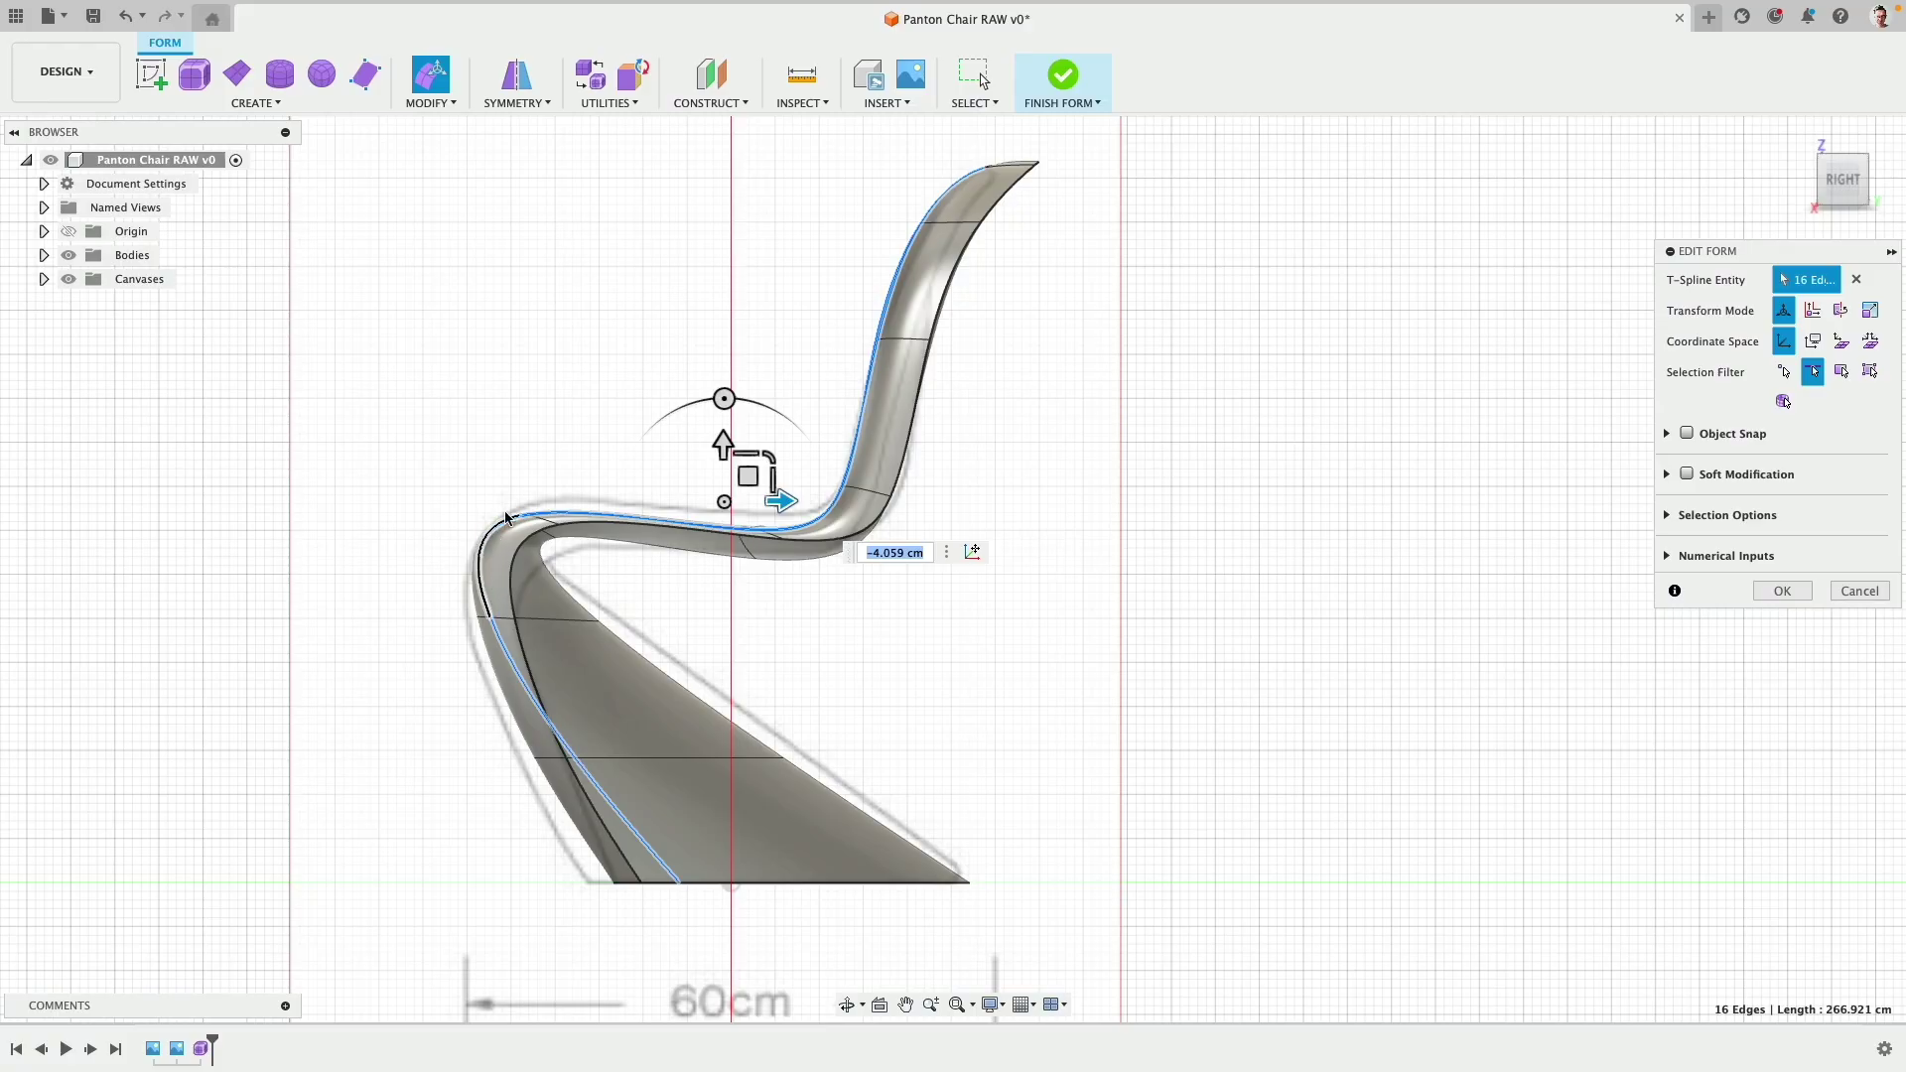
Step: Move the lowest inner edge on each side of the base 3.617 cm forward towards the side canvas outline
scroll(625, 540, "up", 2)
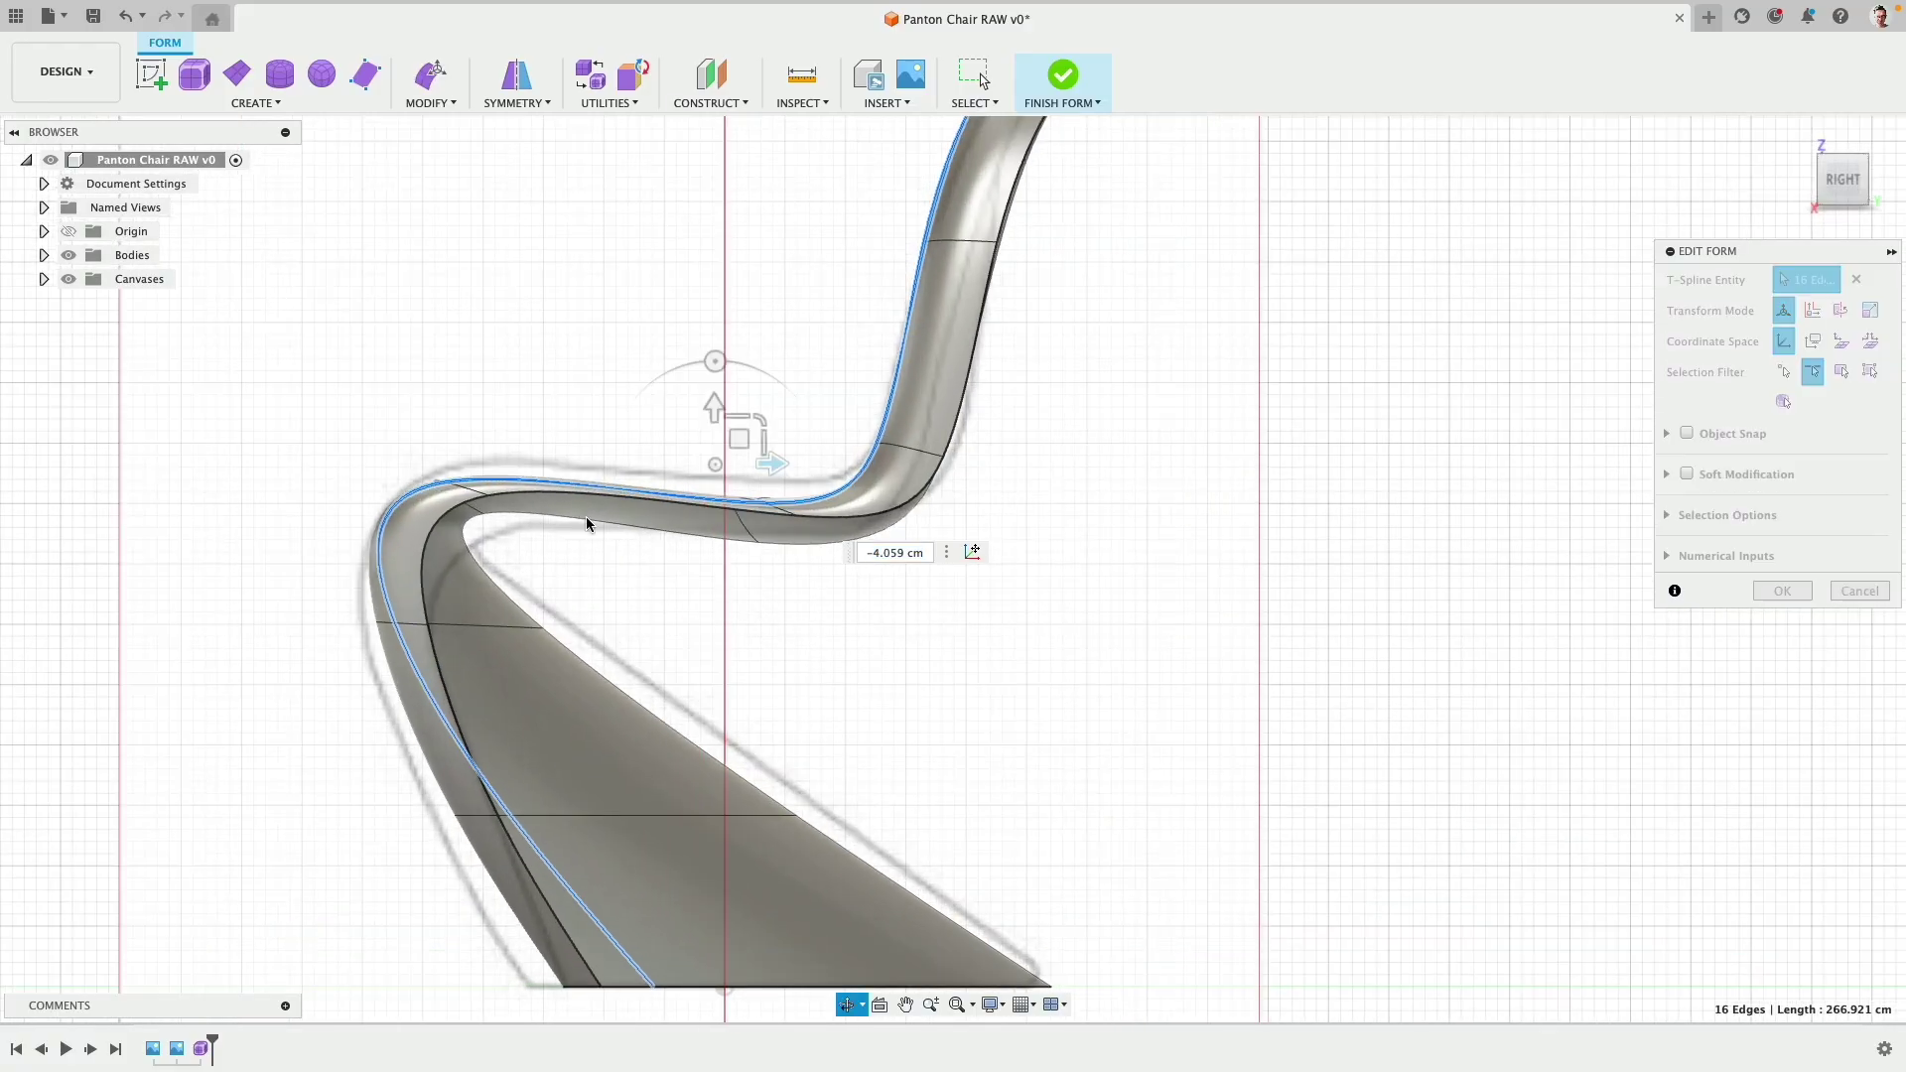
mouse_move(587, 521)
middle_mouse_down("shift")
mouse_move(489, 747)
mouse_move(582, 545)
middle_mouse_up("shift")
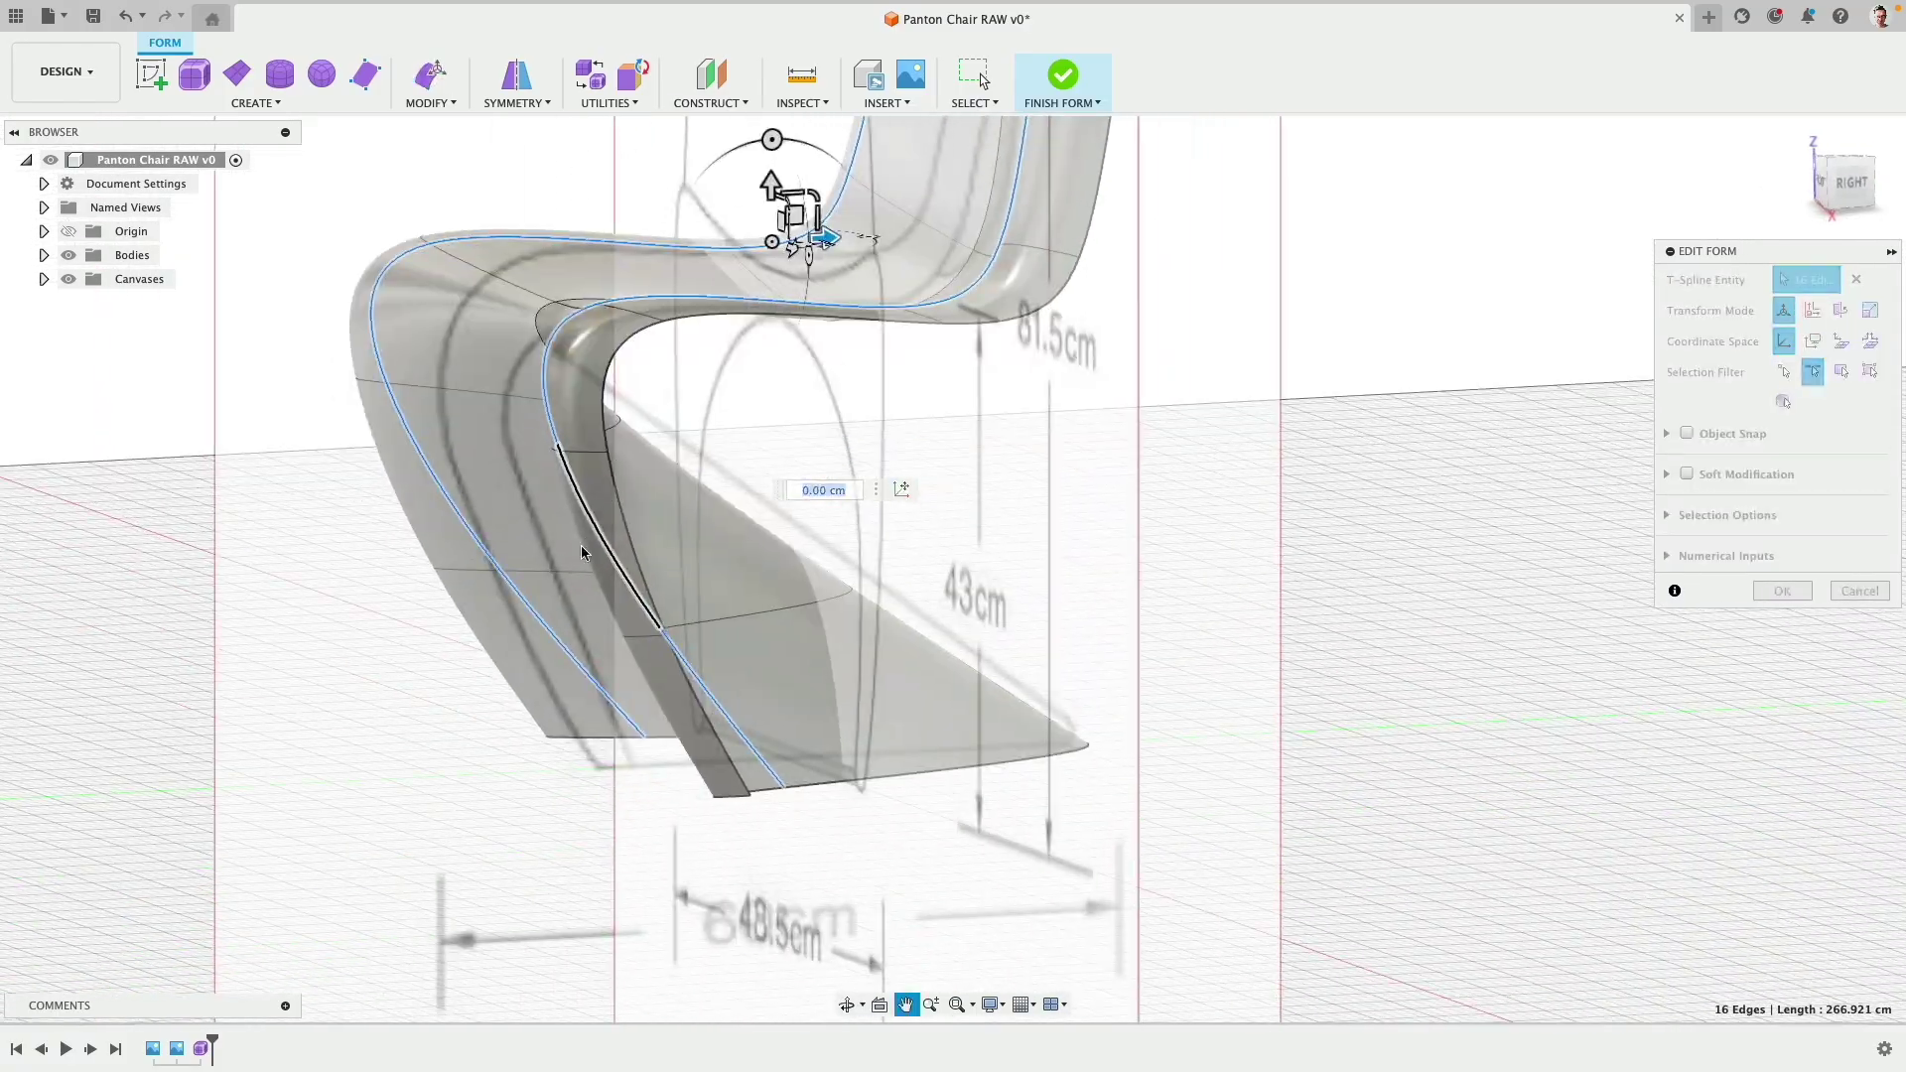
left_click(613, 705)
left_click(747, 746, "shift")
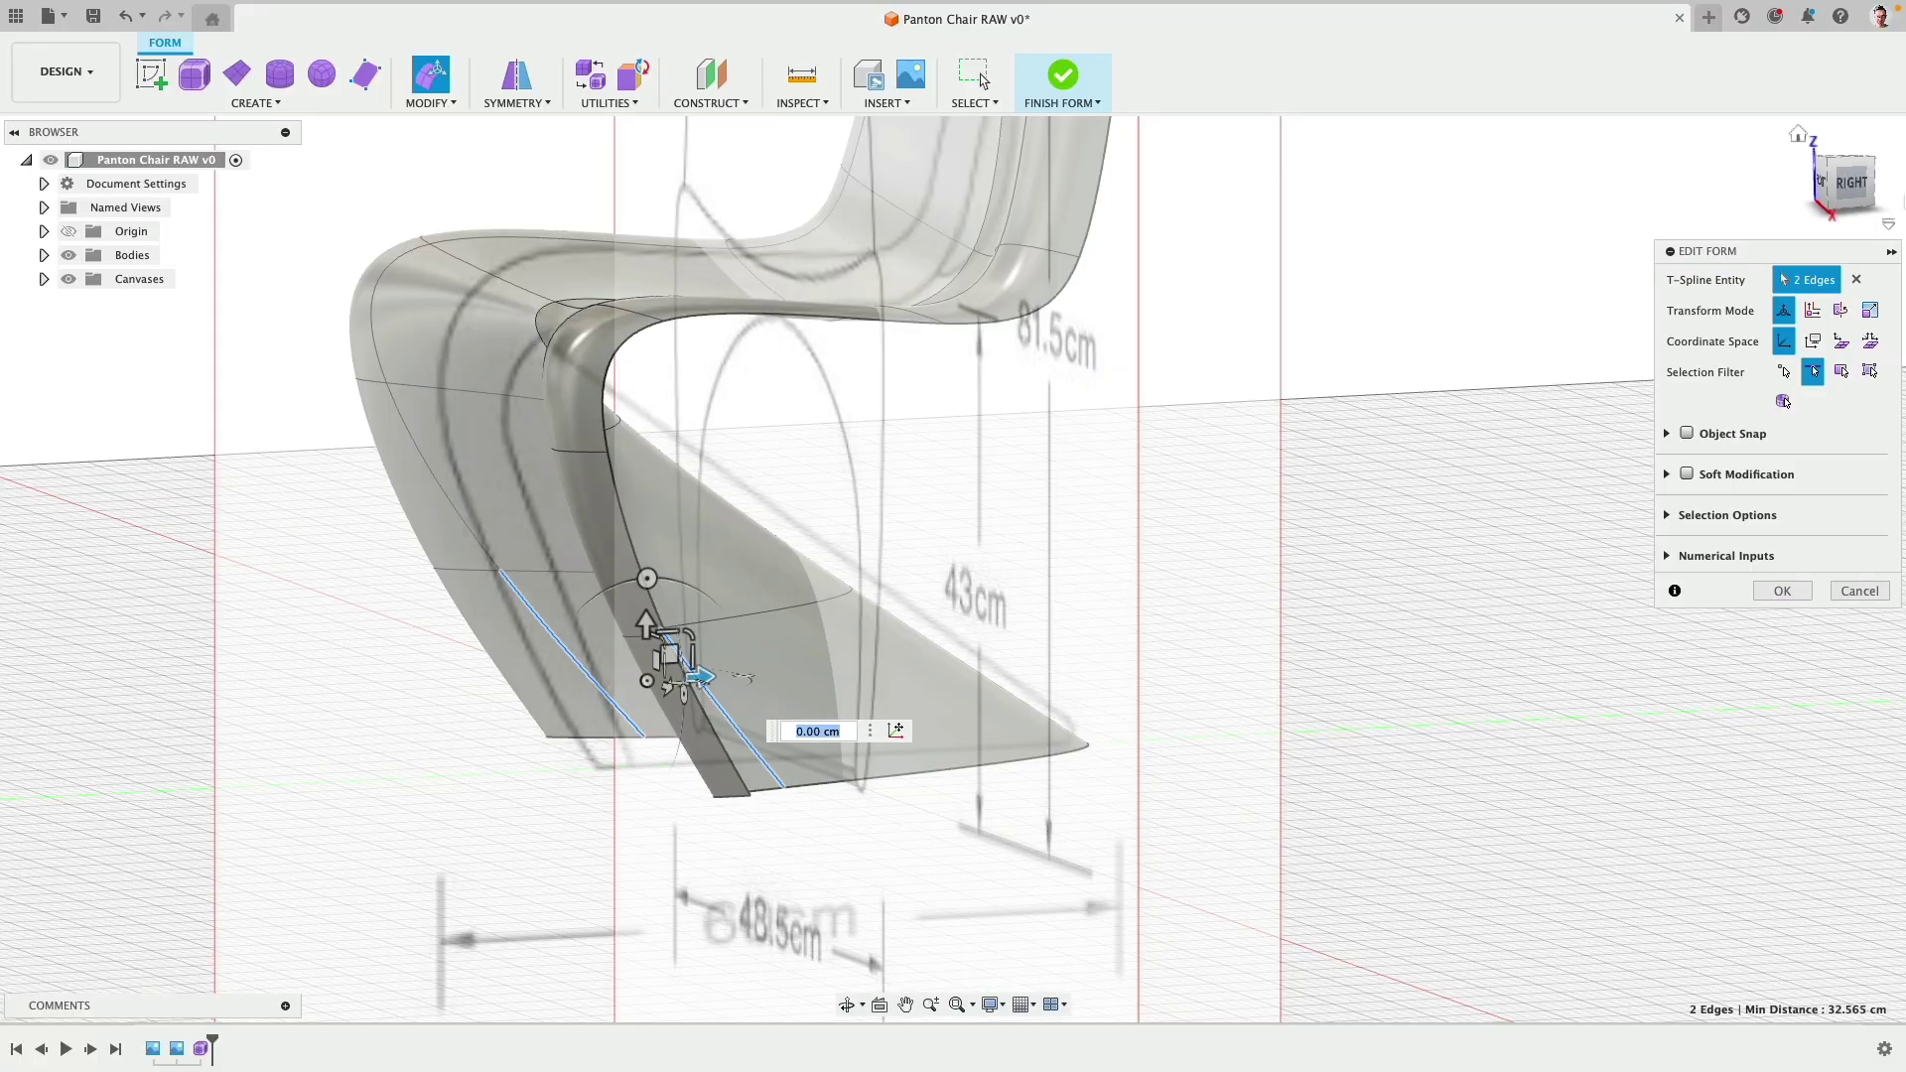
left_click(1851, 183)
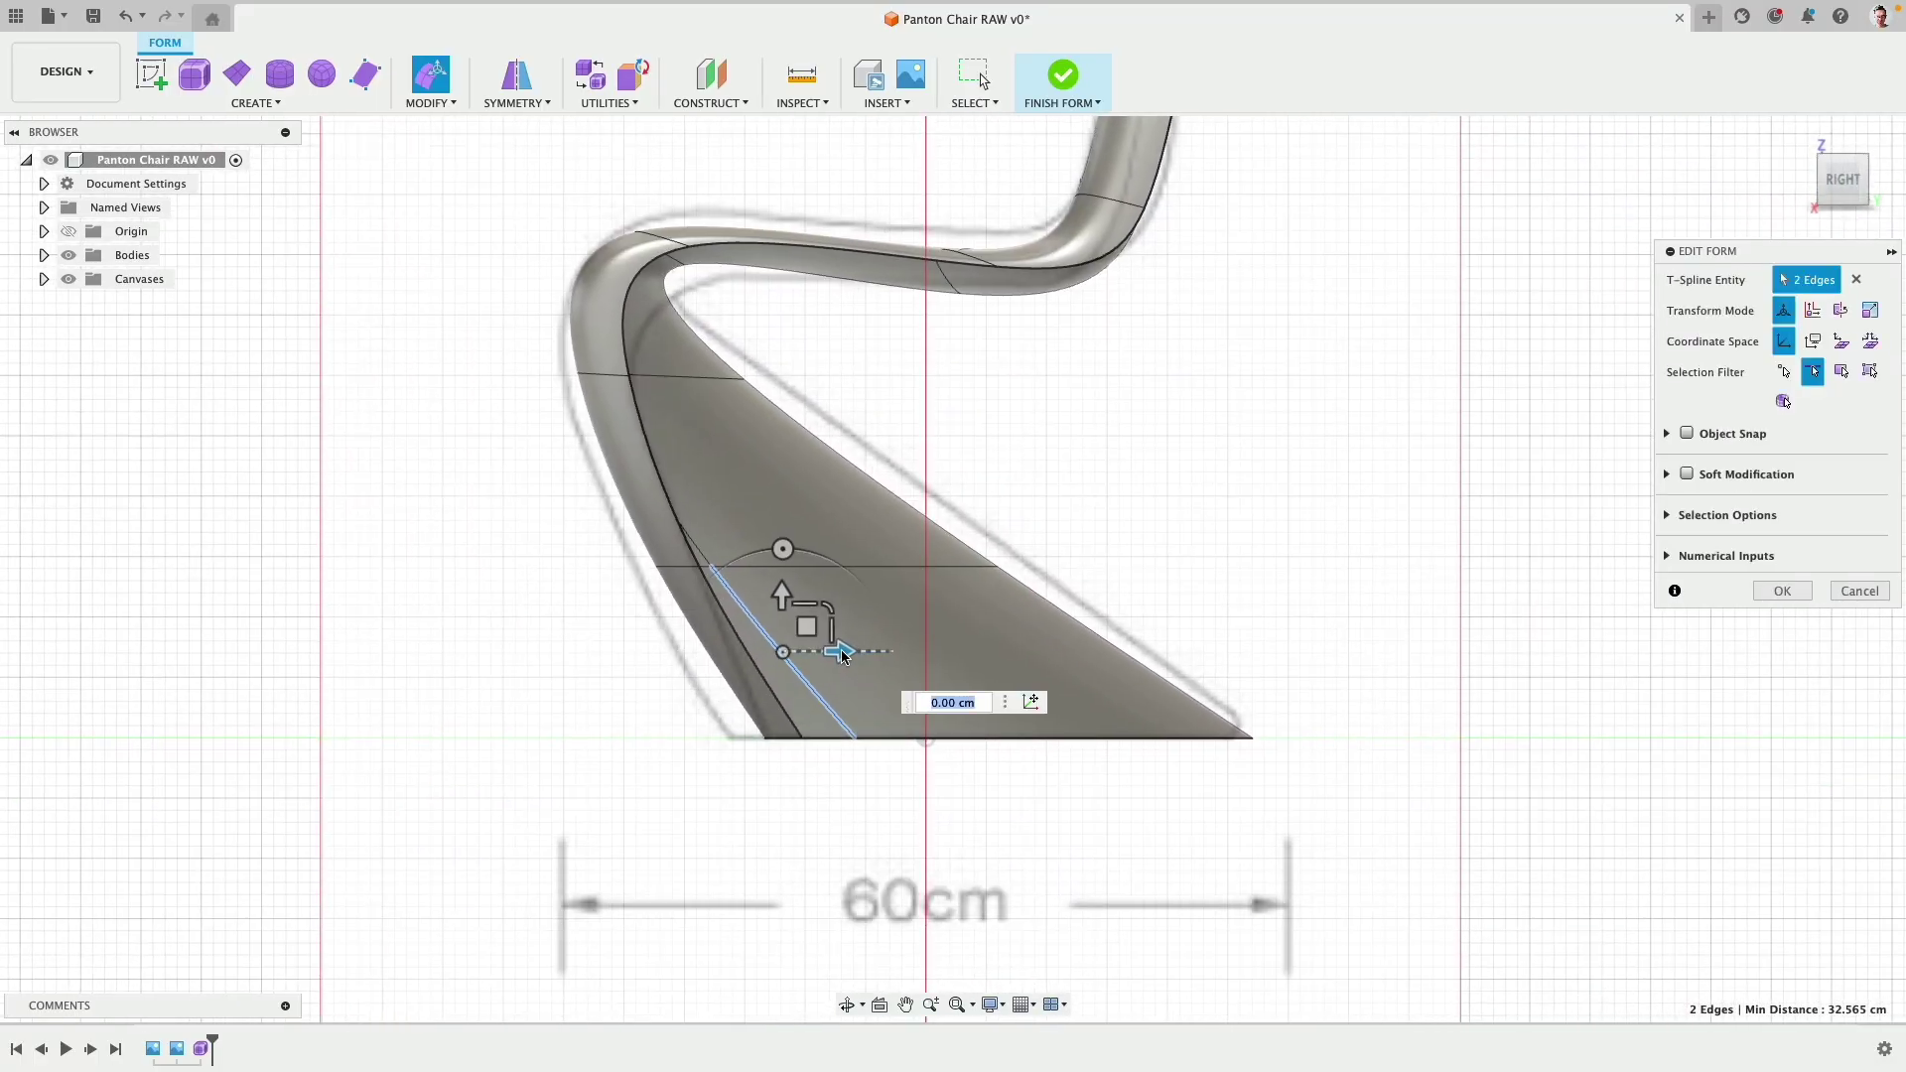
left_click_drag(845, 657, 801, 658)
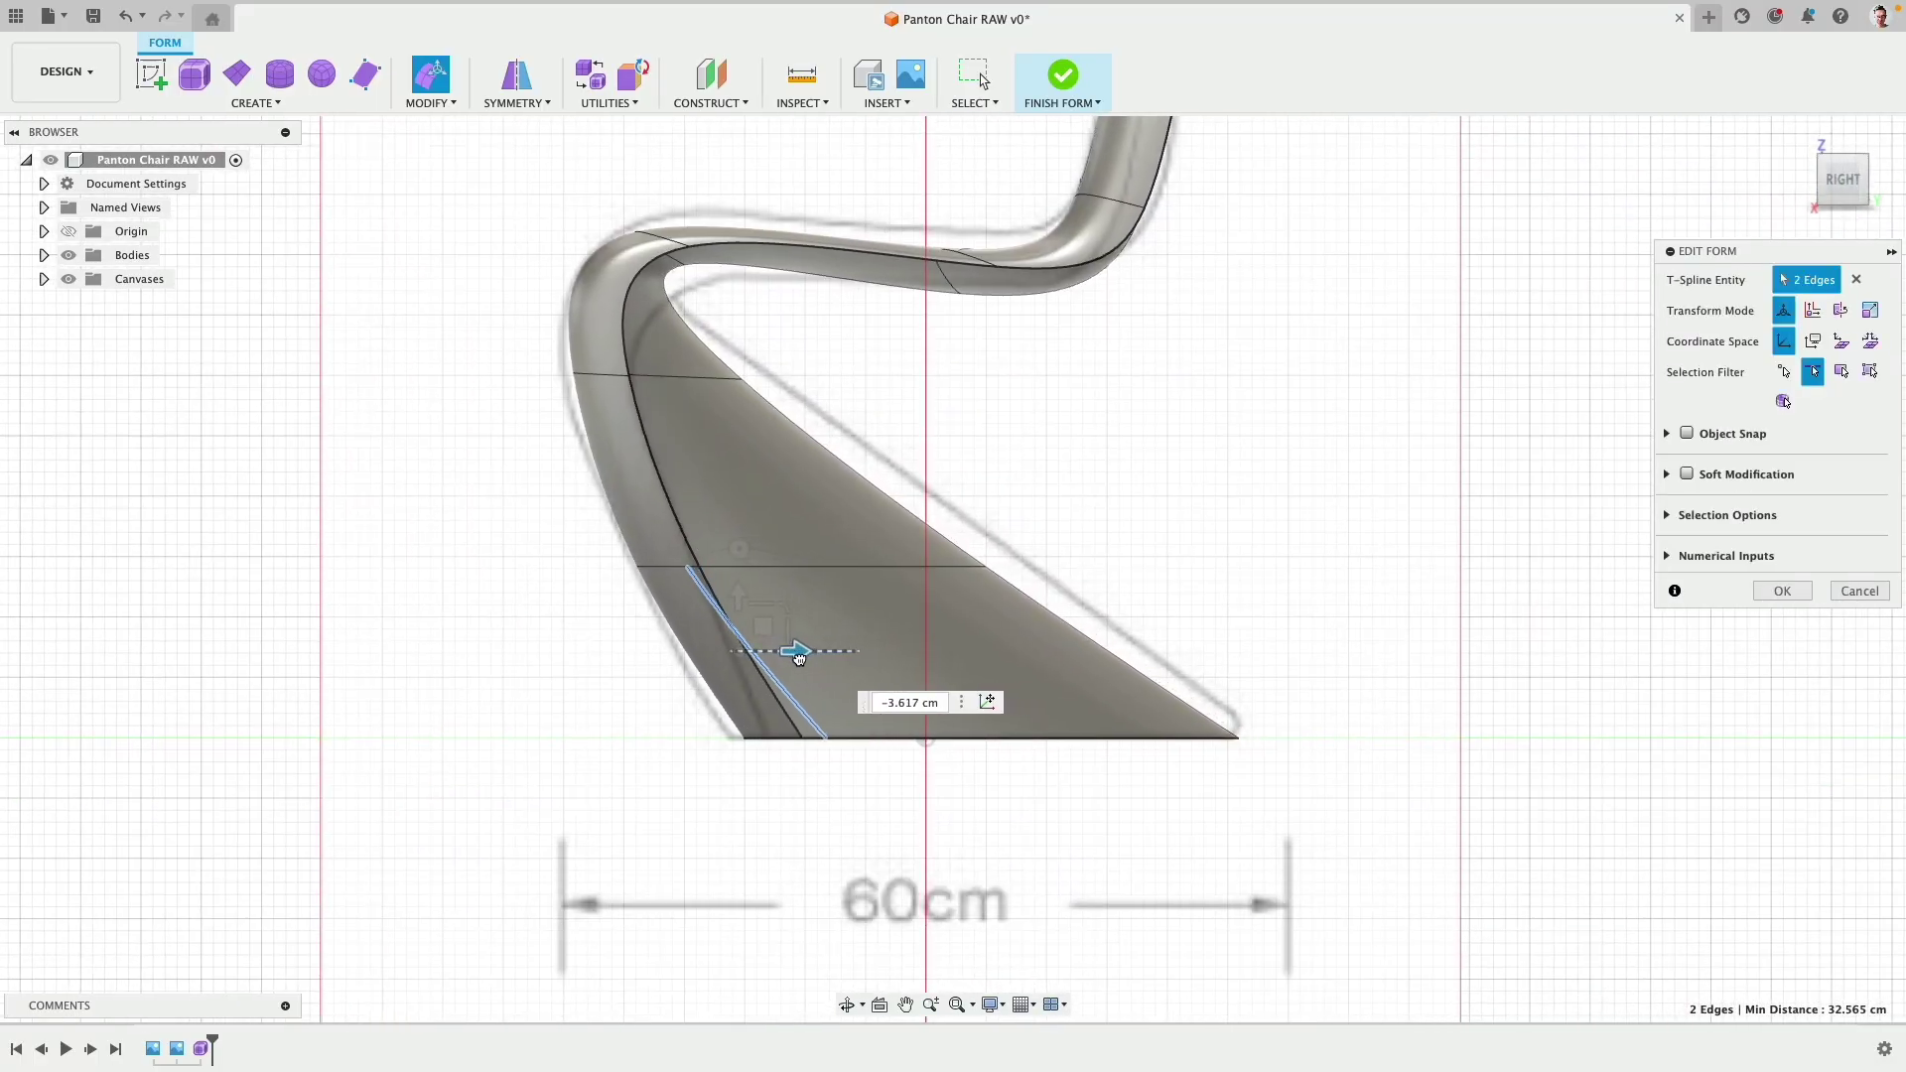
Step: Move the inner vertex just below the seat's front bend on each side slightly forward
middle_click_drag(617, 403, 816, 421, "shift")
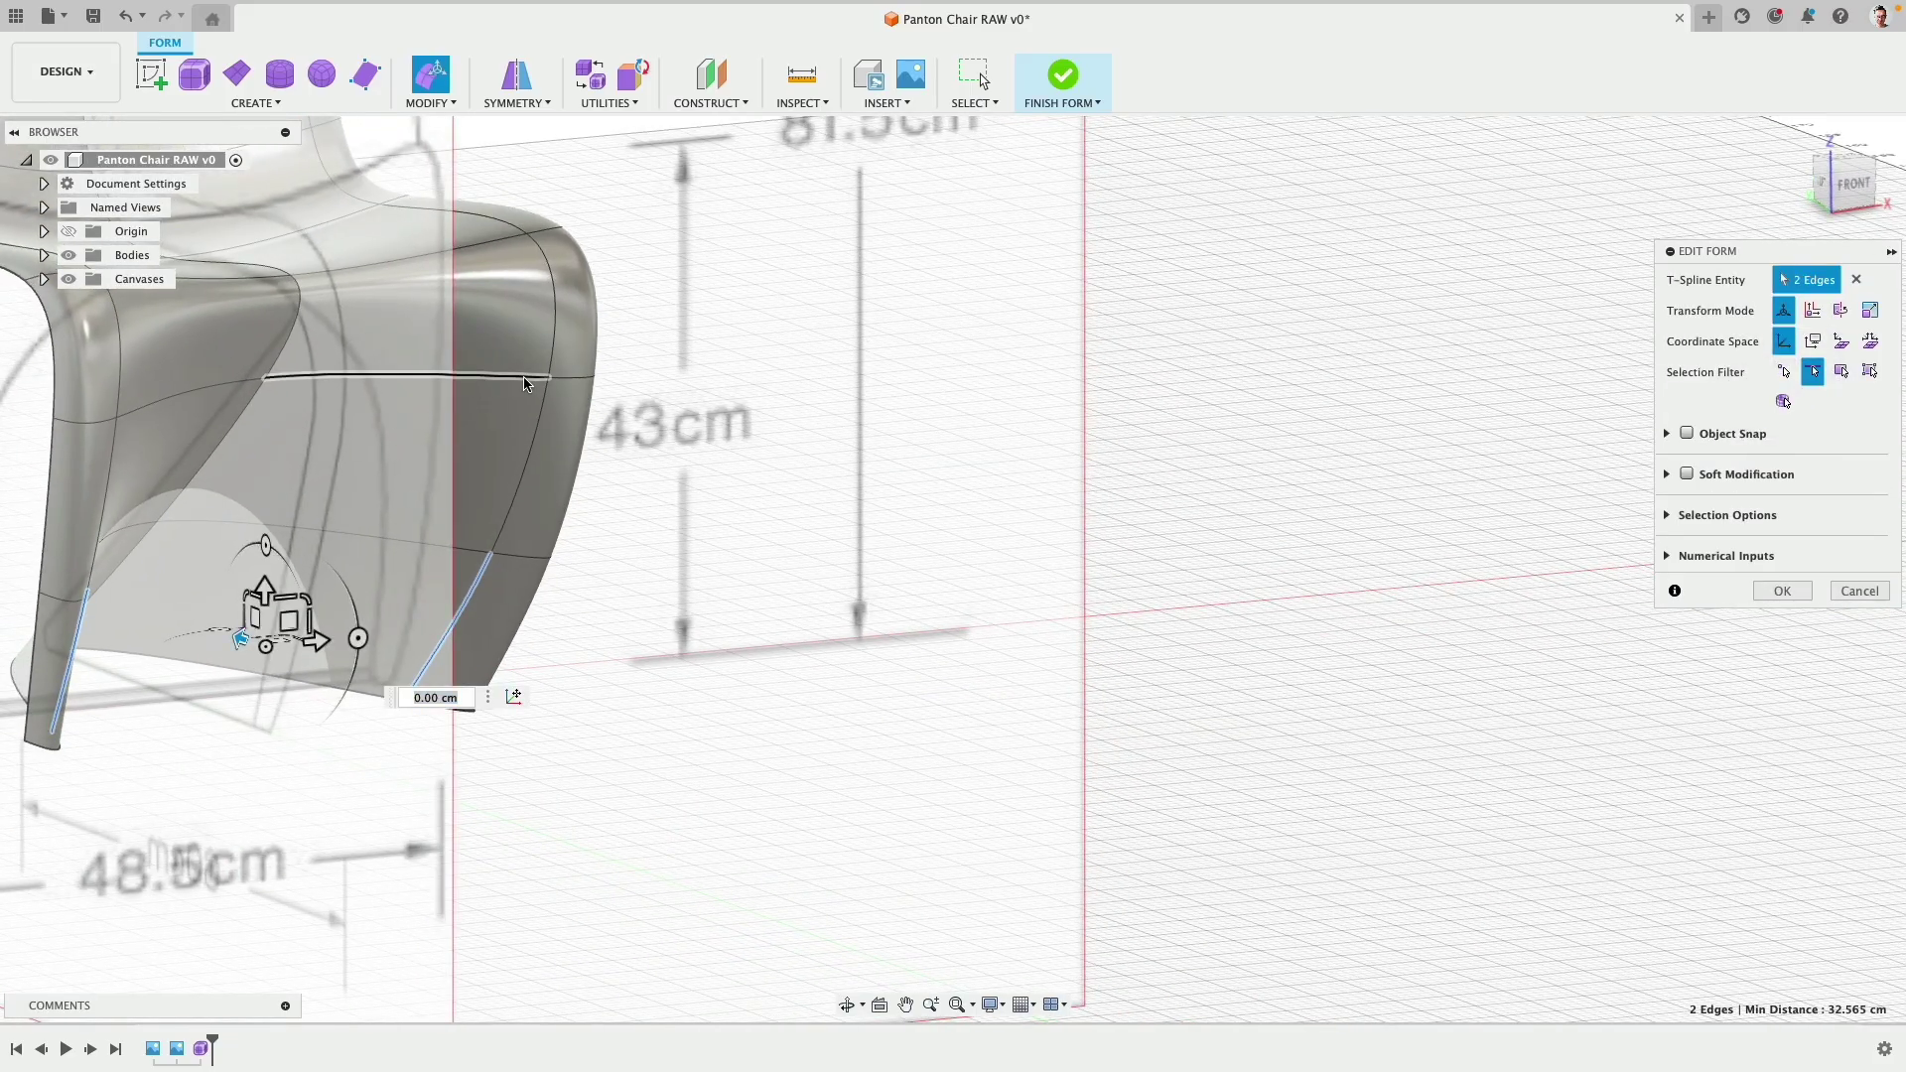
left_click(1785, 374)
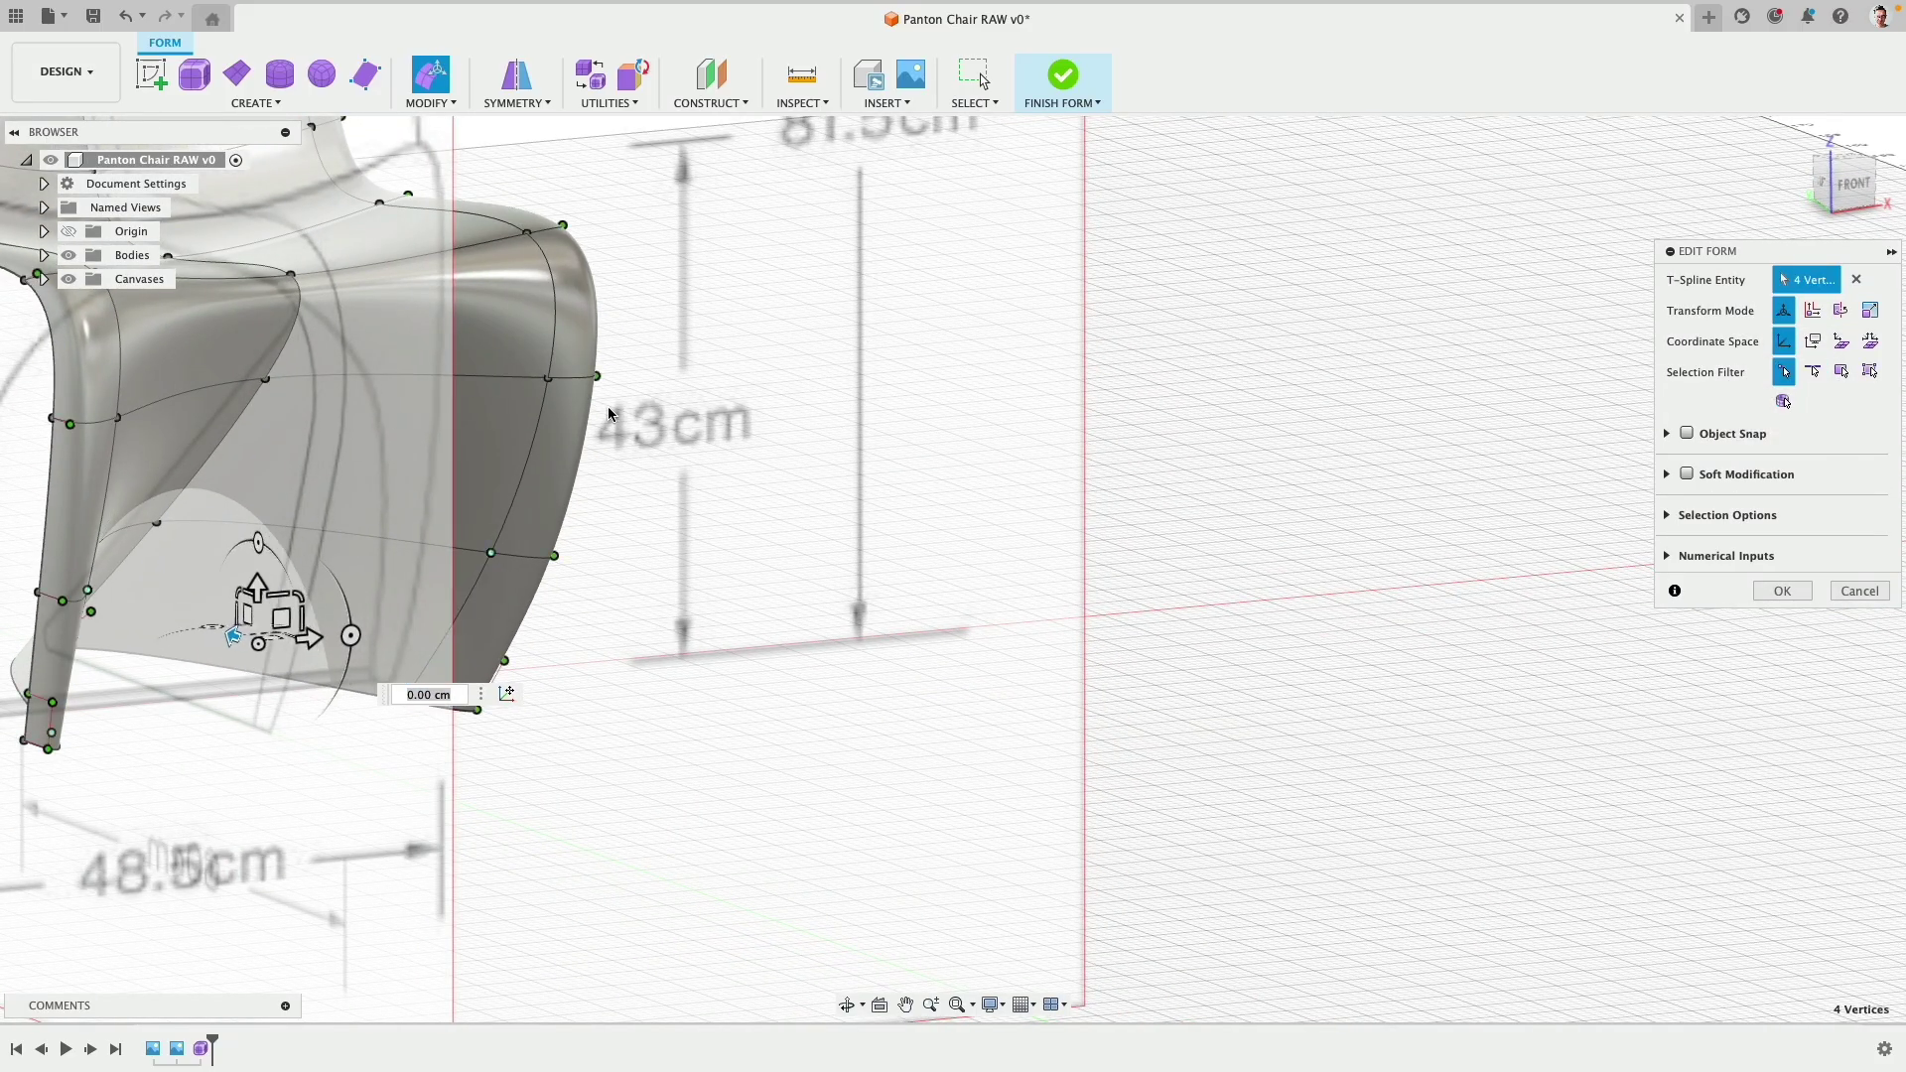
left_click(550, 379)
left_click(117, 419, "shift")
middle_click_drag(115, 421, 1684, 225, "shift")
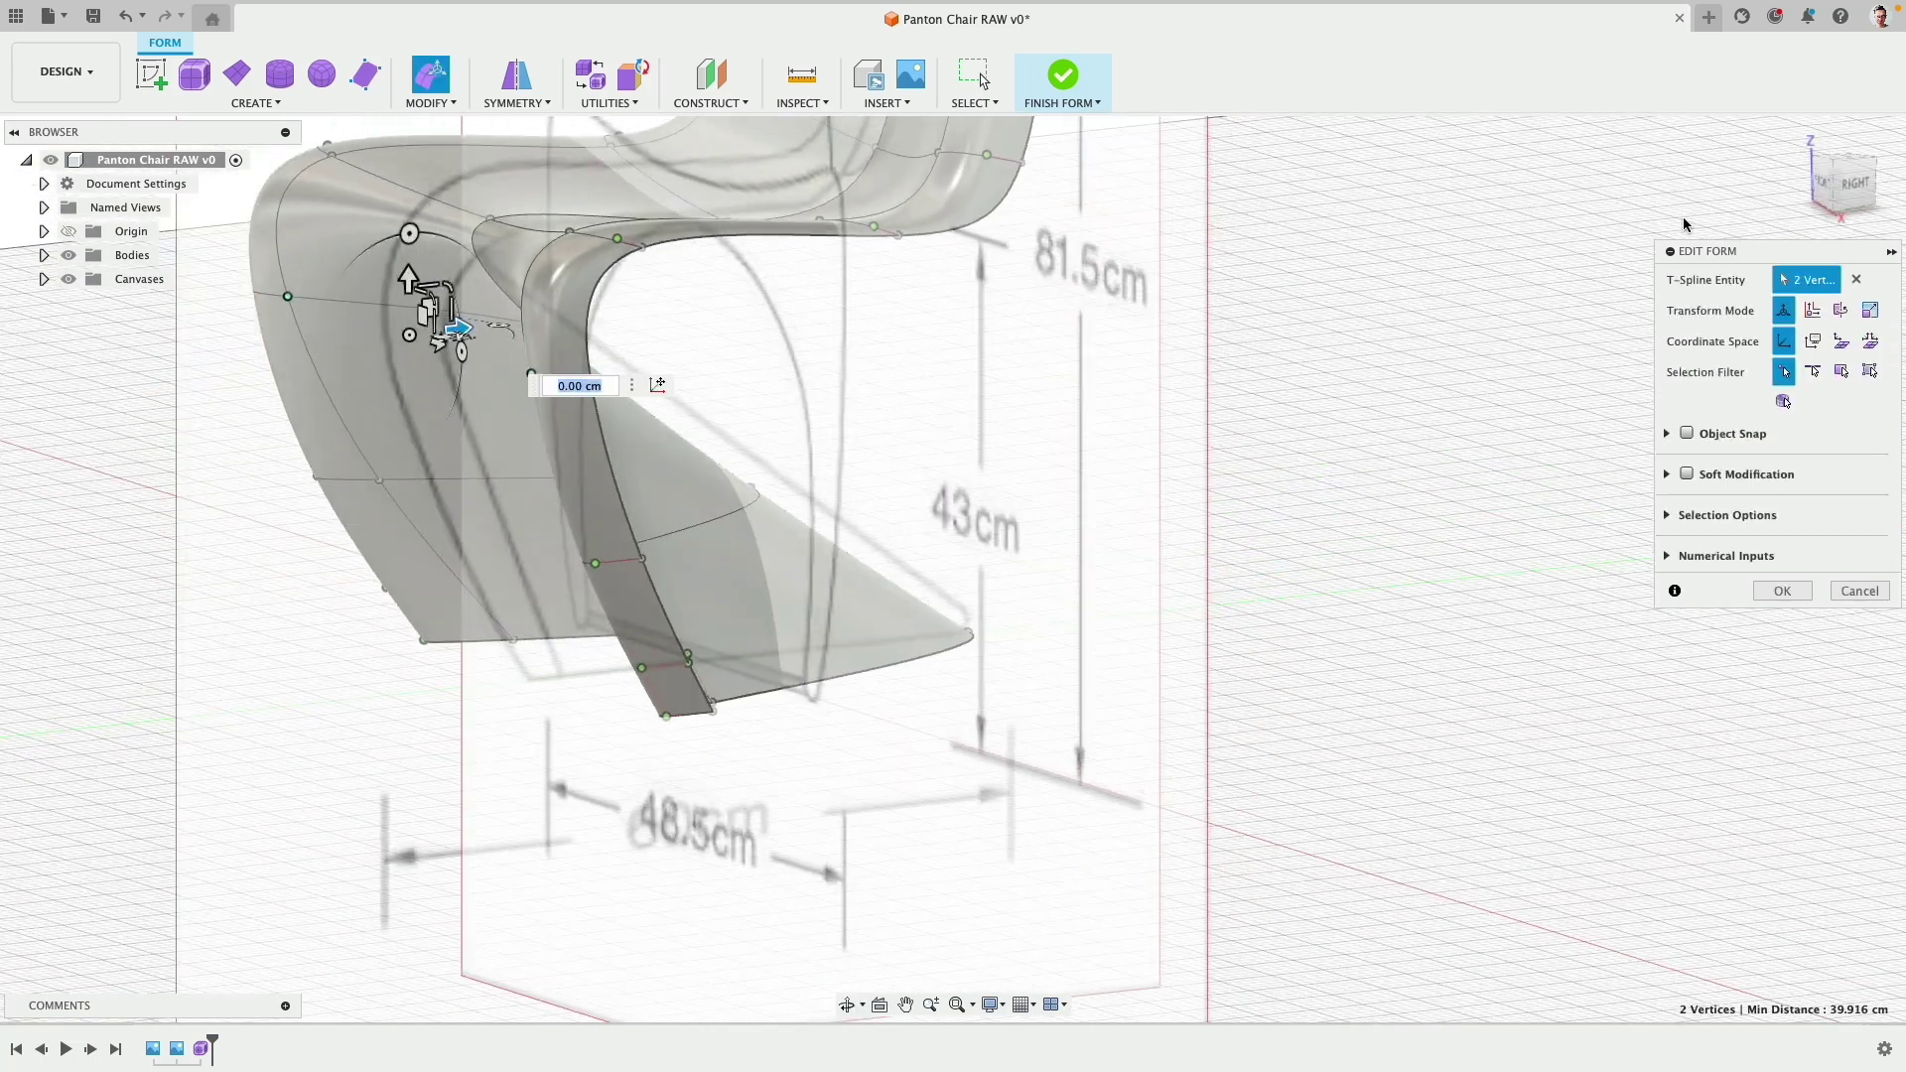
left_click(1848, 180)
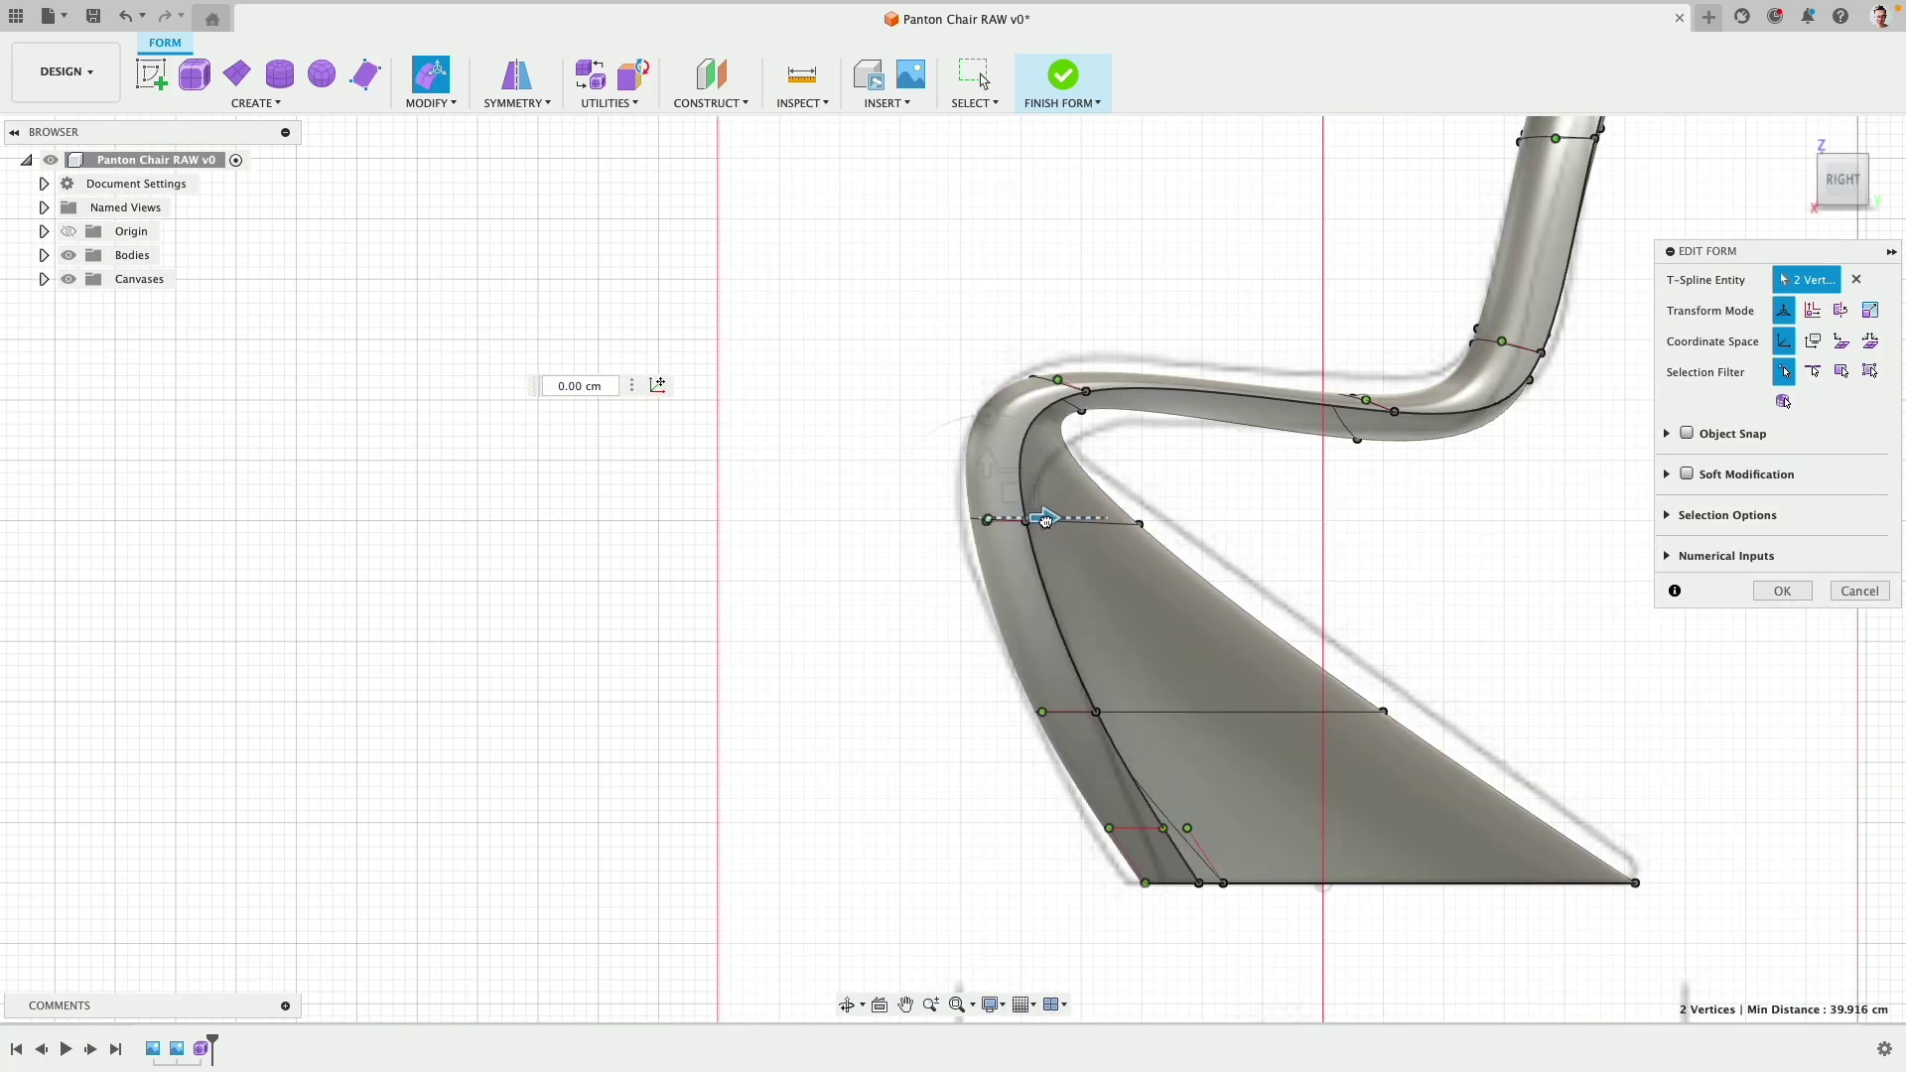
left_click_drag(1043, 521, 1021, 525)
Step: Move the vertex near the foot of the base slightly forward towards the side canvas outline
middle_click_drag(1022, 524, 649, 653)
left_click(695, 626)
left_click(1034, 631)
middle_click_drag(1408, 379, 1546, 267, "shift")
left_click(1851, 184)
left_click_drag(949, 848, 921, 859)
middle_click_drag(872, 501, 607, 657)
Step: Hide the canvases and raise the points at the top centre of the backrest slightly
middle_click_drag(591, 397, 596, 538, "shift")
scroll(766, 444, "down", 3)
scroll(1033, 370, "down", 3)
scroll(316, 318, "up", 2)
left_click(68, 280)
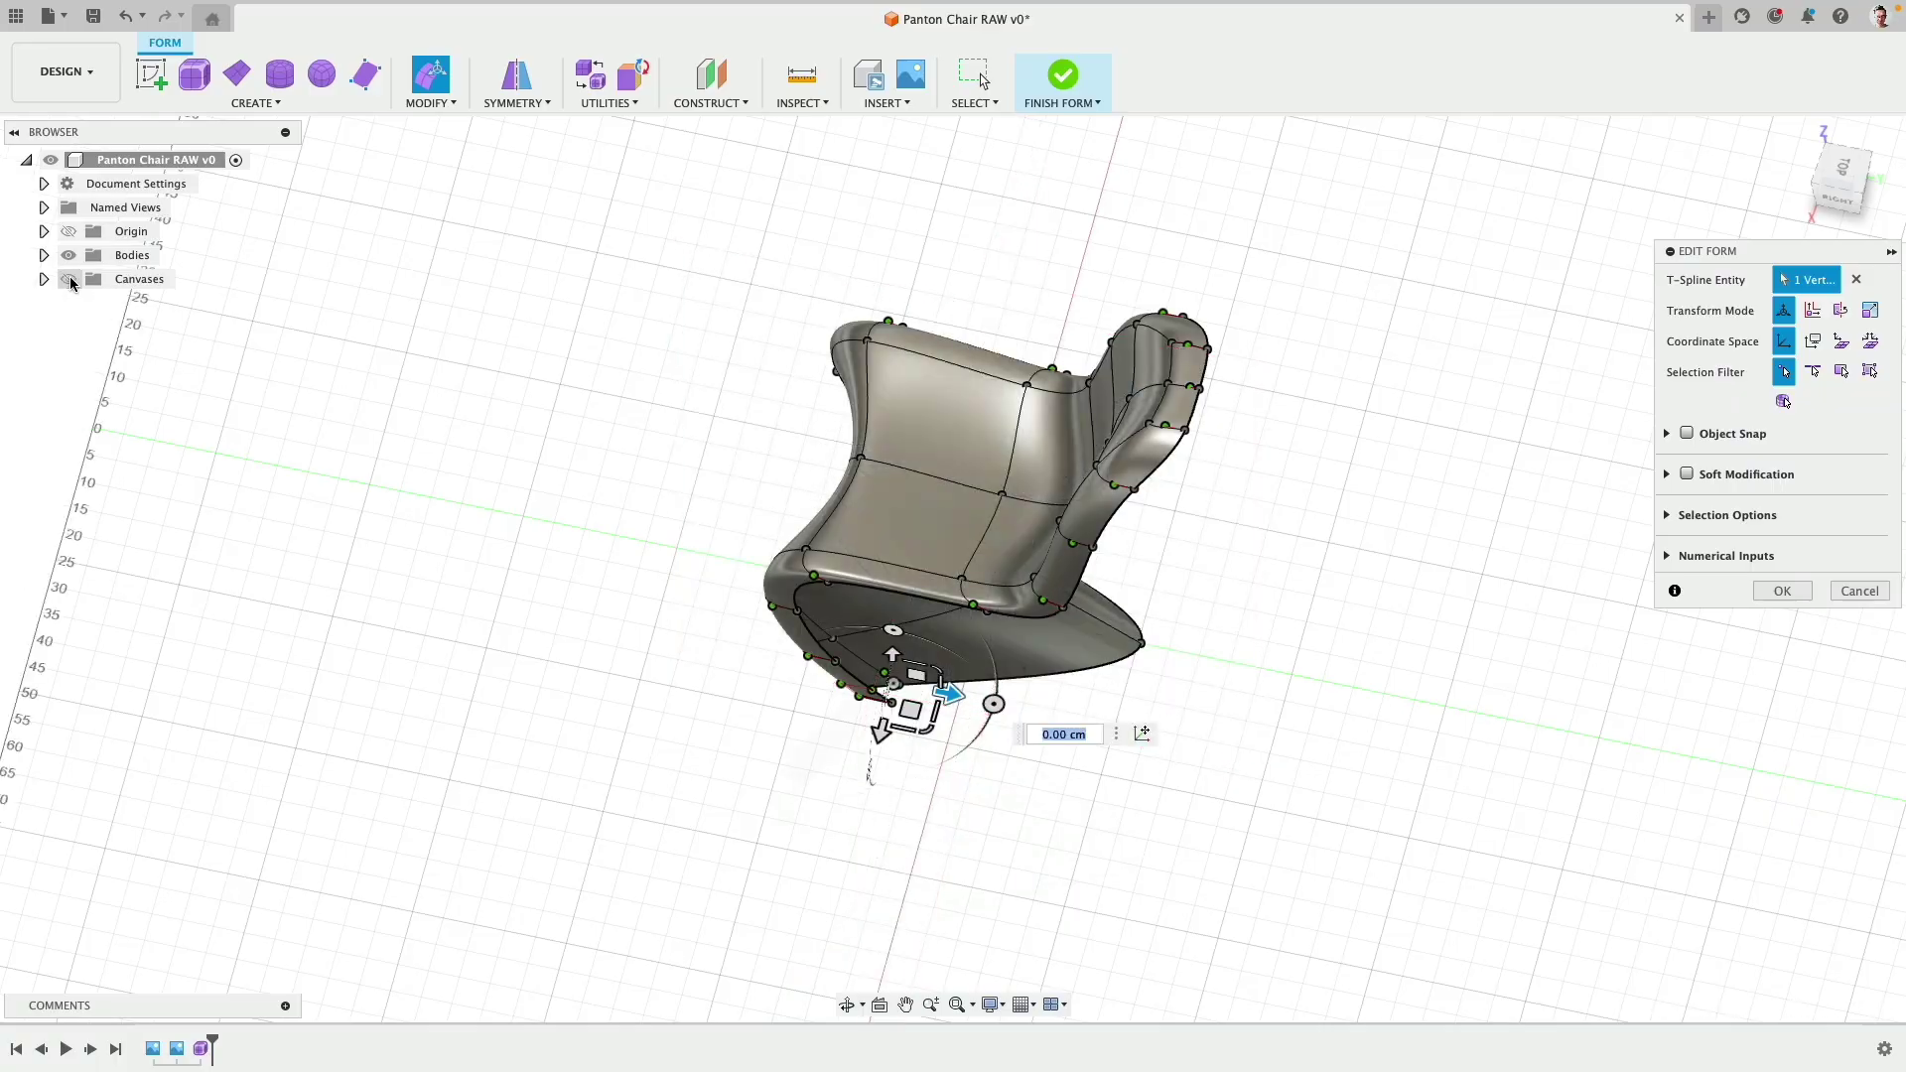
middle_click_drag(633, 336, 604, 271, "shift")
scroll(1003, 219, "up", 3)
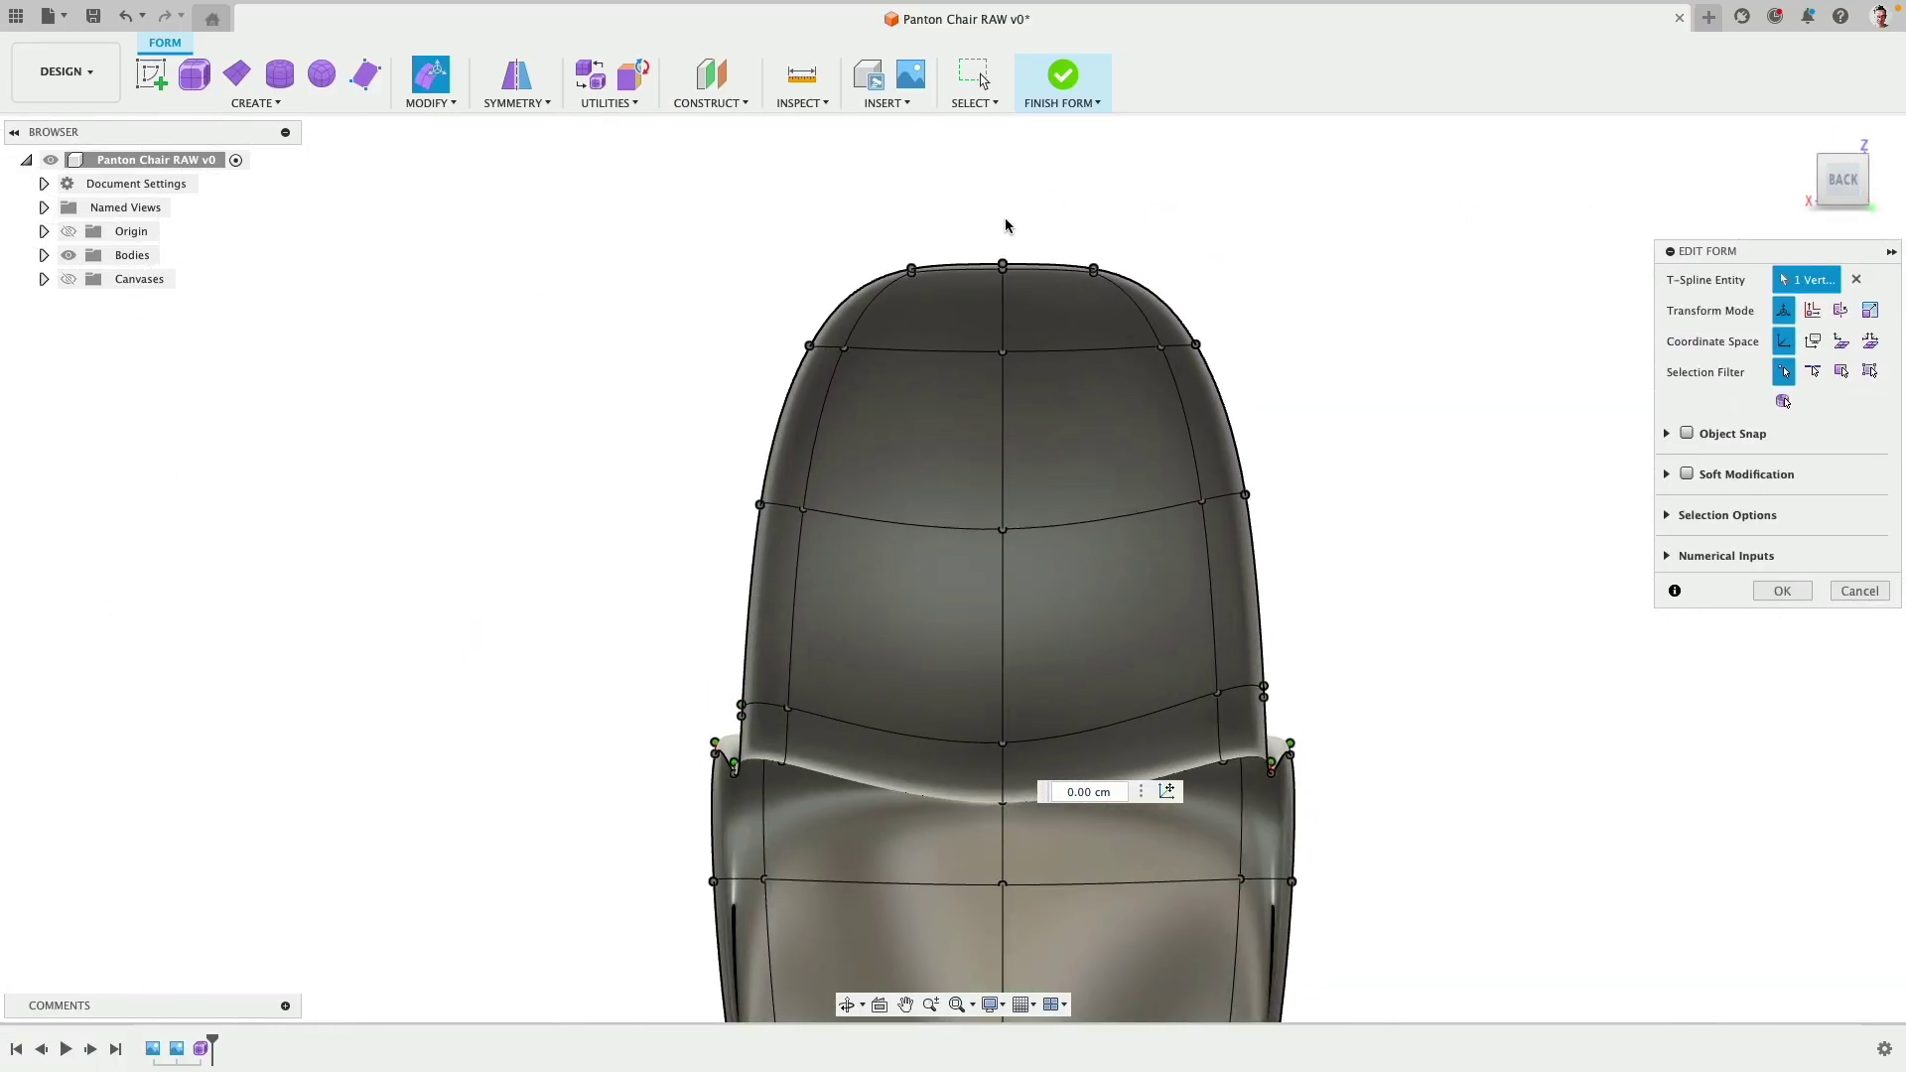
scroll(1004, 220, "up", 3)
left_click_drag(949, 252, 1043, 385)
left_click_drag(1000, 254, 1000, 232)
scroll(663, 294, "down", 3)
middle_click_drag(476, 332, 1787, 238, "shift")
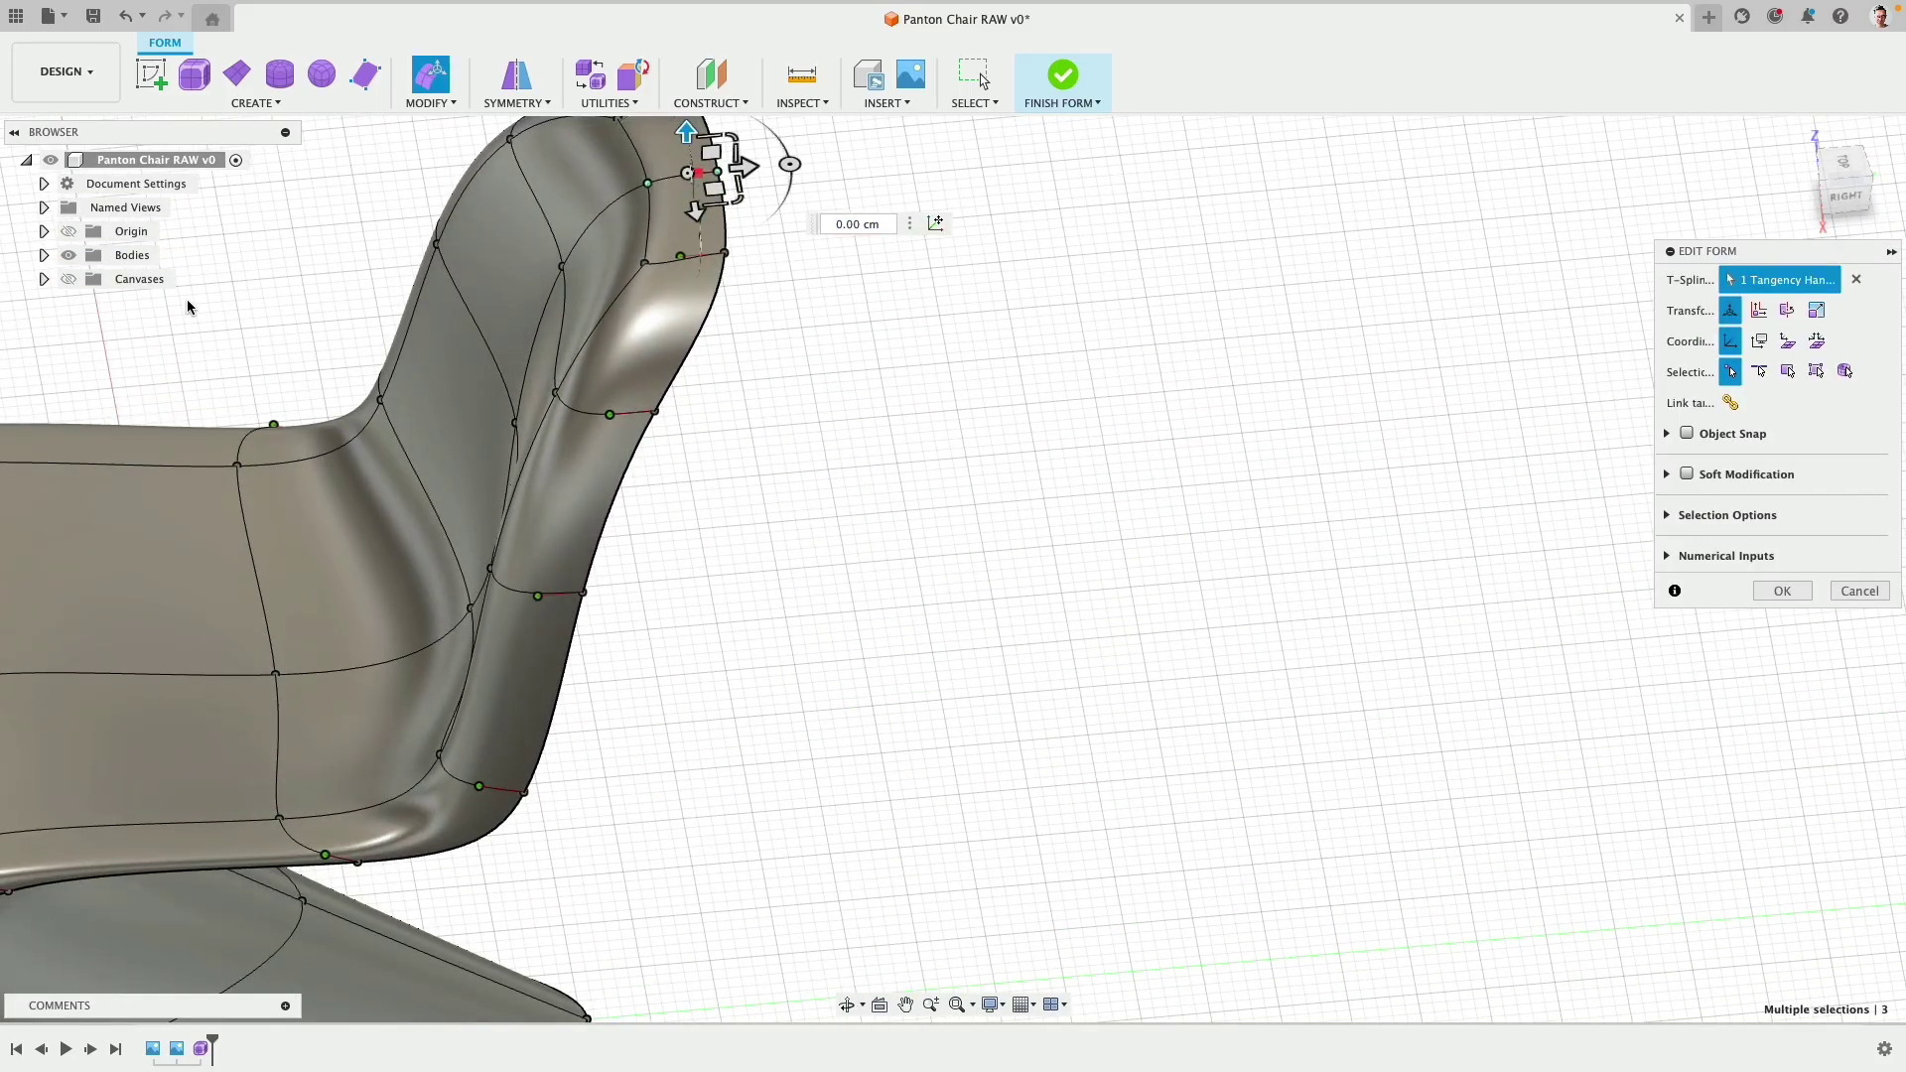
Step: Show the canvases again
left_click(71, 281)
scroll(664, 450, "down", 5)
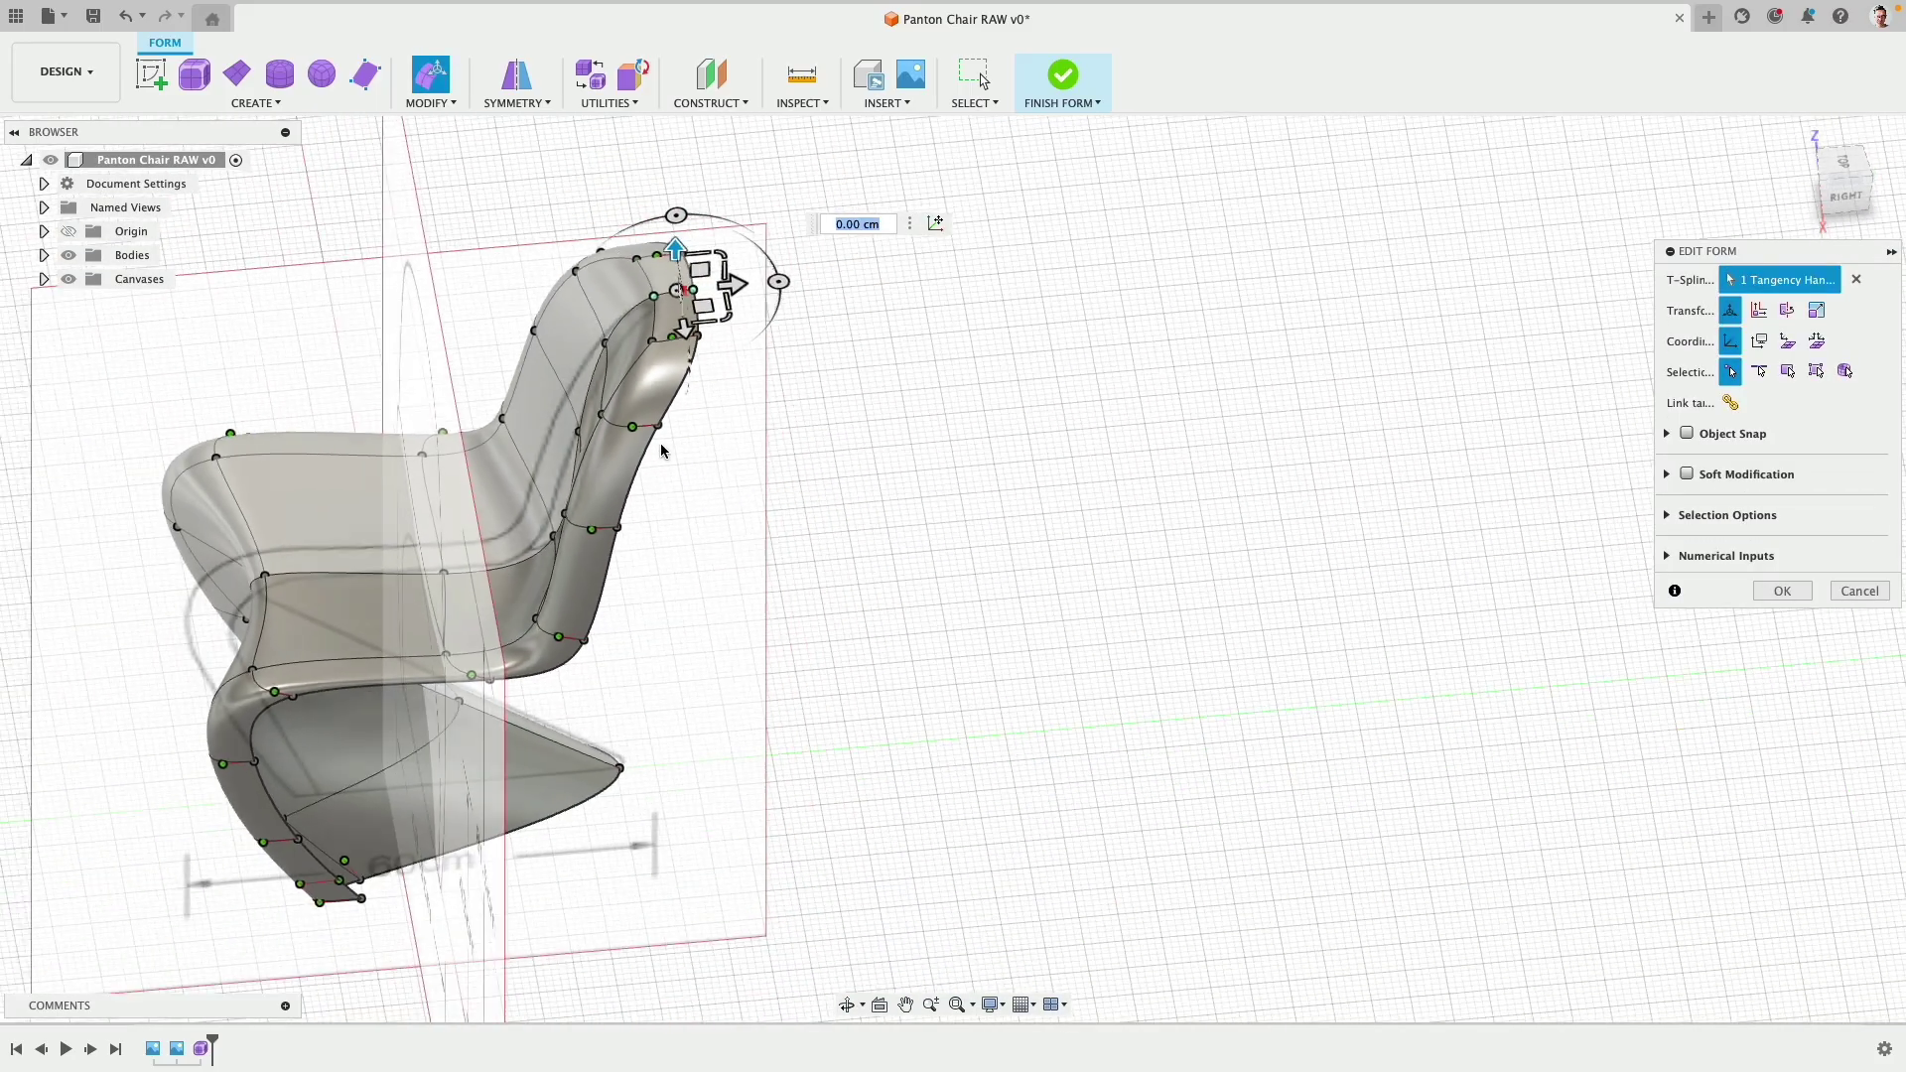
left_click(1852, 188)
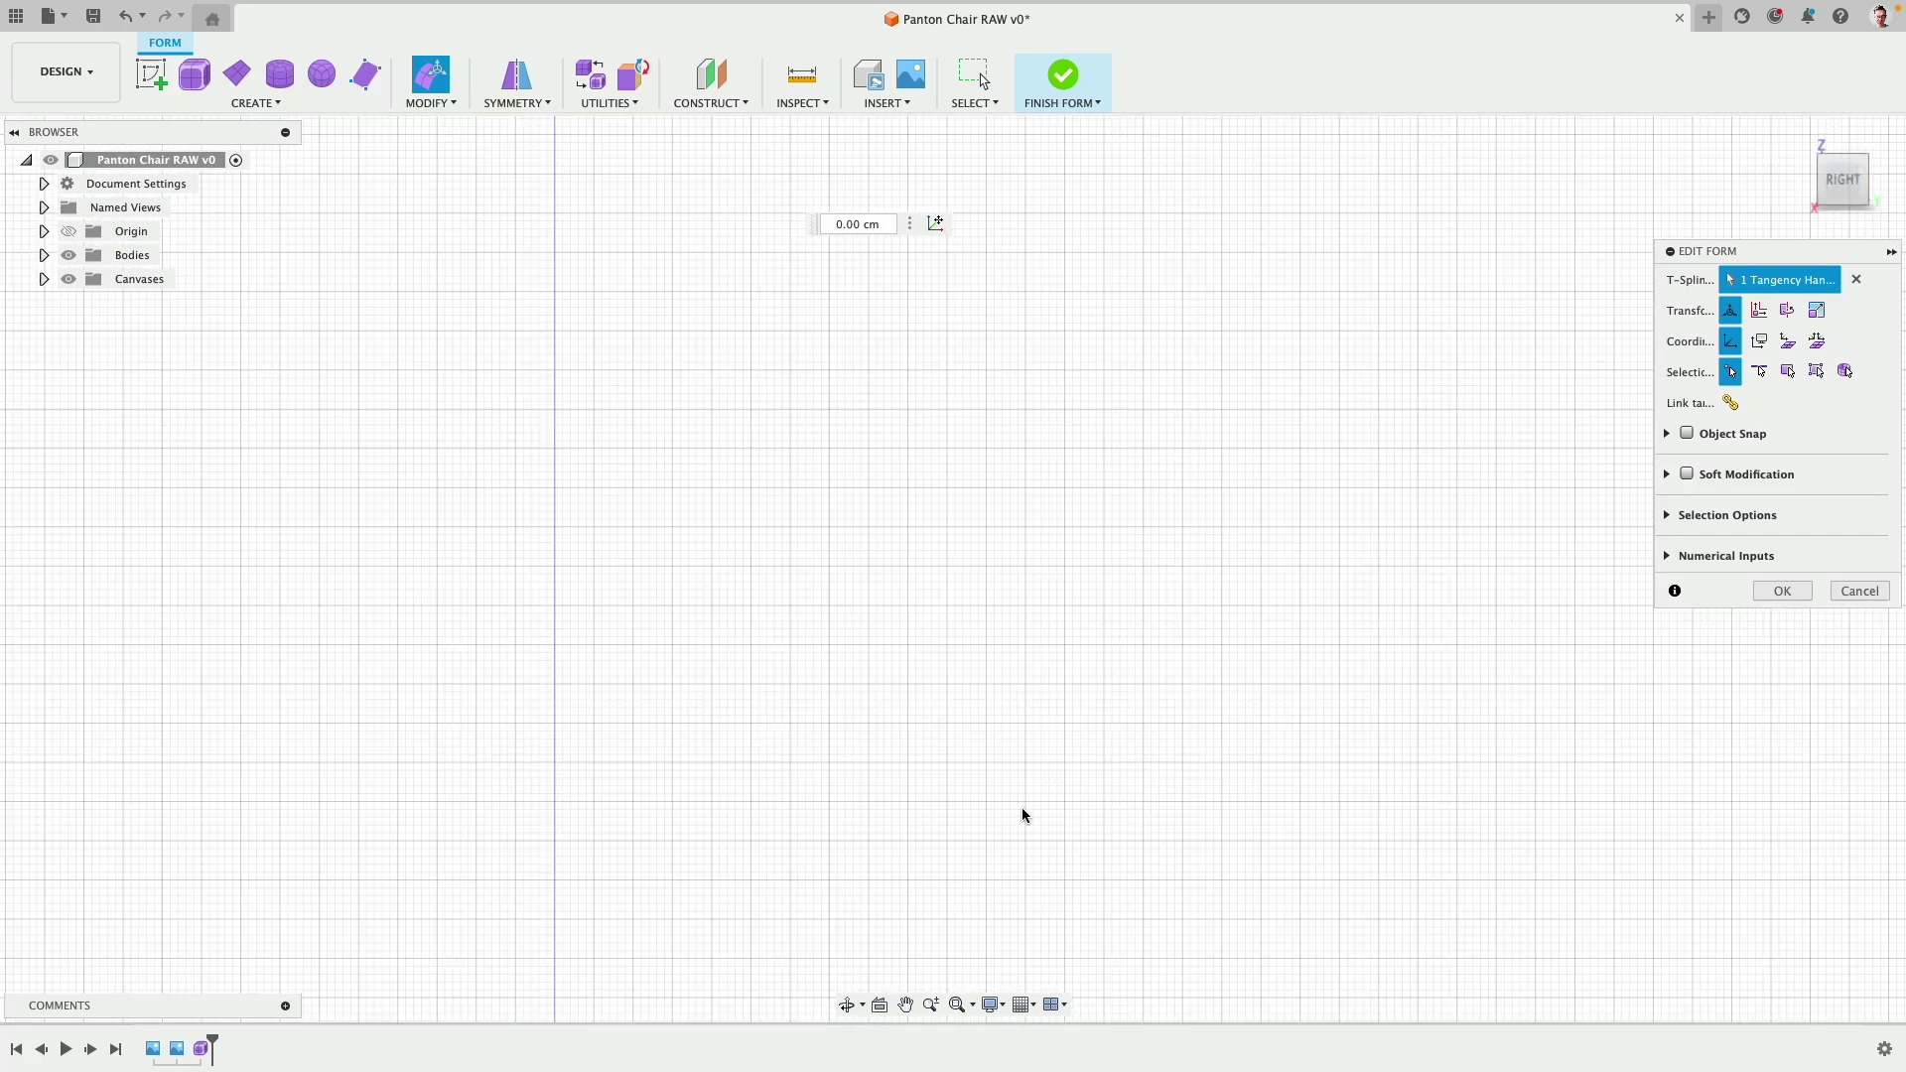
Step: Move the eight outer rim edges around the top and sides of the backrest 3.515 cm backwards
left_click(1760, 371)
scroll(993, 516, "up", 3)
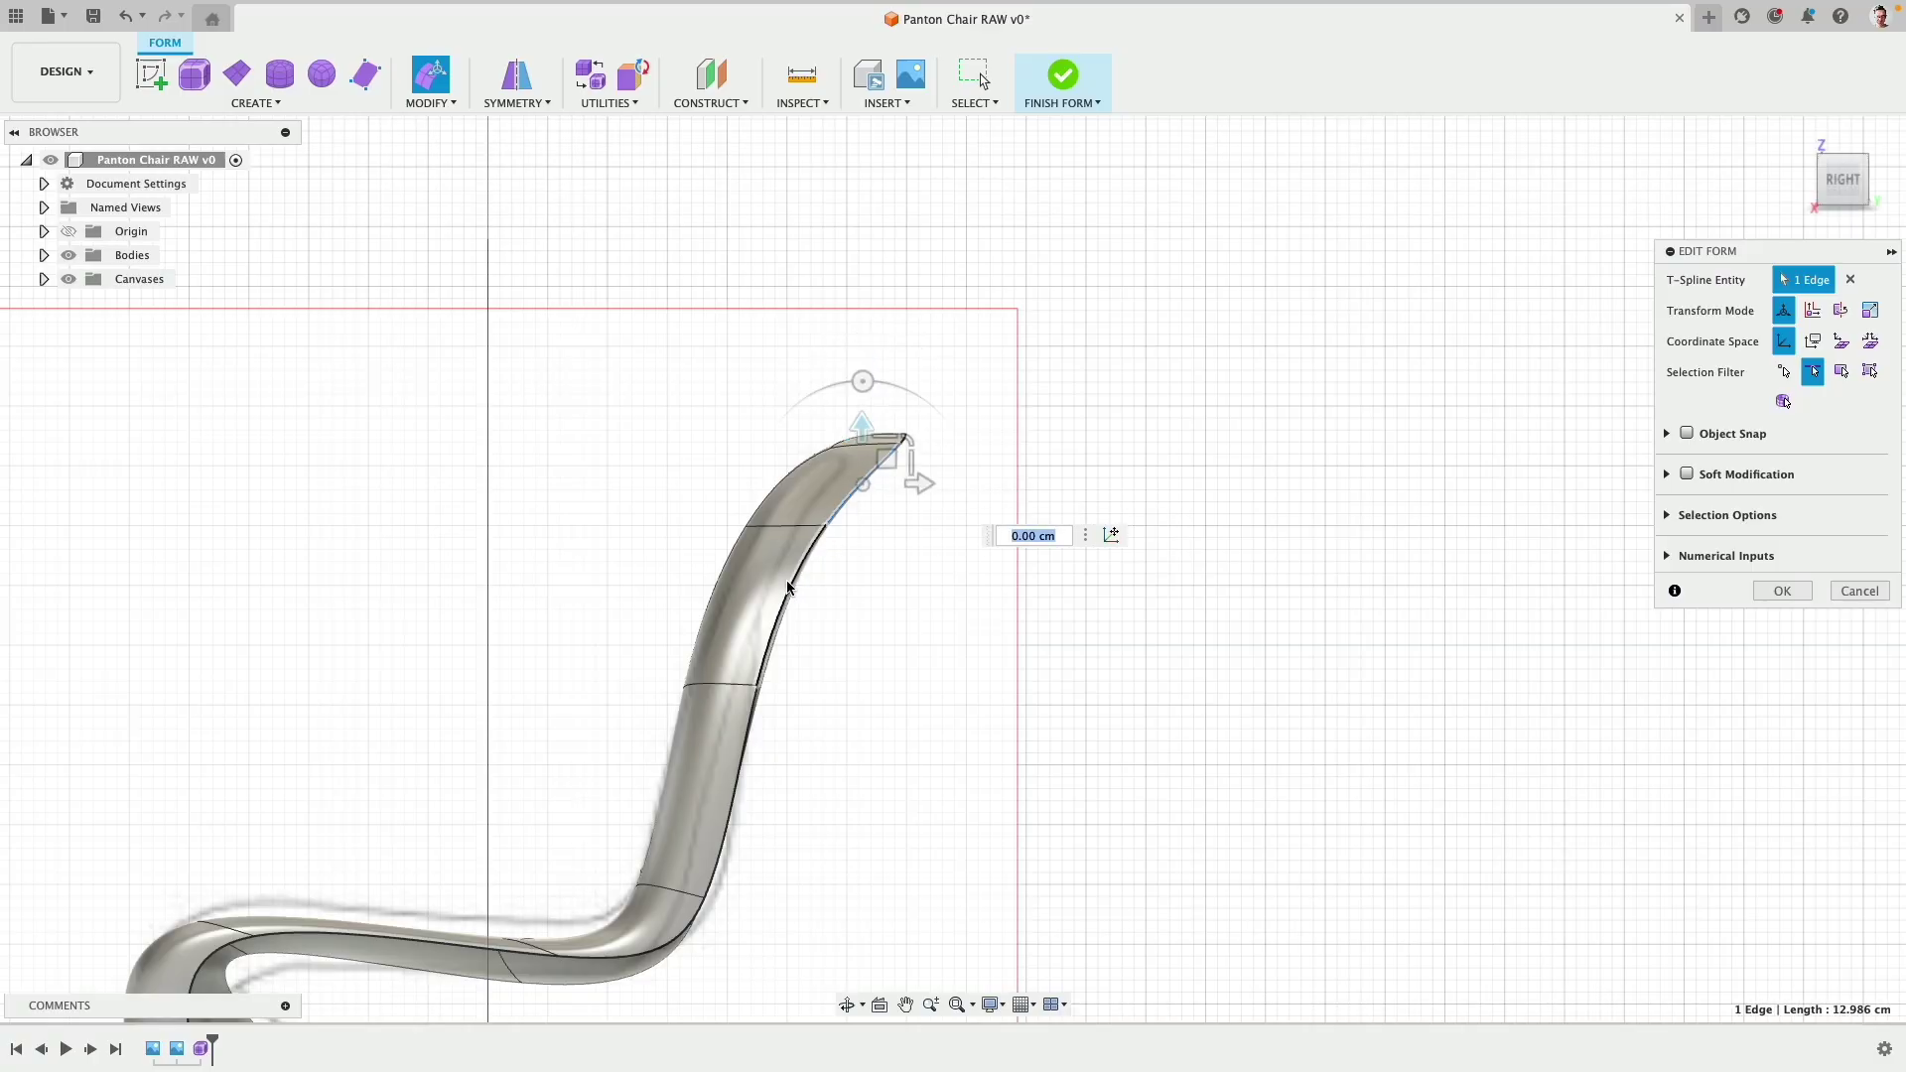
left_click(749, 699, "shift")
left_click(749, 722, "shift")
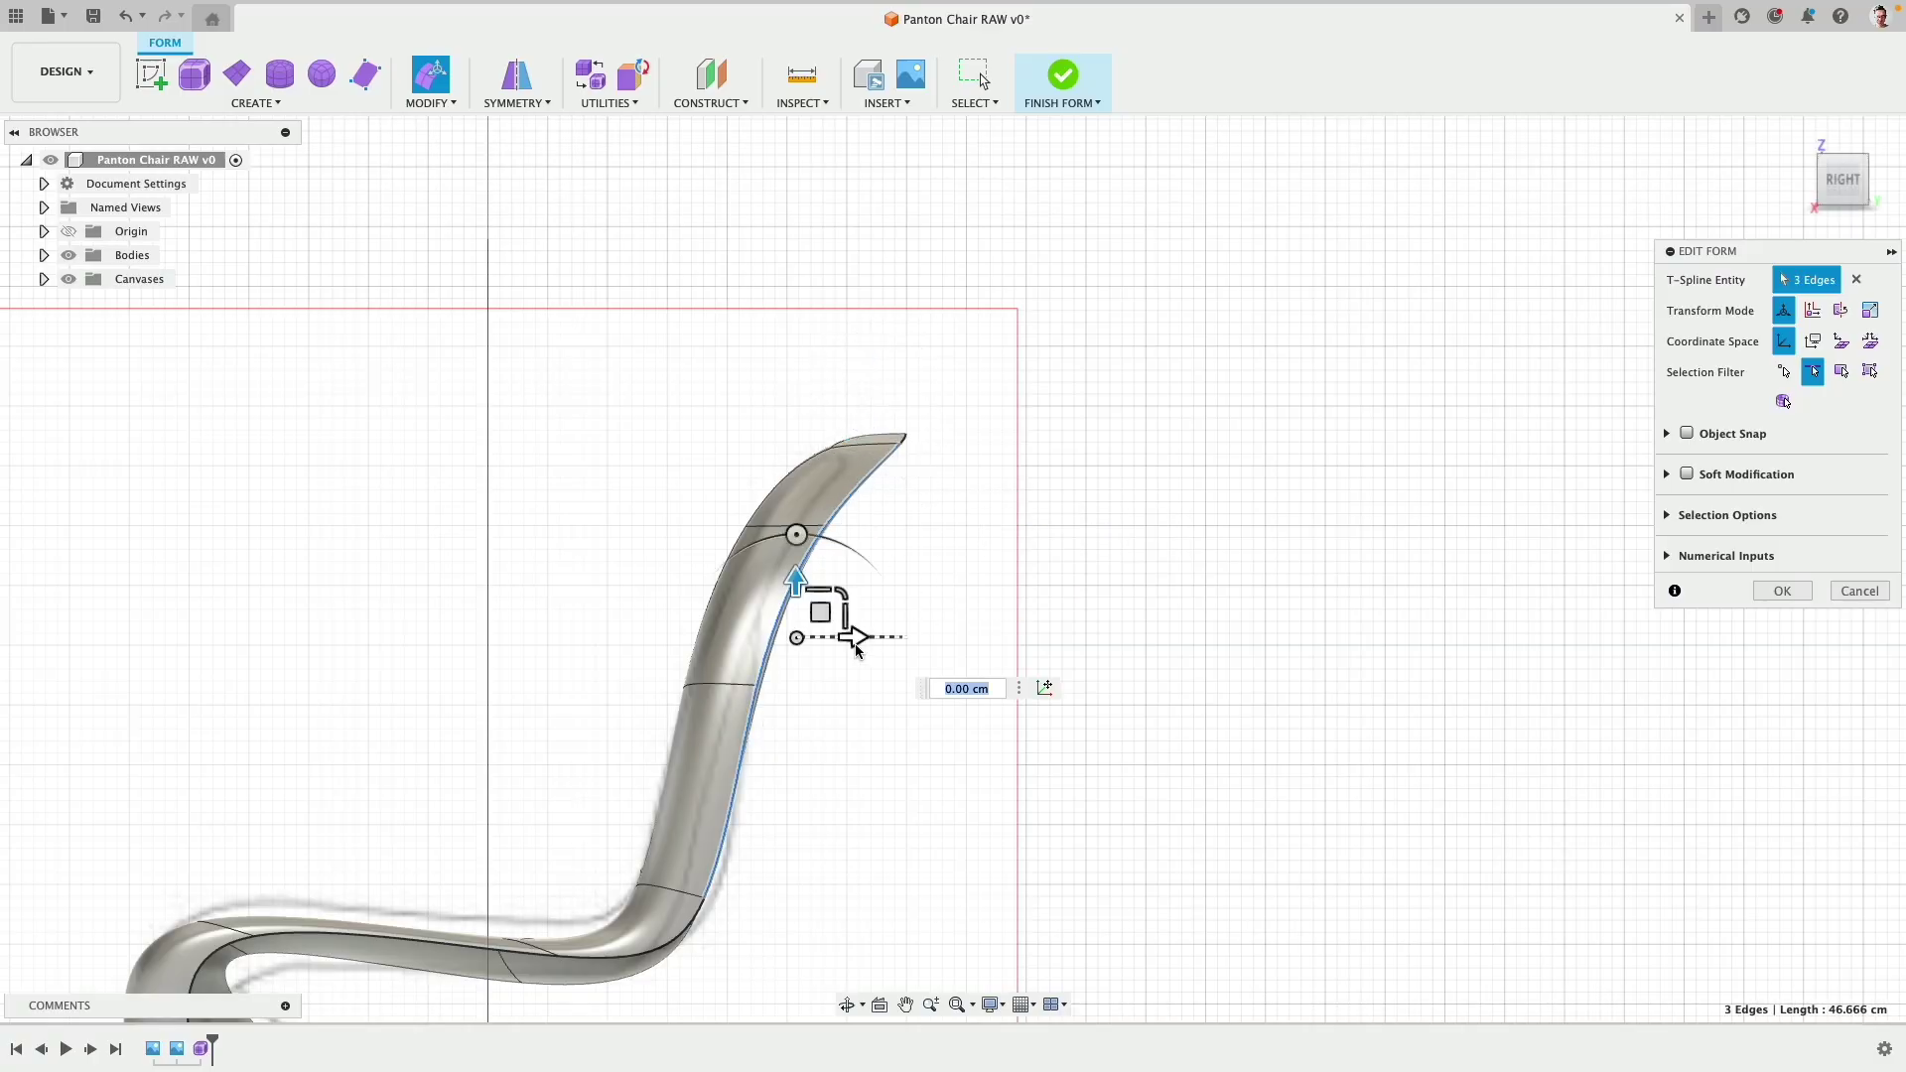
middle_click_drag(855, 643, 1070, 419, "shift")
left_click(1070, 419, "shift")
left_click(1159, 447, "shift")
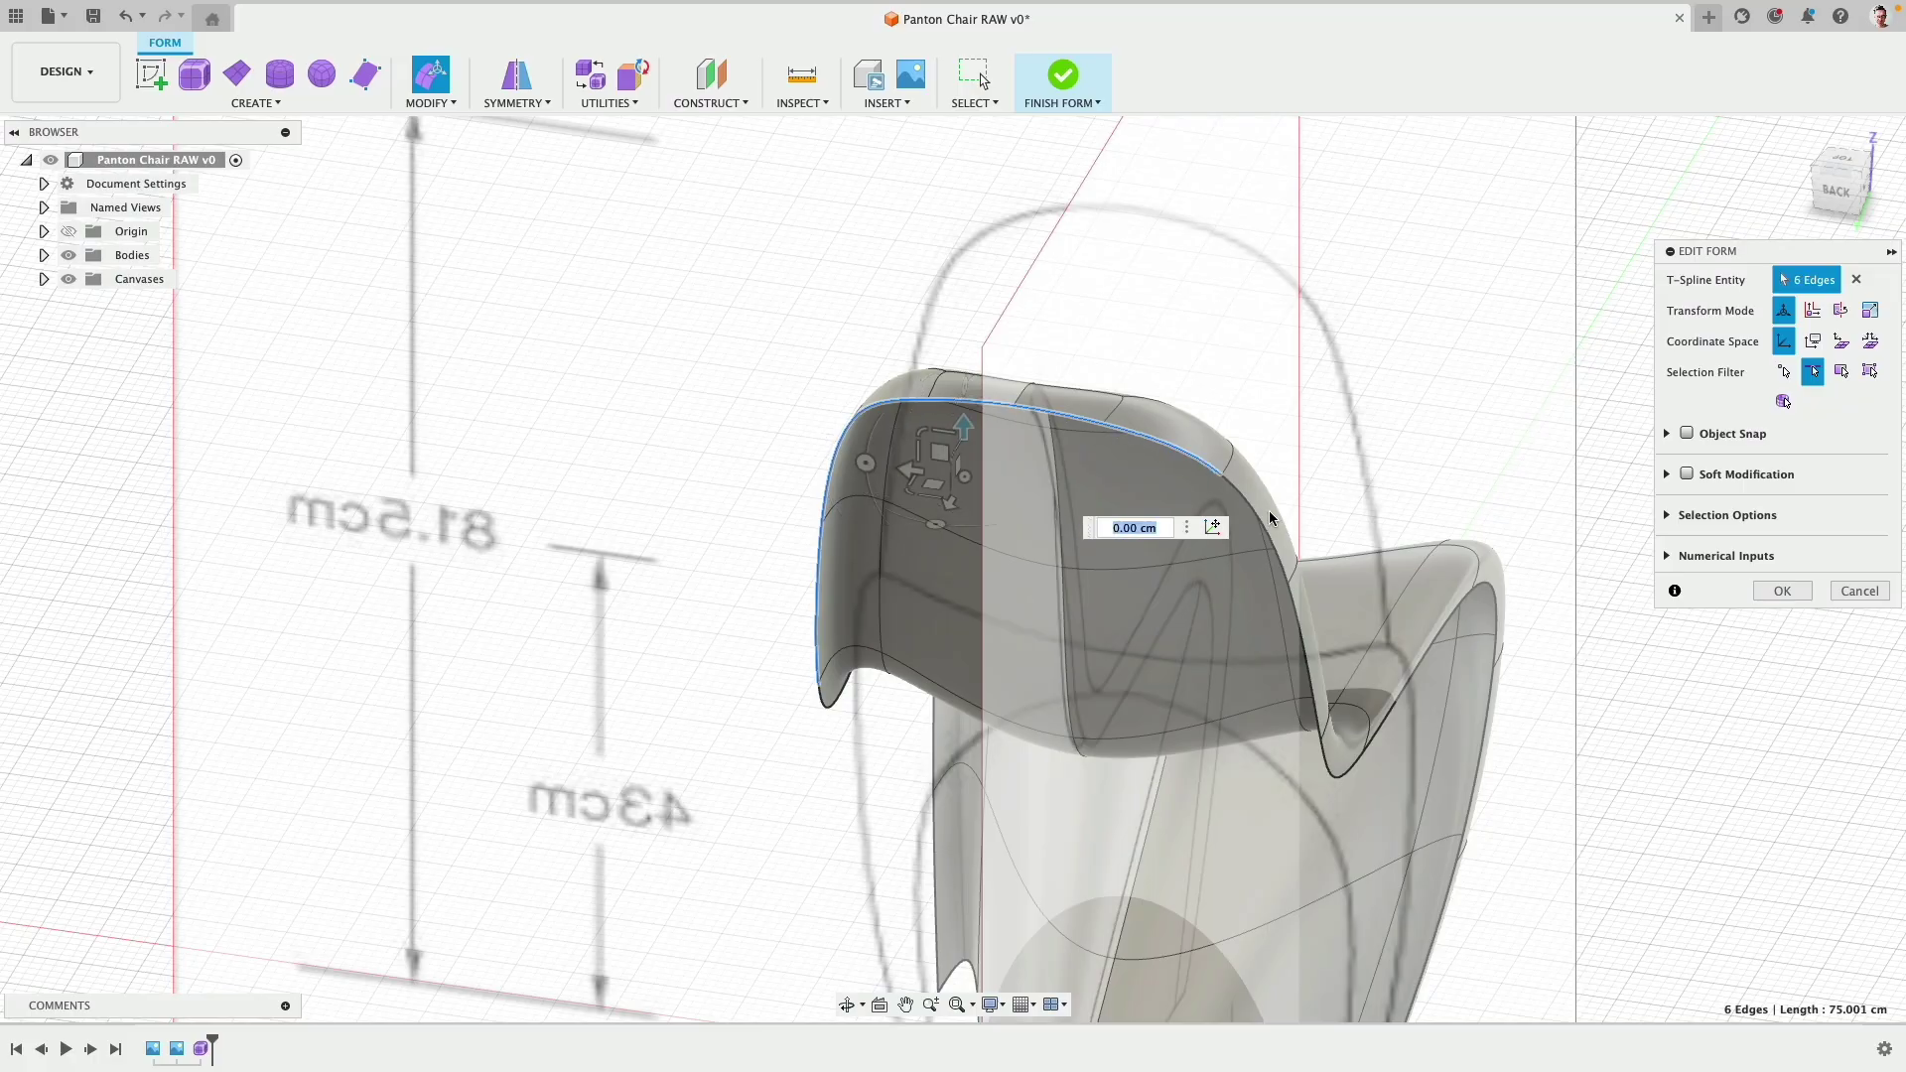
left_click(1265, 510, "shift")
left_click(1297, 591, "shift")
middle_click_drag(1743, 228, 1703, 200, "shift")
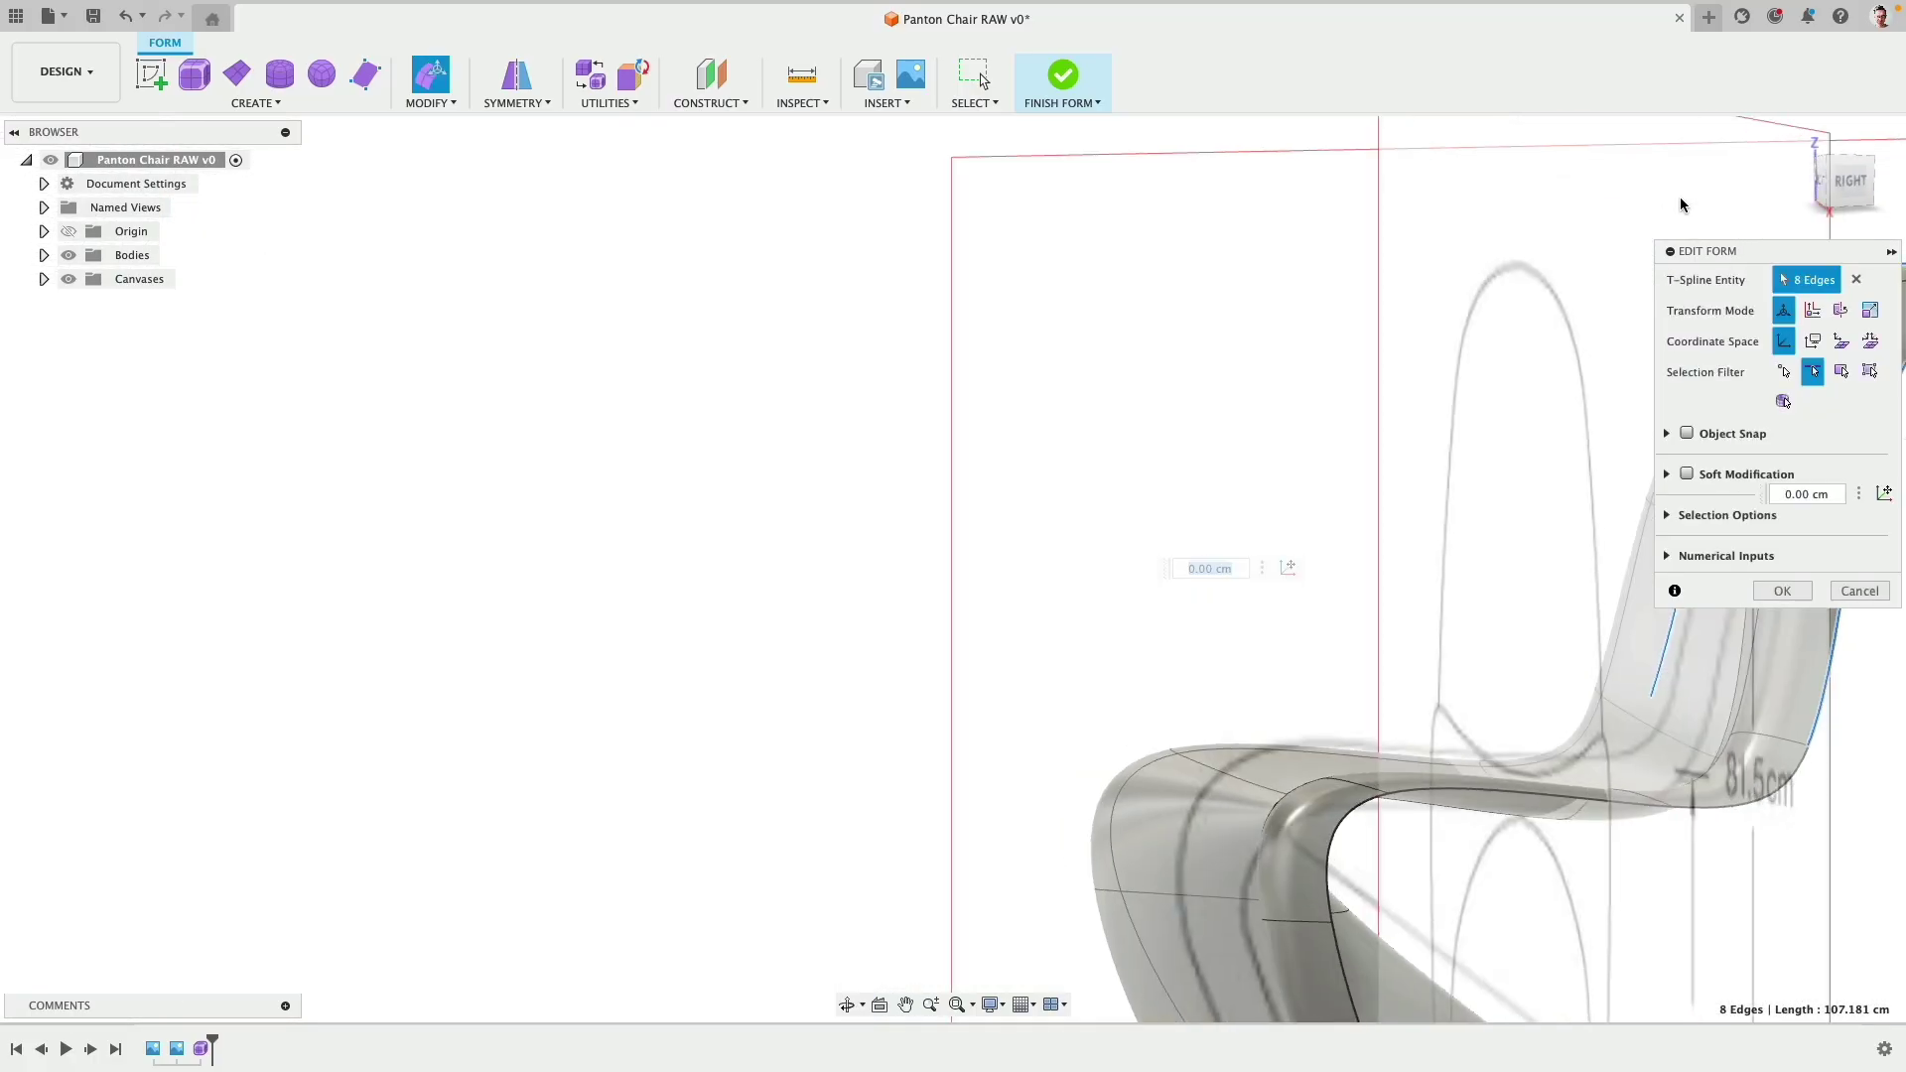
left_click(1844, 185)
middle_click_drag(1504, 342, 450, 443)
left_click_drag(954, 527, 957, 535)
middle_click_drag(1404, 431, 1337, 452, "shift")
left_click_drag(973, 516, 1010, 518)
Step: Move the eight outer backrest rim edges 5.893 cm forward
left_click(1833, 185)
middle_click_drag(364, 776, 1041, 453)
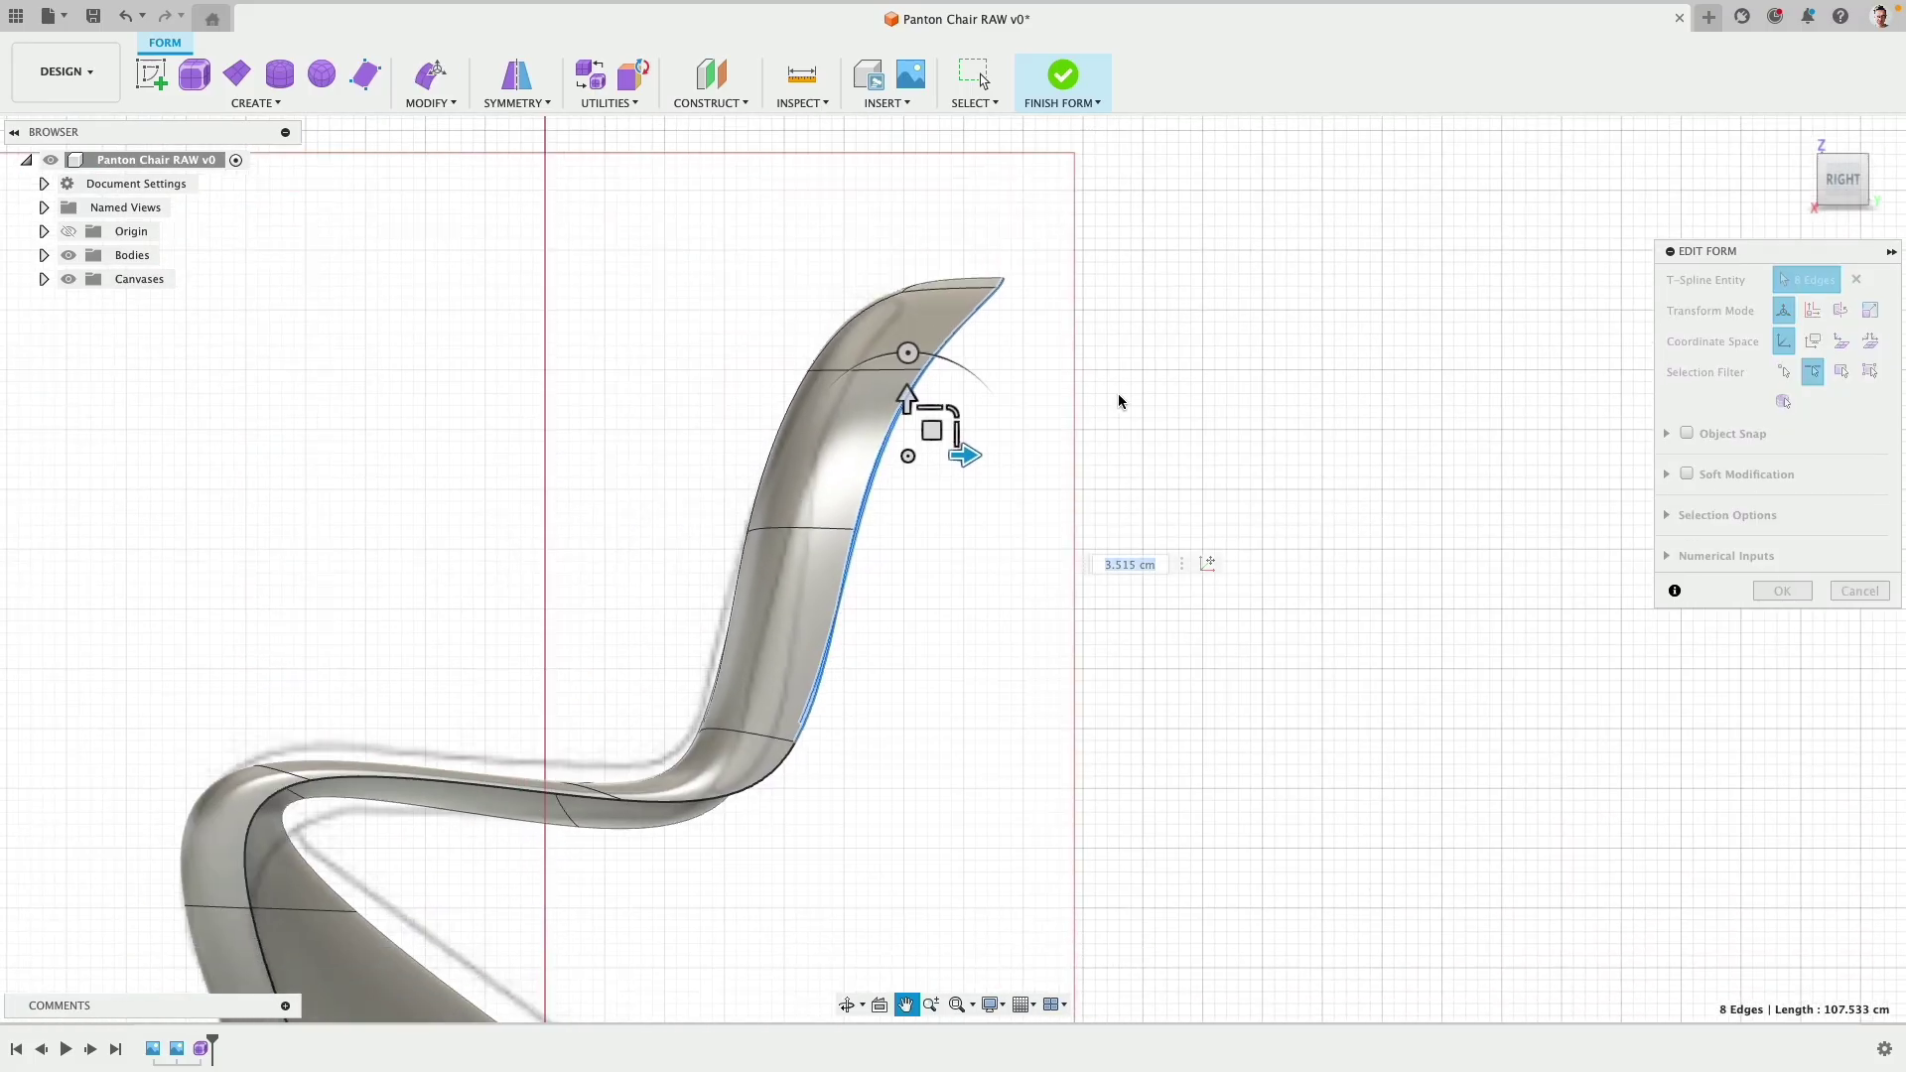
left_click_drag(983, 454, 897, 456)
scroll(850, 551, "down", 3)
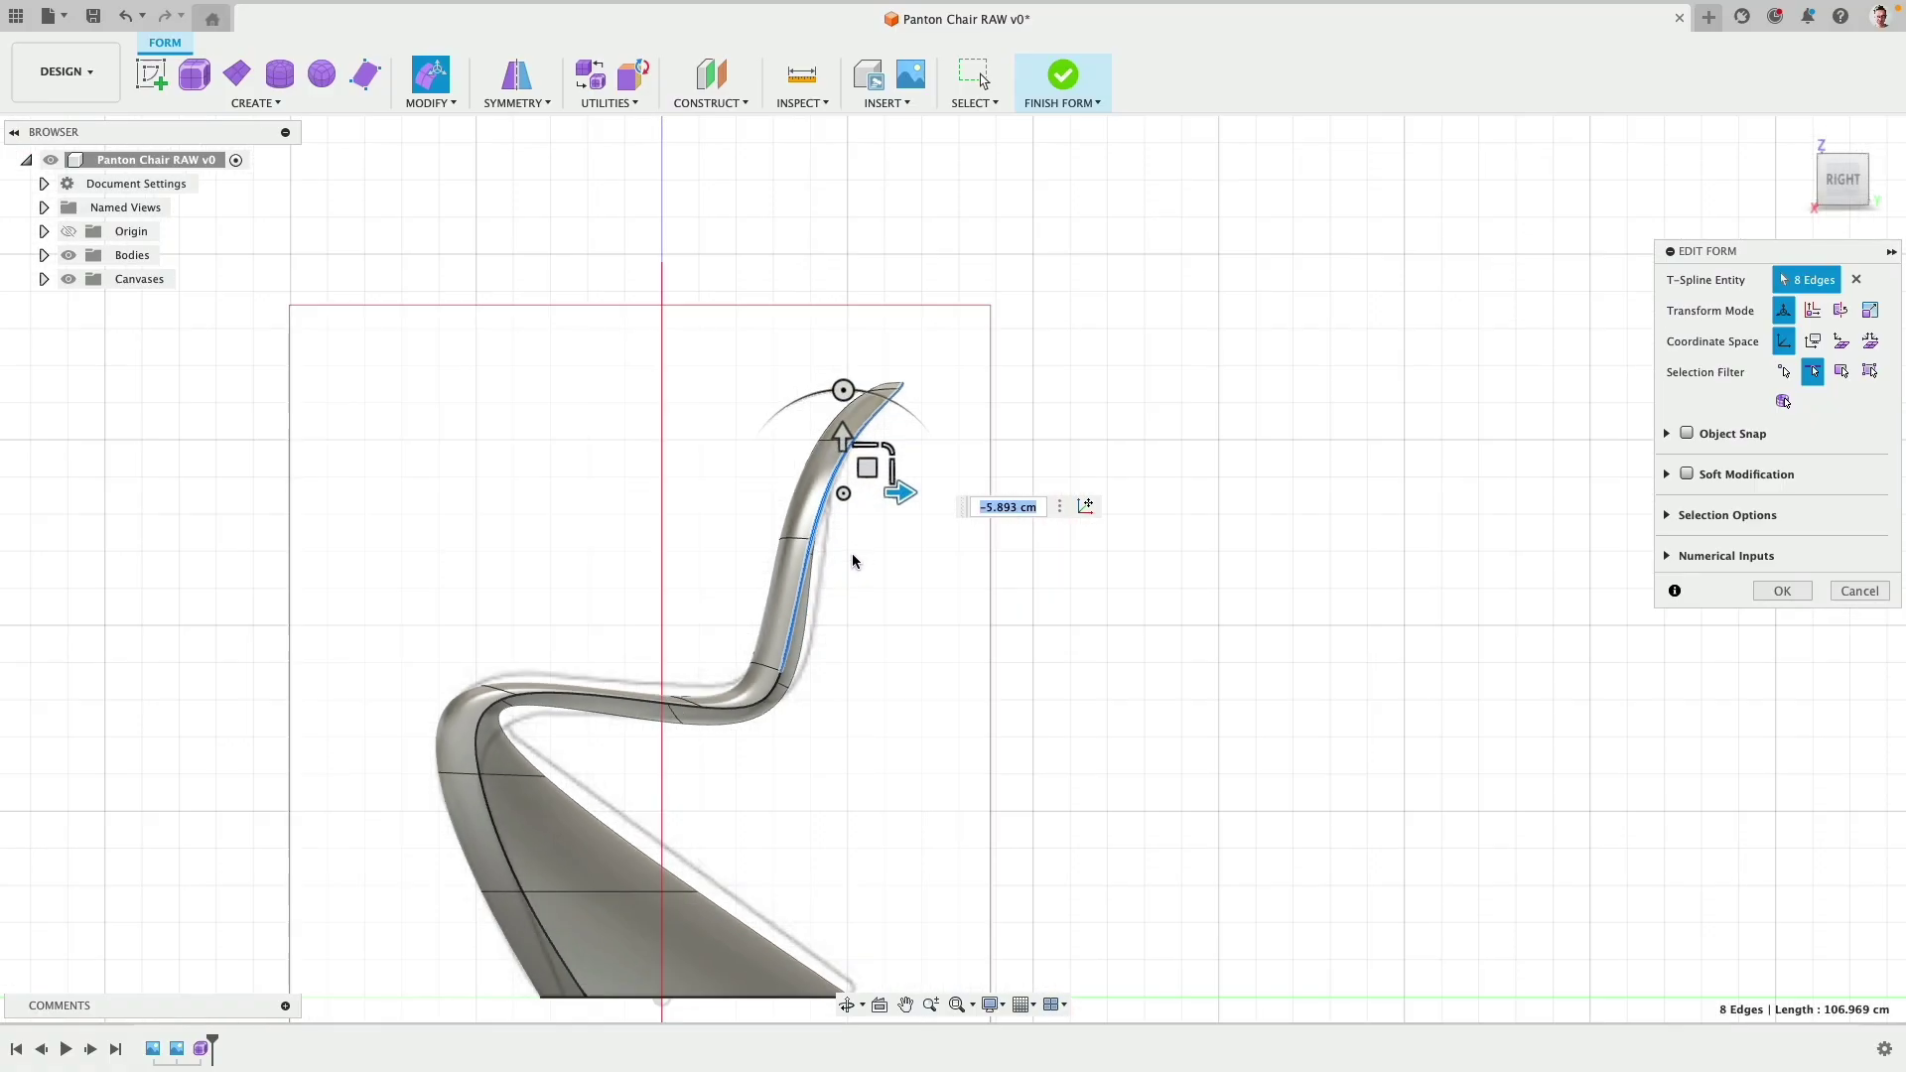
Step: Lower the outer rim edge along each side of the seat
middle_click_drag(646, 509, 475, 727, "shift")
left_click(616, 725)
left_click(383, 704, "shift")
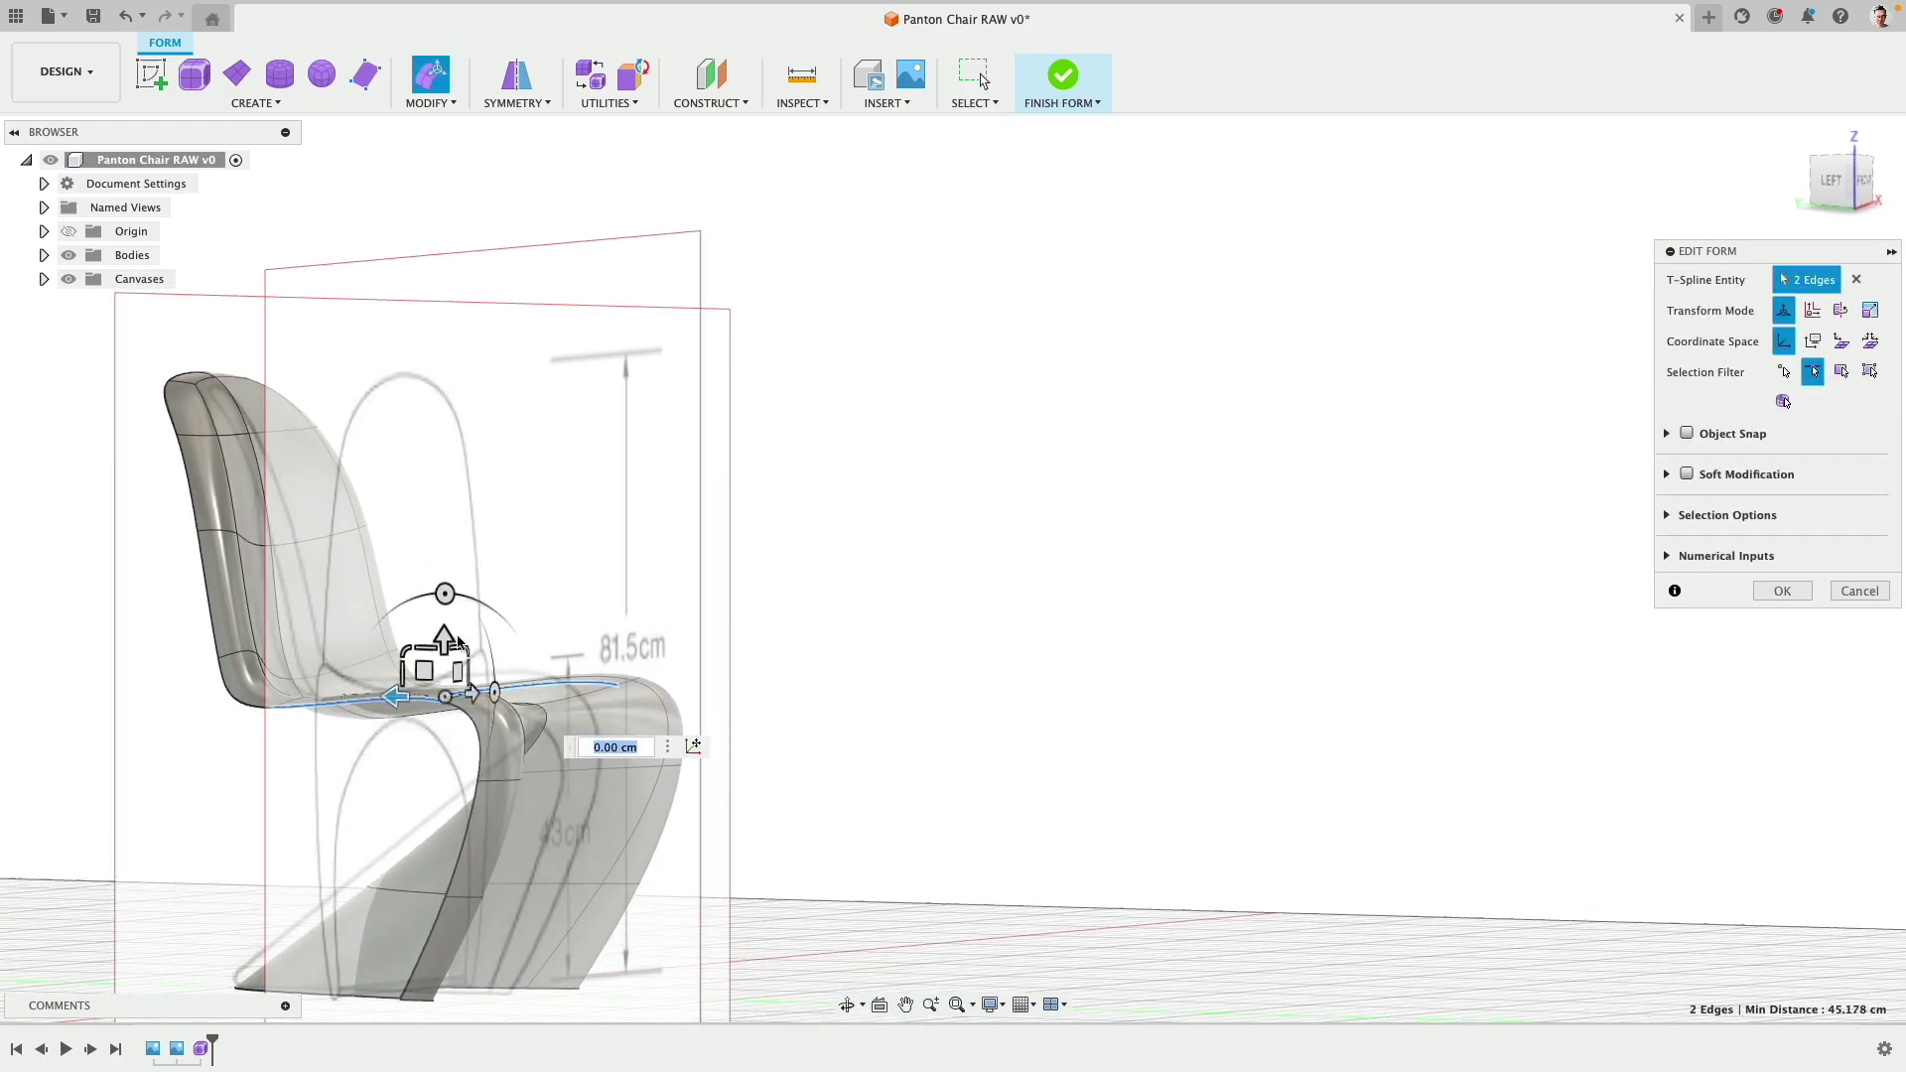
left_click_drag(445, 640, 443, 672)
middle_click_drag(665, 655, 288, 641, "shift")
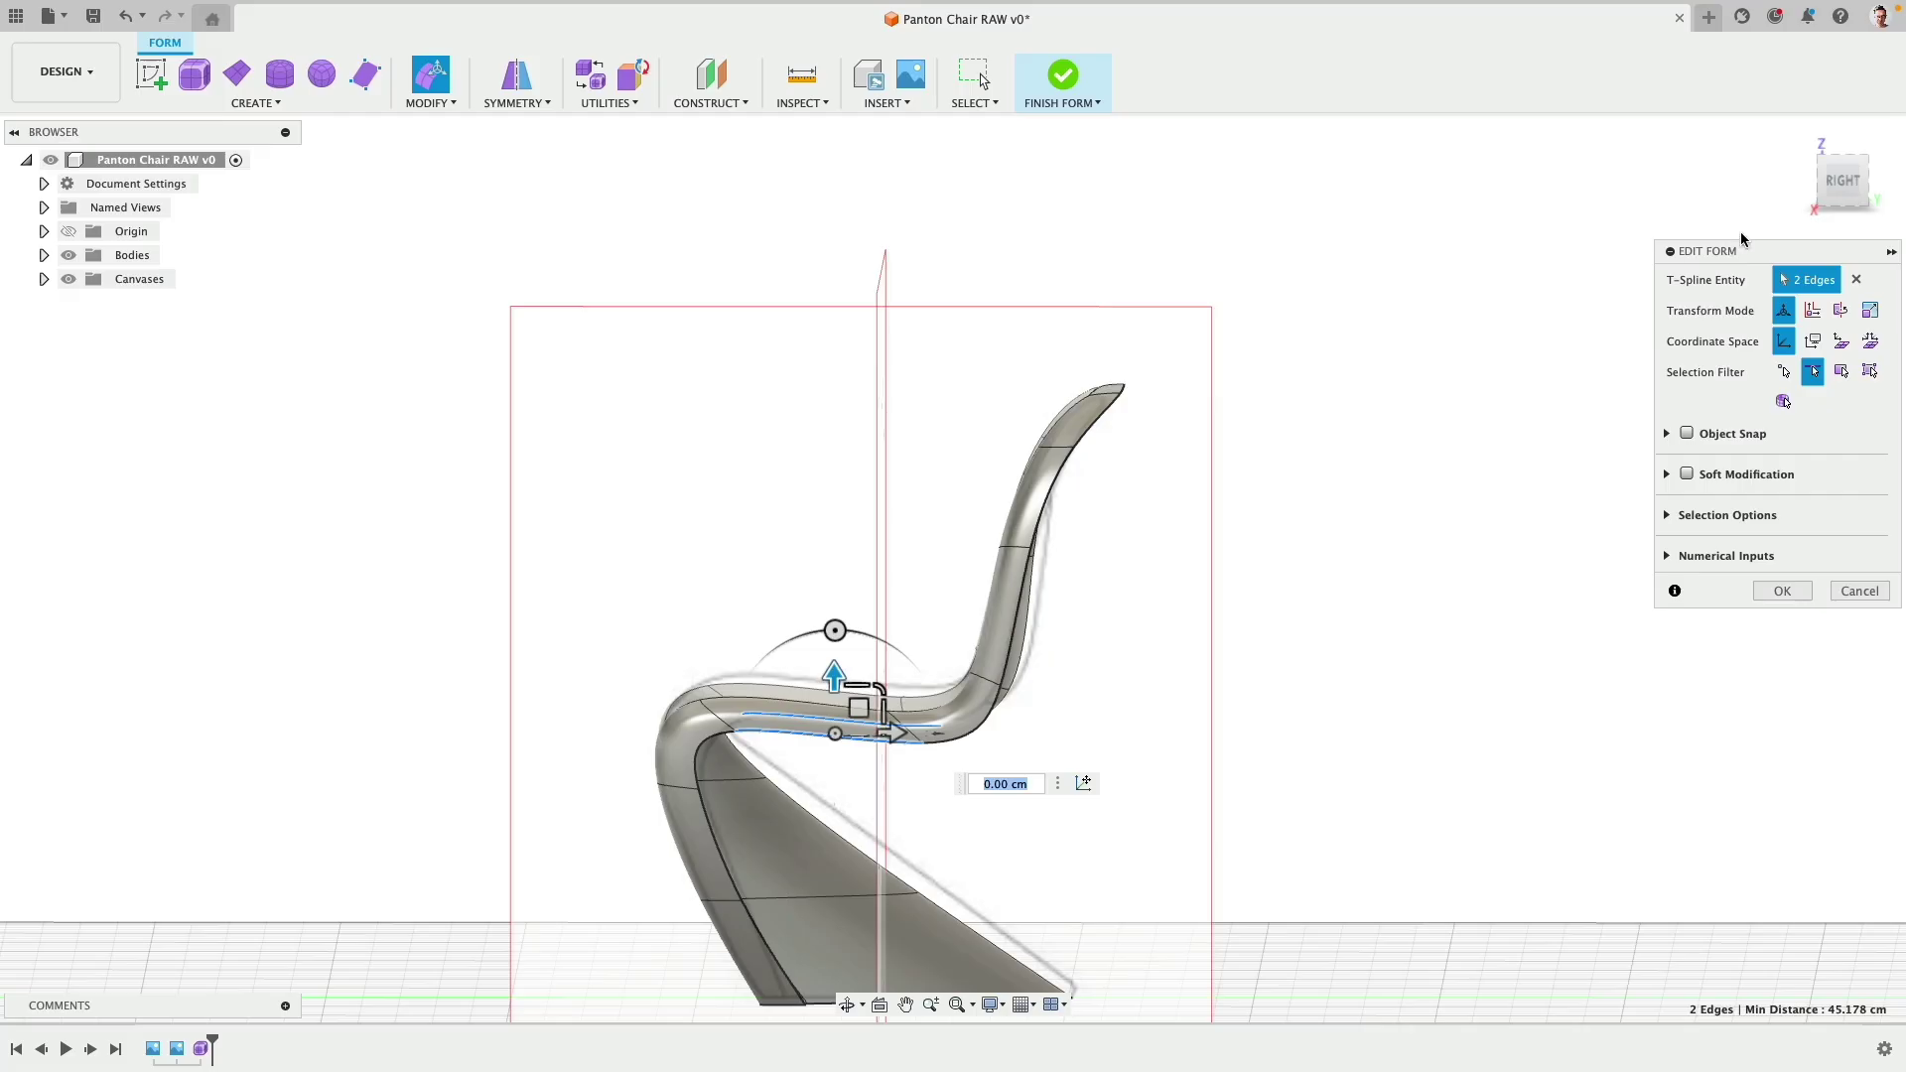
Step: Move the two centre vertices on the lower half of the backrest backwards, one after the other, to match the side canvas outline
left_click(1845, 180)
scroll(1064, 485, "up", 6)
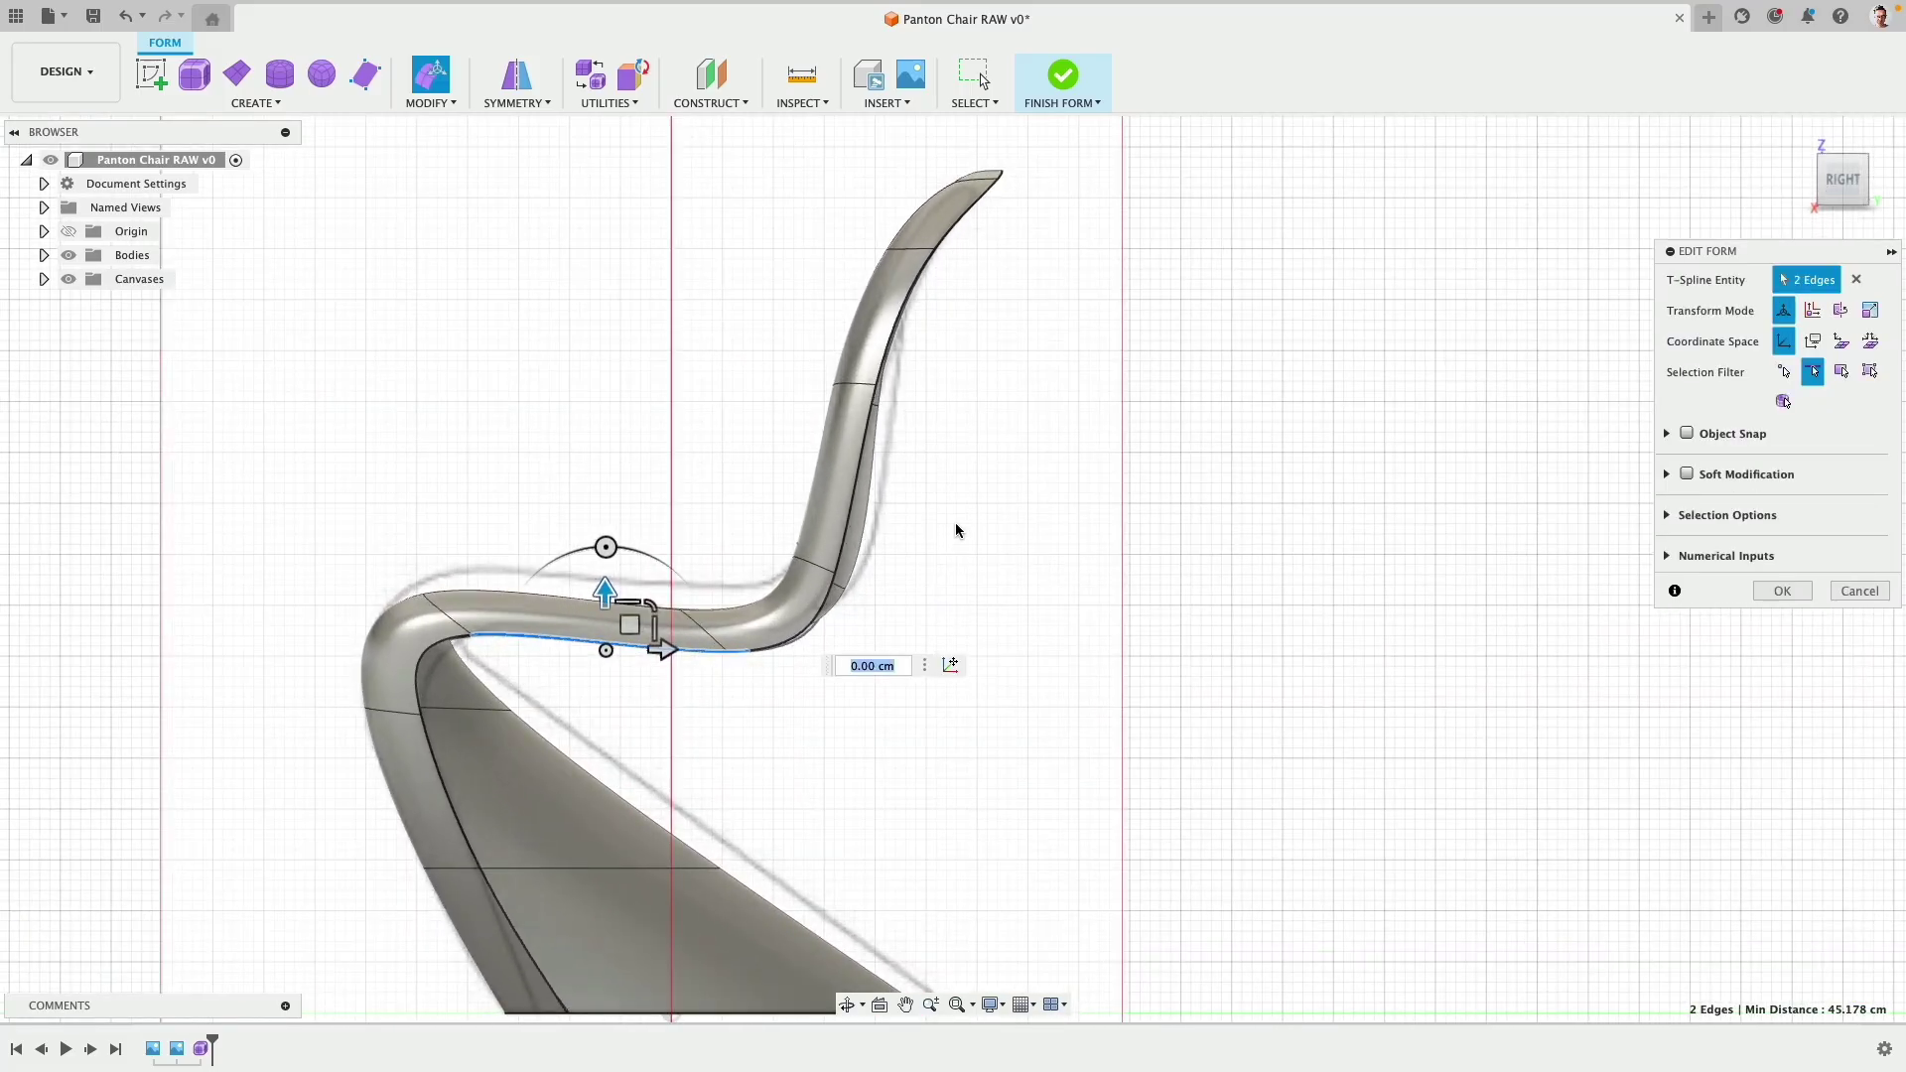
left_click(1791, 373)
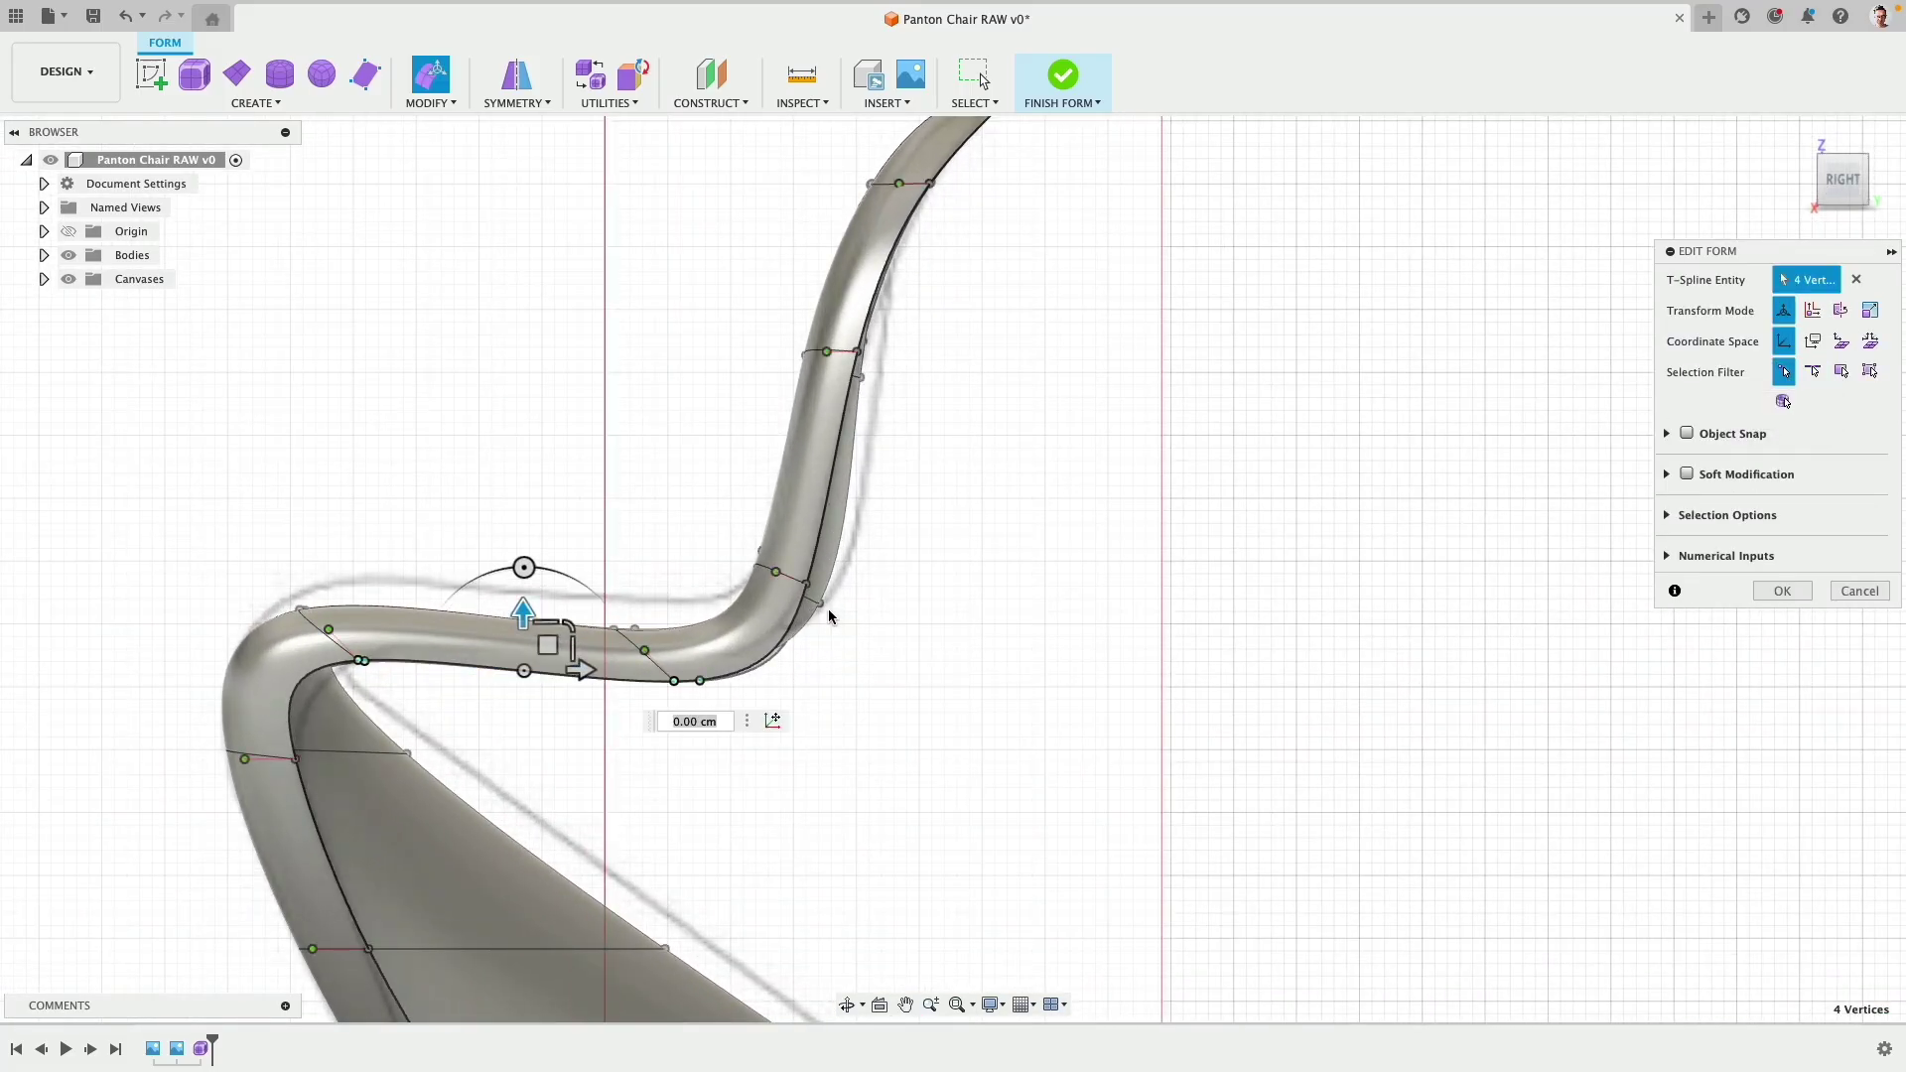
left_click(821, 604)
left_click_drag(842, 581, 875, 575)
left_click(865, 376)
left_click_drag(887, 353, 915, 352)
Step: Raise the inner edge along each side of the seat towards the side canvas outline and clear the selection
middle_click_drag(506, 534, 523, 590, "shift")
left_click(1813, 371)
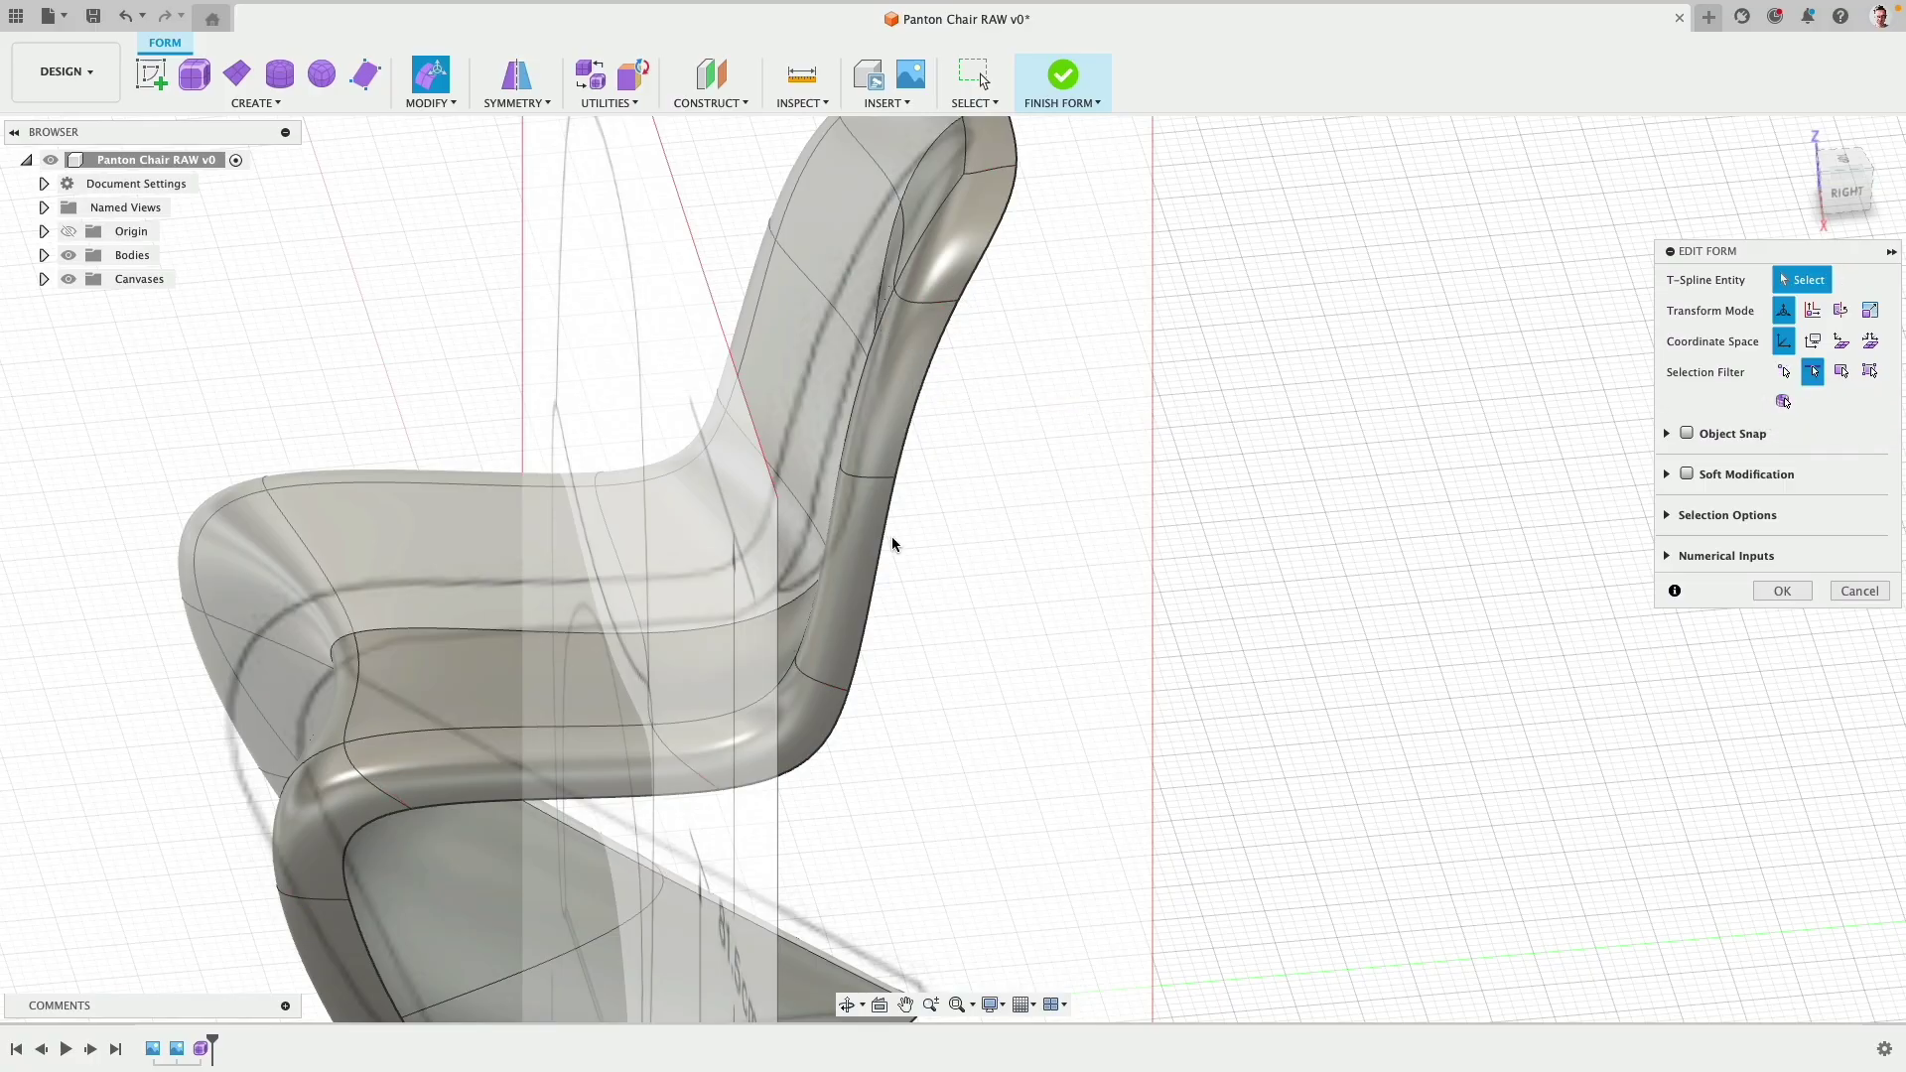
left_click(558, 729)
left_click(427, 483, "shift")
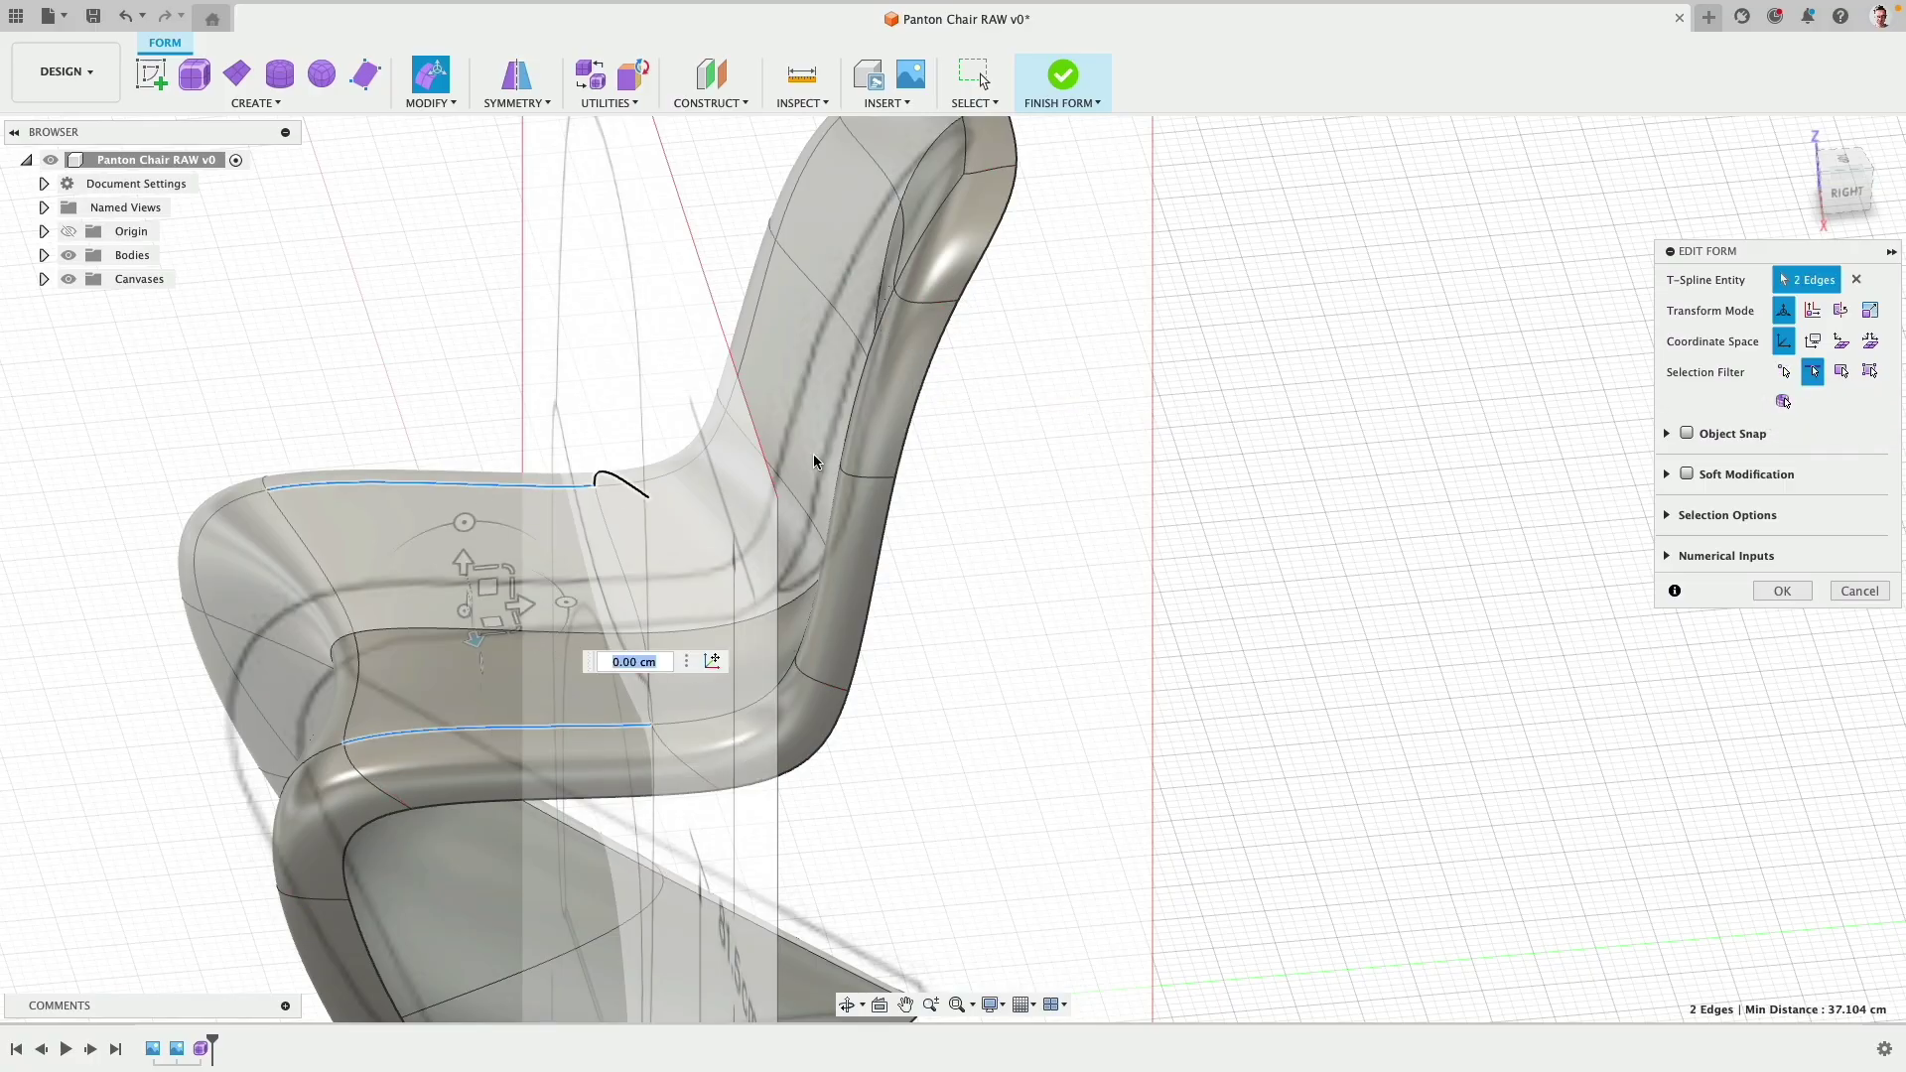
left_click(1847, 195)
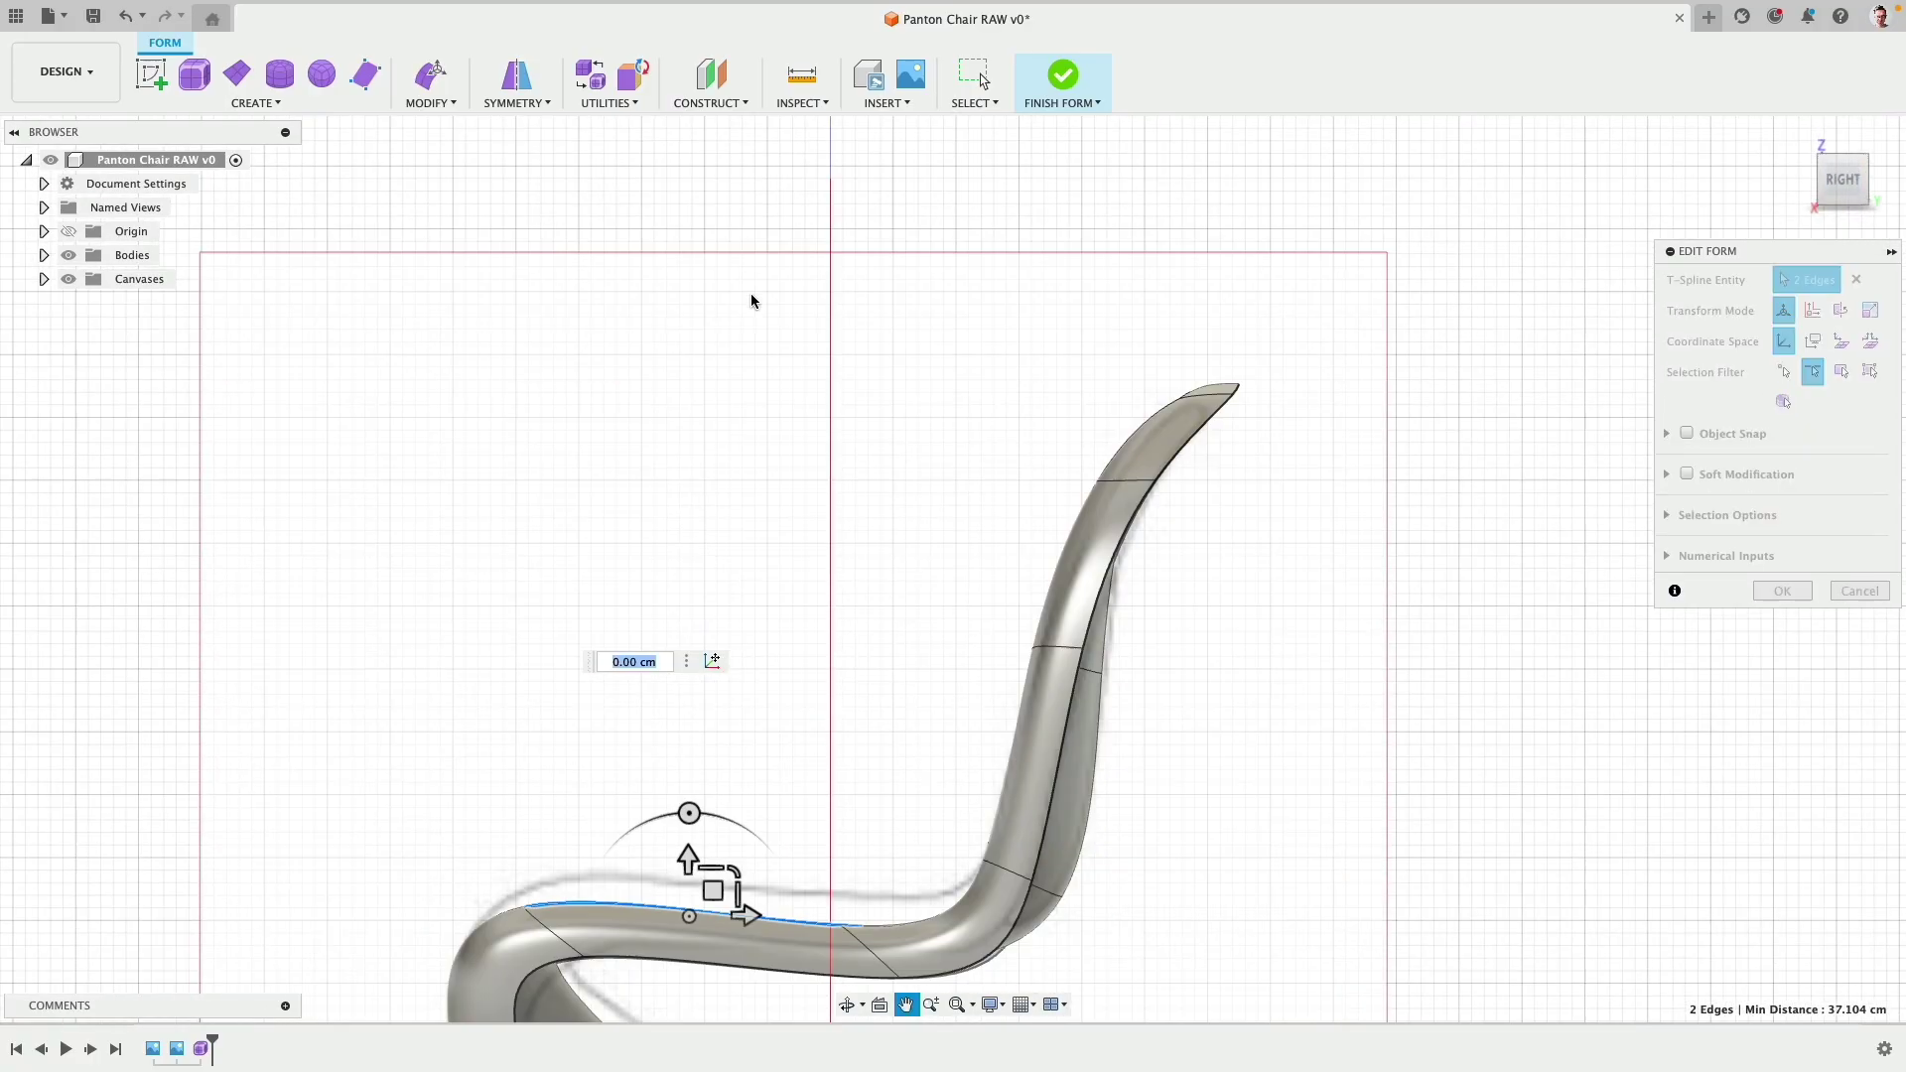
scroll(709, 646, "up", 3)
left_click_drag(712, 602, 715, 575)
middle_click_drag(693, 524, 852, 679, "shift")
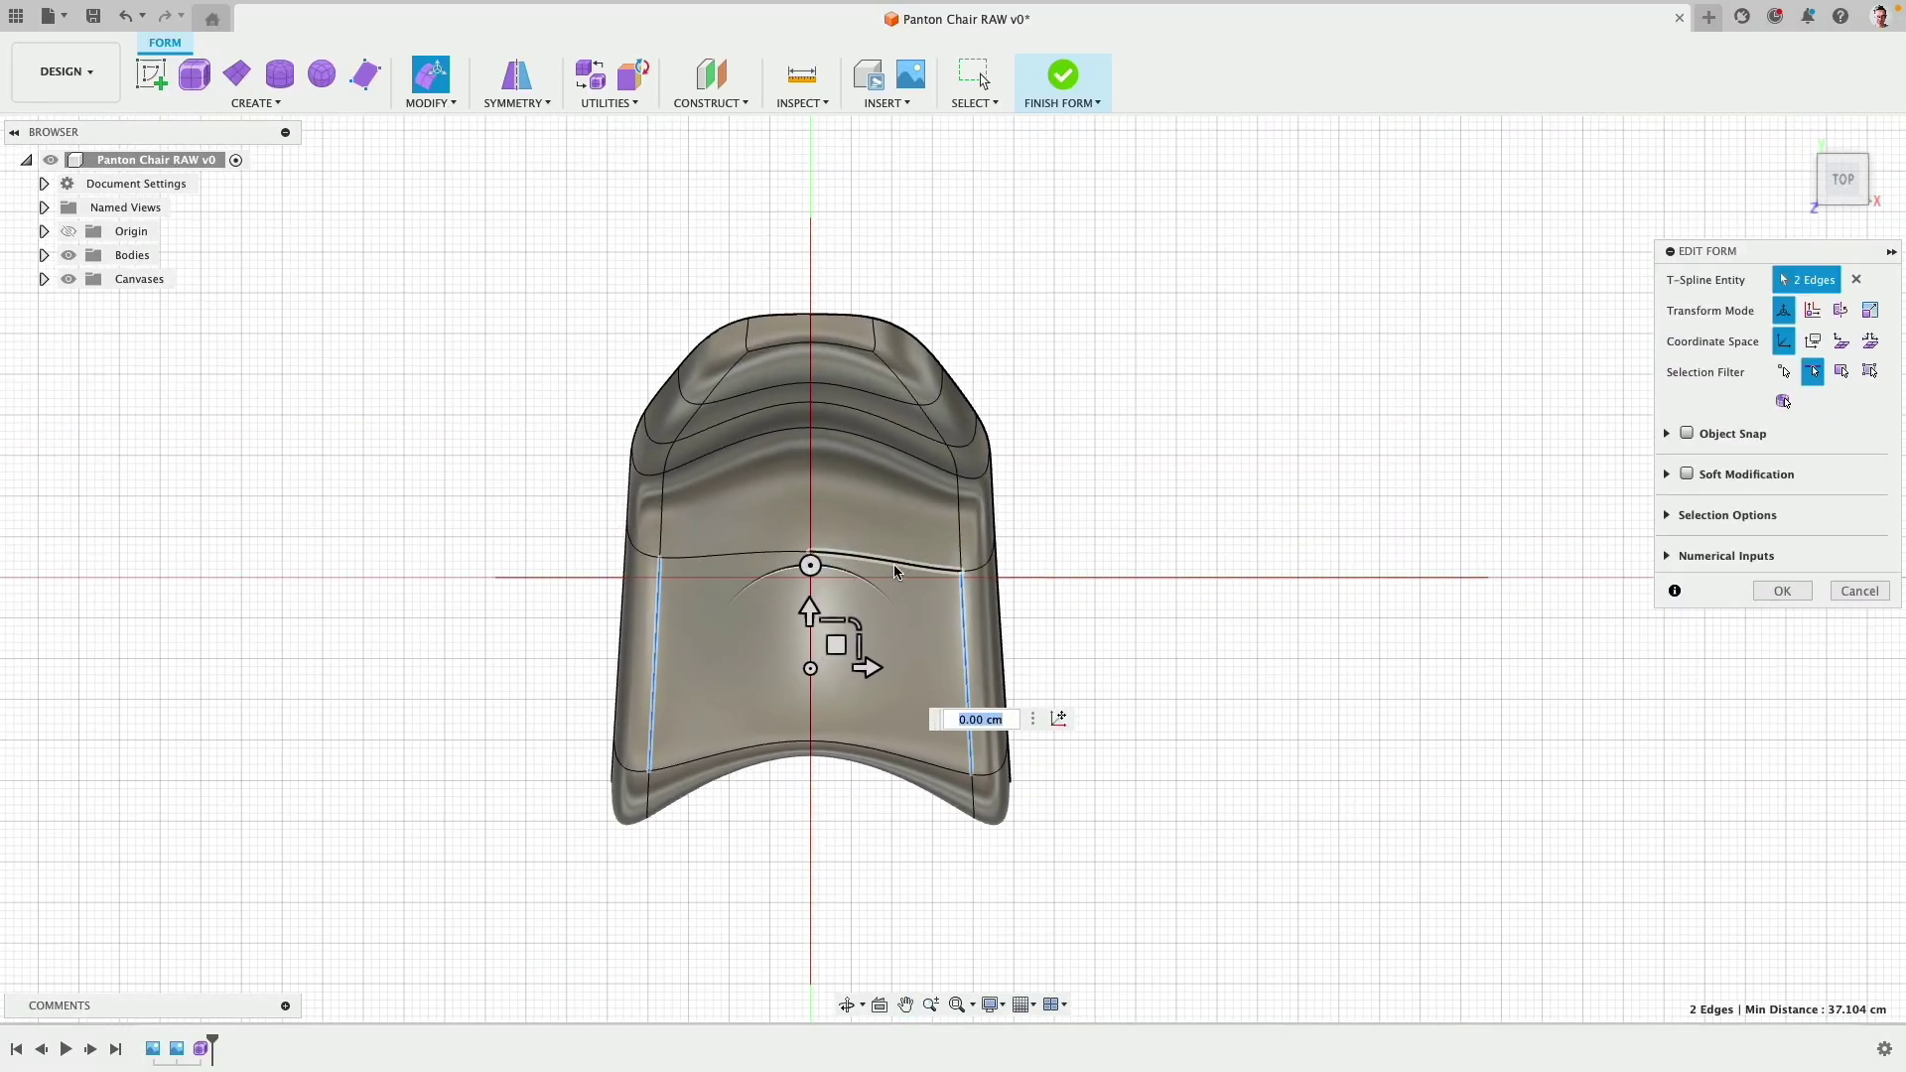
left_click(785, 862)
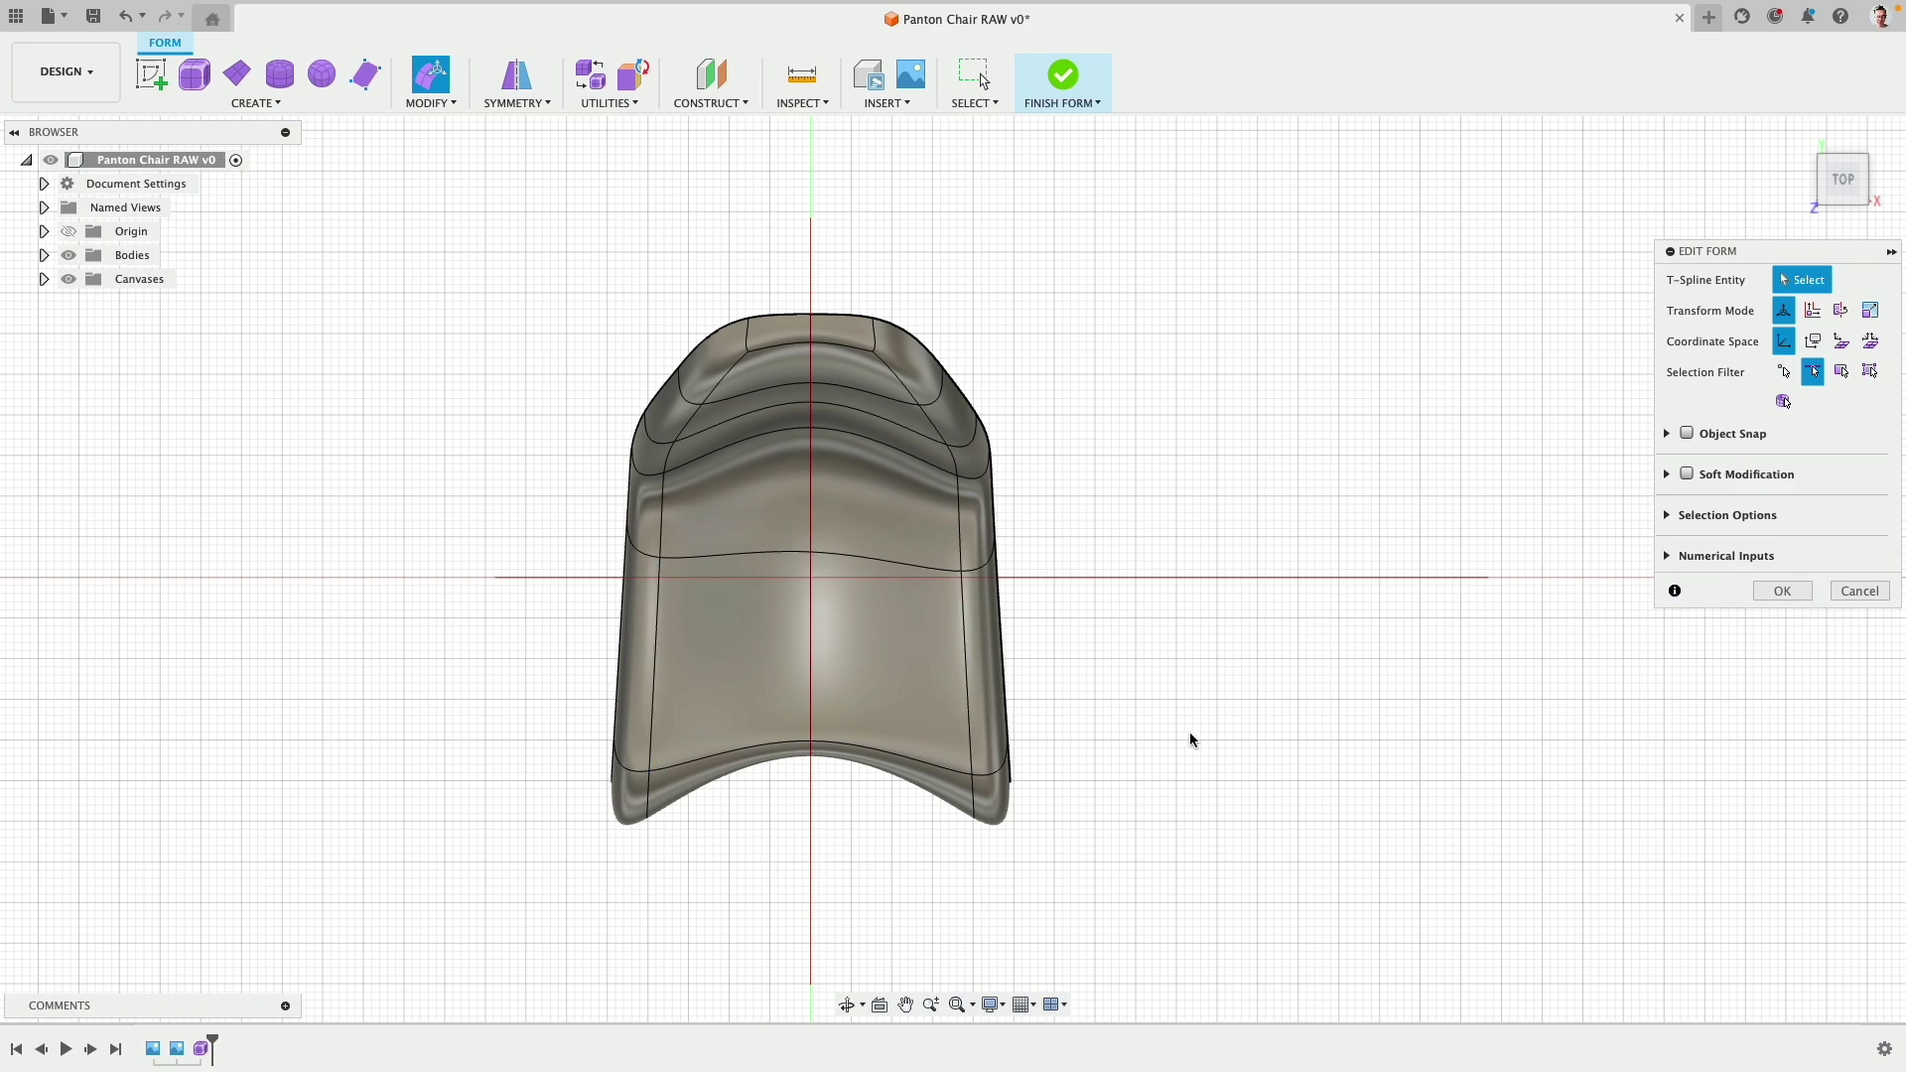
Step: Delete the half of the chair form on the positive X side of the centre line and hide the reference canvases
left_click_drag(1102, 196, 816, 897)
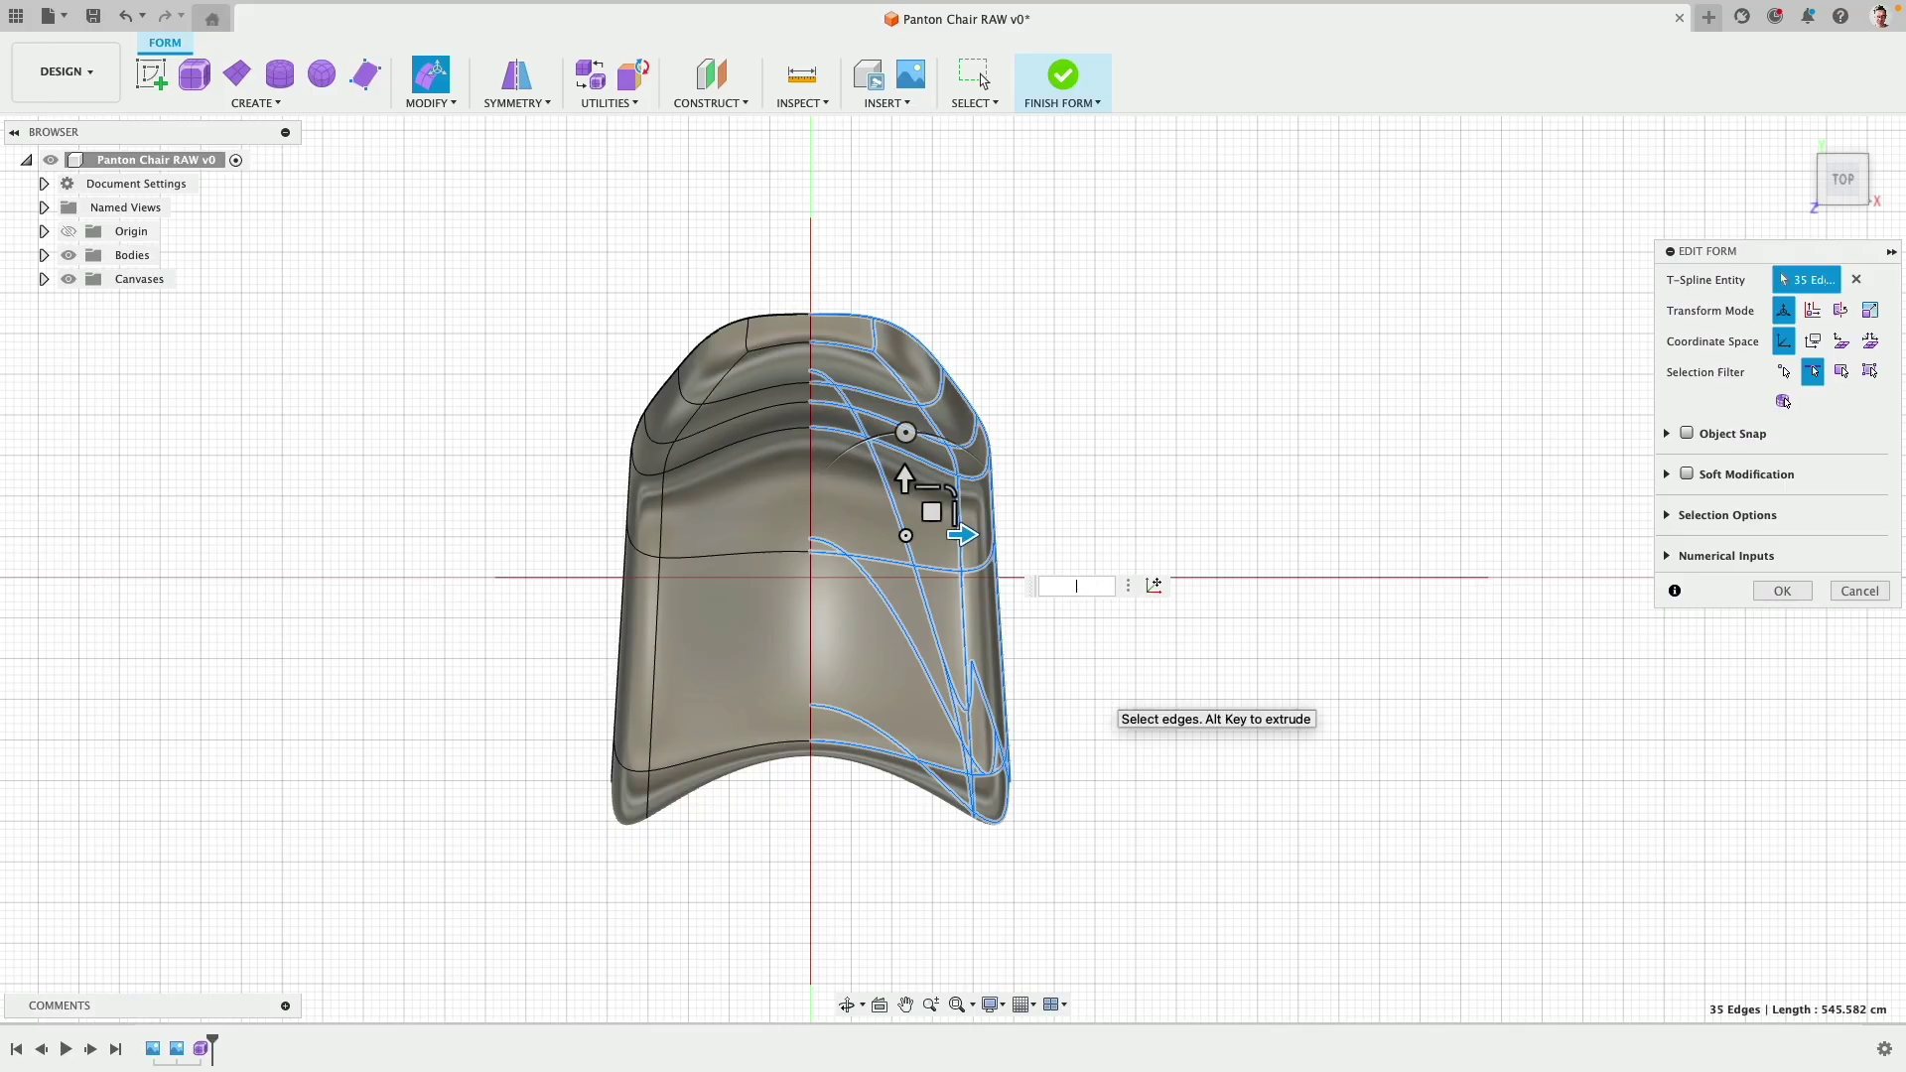
left_click(1054, 641)
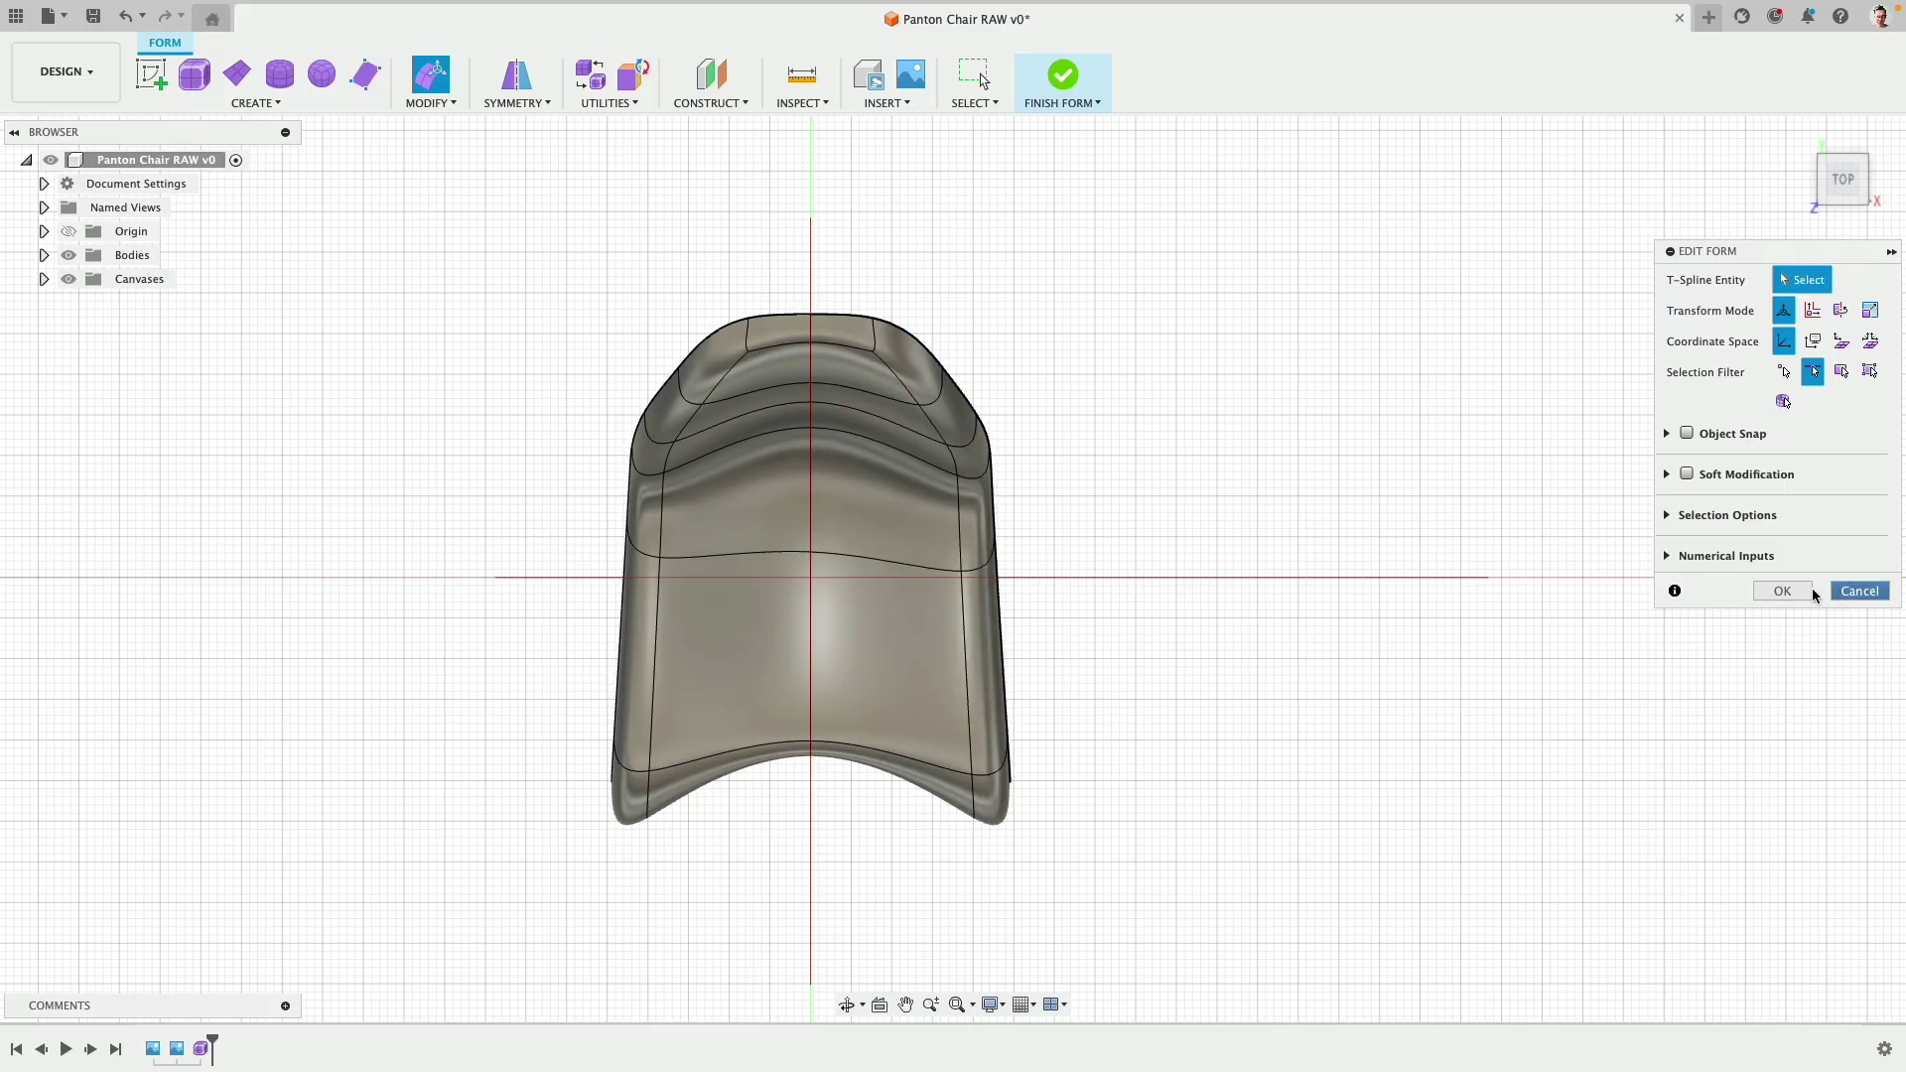
key("Escape")
left_click_drag(1112, 199, 824, 898)
key("Delete")
middle_click_drag(974, 828, 802, 564, "shift")
left_click(68, 279)
scroll(311, 556, "down", 2)
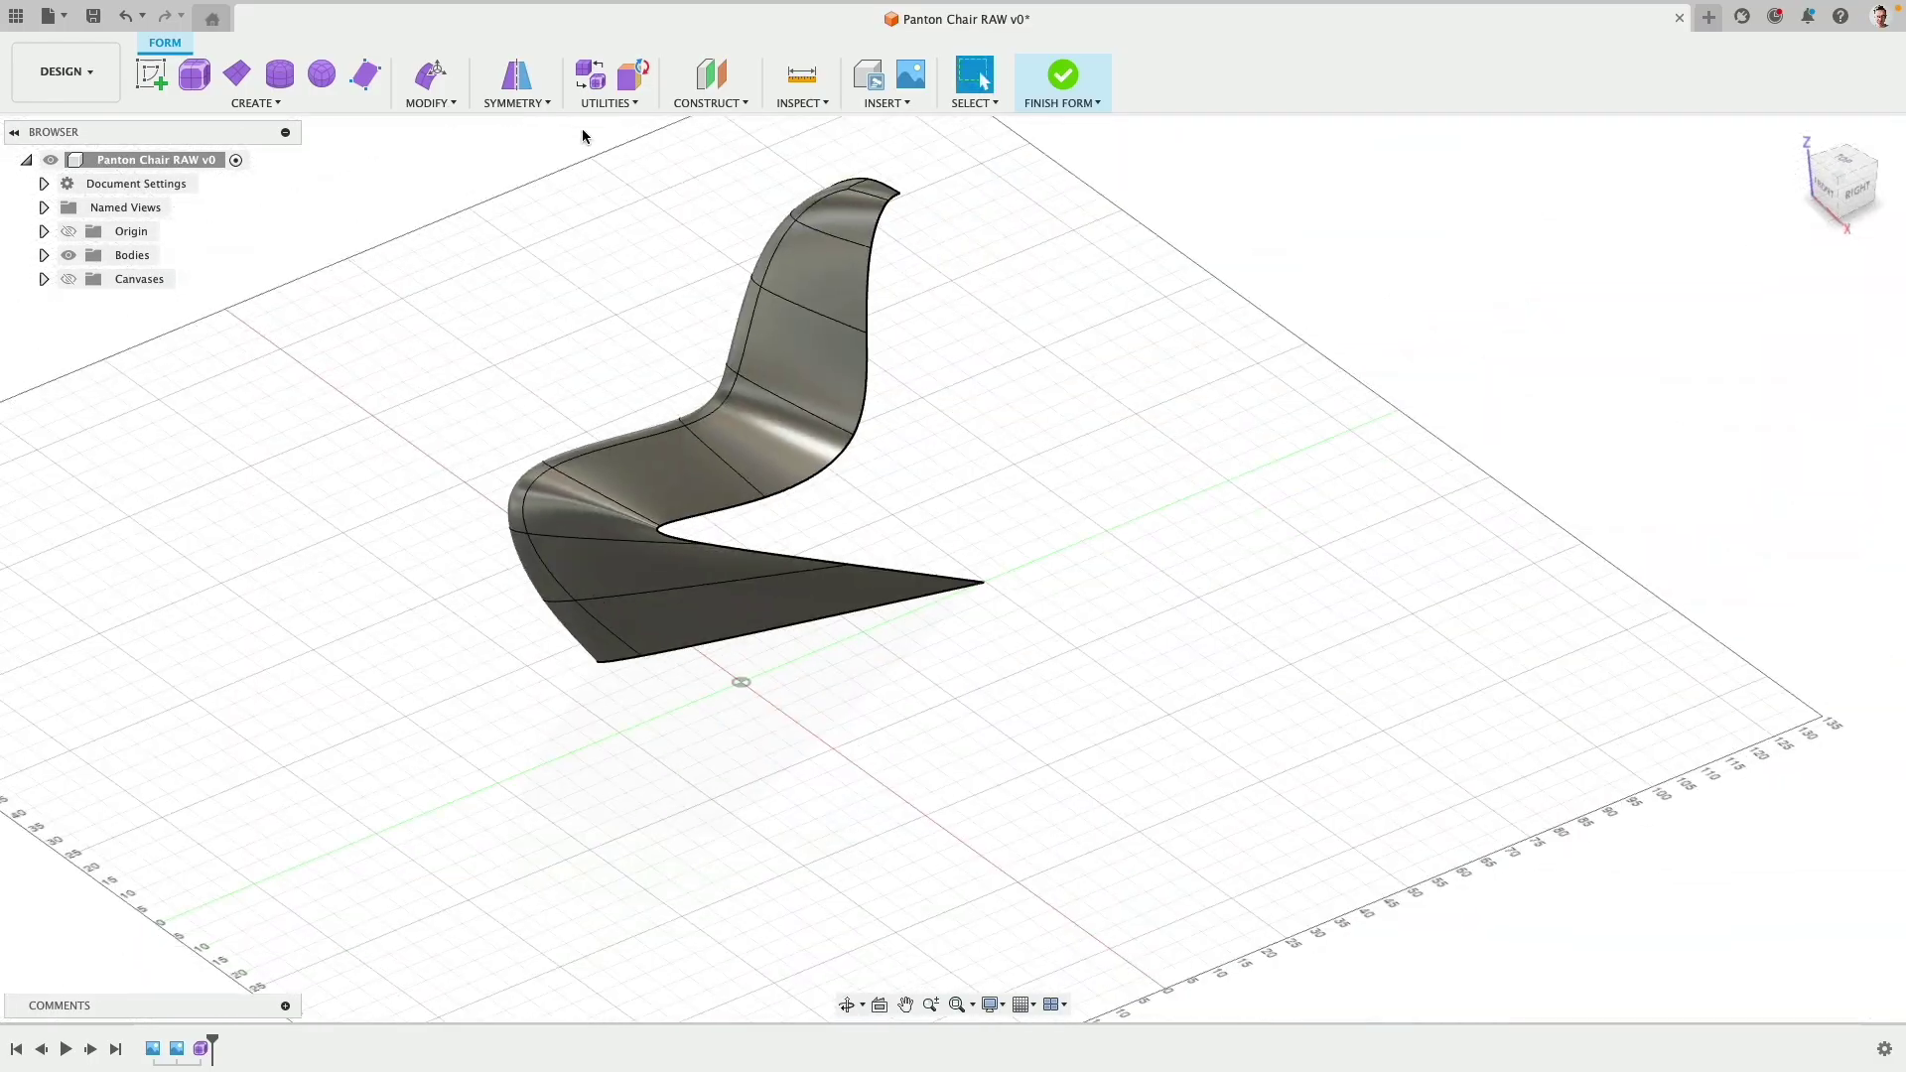
left_click(524, 103)
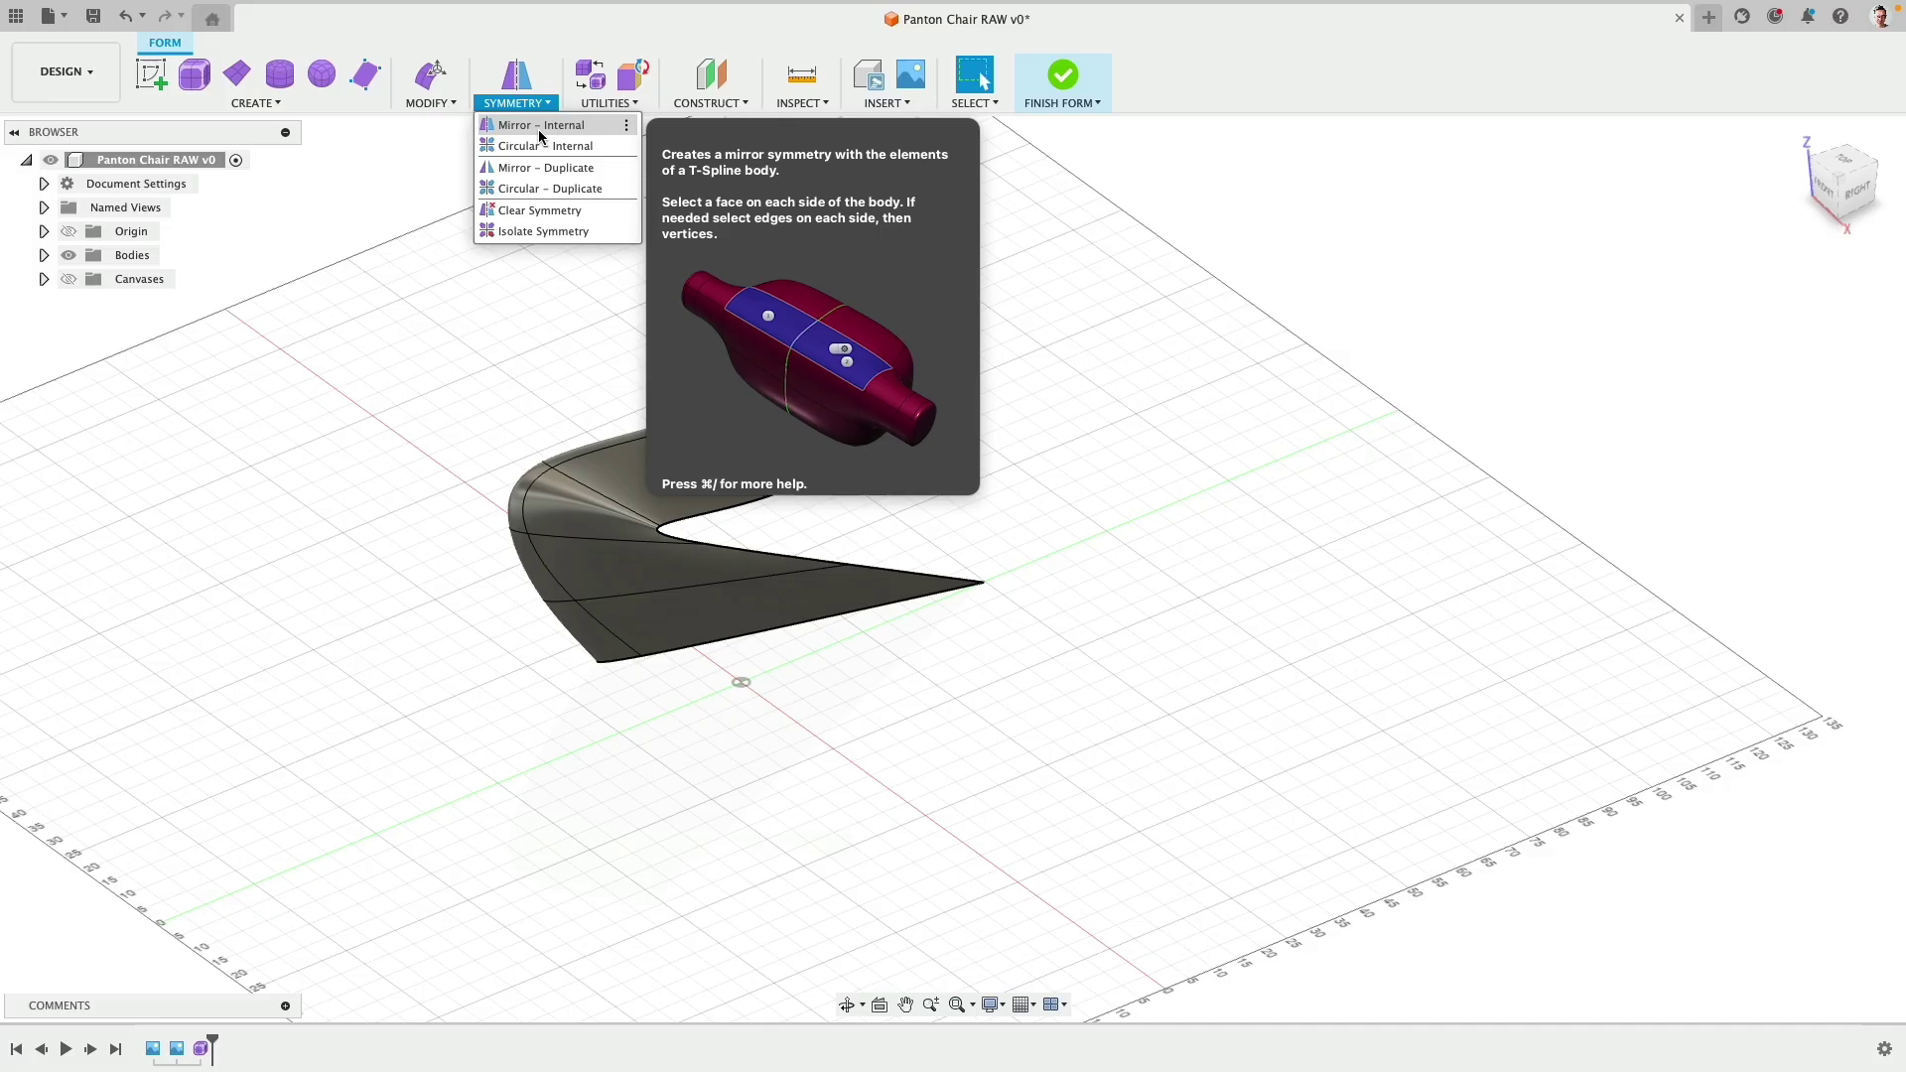
left_click(541, 129)
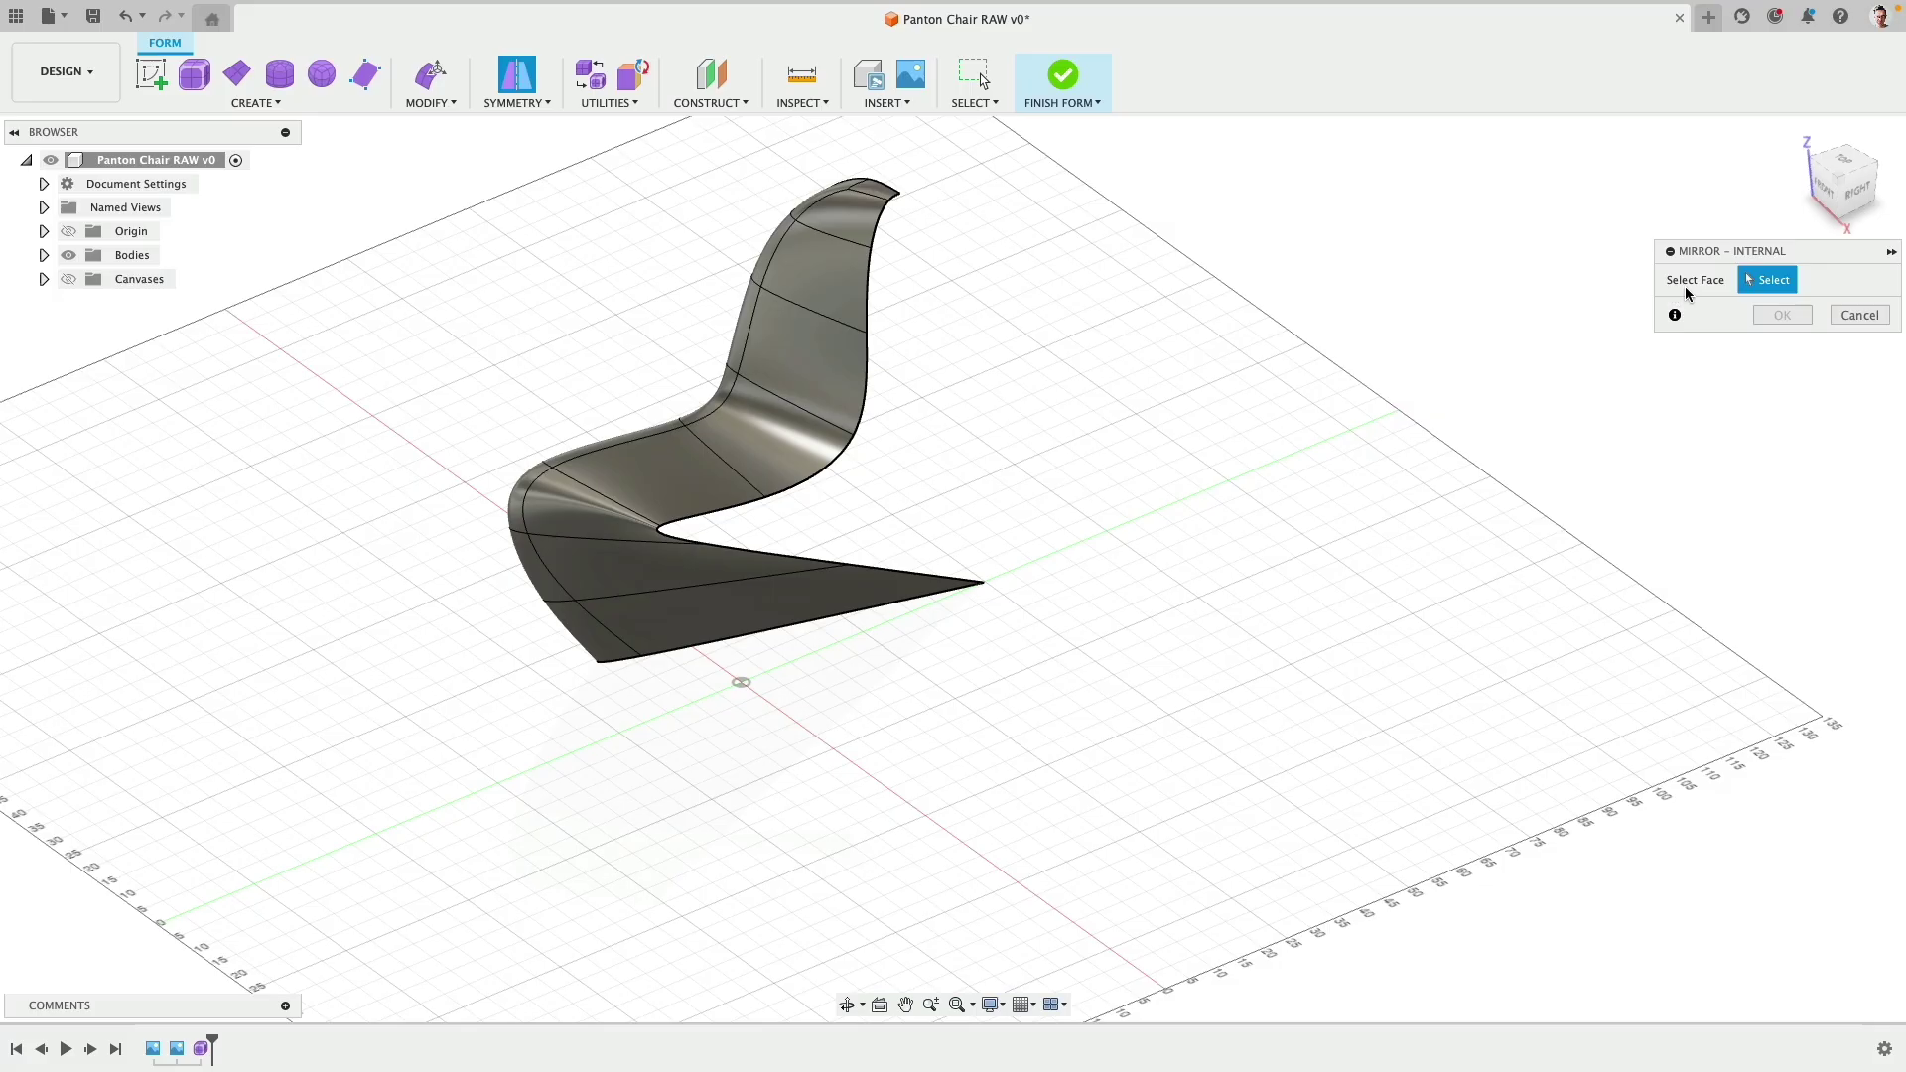
left_click(1847, 315)
Step: Mirror-duplicate the remaining half of the chair across the YZ origin plane with welding on and a 0.001 cm weld tolerance
left_click(525, 103)
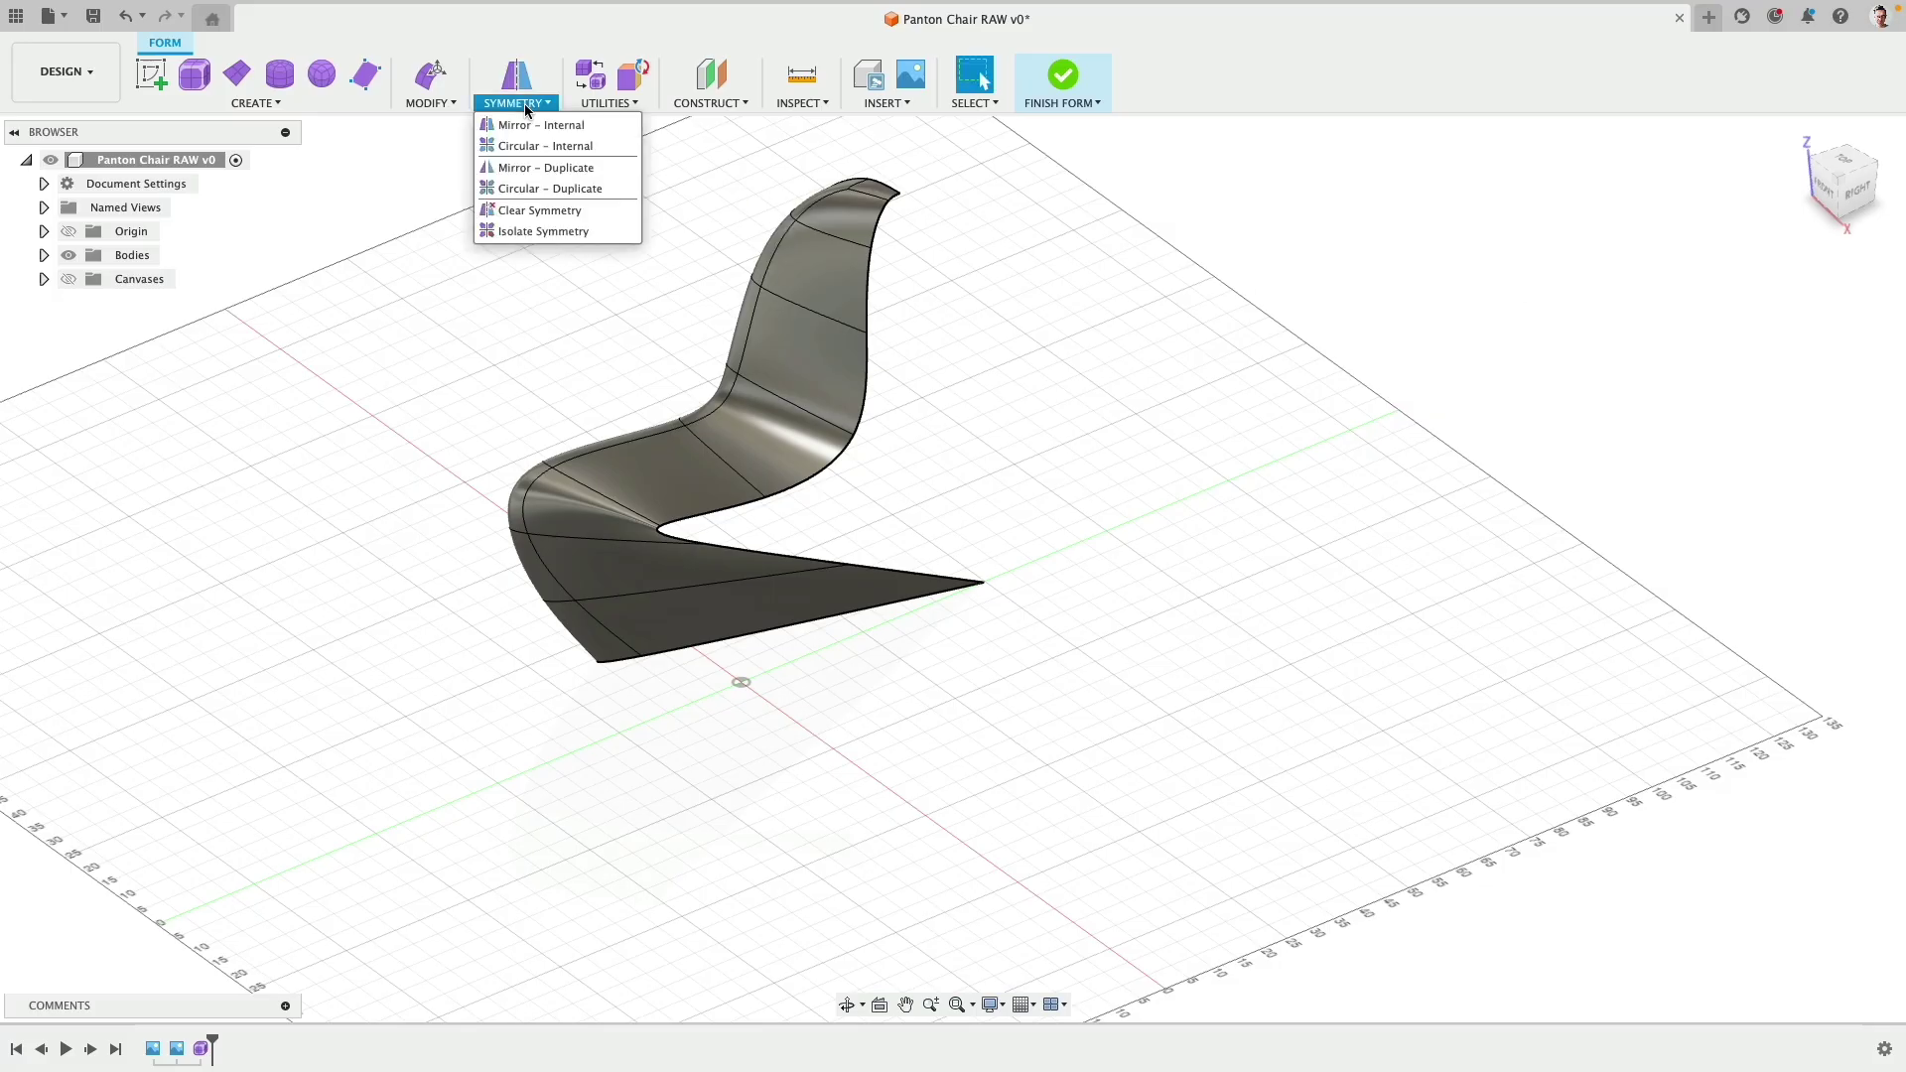
left_click(553, 164)
left_click(784, 443)
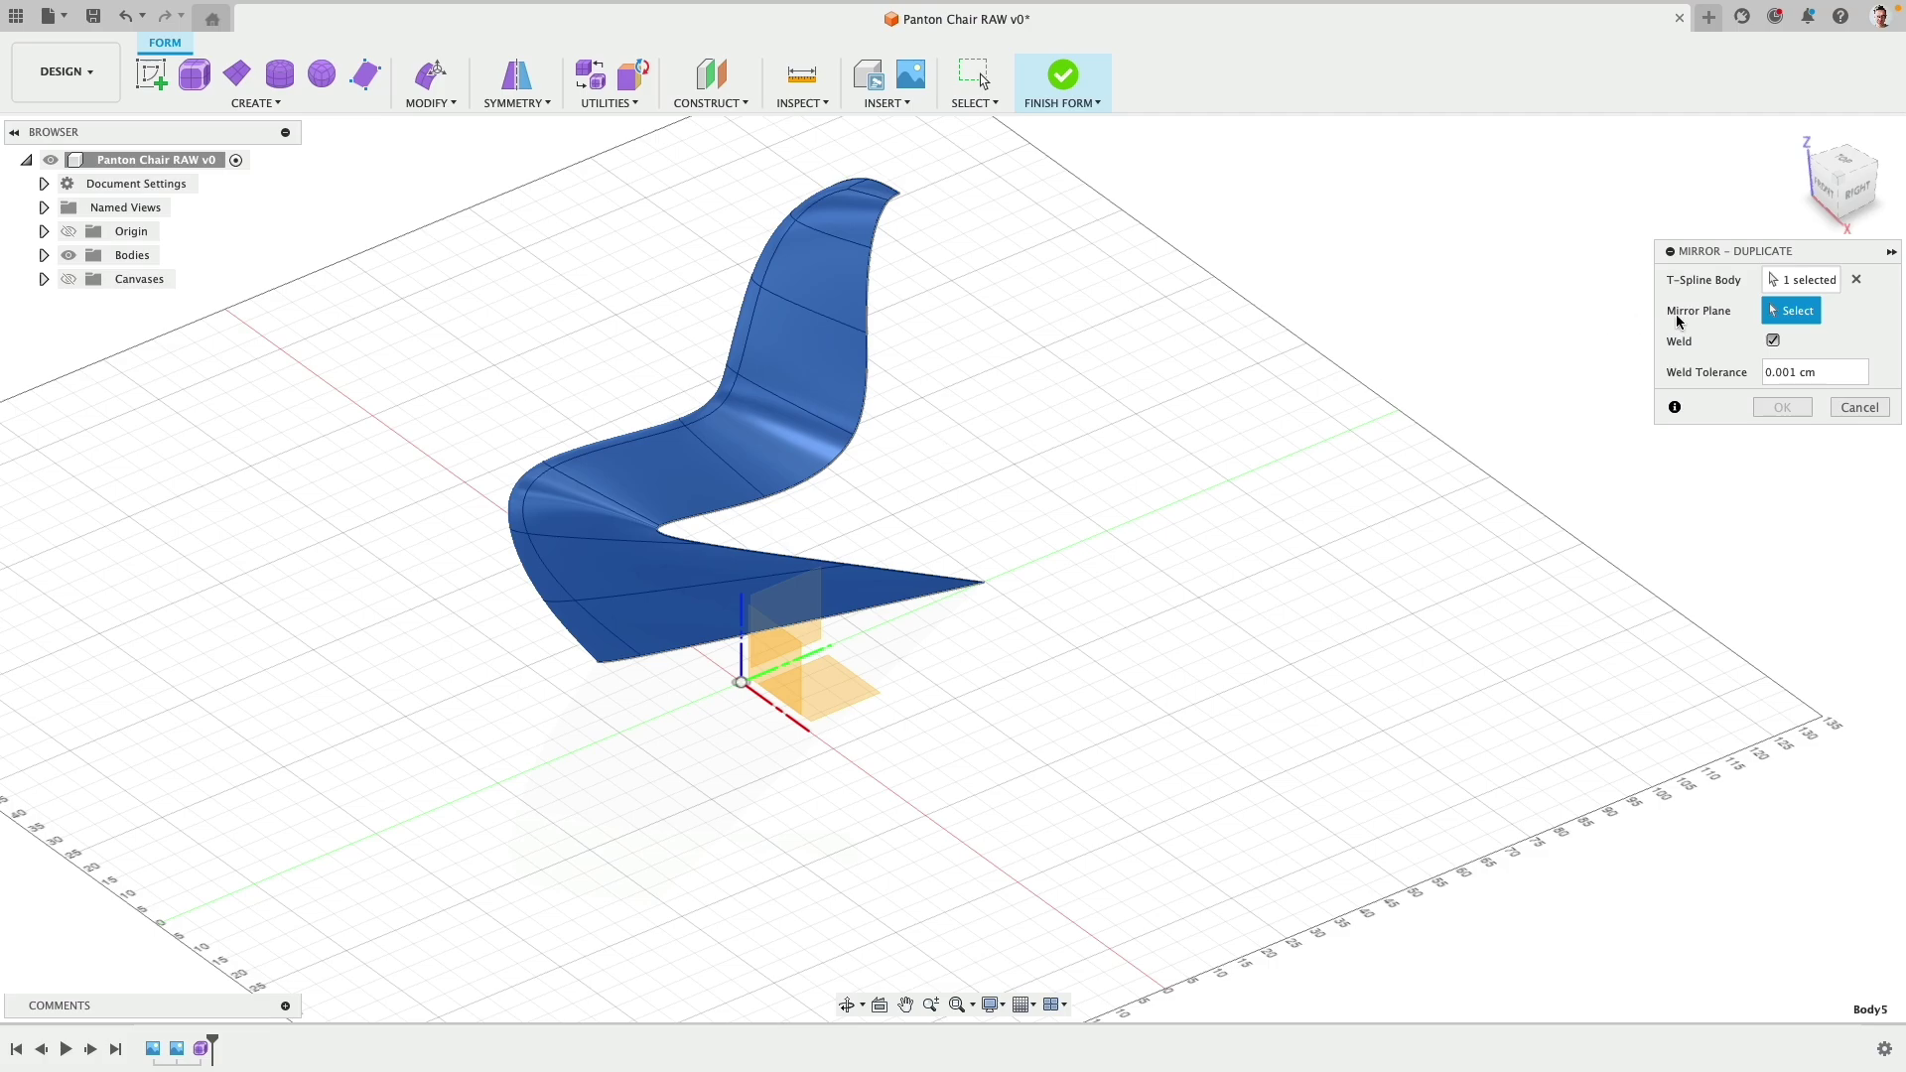
left_click(808, 633)
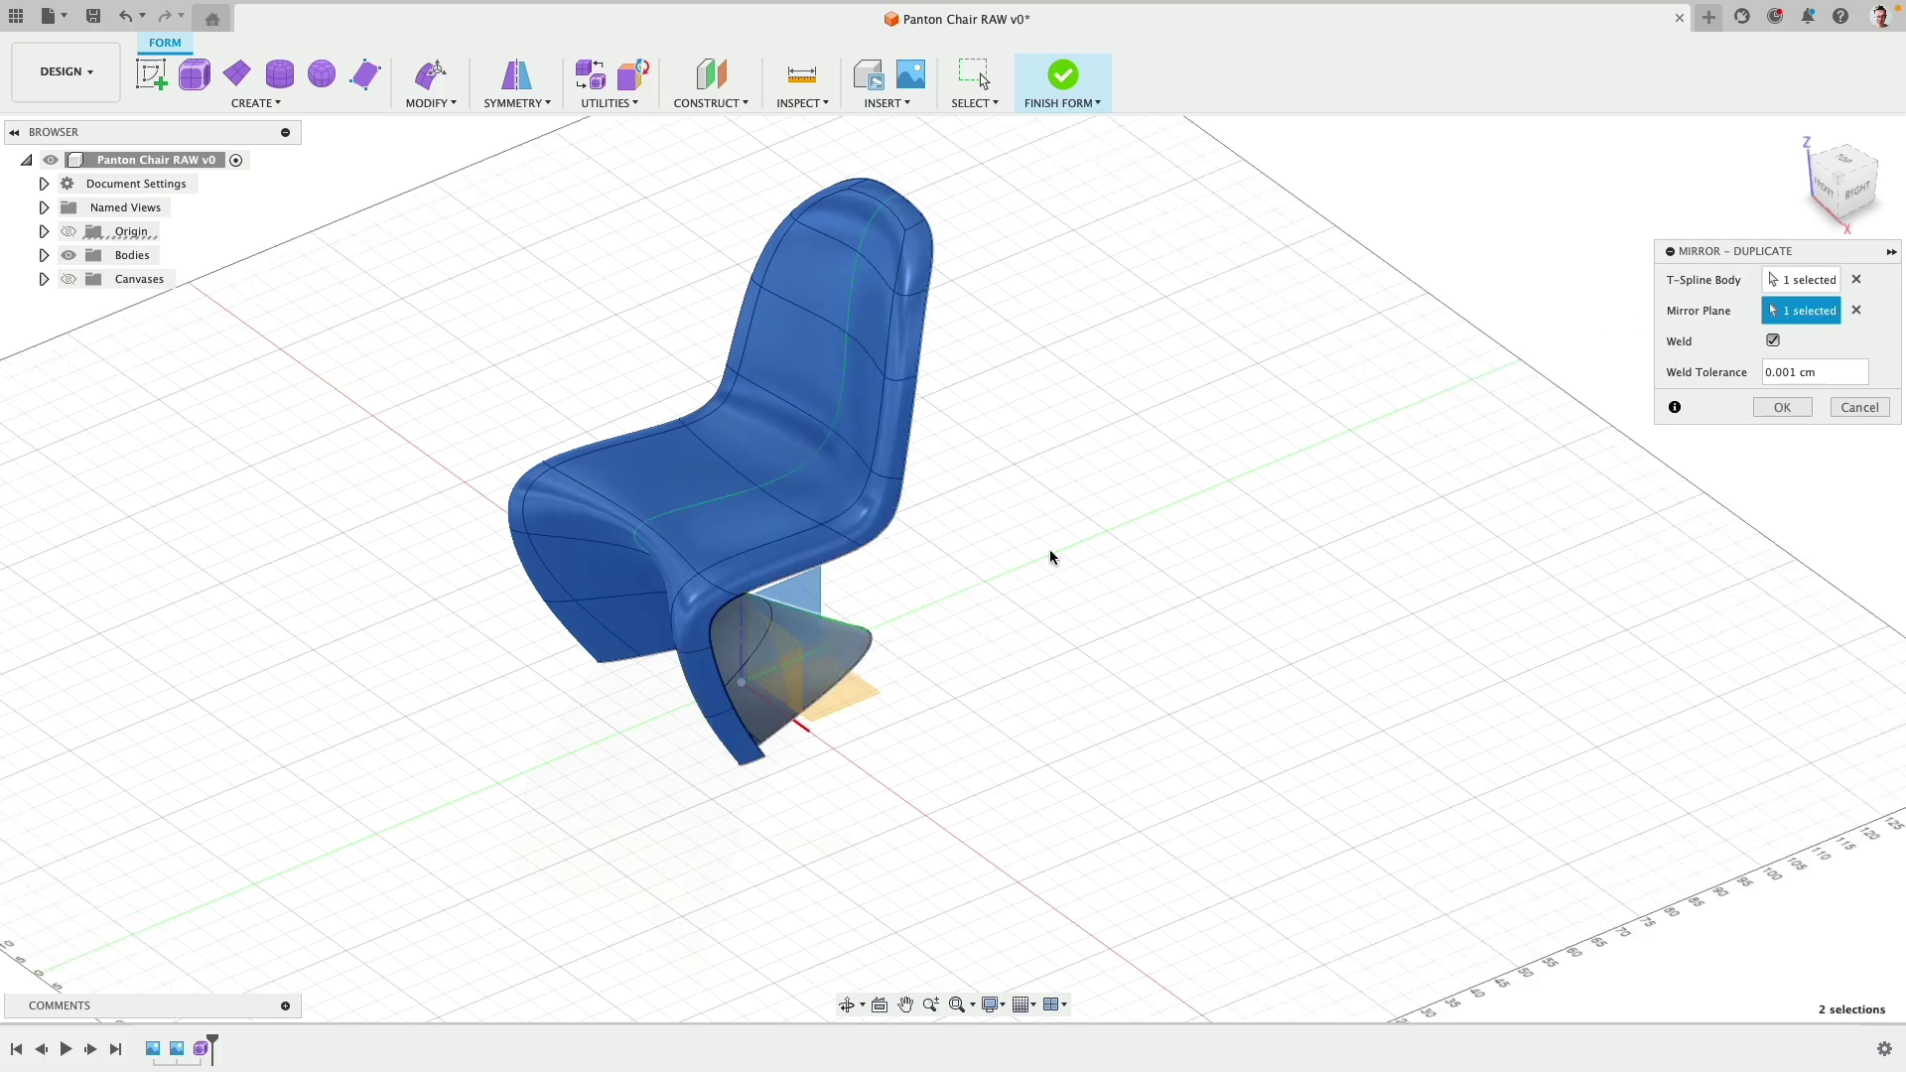
left_click(1783, 407)
Step: Try moving the outer rim edge at the bend between seat and backrest, and undo the move
middle_click_drag(1013, 563, 1147, 512, "shift")
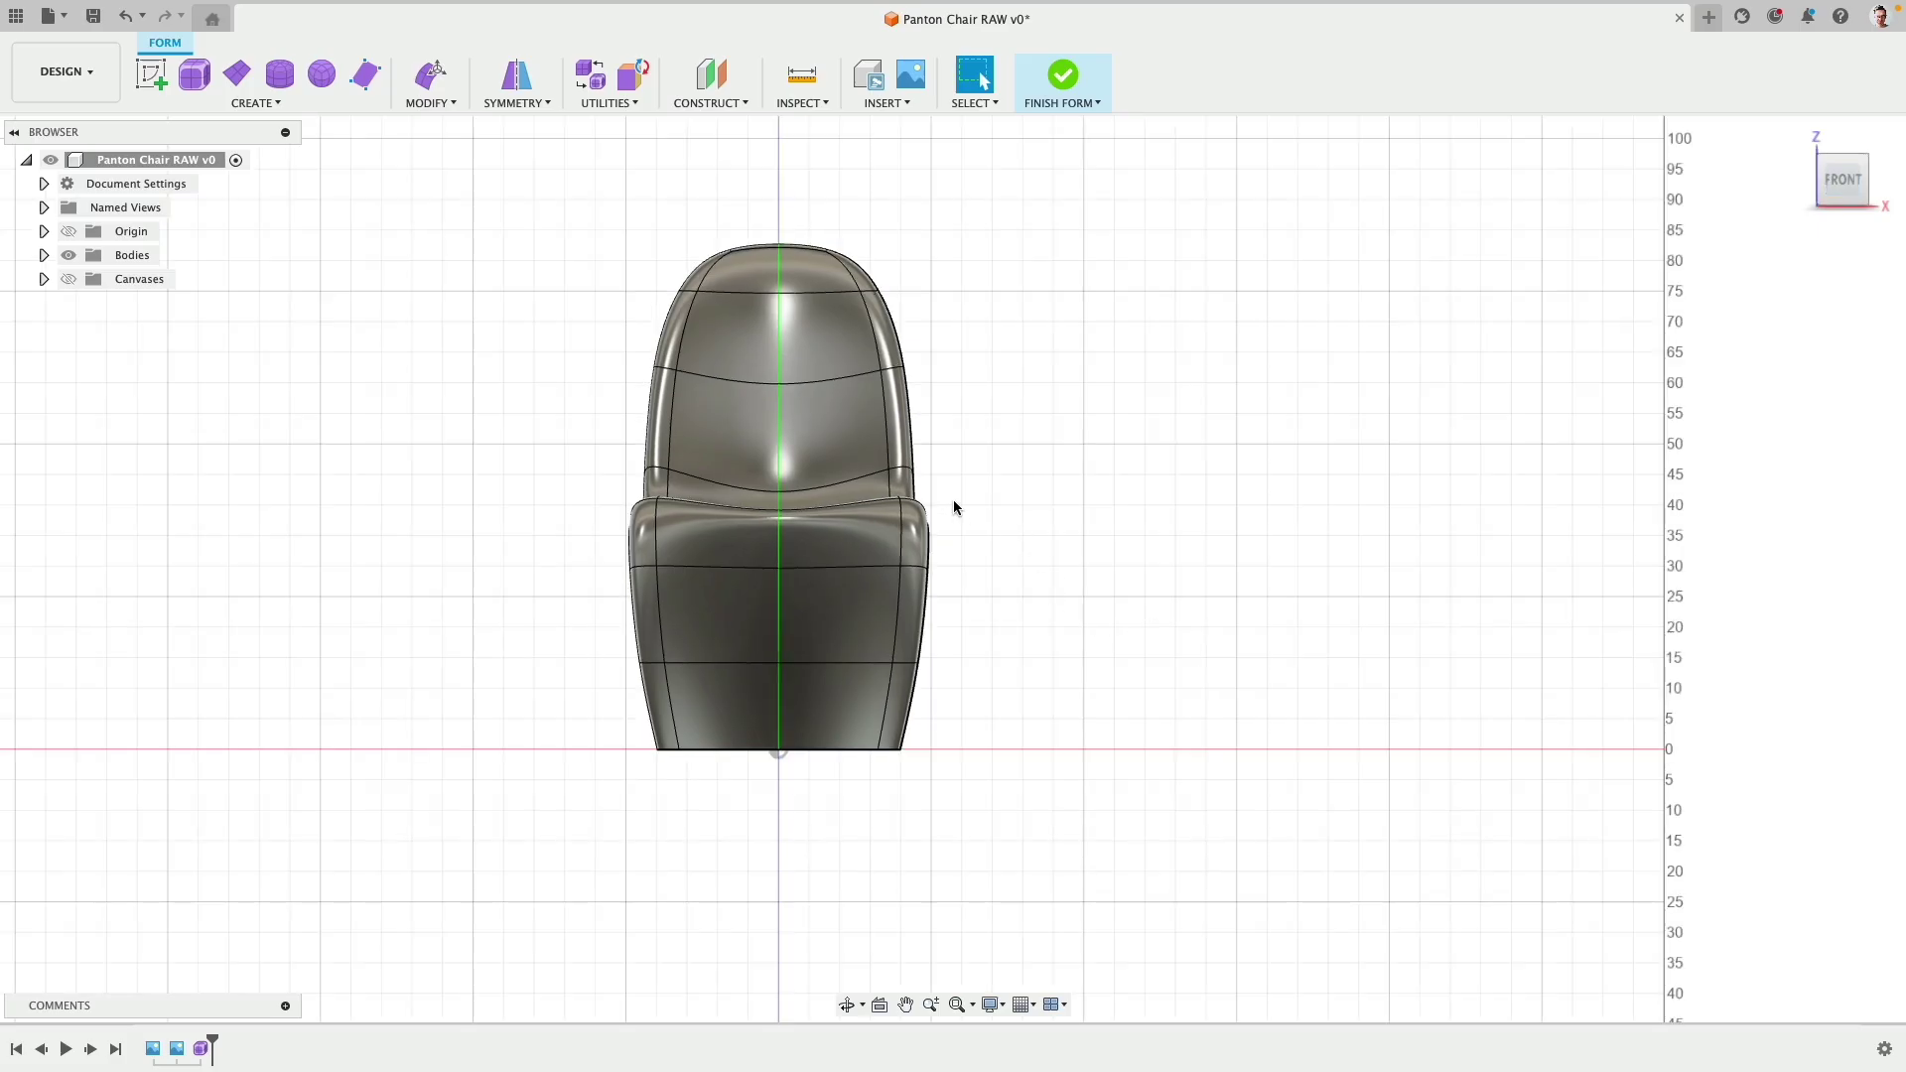
scroll(949, 503, "up", 5)
scroll(949, 505, "down", 3)
middle_click_drag(949, 504, 685, 502, "shift")
left_click(1834, 185)
scroll(1063, 445, "up", 5)
left_click(713, 543)
left_click_drag(729, 479, 1096, 668)
middle_click_drag(1218, 486, 1152, 512, "shift")
scroll(1152, 512, "down", 3)
key("super+z")
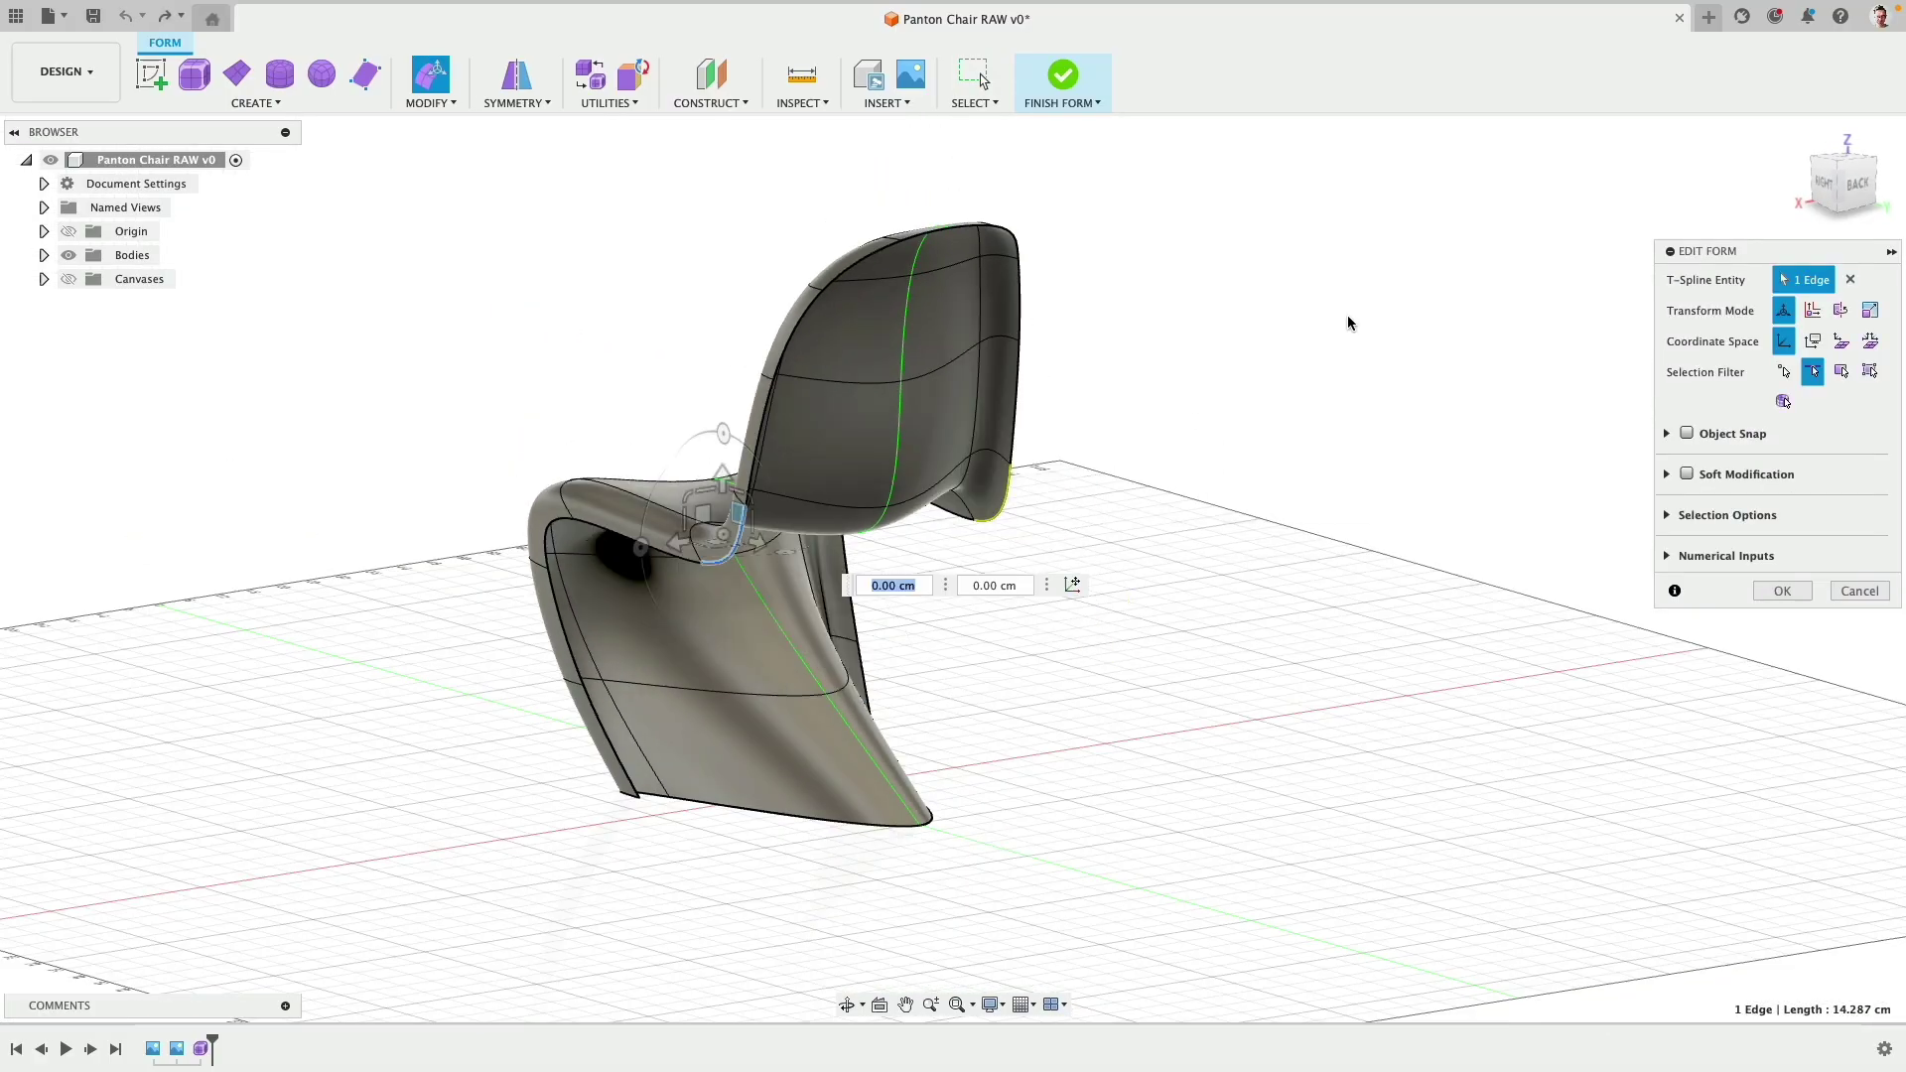
Step: Move the outer rim edge at the bend between seat and backrest about 1.09 cm forward and 1.17 cm up
middle_click_drag(473, 556, 1277, 378)
scroll(1277, 378, "up", 3)
left_click_drag(844, 588, 815, 568)
scroll(938, 476, "down", 3)
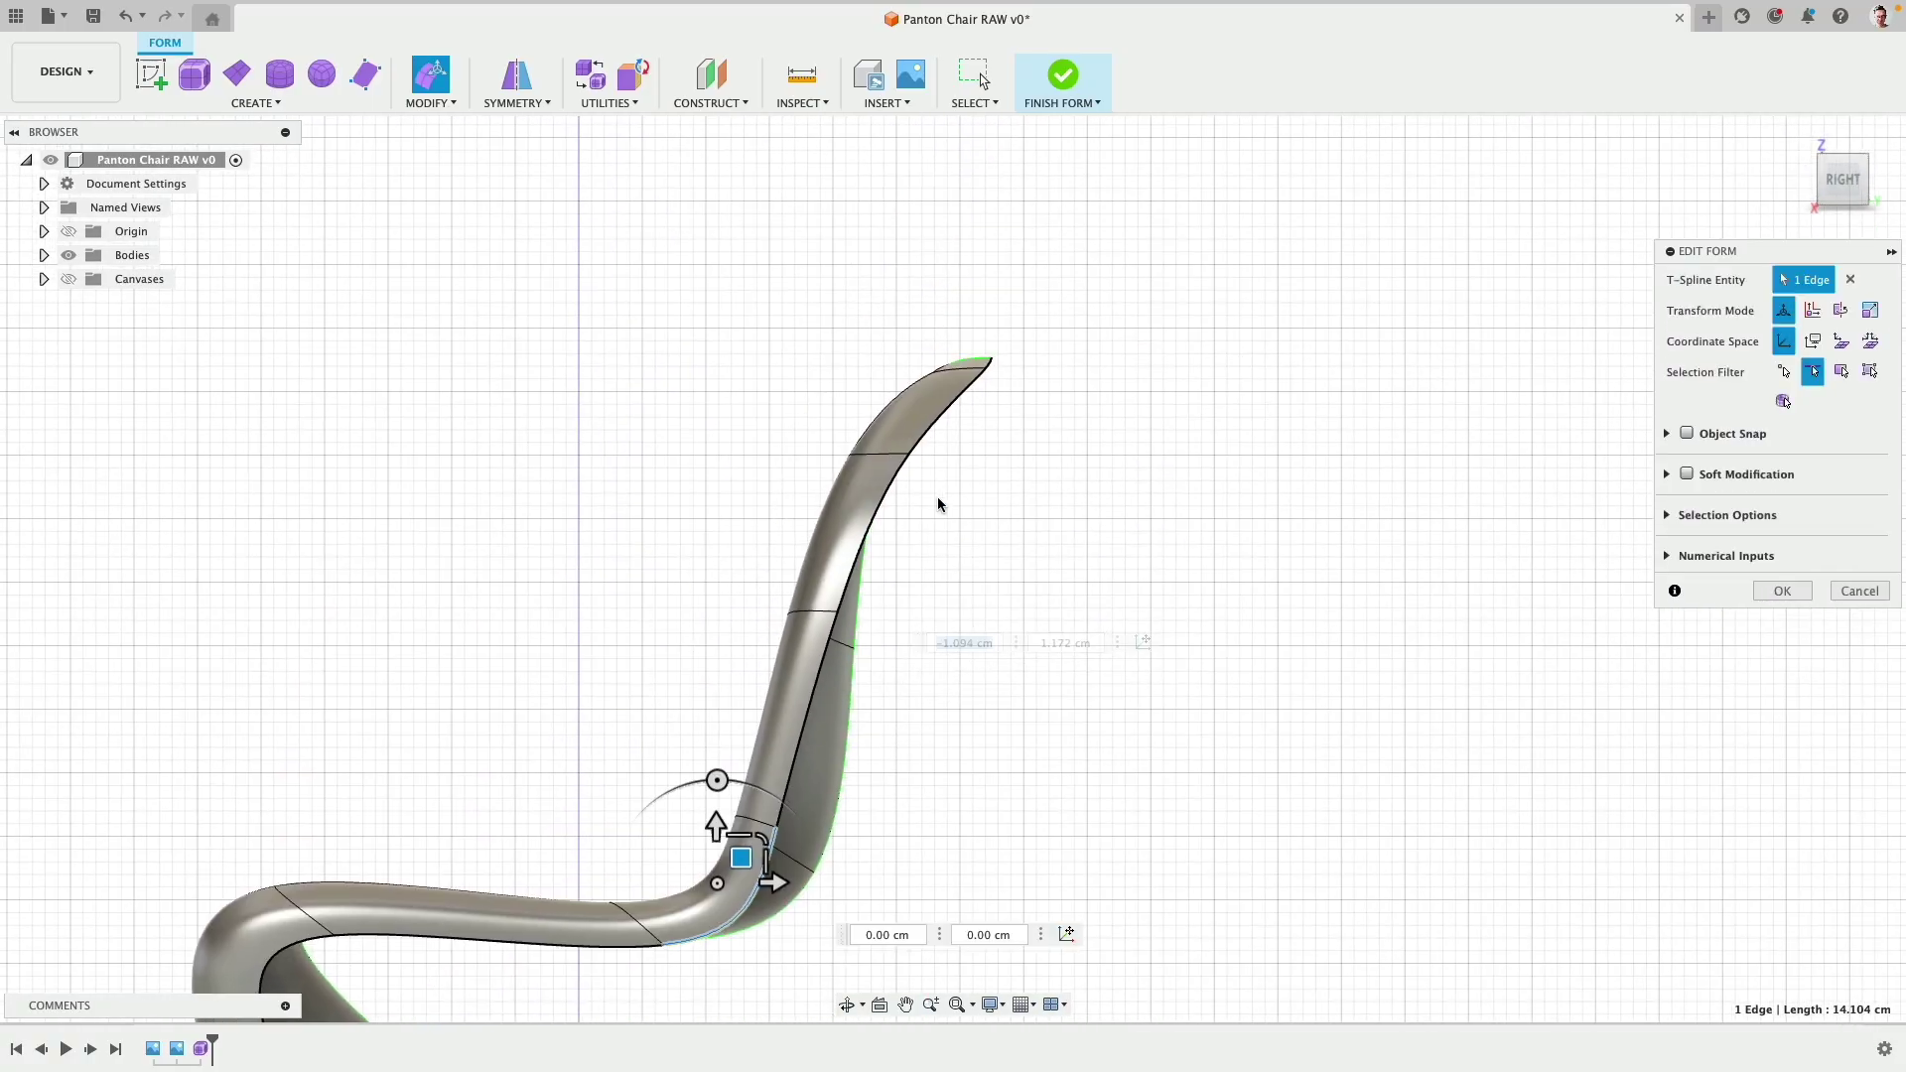
Step: Select the three outer rim edges along the upper side of the backrest and move them slightly forward
left_click(945, 411)
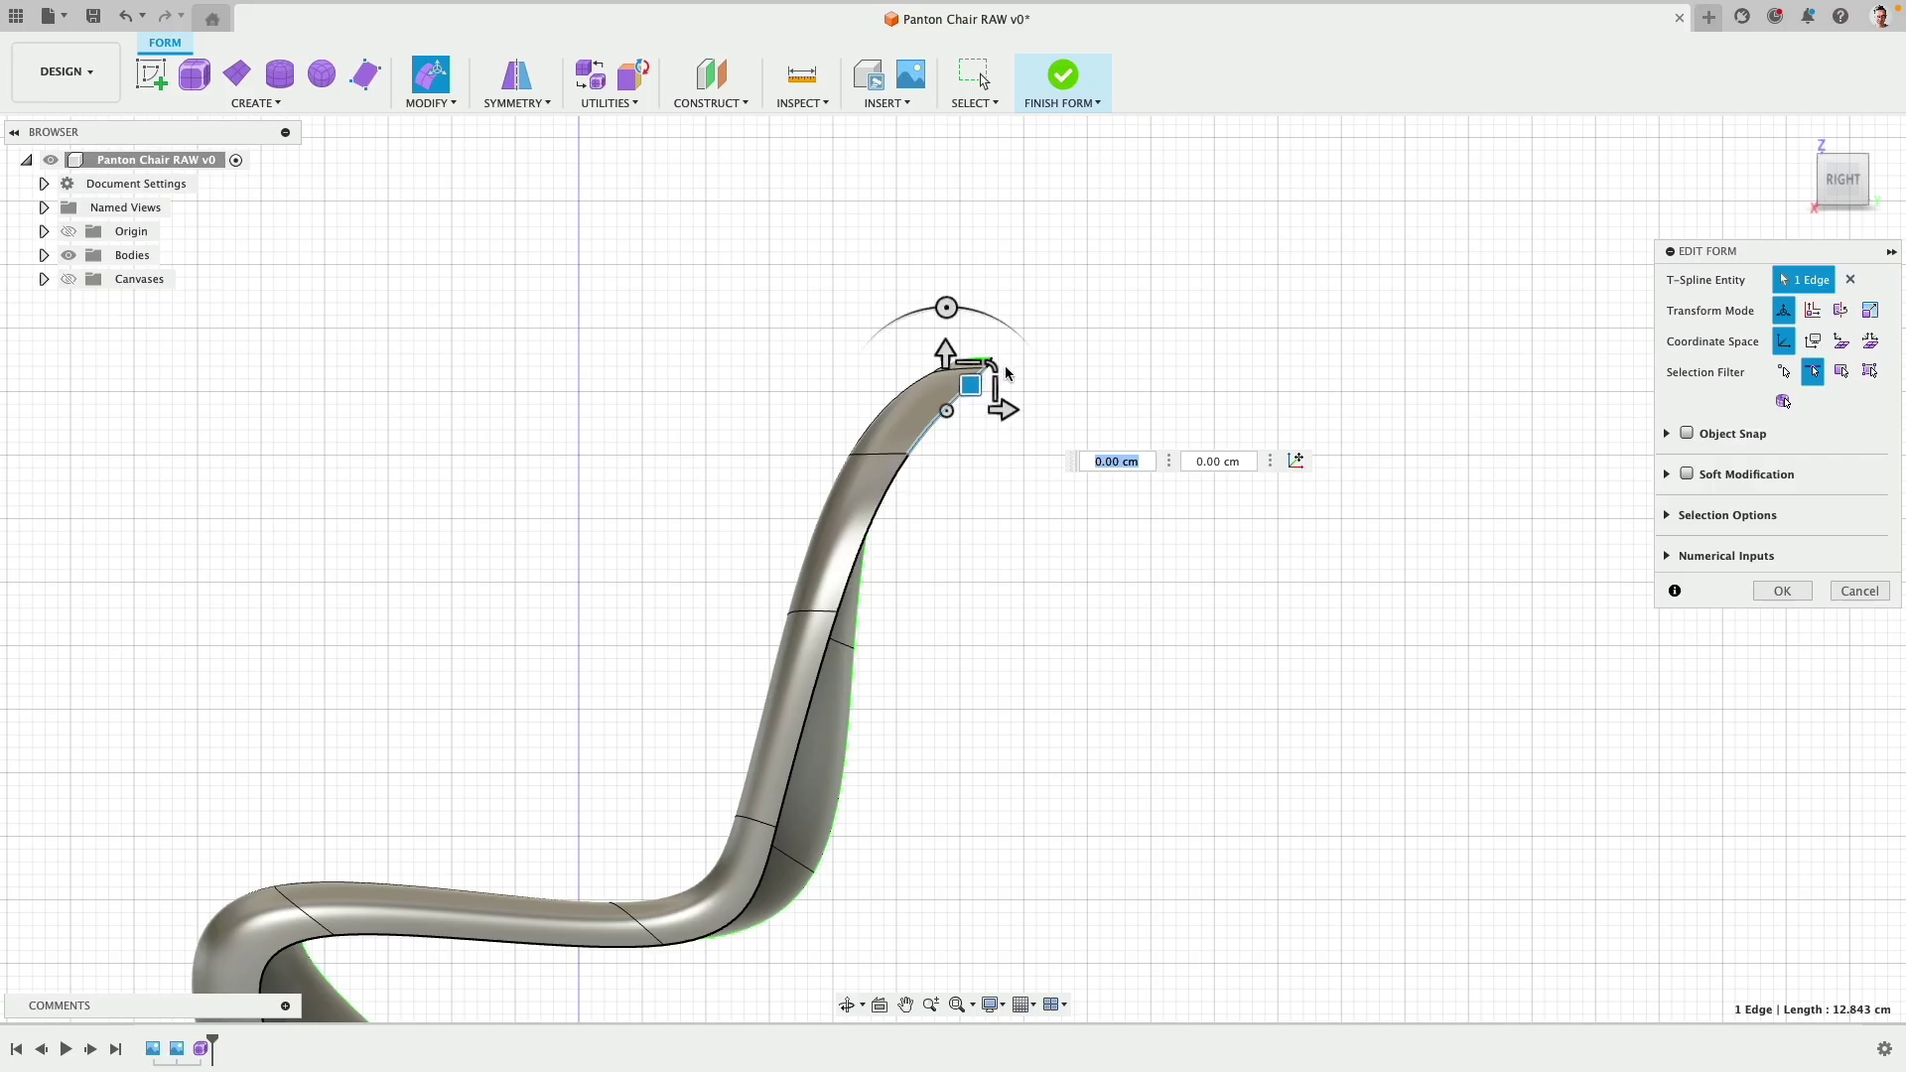
scroll(990, 369, "up", 3)
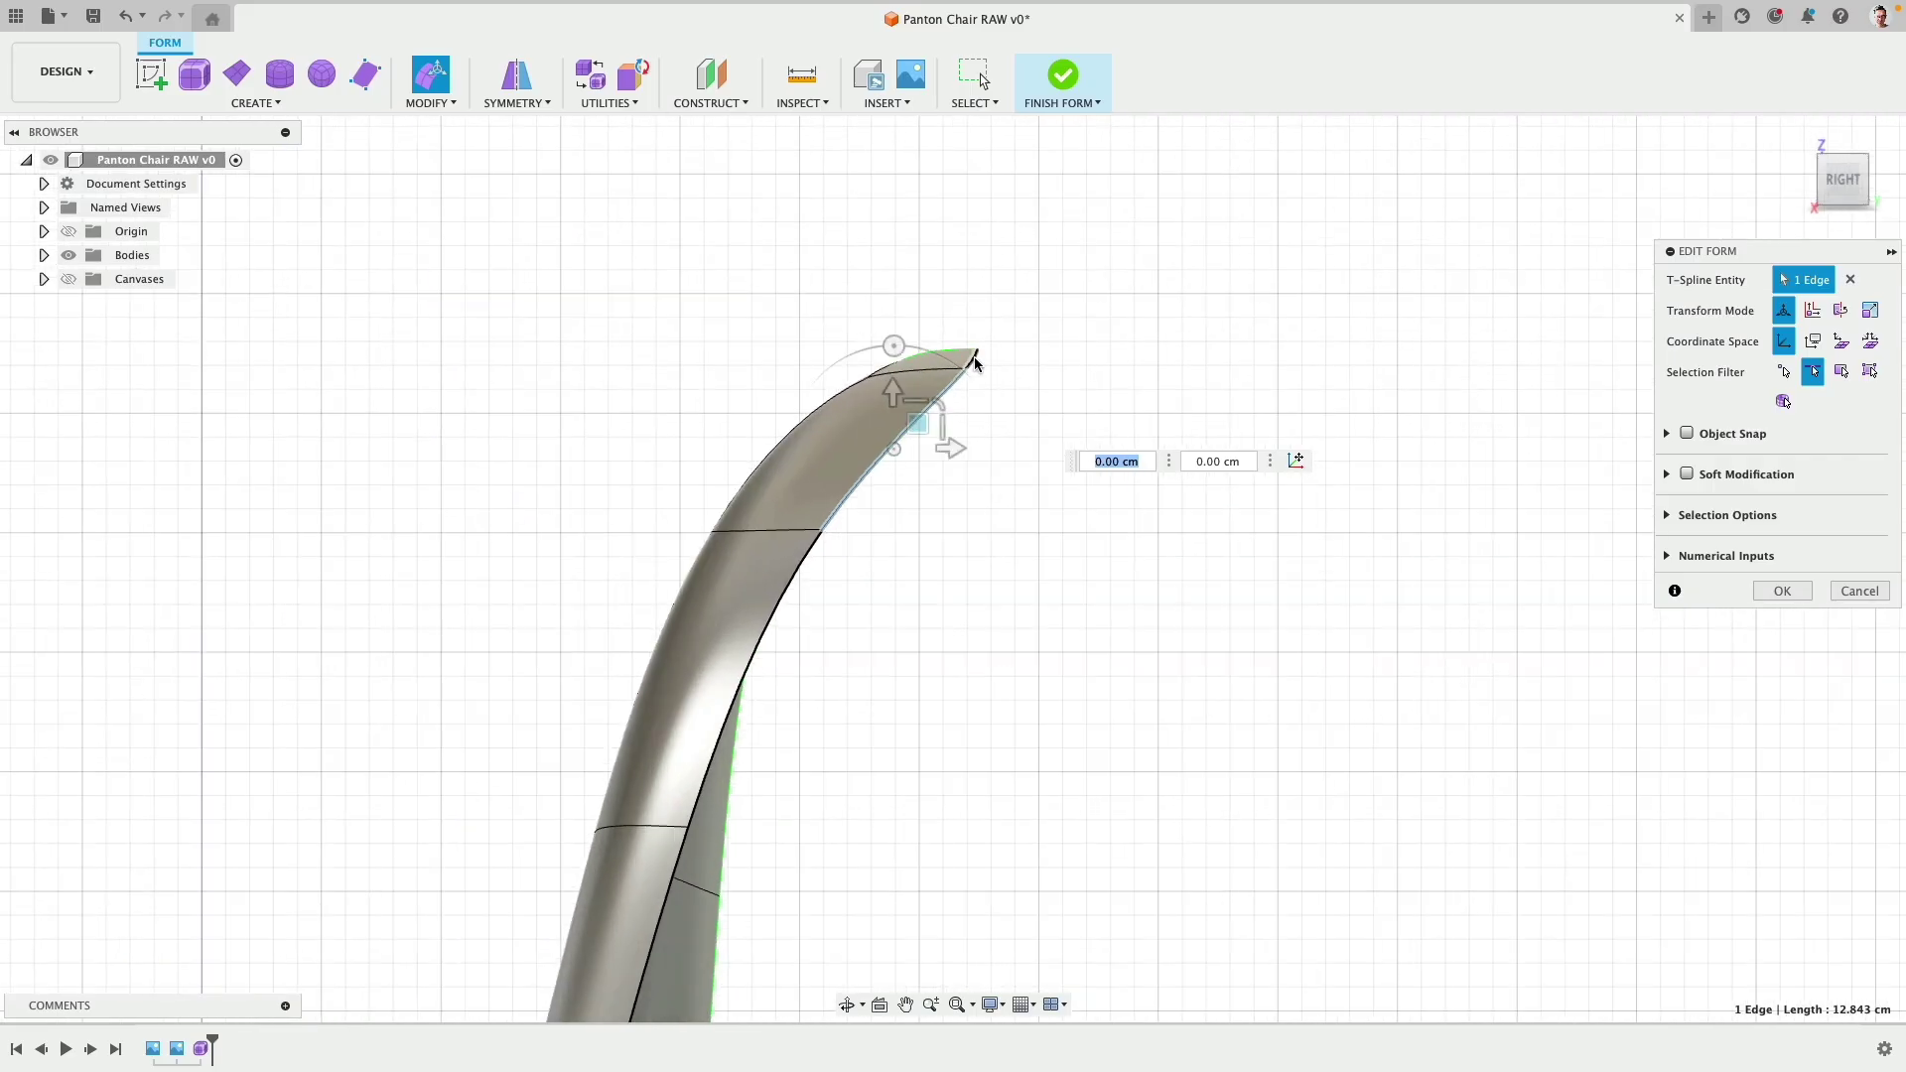
left_click(792, 586, "shift")
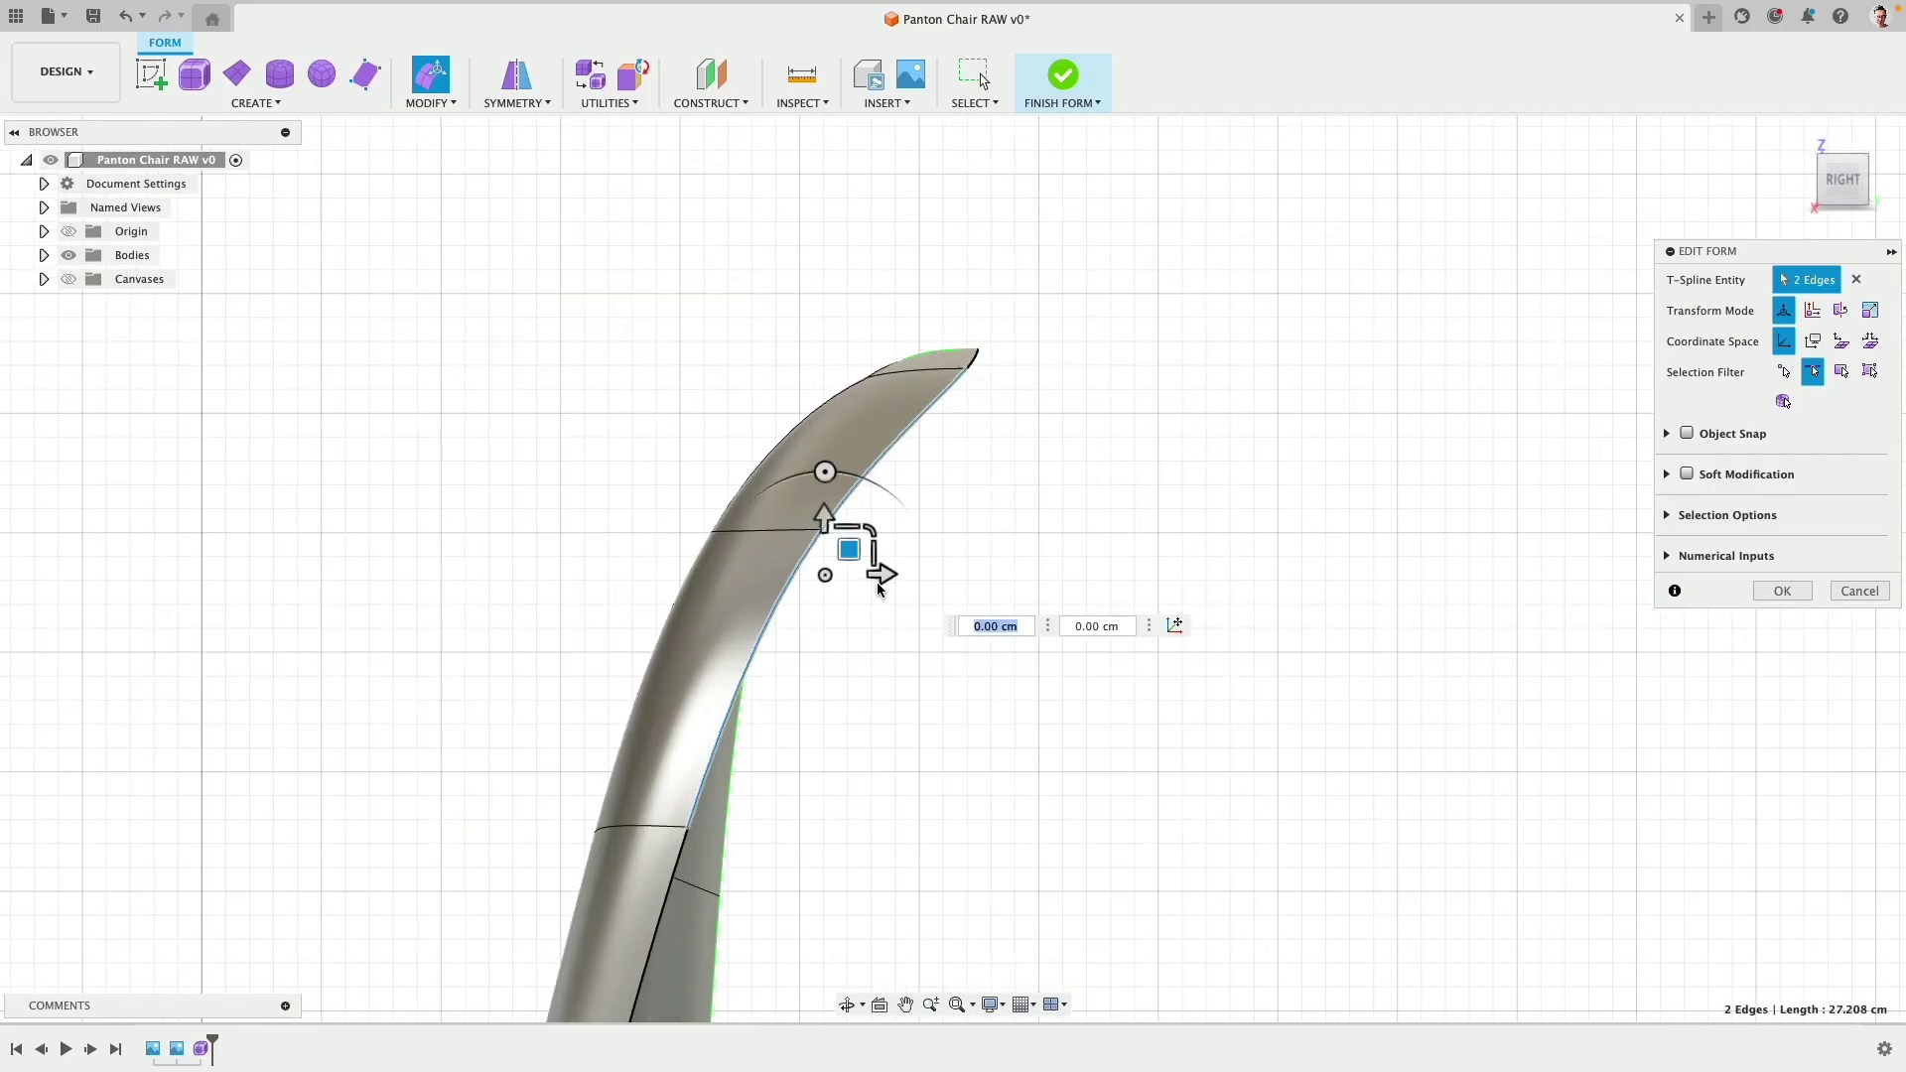
left_click(975, 366, "shift")
left_click_drag(914, 511, 880, 518)
scroll(840, 733, "down", 3)
middle_click_drag(840, 733, 1004, 277)
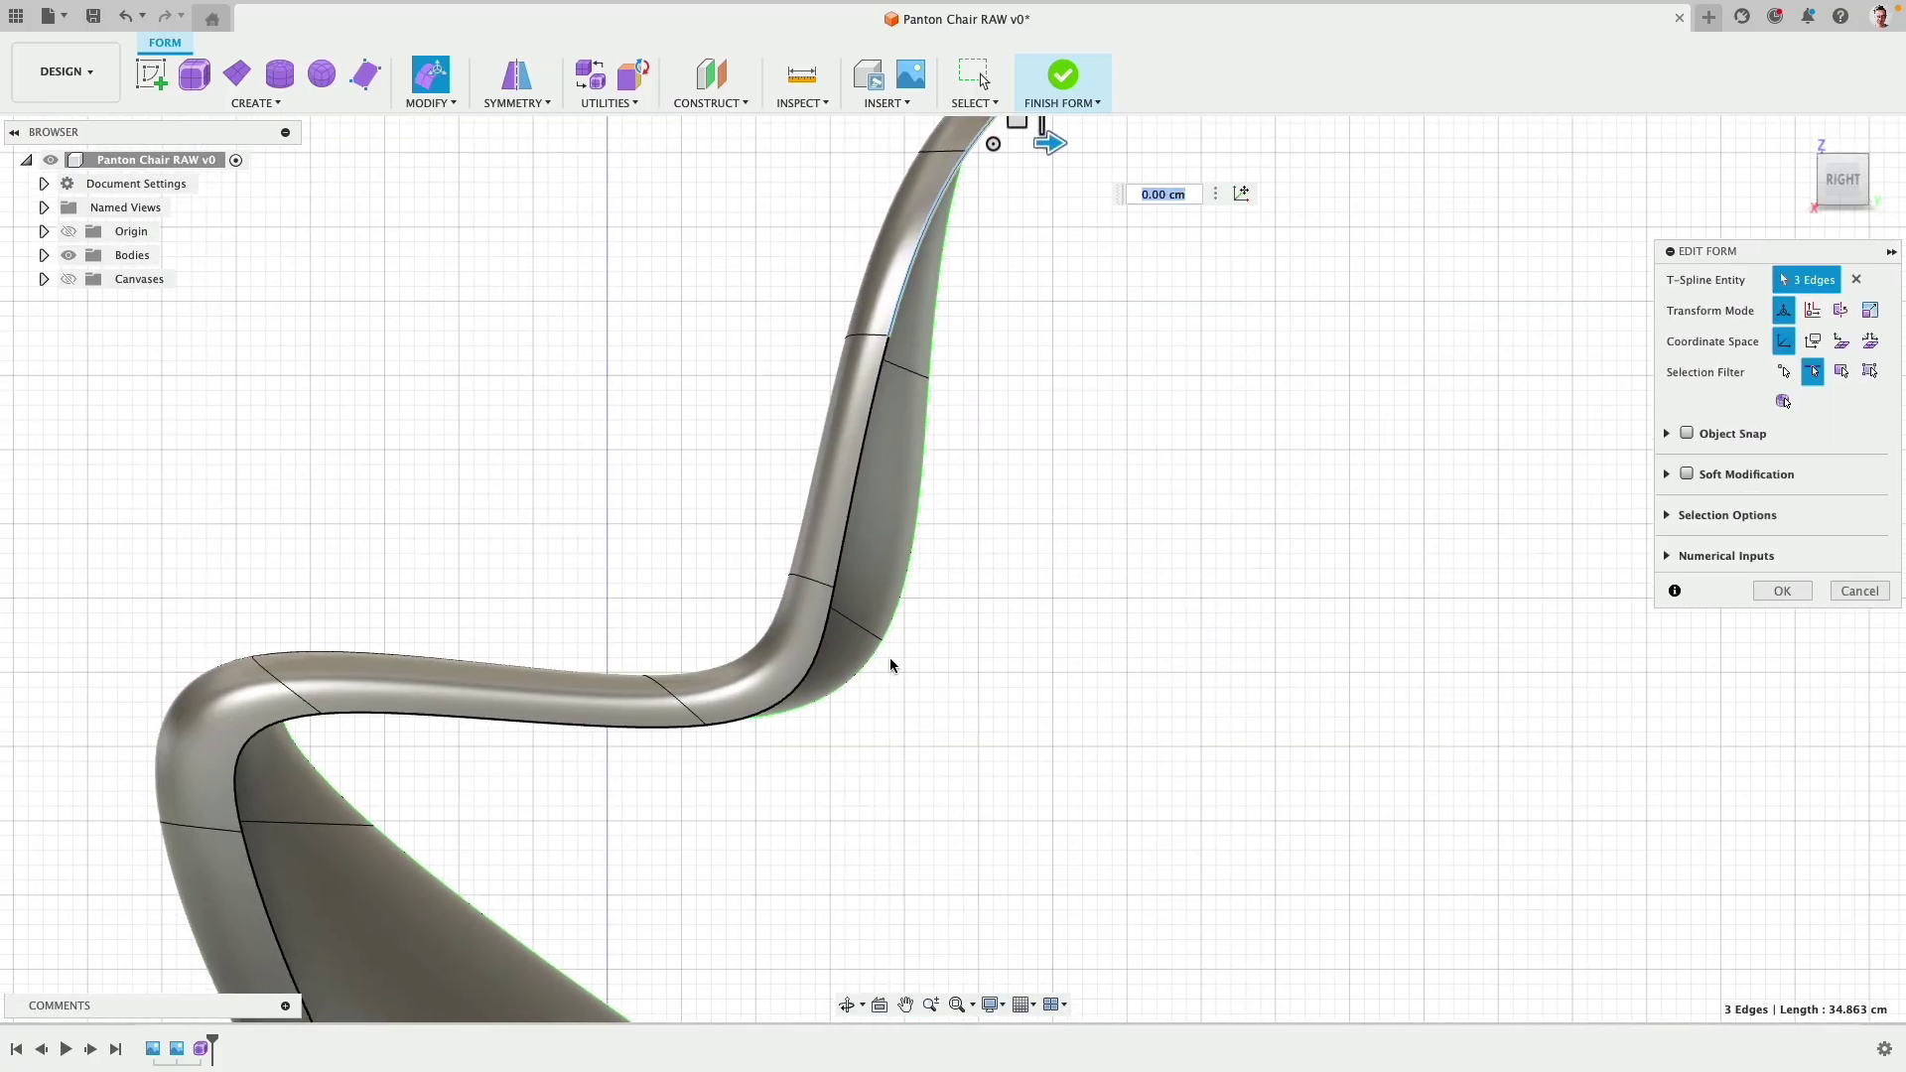
Step: Move the rim edge at the seat-to-backrest bend another 1.203 cm forward, raise it slightly and confirm the form edits
left_click(829, 632)
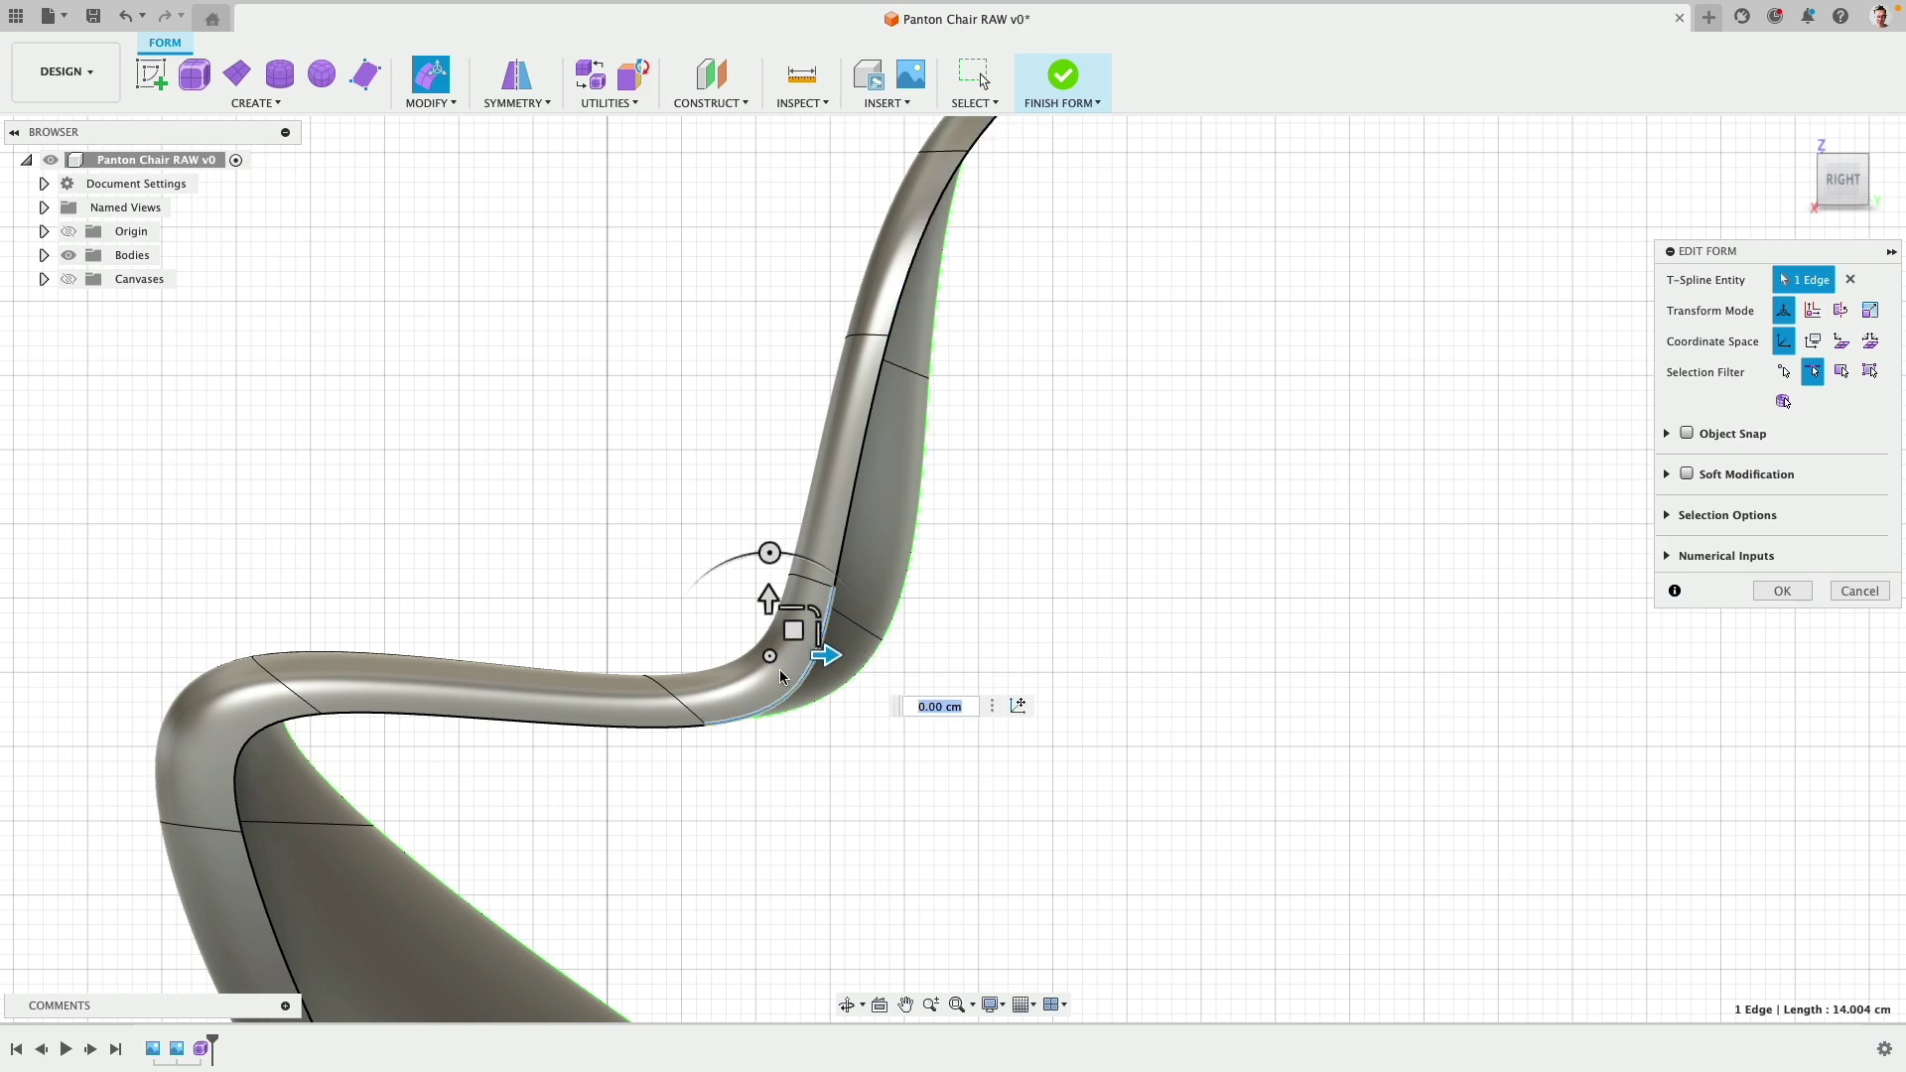
left_click_drag(837, 665, 813, 660)
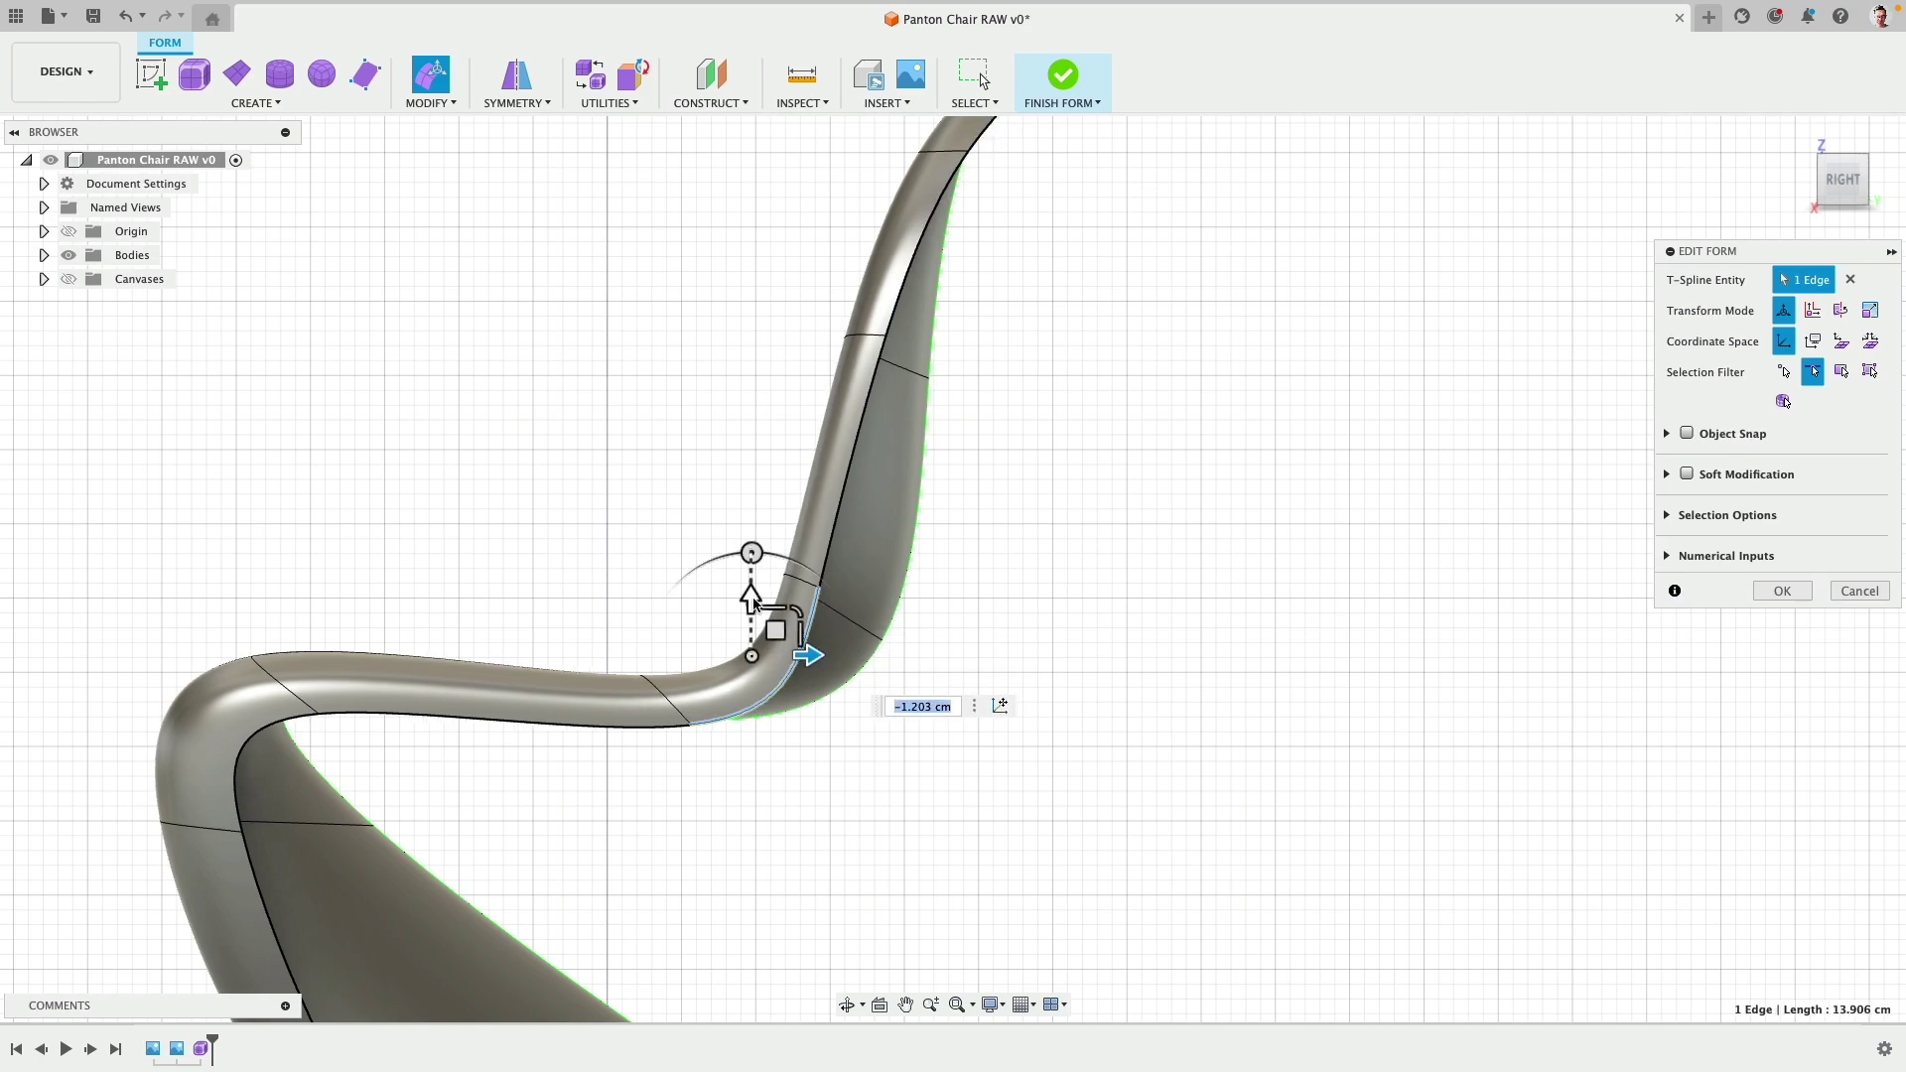
left_click_drag(751, 599, 751, 582)
scroll(622, 847, "down", 3)
middle_click_drag(622, 846, 777, 586)
scroll(842, 712, "down", 2)
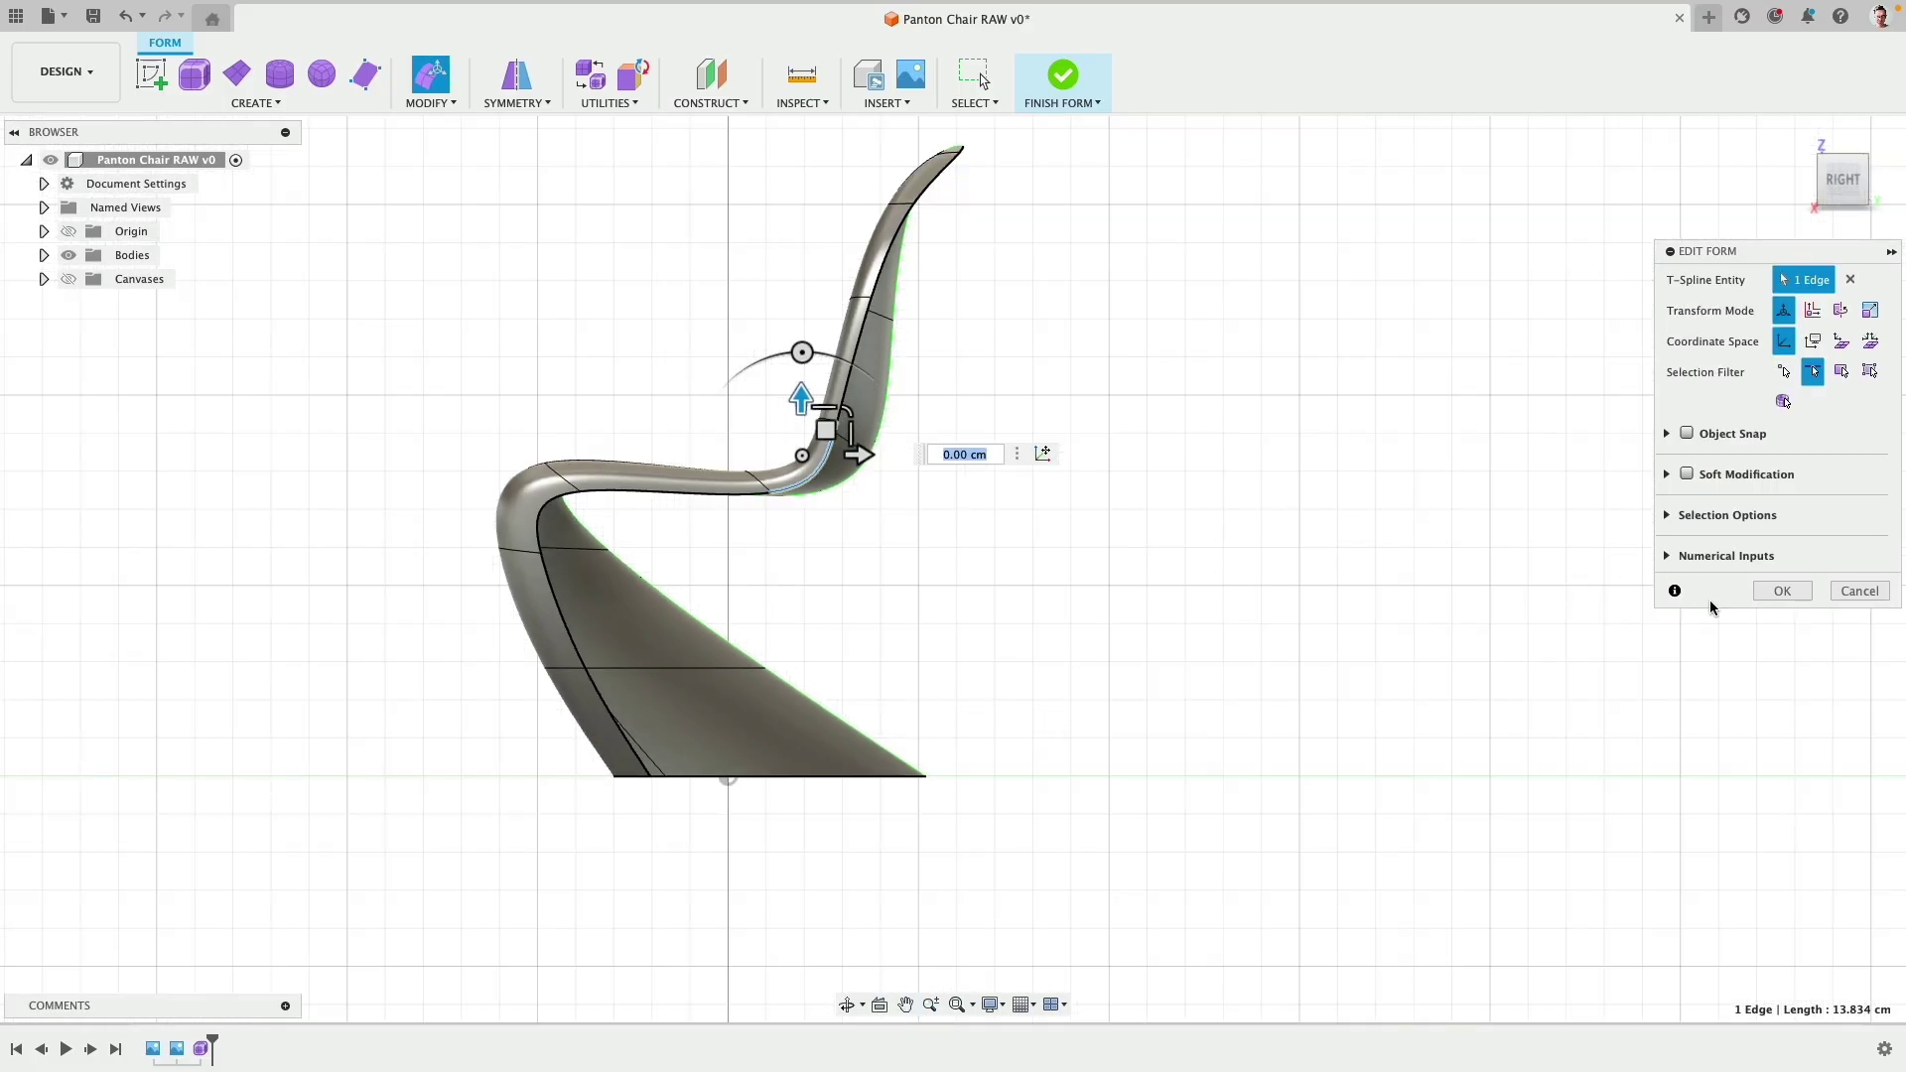
left_click(1766, 592)
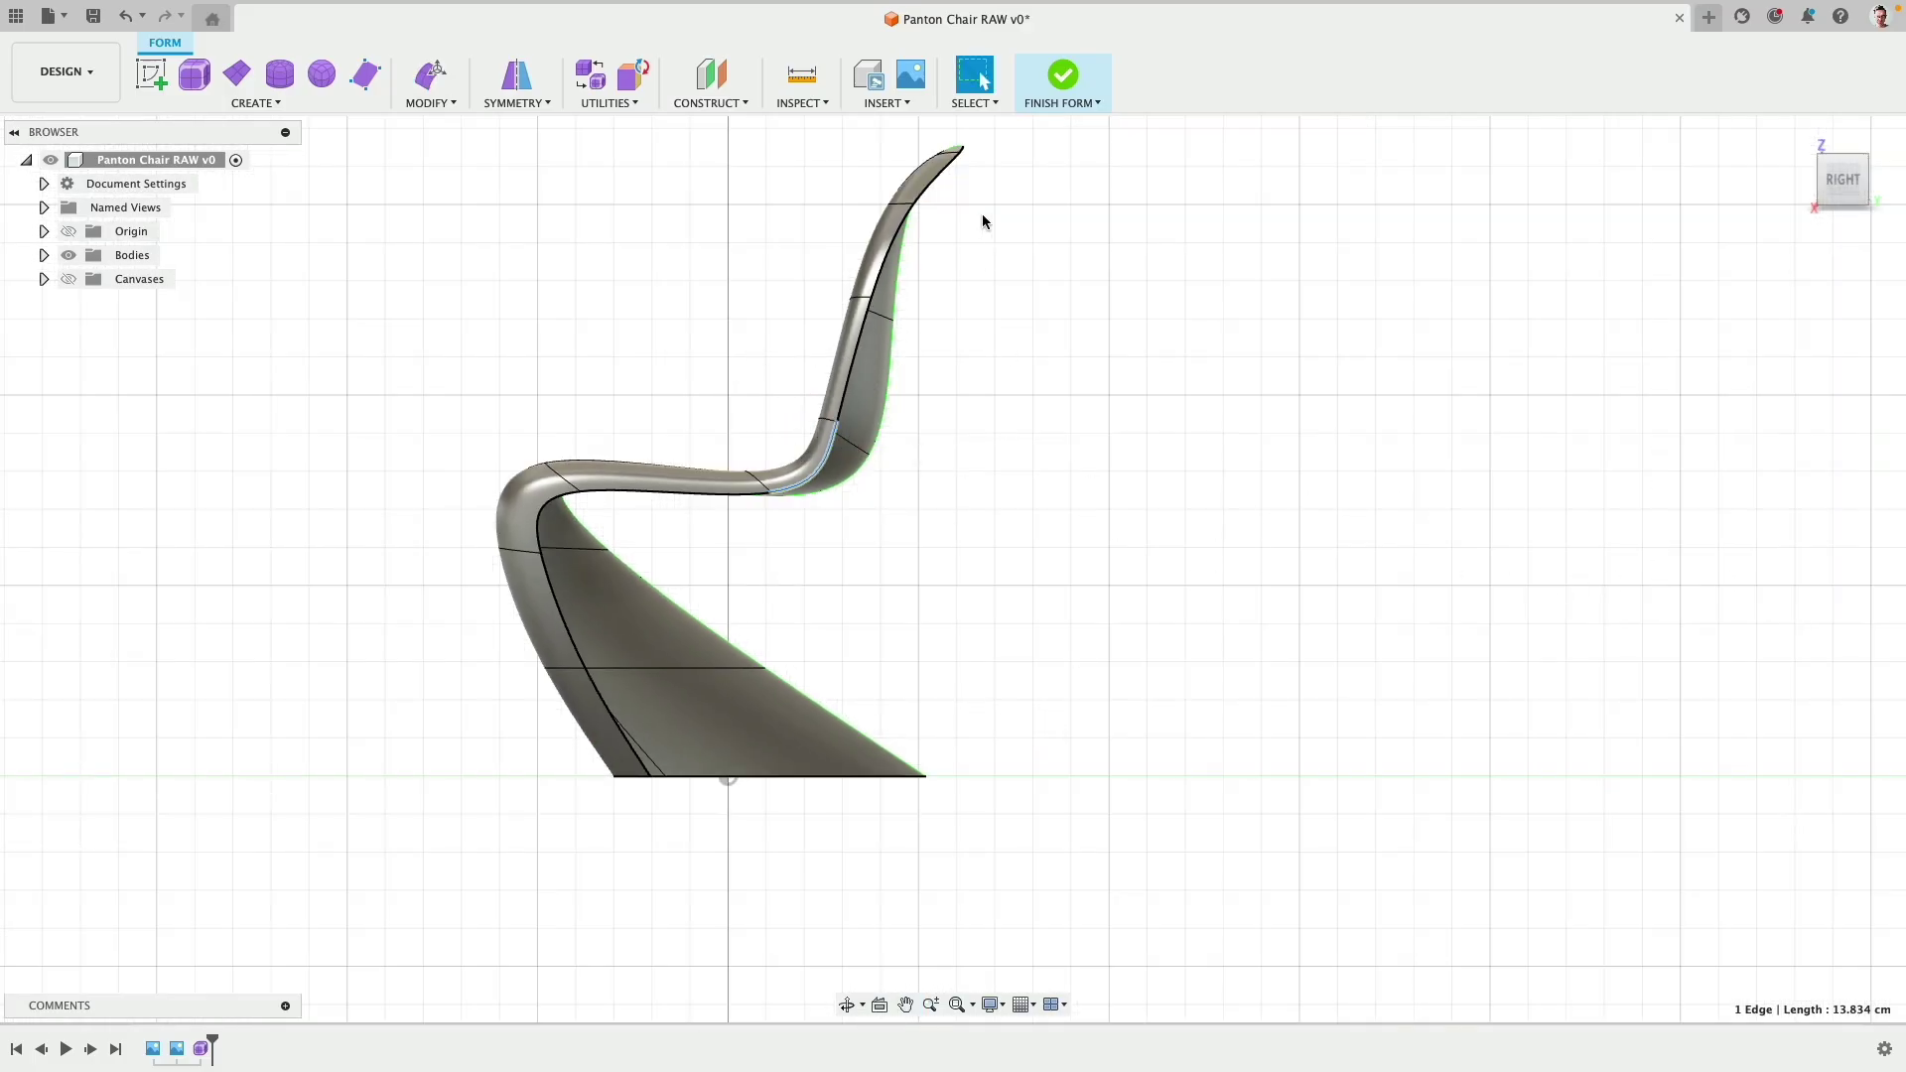
Step: Finish the form to convert the chair into a surface body and return to solid modelling
scroll(970, 426, "up", 3)
middle_click_drag(970, 426, 992, 540, "shift")
scroll(992, 540, "down", 3)
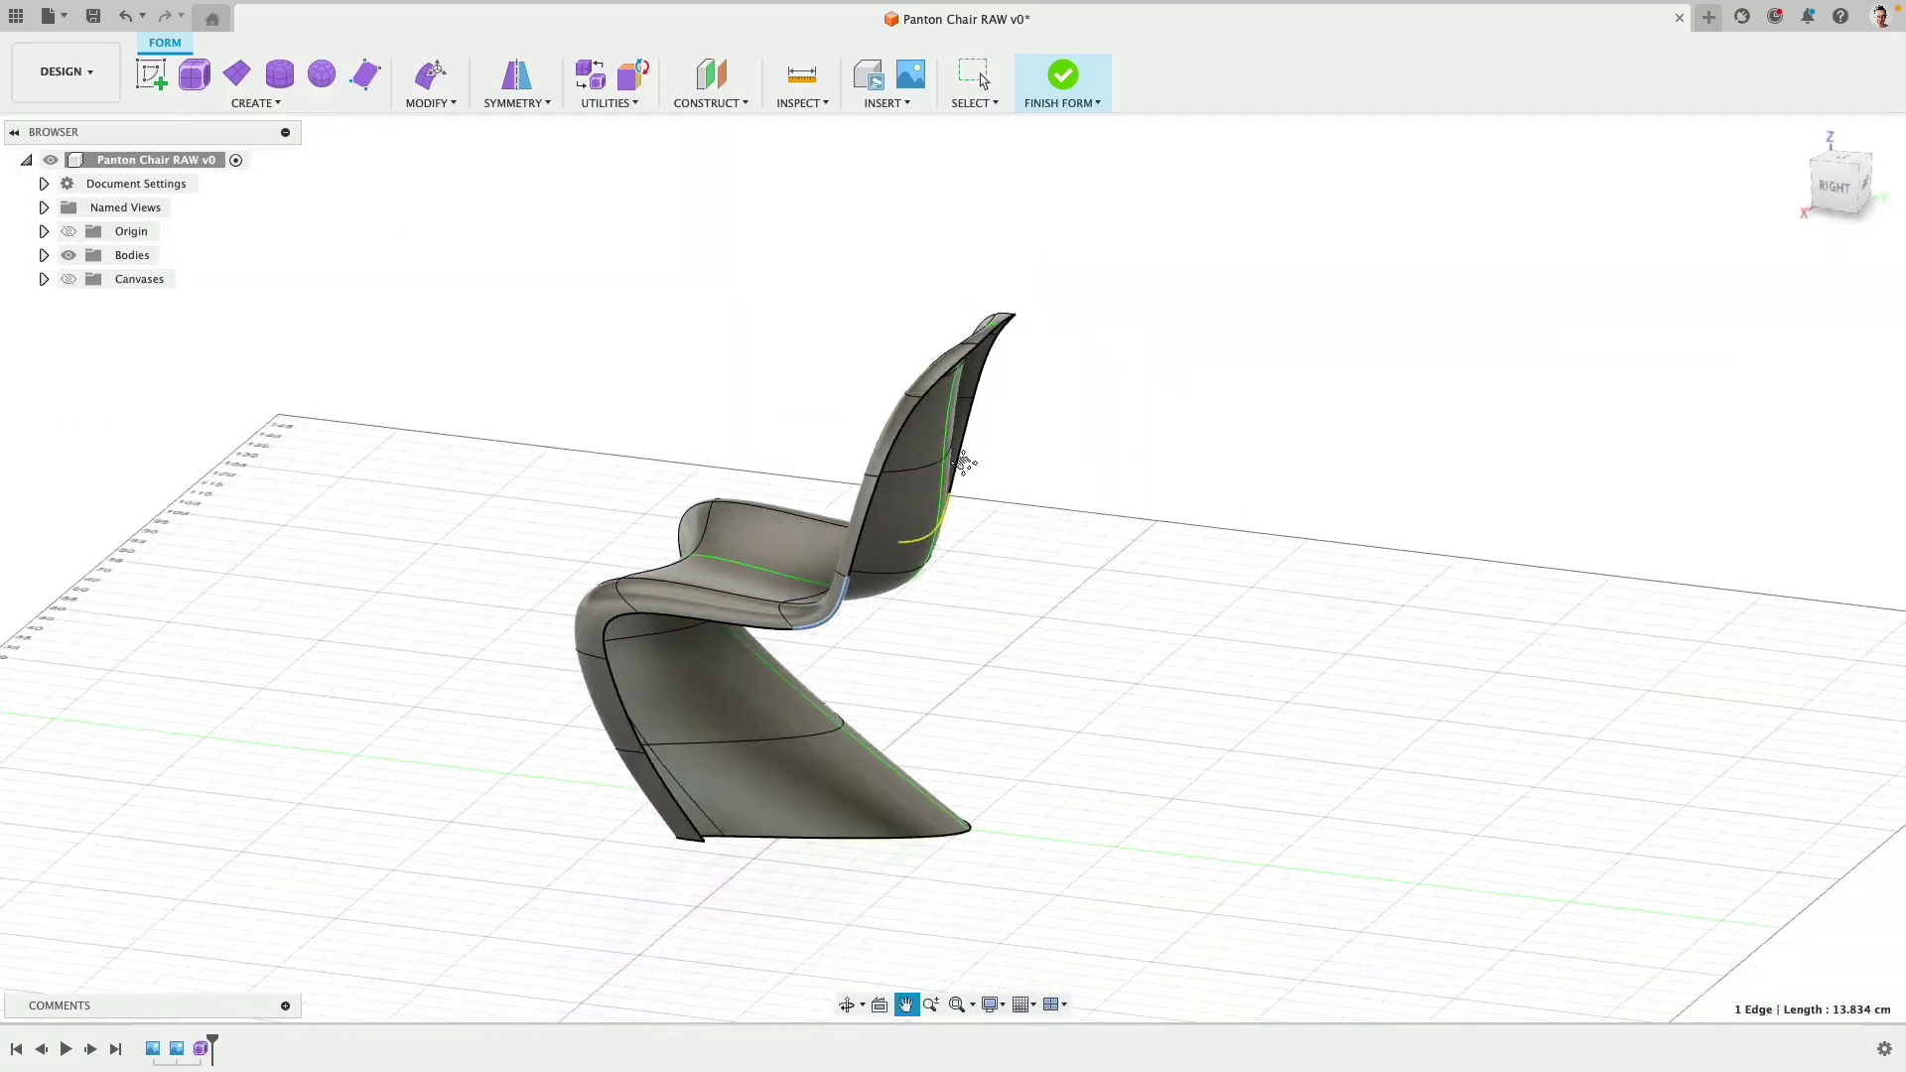
left_click(1063, 87)
middle_click_drag(1056, 456, 619, 400, "shift")
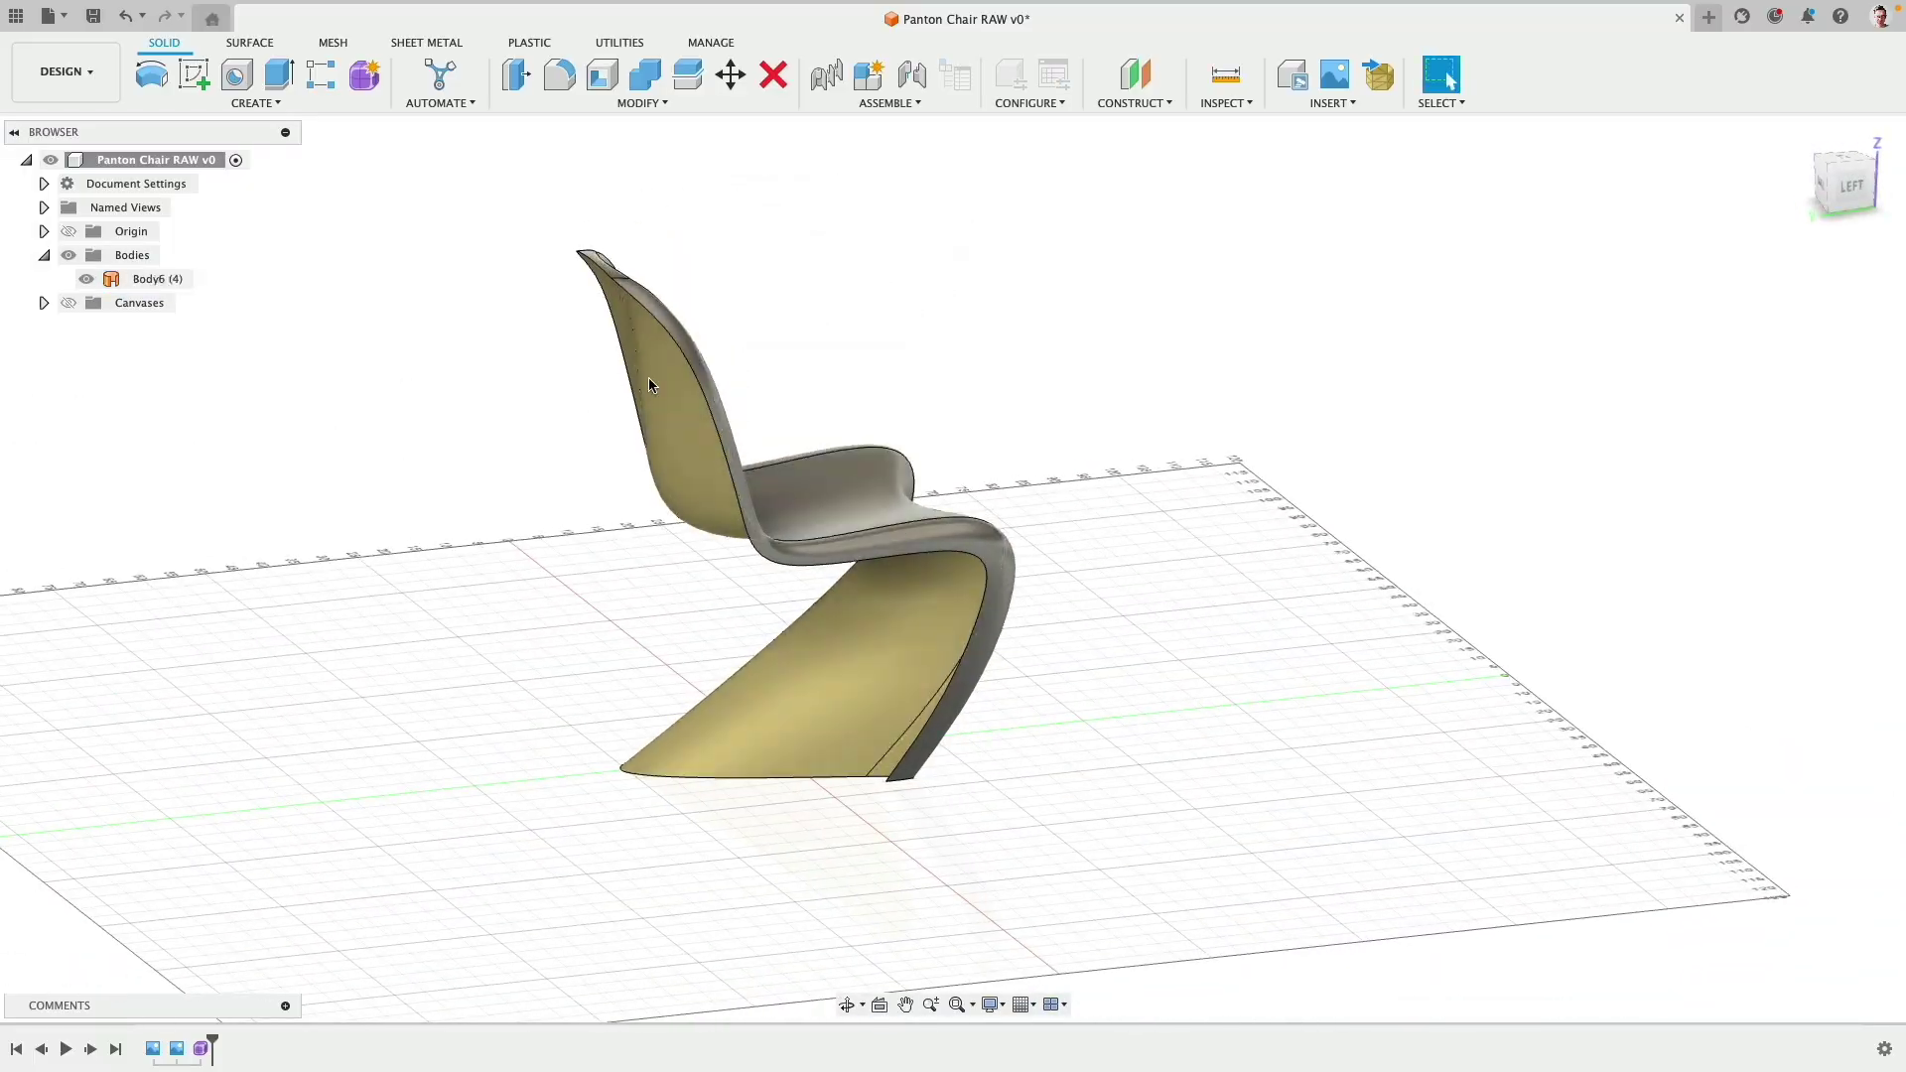
Step: Start thickening the chair surface with chain selection on, trying a one-sided thickness of about -0.467 cm and checking its edges
left_click(272, 105)
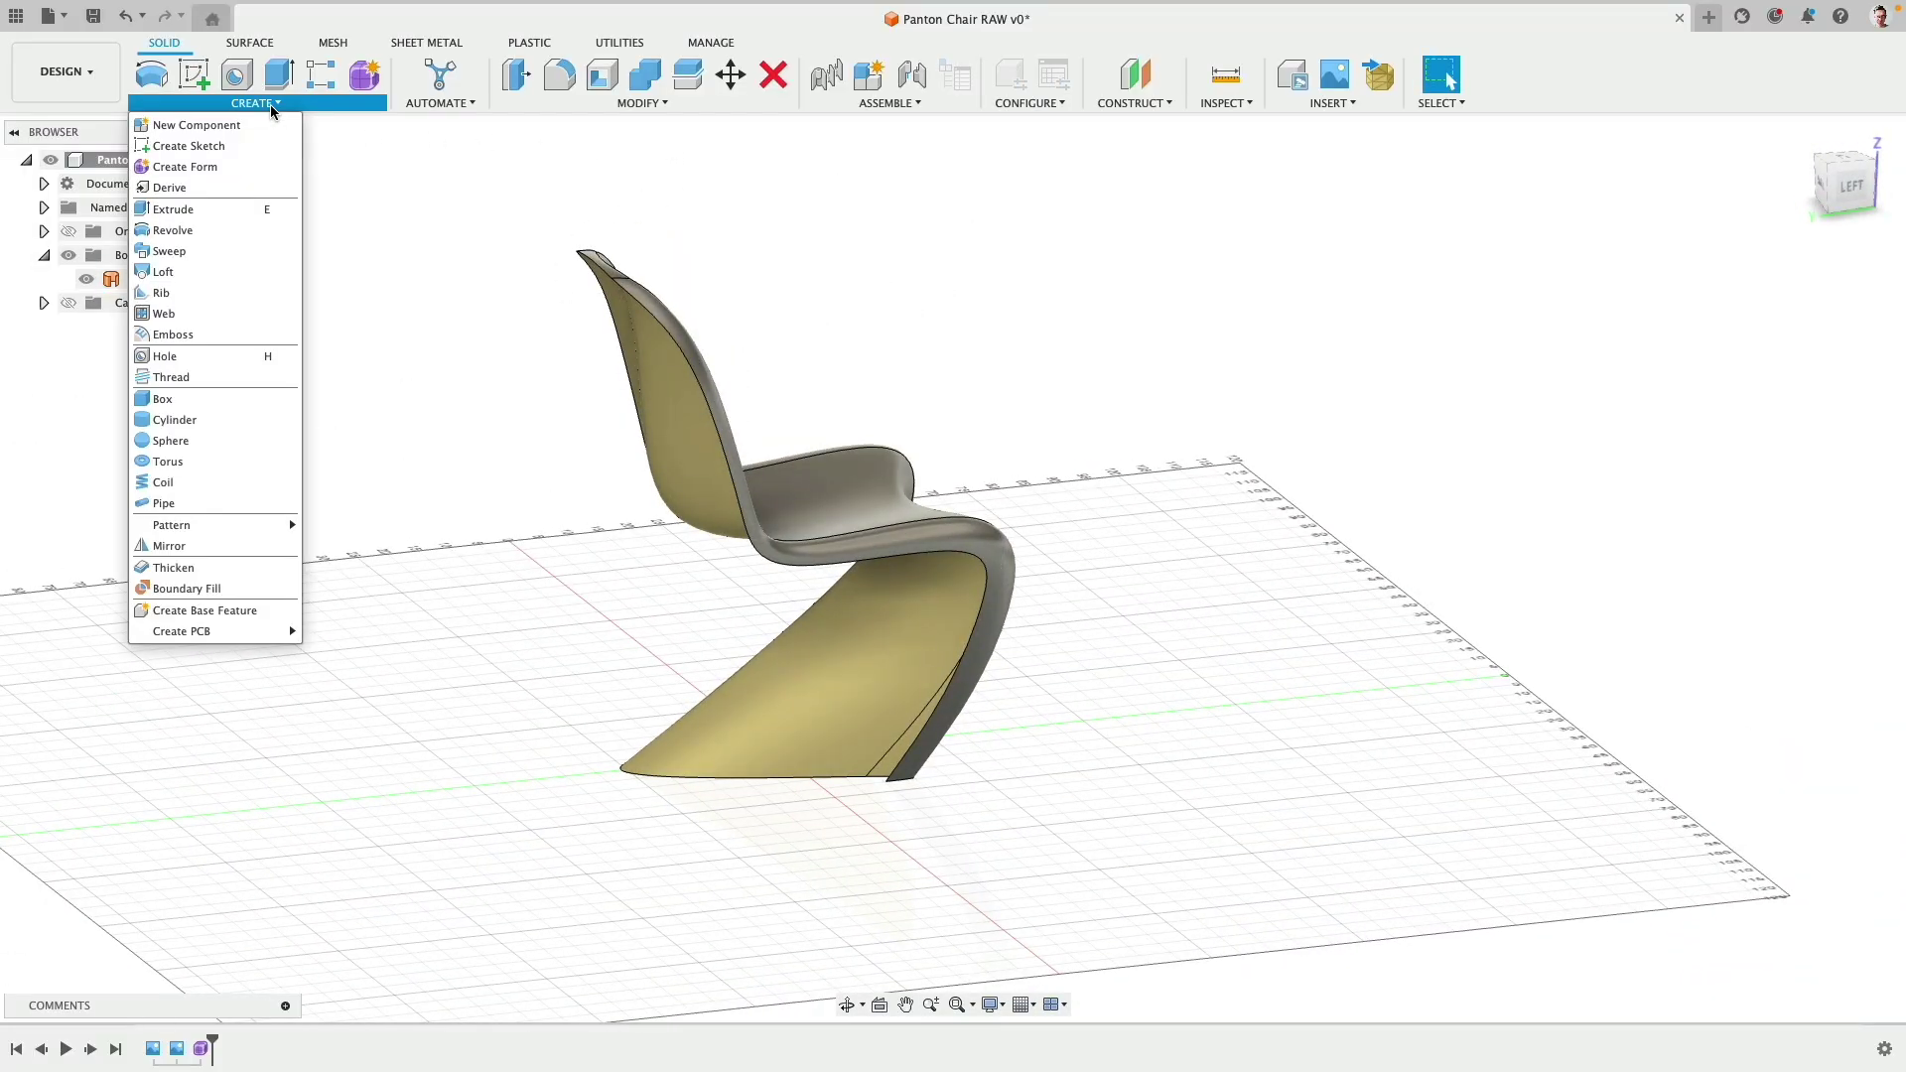
left_click(238, 573)
left_click(794, 640)
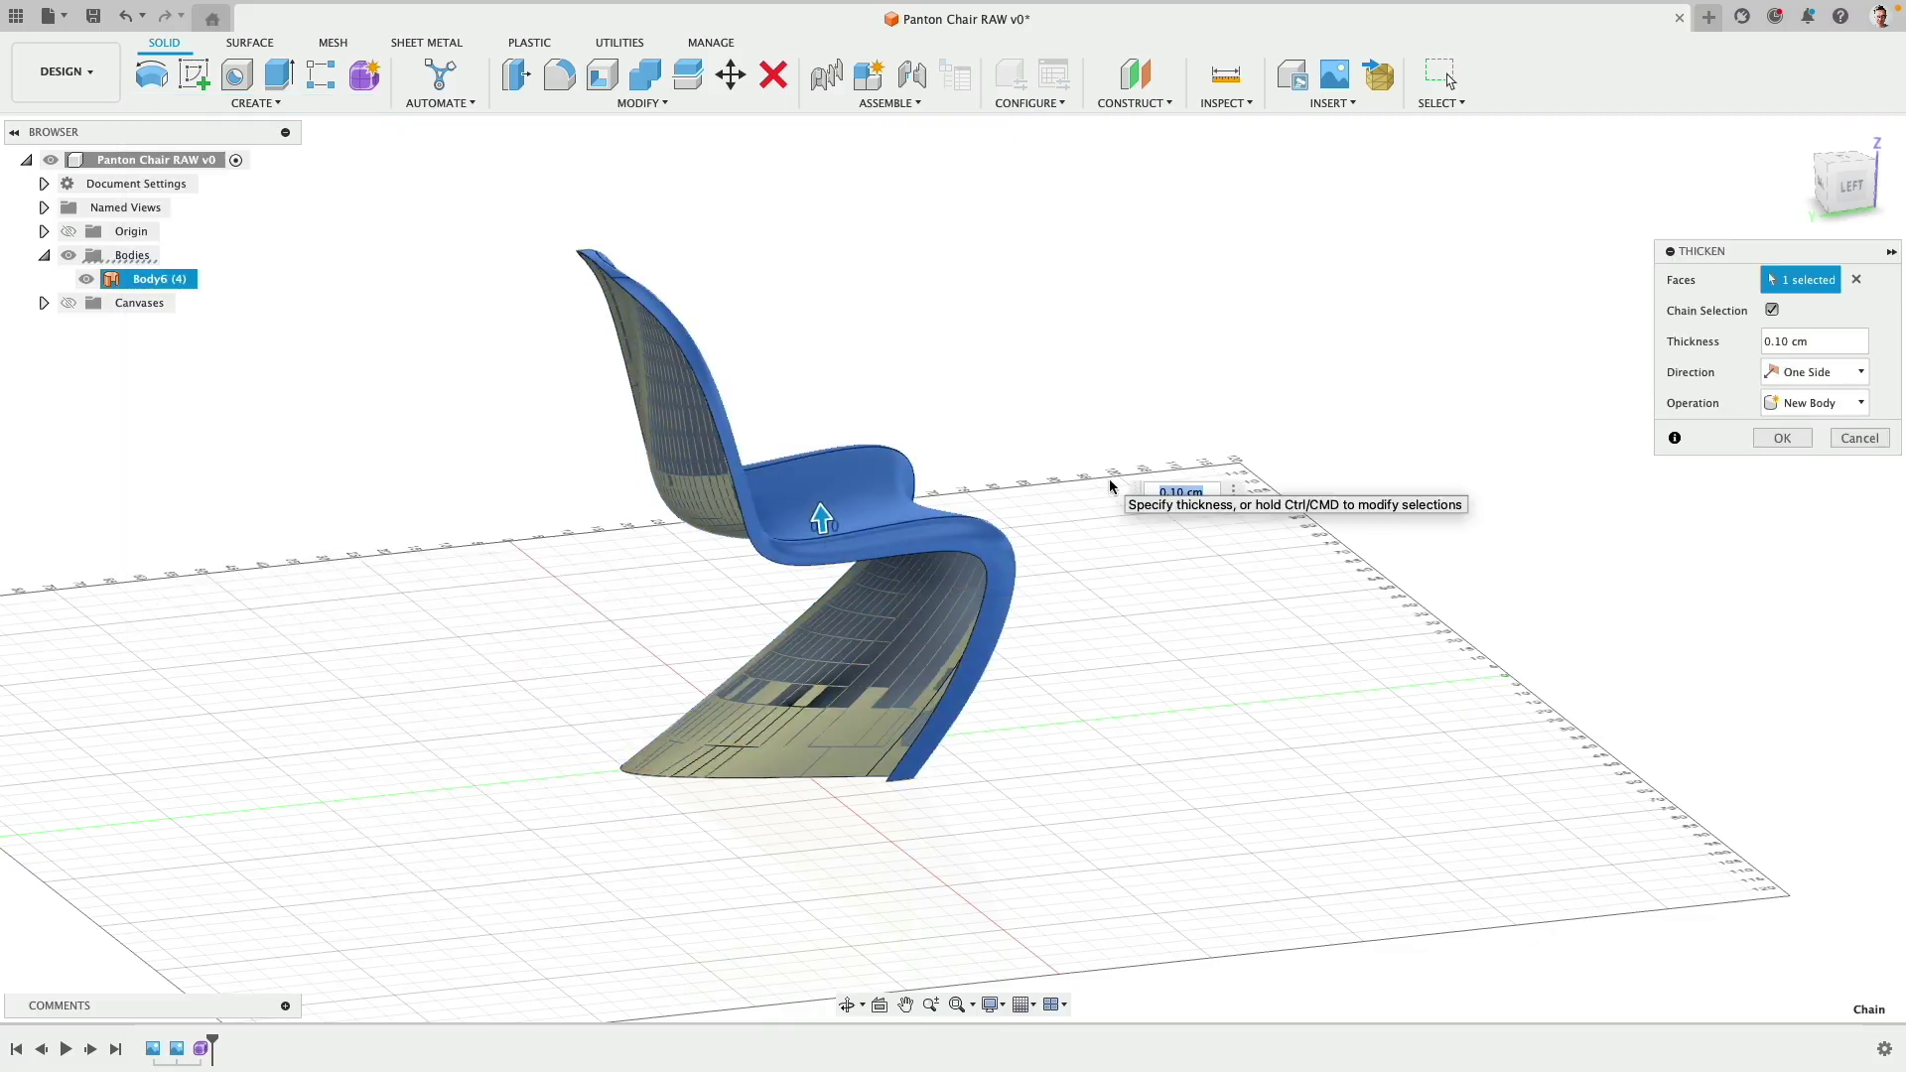
middle_click_drag(864, 499, 915, 512, "shift")
left_click_drag(915, 512, 914, 520)
scroll(633, 858, "up", 10)
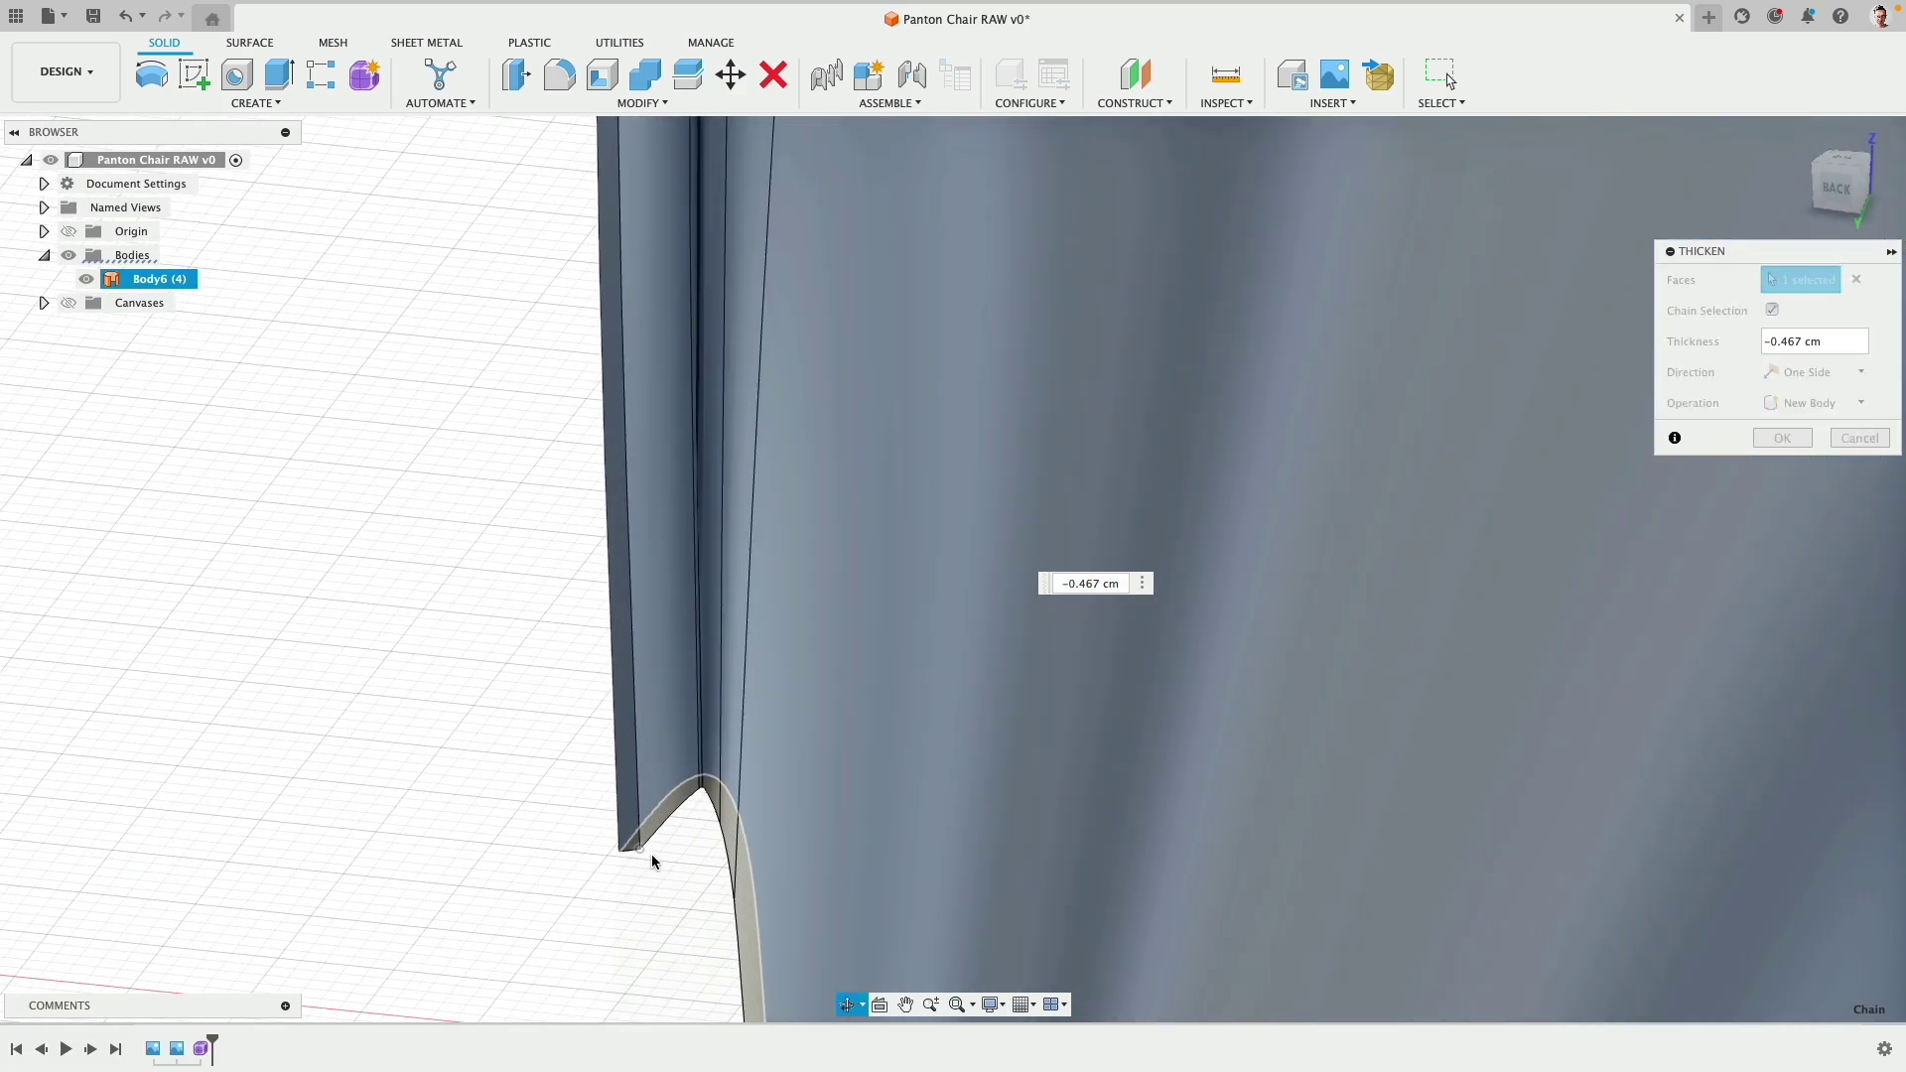
scroll(676, 752, "down", 10)
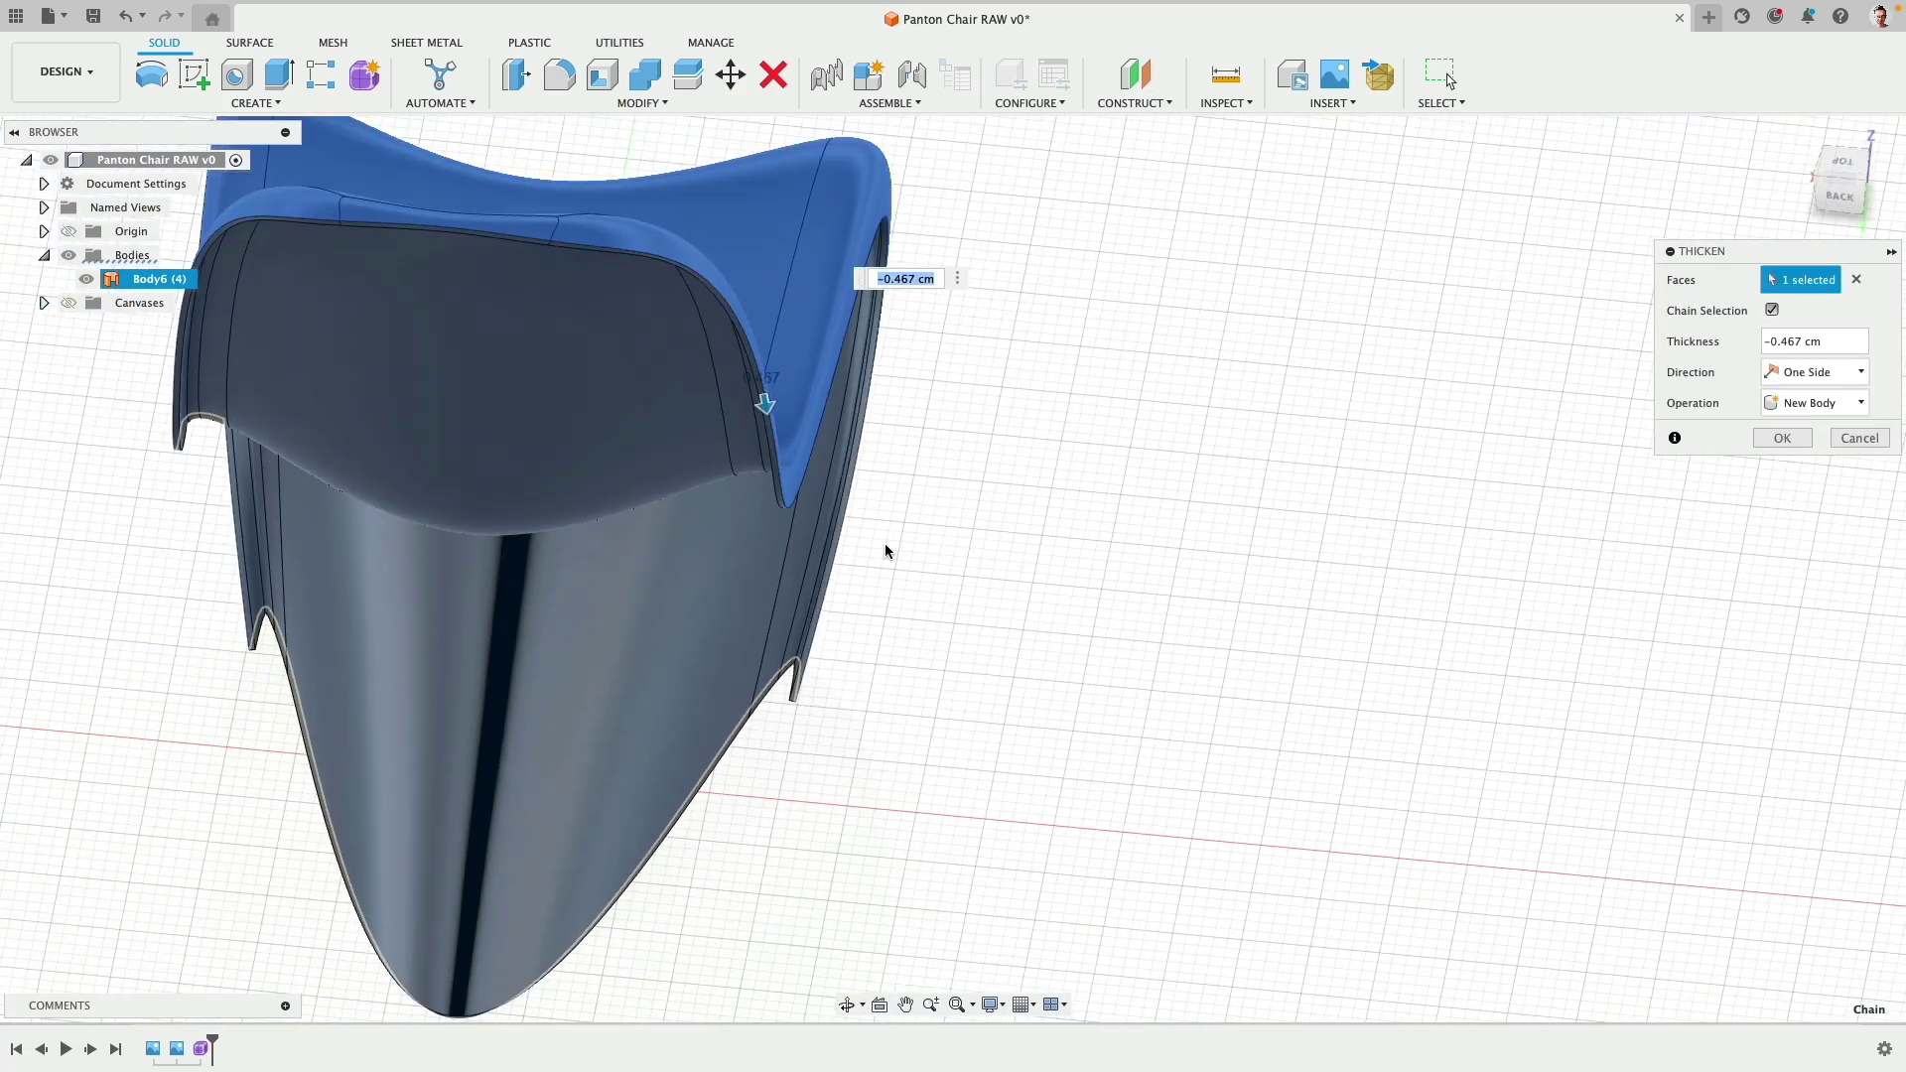
middle_click_drag(885, 551, 854, 616)
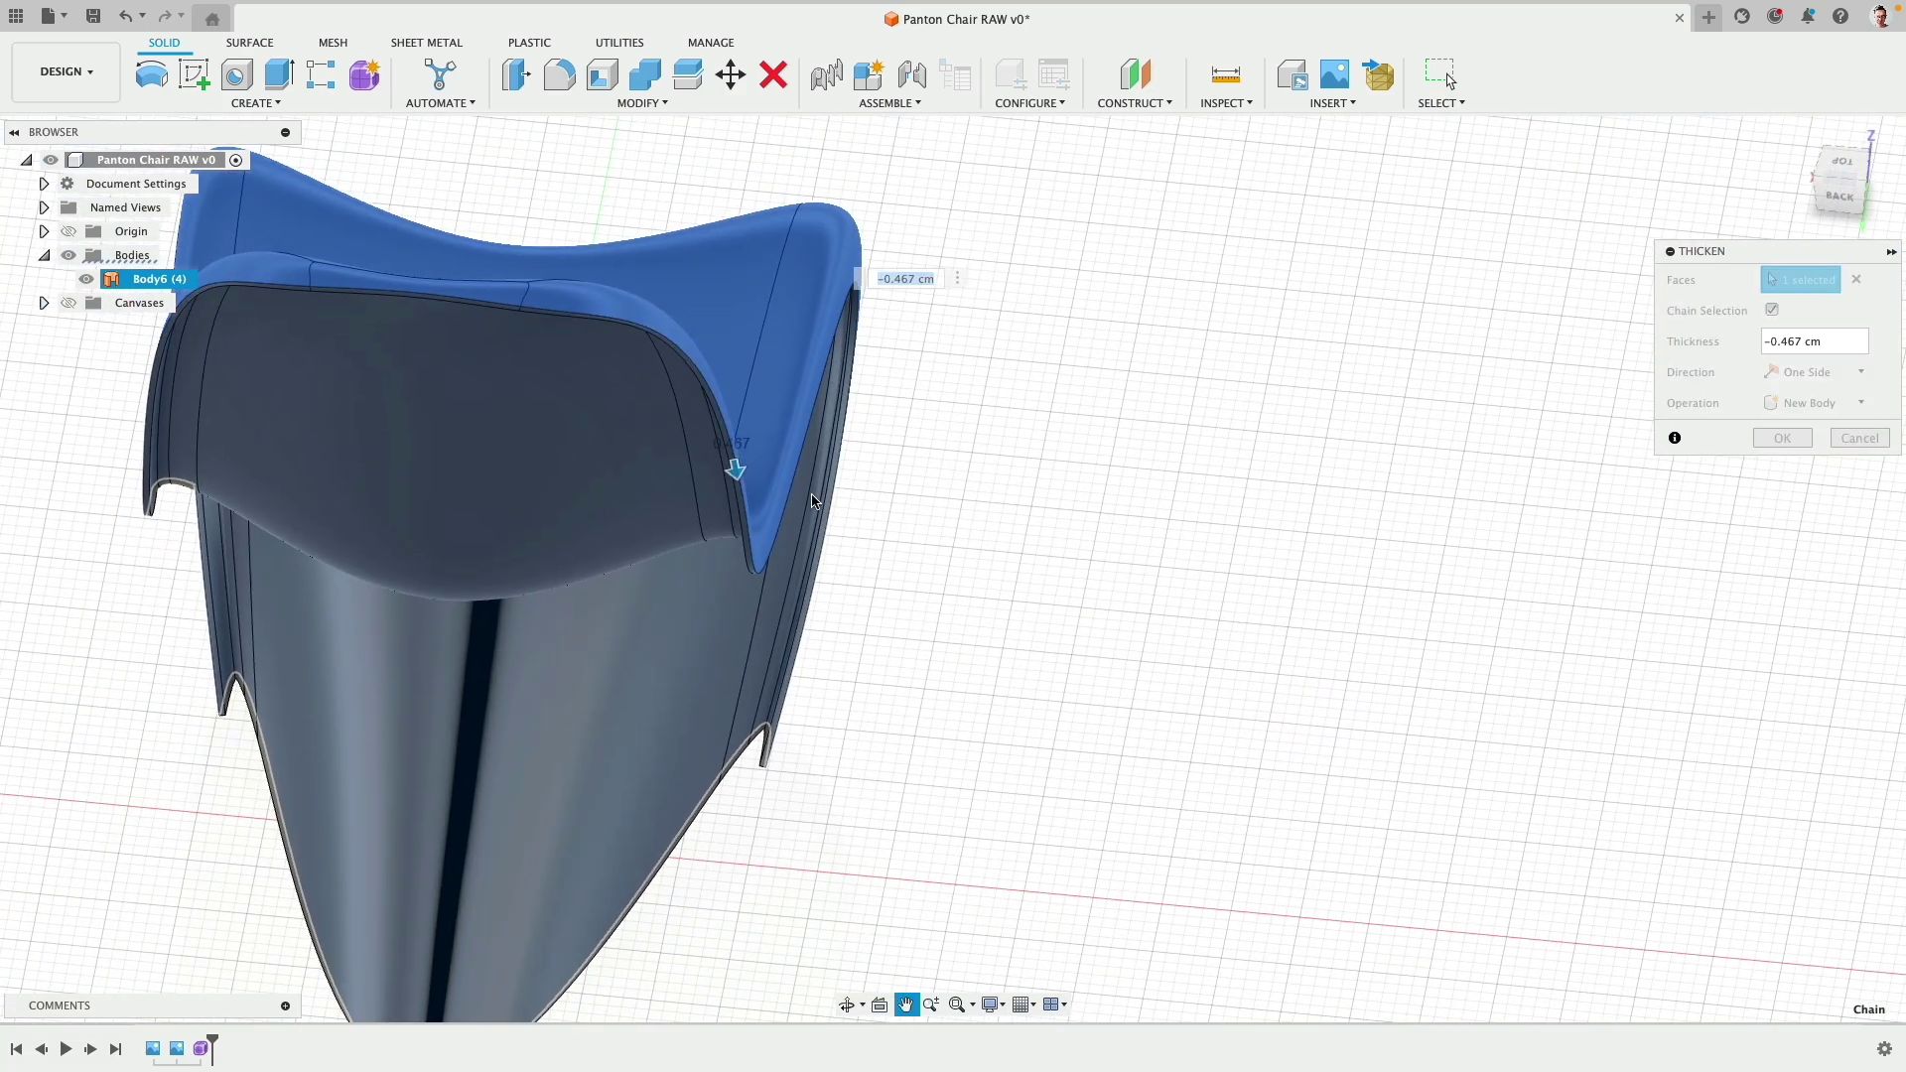
Step: Try a thickness of 0.25 cm, change it to 0.3 cm on one side, and create the thickened chair as a new body
left_click_drag(740, 478, 785, 486)
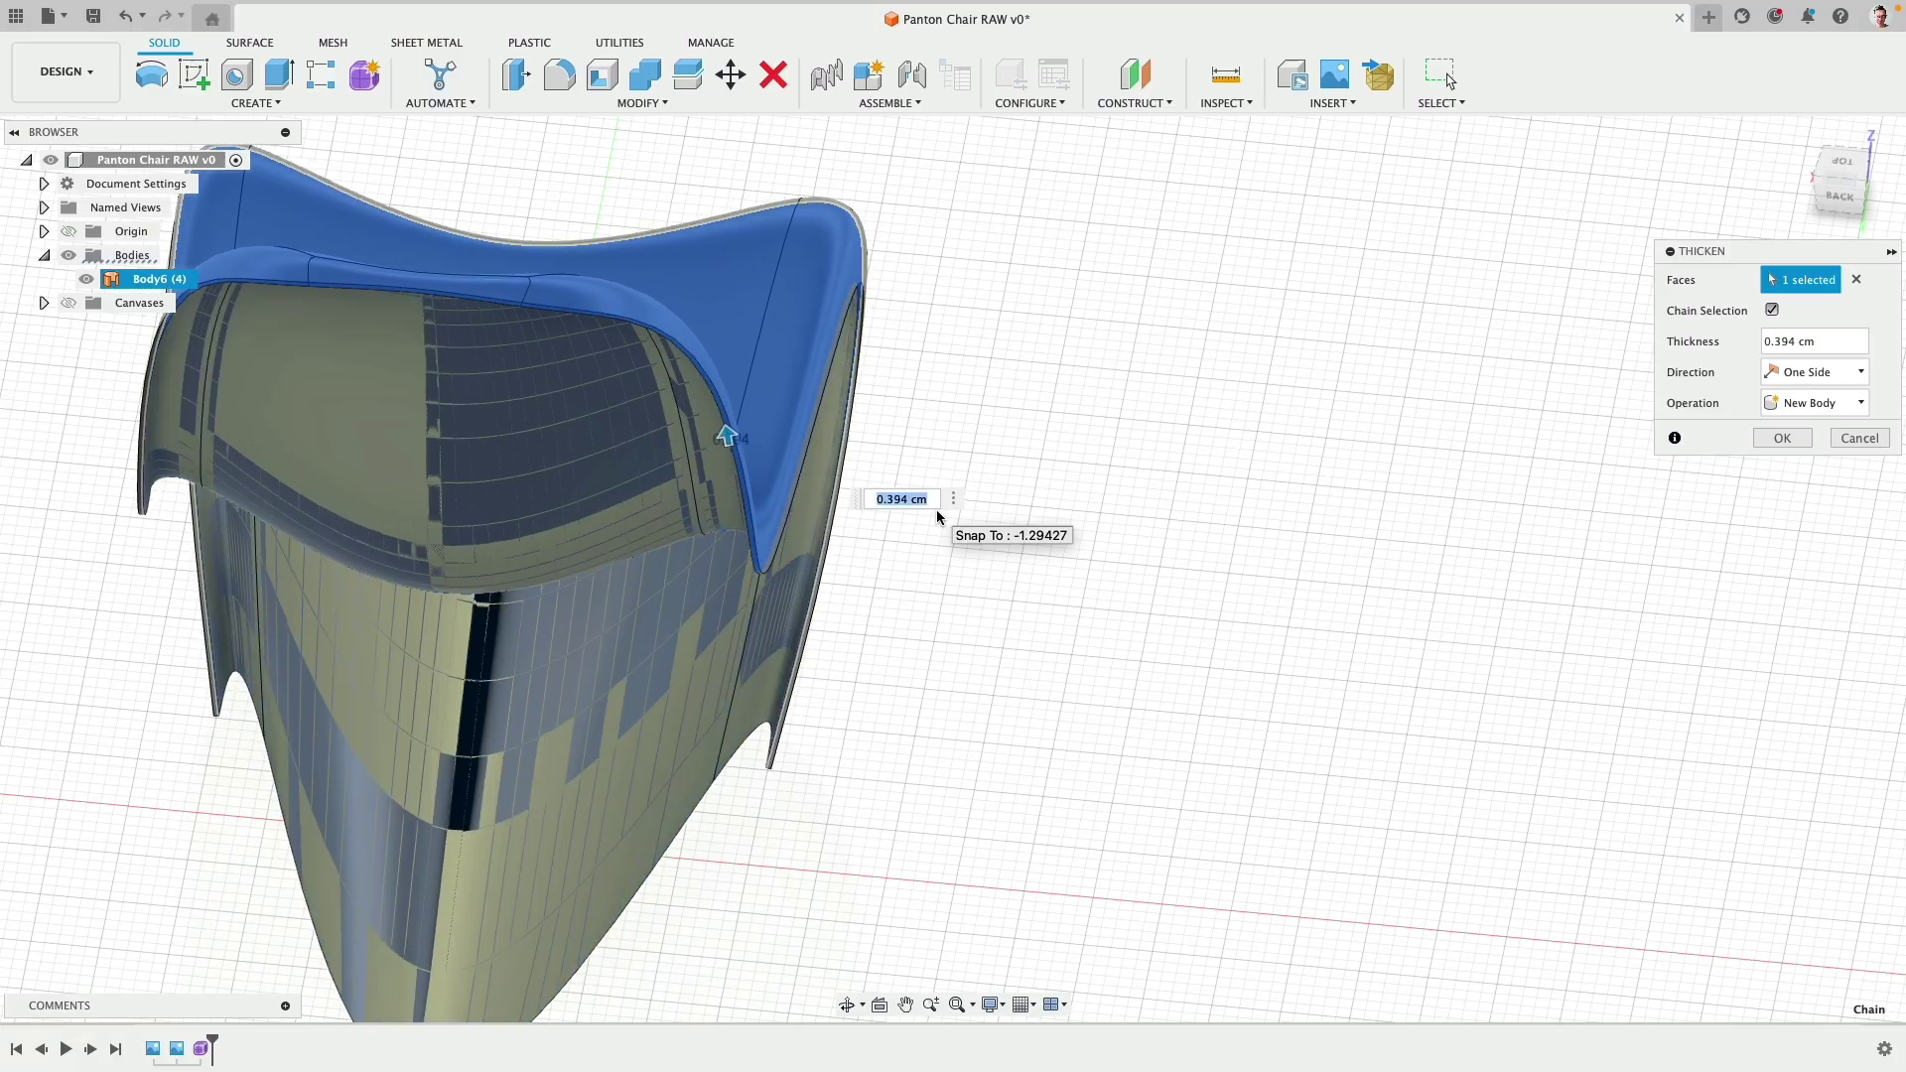
type(".25")
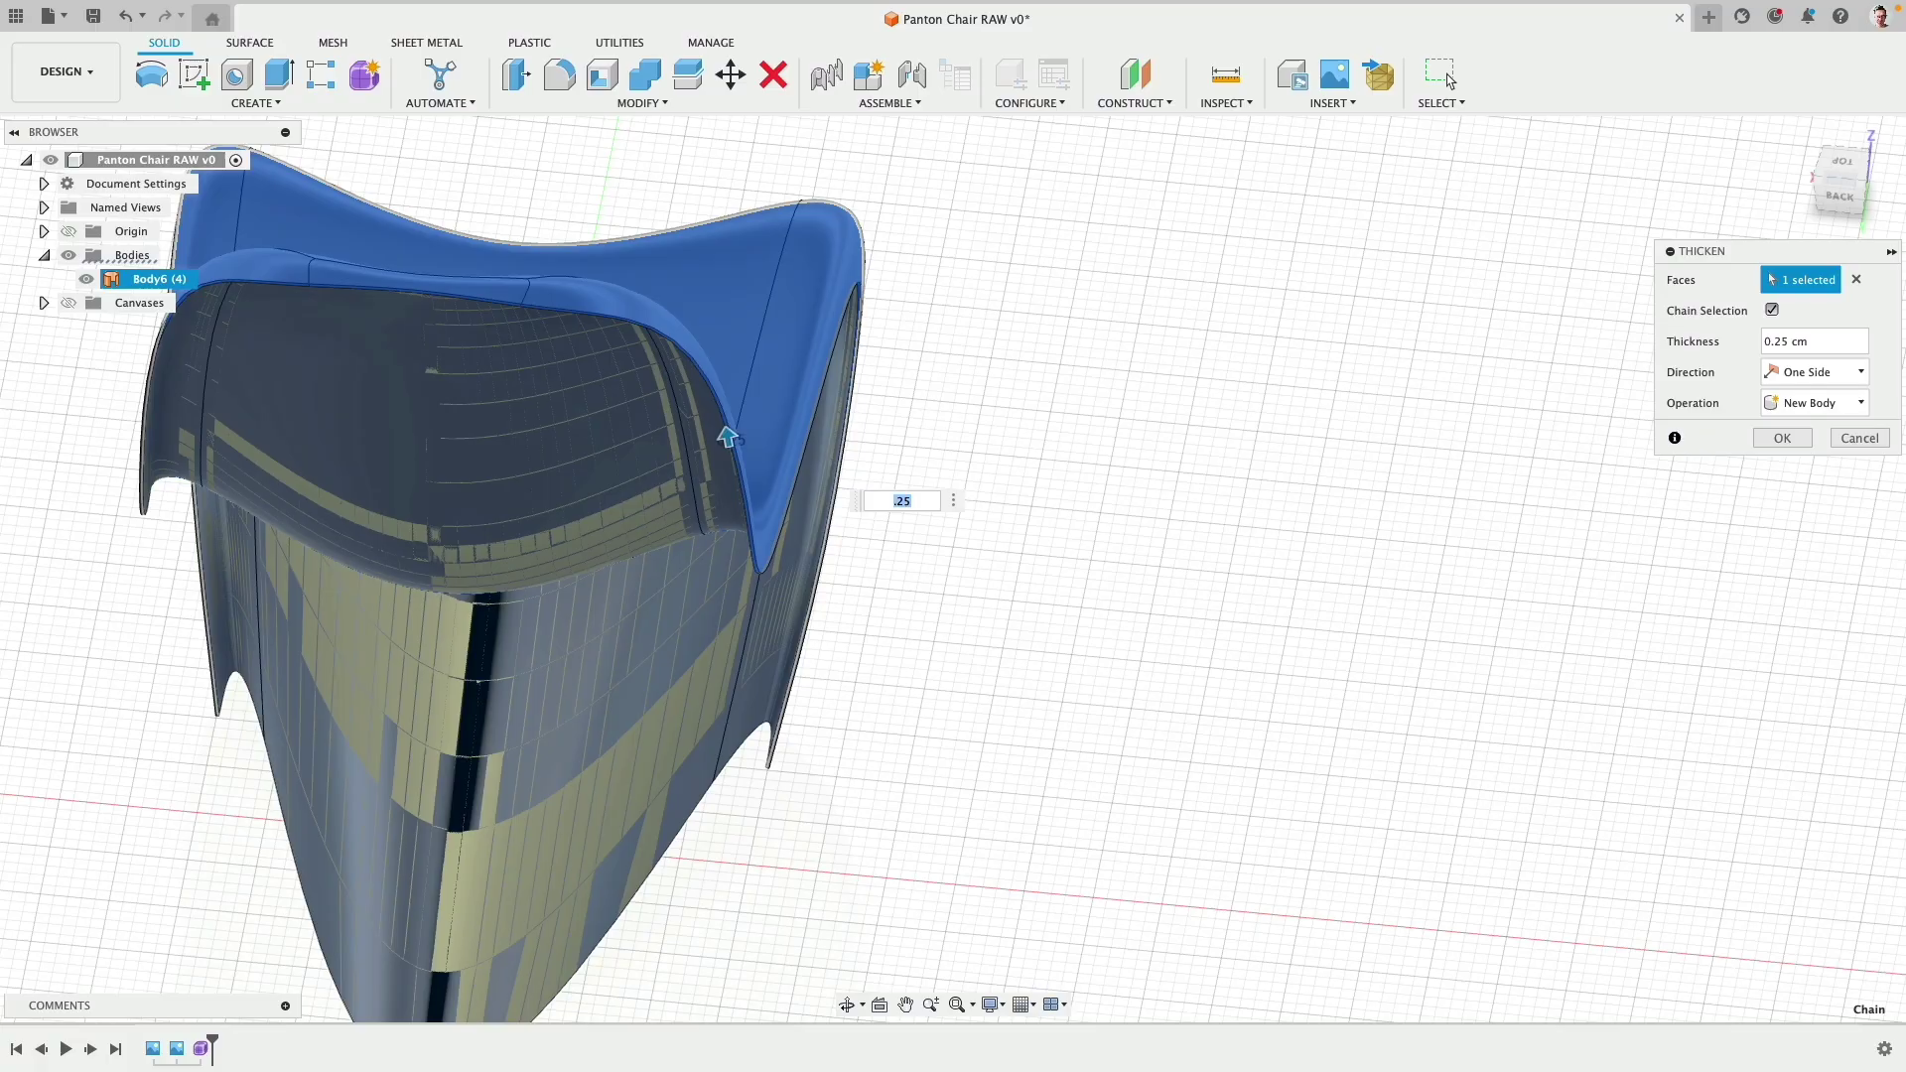
left_click(45, 184)
left_click(46, 183)
scroll(924, 487, "up", 3)
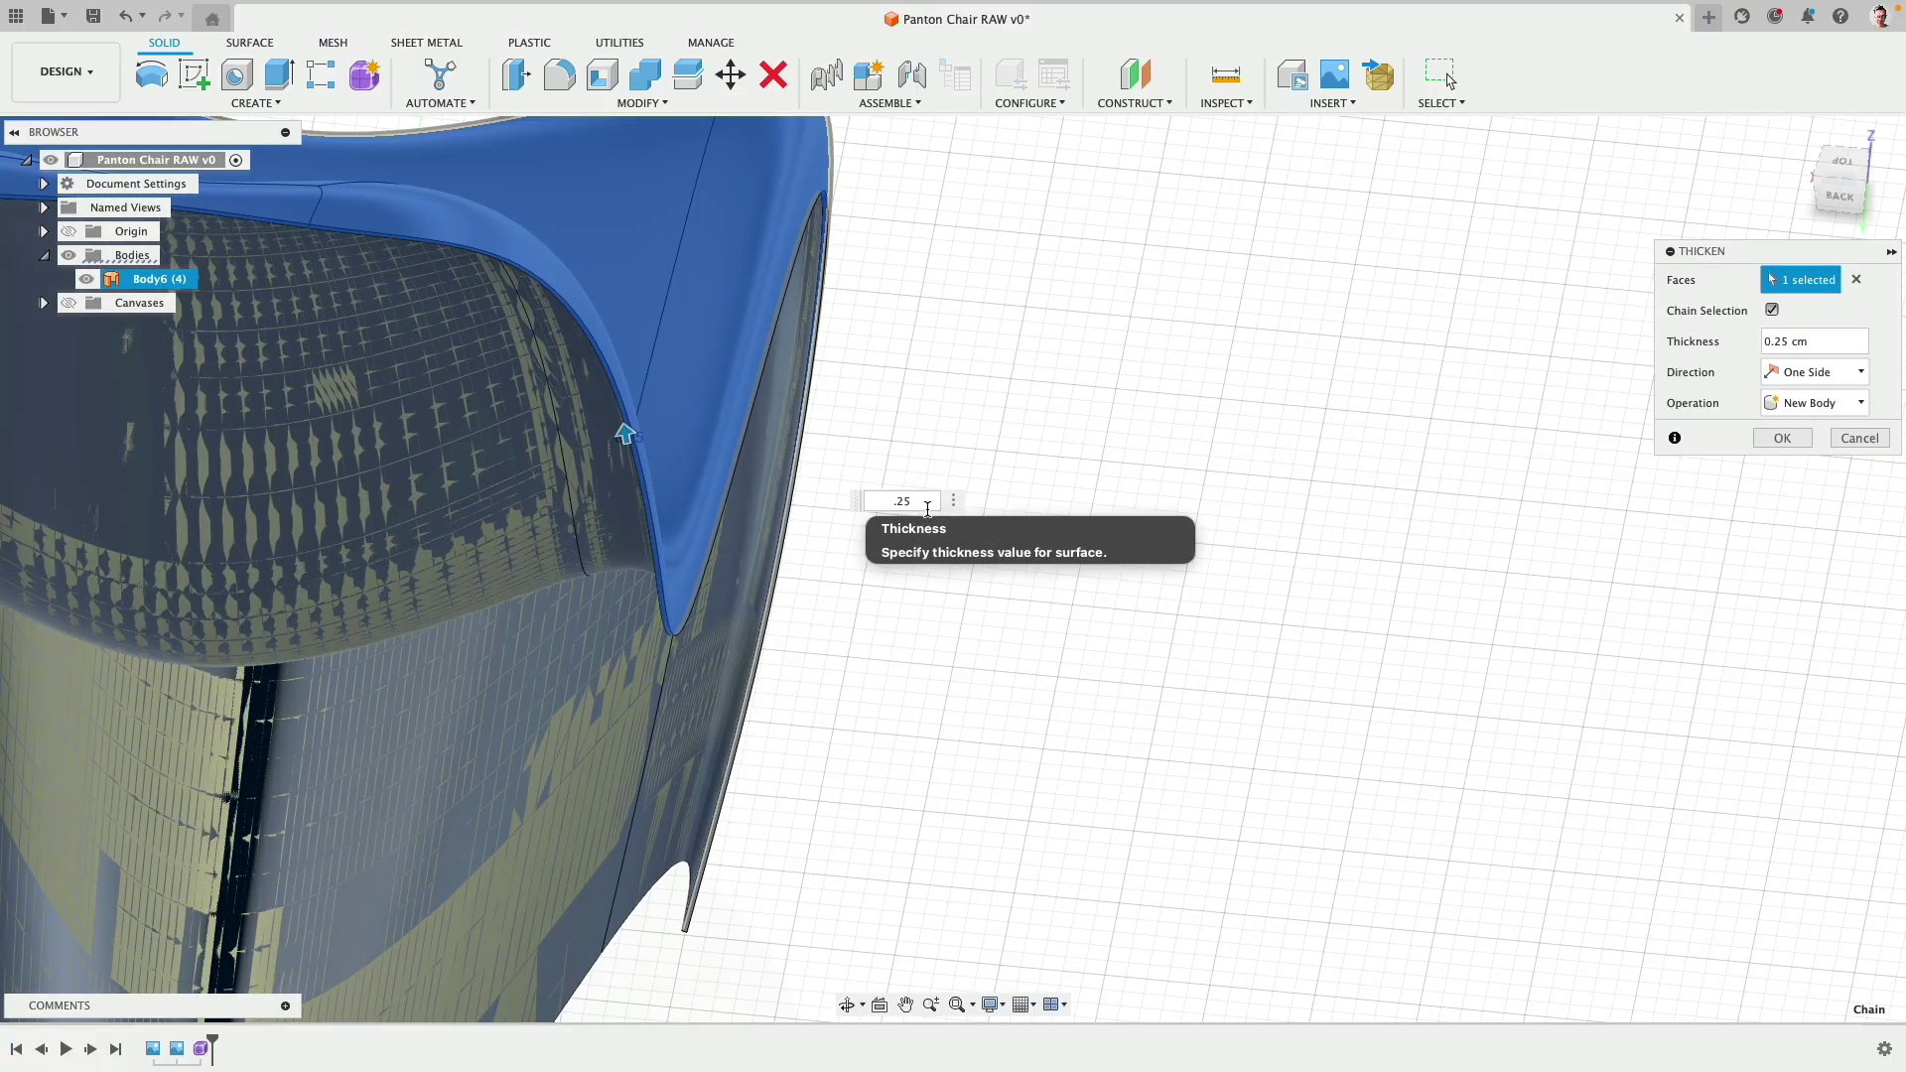
key("XF86AudioRaiseVolume")
key("Return")
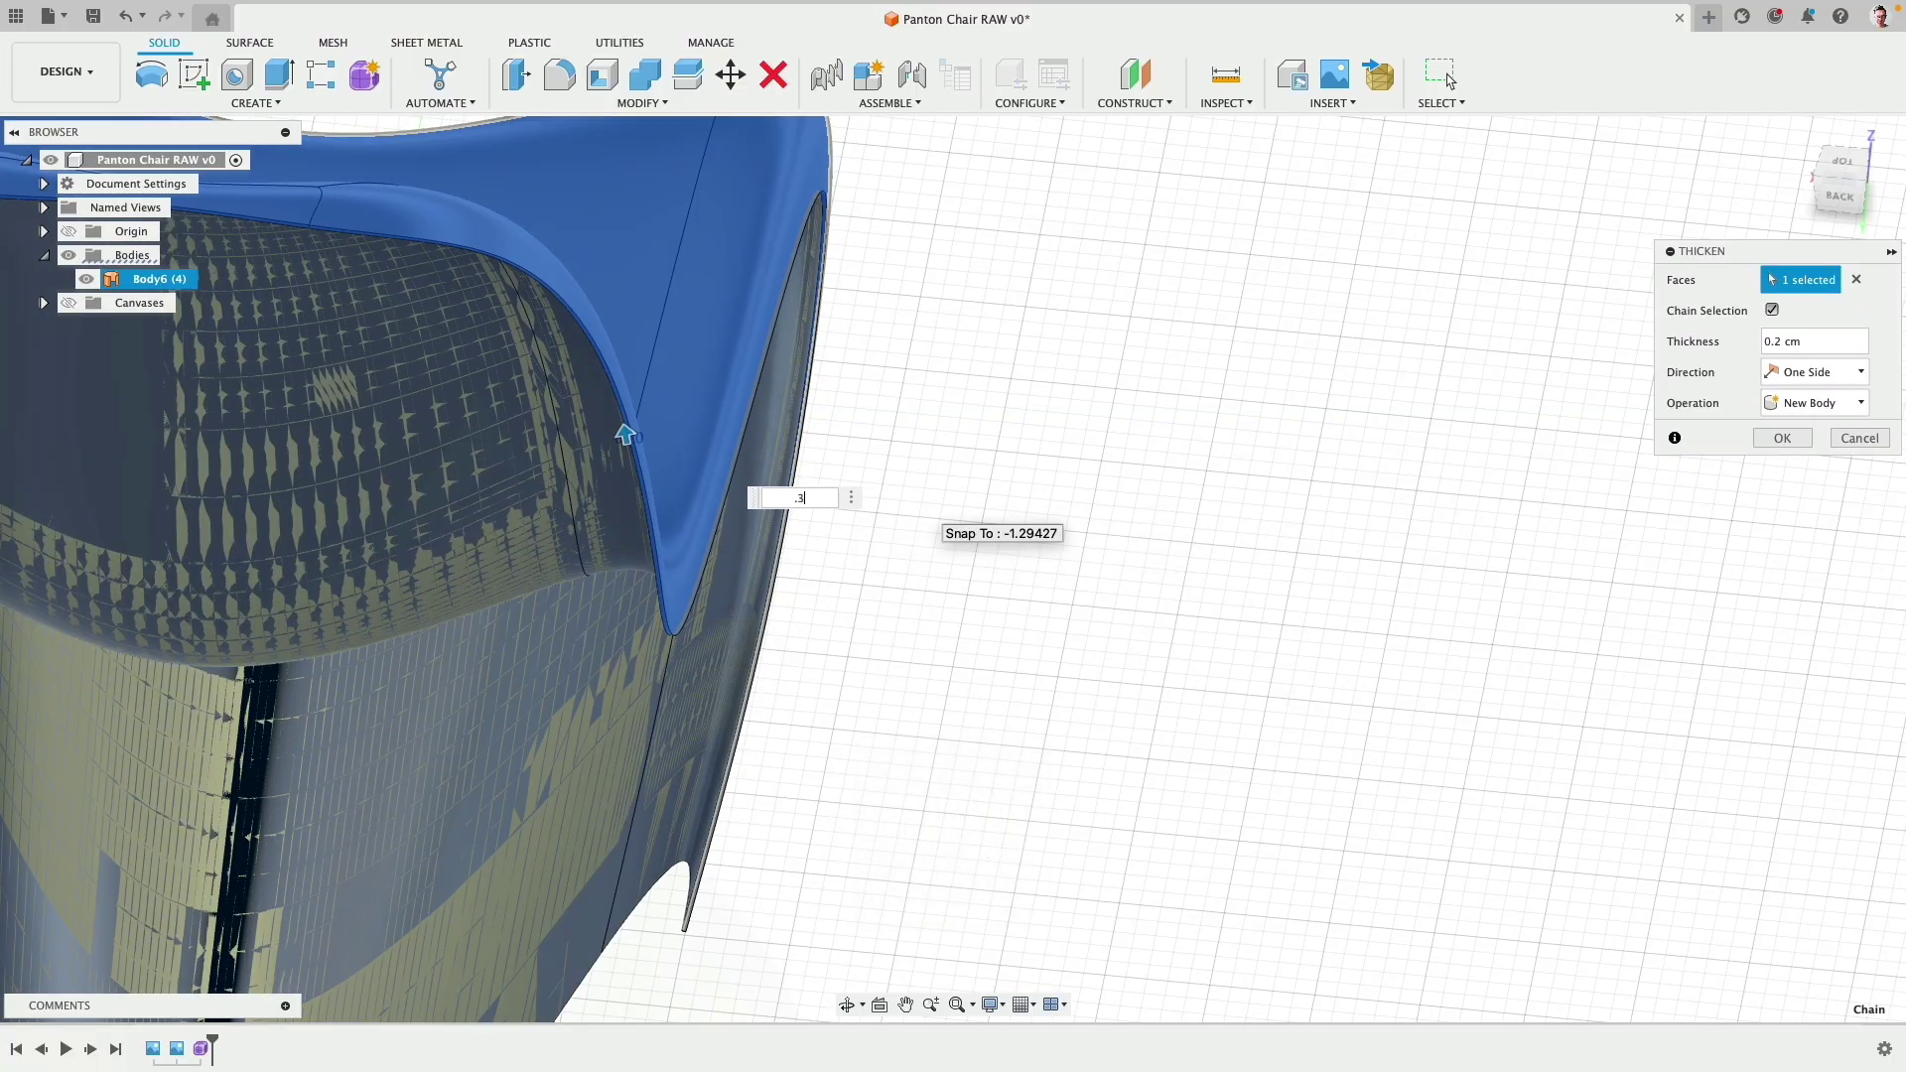
key("Return")
key("Return")
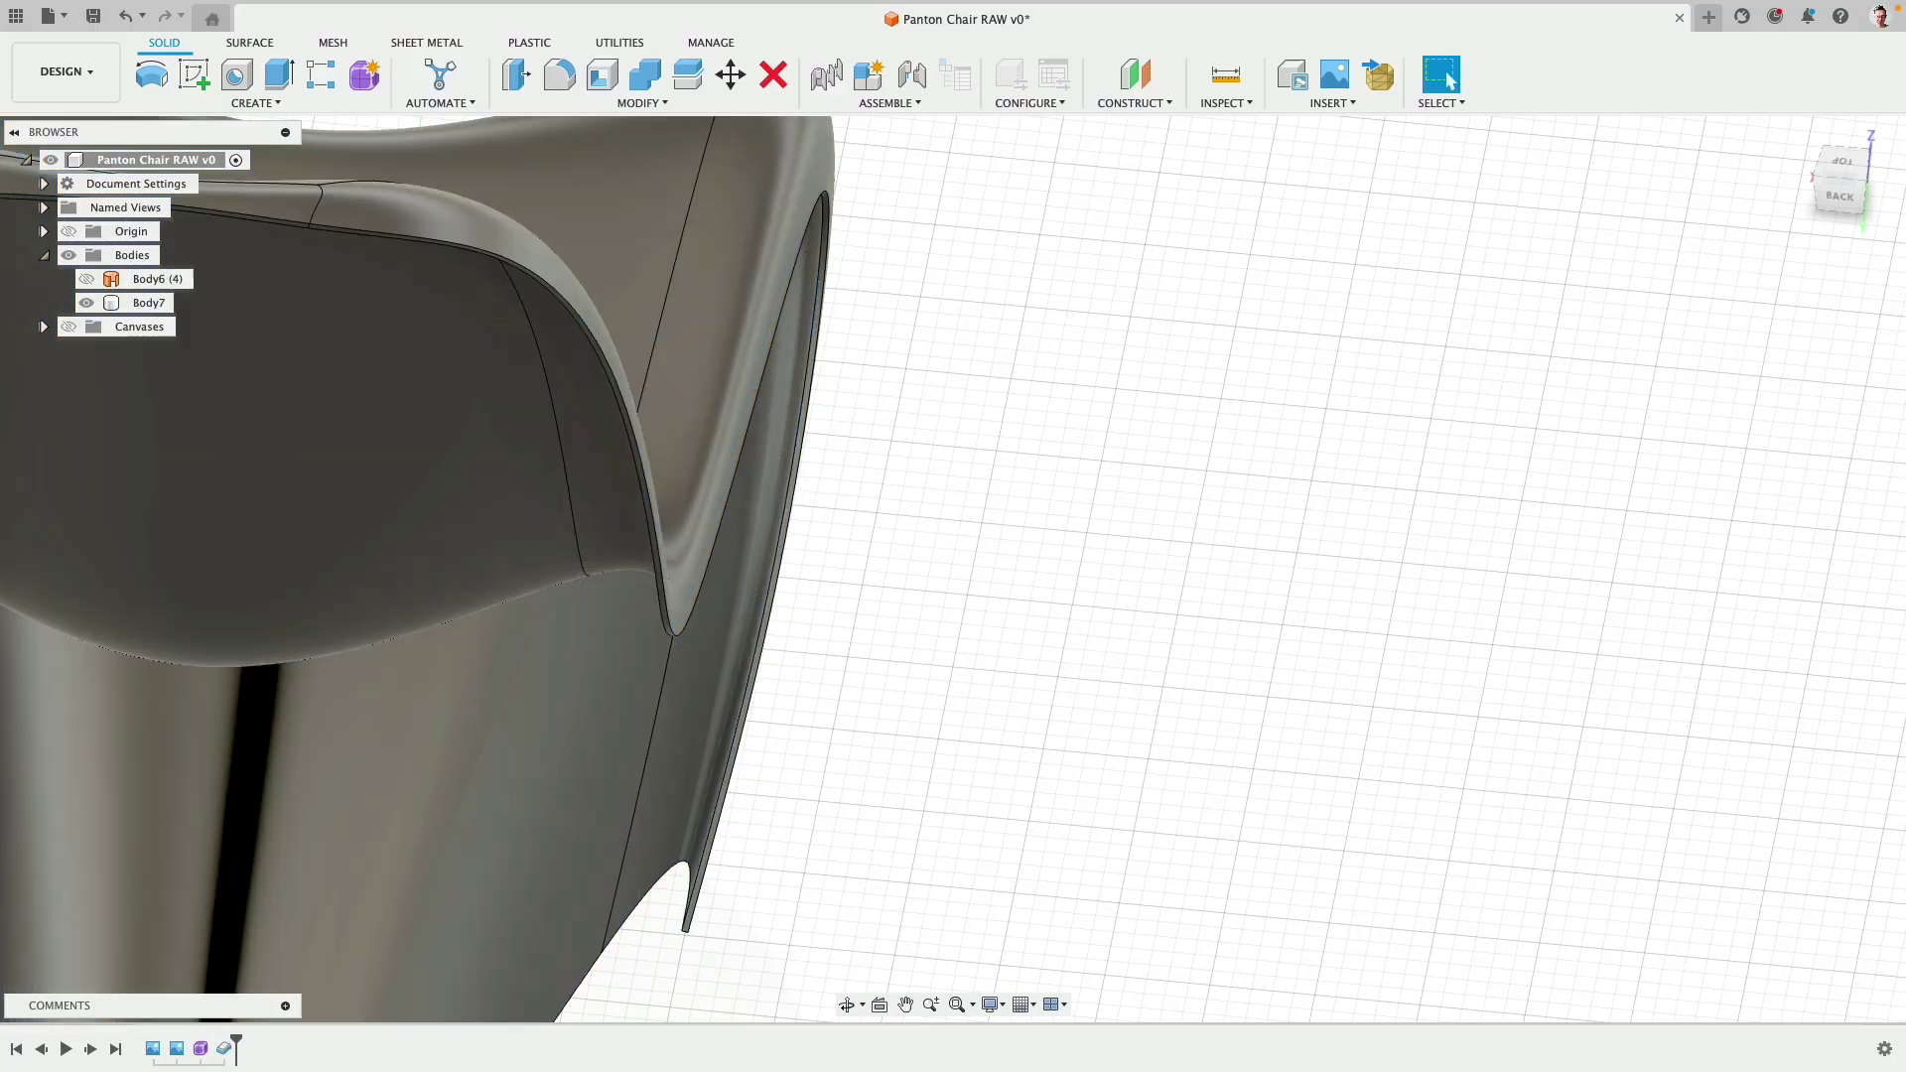
Step: Remove the original surface body Body6 from the design
left_click(159, 280)
right_click(166, 281)
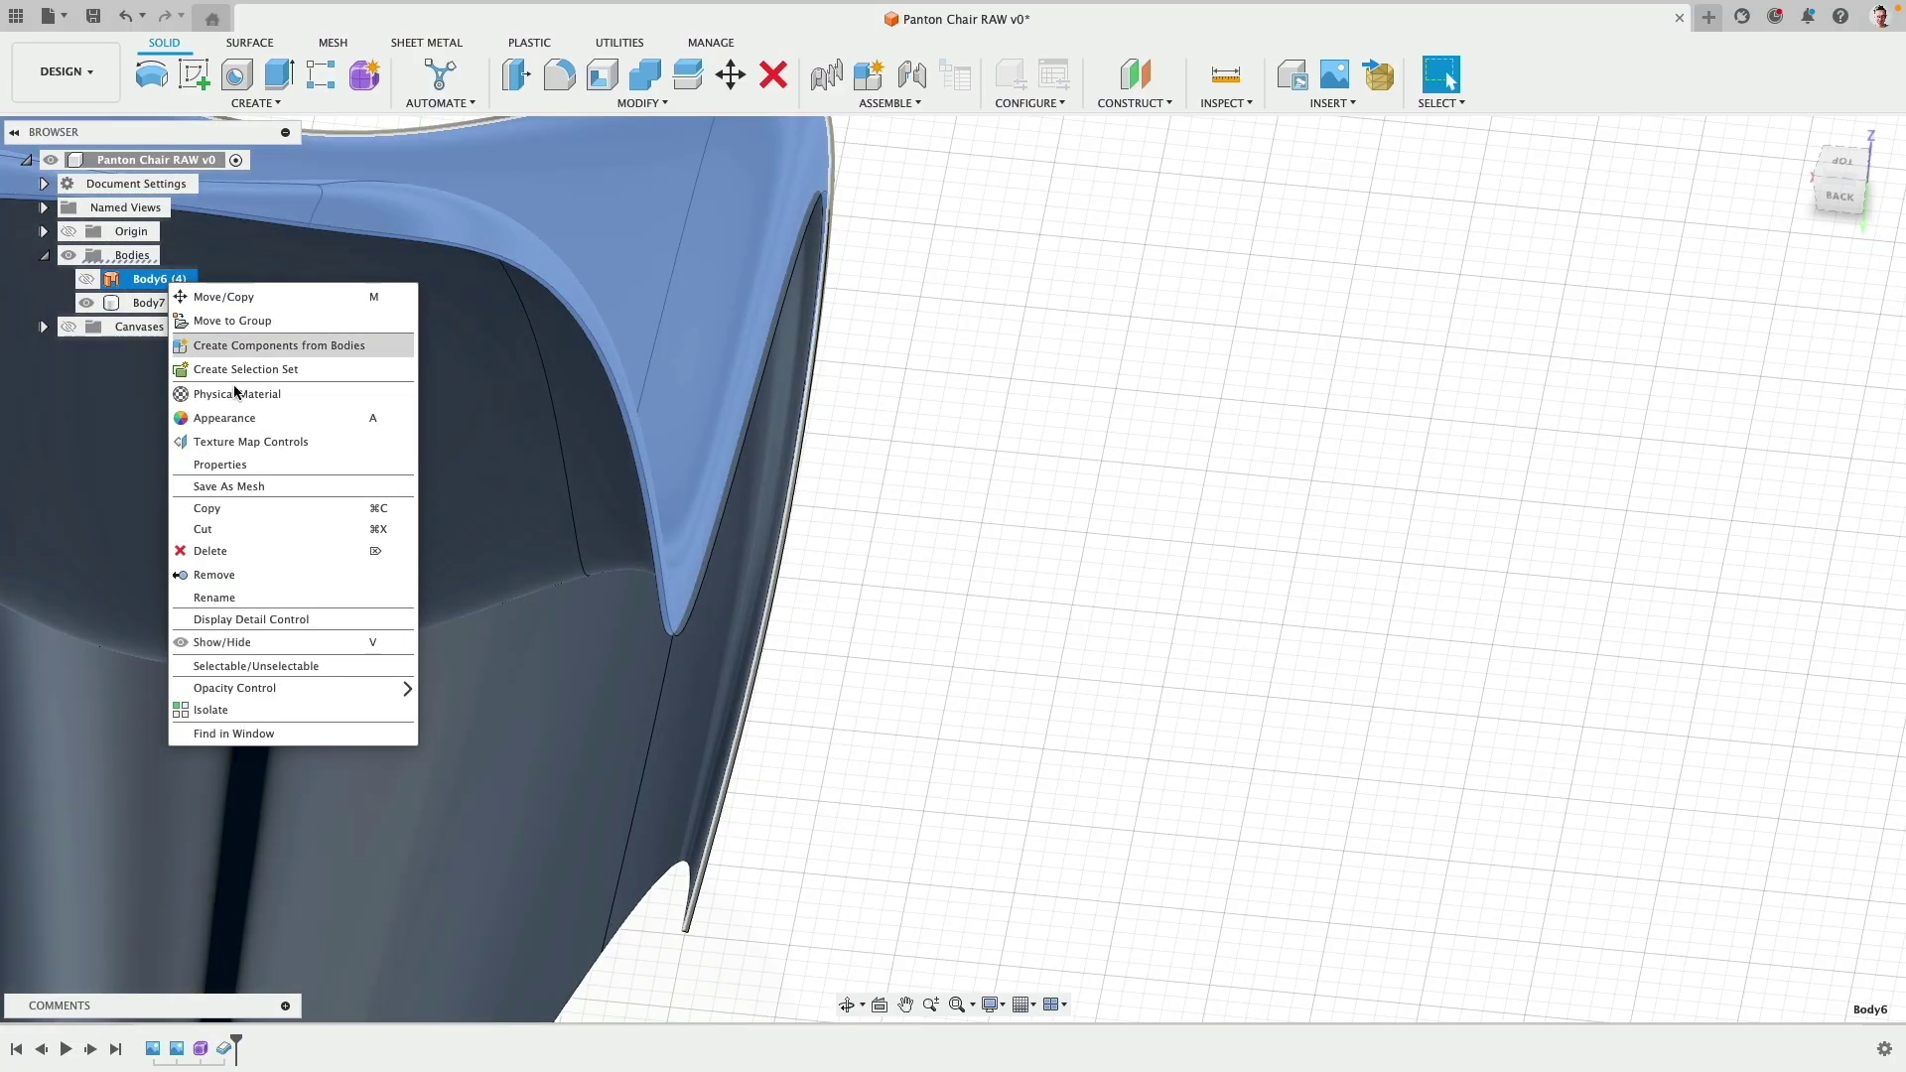
left_click(214, 575)
Step: Examine the thickened chair from the left side, checking the base along the ground line and the top of the backrest
middle_click_drag(805, 560, 787, 491, "shift")
left_click(1849, 174)
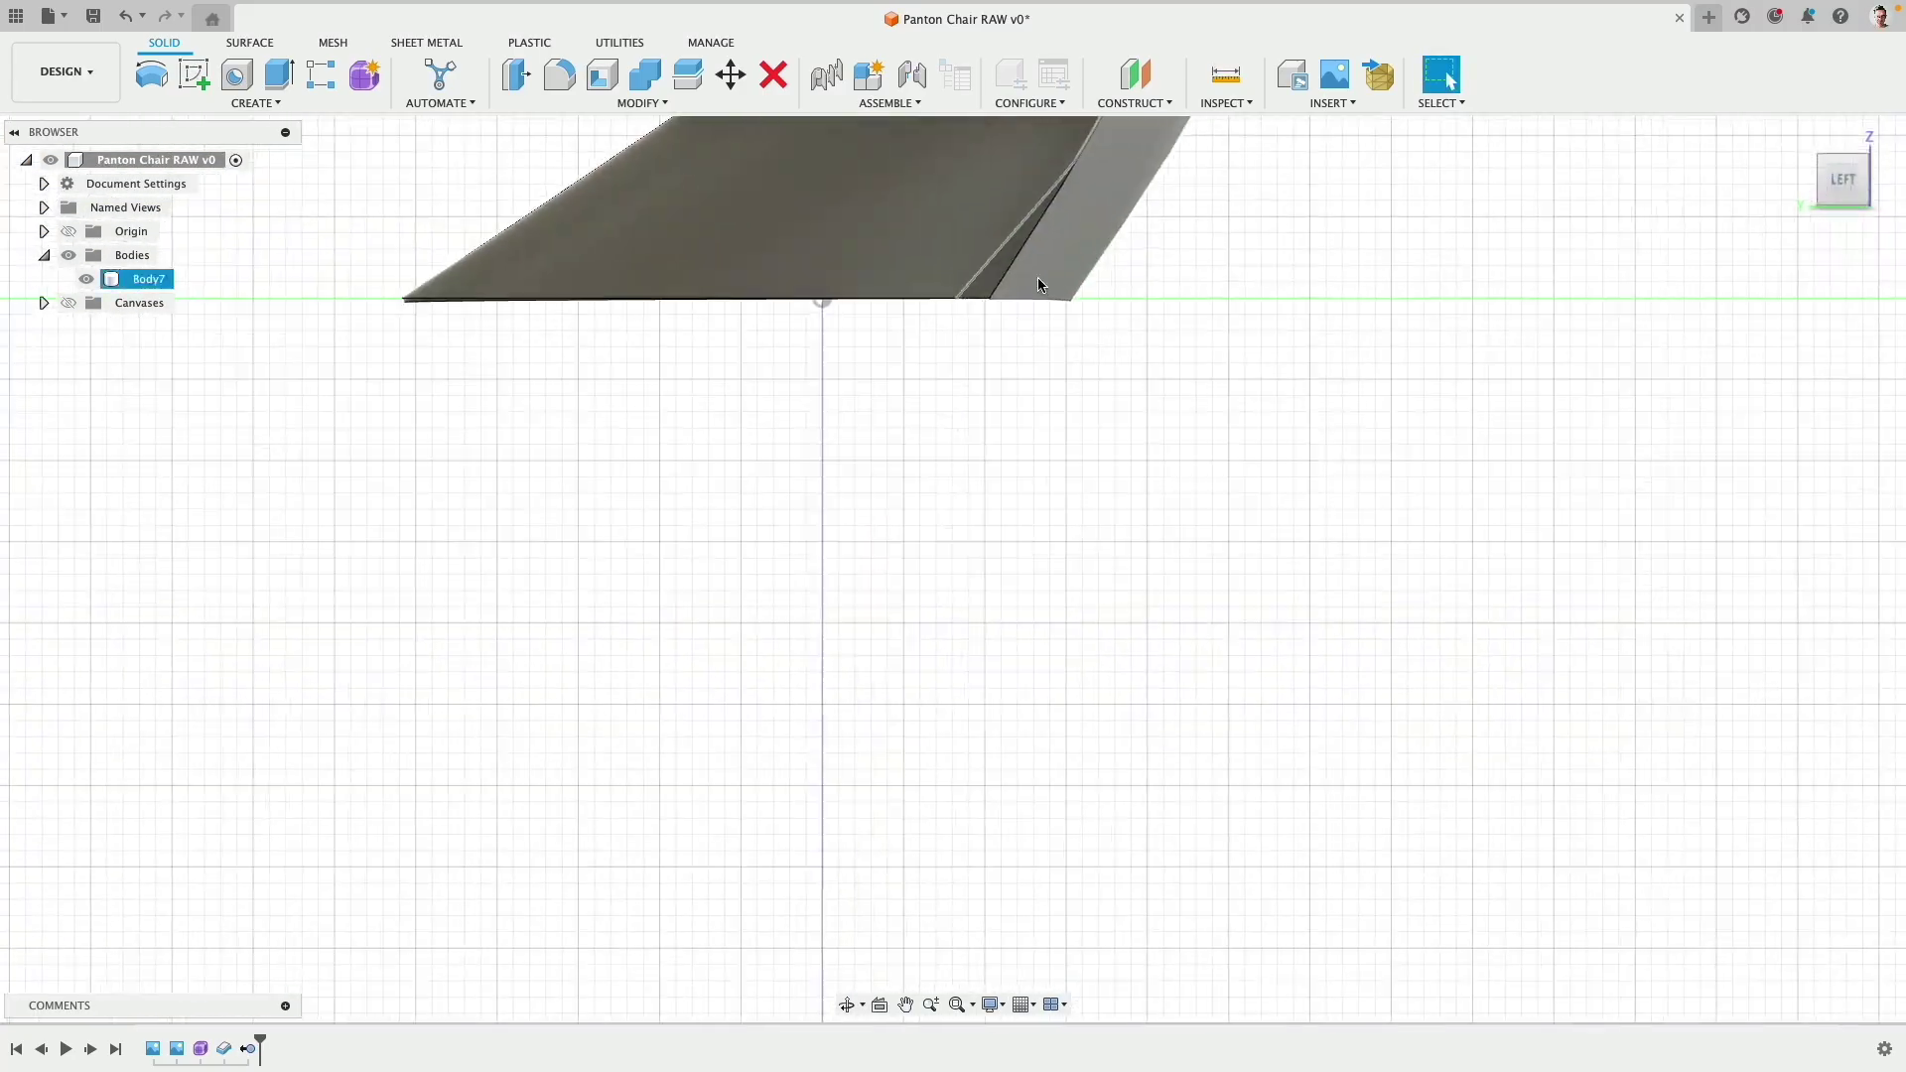
scroll(1040, 287, "up", 6)
scroll(919, 621, "down", 7)
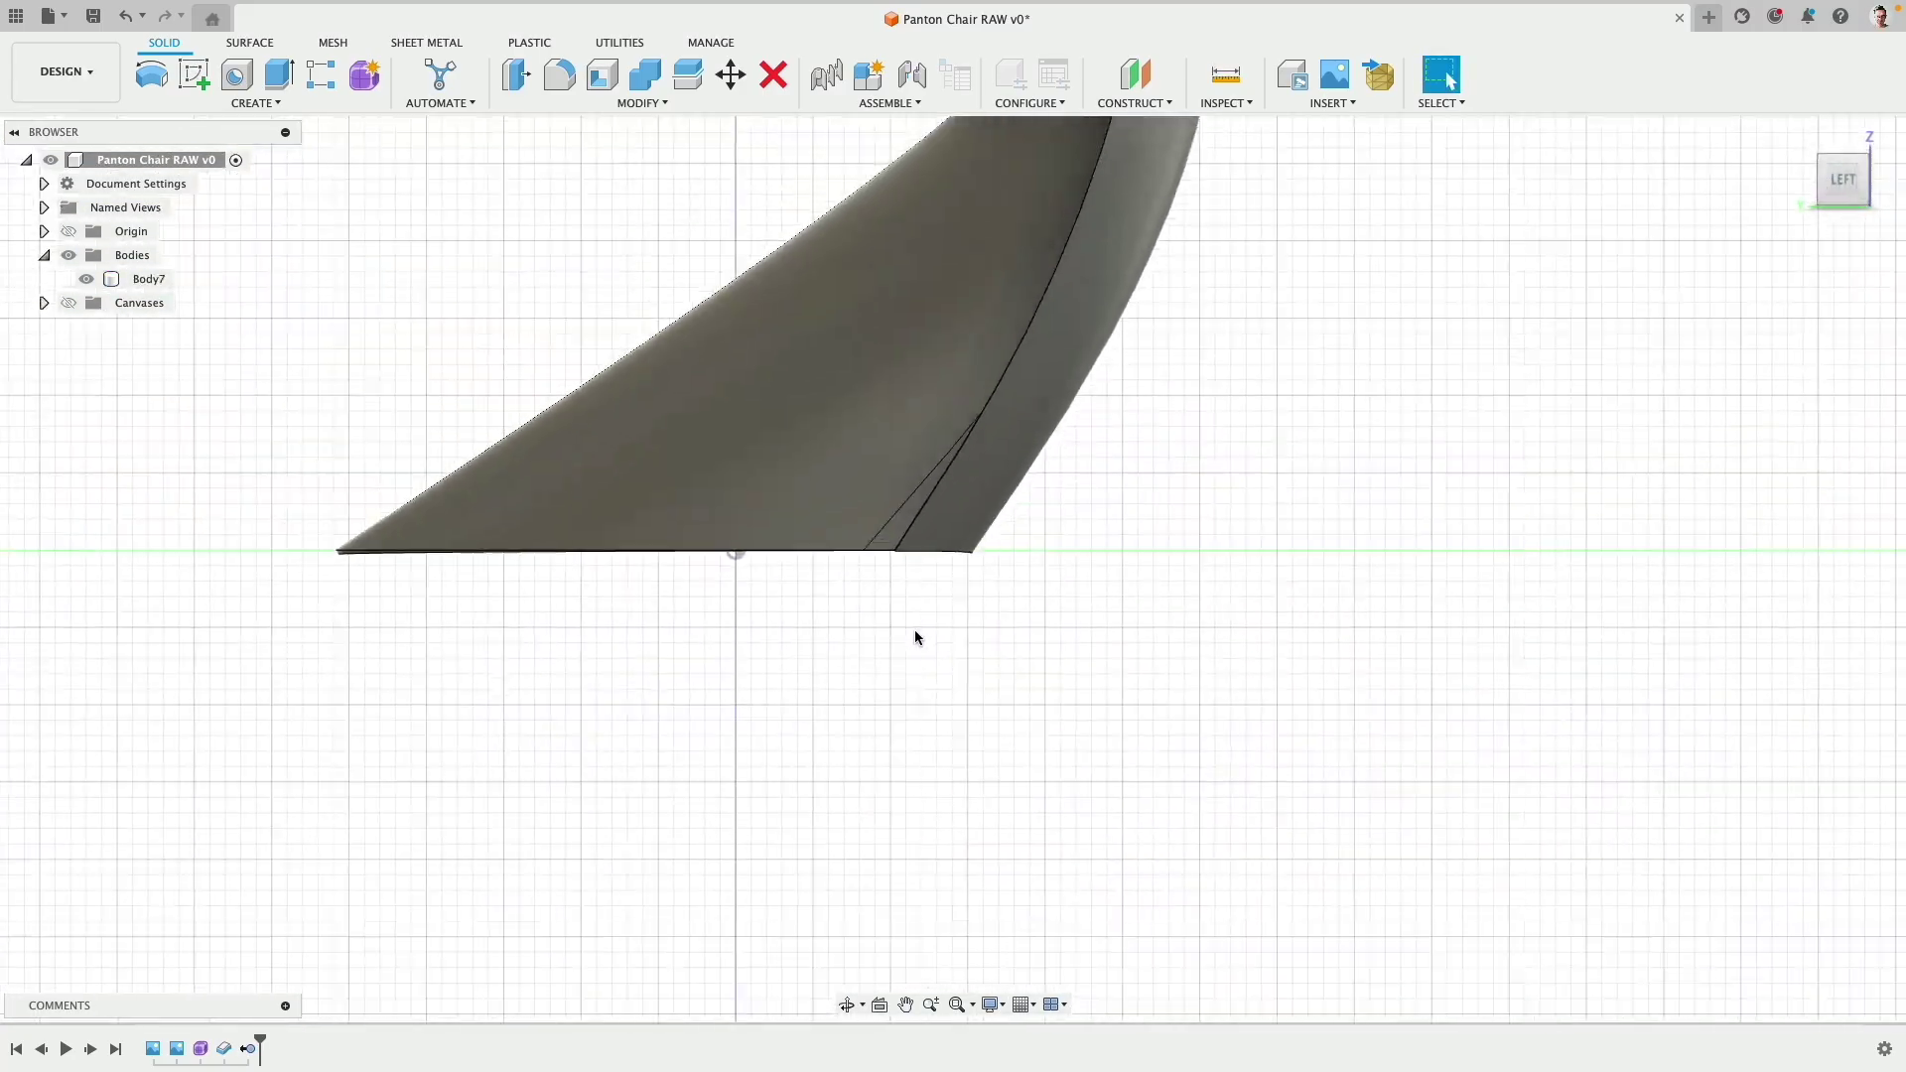
scroll(916, 630, "down", 3)
middle_click_drag(967, 520, 923, 944)
middle_click_drag(517, 289, 549, 595)
scroll(501, 695, "up", 5)
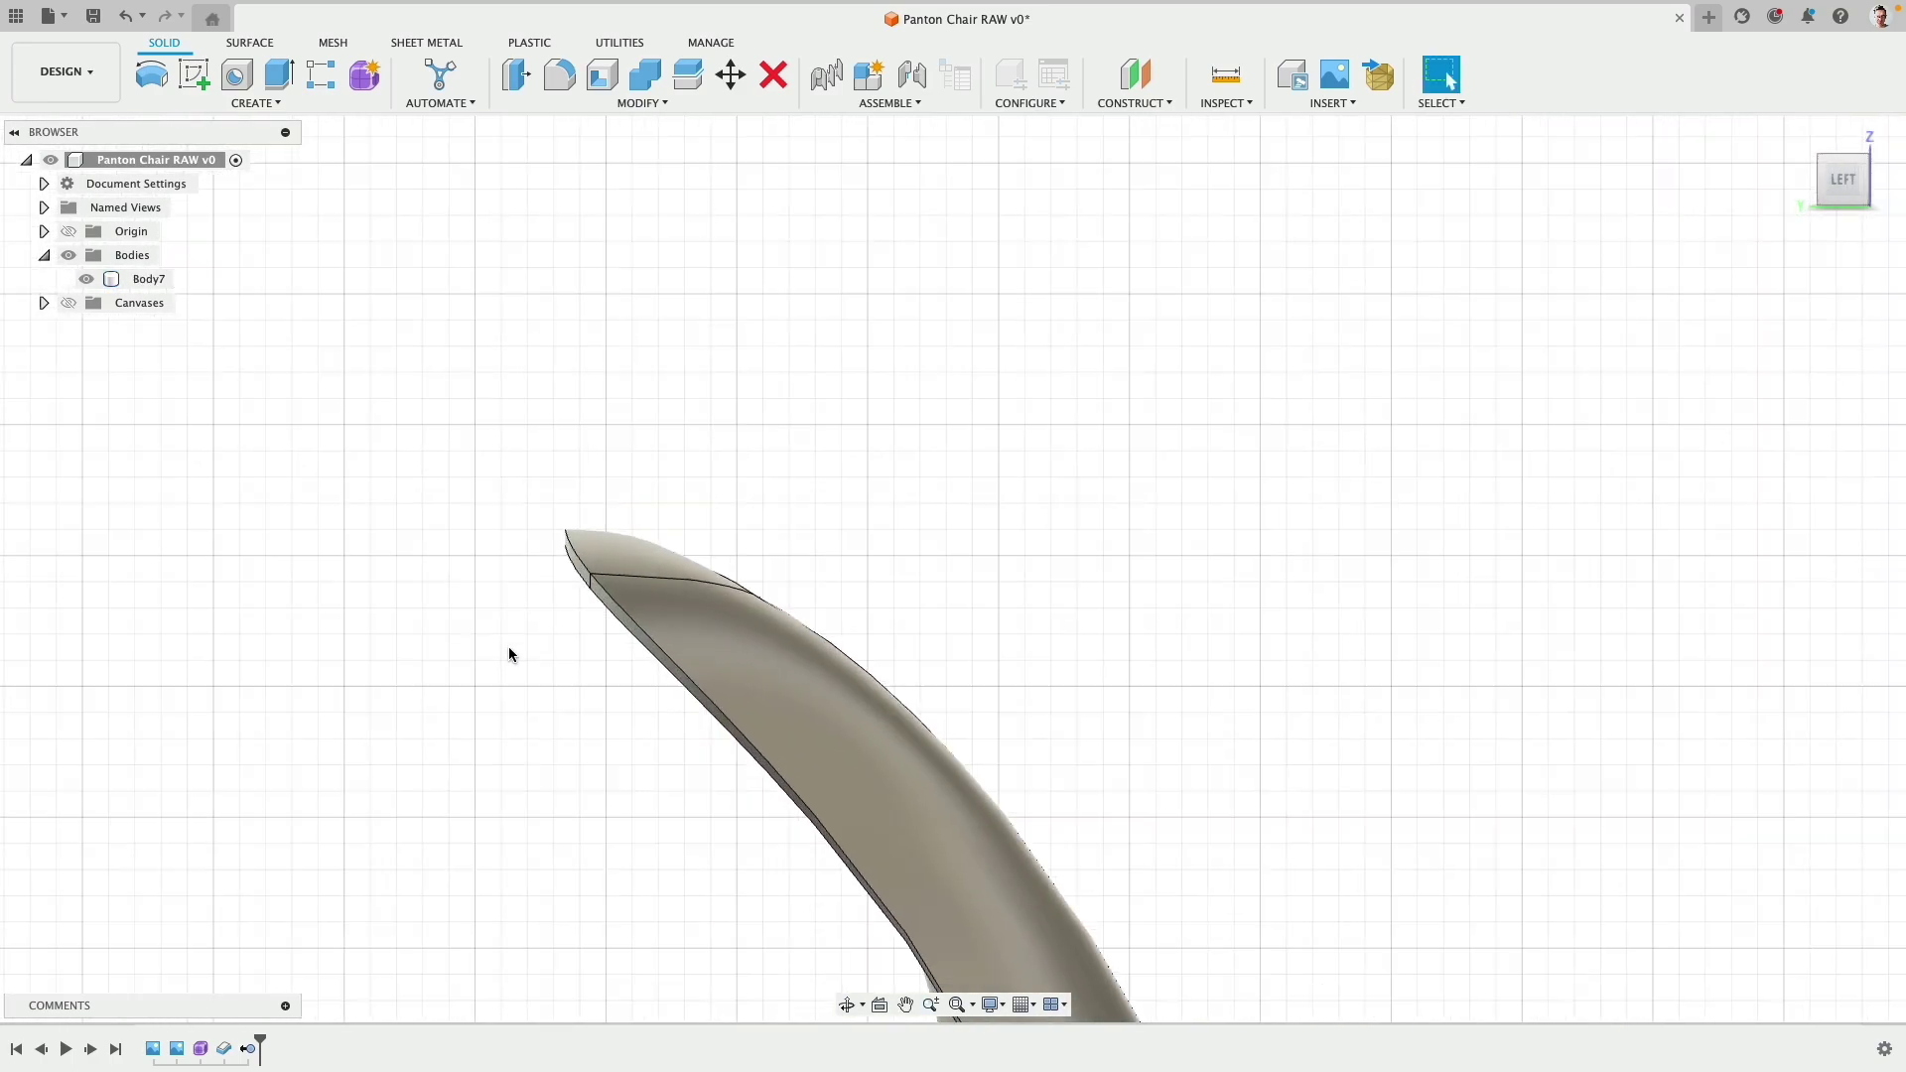
Step: Split the chair body Body7 at the base with the horizontal ground plane (XY), keeping the splitting tool extended
scroll(511, 659, "down", 5)
middle_click_drag(546, 893, 409, 320)
scroll(635, 703, "down", 2)
scroll(635, 703, "down", 2)
scroll(494, 459, "down", 1)
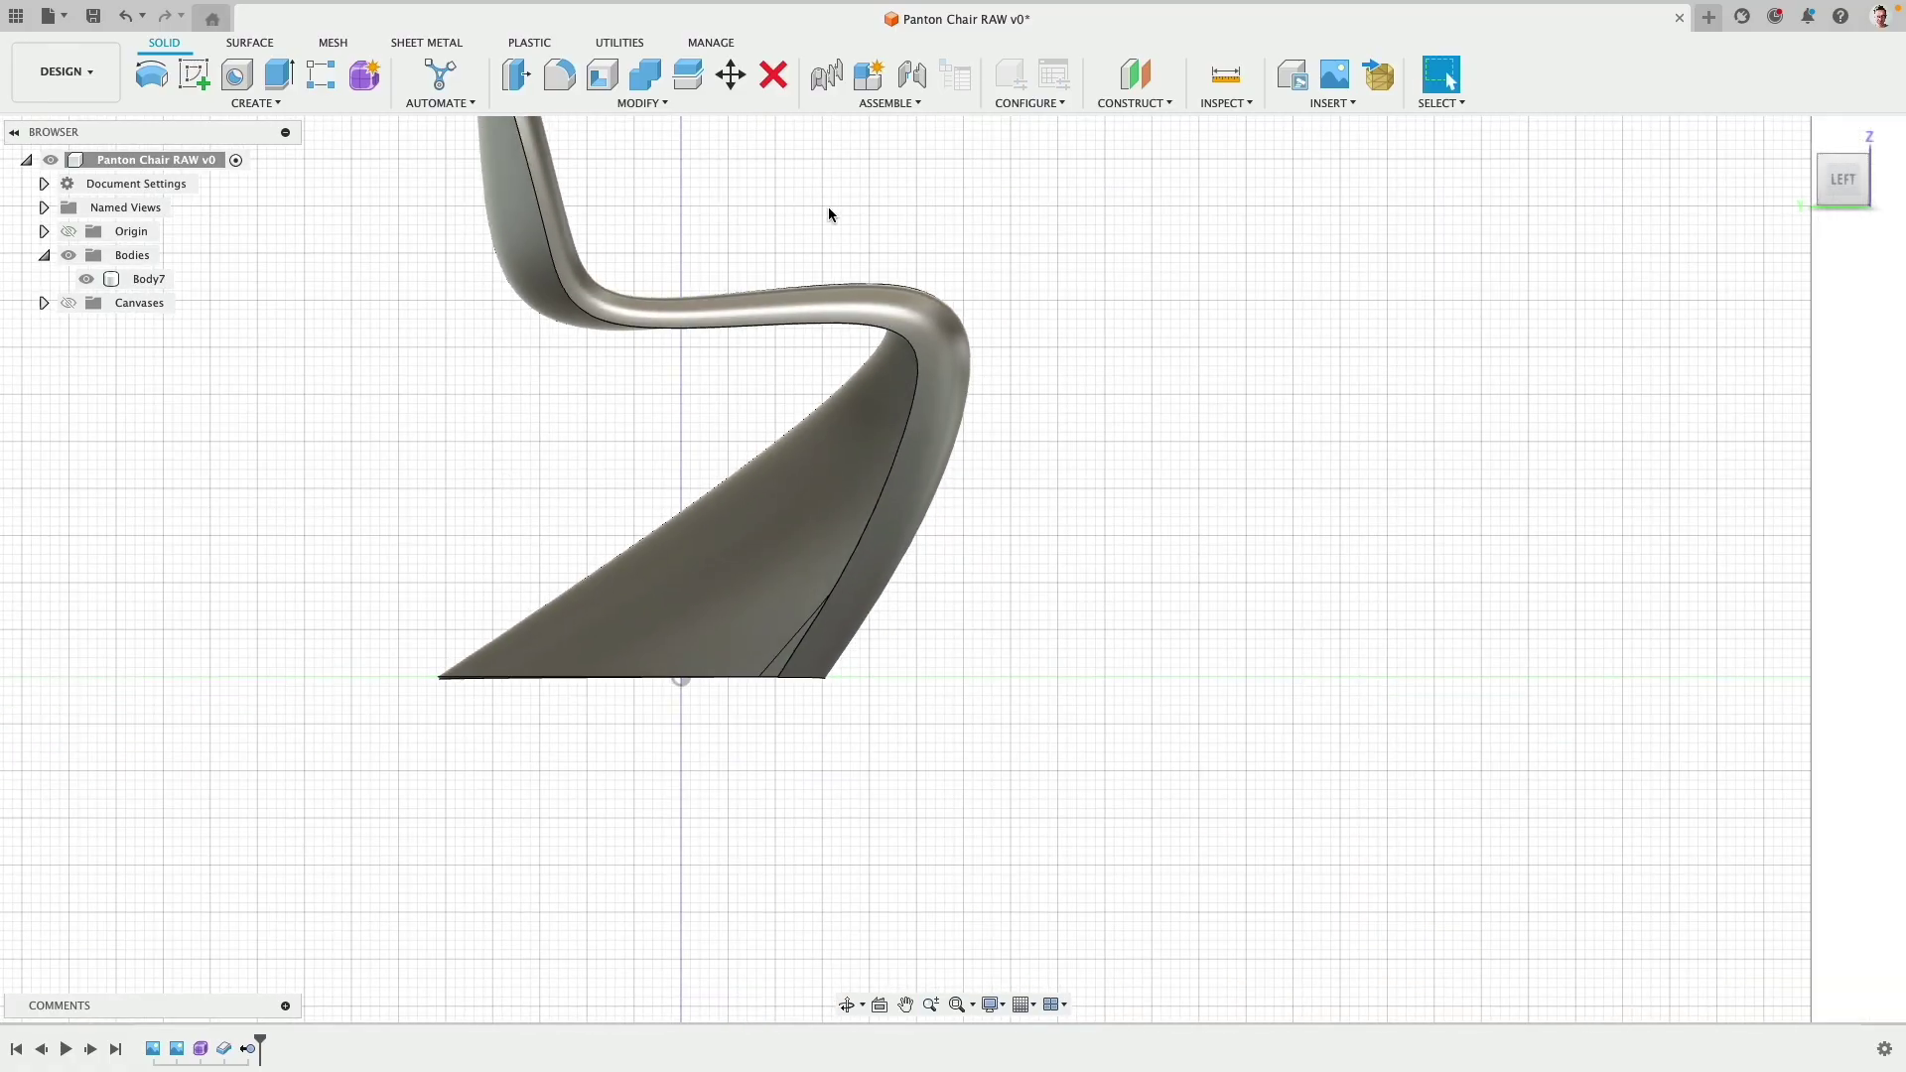
left_click(687, 74)
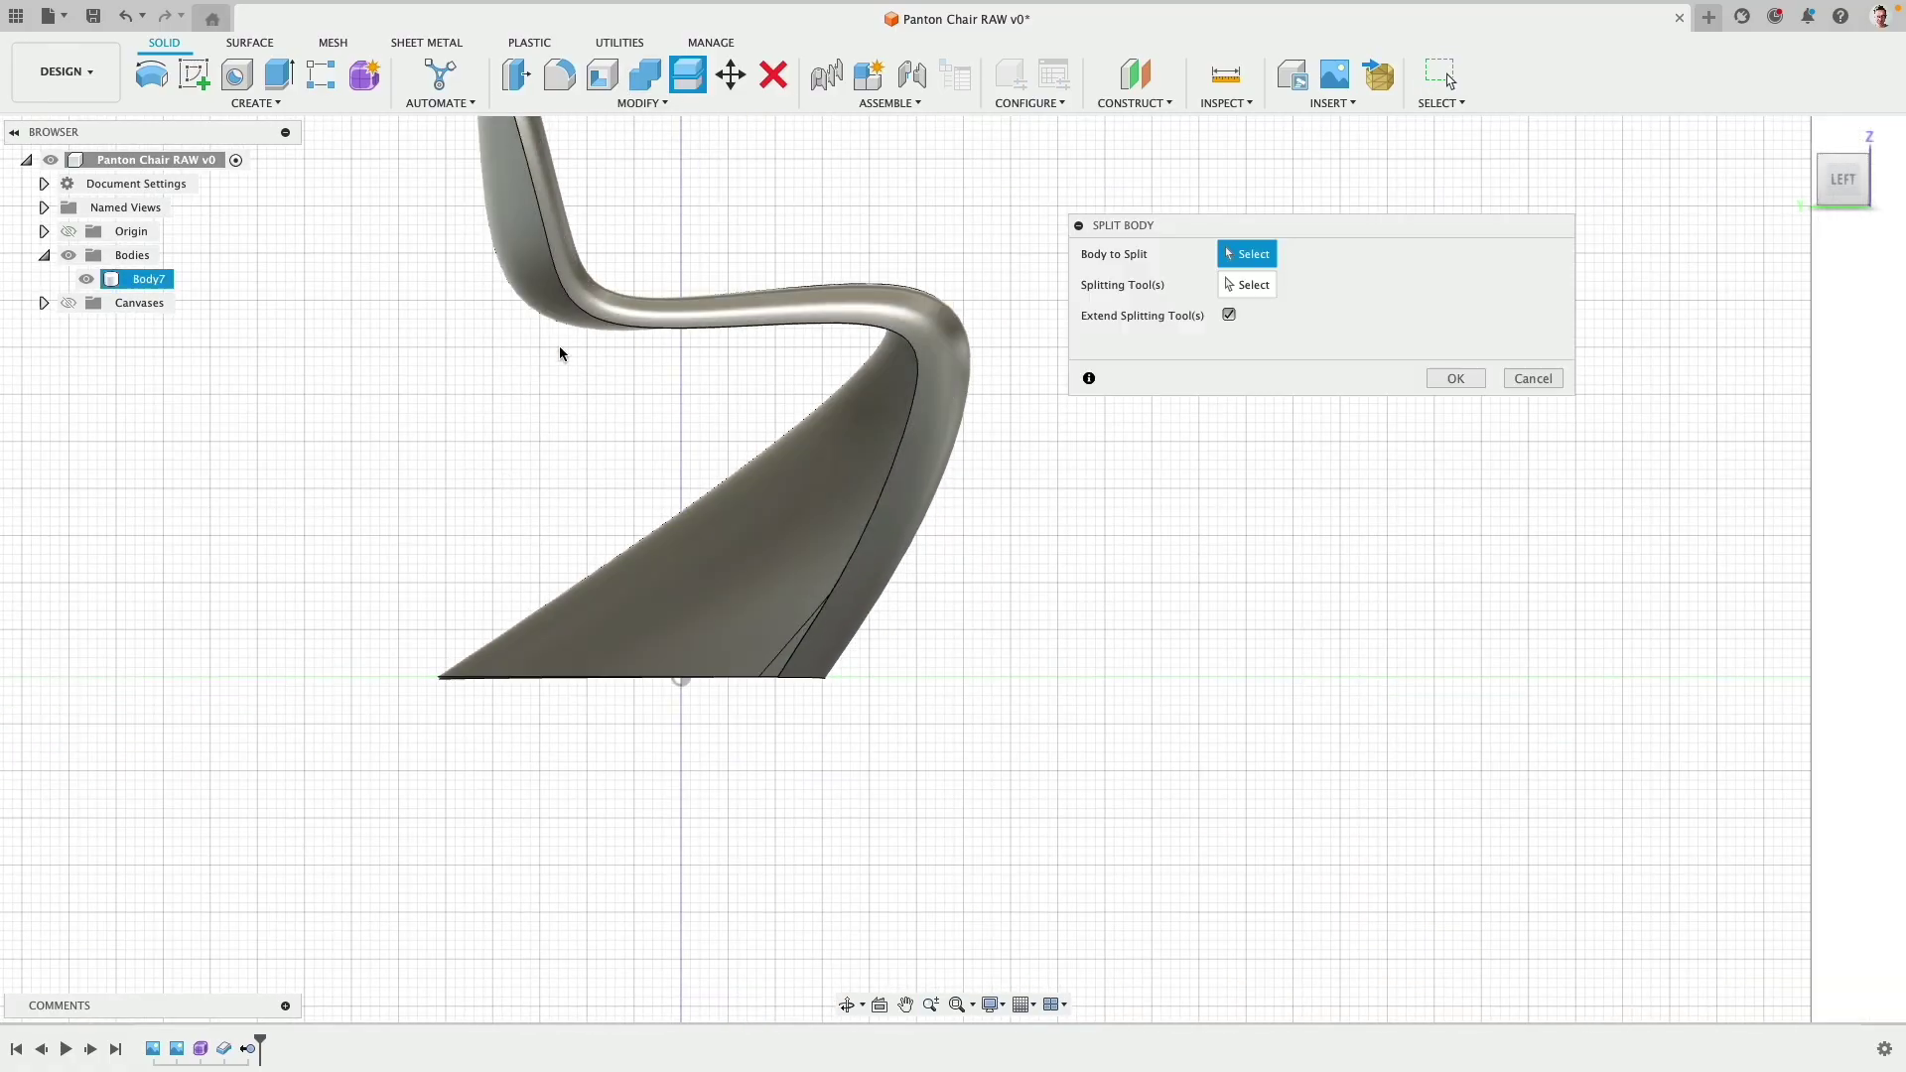
middle_click_drag(536, 349, 524, 378, "shift")
left_click(748, 483)
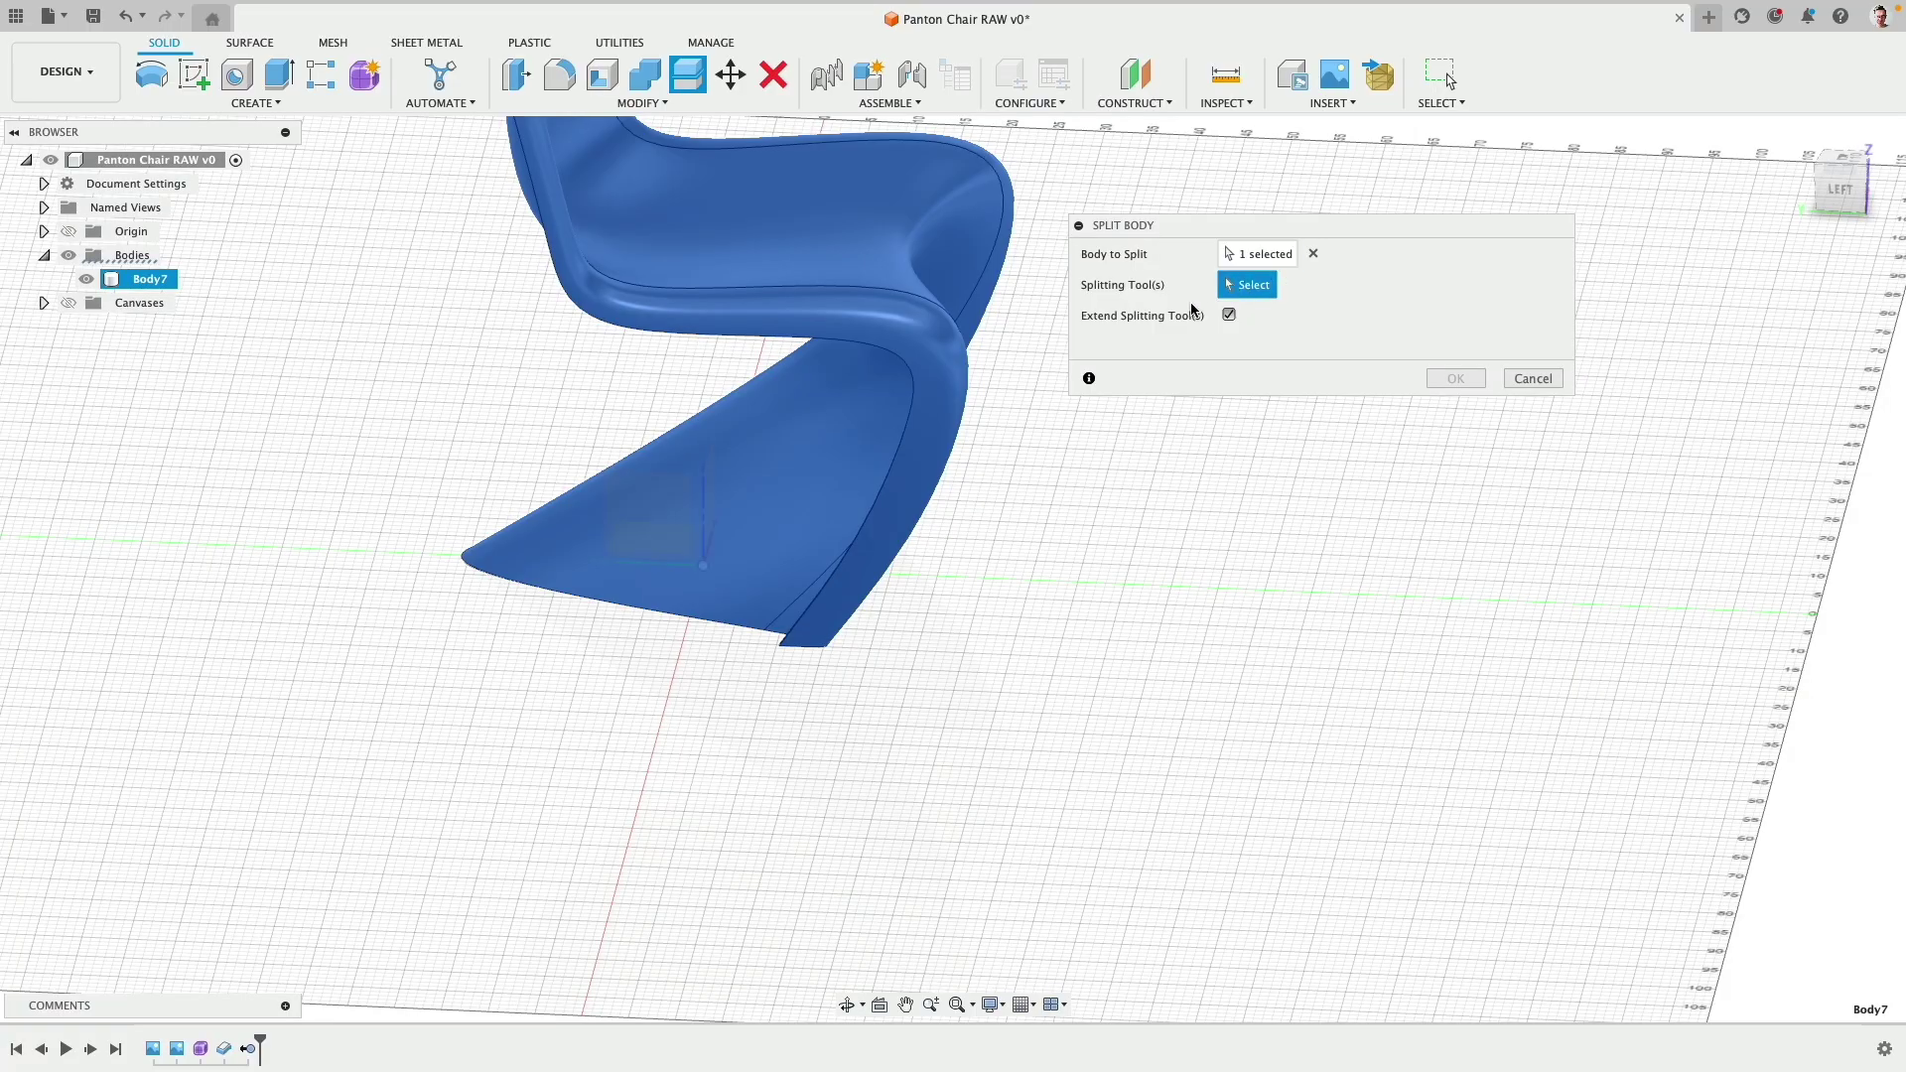
middle_click_drag(642, 553, 391, 566, "shift")
left_click(390, 566)
left_click(1464, 378)
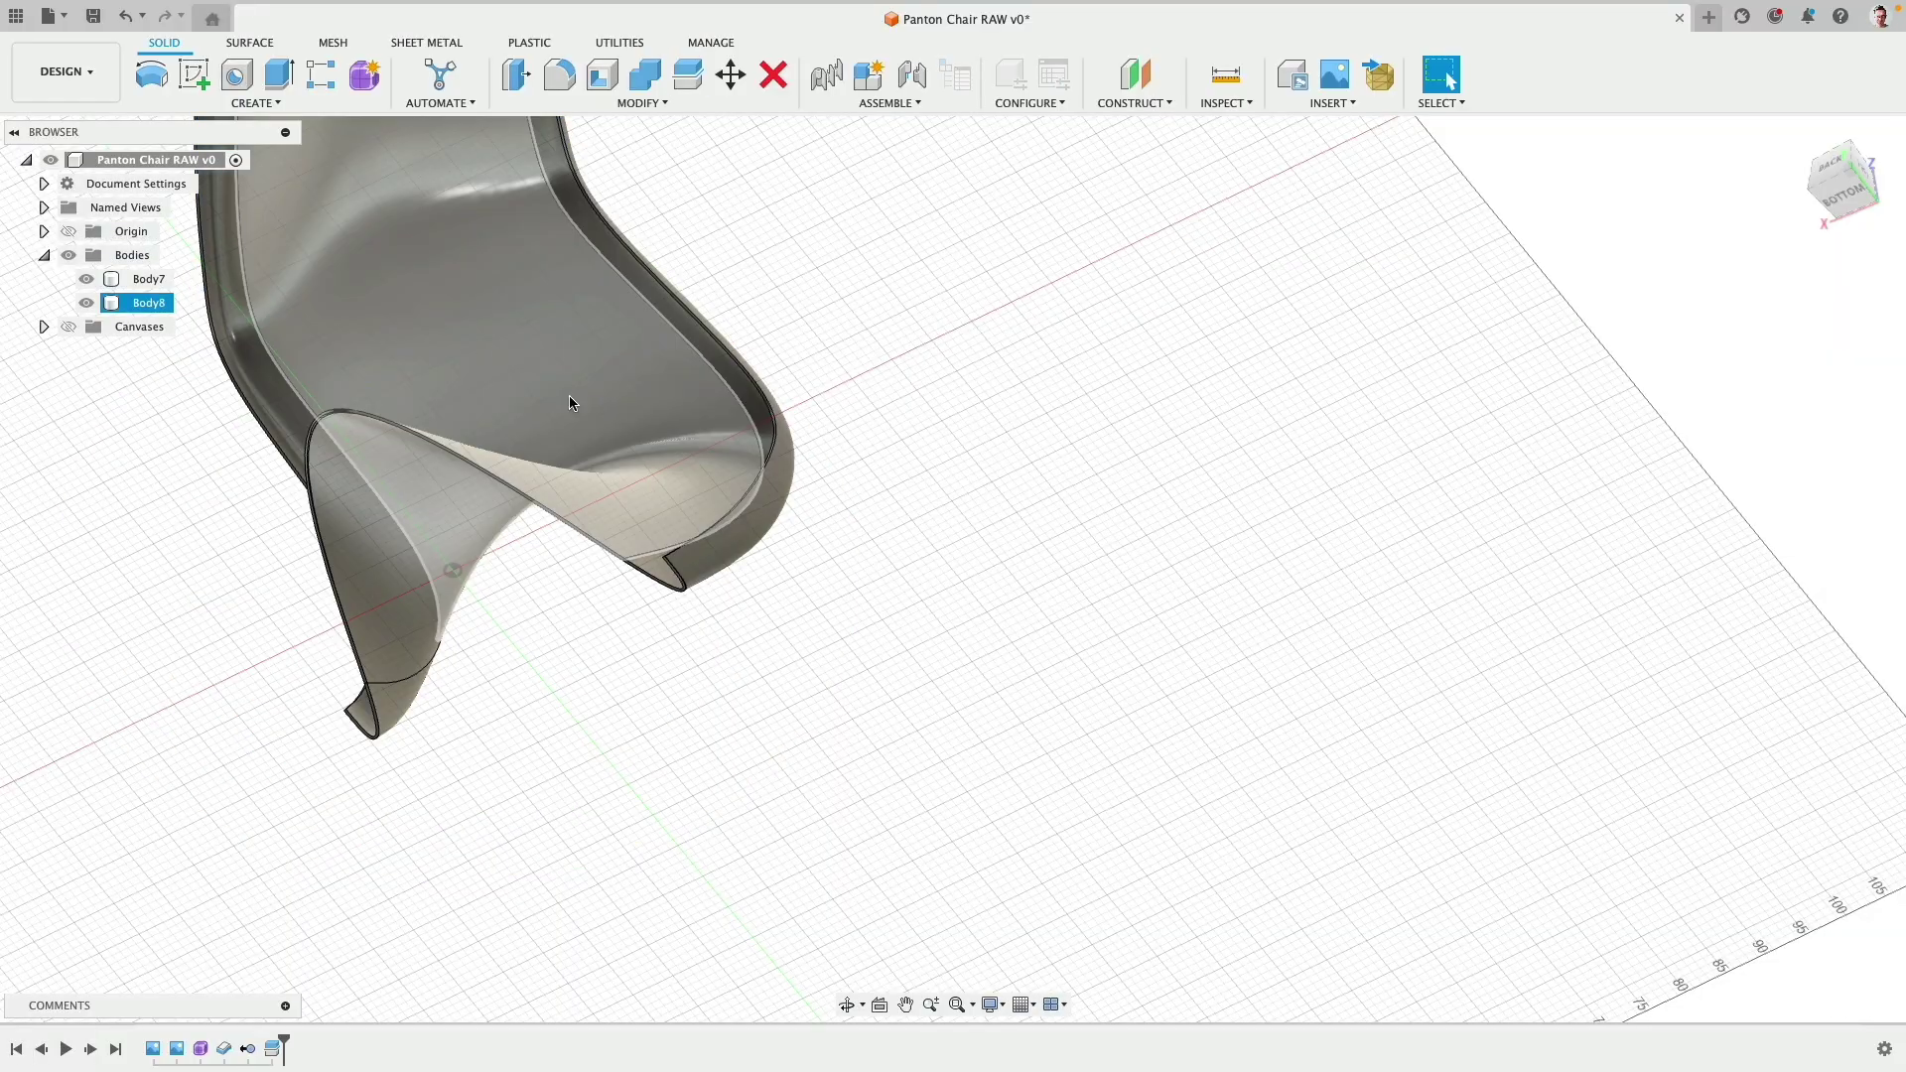
Step: Check which split body is the sliver below the ground plane and remove that leftover Body7 from the design
middle_click_drag(542, 381, 378, 437, "shift")
left_click(227, 399)
left_click(141, 308)
left_click(147, 283)
scroll(275, 635, "up", 4)
middle_click_drag(402, 719, 496, 730, "shift")
right_click(137, 282)
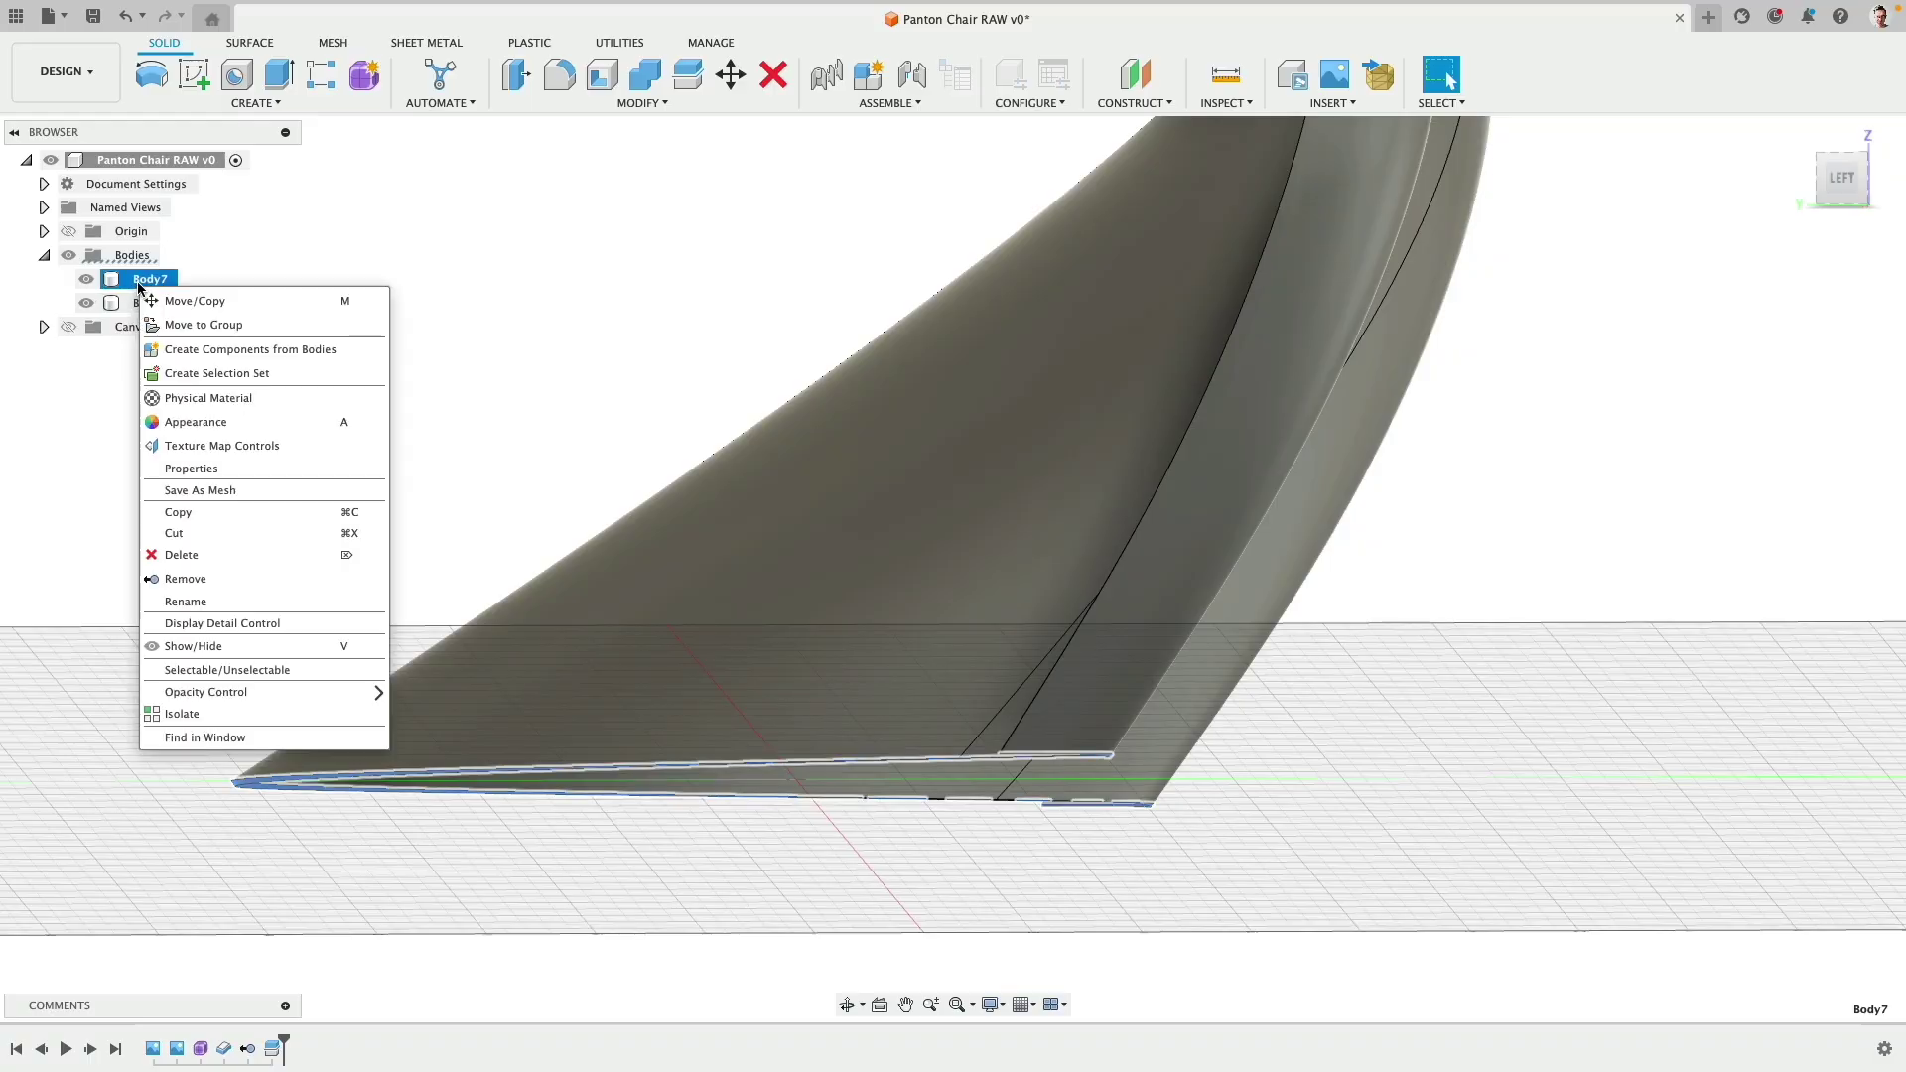
left_click(234, 579)
left_click(1438, 350)
Step: Examine the trimmed chair from the left, underneath, the right side and above, checking the flat cut of the base
left_click(1845, 182)
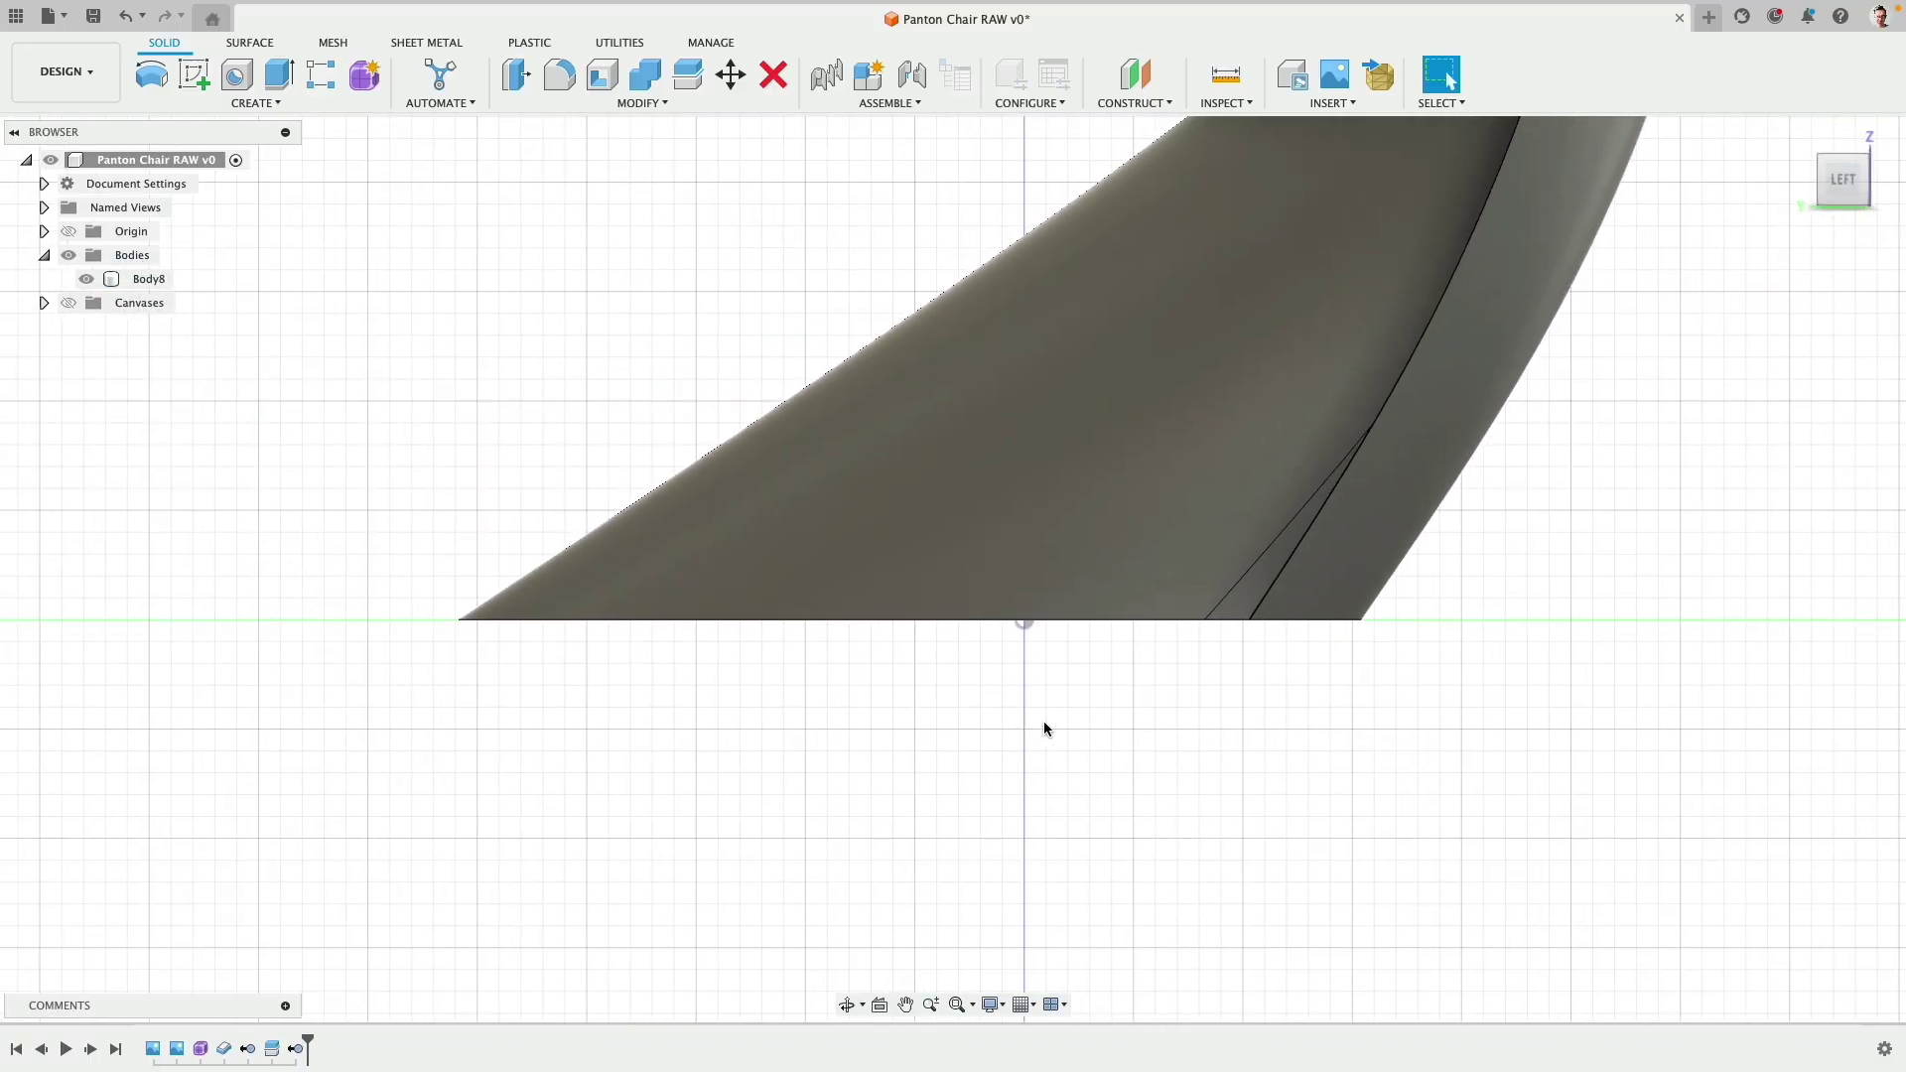
scroll(413, 736, "down", 5)
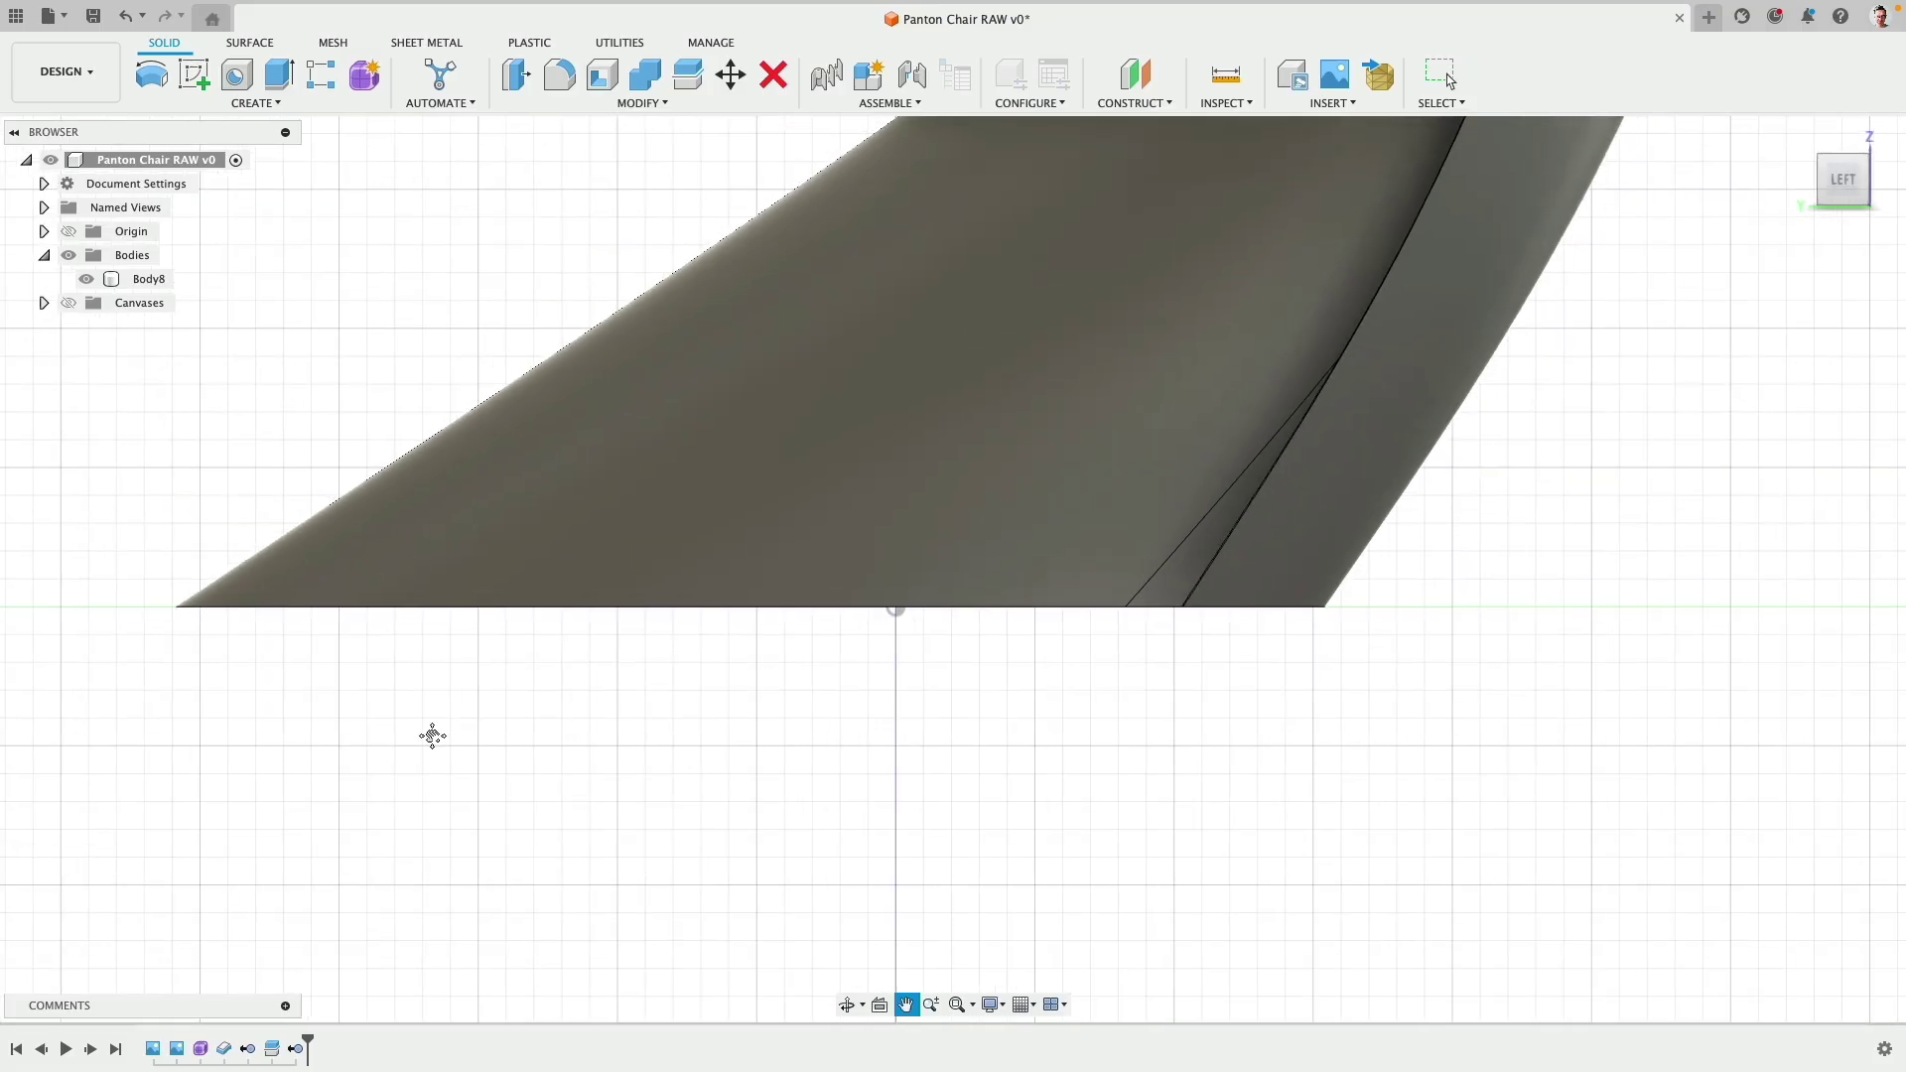
scroll(432, 744, "down", 4)
middle_click_drag(910, 755, 795, 596, "shift")
middle_click_drag(972, 940, 880, 731, "shift")
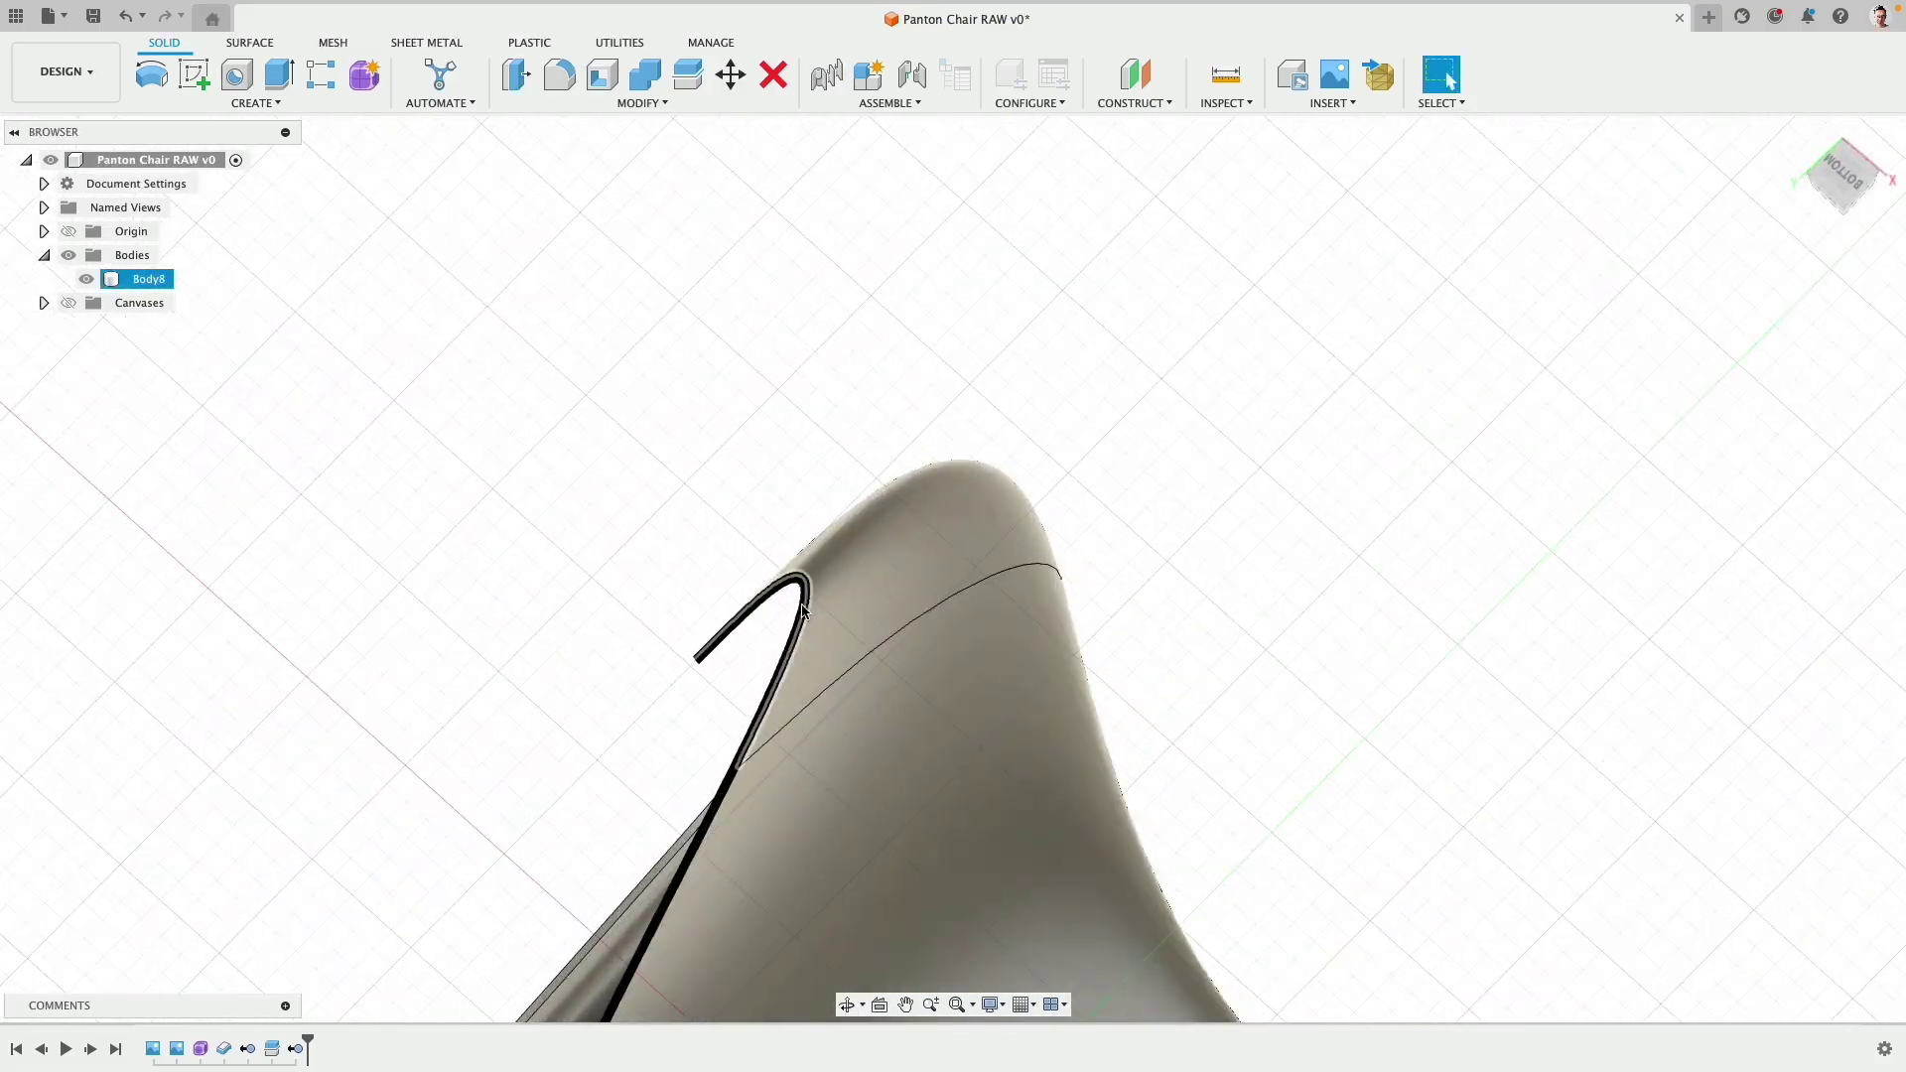
scroll(762, 658, "down", 5)
middle_click_drag(882, 488, 979, 635, "shift")
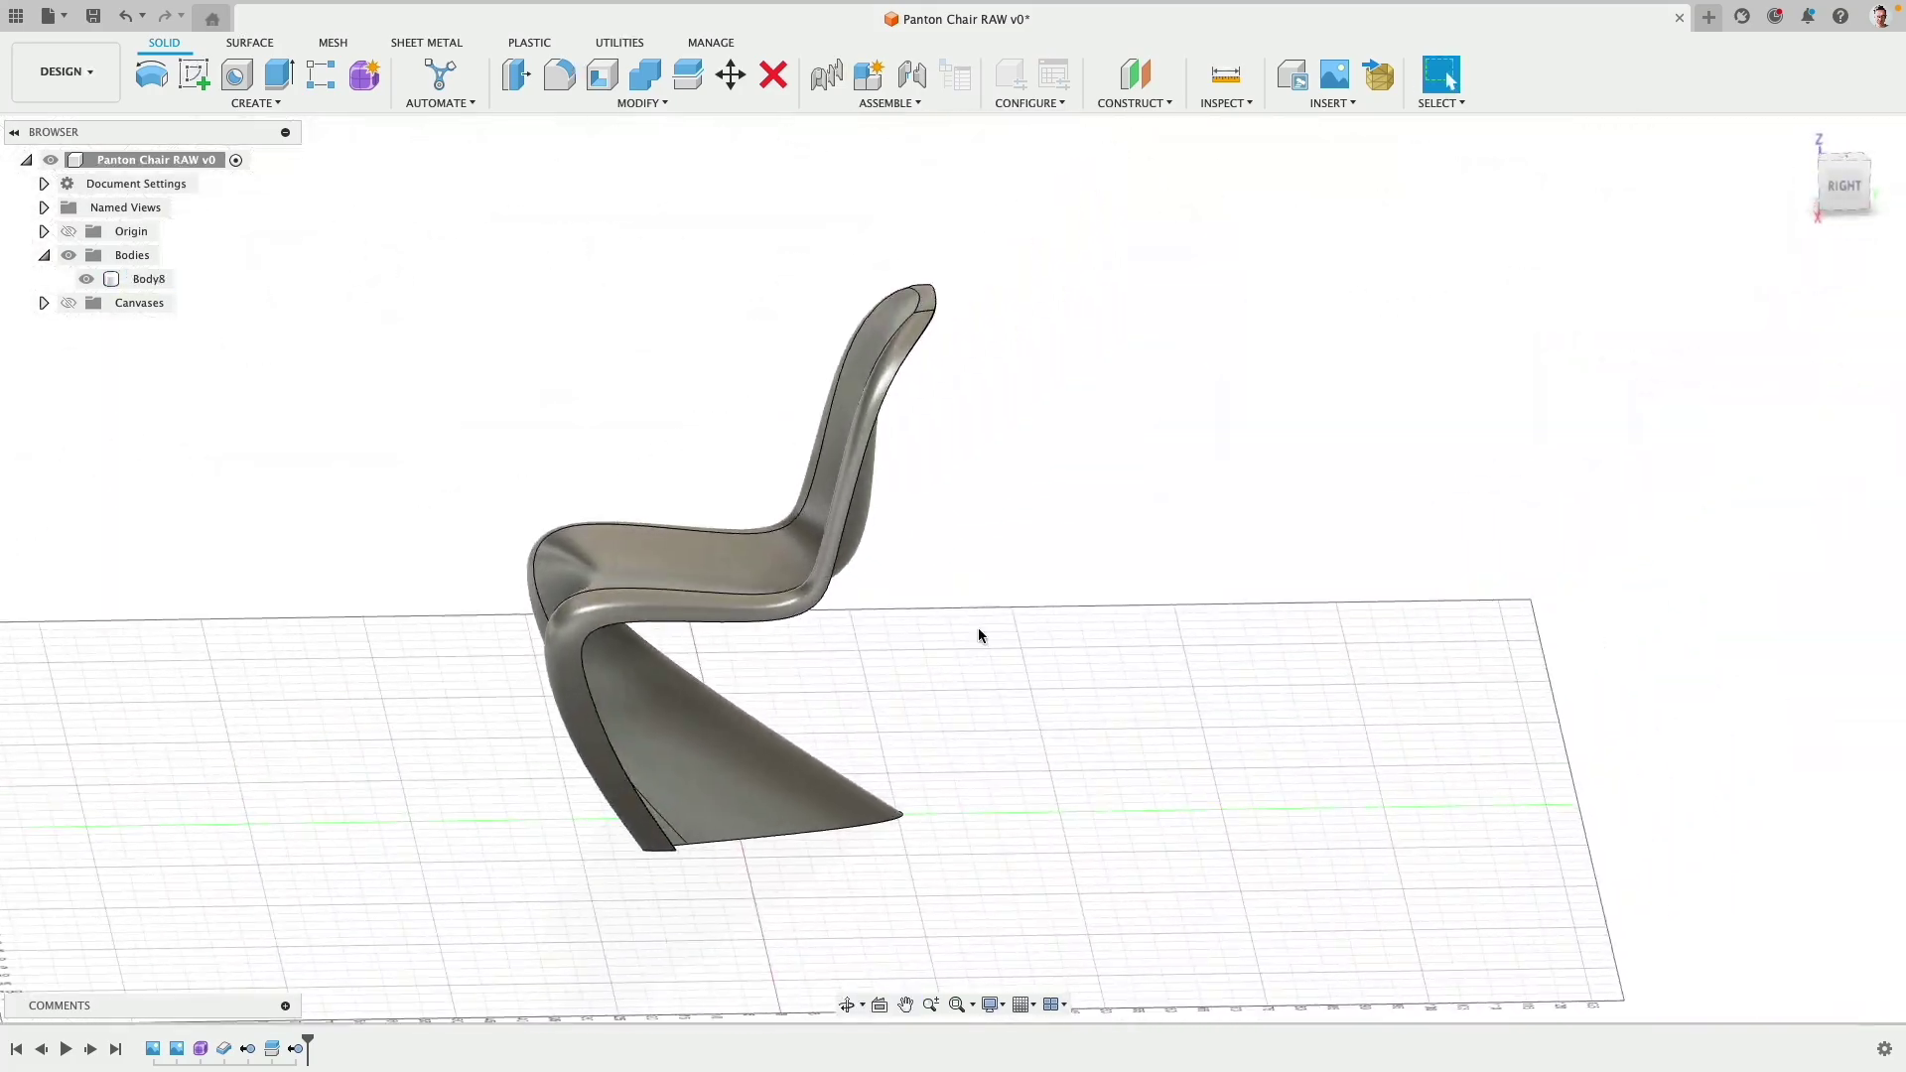
left_click(1845, 188)
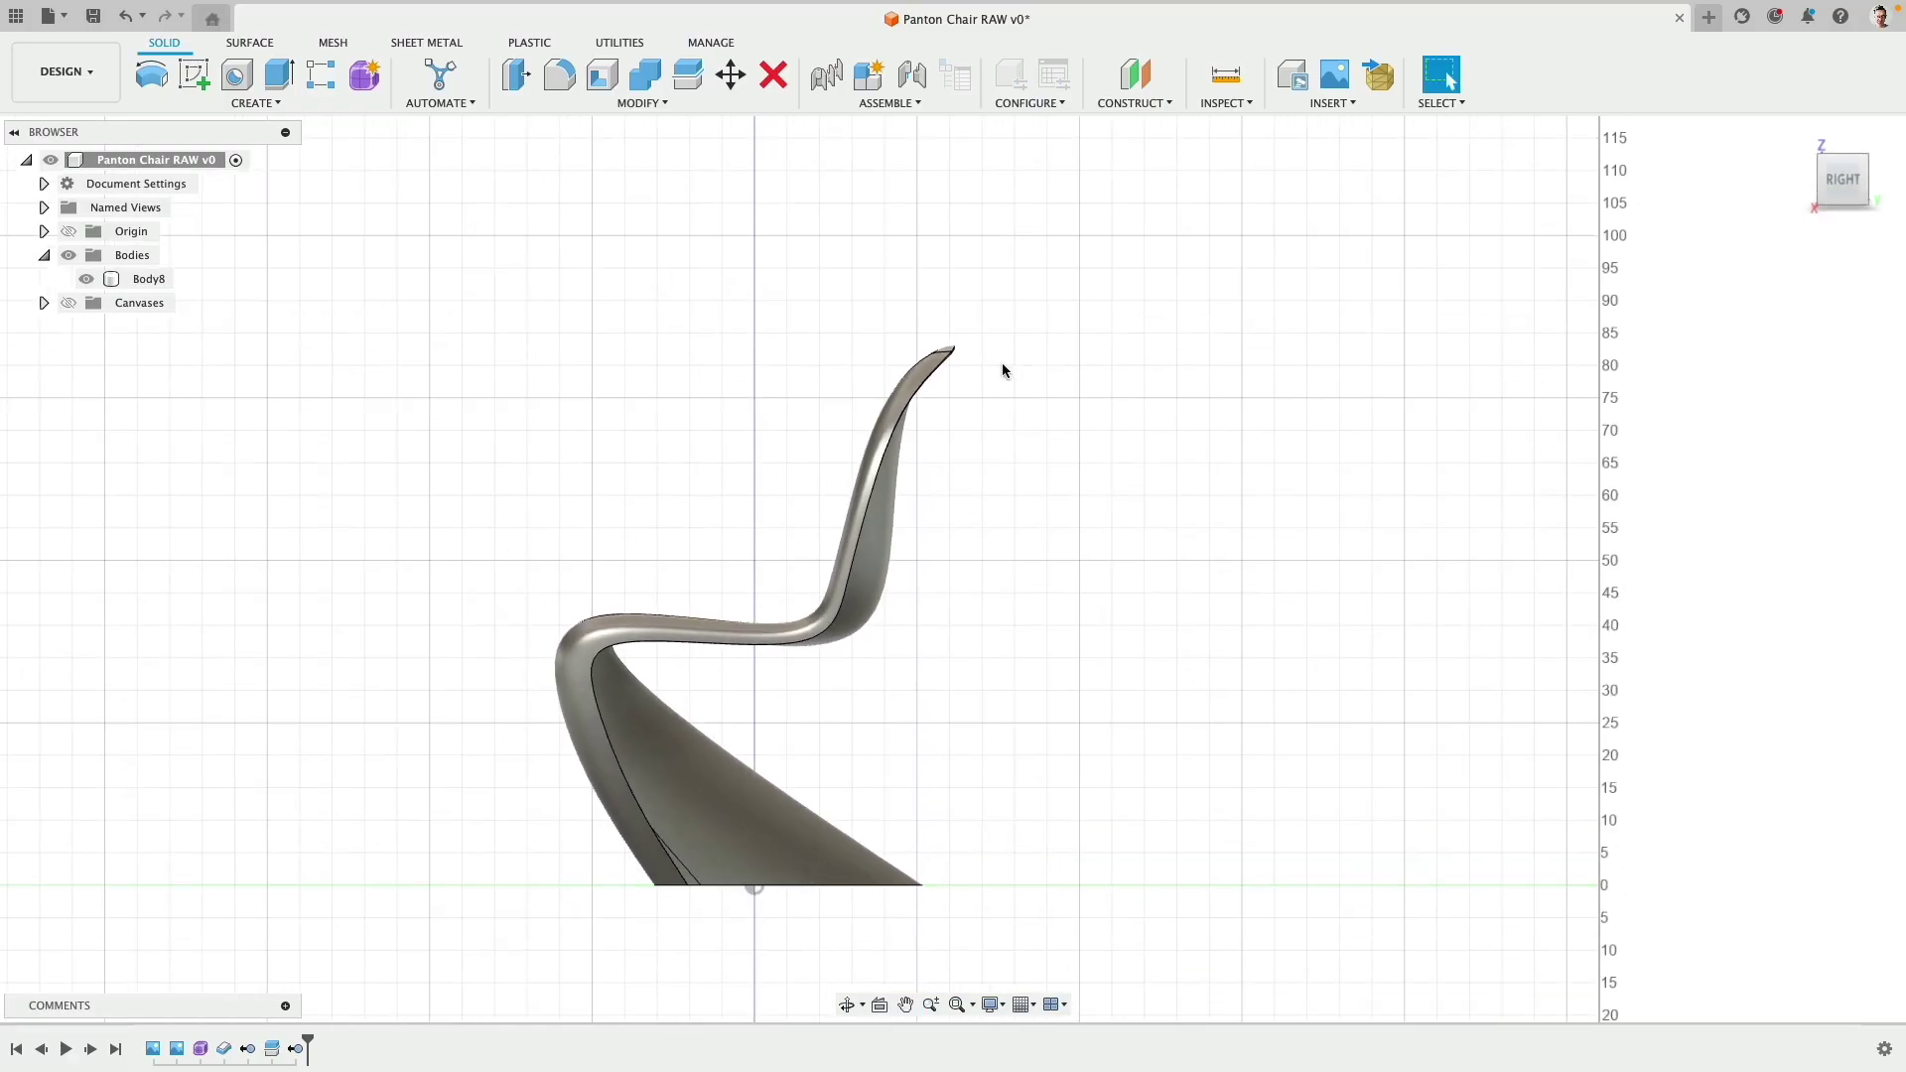
middle_click_drag(717, 372, 850, 516, "shift")
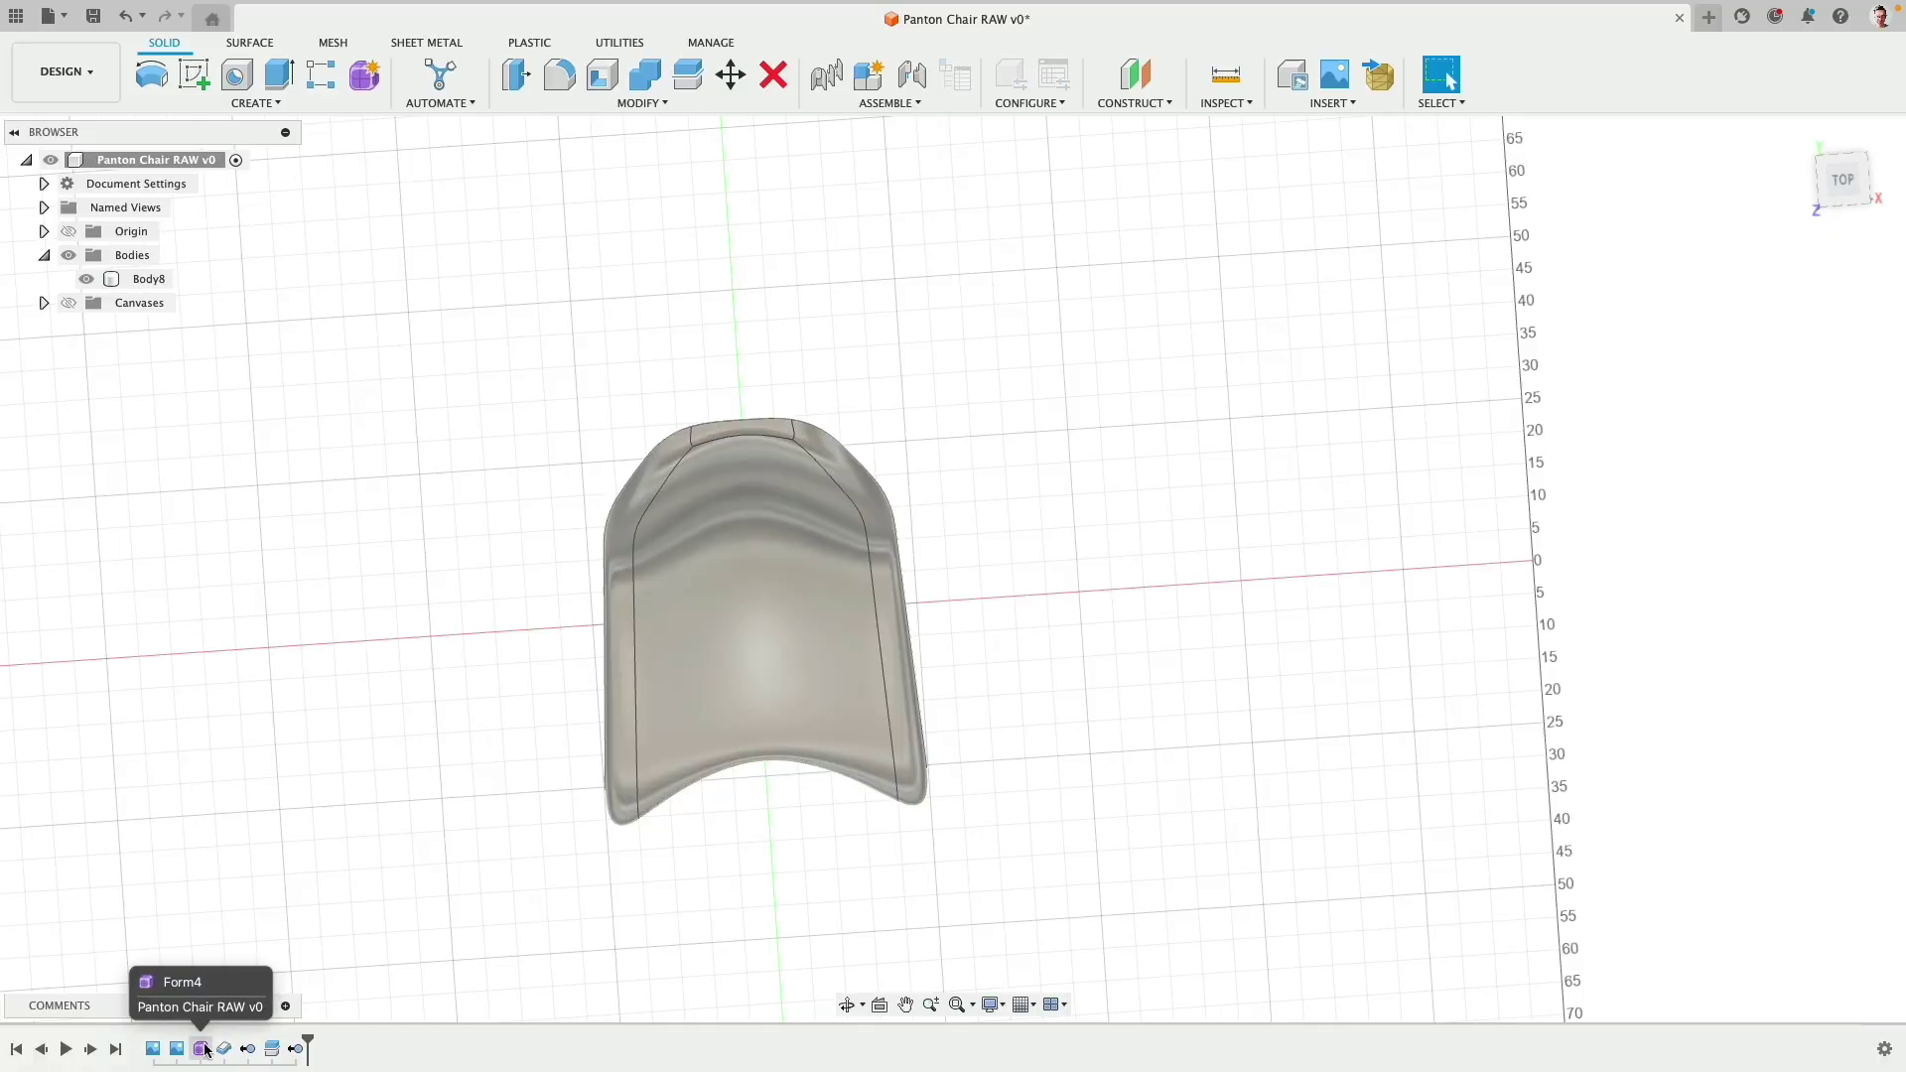
Step: Create a construction plane offset about 42.6 cm upward from the XY ground plane, just above the seat
left_click(193, 74)
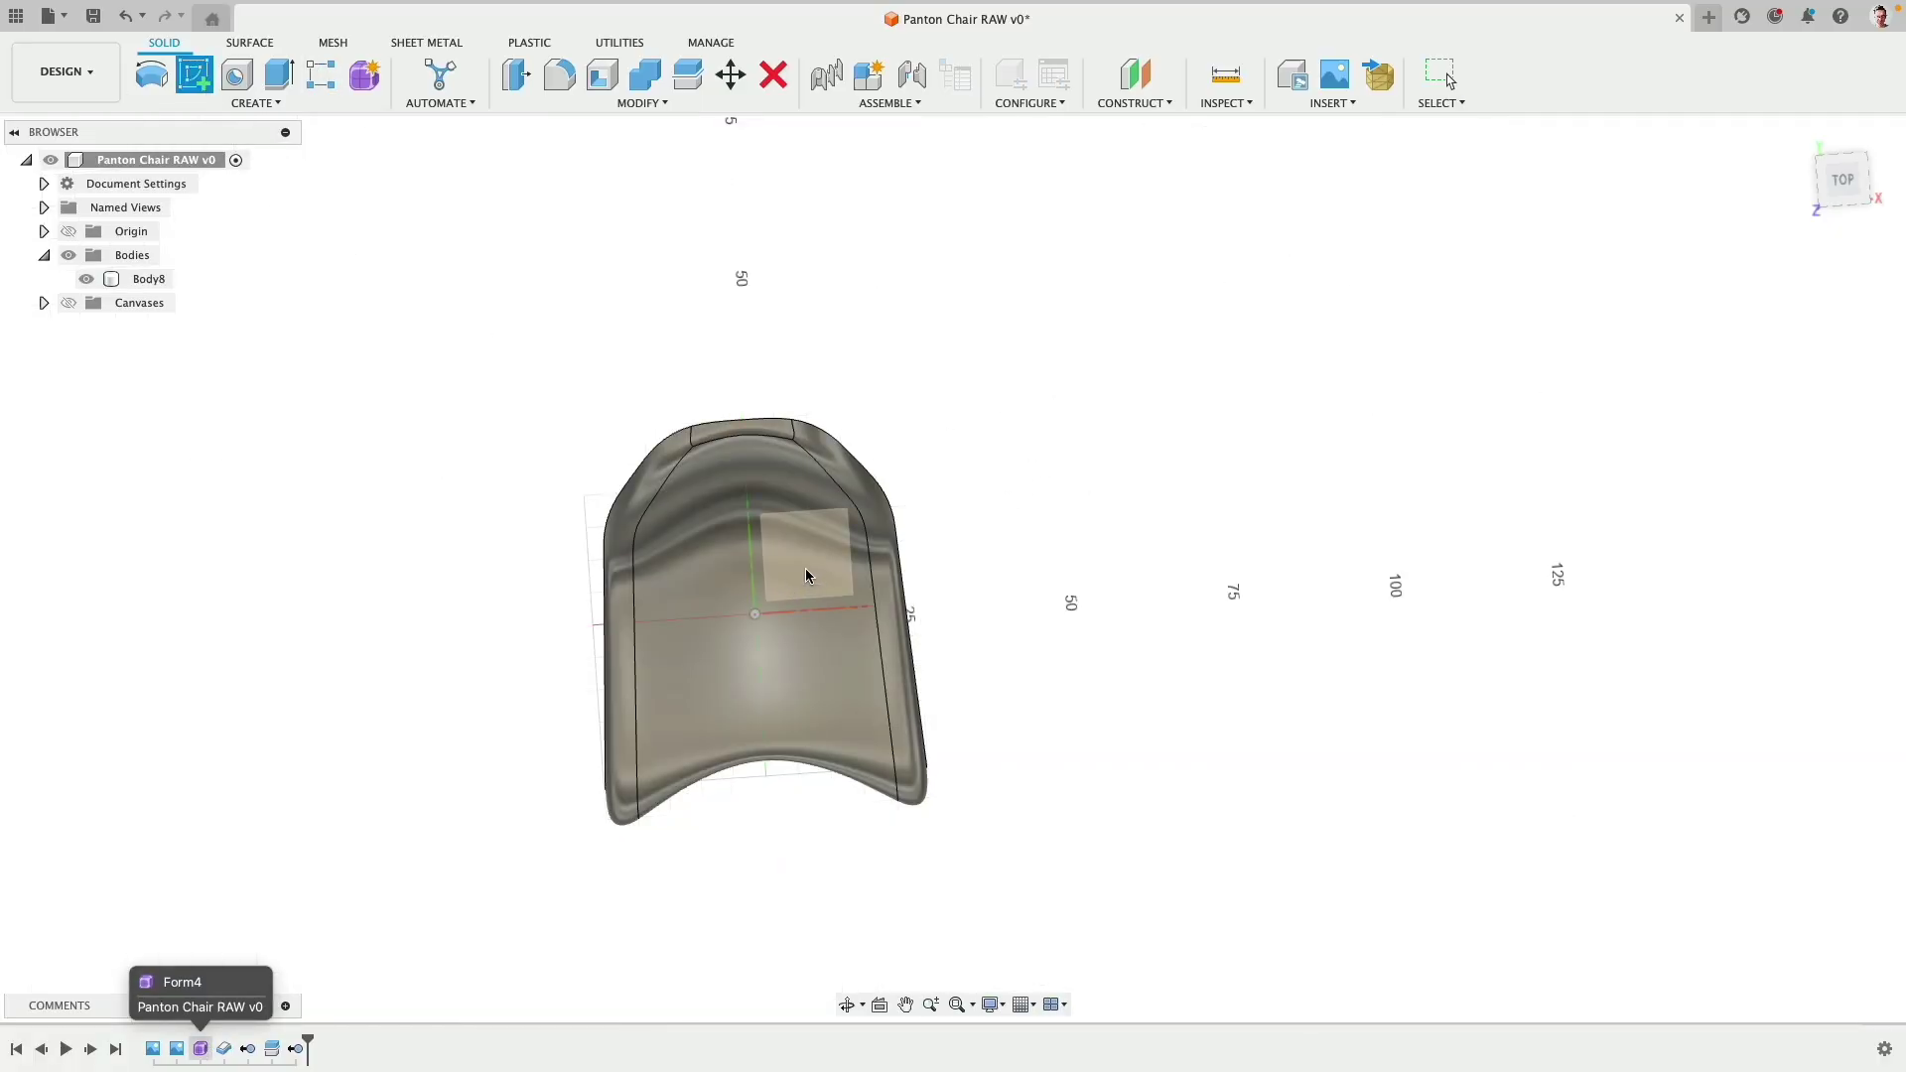
mouse_move(956, 507)
middle_mouse_down("shift")
mouse_move(759, 414)
mouse_move(772, 425)
mouse_move(783, 383)
middle_mouse_up("shift")
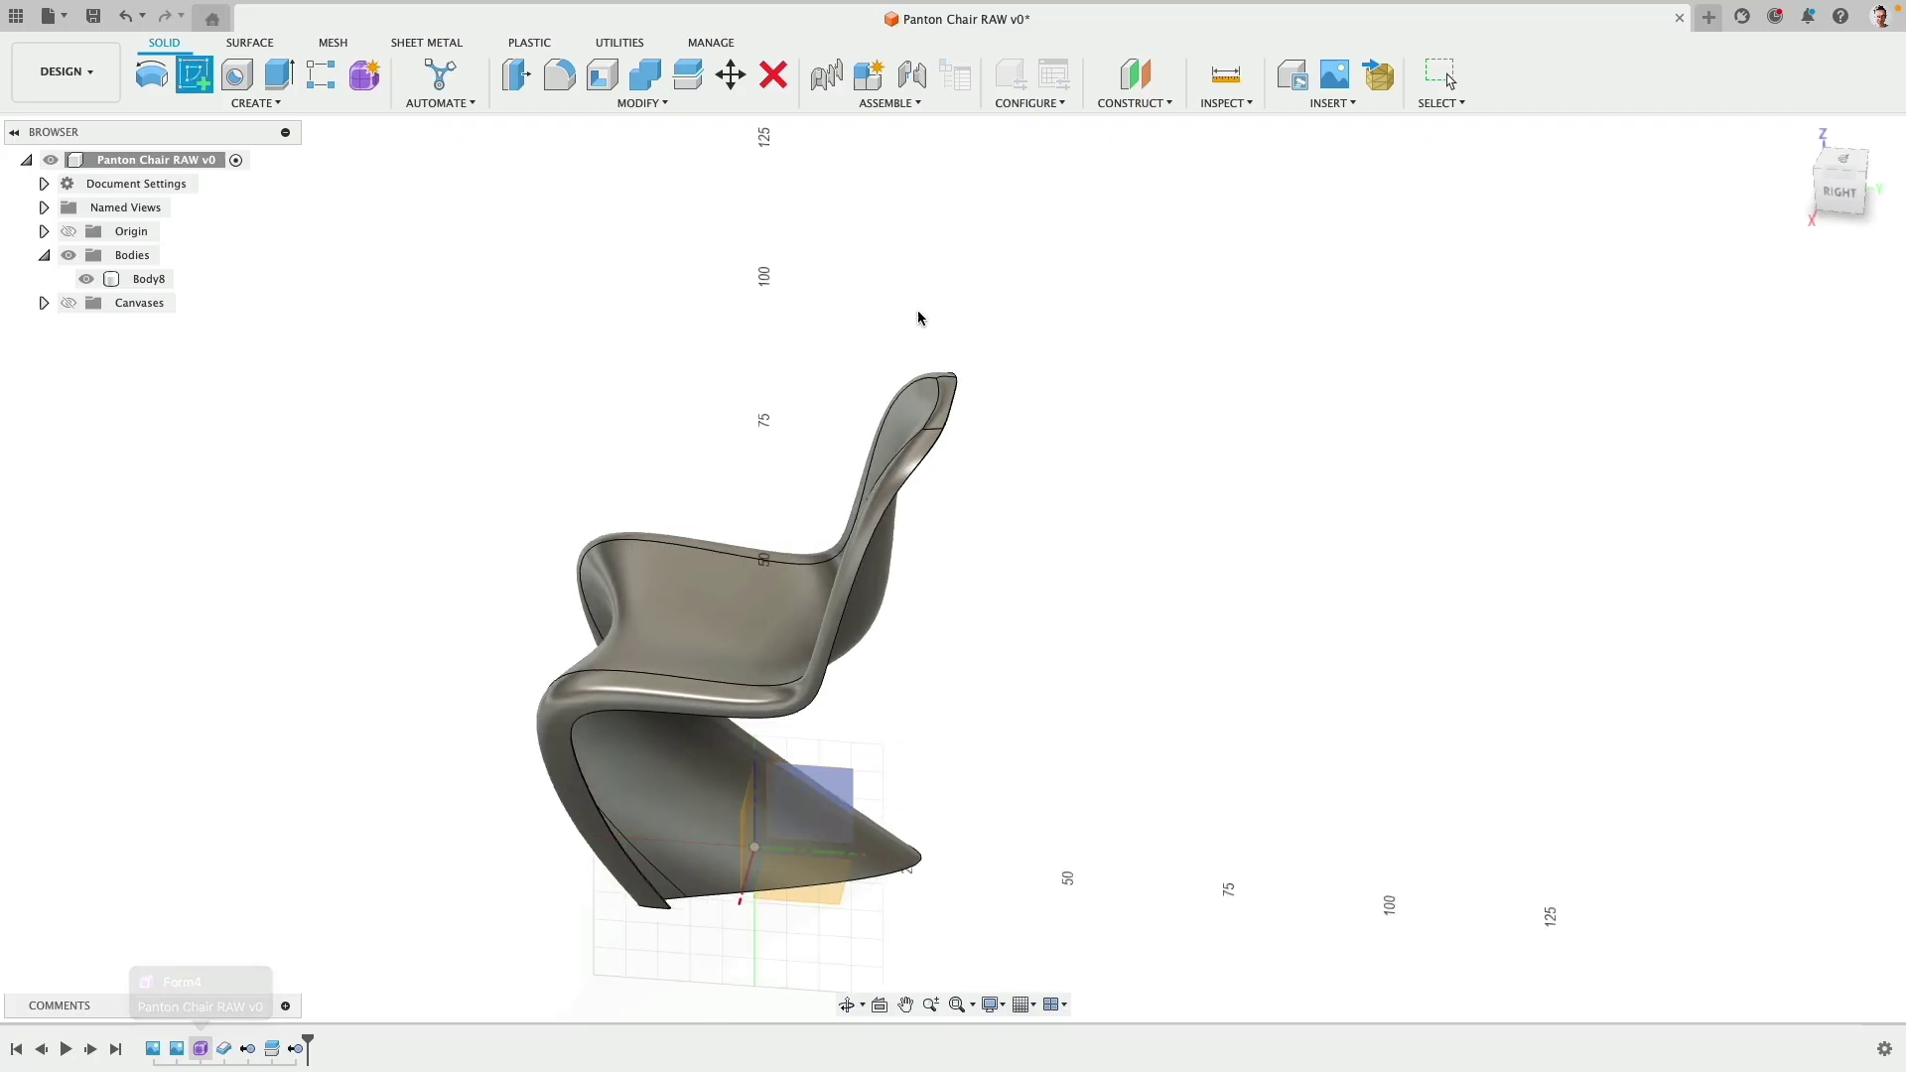
left_click(1133, 75)
left_click(799, 886)
left_click_drag(760, 836, 783, 598)
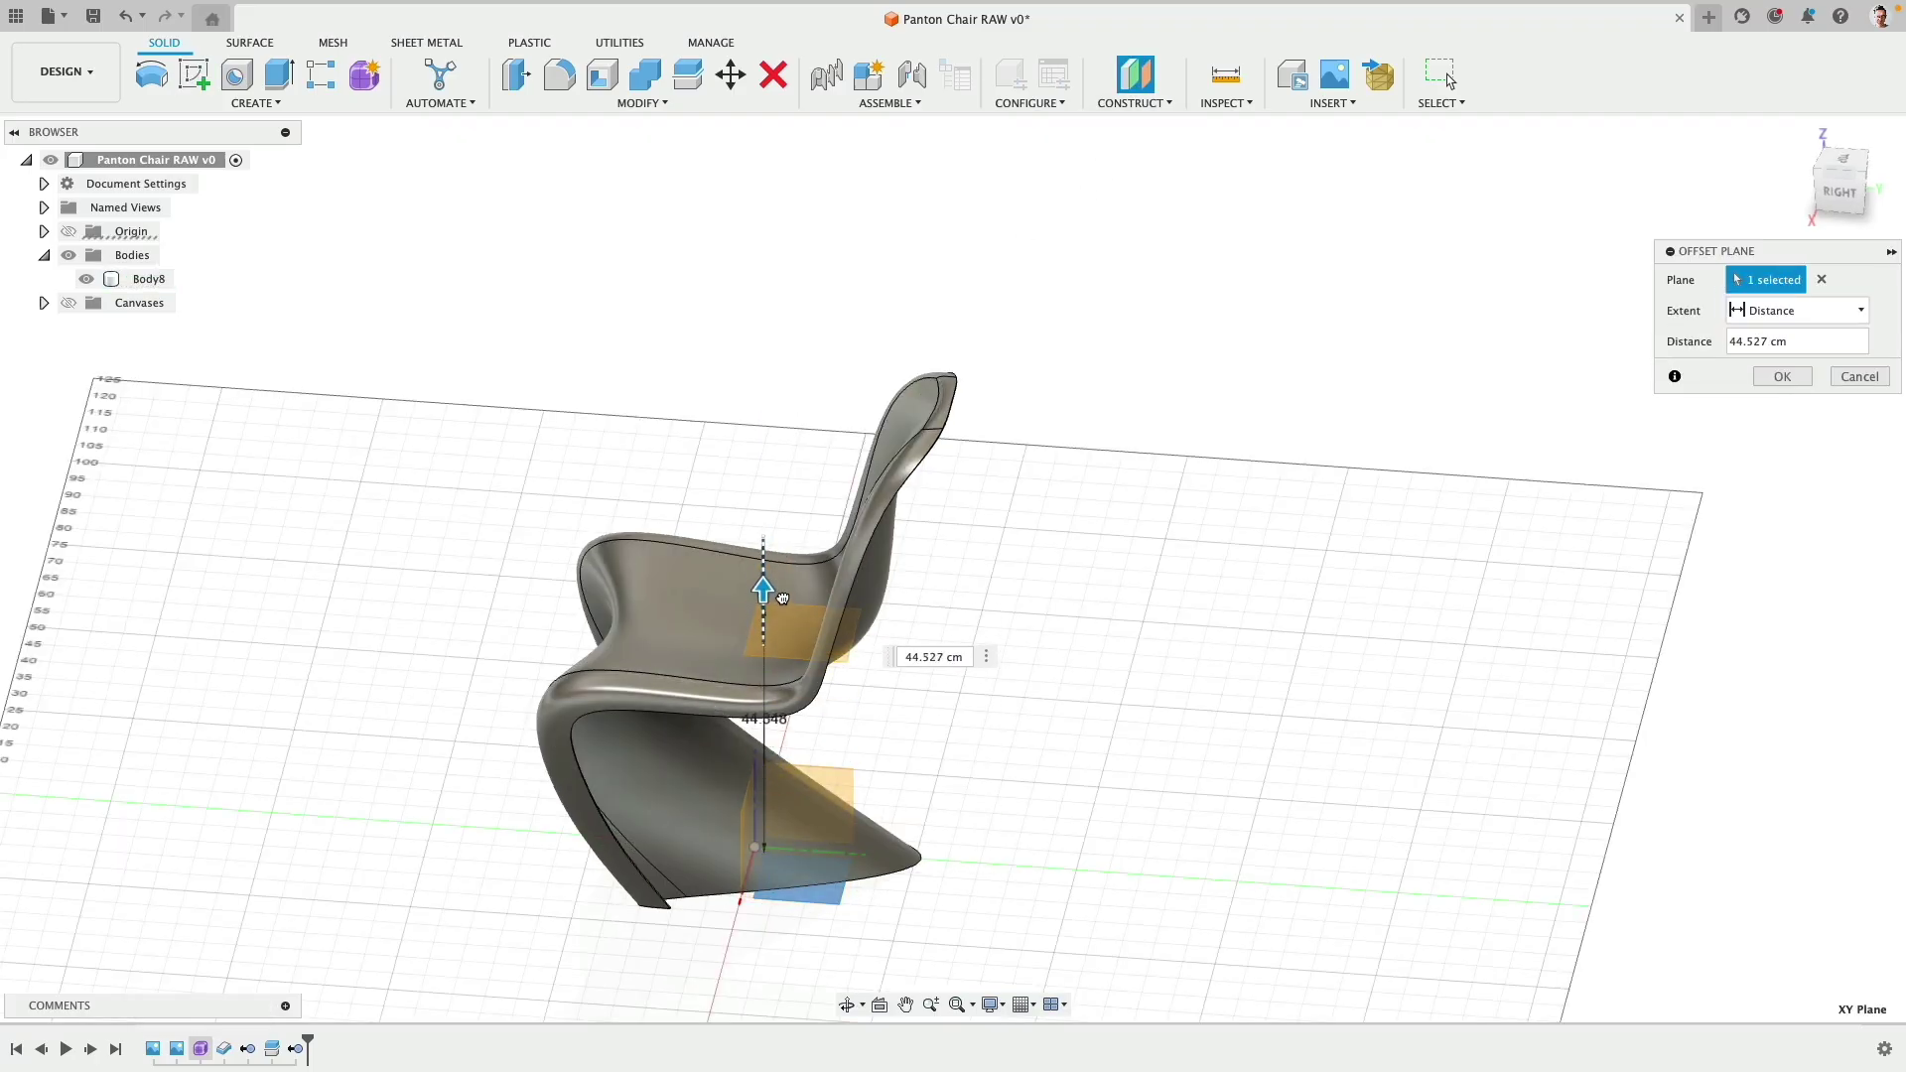
left_click(1783, 377)
Step: Sketch a circle about 2 cm in diameter on the offset plane, near the chair's centerline where the seat meets the backrest
left_click(195, 74)
left_click(779, 649)
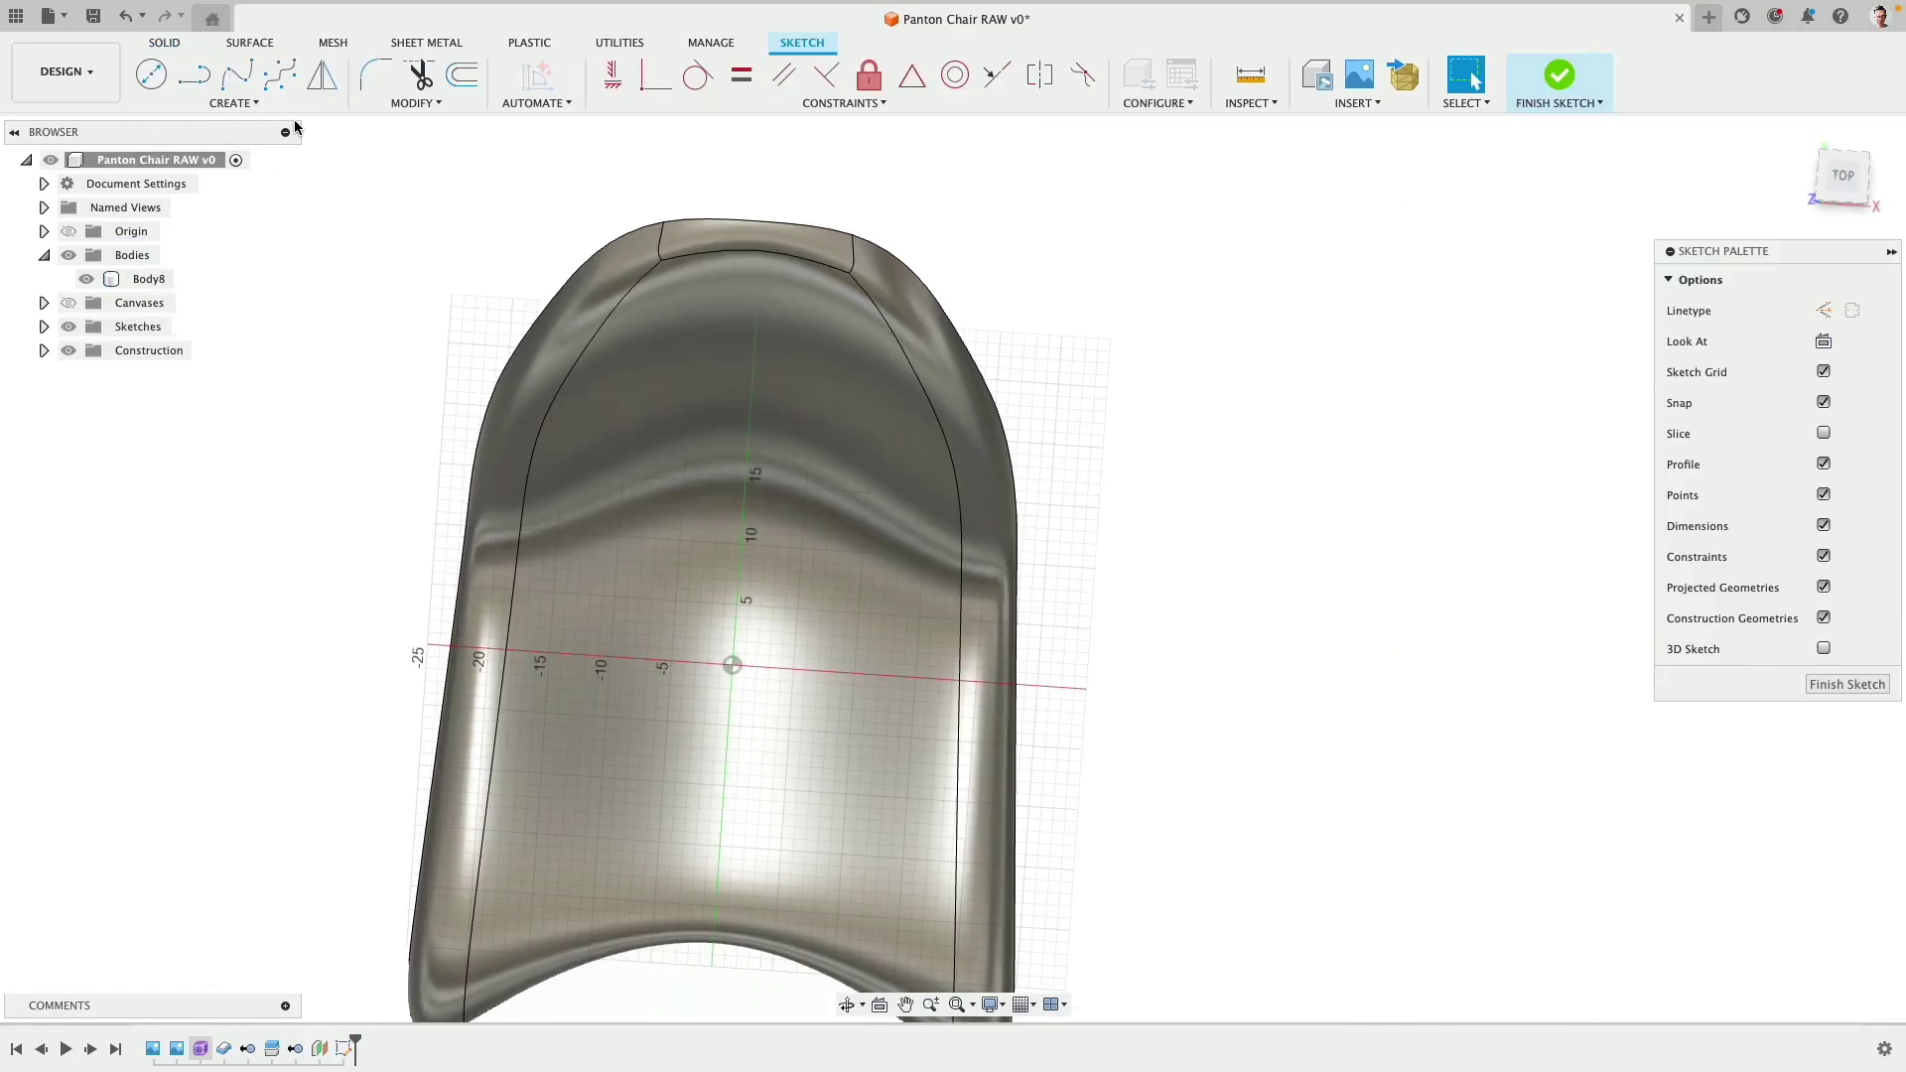
left_click(151, 74)
scroll(706, 461, "up", 4)
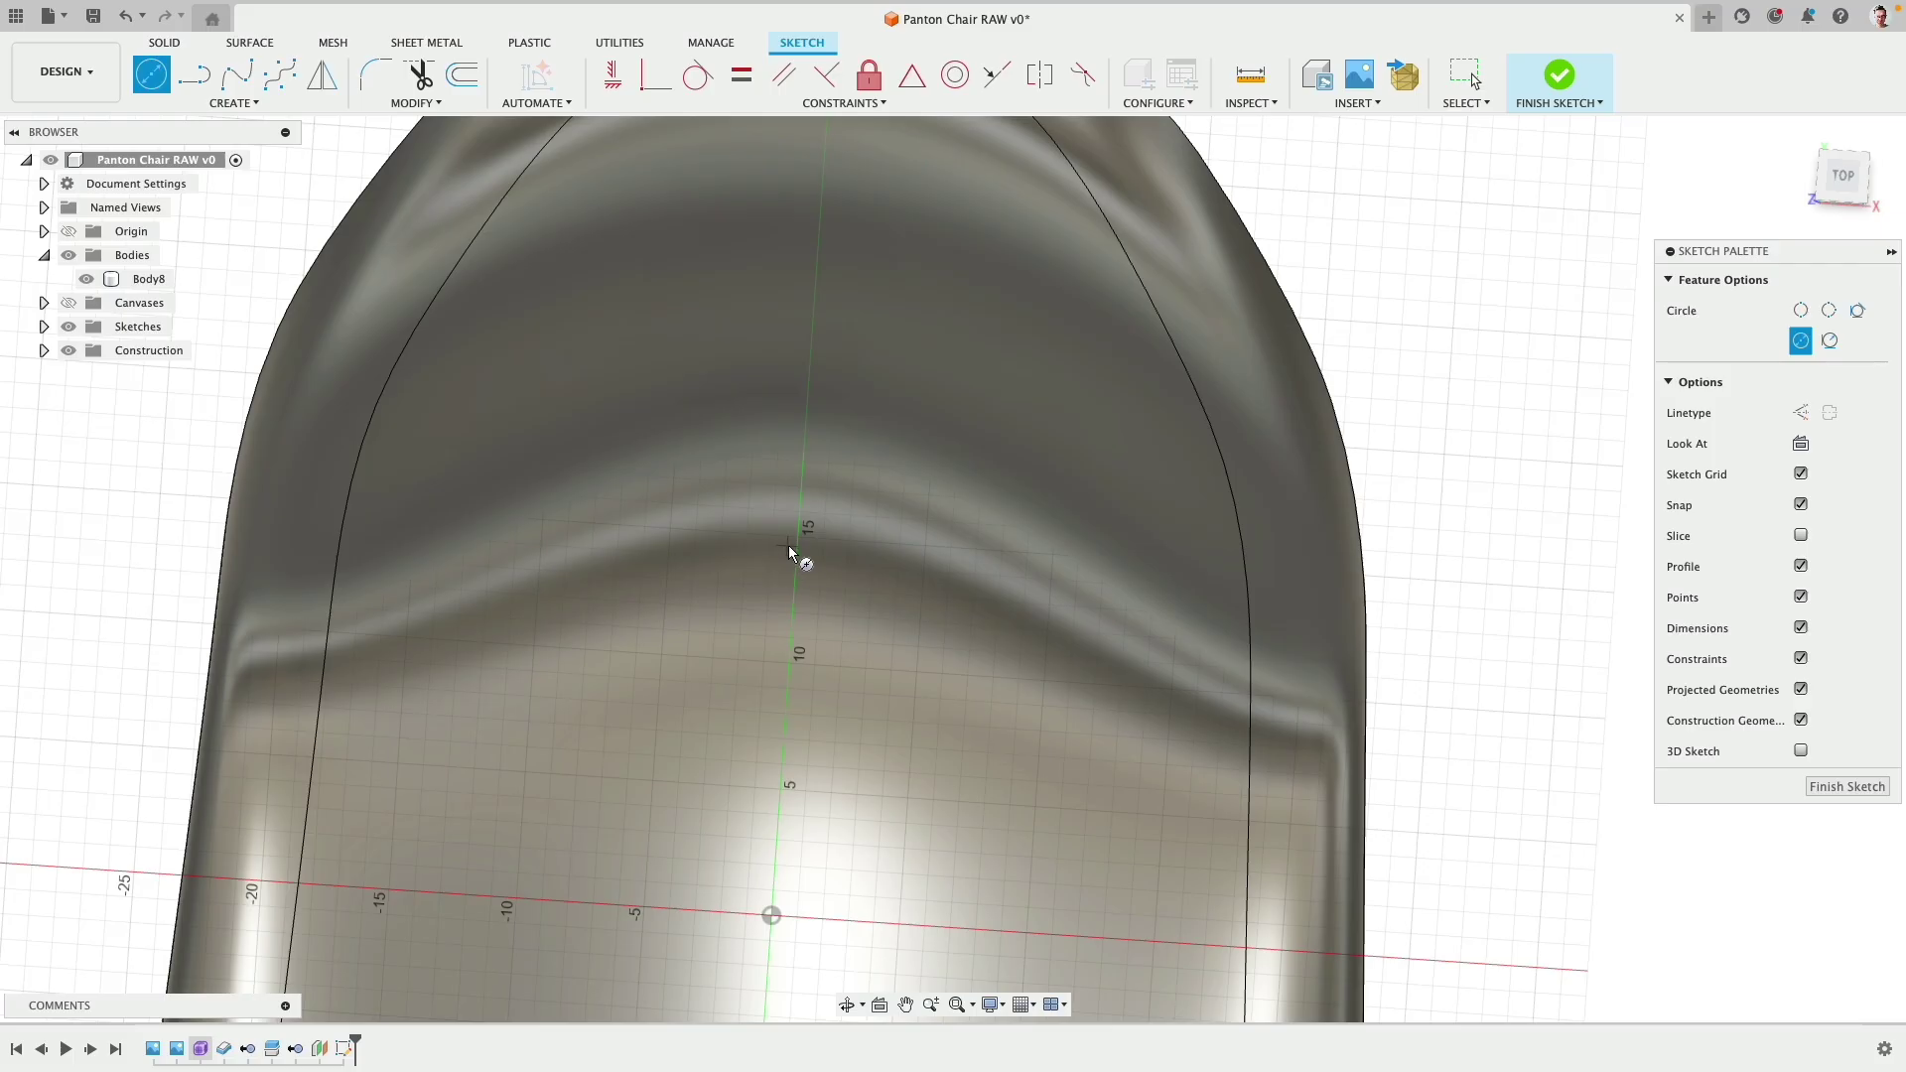
middle_click_drag(860, 610, 1400, 168, "shift")
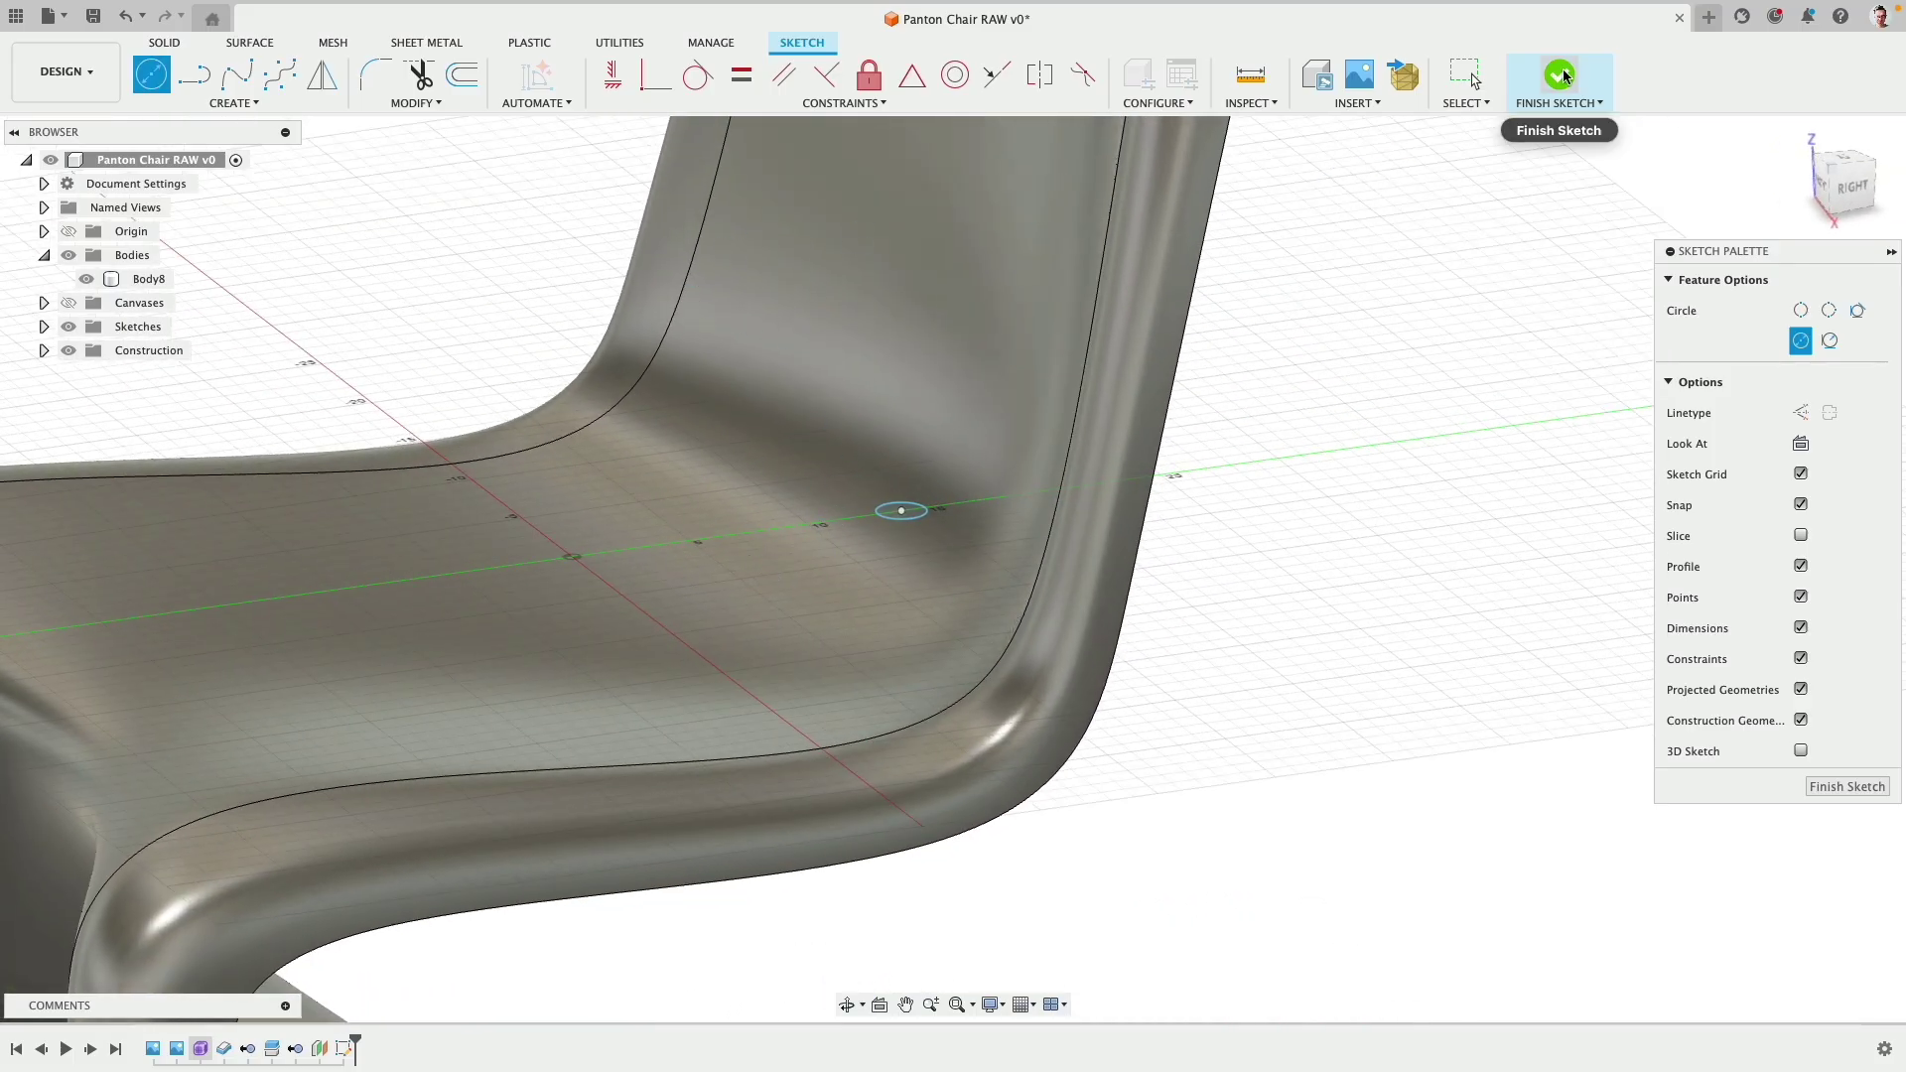
Step: Extrude the circle downward as a cut through the seat to make a drain hole
left_click(167, 44)
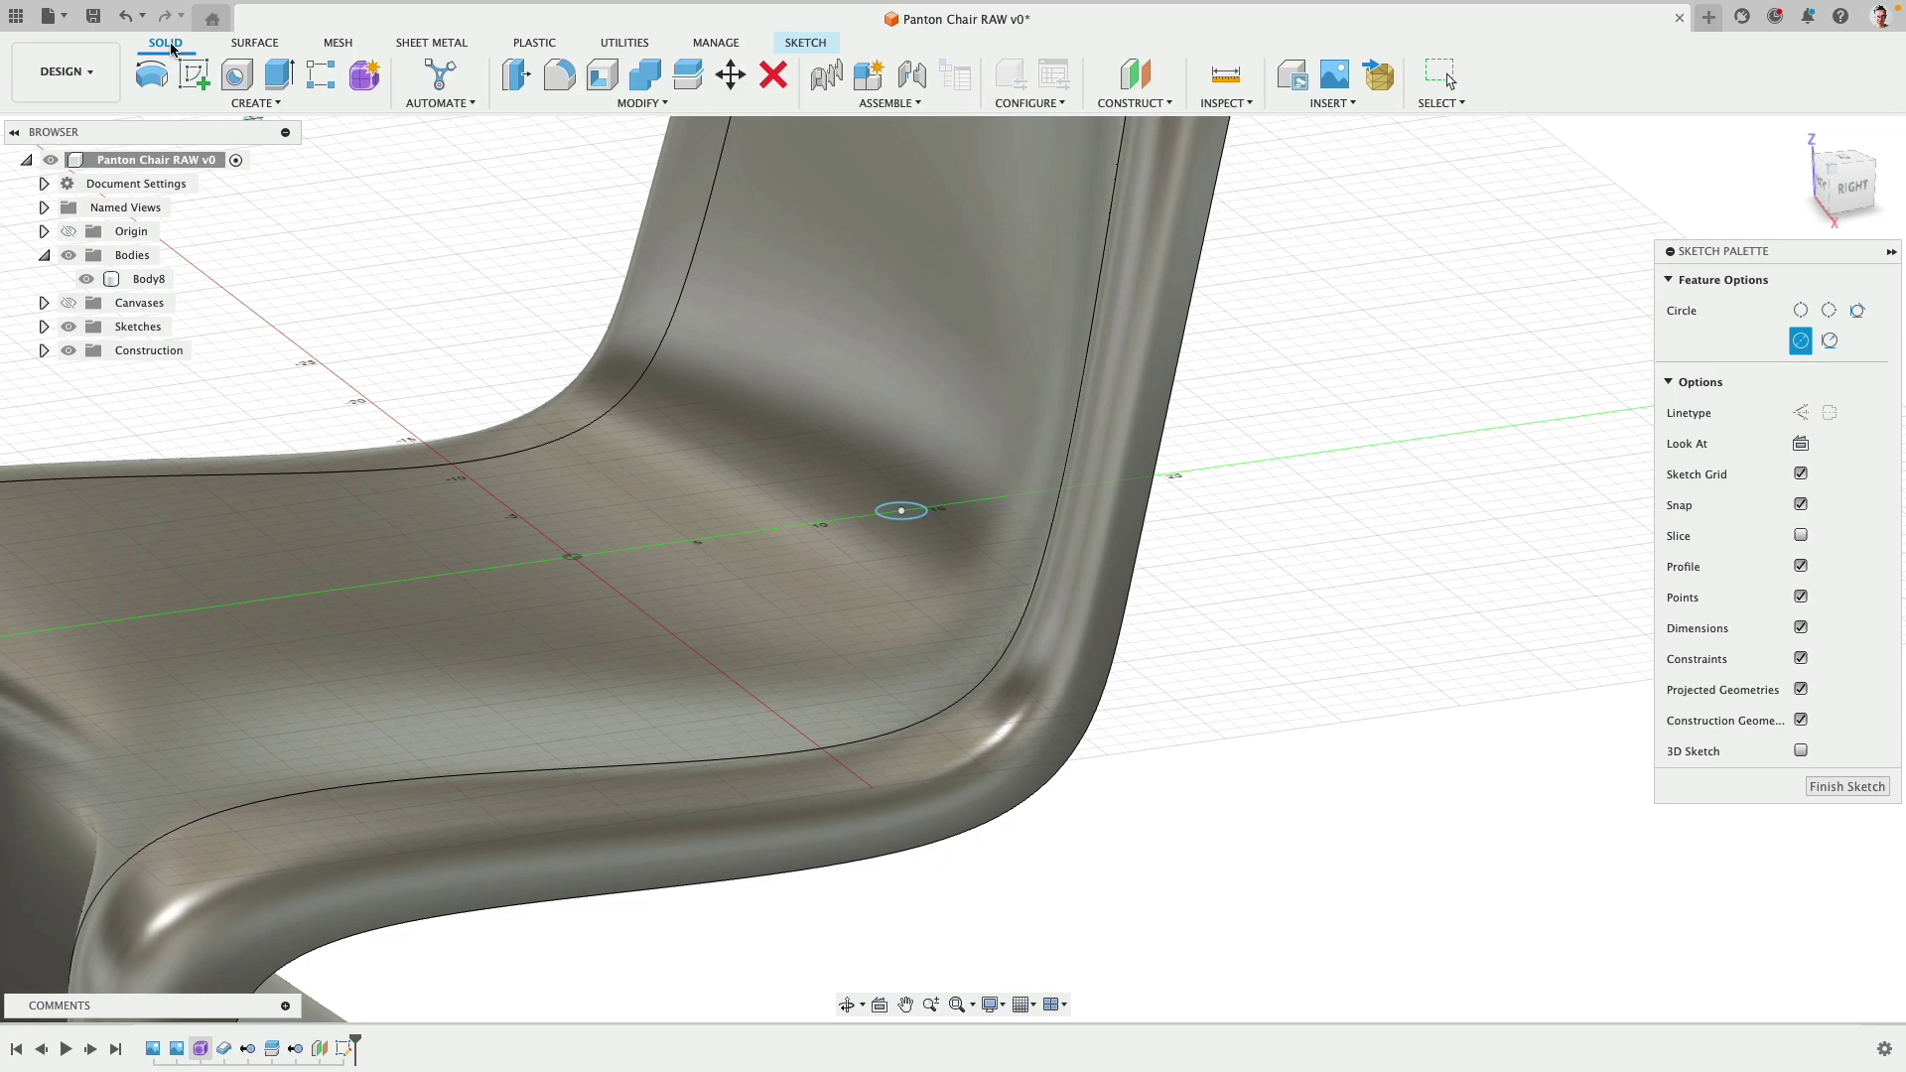
left_click(274, 106)
mouse_move(253, 533)
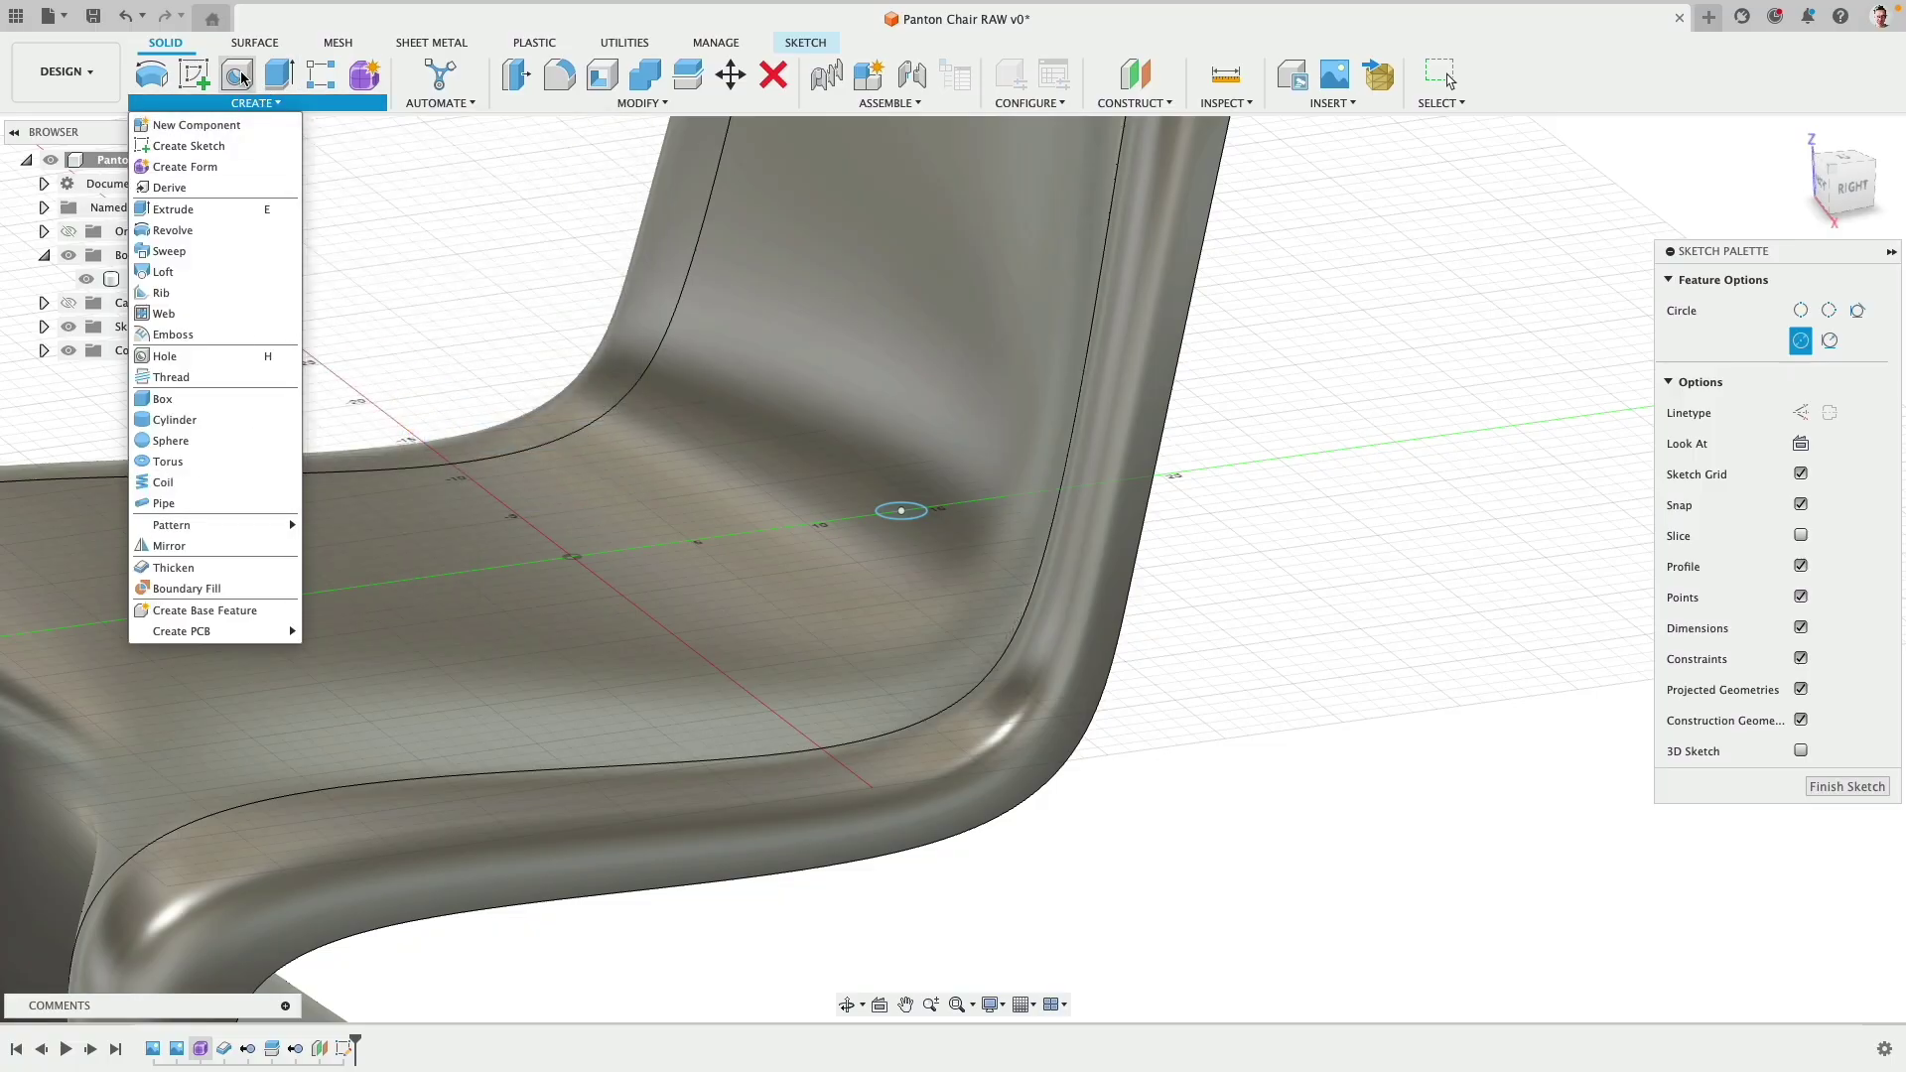
left_click(282, 73)
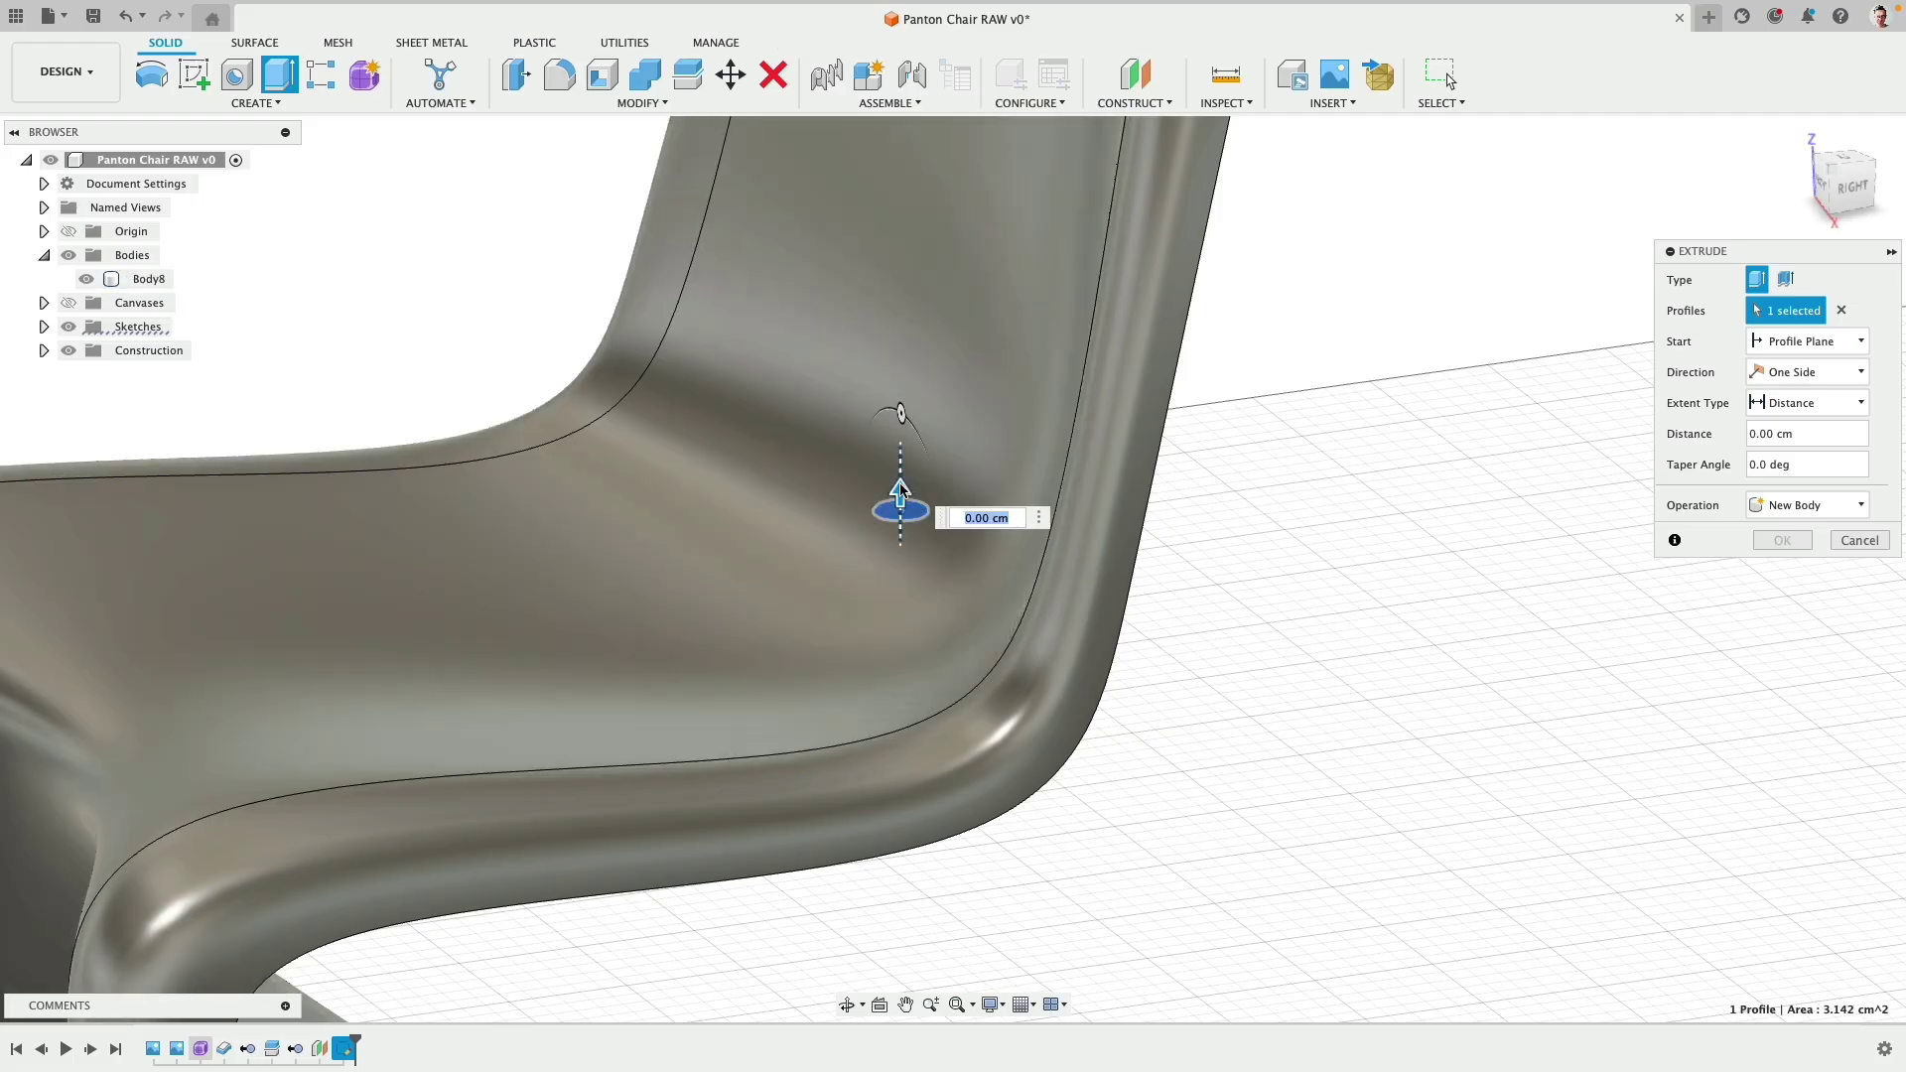
left_click_drag(899, 509, 897, 820)
left_click(1767, 576)
Step: Move the hole circle's center forward onto the flatter part of the seat, to X 0 and Y 9.5 cm
mouse_move(1326, 518)
middle_mouse_down("shift")
mouse_move(1316, 531)
mouse_move(1301, 496)
middle_mouse_up("shift")
left_click(960, 318)
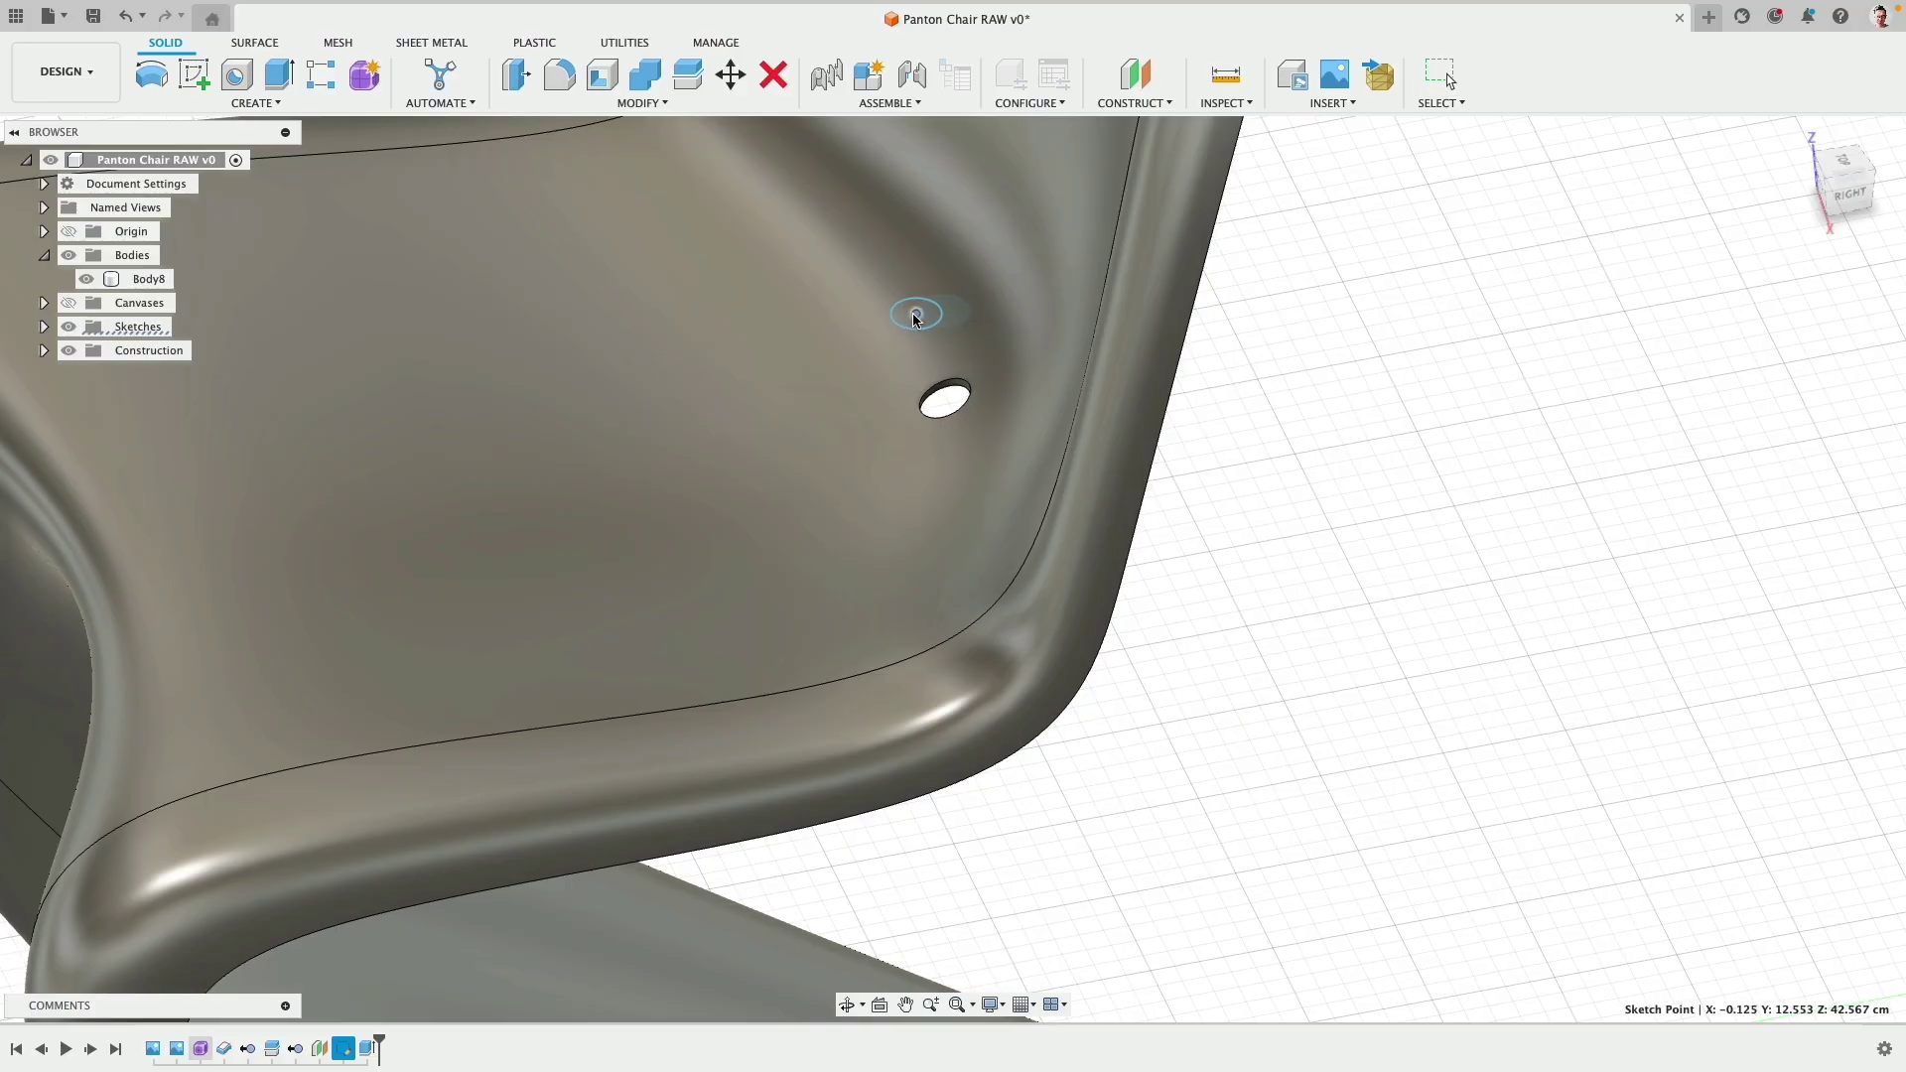
middle_click_drag(906, 318, 1599, 244, "shift")
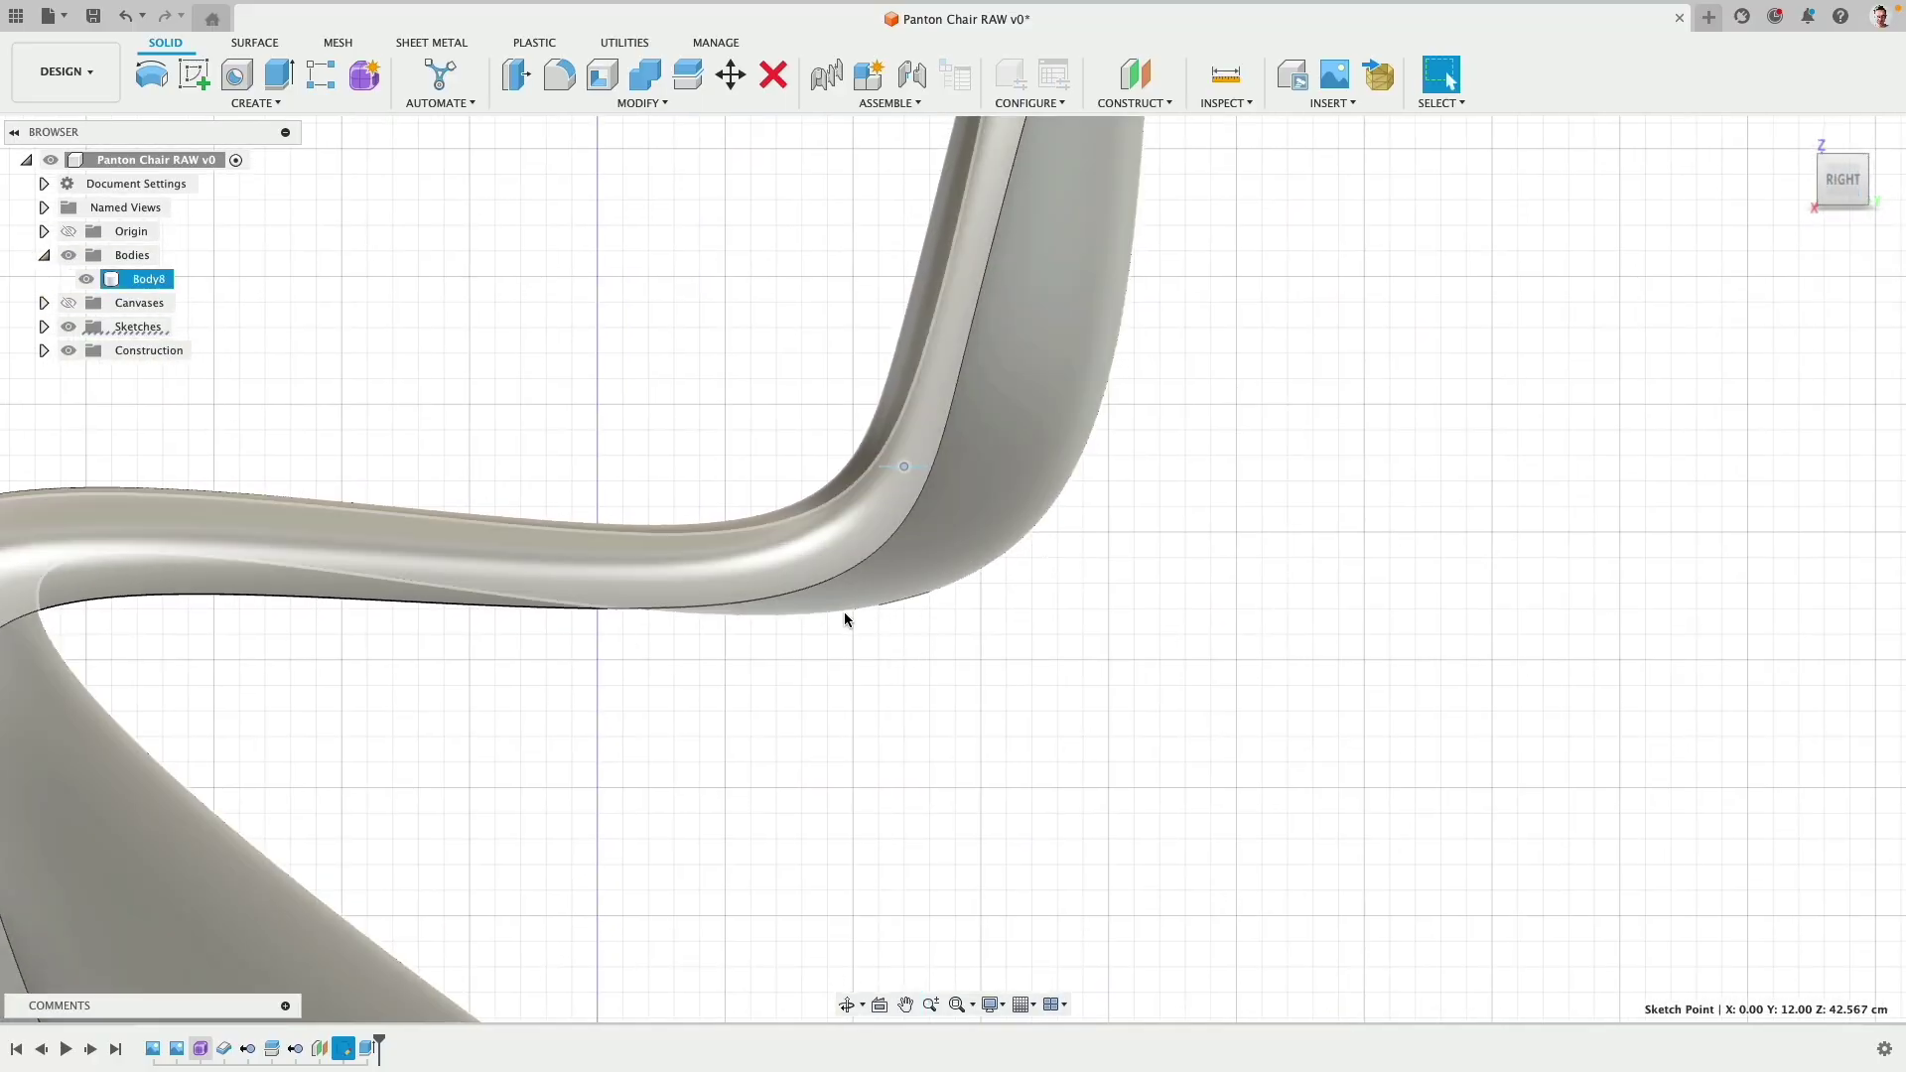
scroll(810, 619, "down", 3)
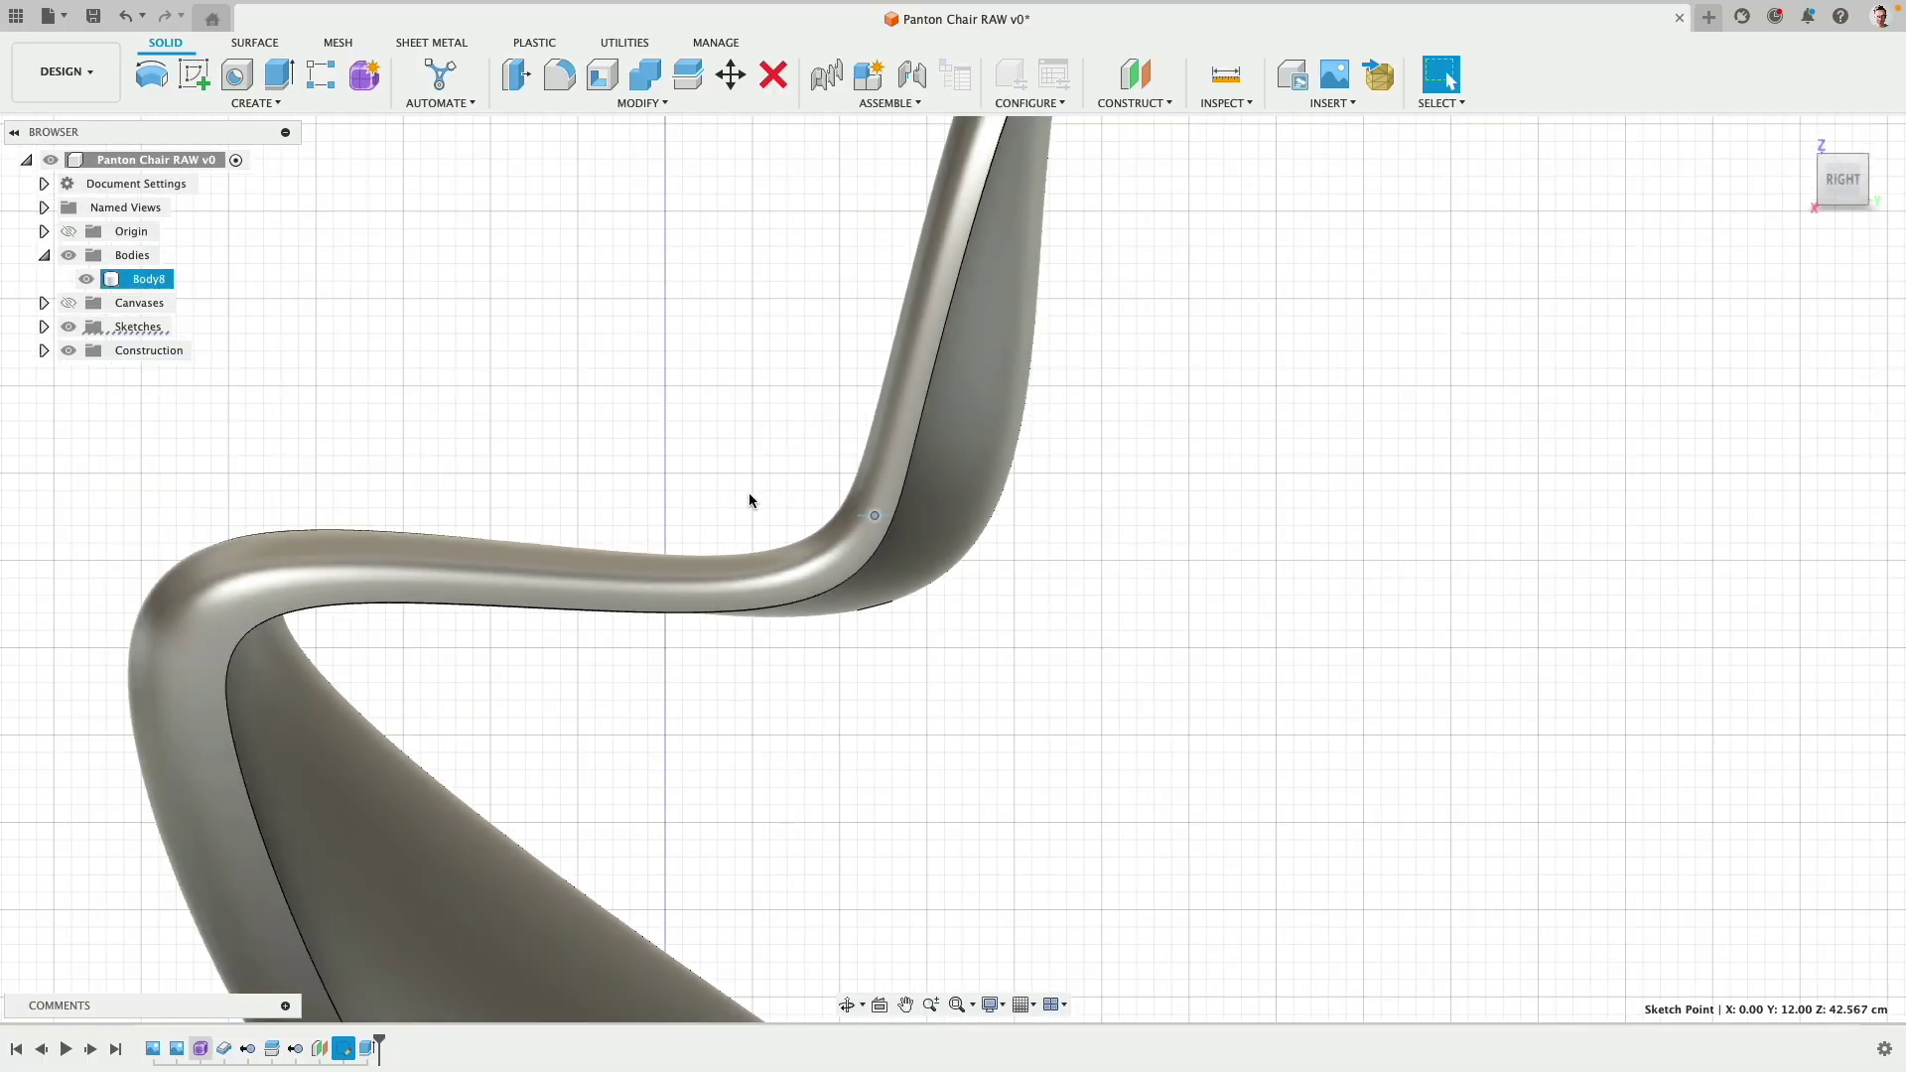
middle_click_drag(749, 498, 832, 590, "shift")
left_click(1843, 176)
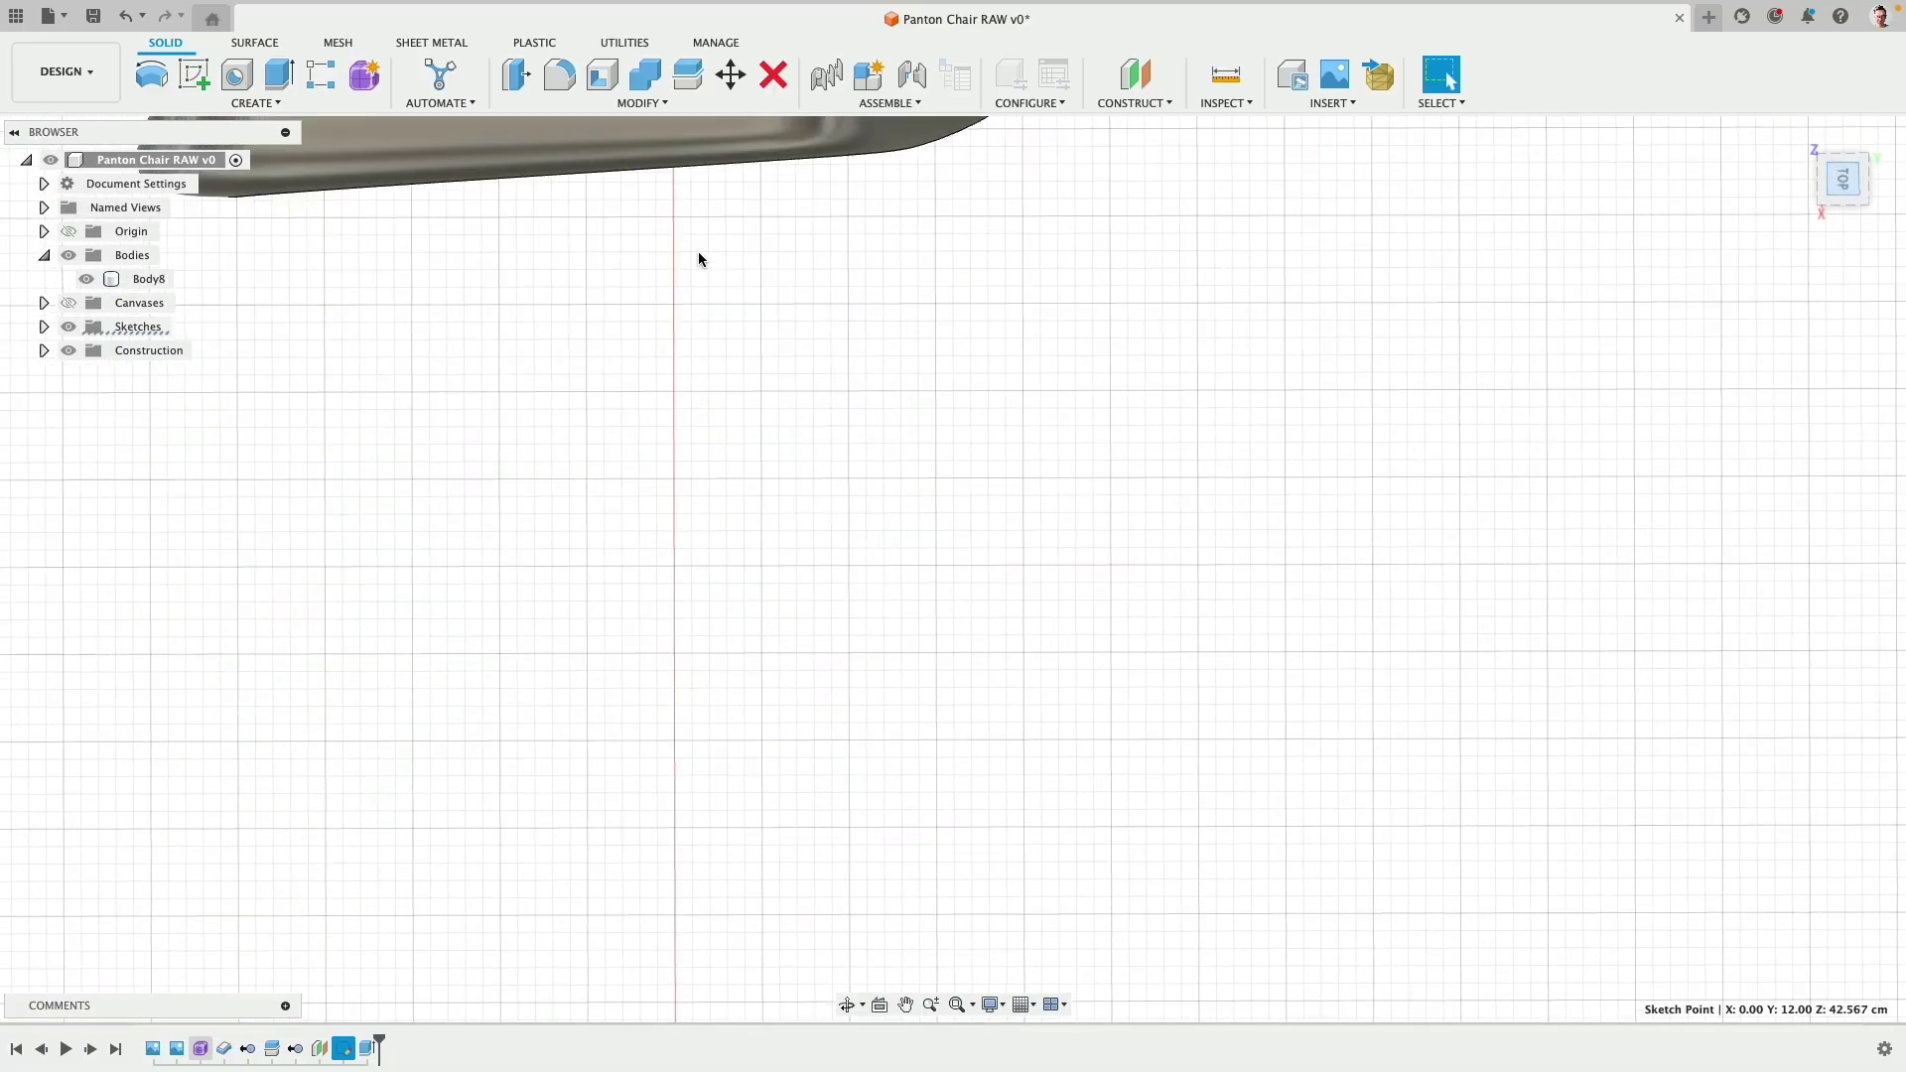
scroll(964, 273, "up", 3)
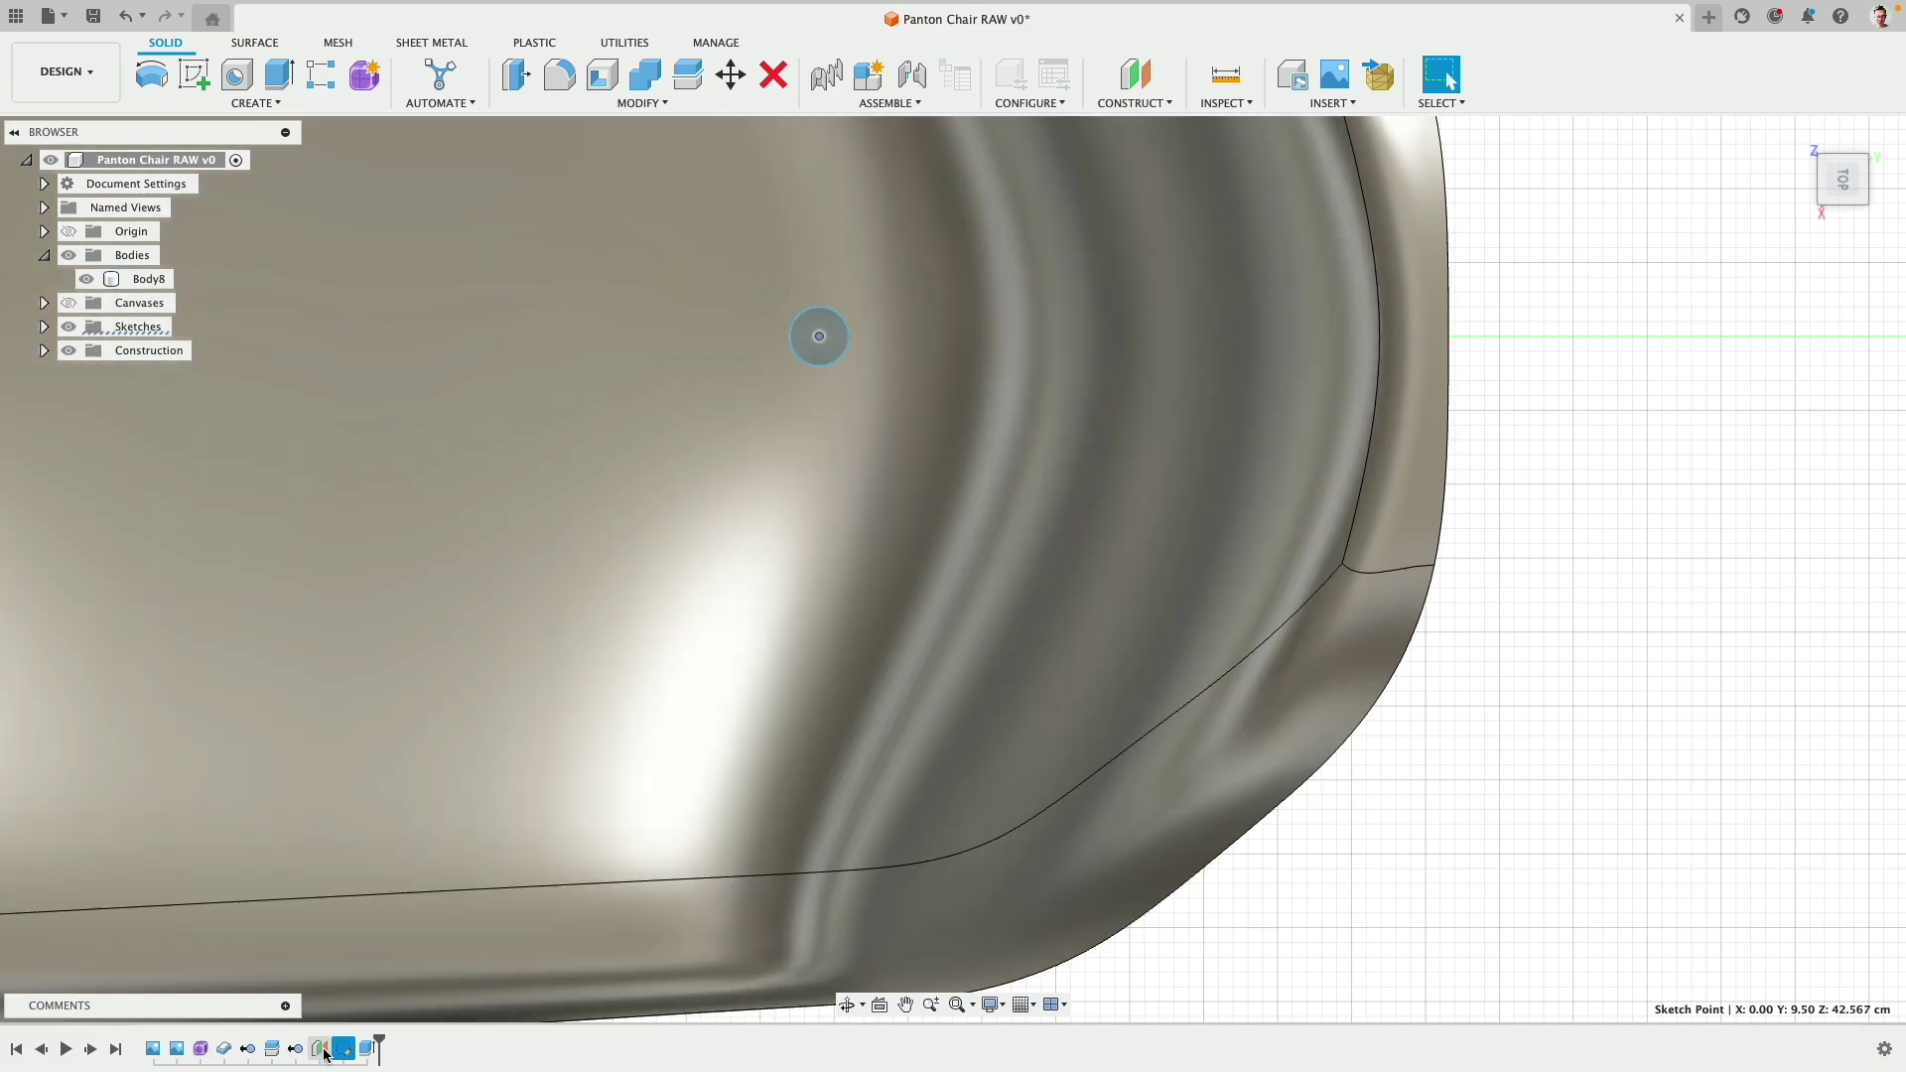
Step: Edit the hole sketch and align the circle's center with the origin using a Horizontal/Vertical constraint, finishing the sketch
right_click(348, 1050)
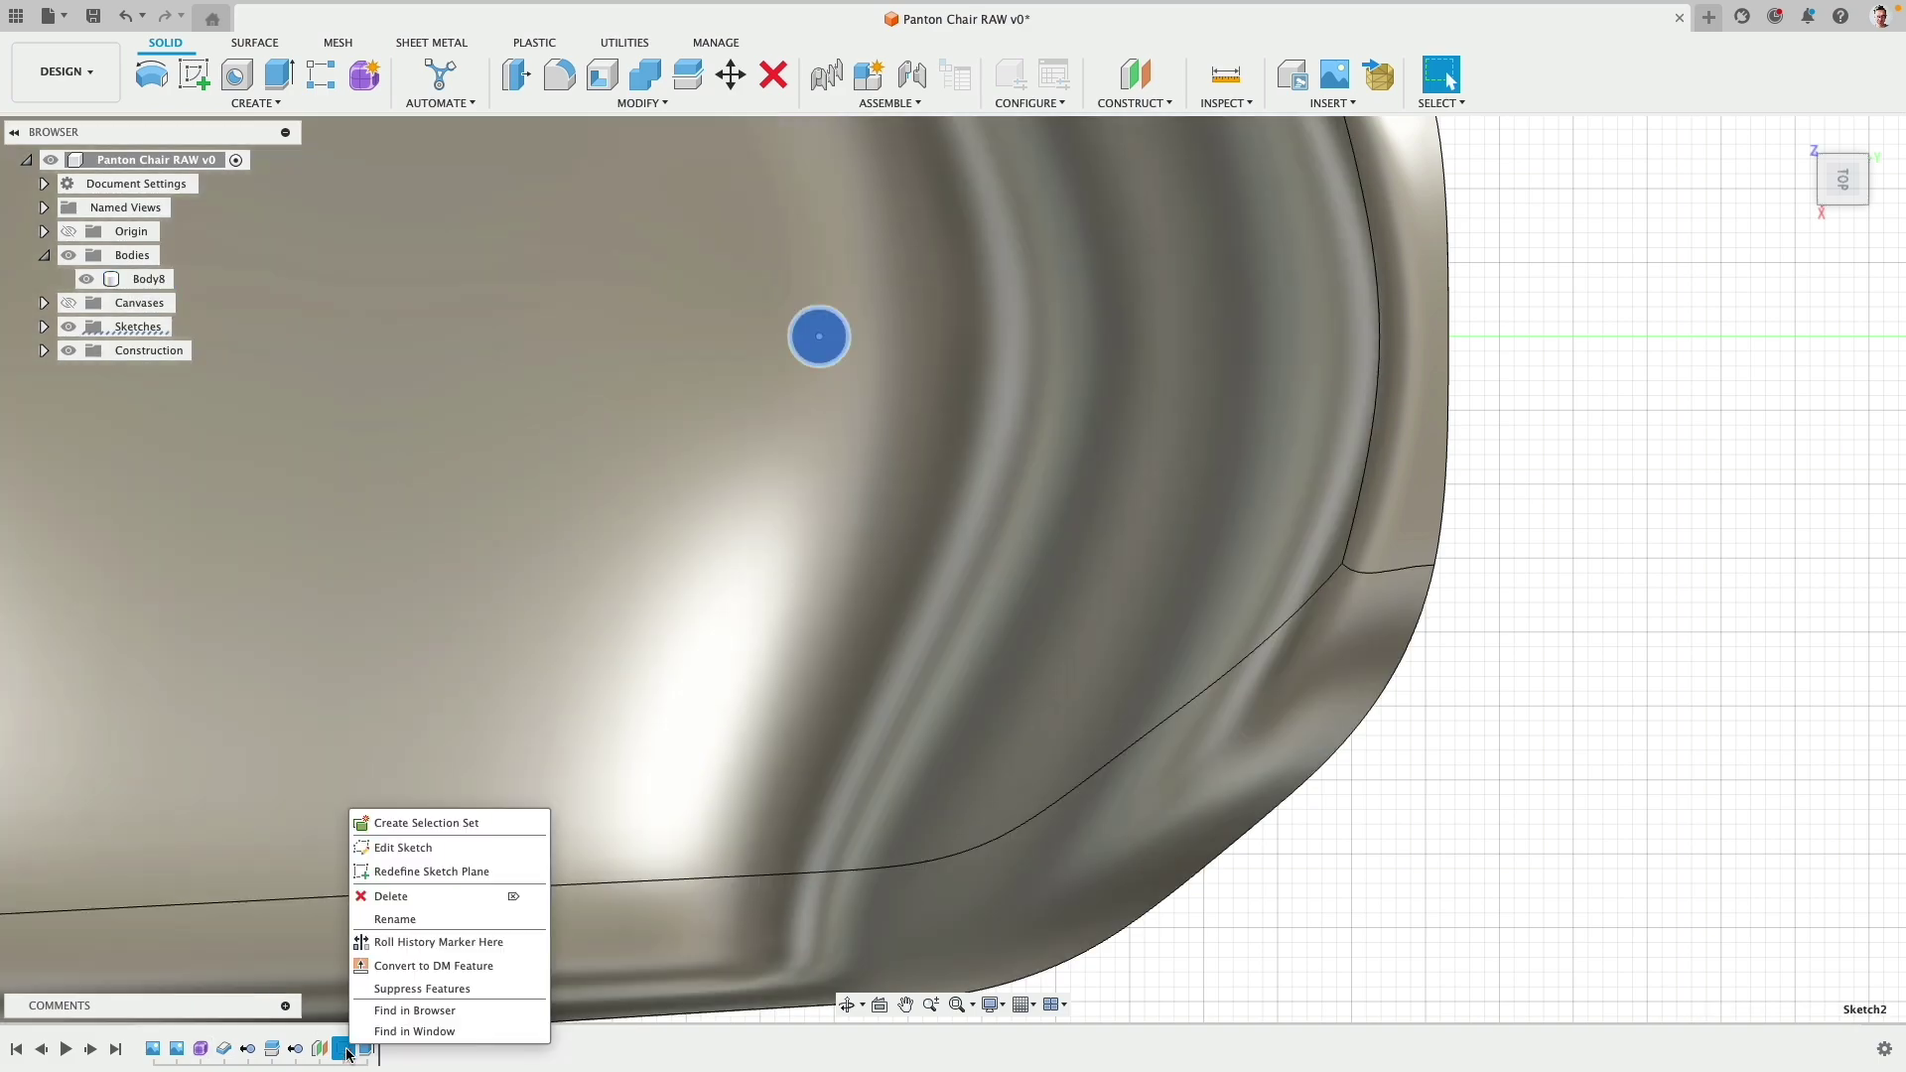
left_click(403, 848)
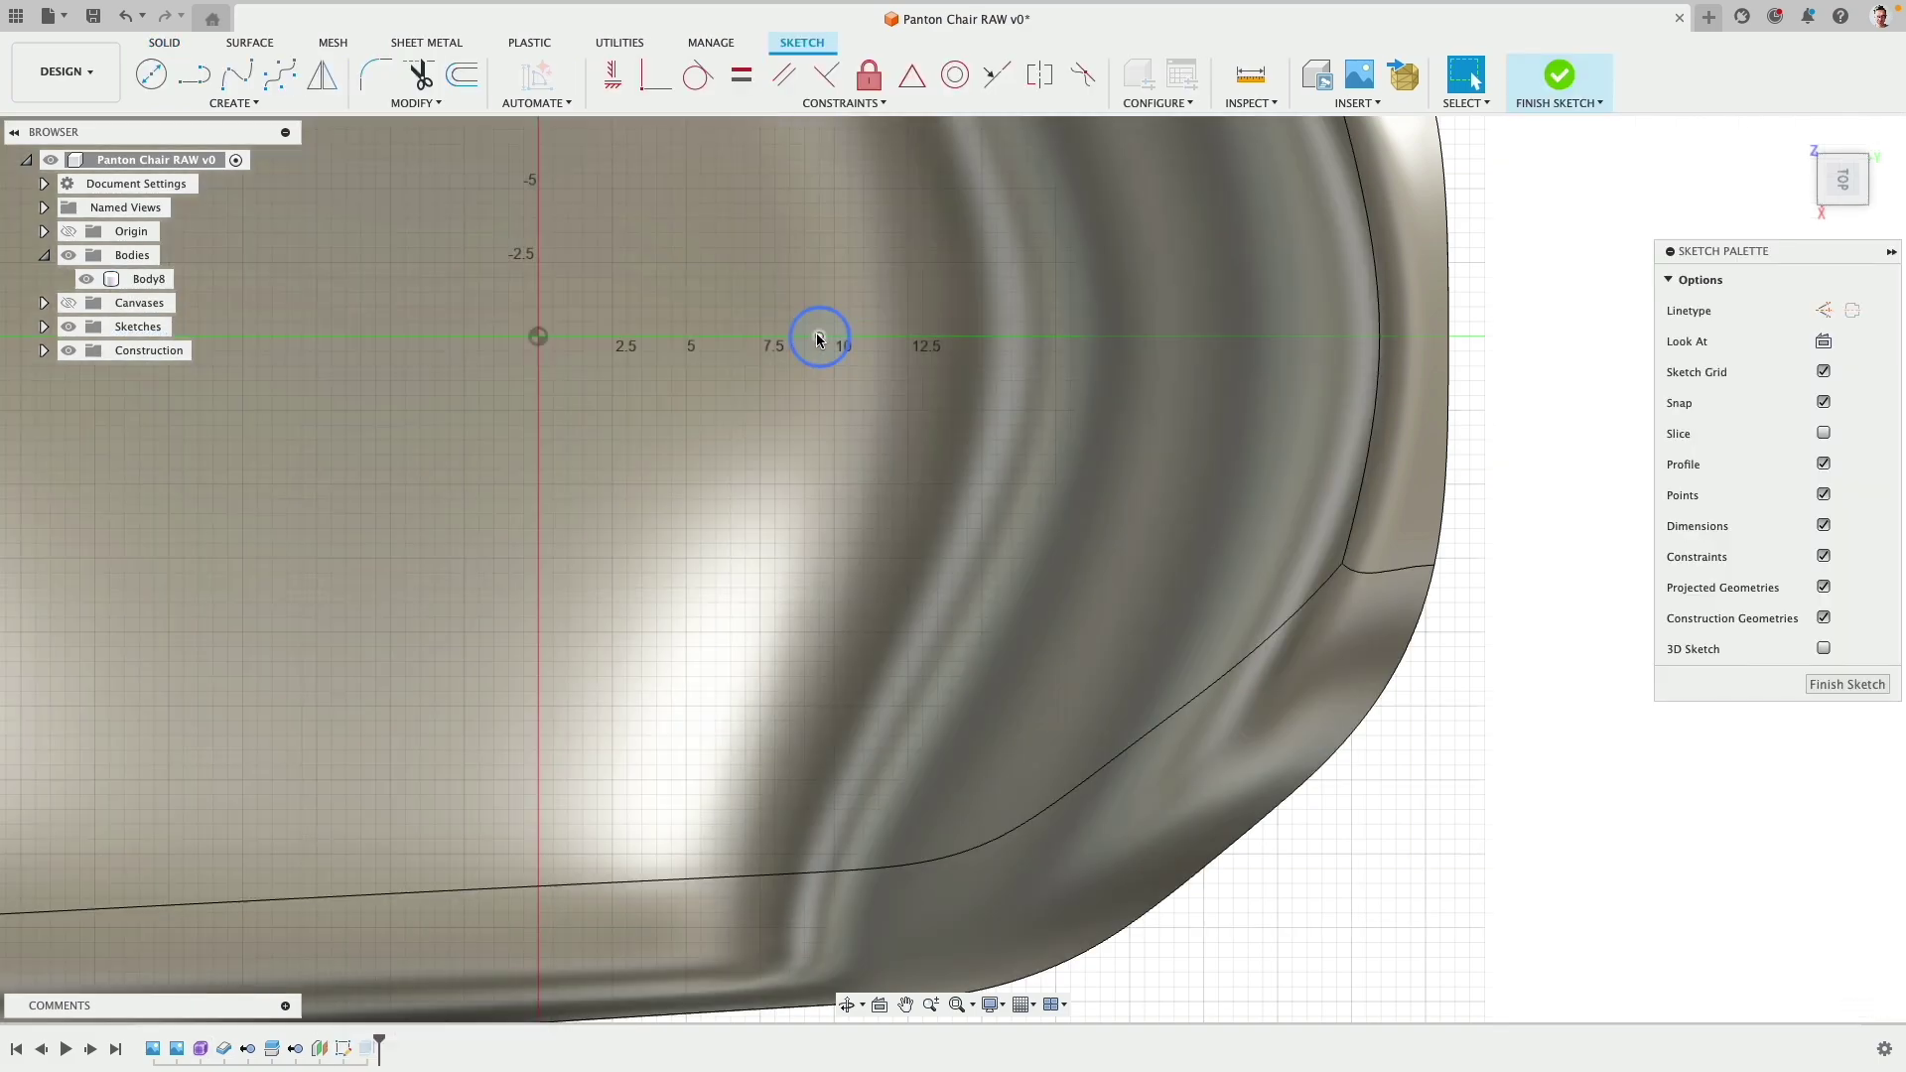
left_click(820, 339)
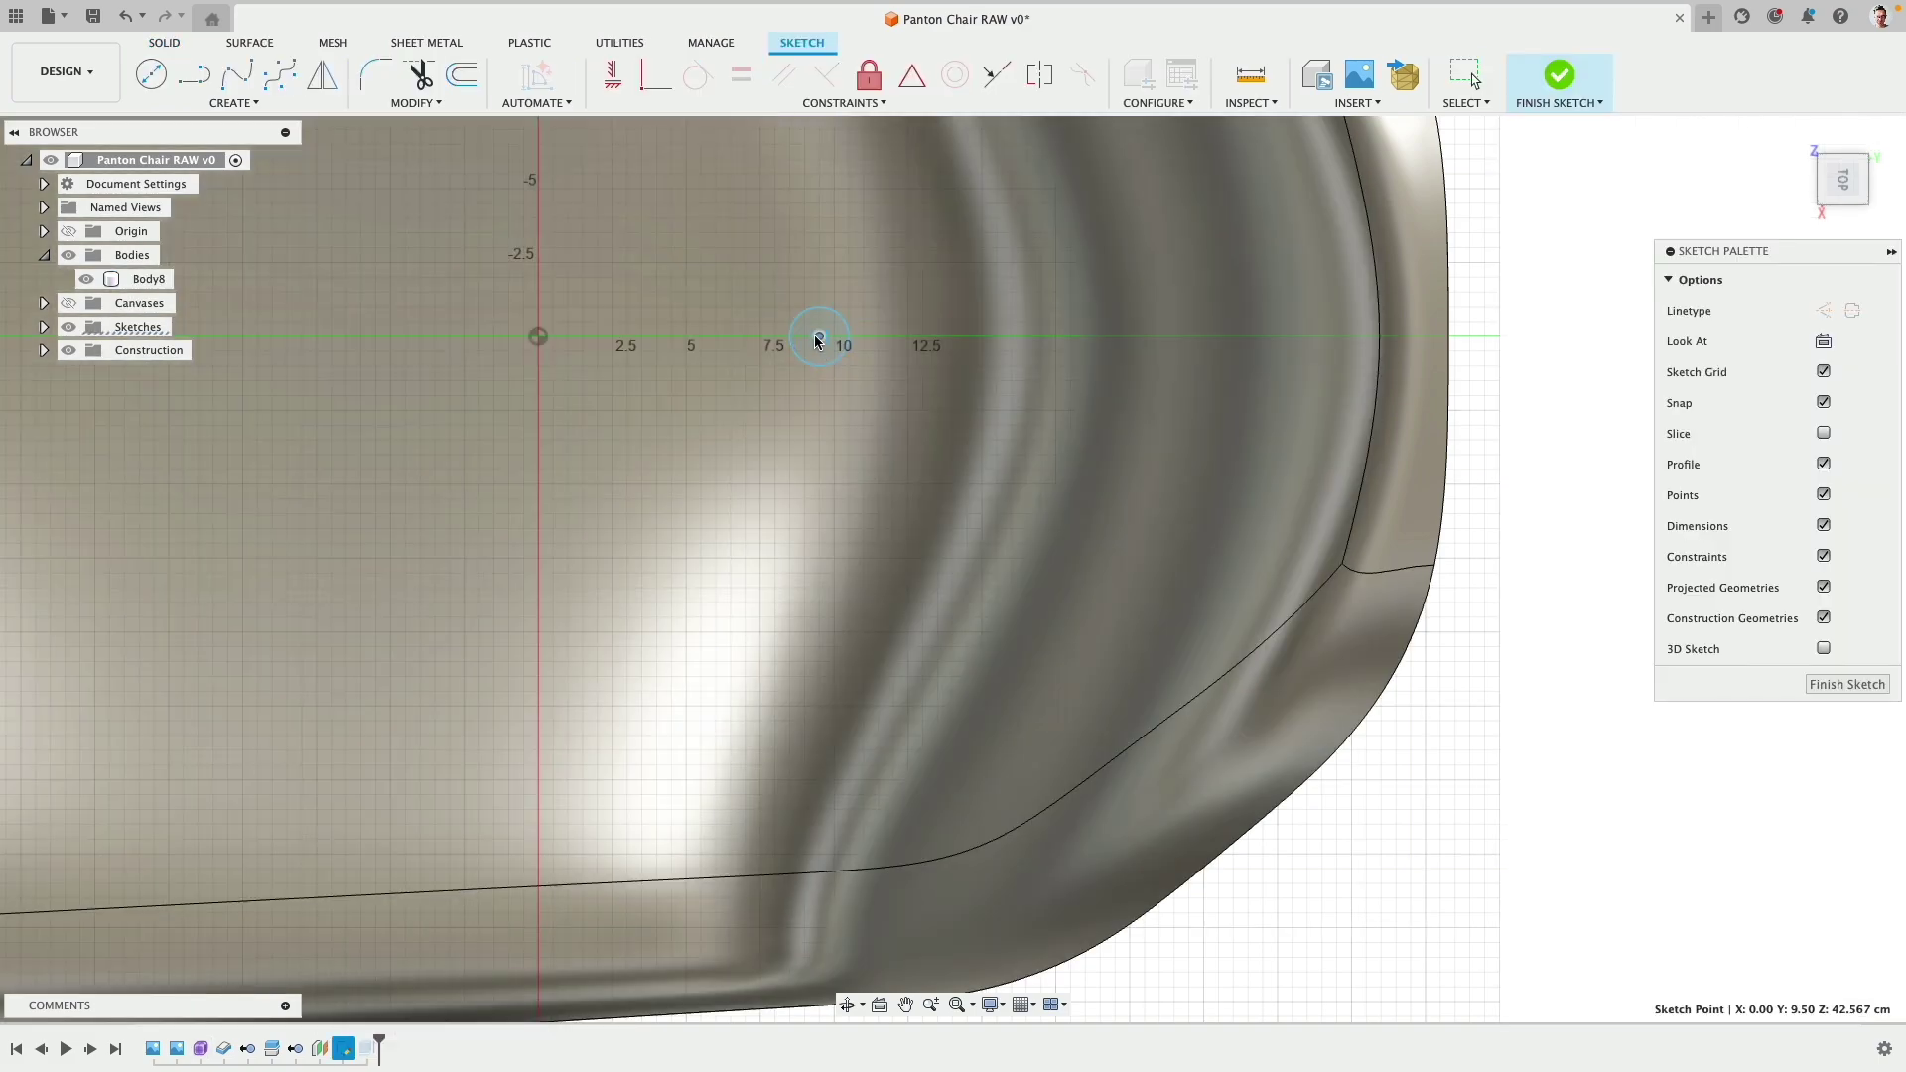
left_click(617, 76)
left_click(537, 339)
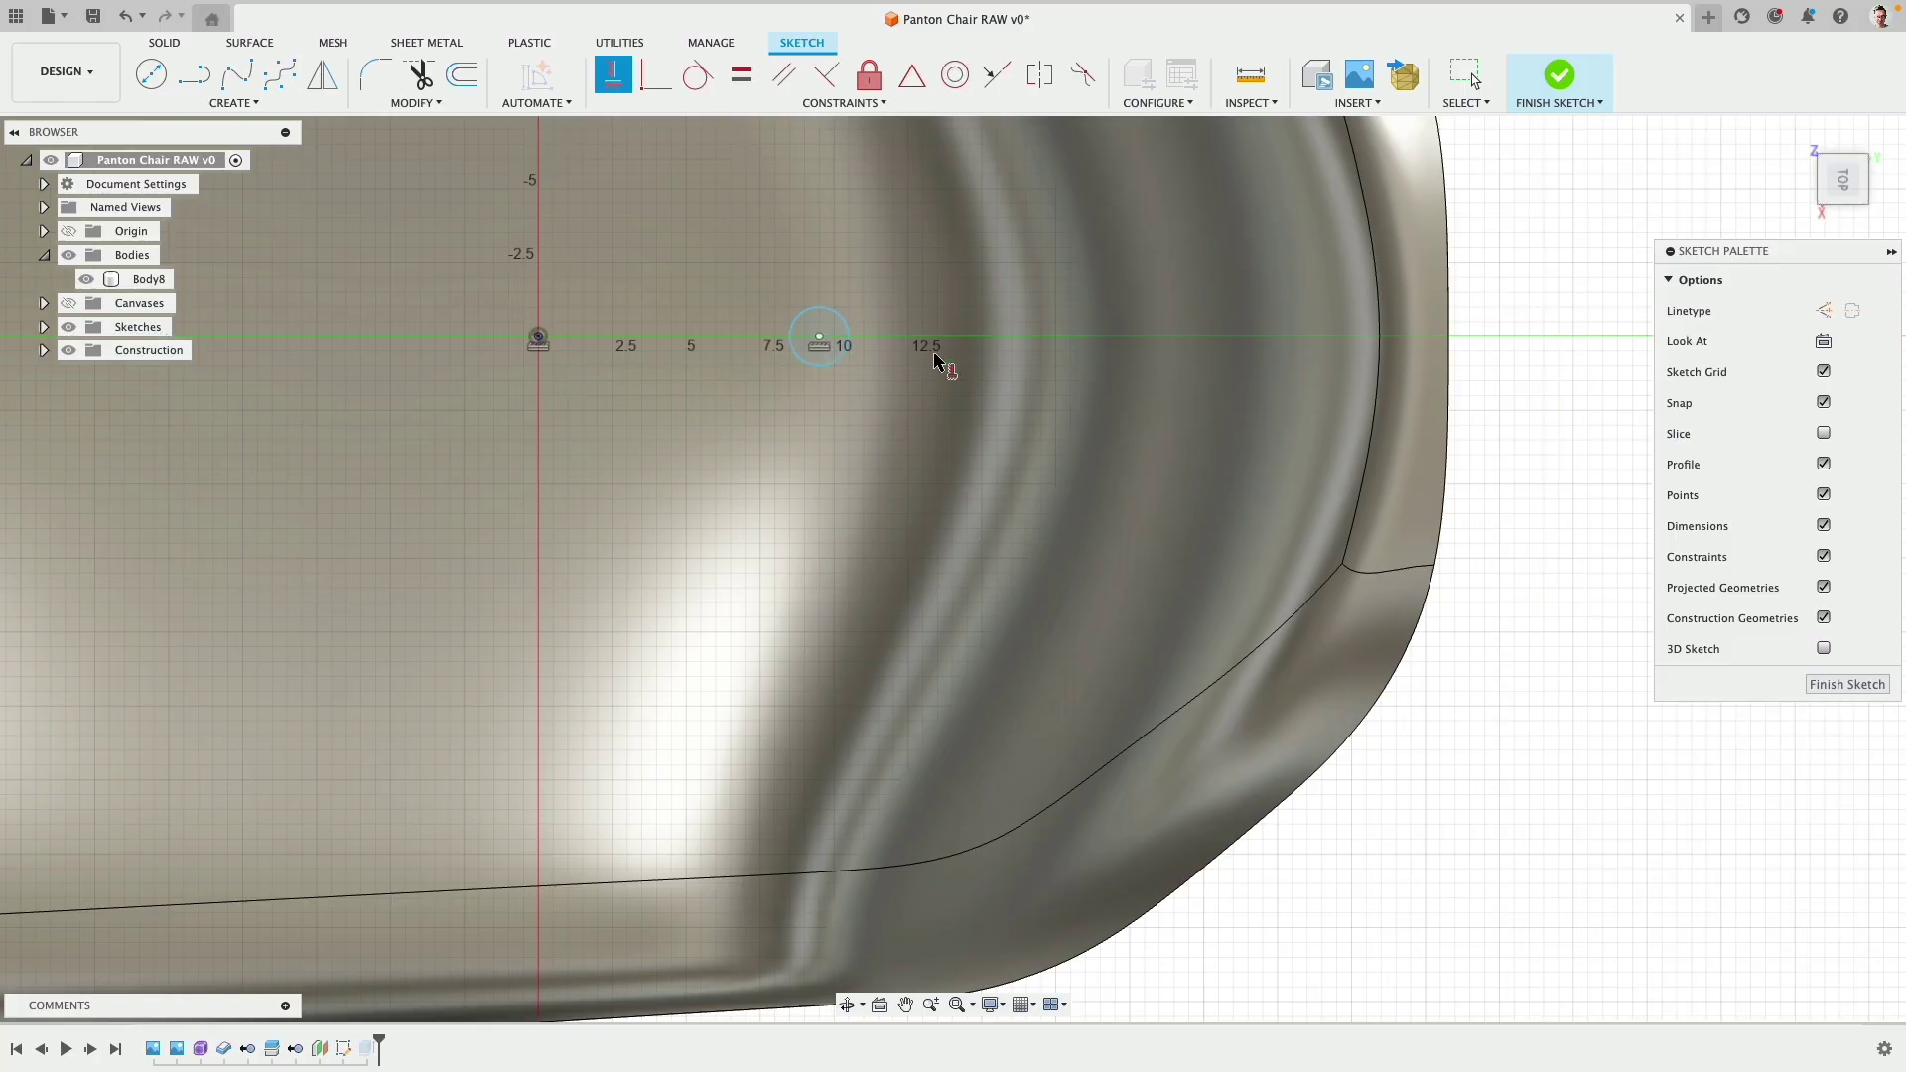
mouse_move(735, 344)
middle_mouse_down("shift")
mouse_move(765, 455)
mouse_move(1501, 131)
middle_mouse_up("shift")
left_click(1553, 83)
Step: Fillet the upper edge of the seat's drain hole
mouse_move(1147, 609)
middle_mouse_down("shift")
mouse_move(1061, 675)
mouse_move(1051, 599)
mouse_move(1064, 656)
middle_mouse_up("shift")
scroll(1055, 647, "down", 2)
scroll(901, 582, "up", 6)
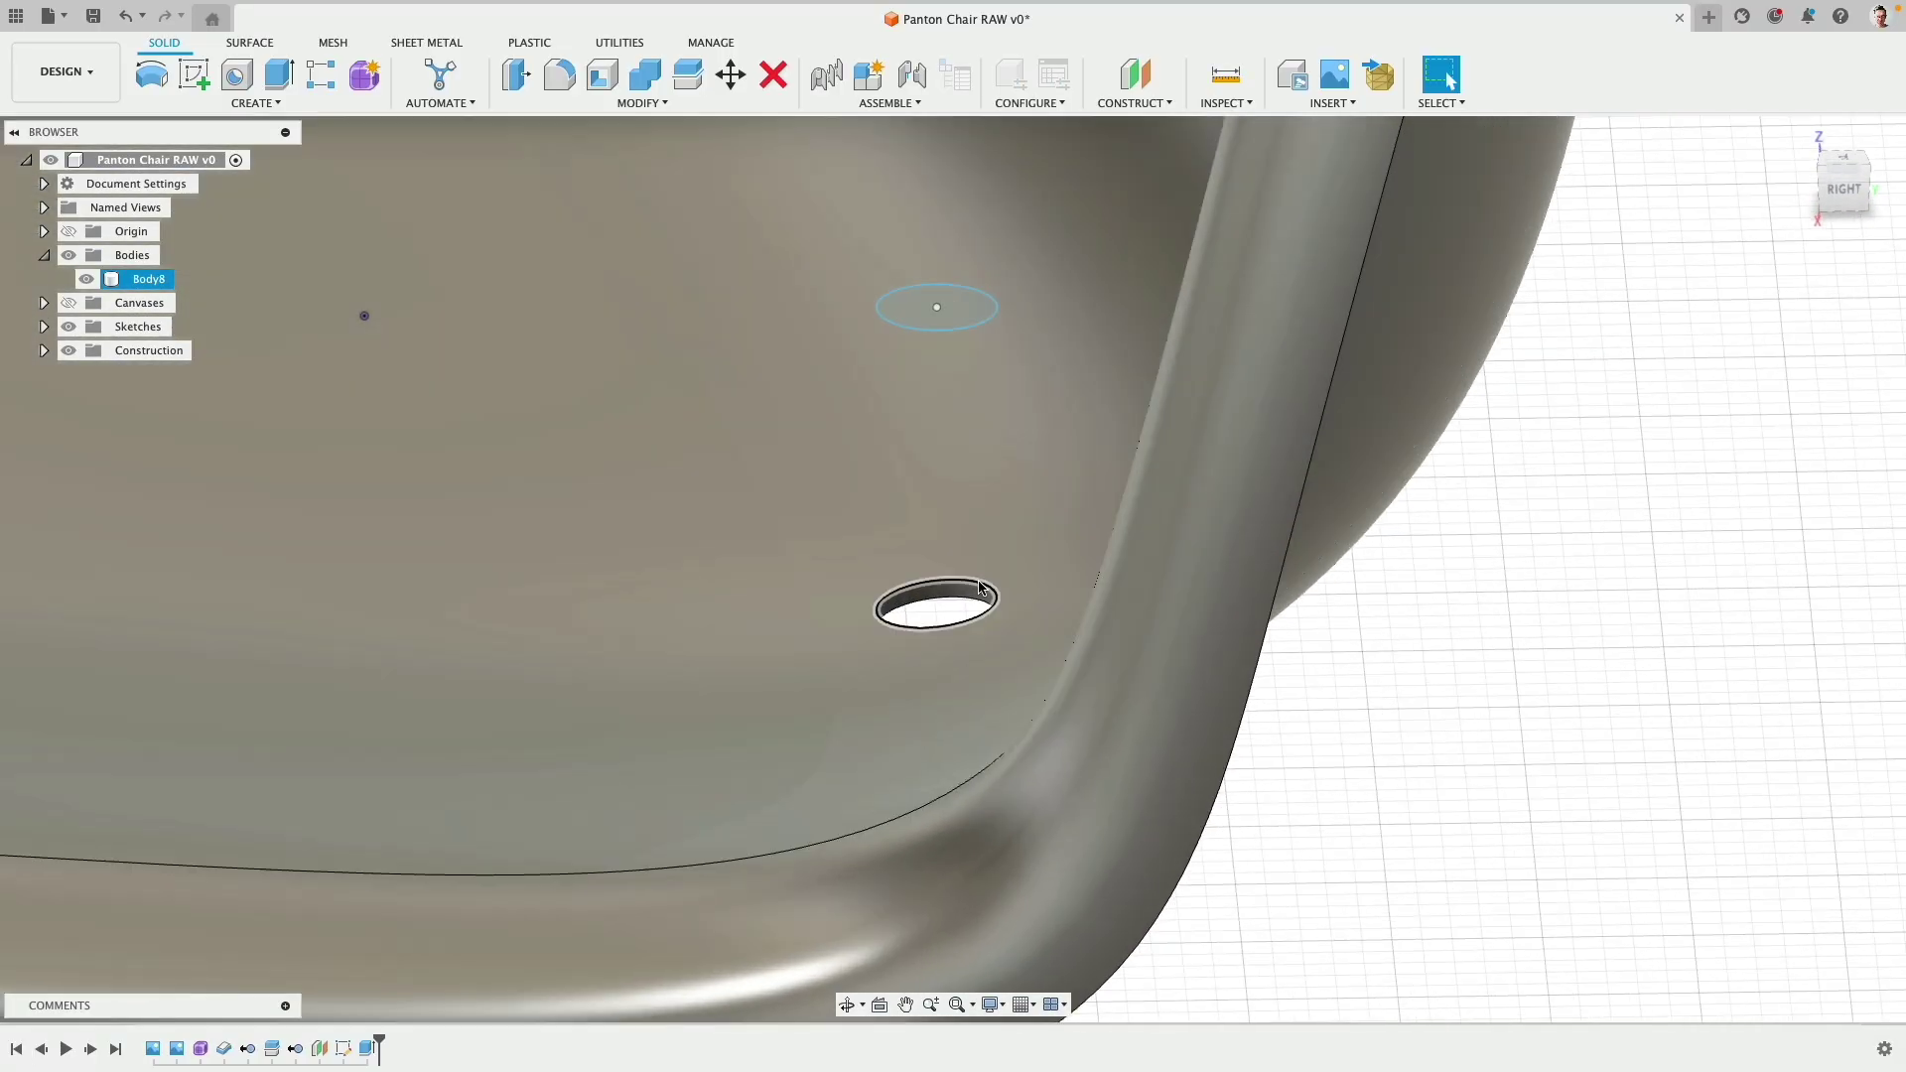
left_click(981, 587)
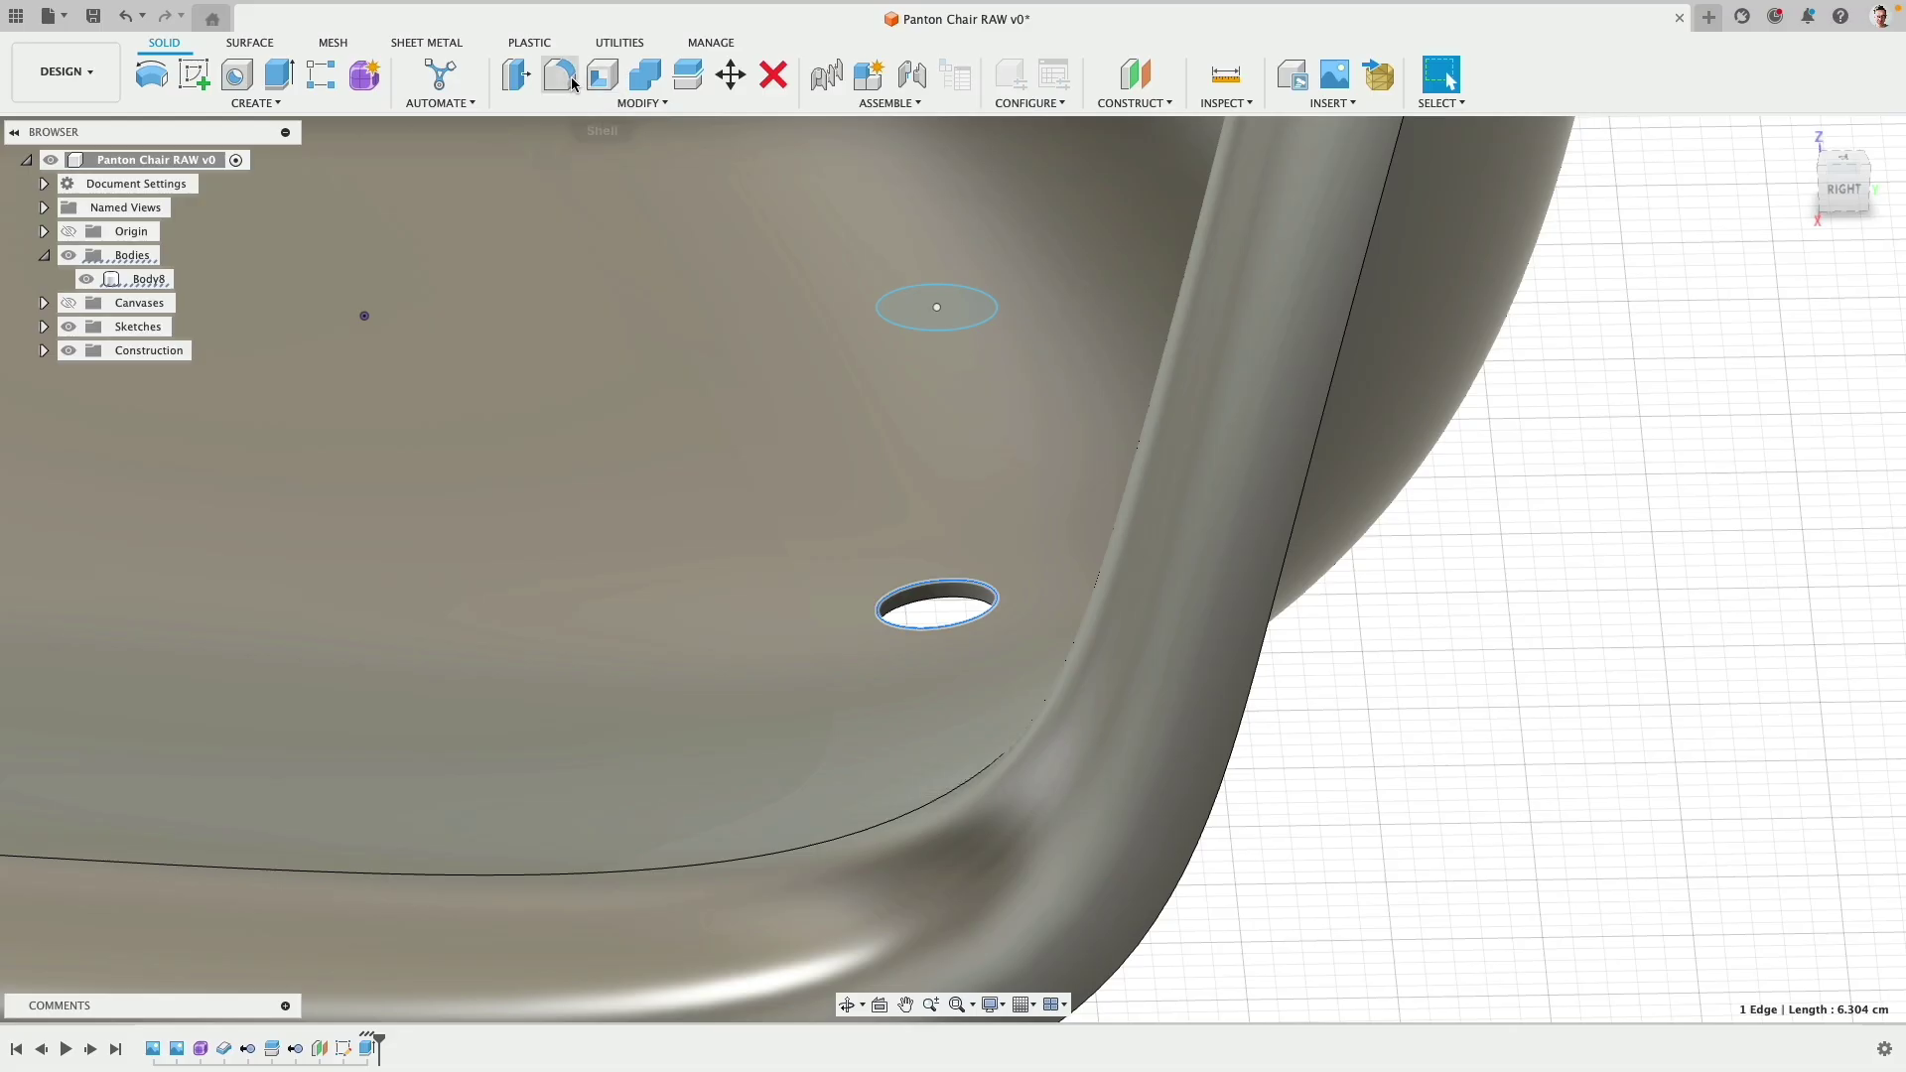
left_click(559, 74)
type("1")
key("Return")
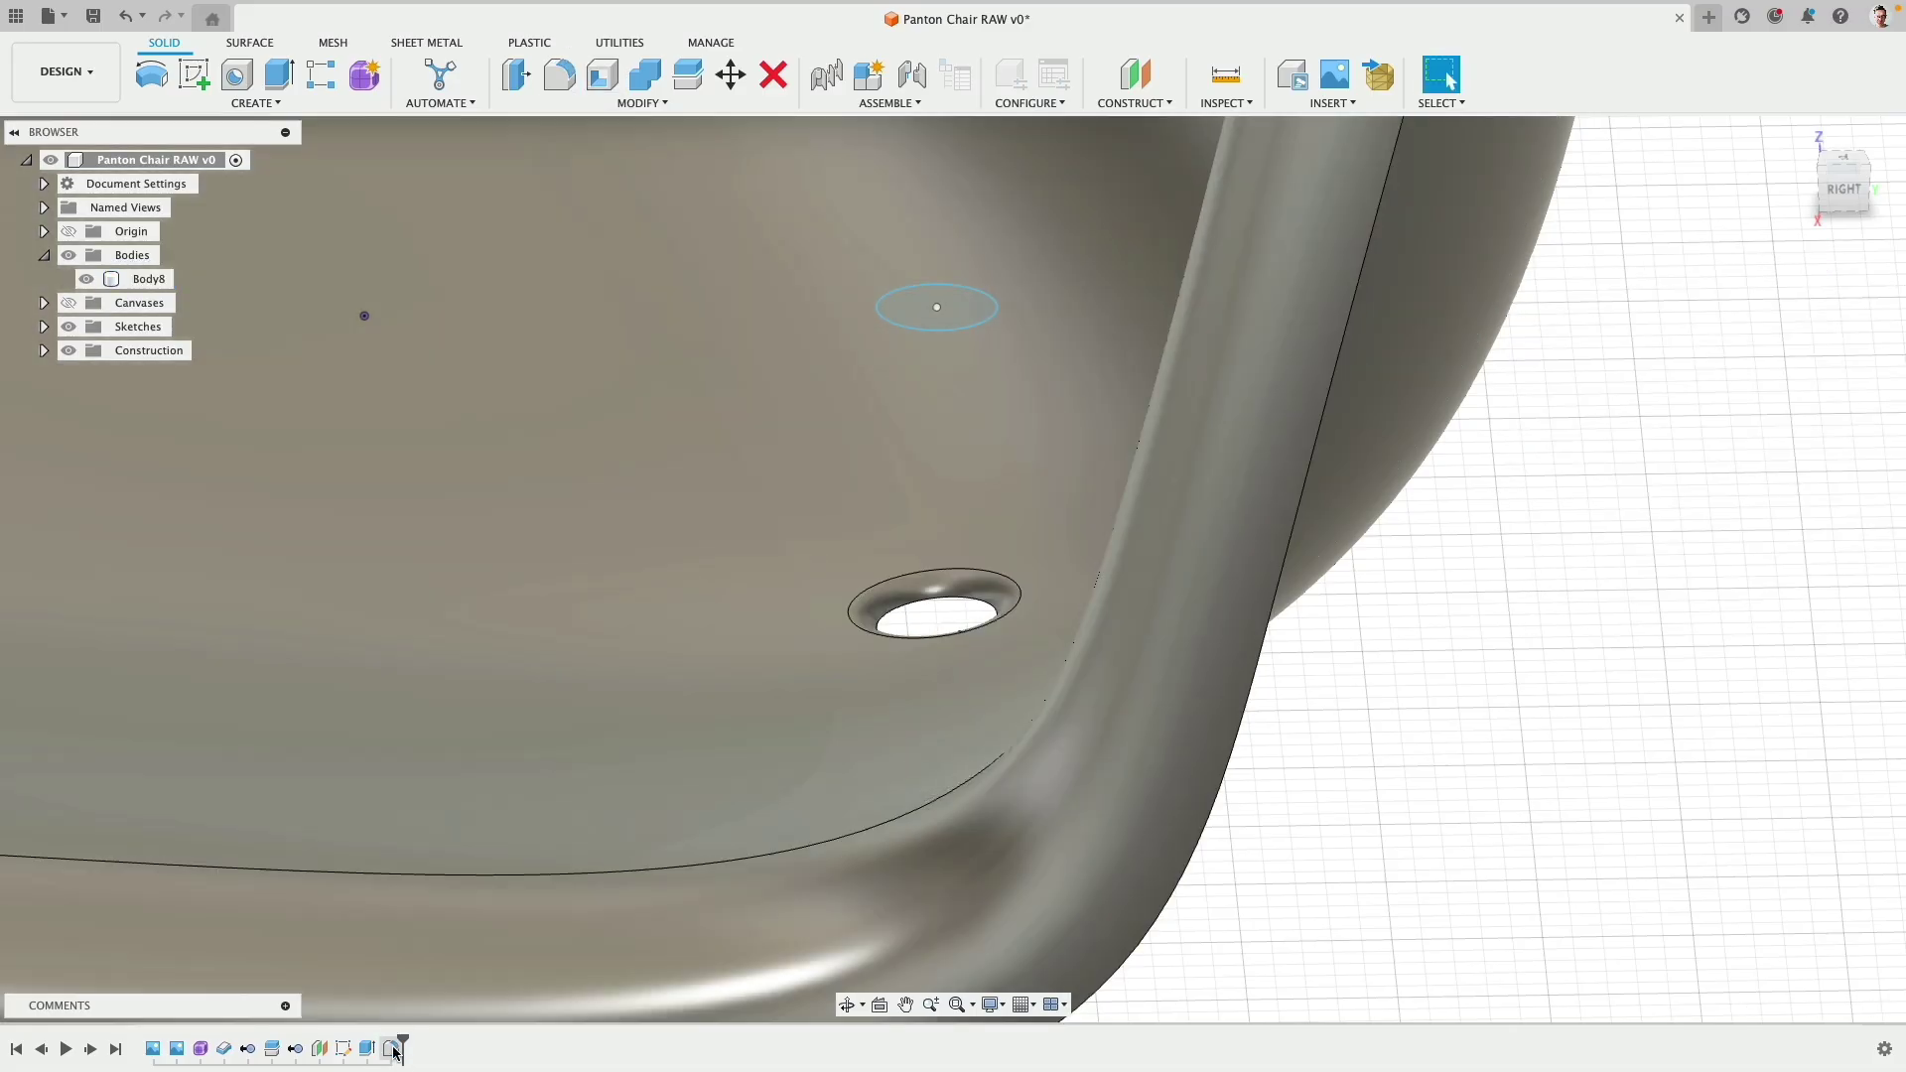
Step: Edit the fillet on the seat's drain hole and reduce its radius
right_click(391, 1048)
left_click(452, 870)
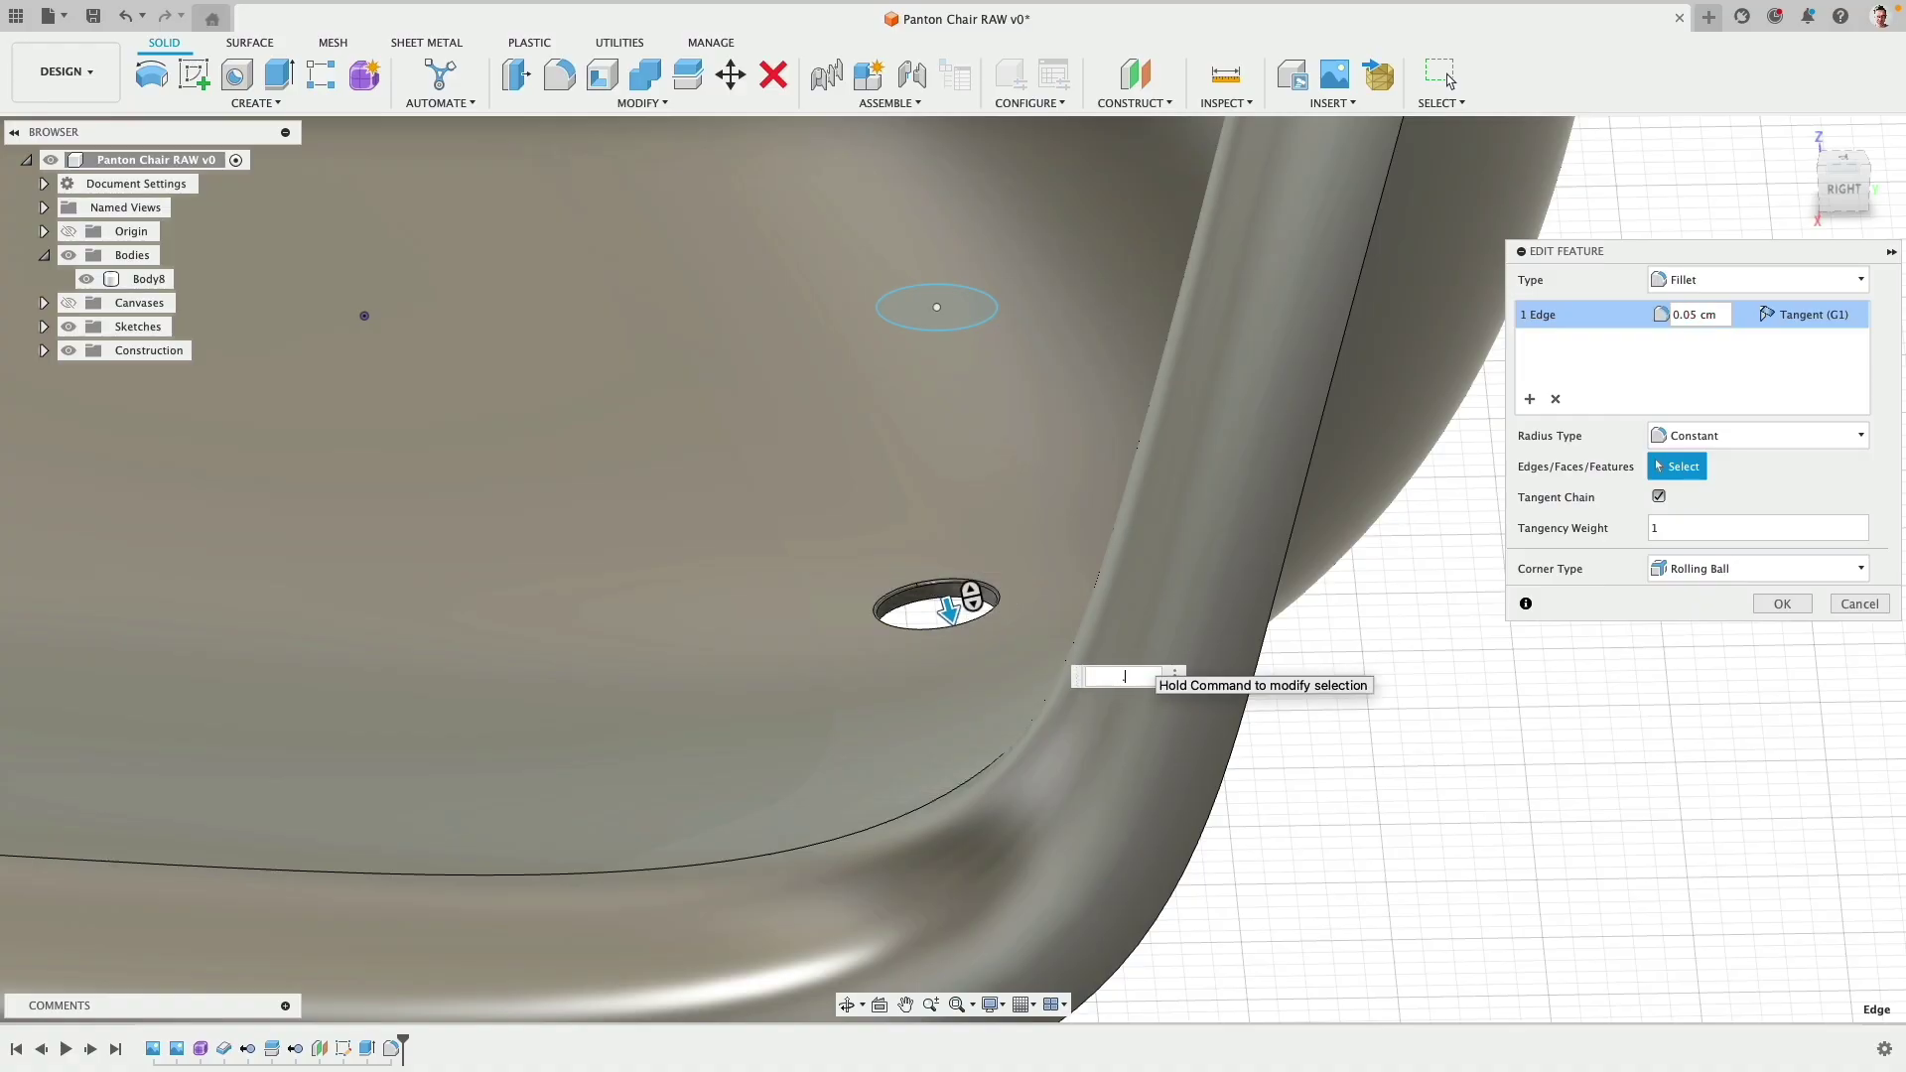
type("5mm")
key("ctrl+super+space")
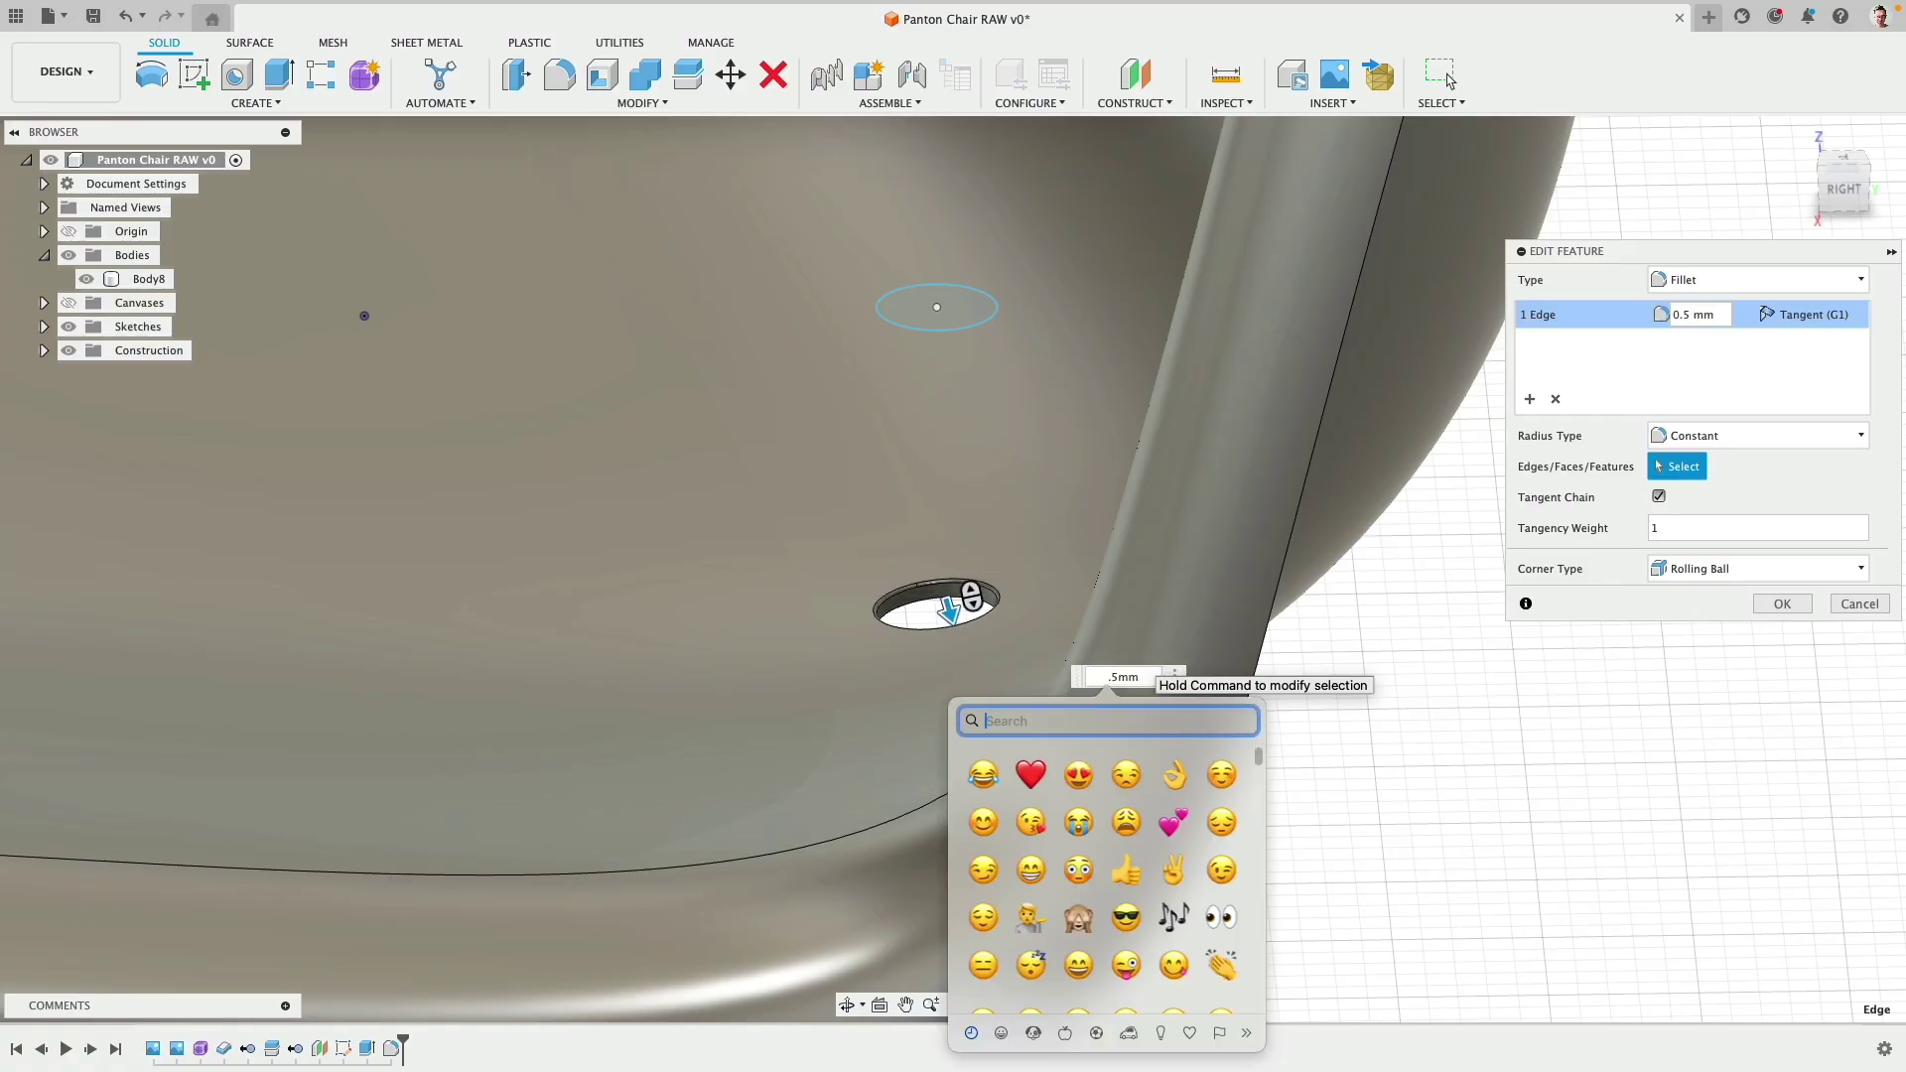
key("Escape")
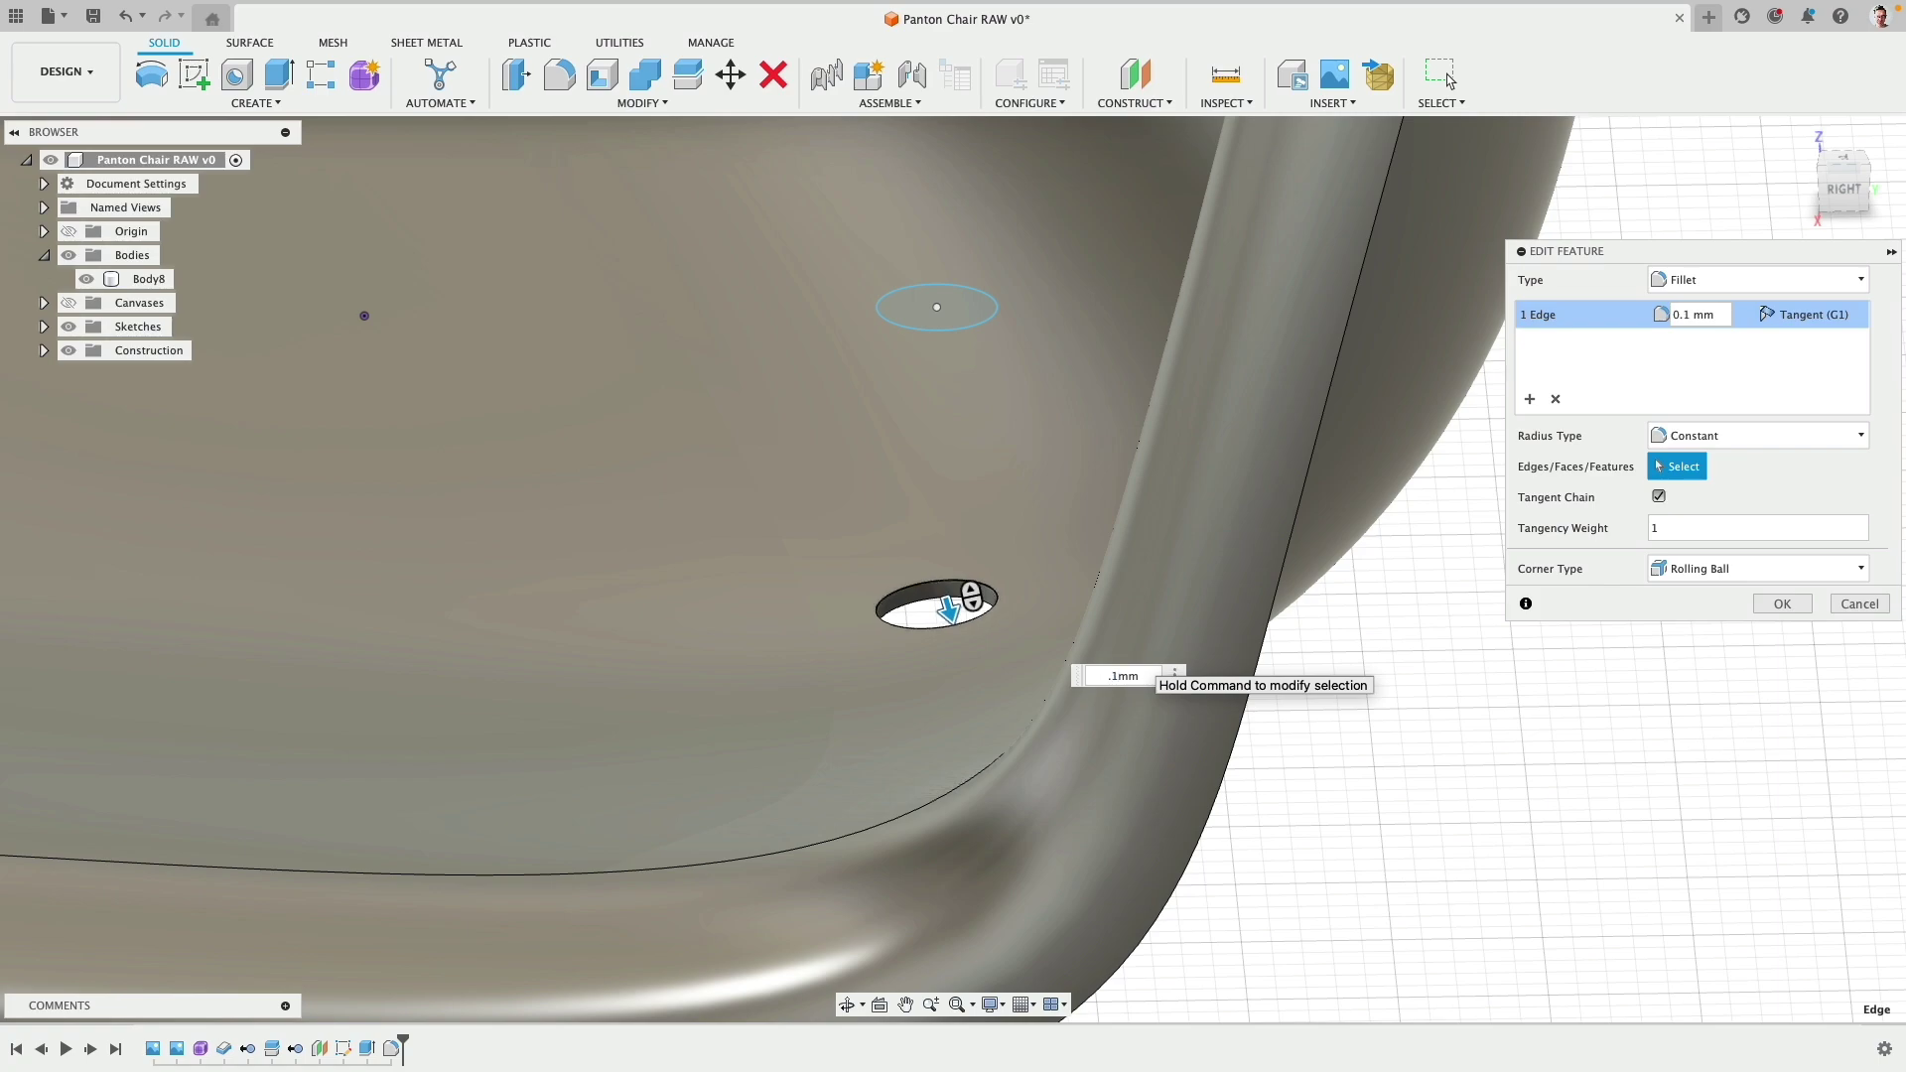
key("BackSpace")
key("Return")
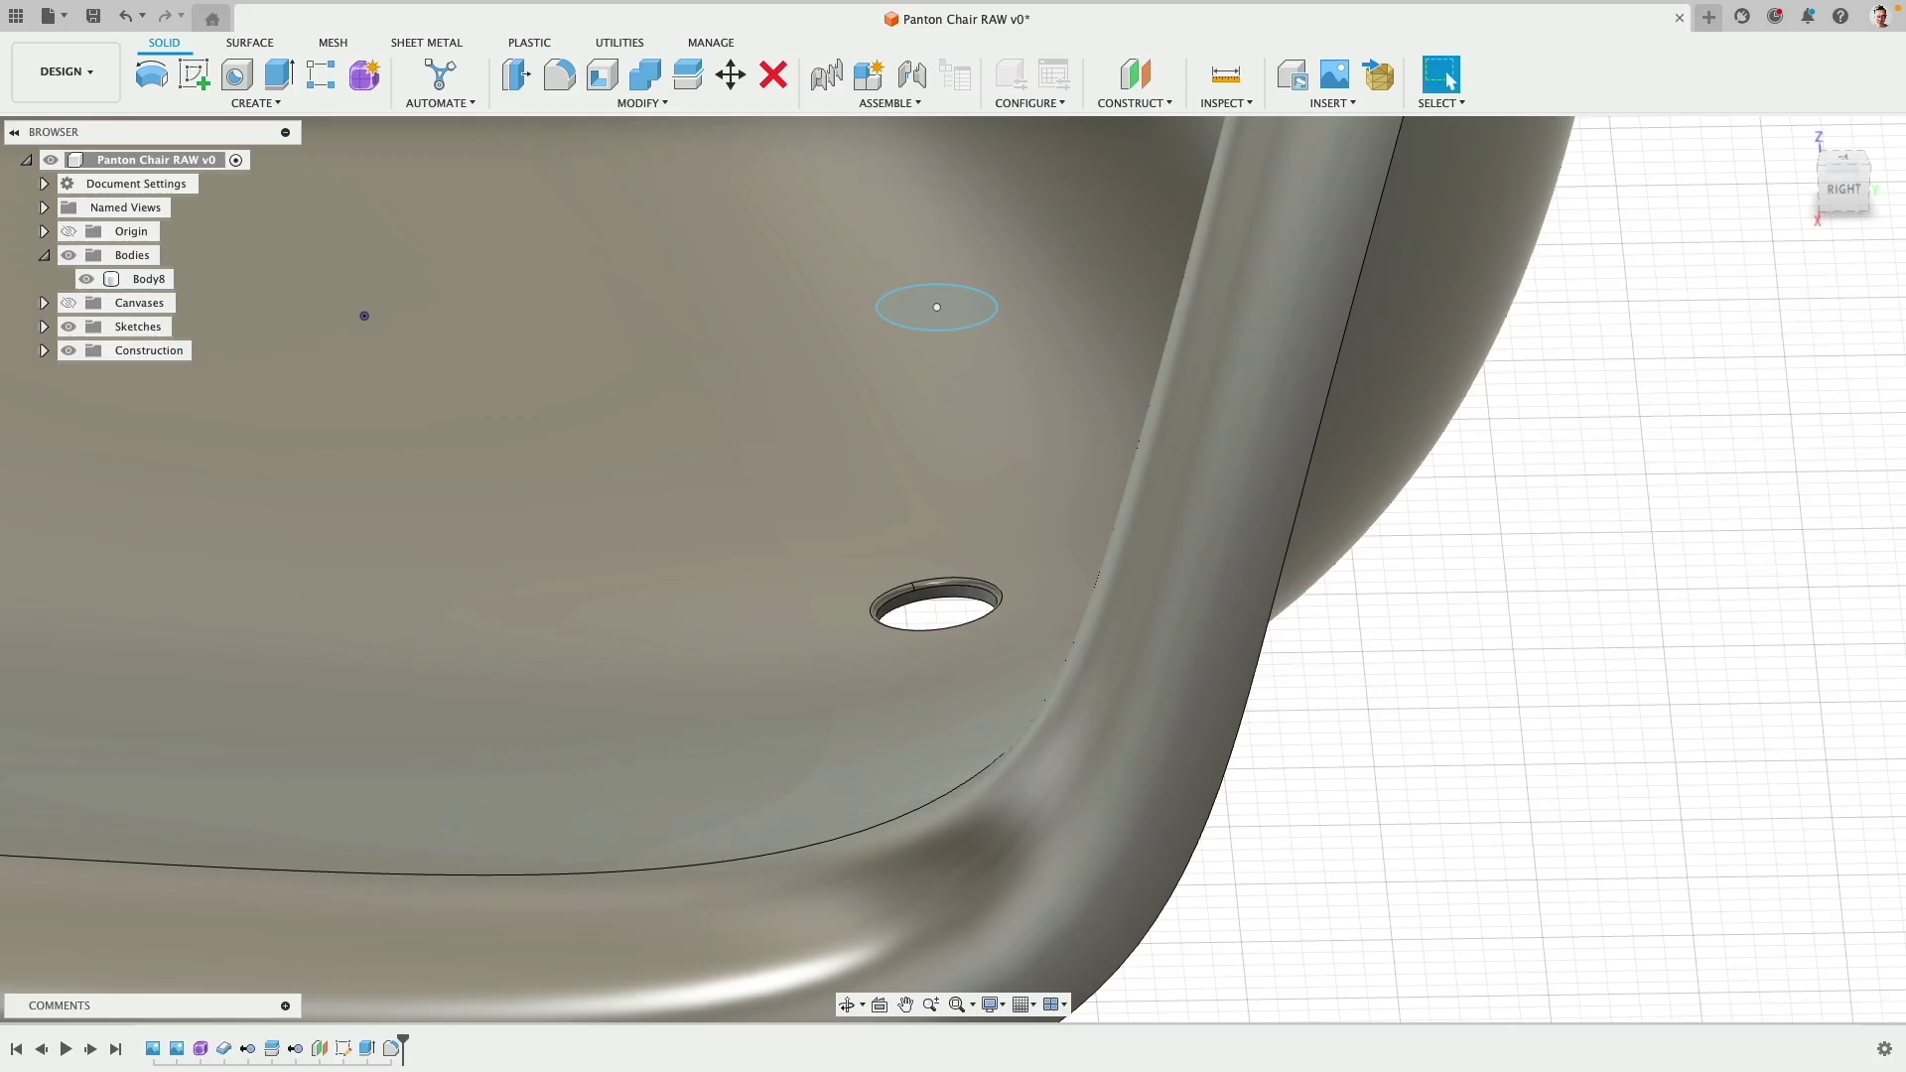
Step: Open the chair's T-spline form feature for editing from the design history
scroll(1082, 485, "down", 6)
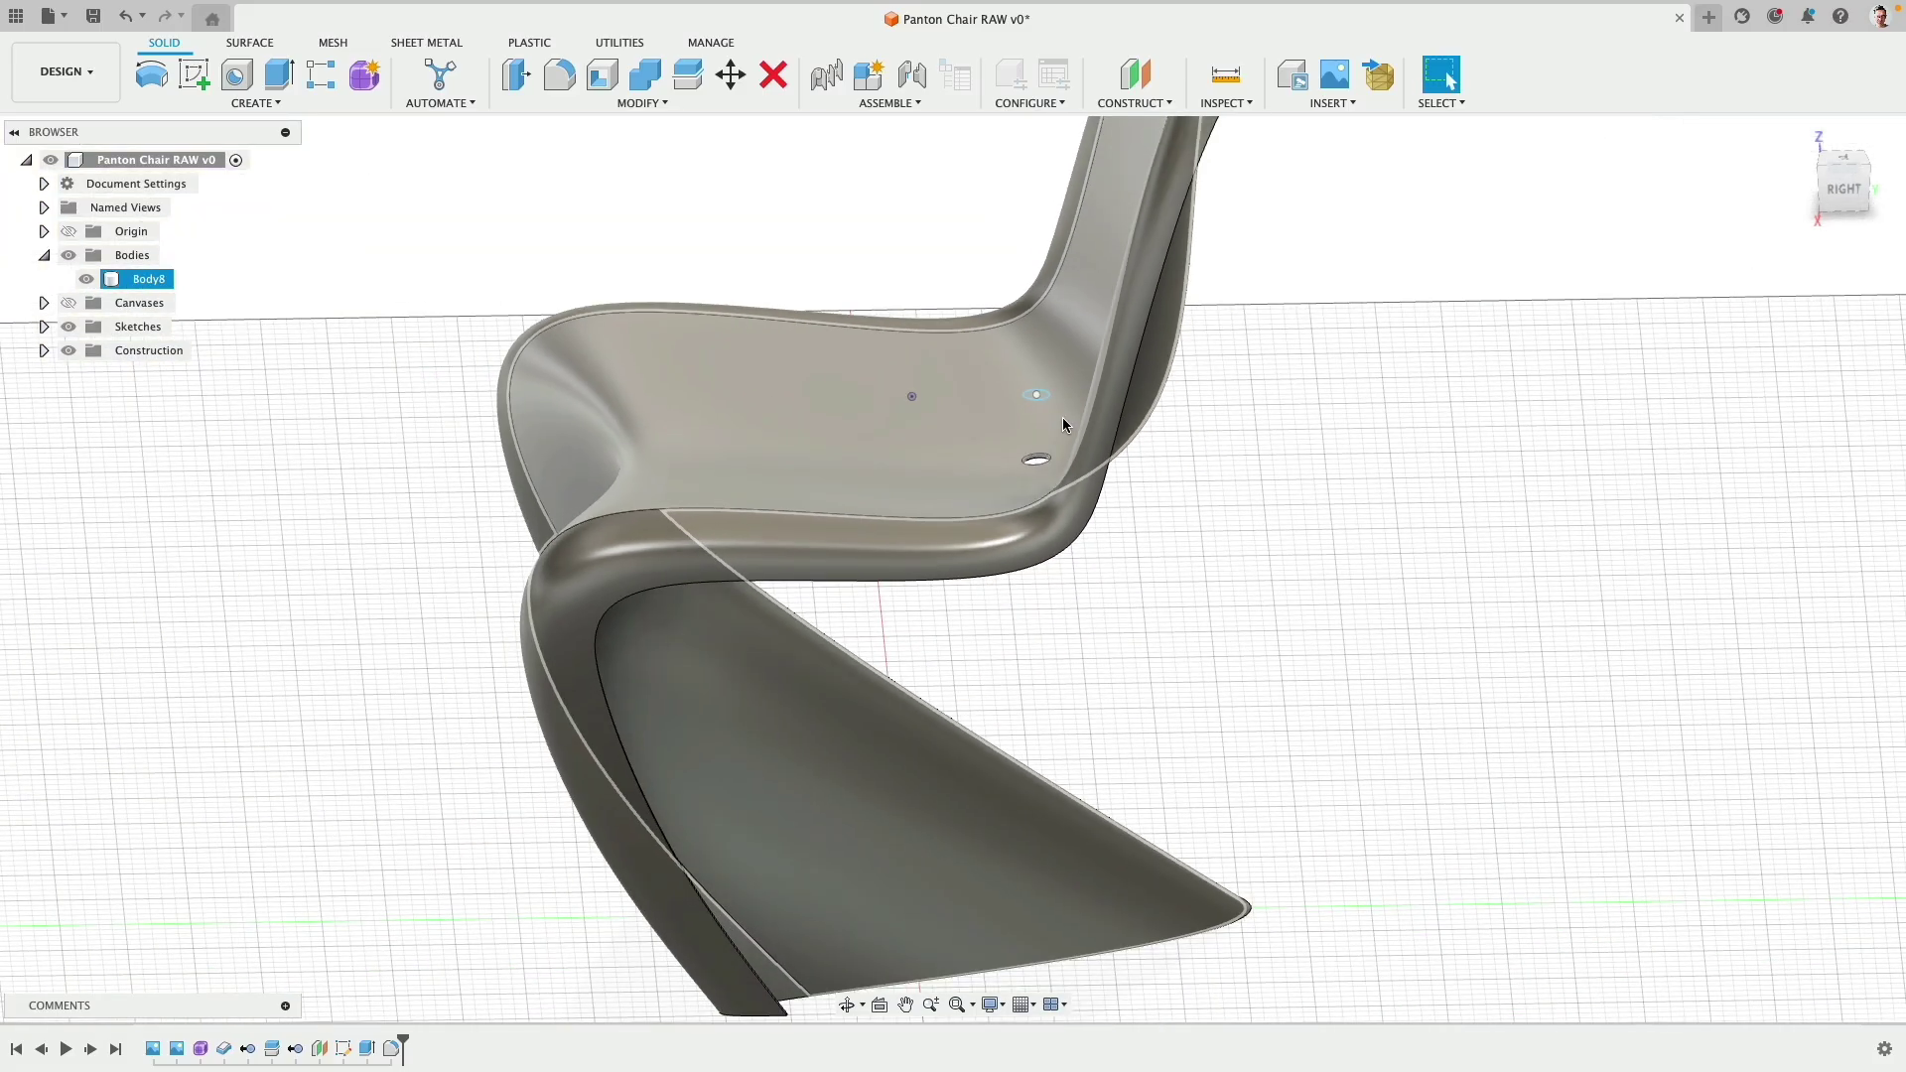
middle_click_drag(1064, 424, 620, 406, "shift")
right_click(201, 1049)
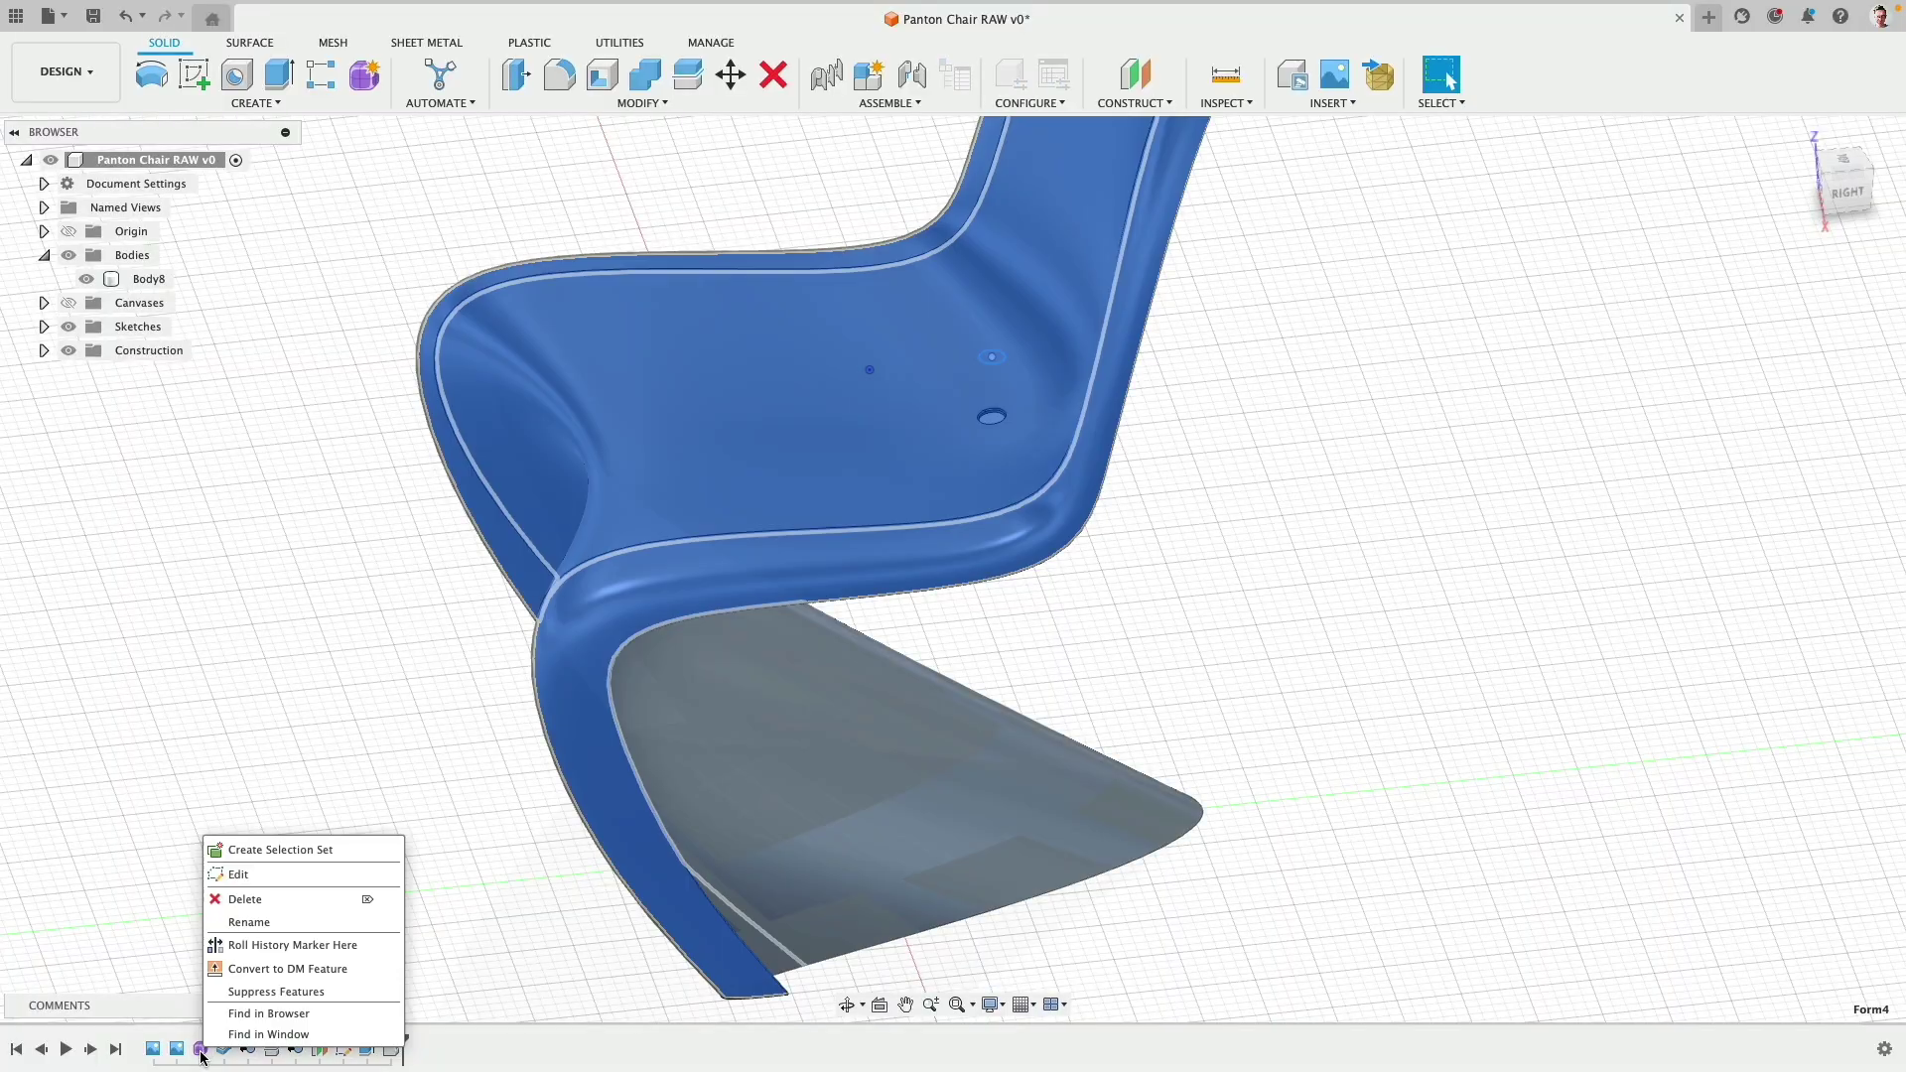
left_click(270, 878)
middle_click_drag(719, 595, 593, 455, "shift")
middle_click_drag(515, 379, 516, 675)
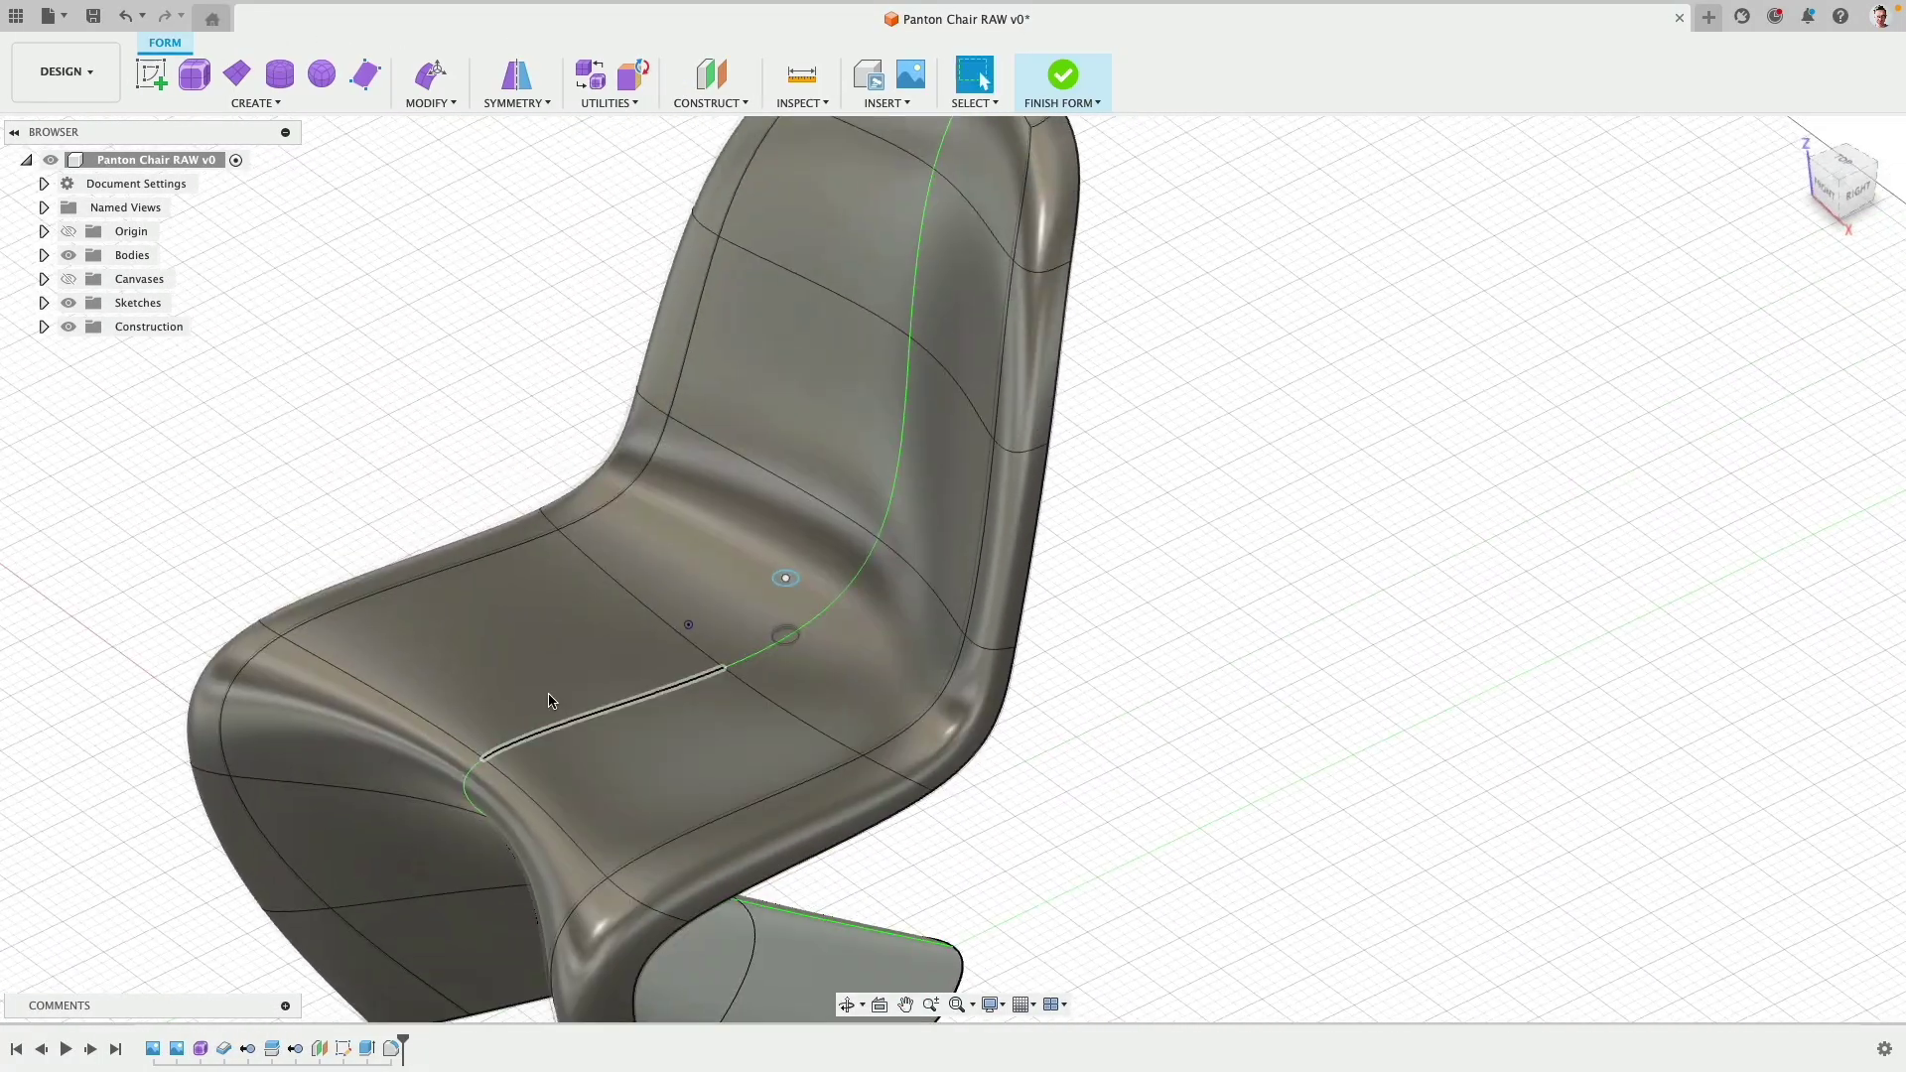
scroll(515, 675, "down", 3)
Step: Examine the control vertices around the chair's seat and back with Edit Form's vertex filter, and finish the form without reshaping it
left_click(427, 82)
middle_click_drag(609, 350, 606, 437, "shift")
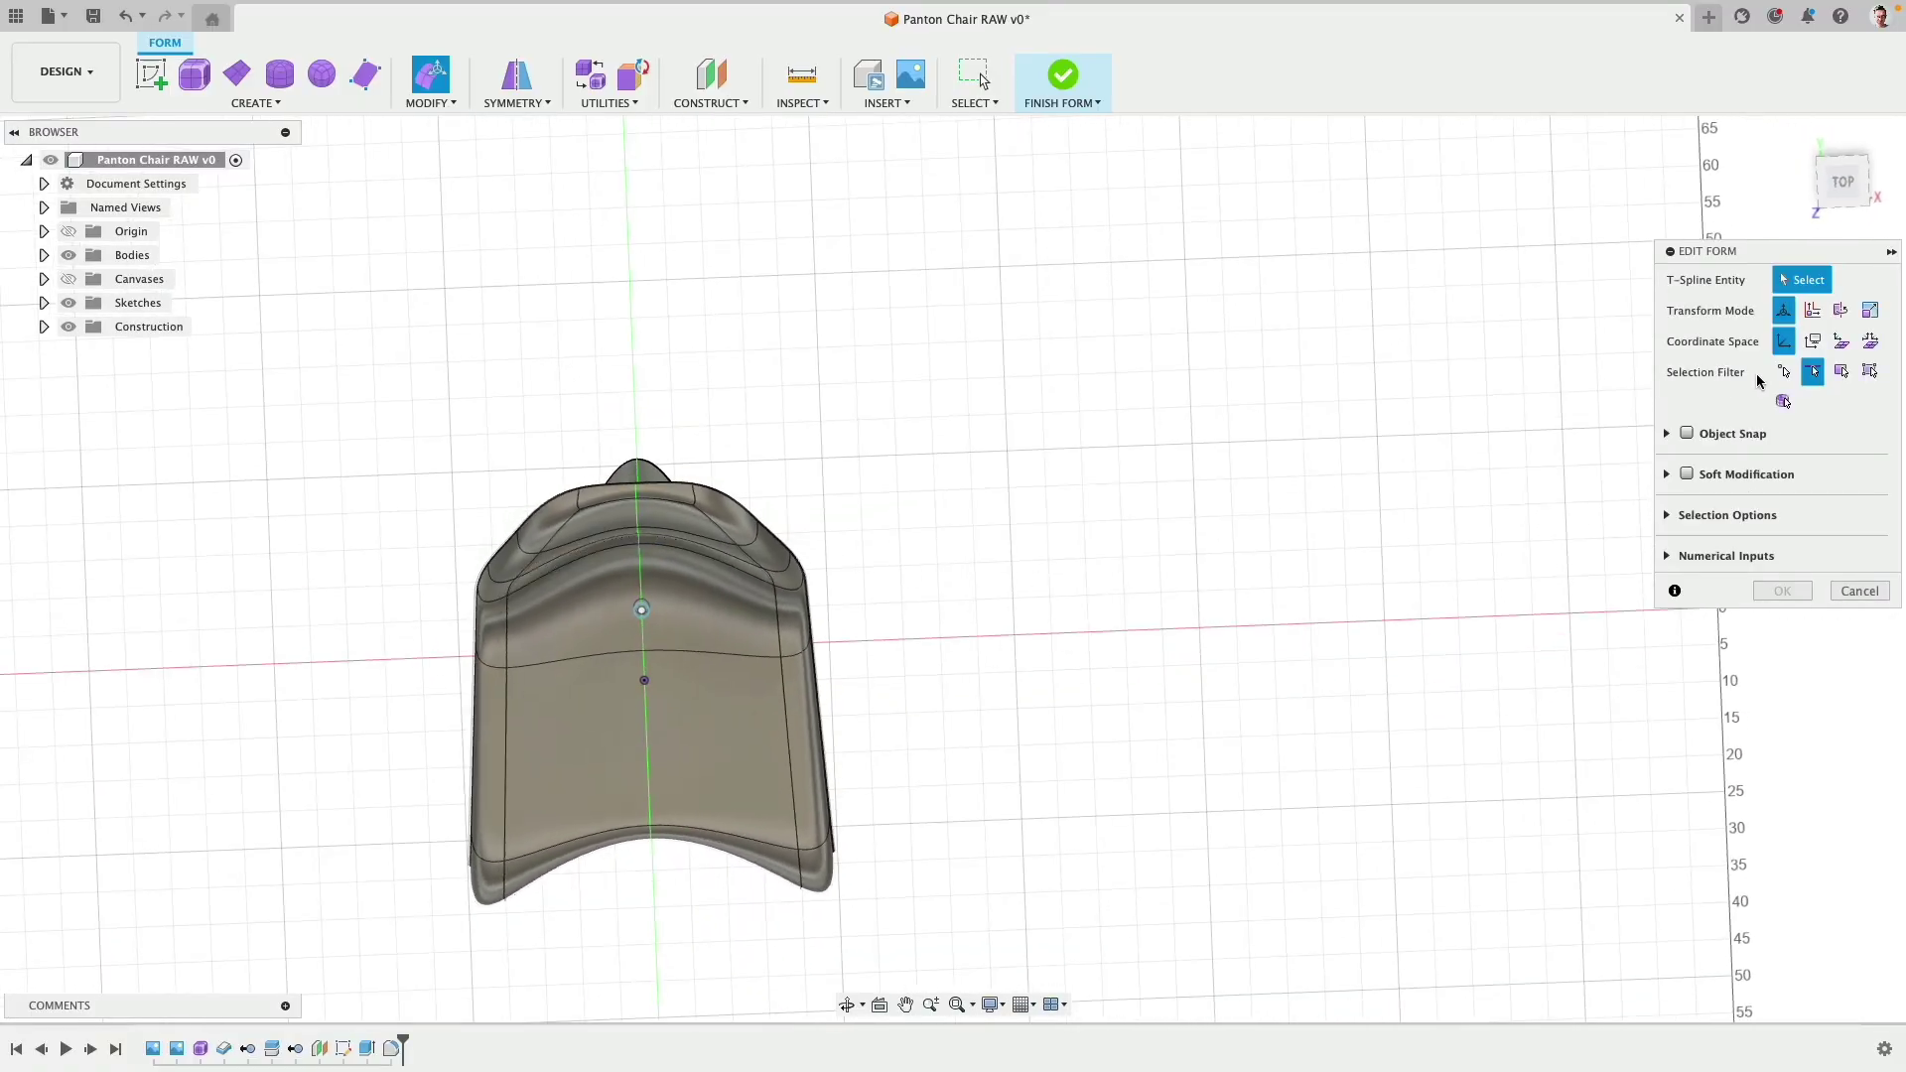
left_click(1780, 373)
left_click_drag(285, 370, 1082, 957)
middle_click_drag(1081, 957, 803, 640, "shift")
left_click(508, 578)
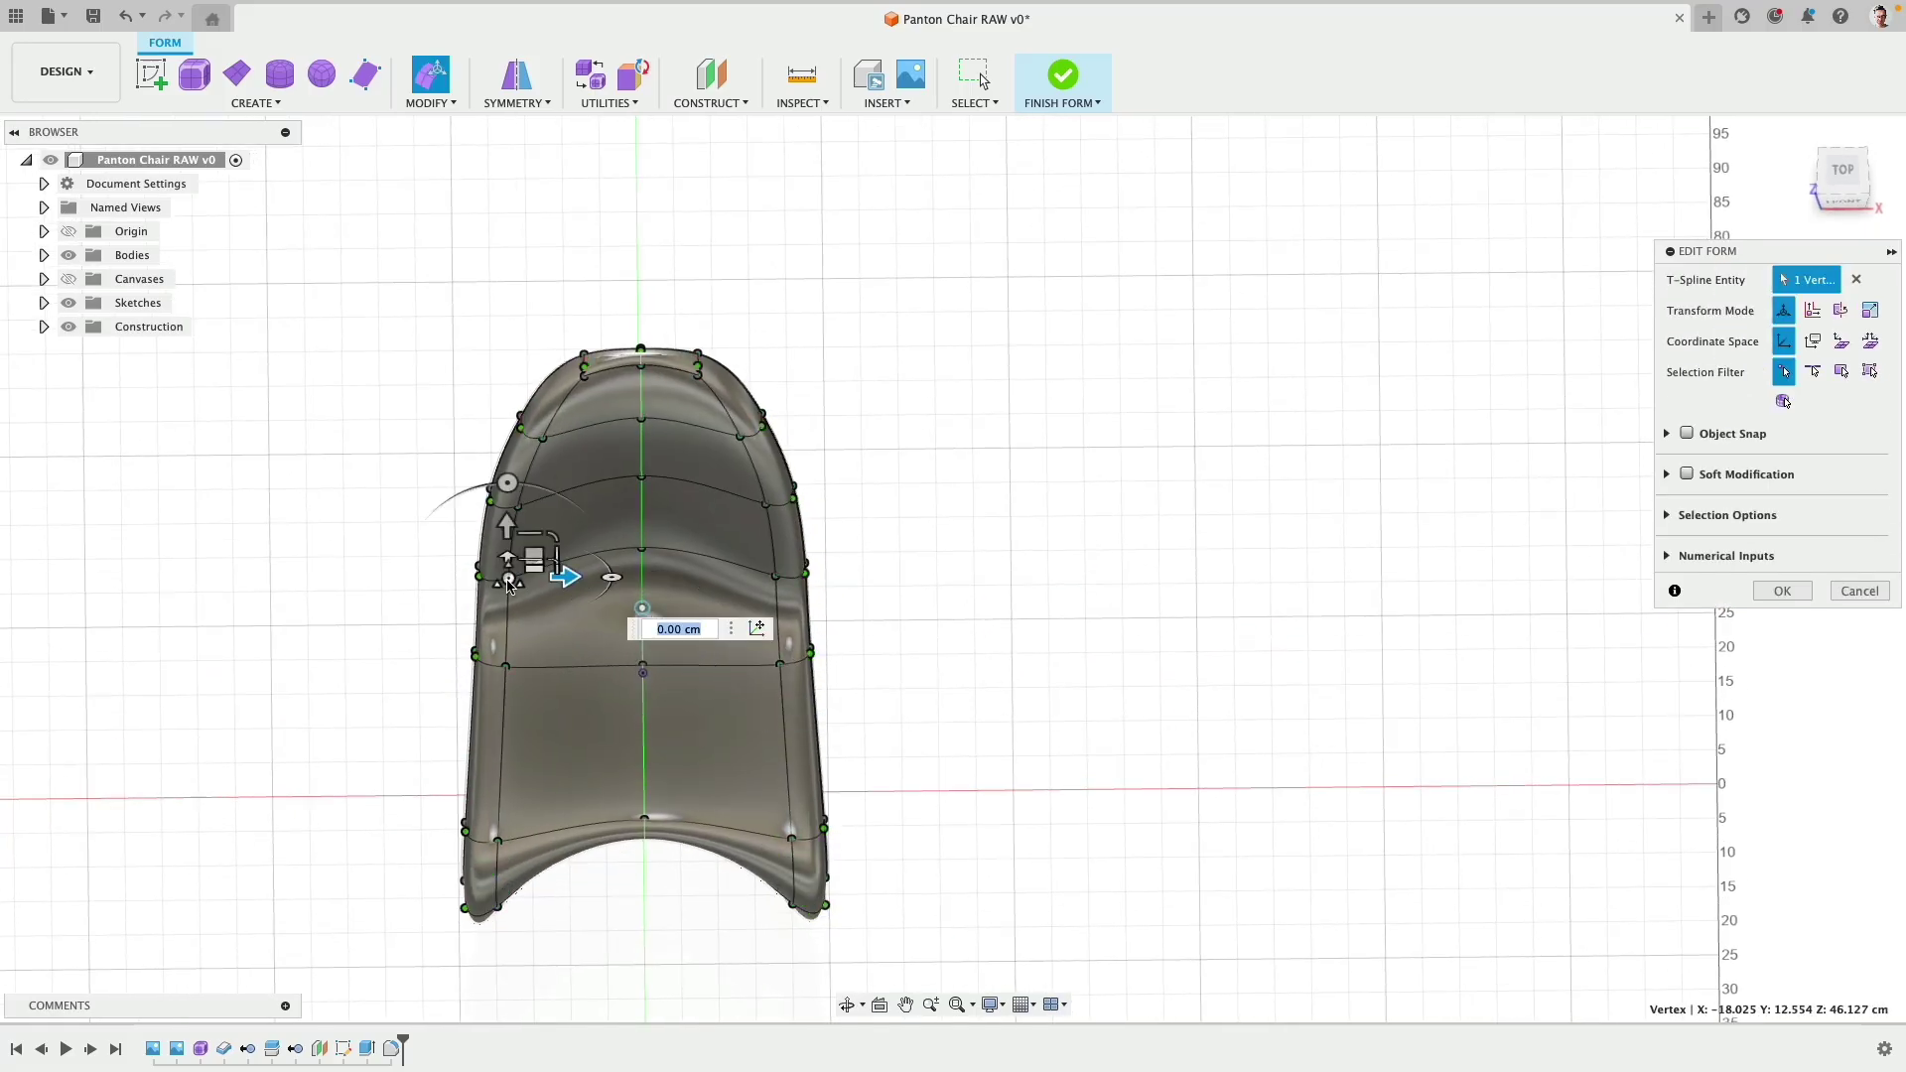
left_click(924, 595)
scroll(894, 586, "up", 3)
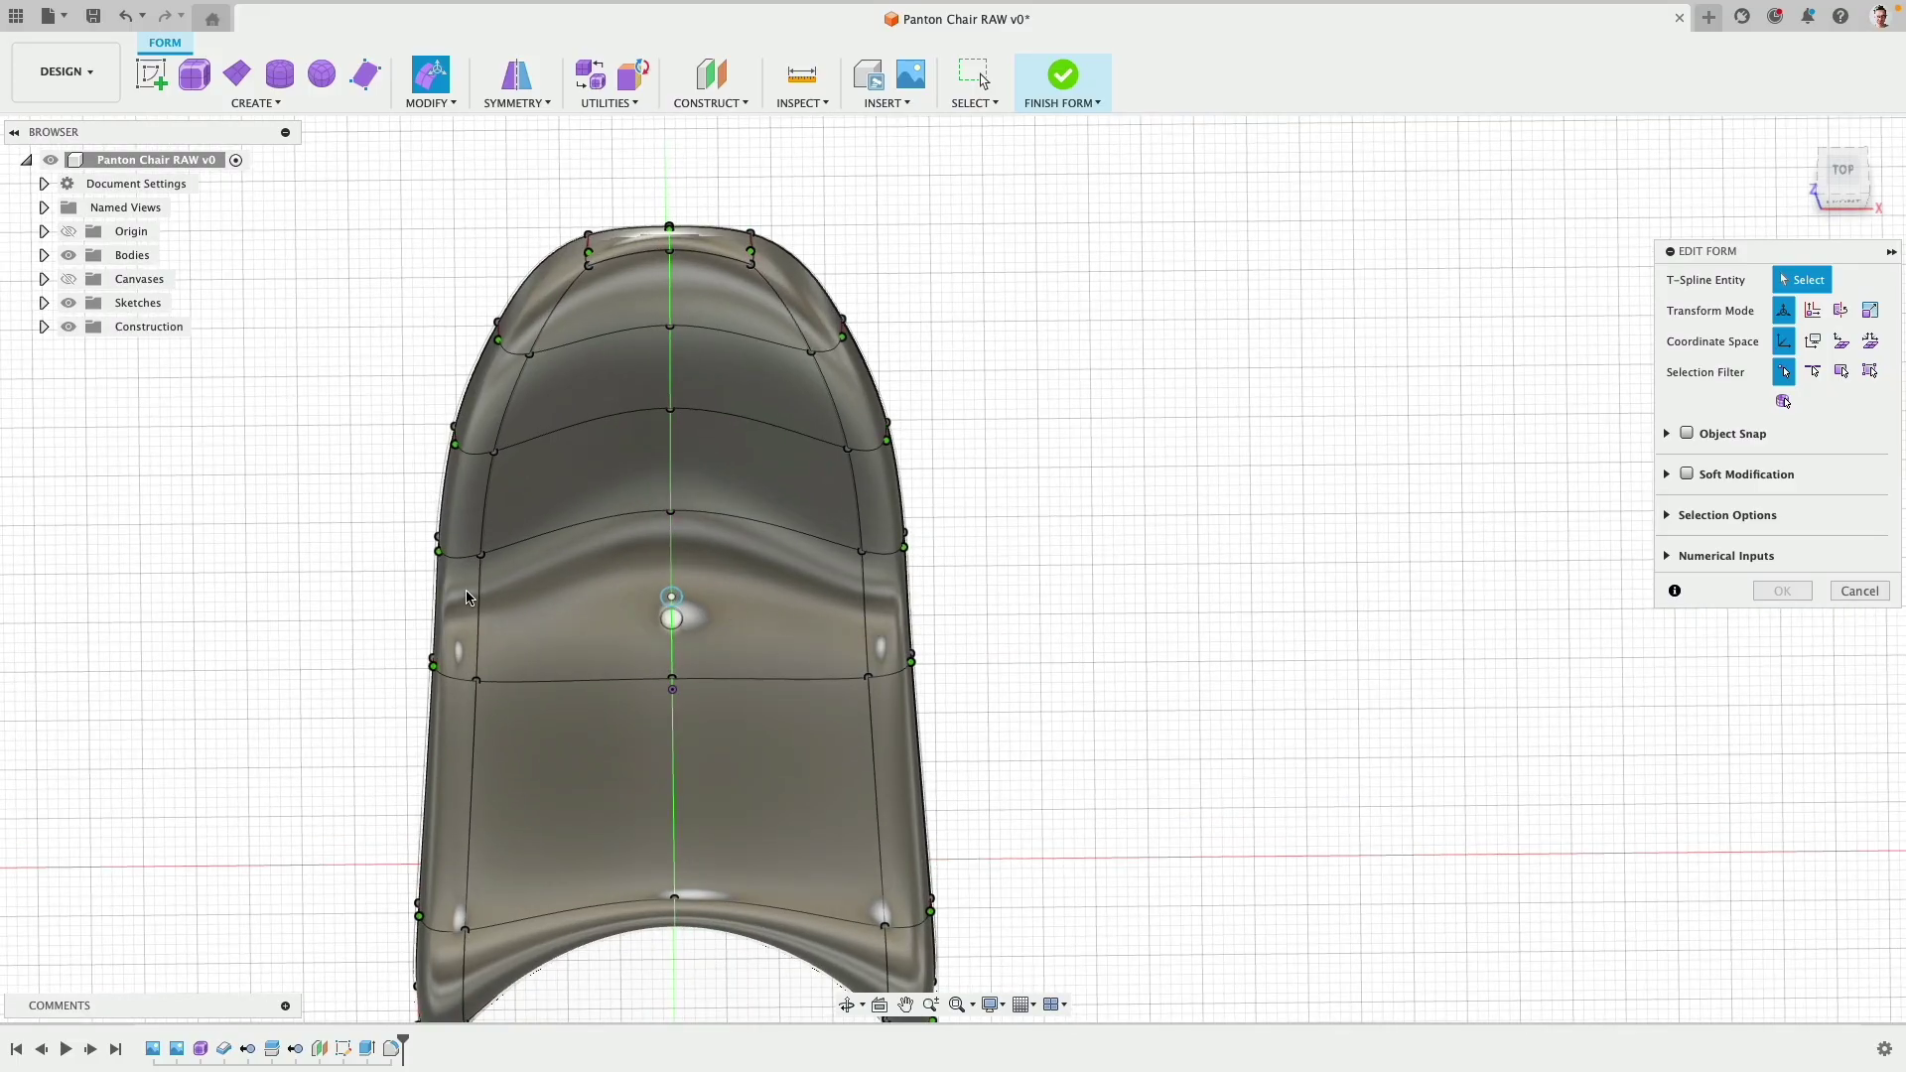
middle_click_drag(698, 534, 461, 593, "shift")
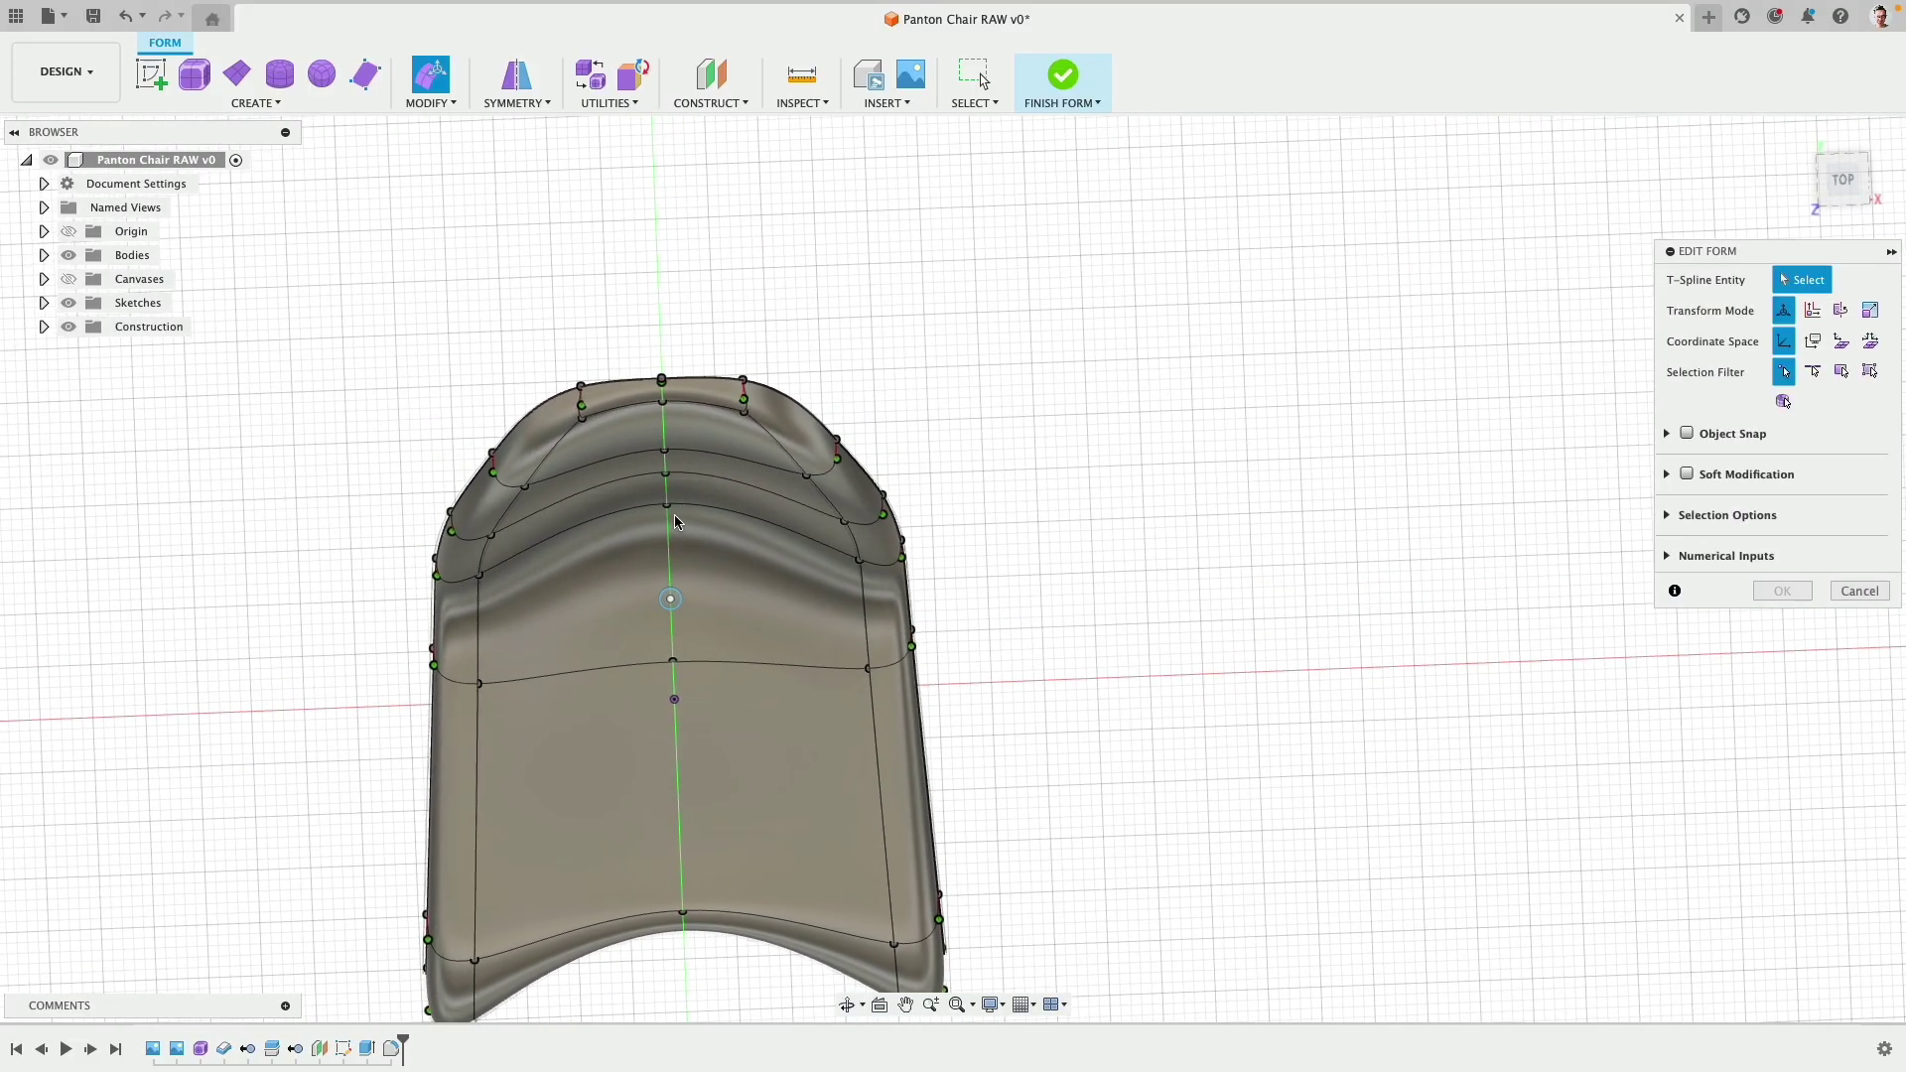
left_click(1063, 74)
Step: Apply the Paint - Enamel Glossy (Red) appearance to the chair body and remove the unused red appearance from the design
middle_click_drag(1081, 587, 1180, 440, "shift")
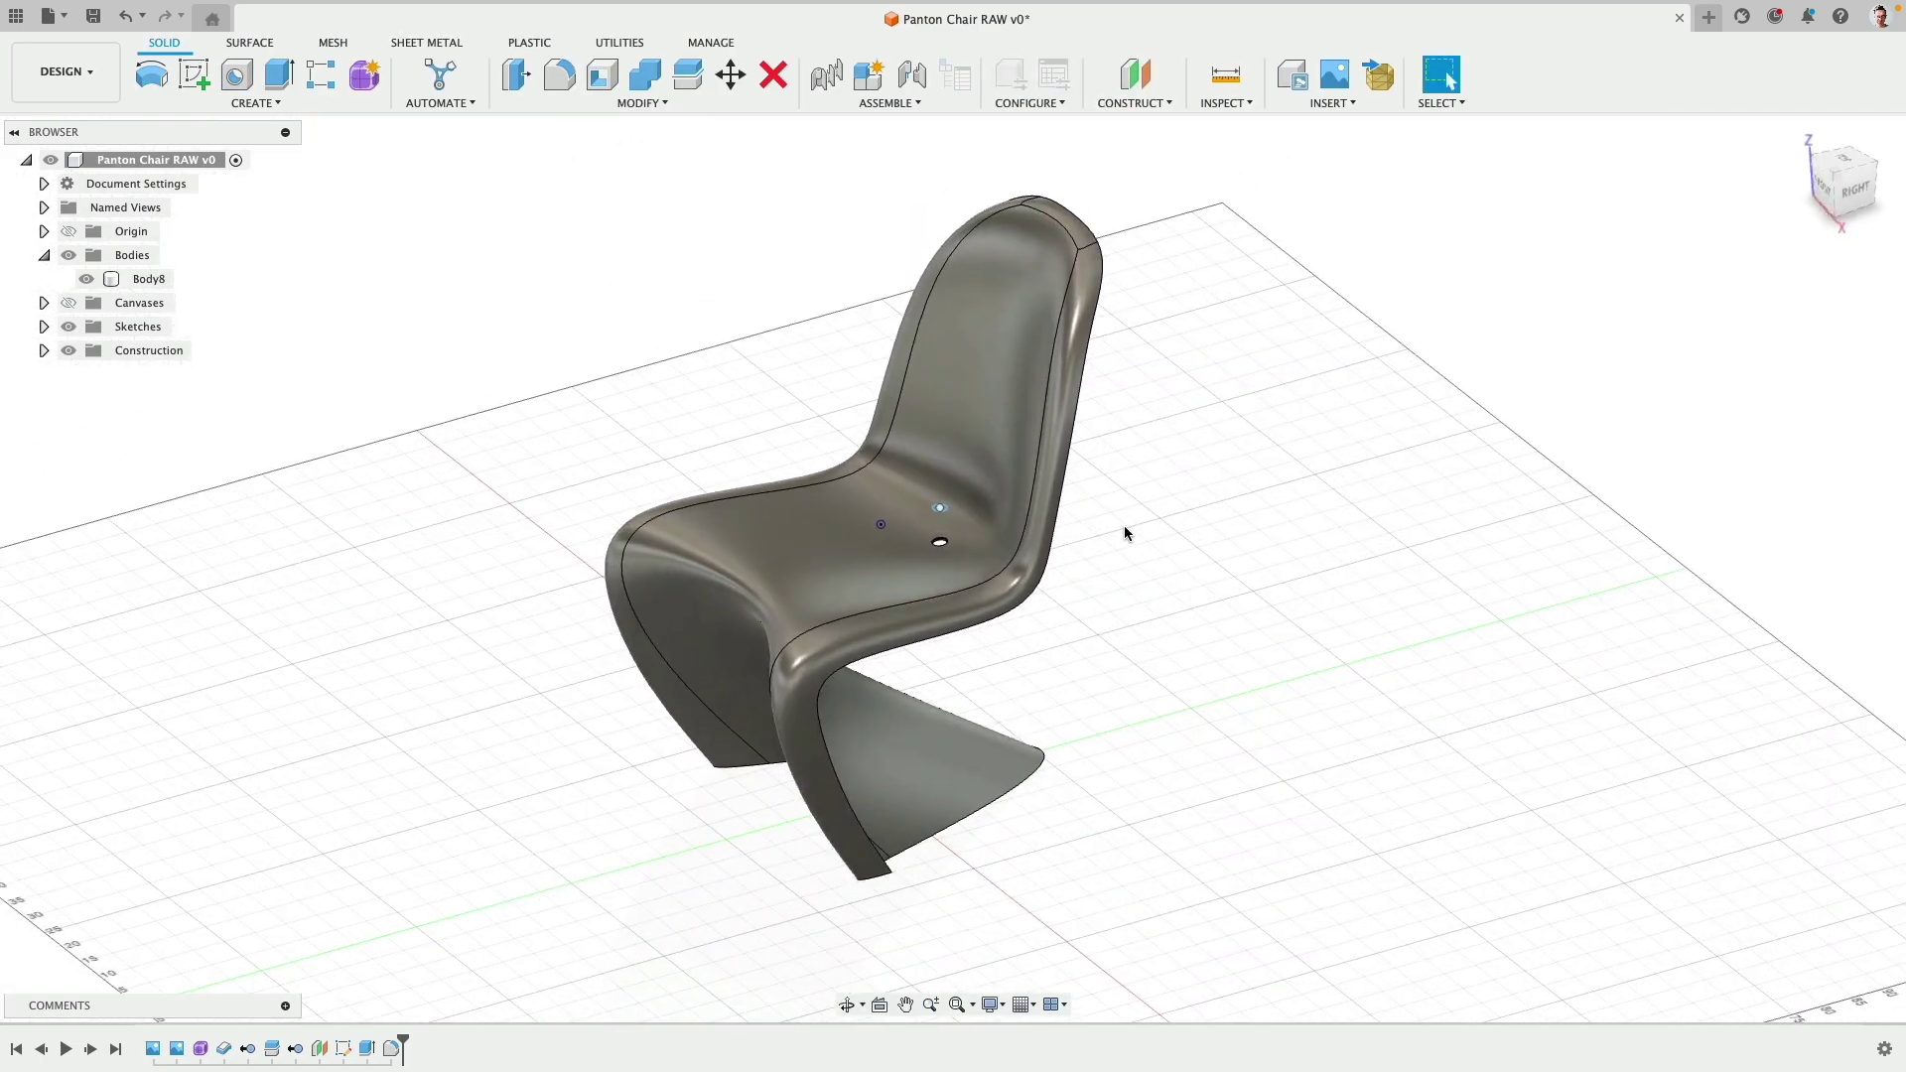
key("a")
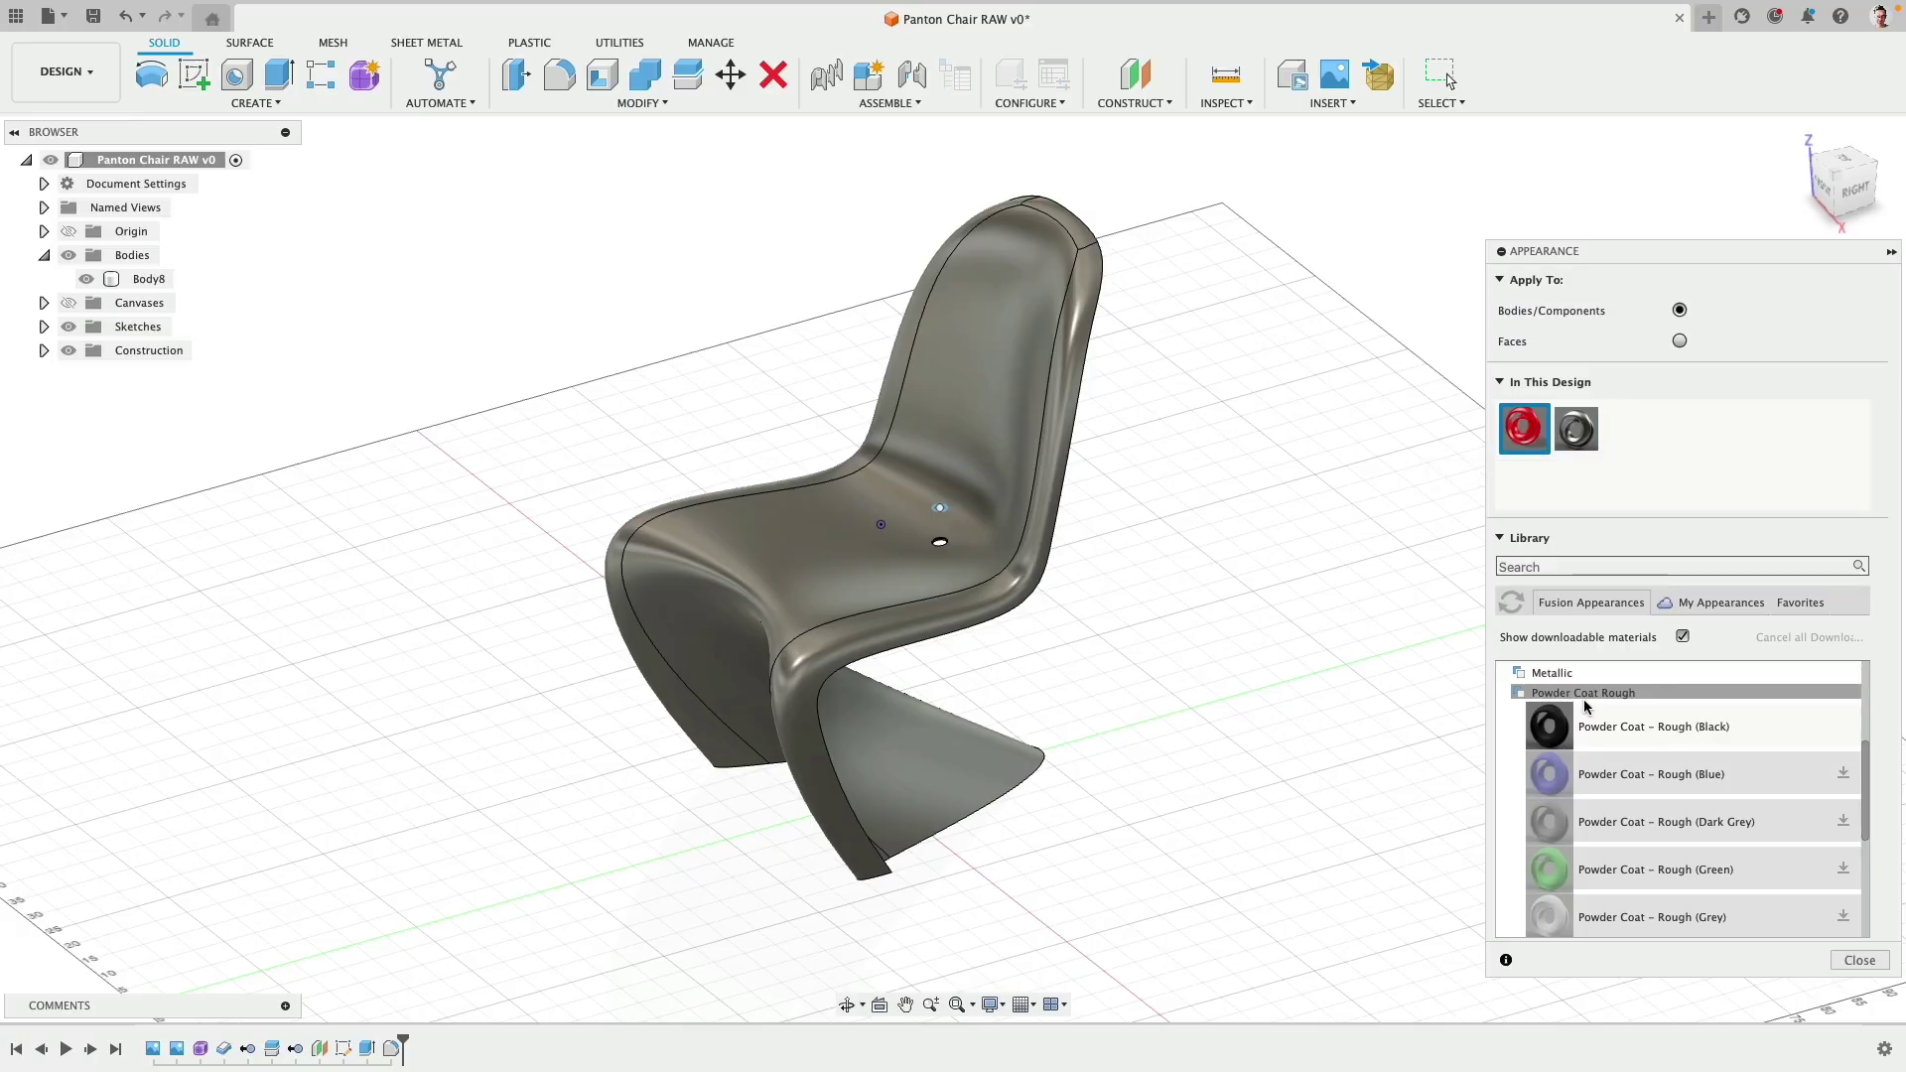
scroll(1608, 724, "up", 4)
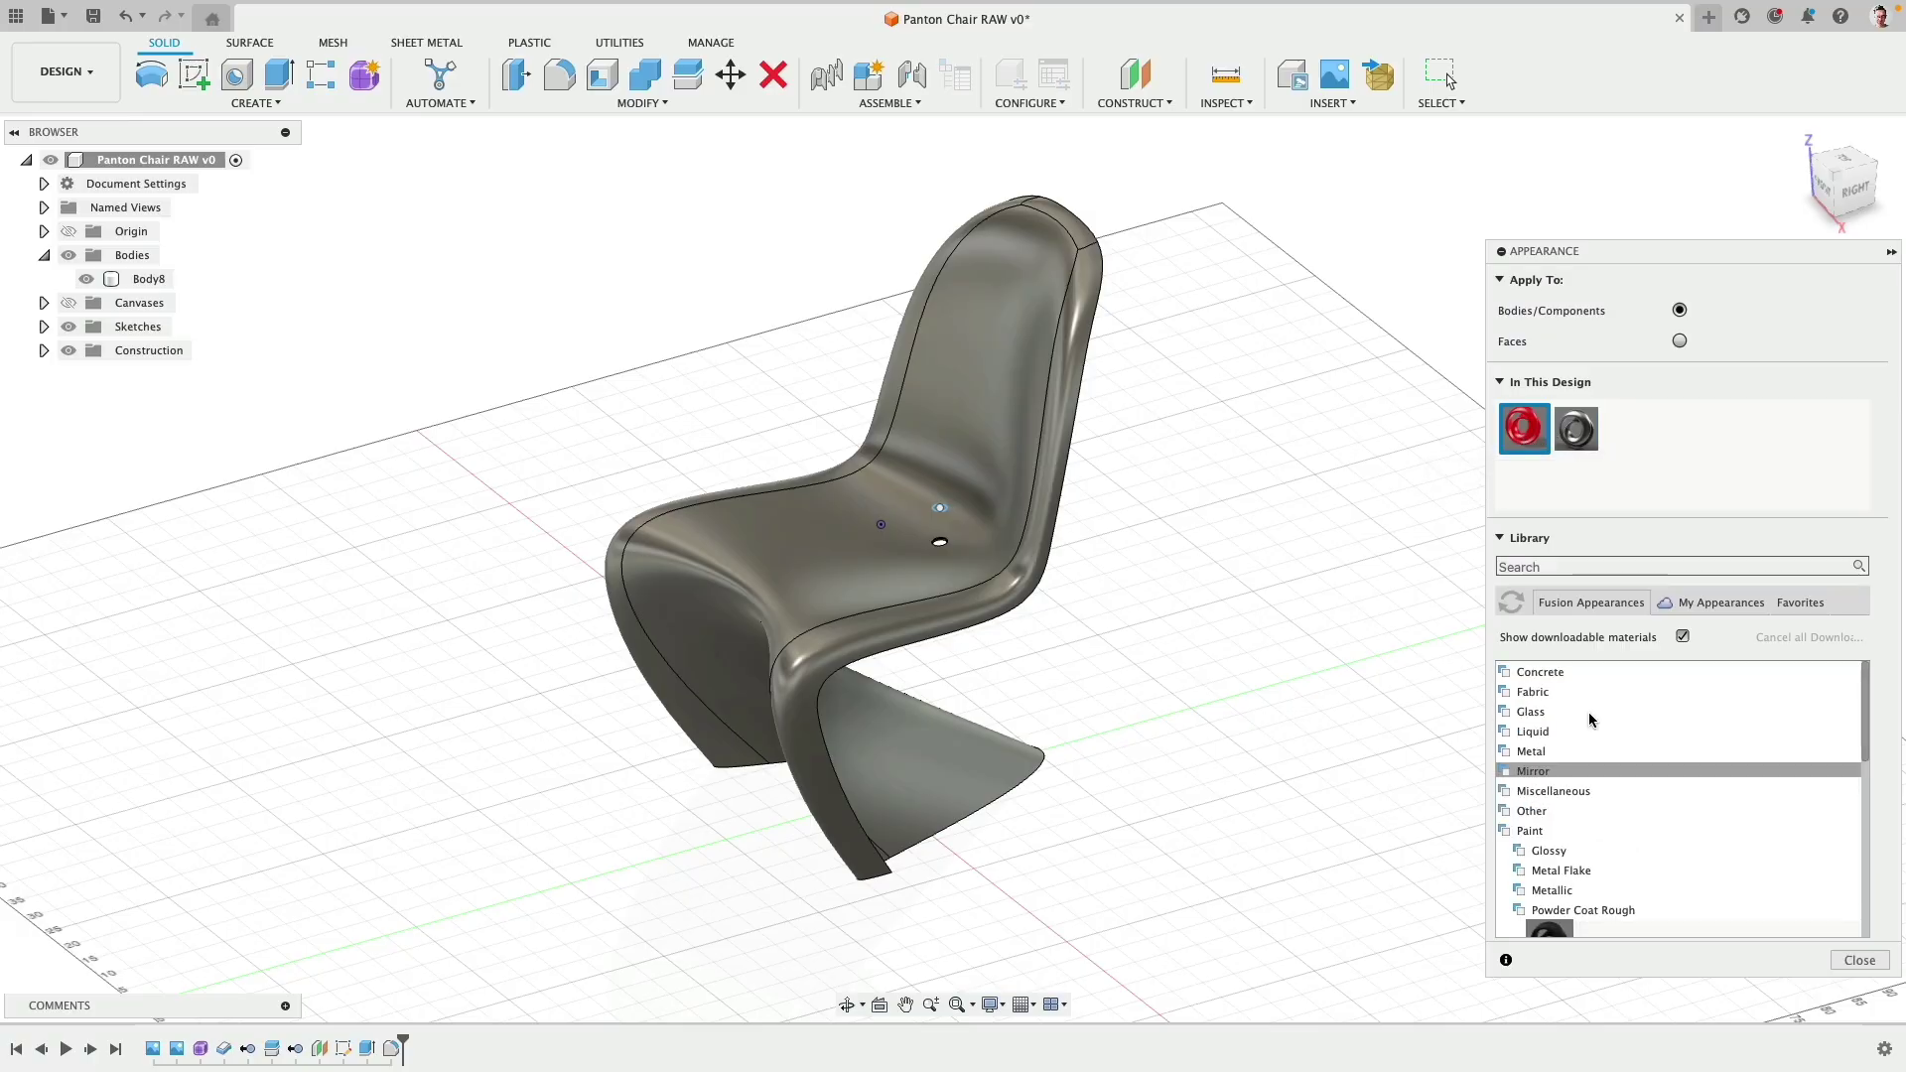
left_click(1522, 852)
scroll(1583, 843, "down", 5)
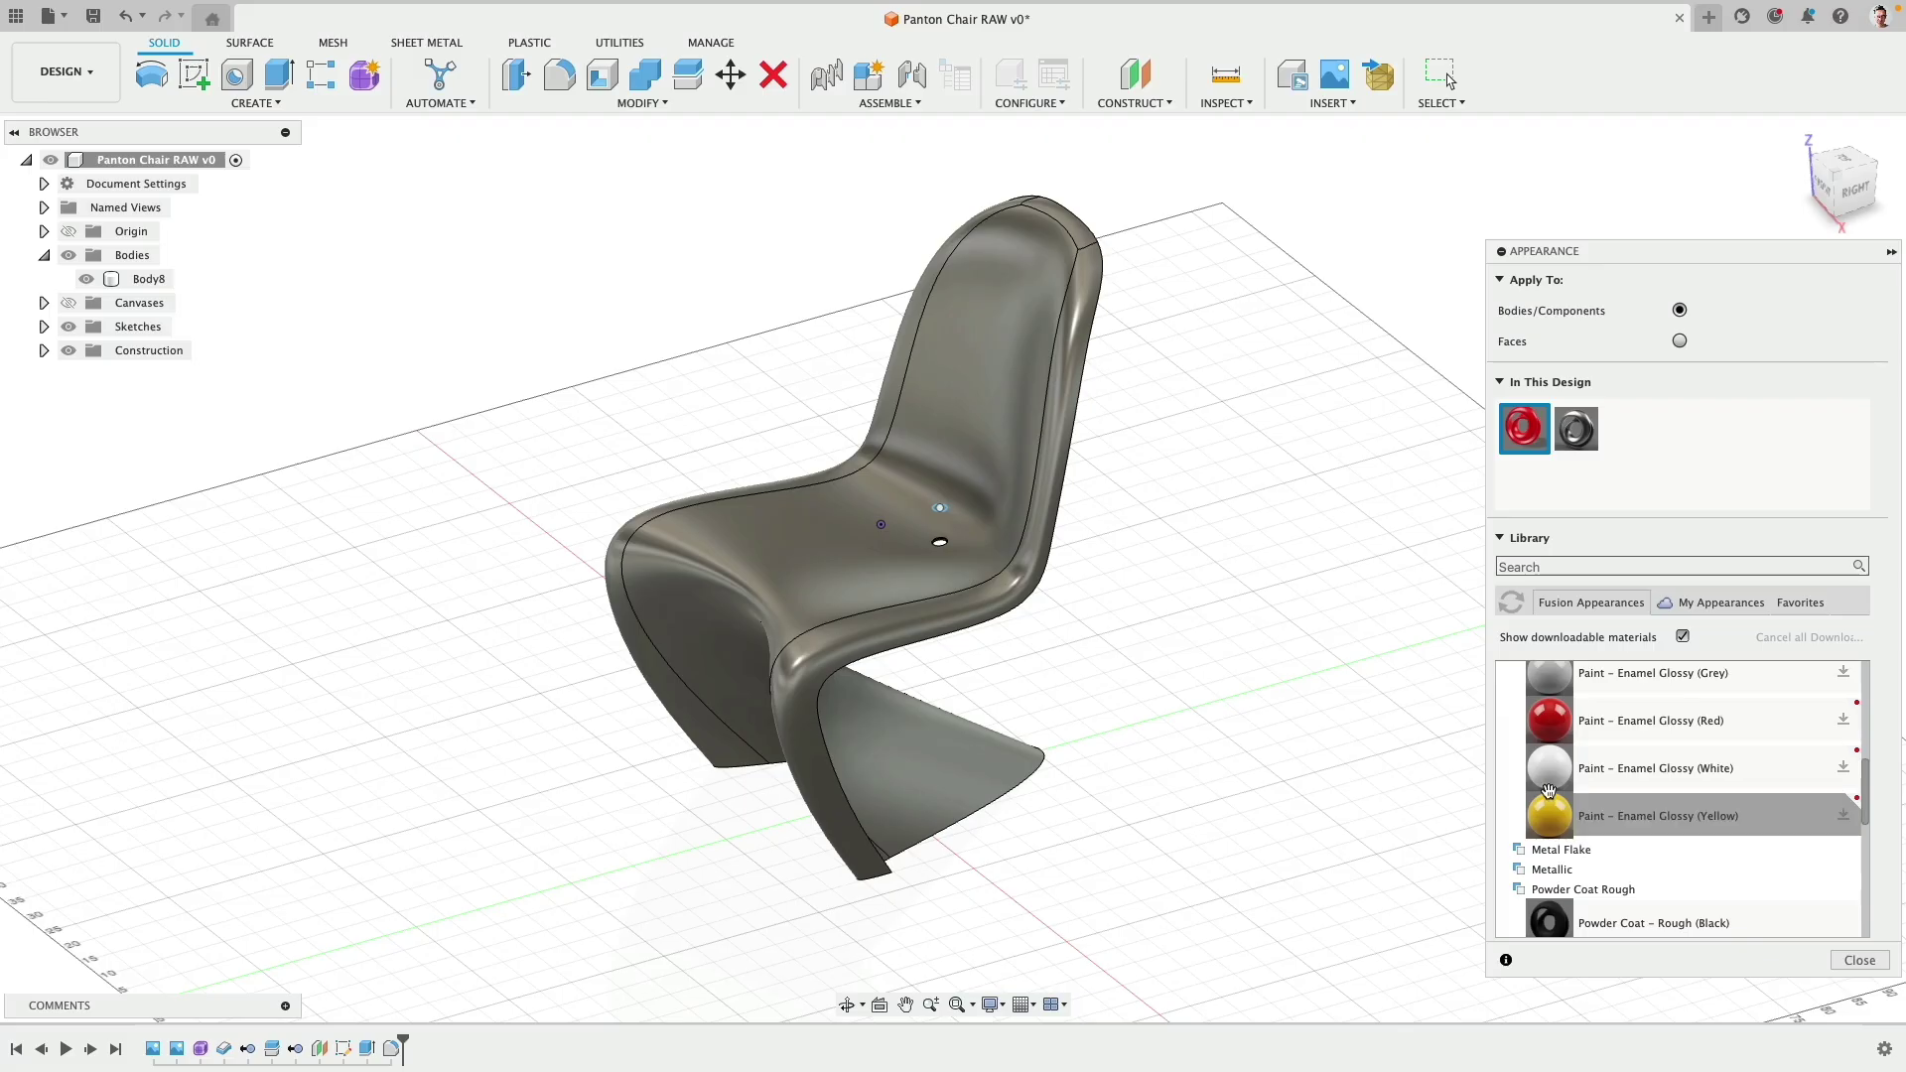
left_click_drag(1547, 715, 957, 581)
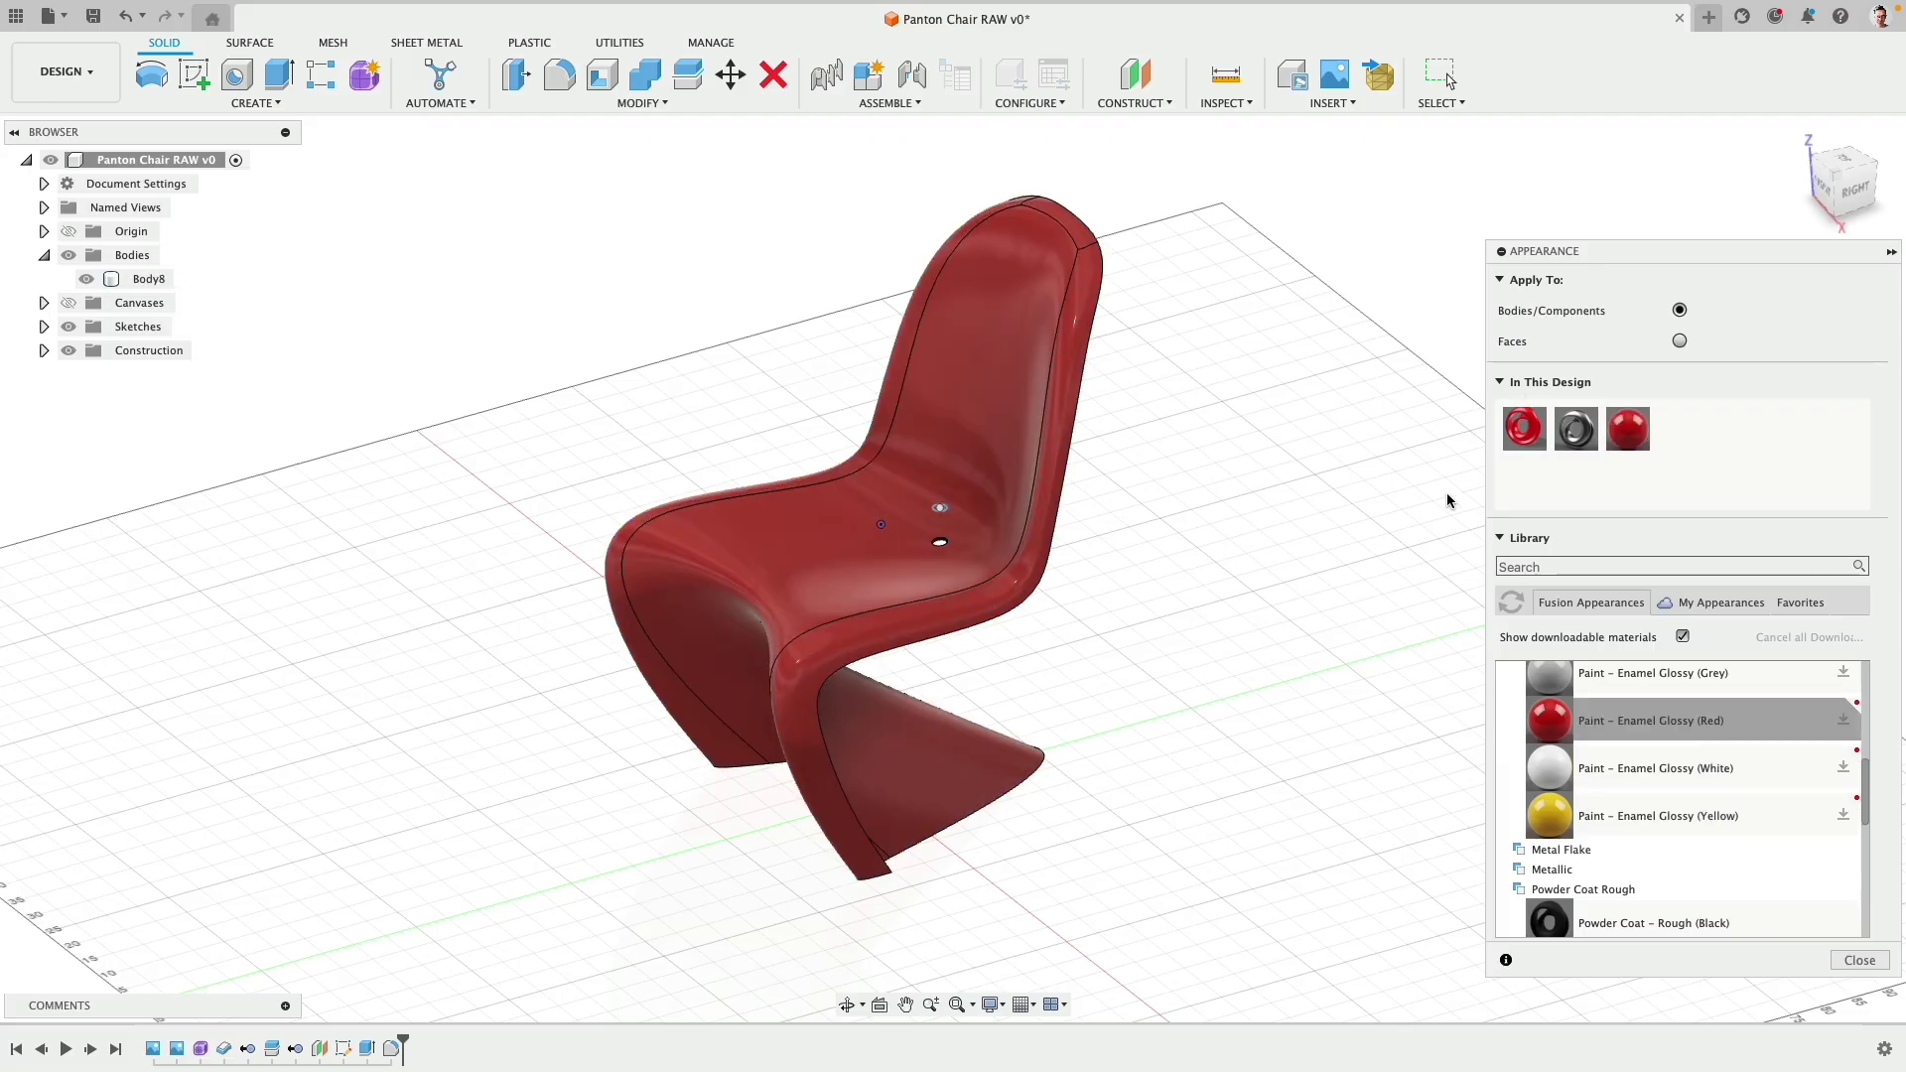
right_click(1635, 497)
left_click(1663, 483)
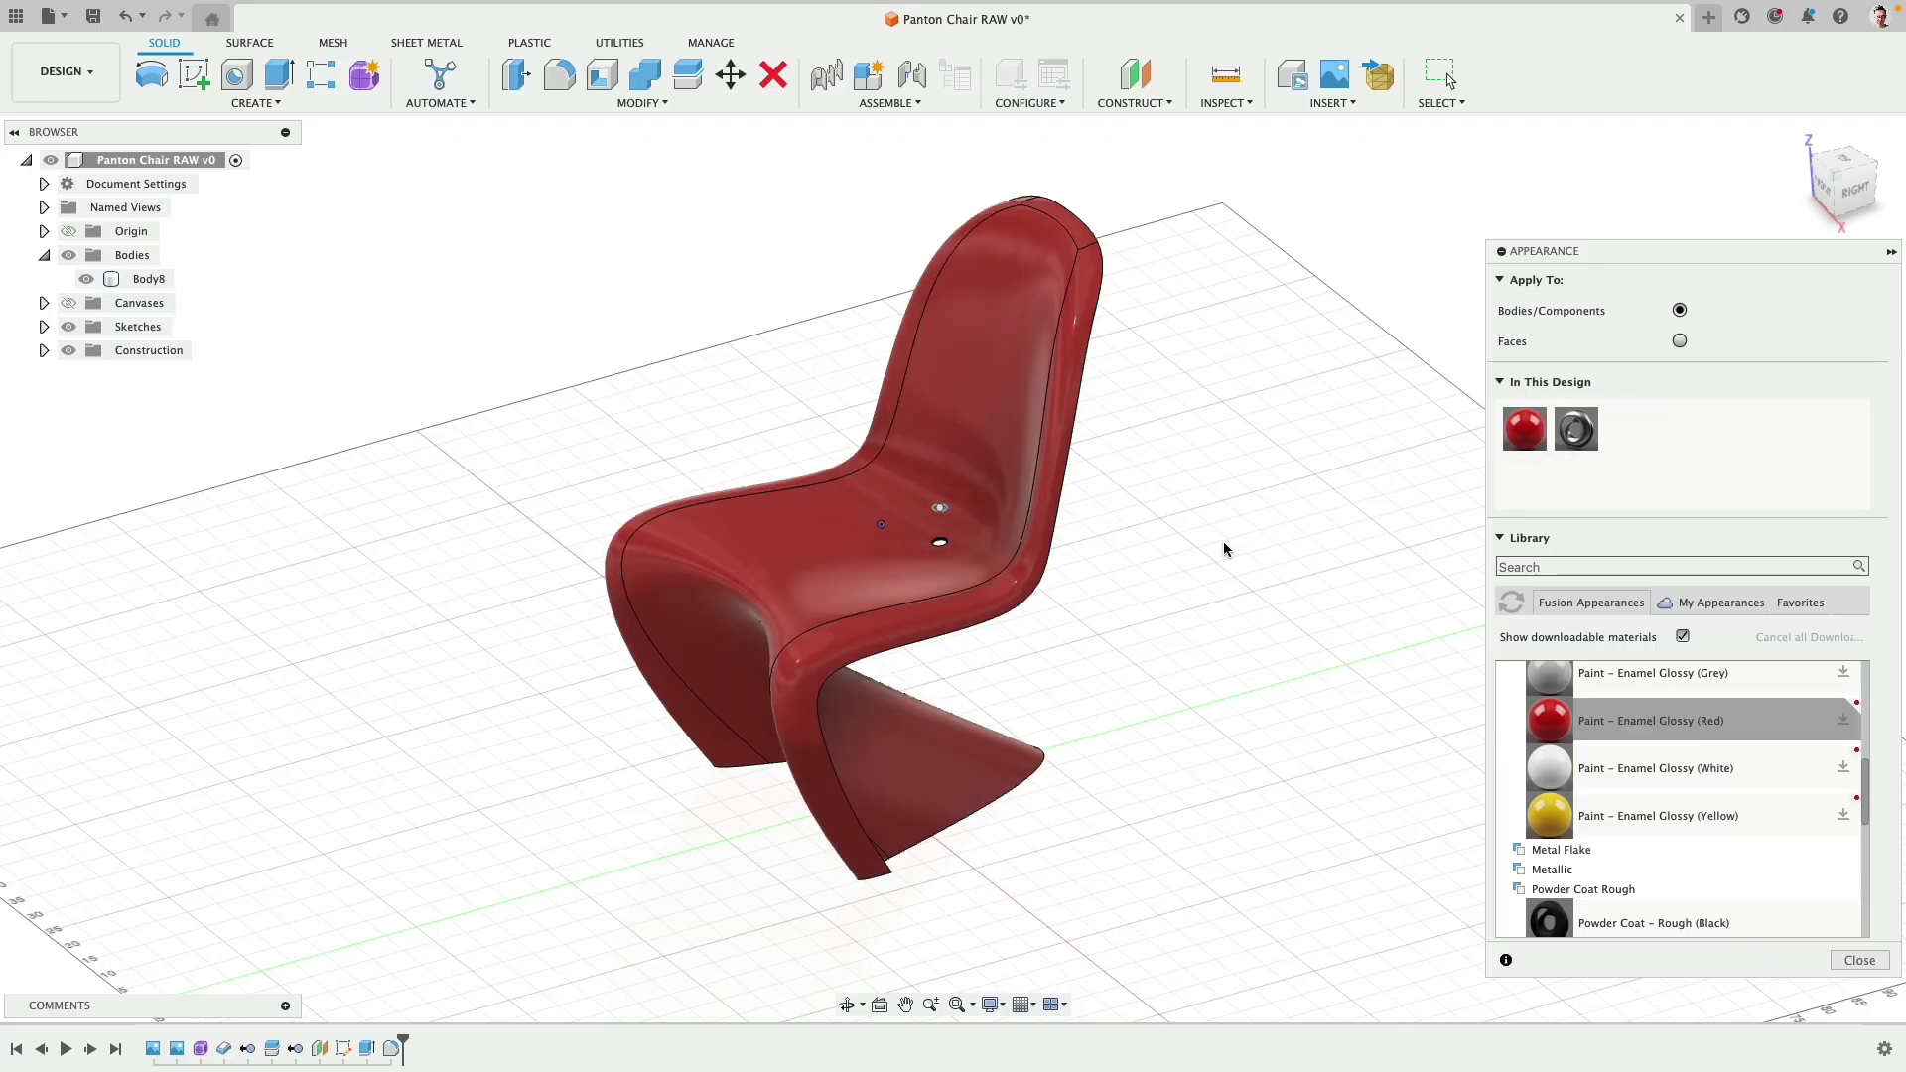
Step: Set the visual style to Shaded so the chair displays without edges, and close the appearance settings
middle_click_drag(1338, 463, 655, 517, "shift")
left_click(990, 1004)
mouse_move(1092, 854)
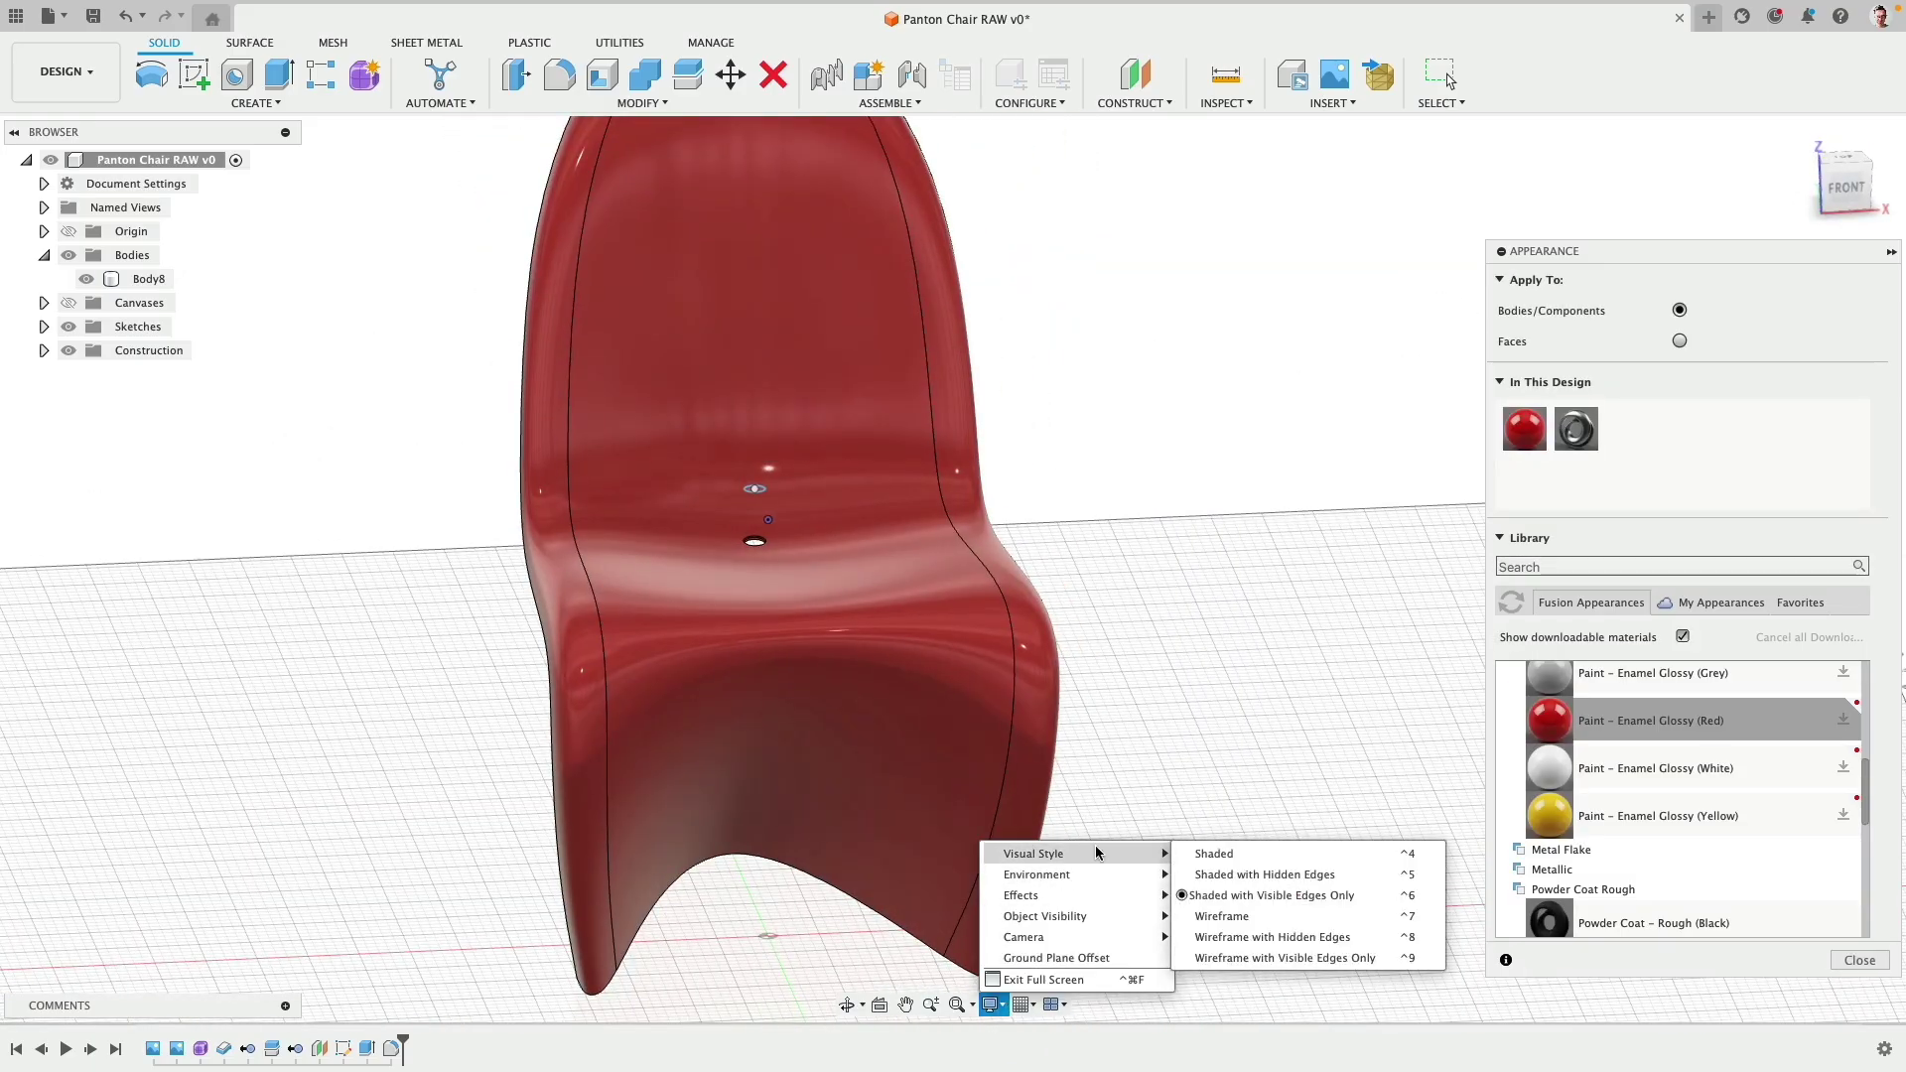
left_click(1256, 856)
mouse_move(1256, 855)
middle_mouse_down("shift")
mouse_move(1135, 711)
mouse_move(1021, 706)
mouse_move(933, 606)
mouse_move(527, 668)
mouse_move(986, 725)
mouse_move(1076, 712)
mouse_move(1014, 747)
middle_mouse_up("shift")
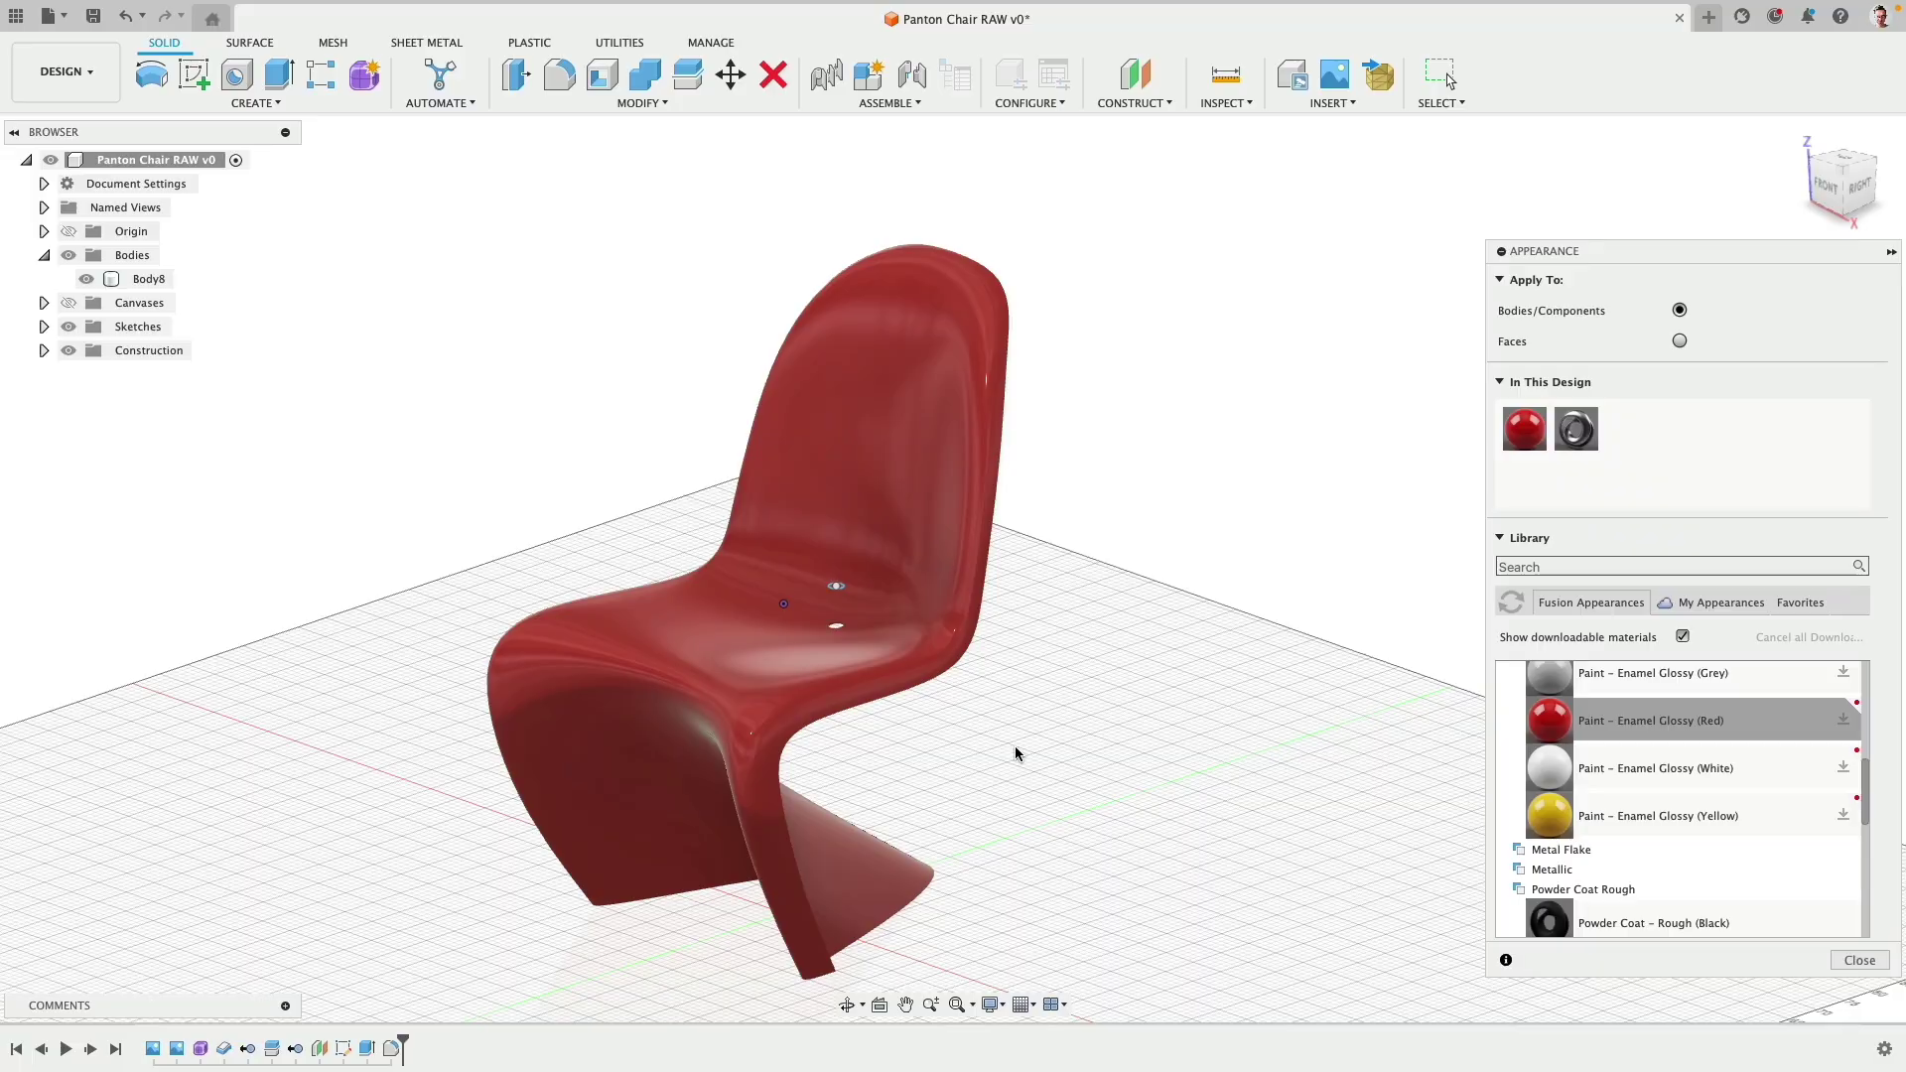
left_click(1859, 960)
Step: Look at the finished chair straight on from the front
middle_click_drag(1350, 695, 1500, 625, "shift")
left_click(1843, 184)
middle_click_drag(1176, 613, 1189, 385)
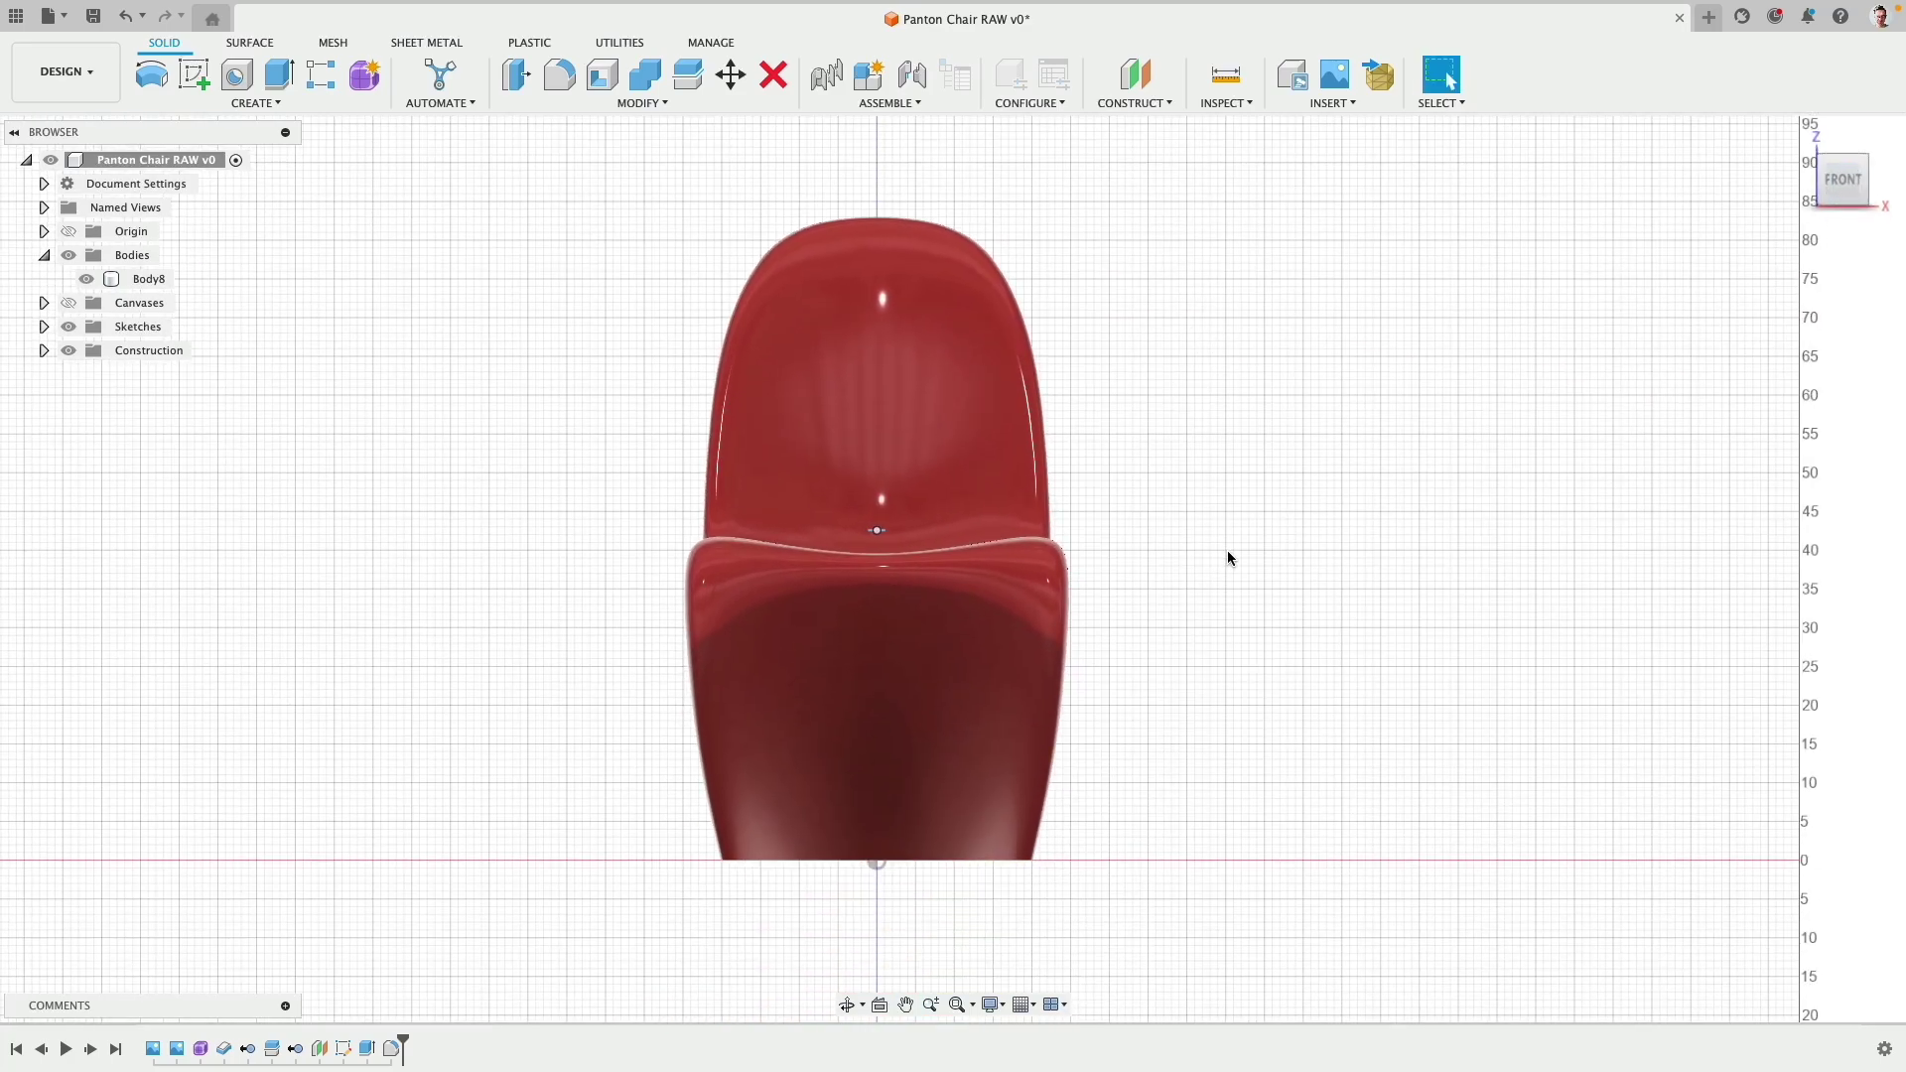